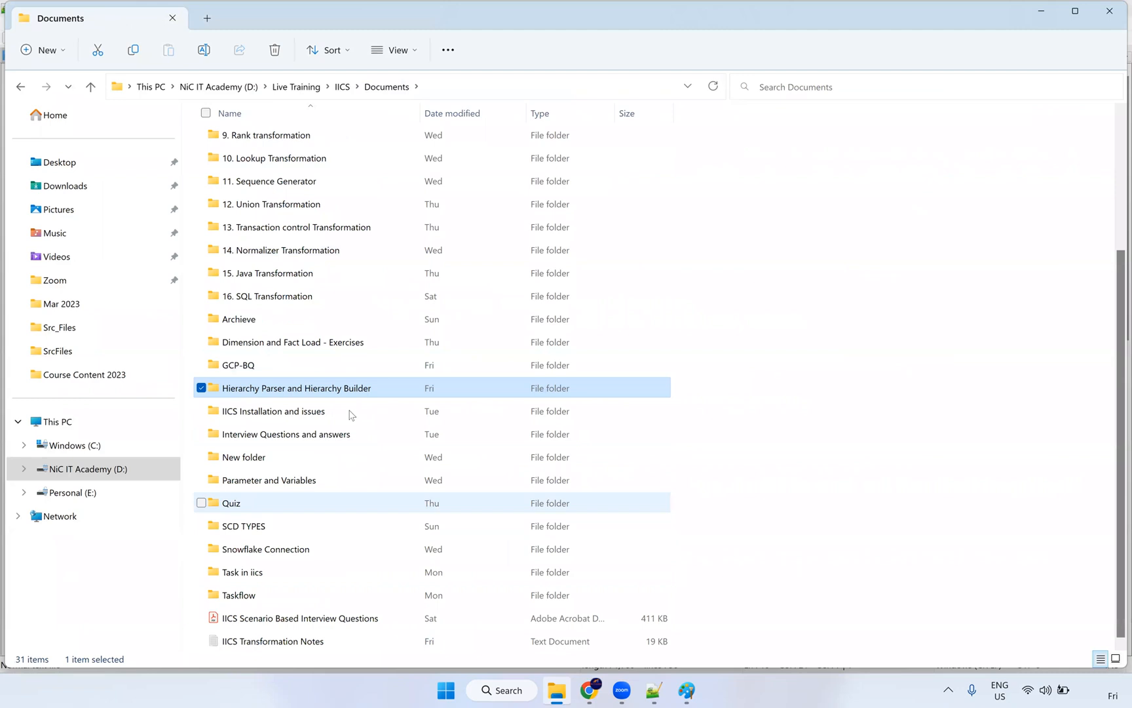
Step: Visit C:\Src_Files\Bkp and select the two wf_ workflow files, then open Src_Files\Archieve instead
scroll(341, 511, "up", 3)
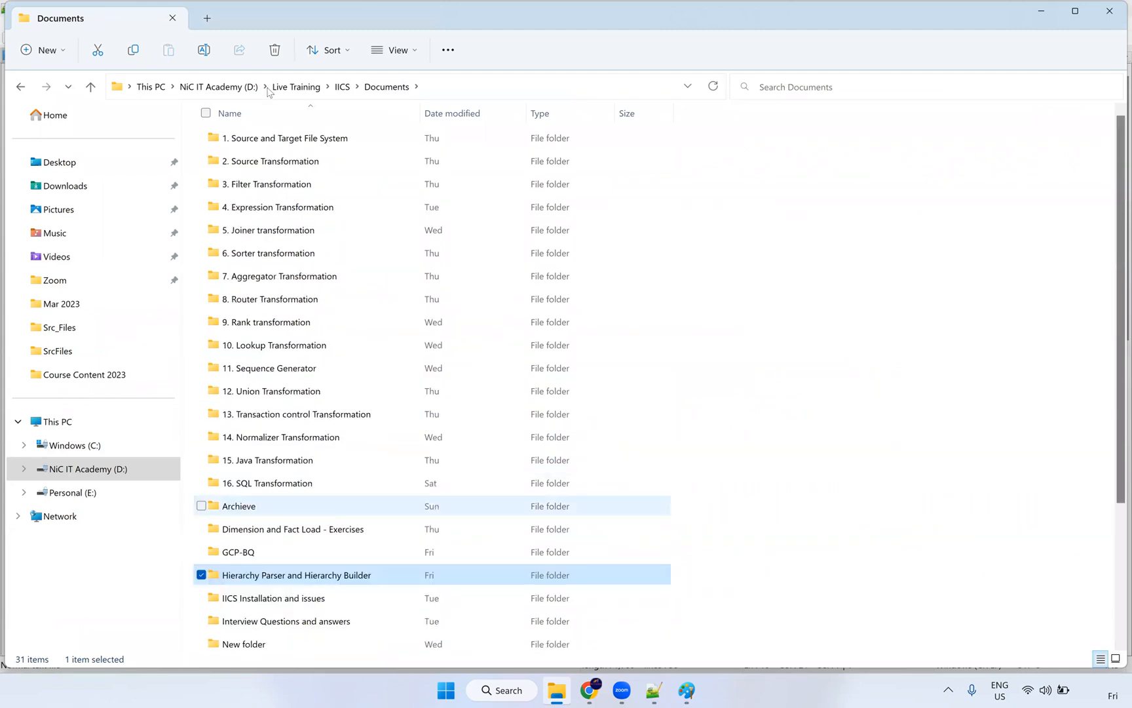
left_click(66, 329)
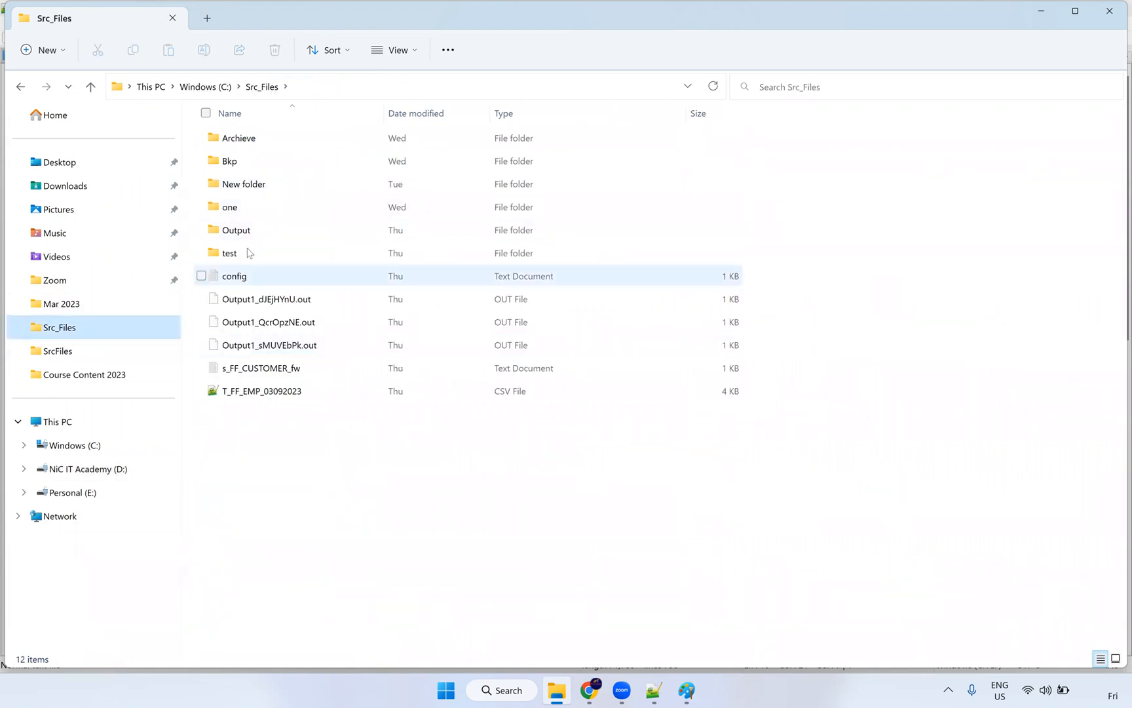
double_click(243, 162)
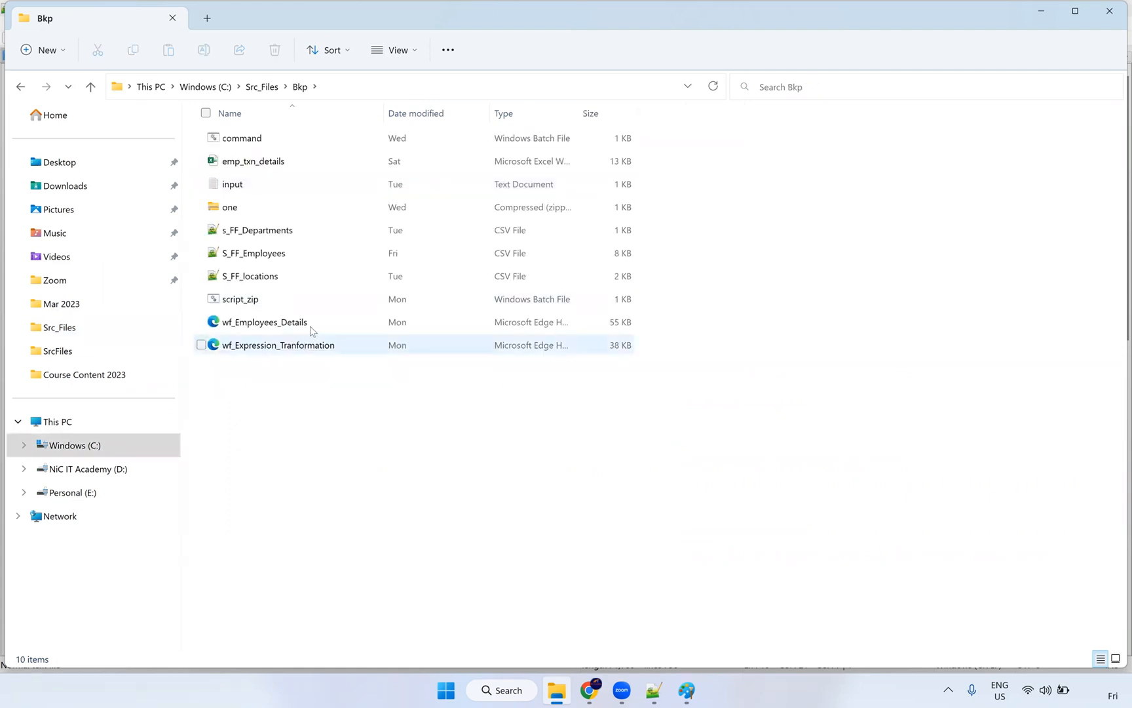
left_click(314, 327)
left_click(309, 347)
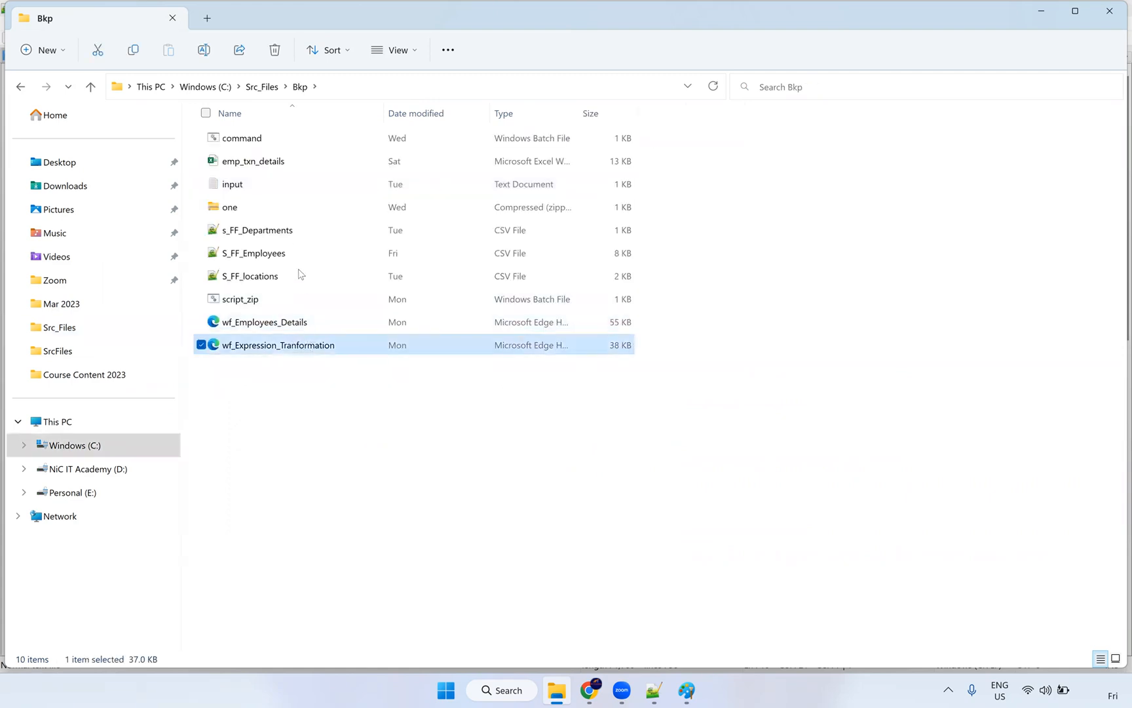
key("alt+Up")
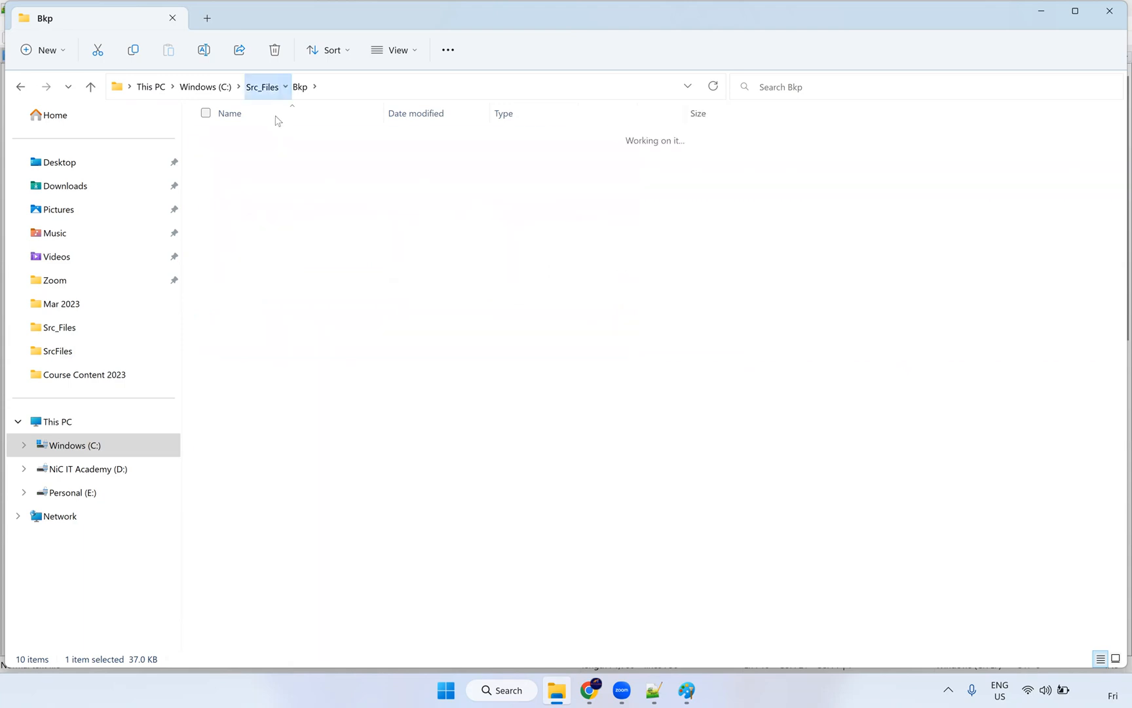
double_click(259, 144)
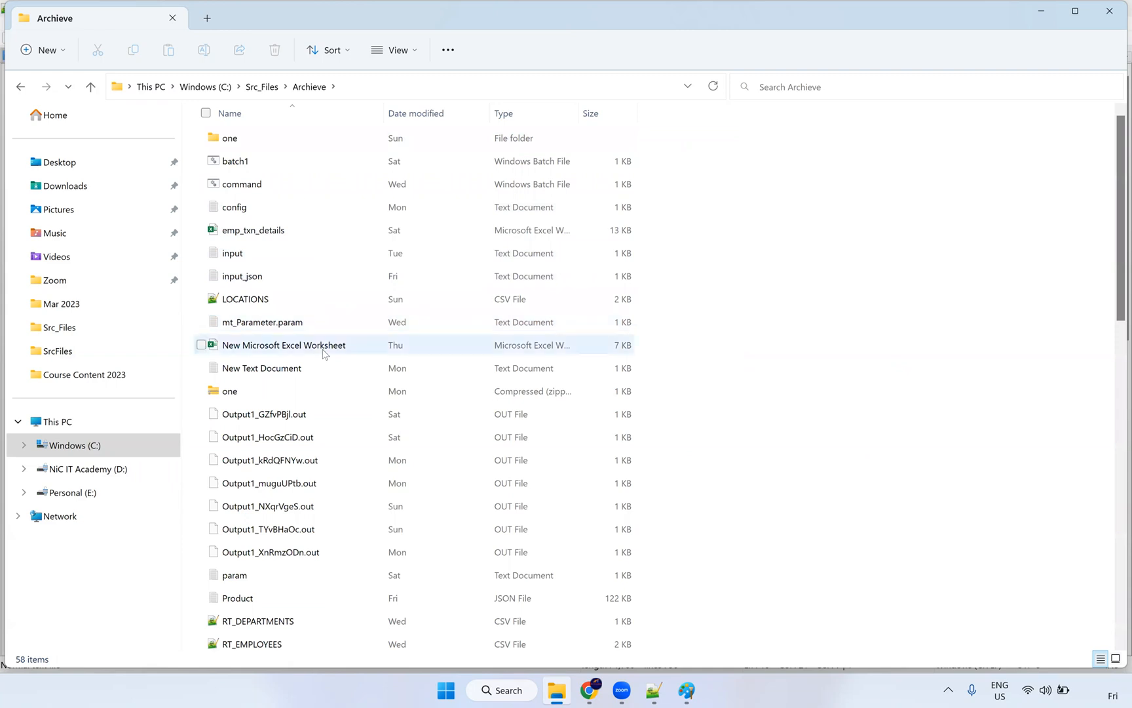
Step: Widen the Name column in Archieve and view the input text file's contents
scroll(323, 354, "down", 3)
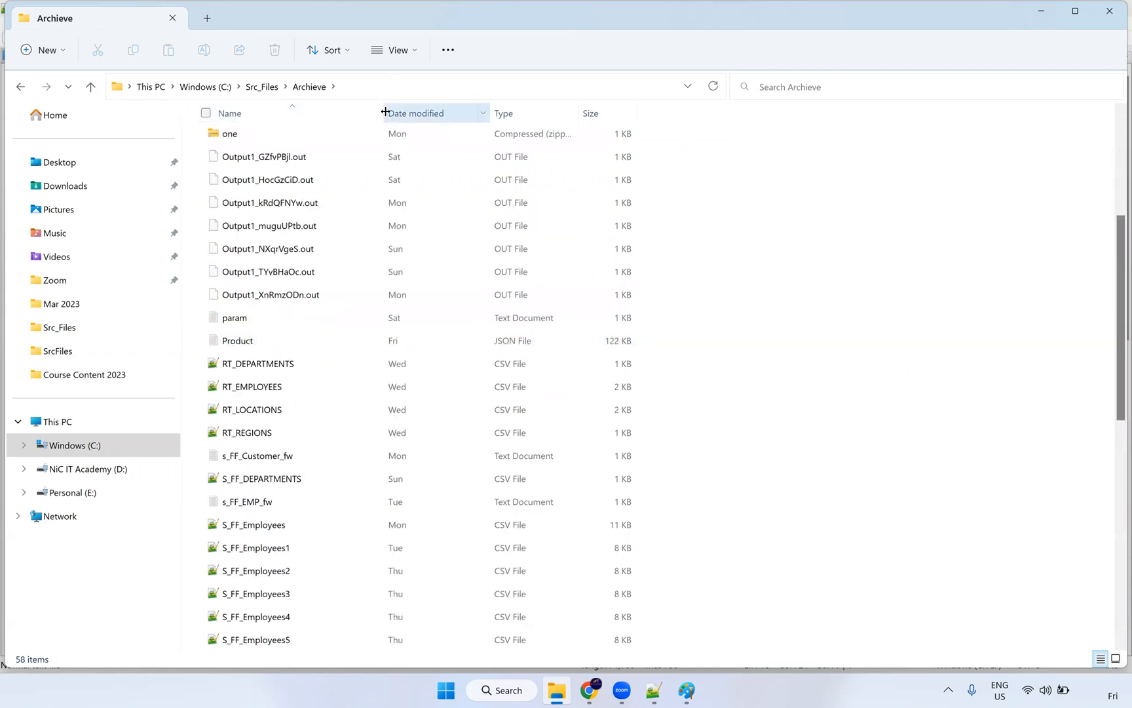
left_click_drag(451, 125, 450, 124)
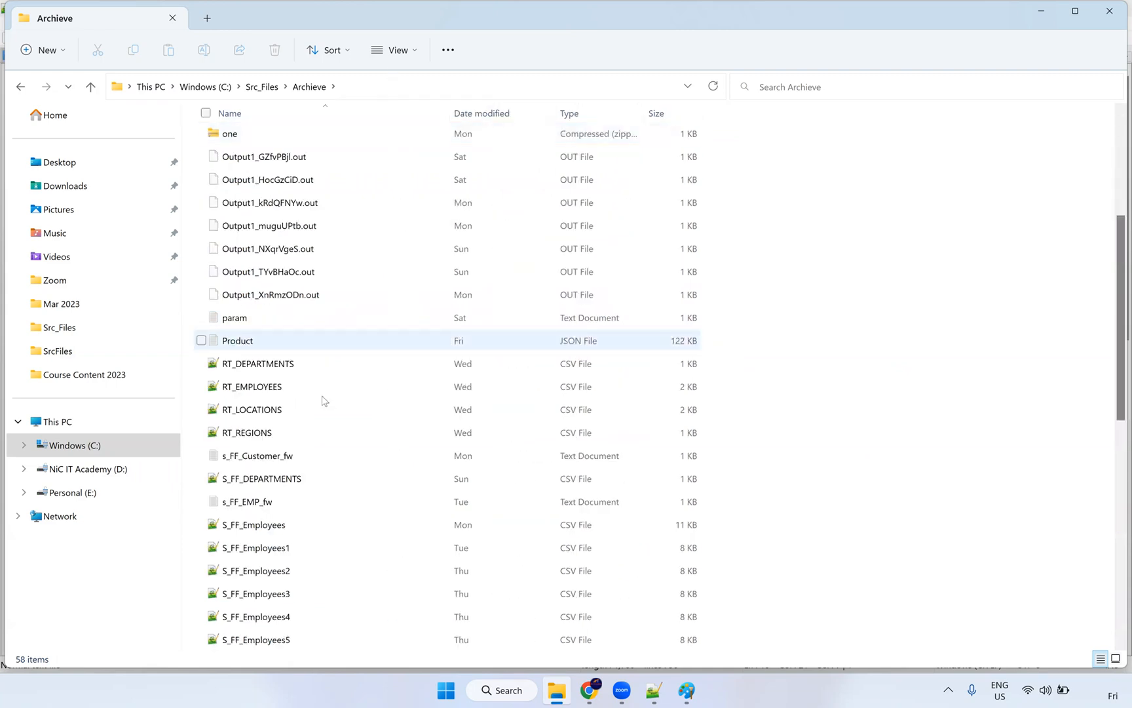
scroll(300, 458, "down", 6)
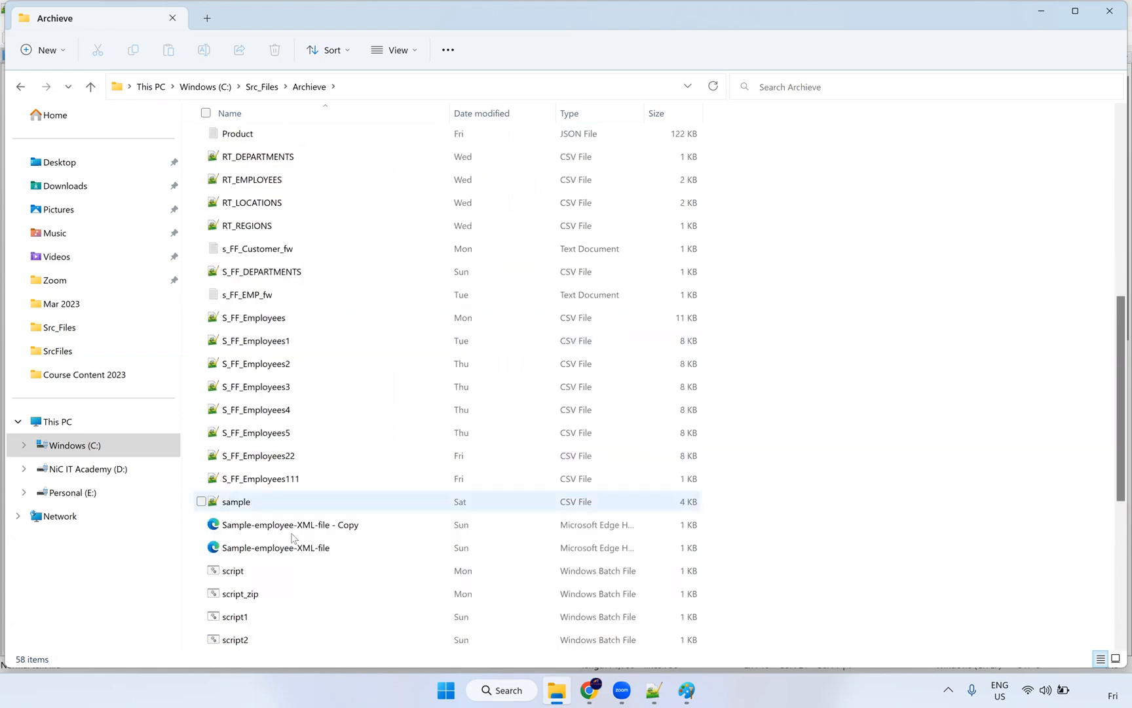
scroll(316, 365, "up", 6)
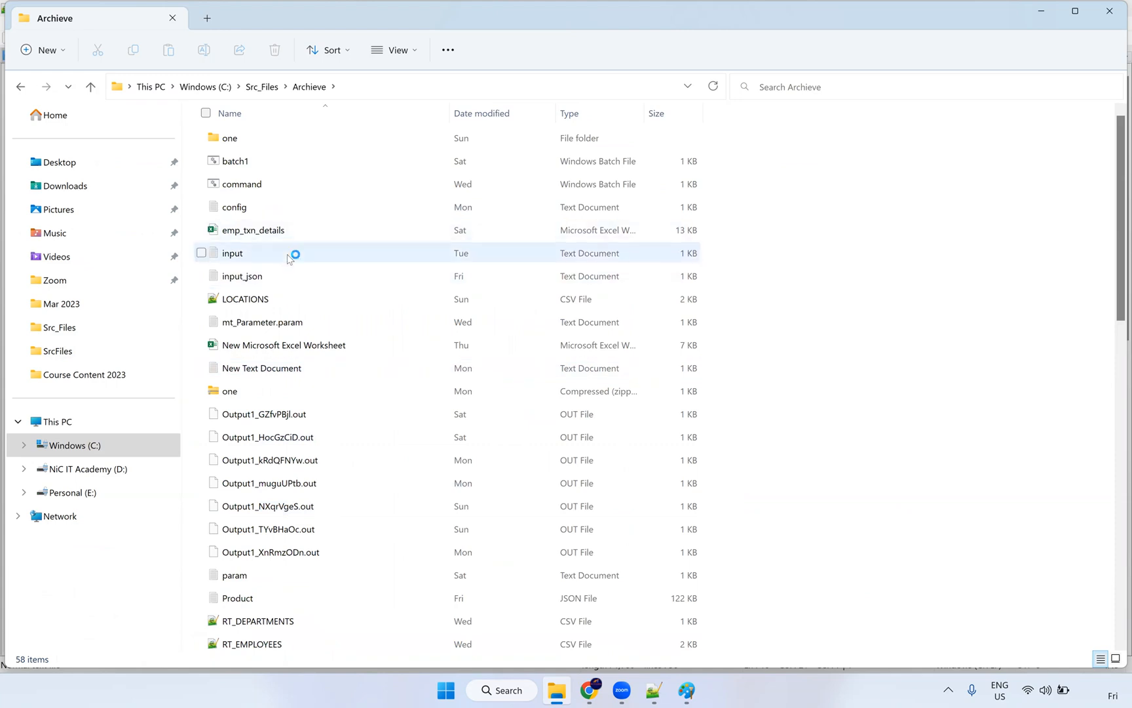
left_click(288, 259)
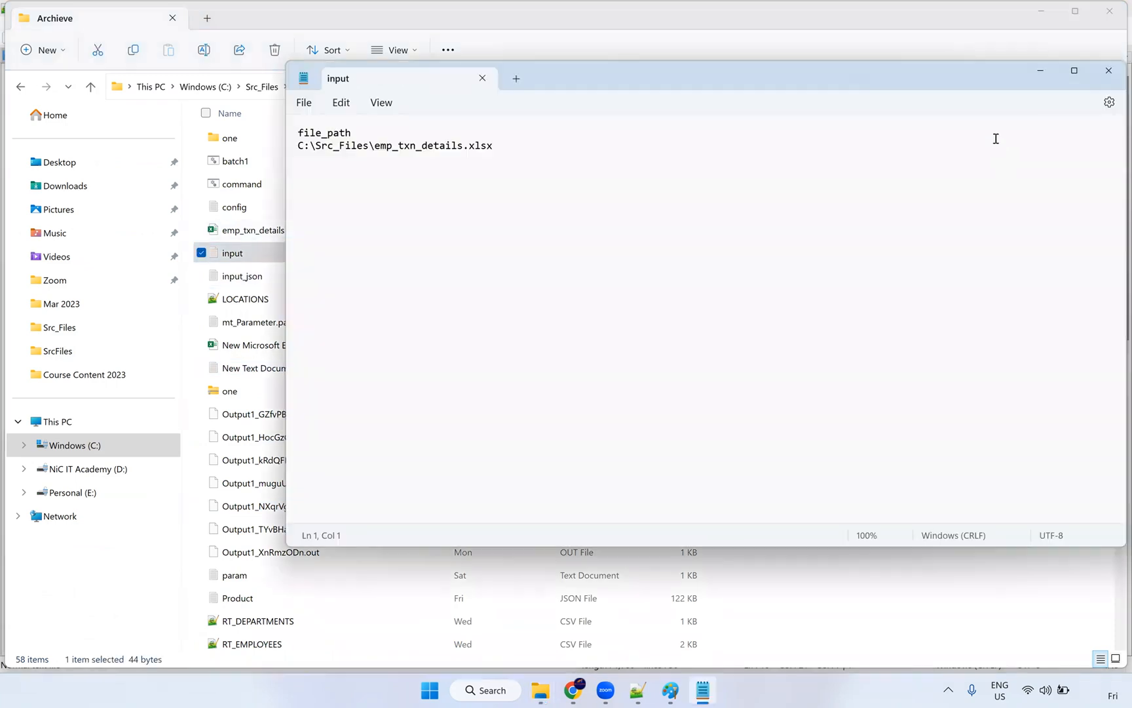
left_click(1109, 70)
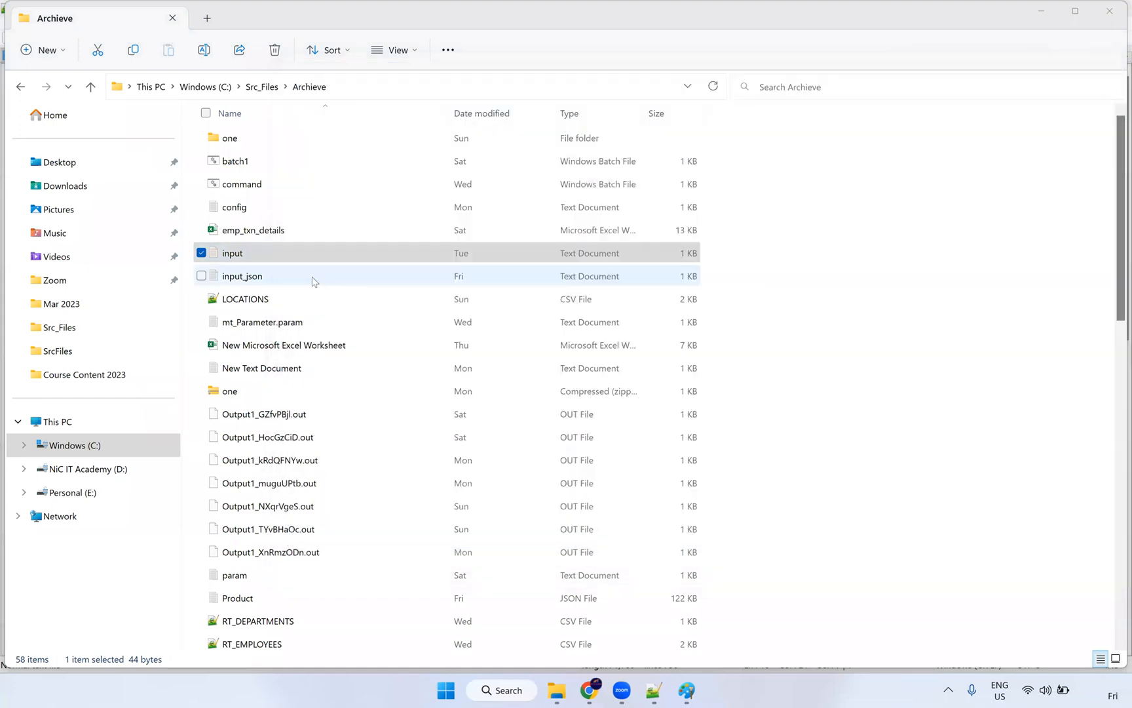
Step: Preview the Product JSON file in Archieve and close it
key("Down")
scroll(316, 386, "down", 1)
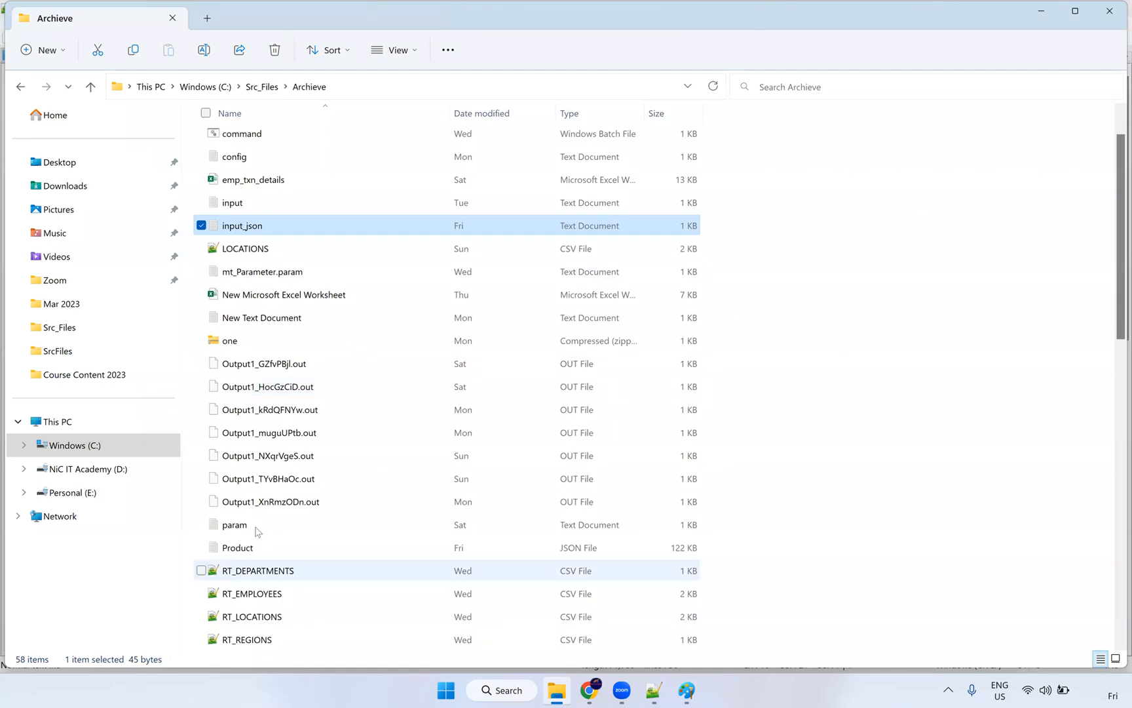
left_click(261, 552)
key("Return")
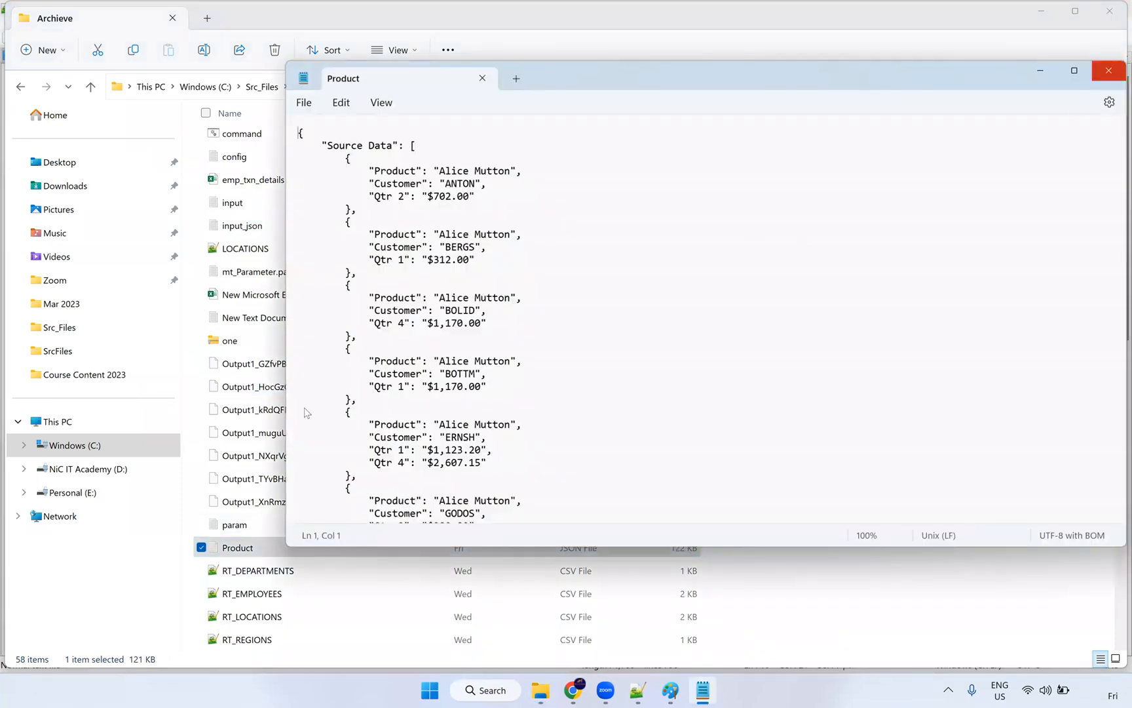
key("alt+F4")
Step: Navigate up through Src_Files to the root of the Windows (C:) drive
scroll(302, 518, "down", 8)
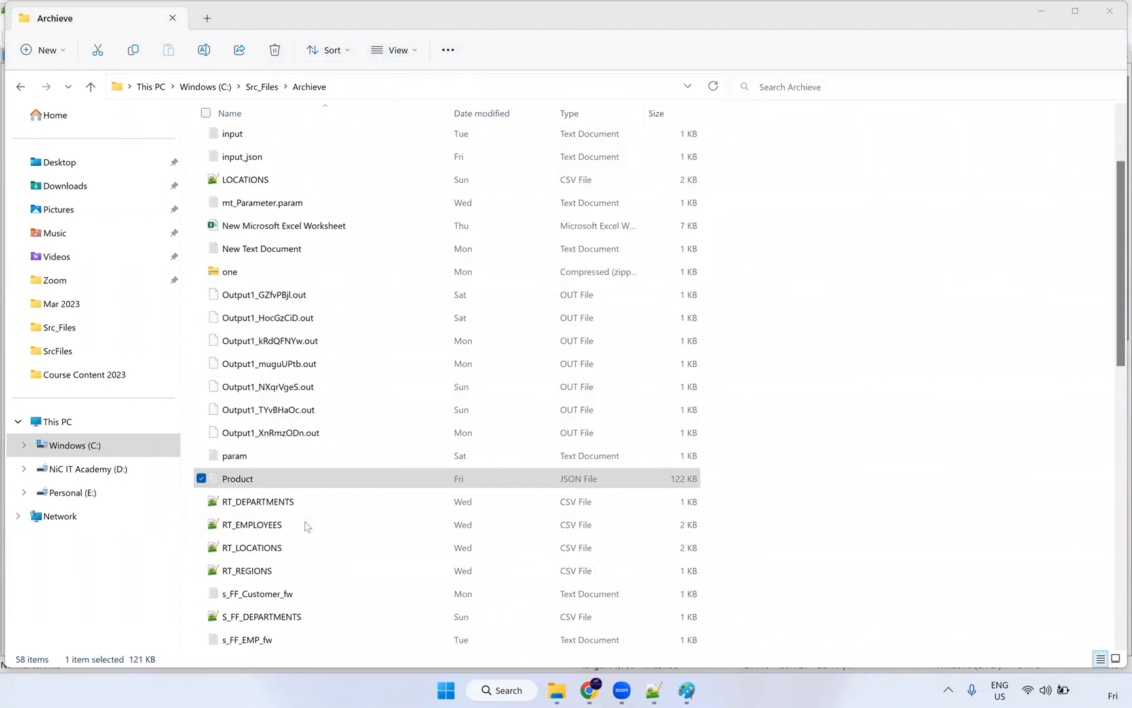
scroll(333, 535, "down", 3)
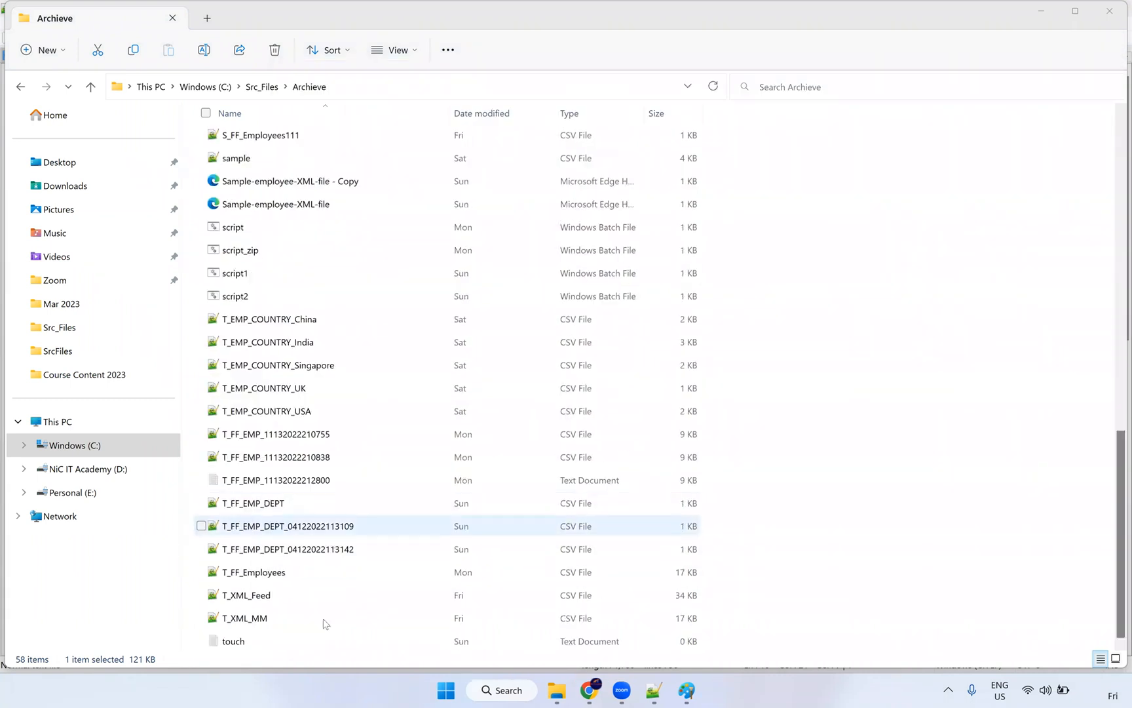
scroll(293, 393, "up", 9)
scroll(331, 288, "up", 3)
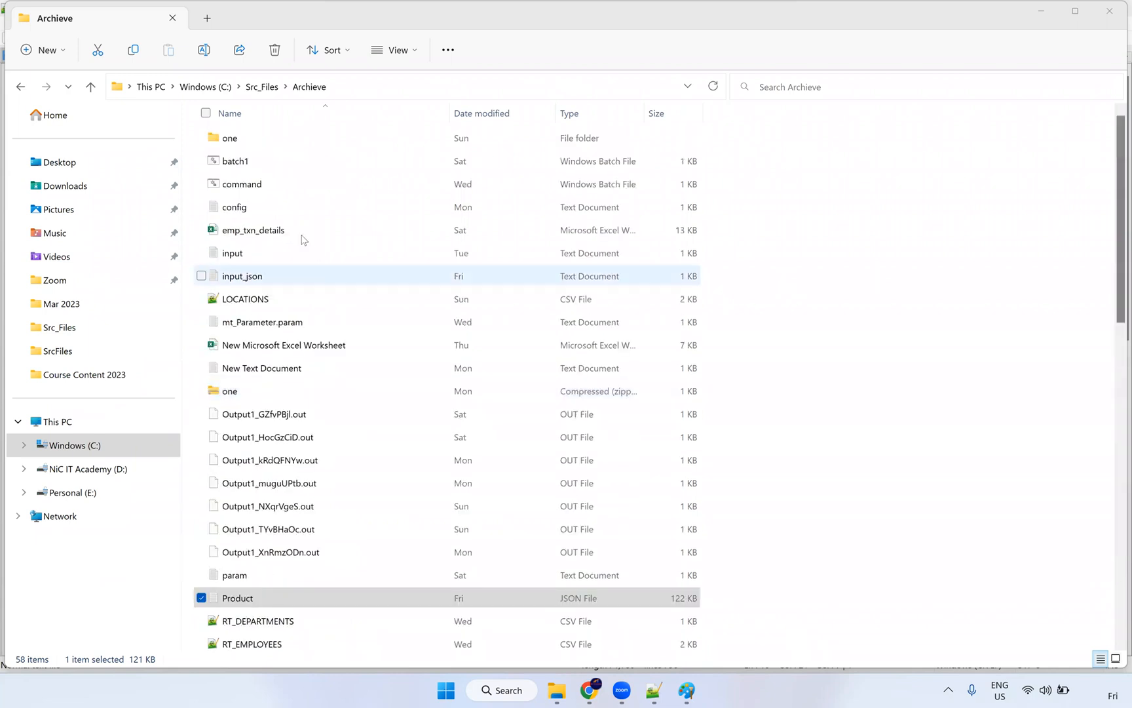
left_click(261, 90)
left_click(229, 91)
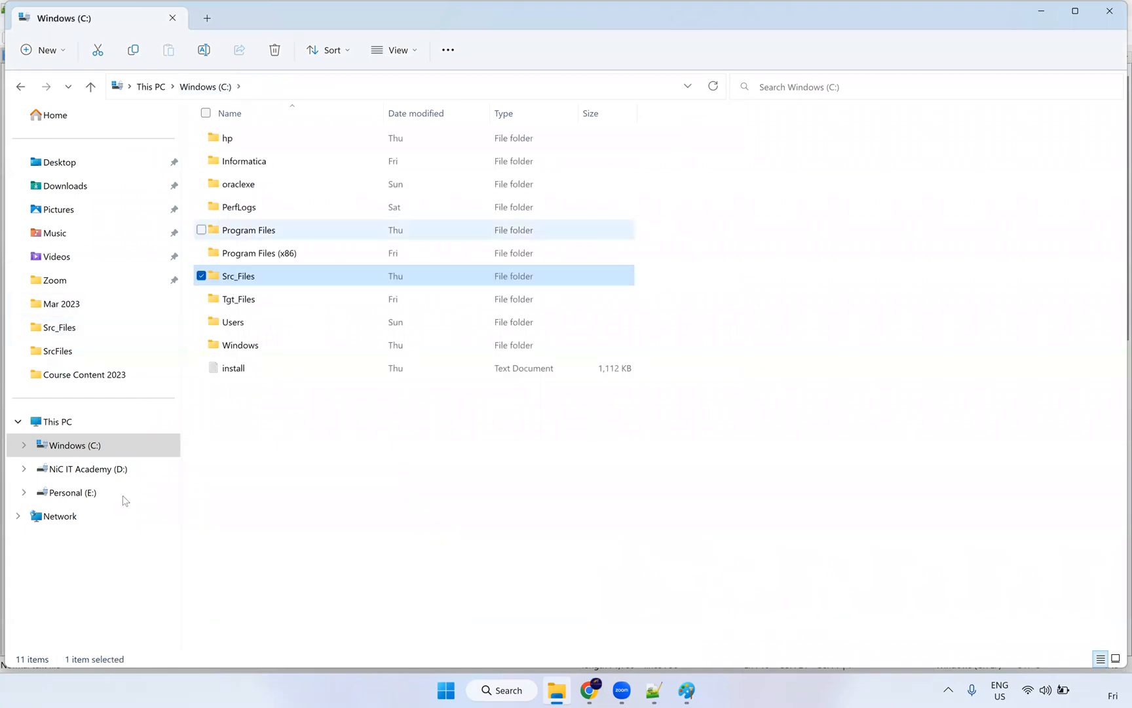
Step: Open Live Training\IICS\IICS_SRC_FILE on the NiC IT Academy (D:) drive
left_click(116, 469)
double_click(305, 191)
double_click(282, 188)
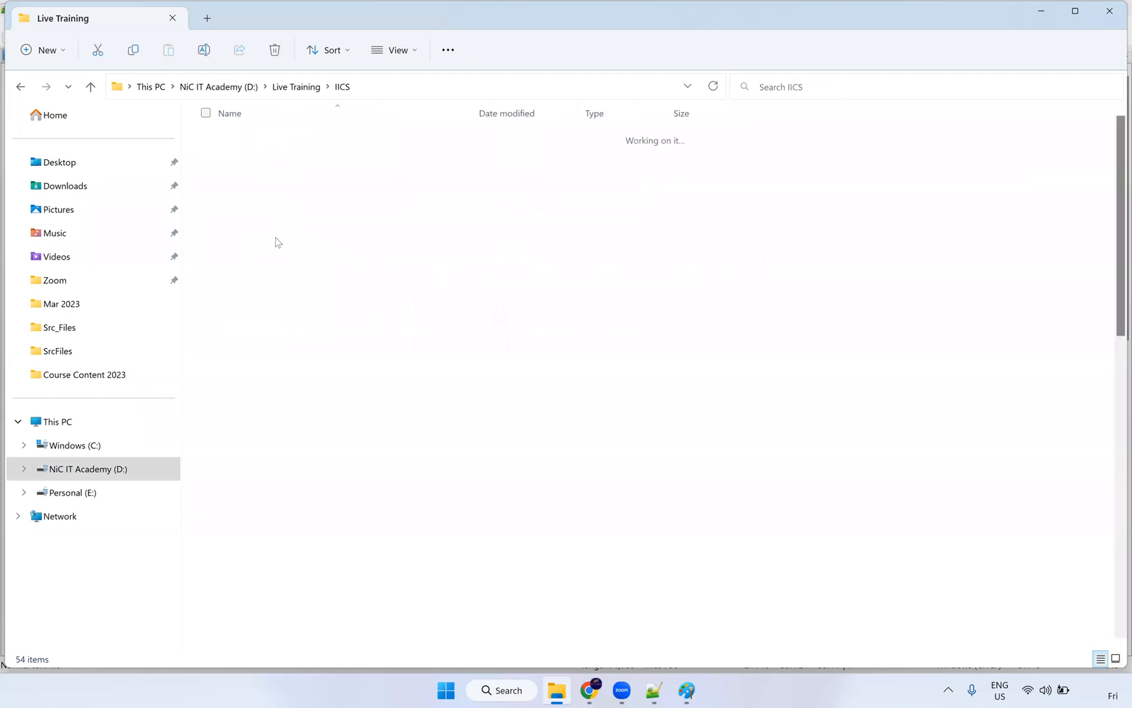
double_click(277, 236)
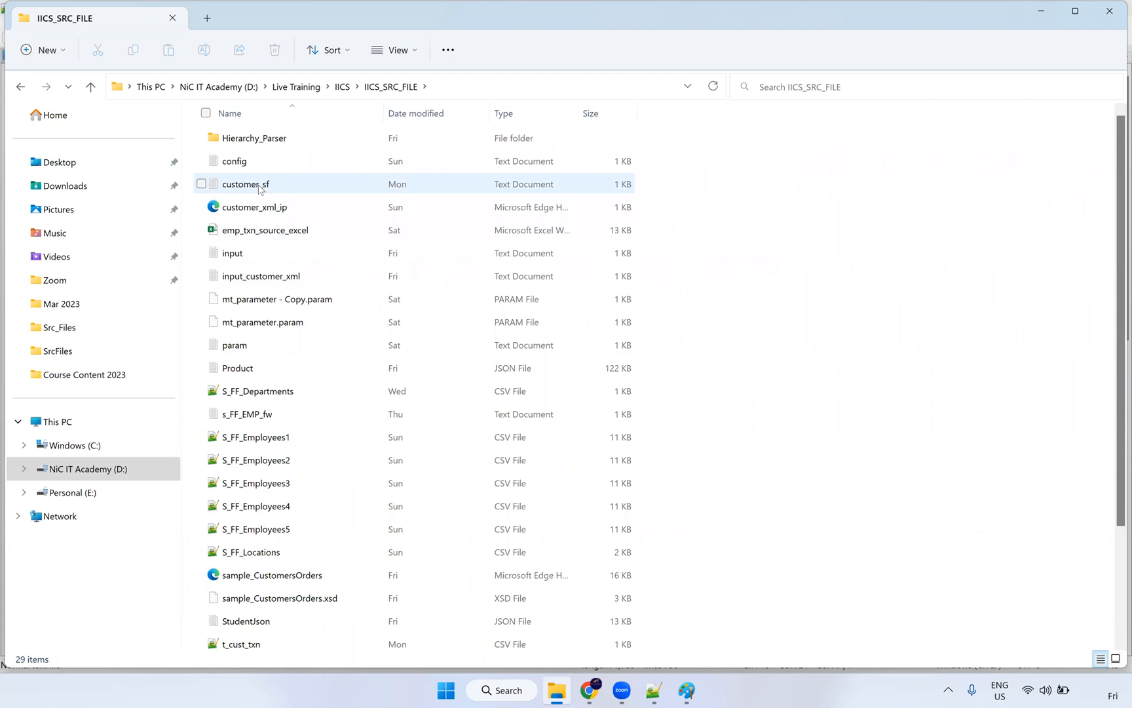
Step: Read the customer.xml path in input_customer_xml, then browse nearby files such as customer_xml_ip
left_click(265, 280)
left_click(266, 282)
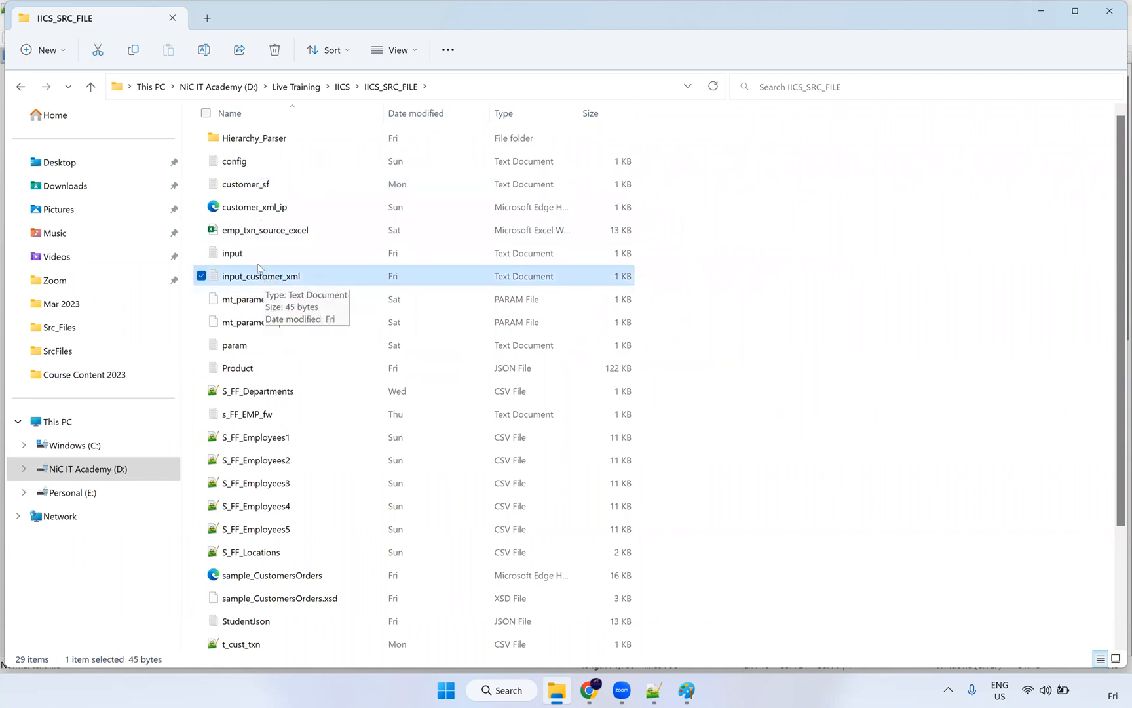
key("Return")
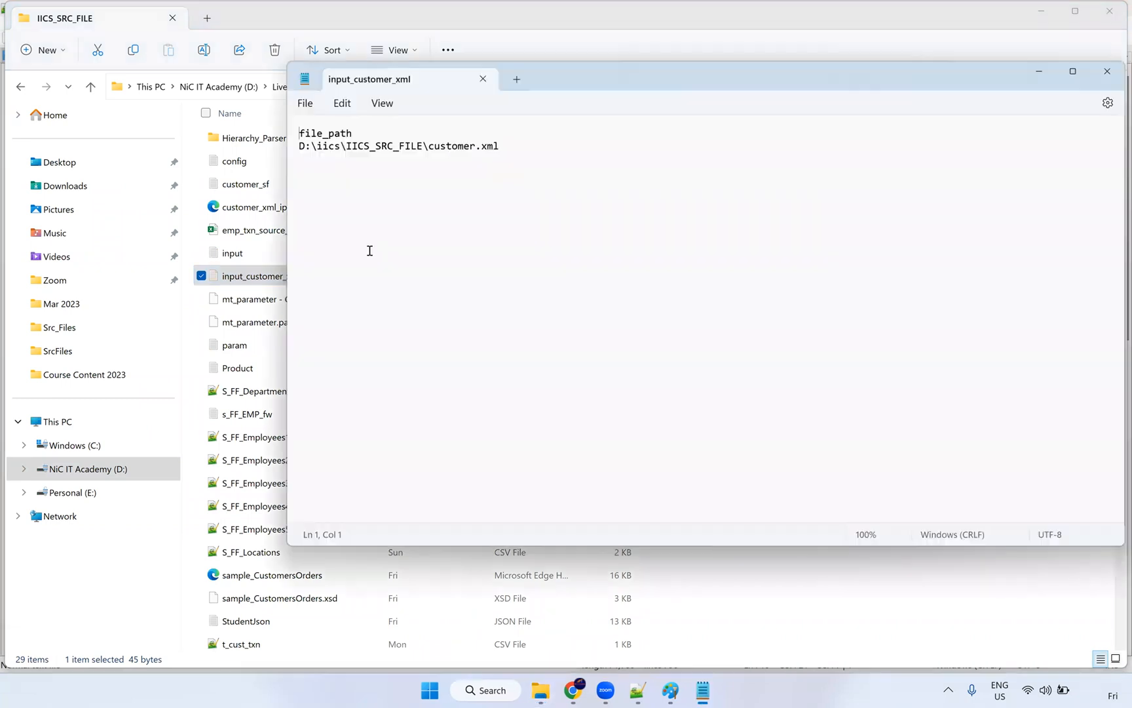
left_click_drag(498, 145, 427, 146)
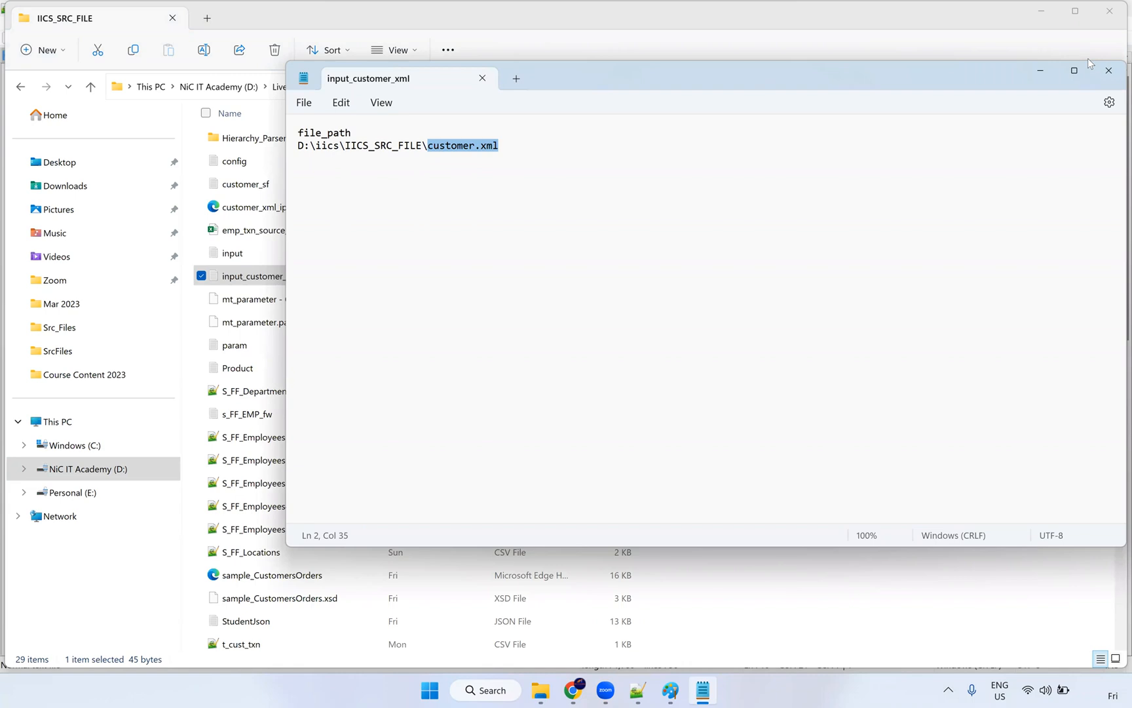
left_click(1109, 70)
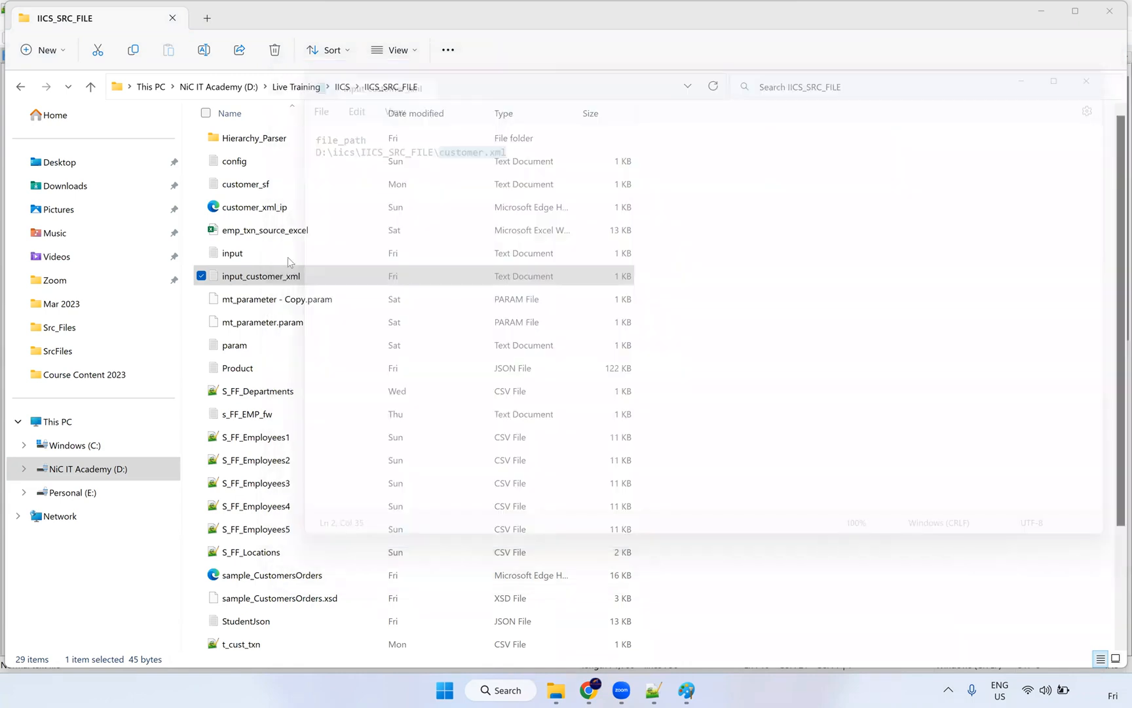
left_click(281, 208)
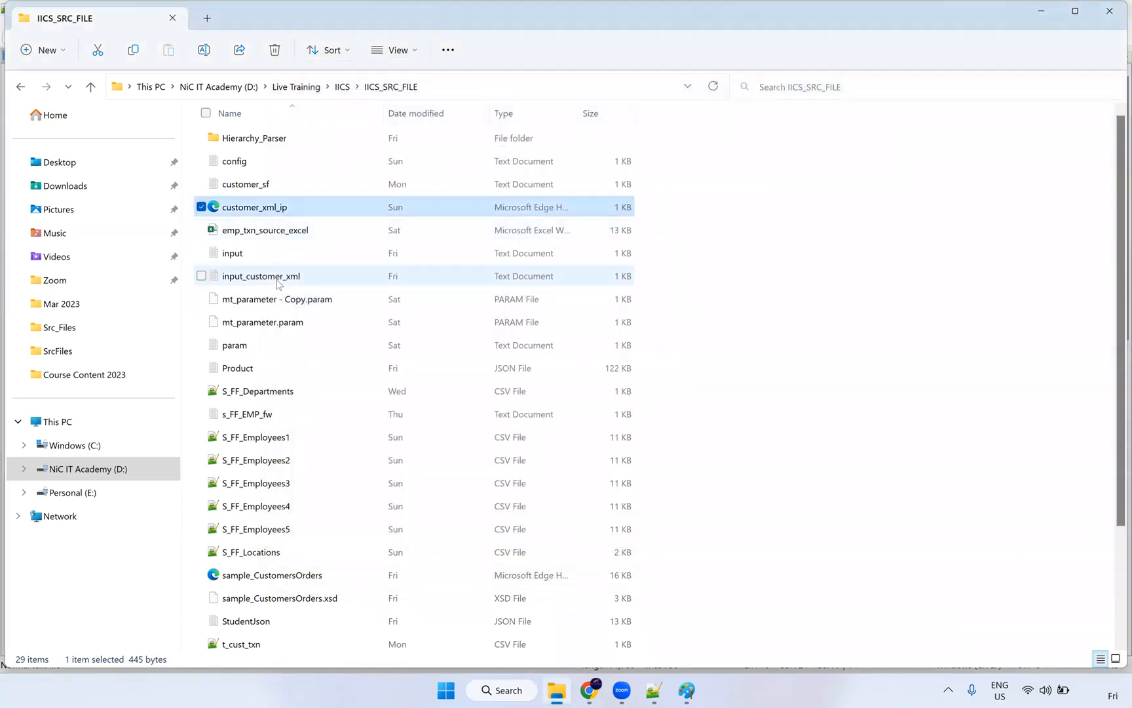
left_click(276, 283)
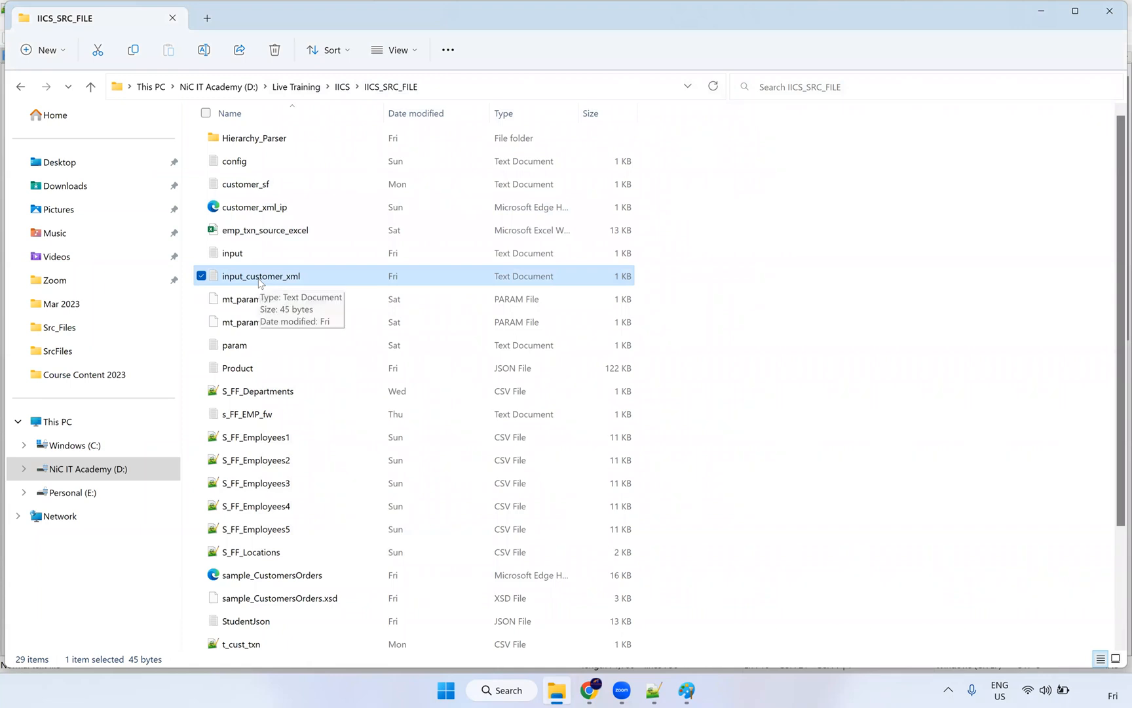
left_click(290, 432)
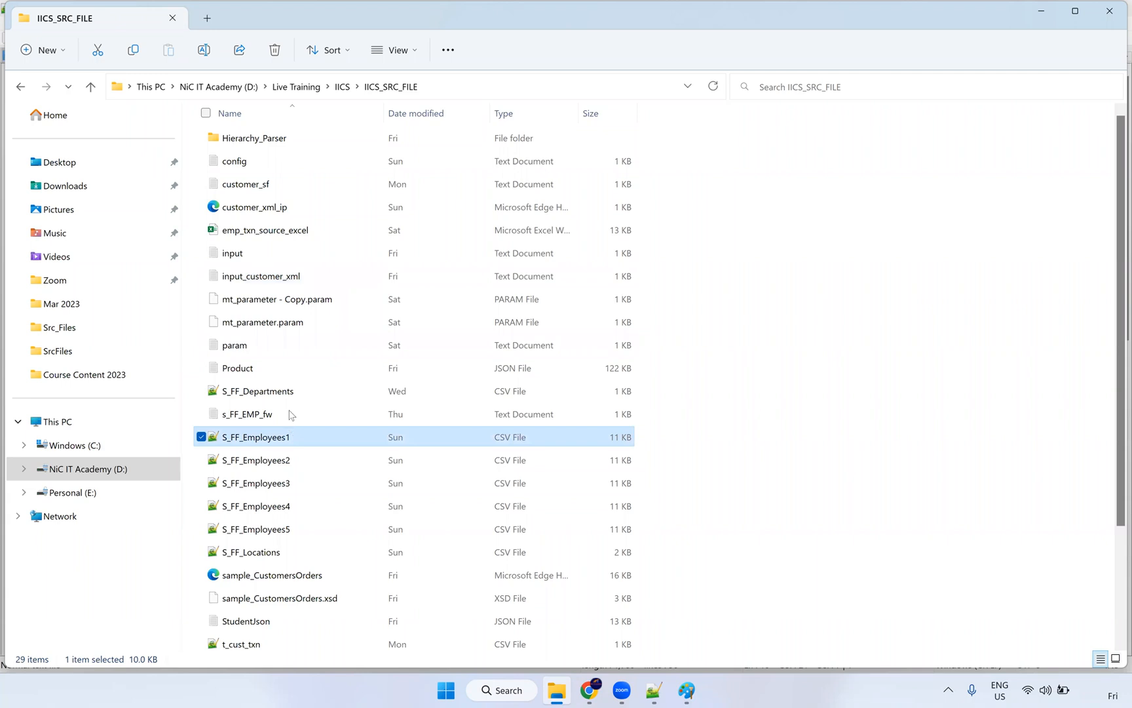
left_click(267, 258)
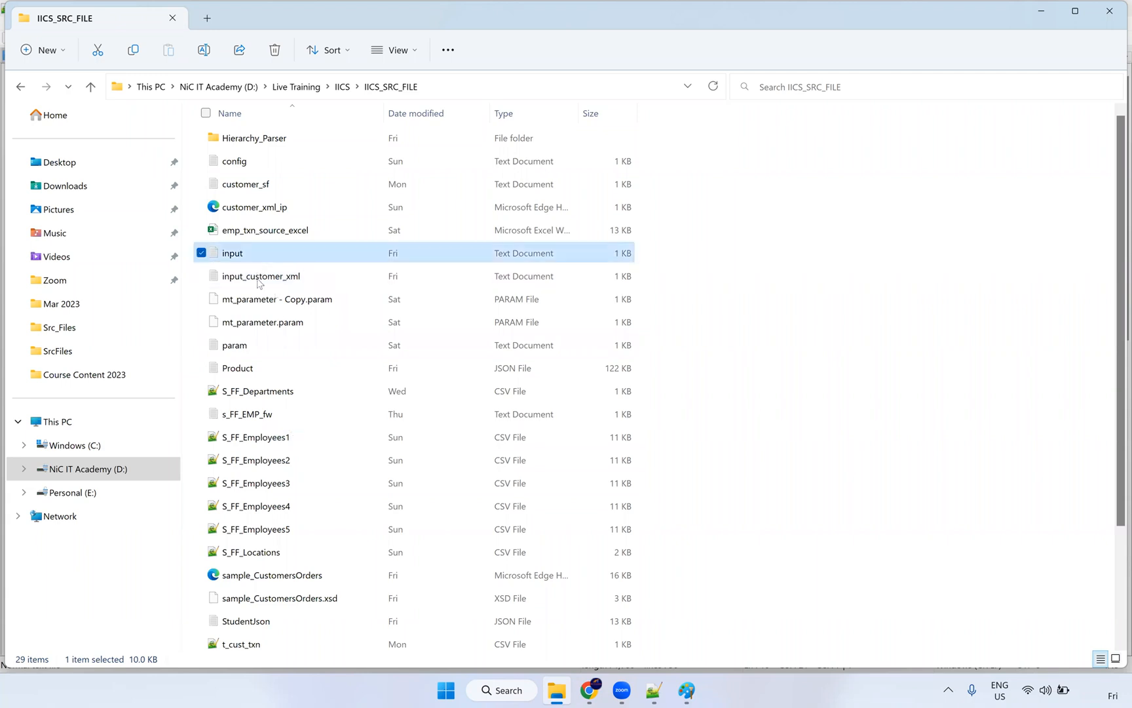
left_click(260, 278)
Step: Open input_customer_xml in Notepad++, mark the customer file name in its path, and close it
right_click(260, 282)
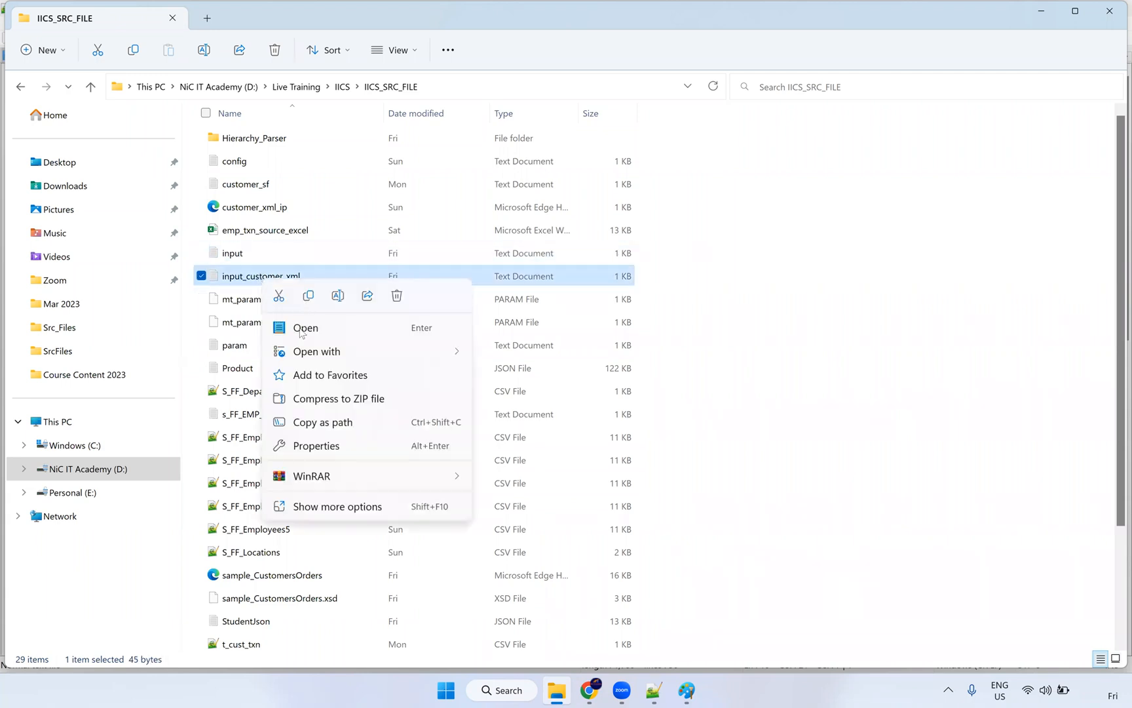
mouse_move(425, 351)
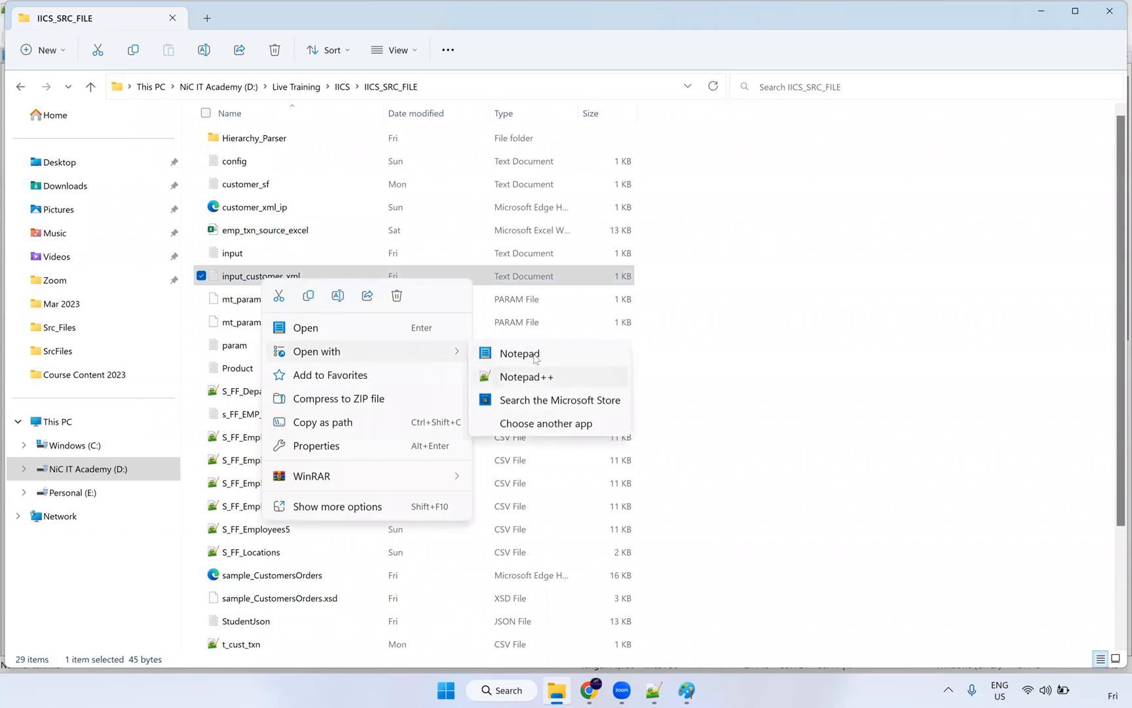
left_click(534, 362)
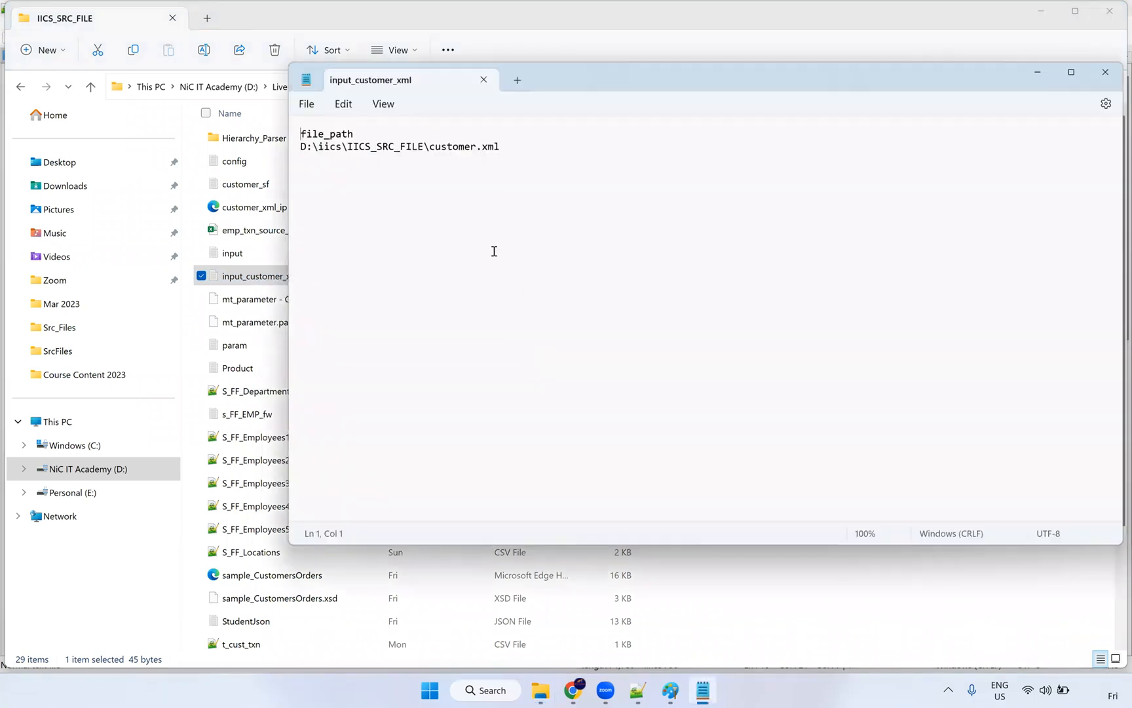
double_click(426, 145)
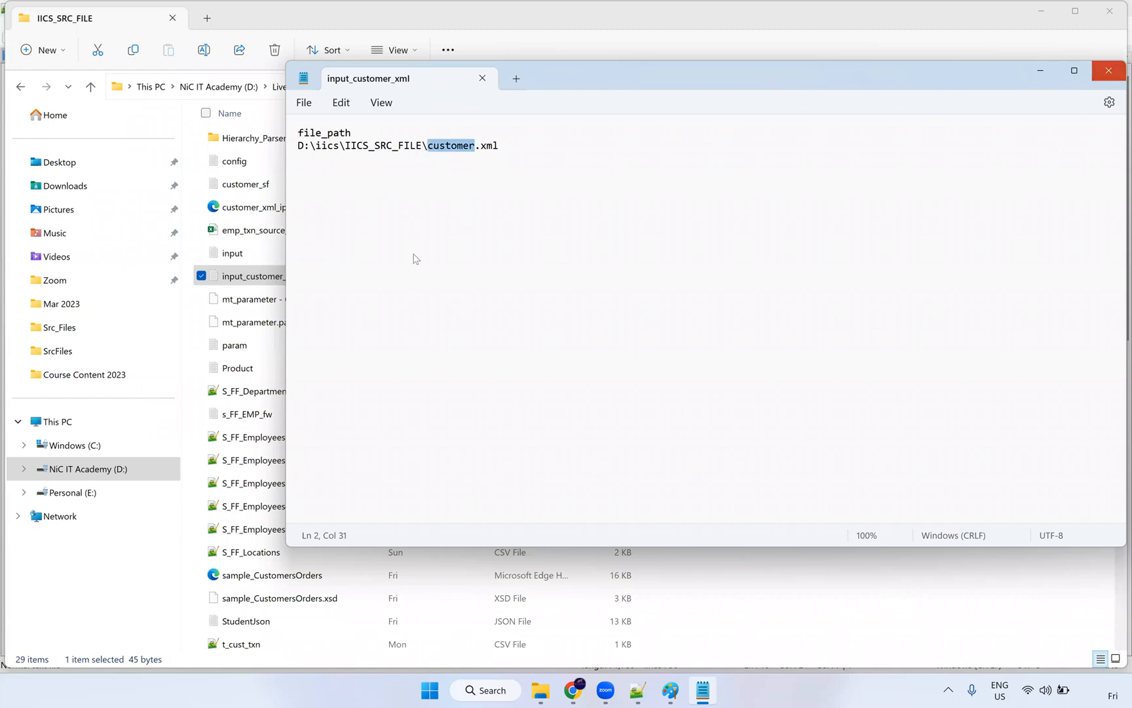
left_click(1112, 74)
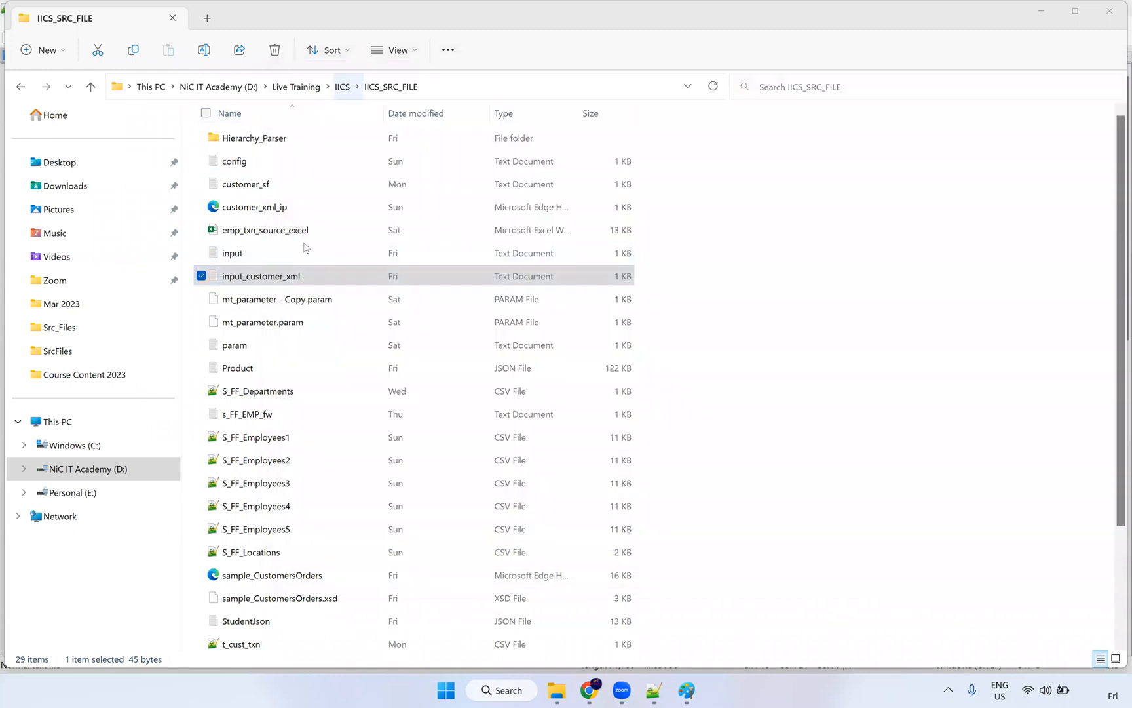
Step: Browse the IICS_SRC_FILE list, jumping through files that start with c
left_click(267, 274)
left_click(252, 372)
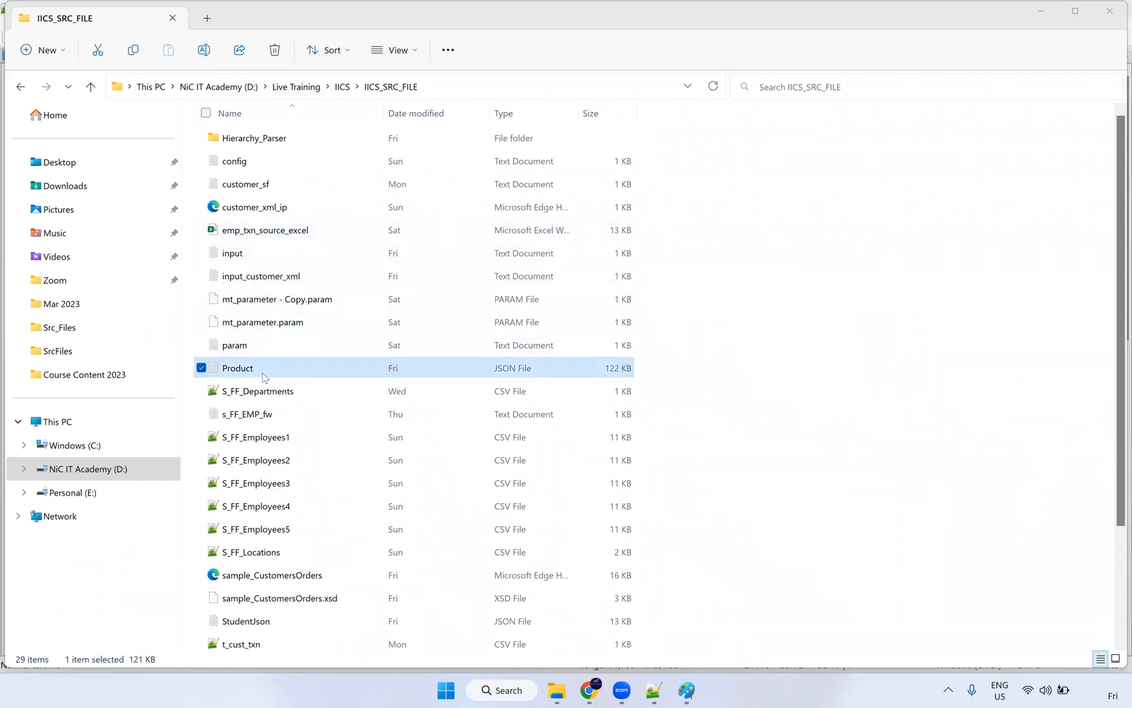
key("c")
key("c")
key("c")
key("c")
key("c")
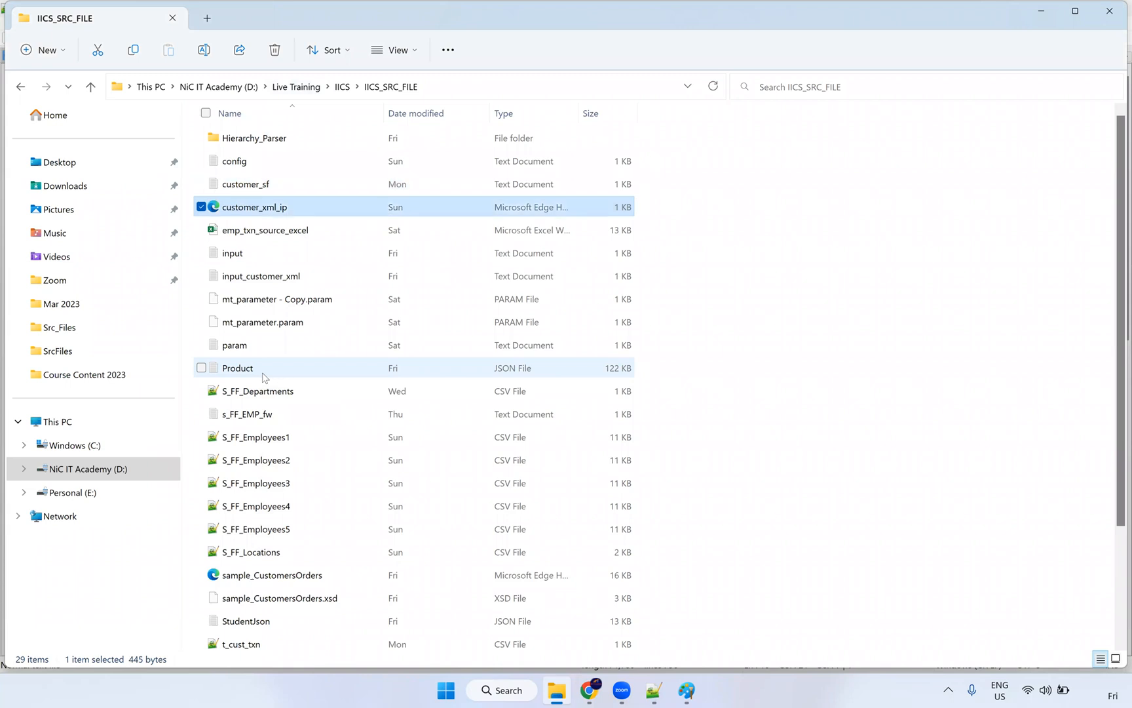
key("c")
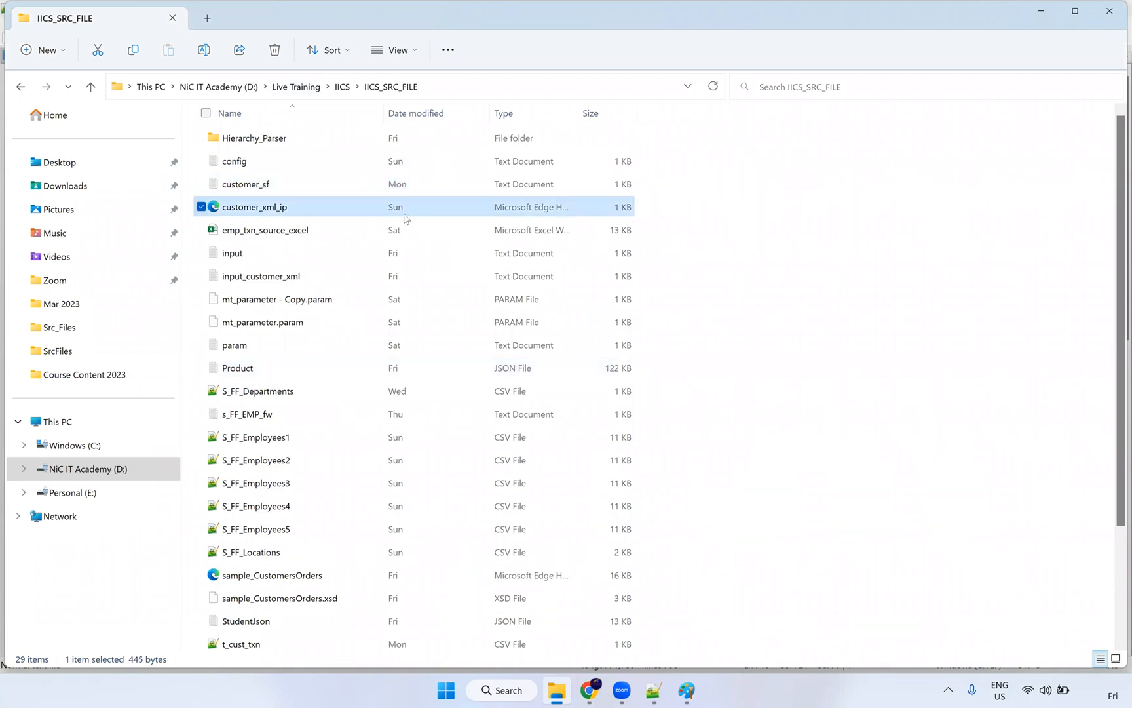
Step: Open customer_xml_ip in Notepad++ alongside the Hierarchy Parser notes tab
right_click(273, 209)
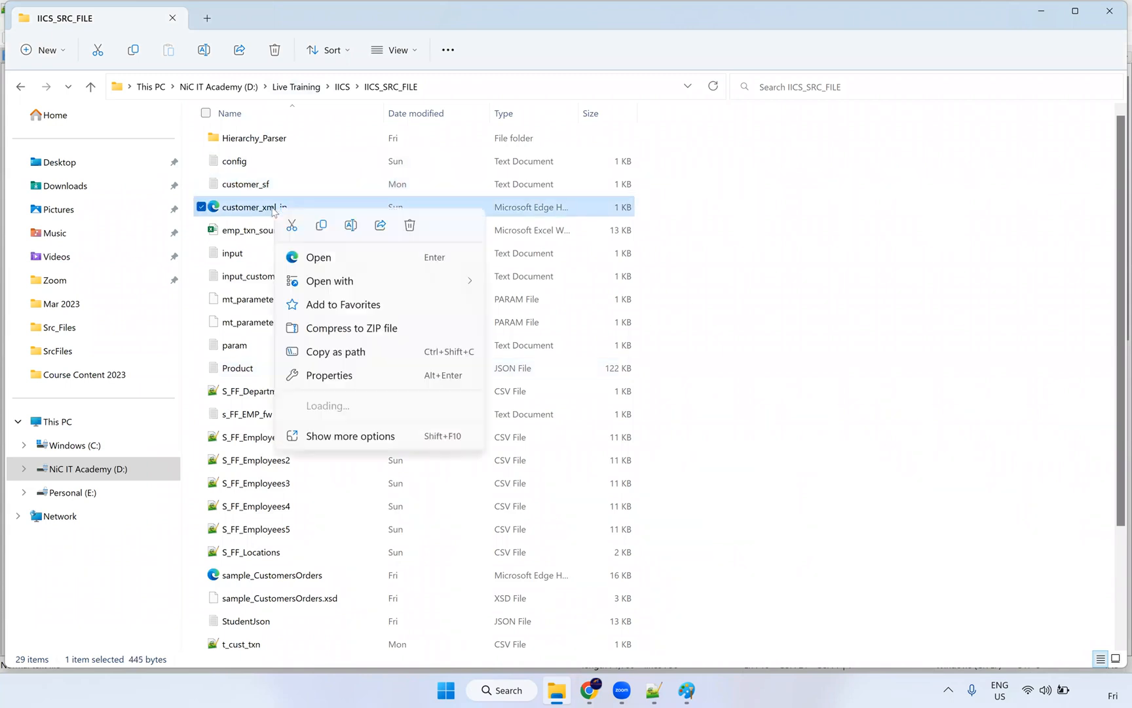
mouse_move(357, 278)
left_click(533, 304)
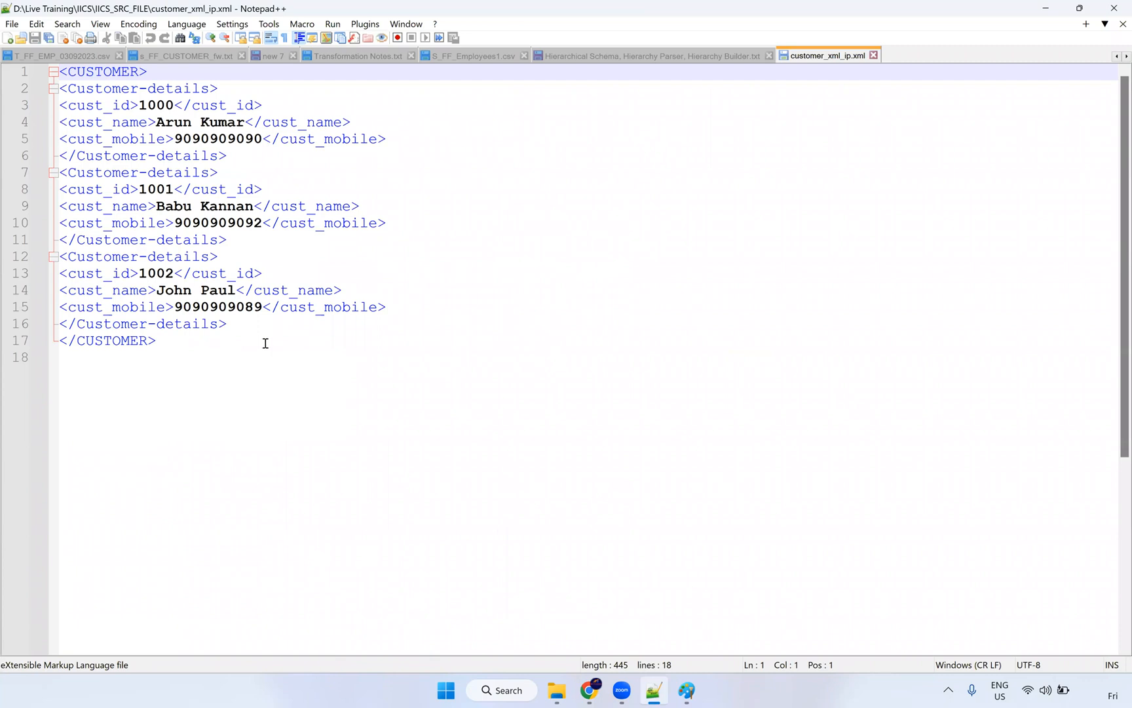
left_click(736, 59)
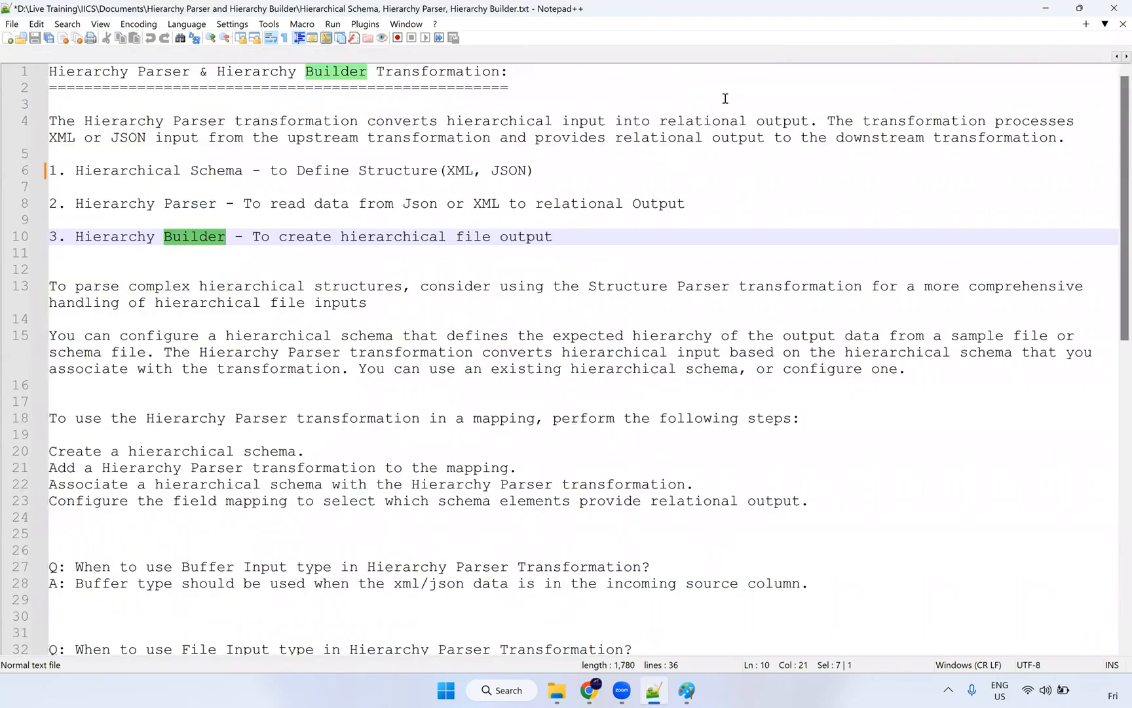
Step: Back in File Explorer, preview the Product JSON file and close it
key("alt+Tab")
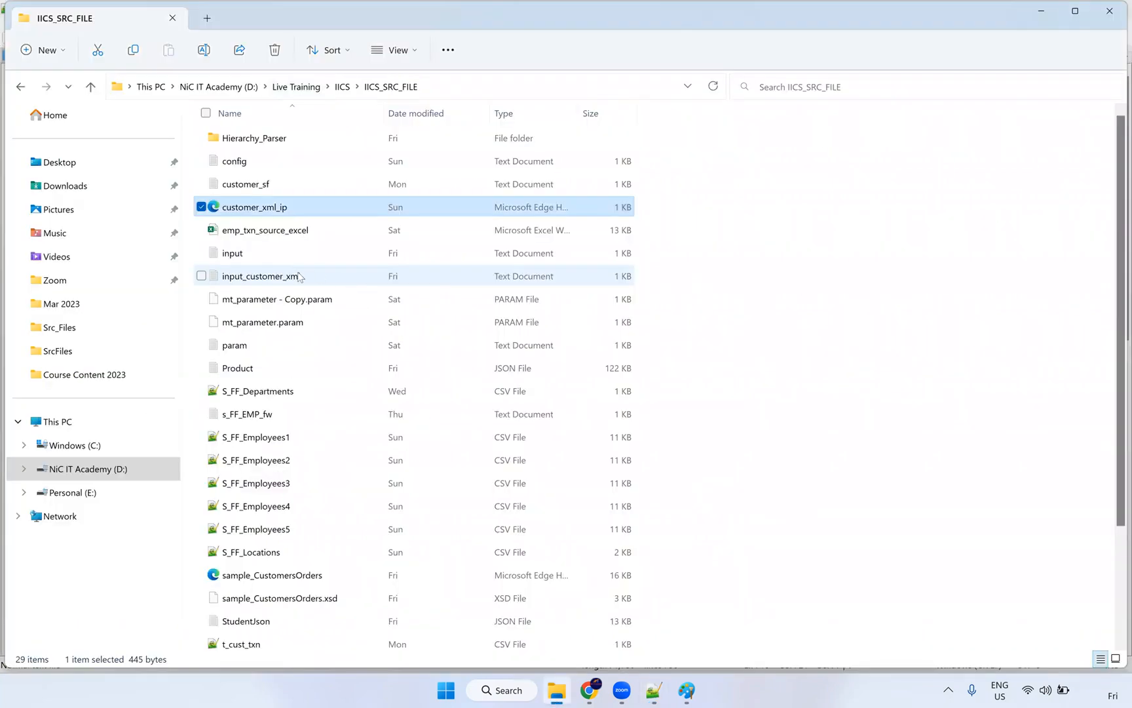
left_click(253, 375)
double_click(262, 375)
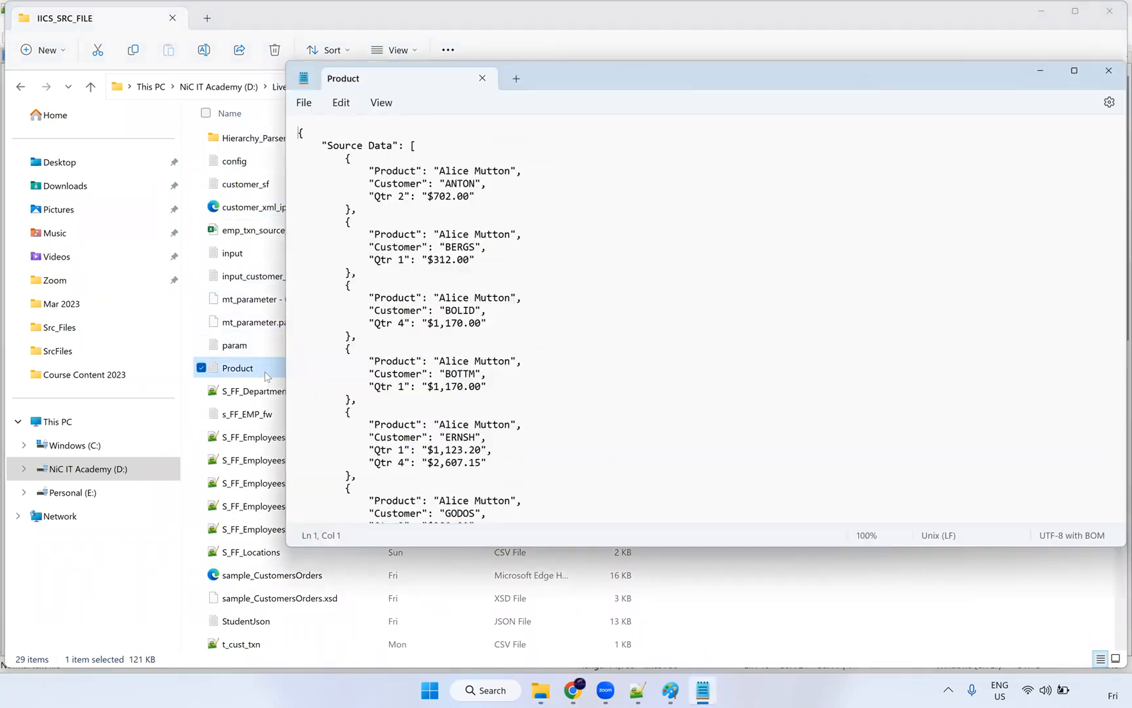
left_click(1110, 72)
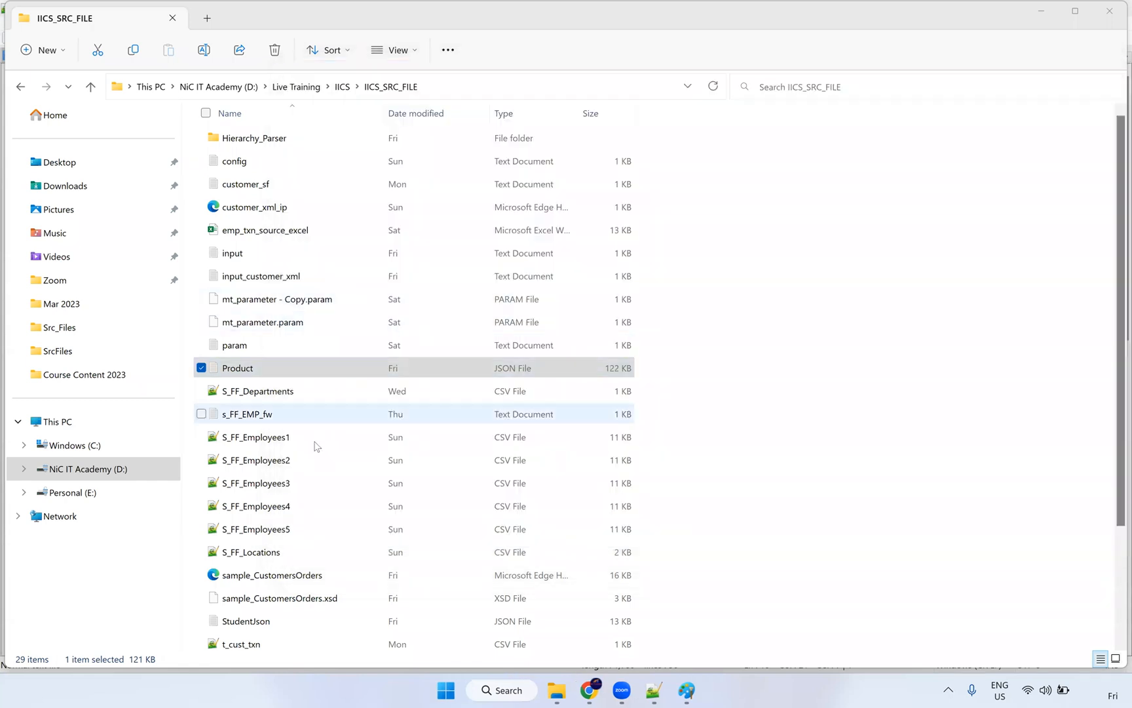
Step: Check the XML file name recorded in the xml_input path file
scroll(324, 472, "down", 3)
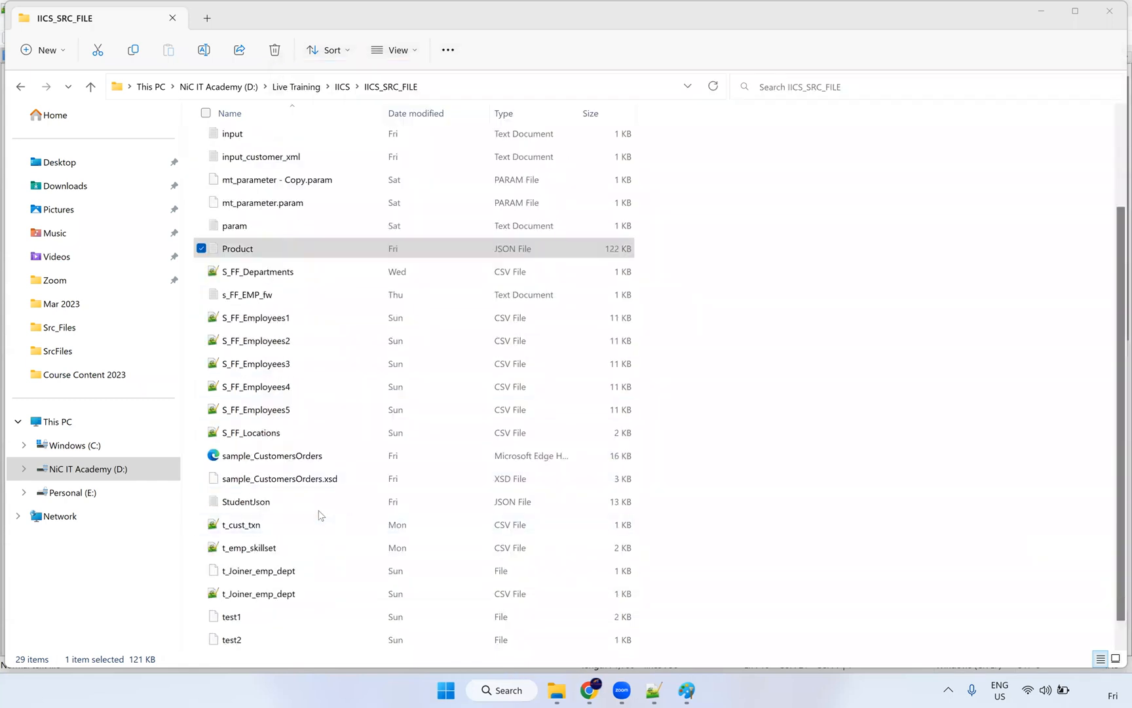
left_click(313, 509)
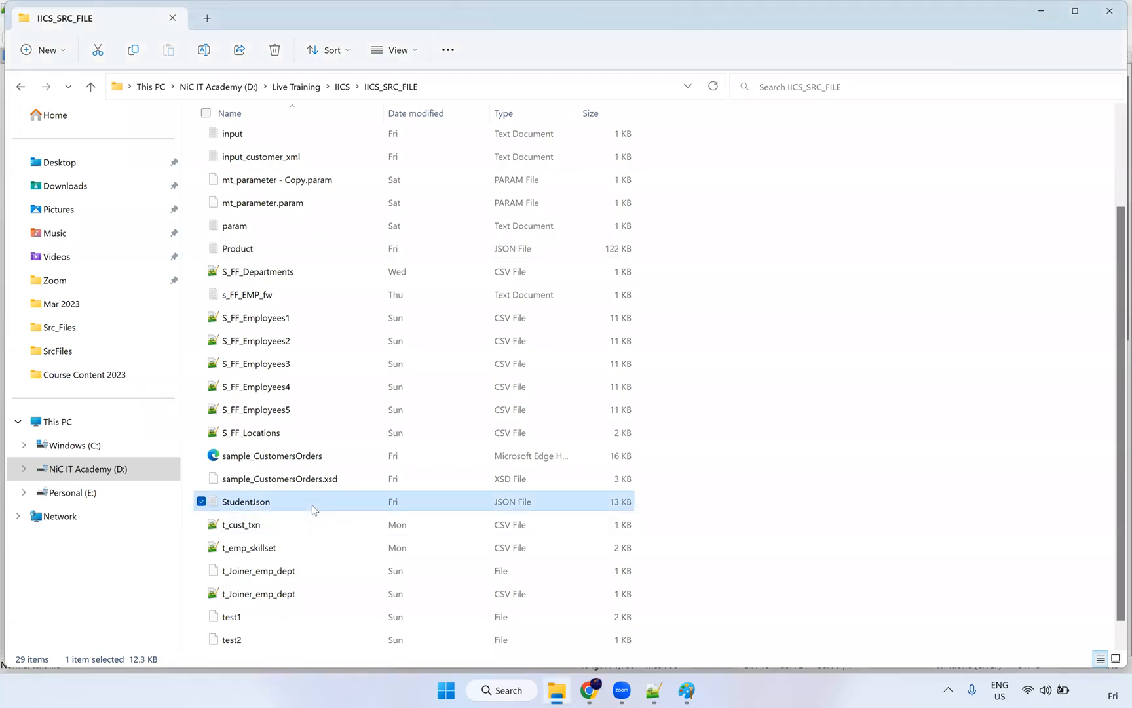
scroll(312, 512, "down", 1)
double_click(253, 641)
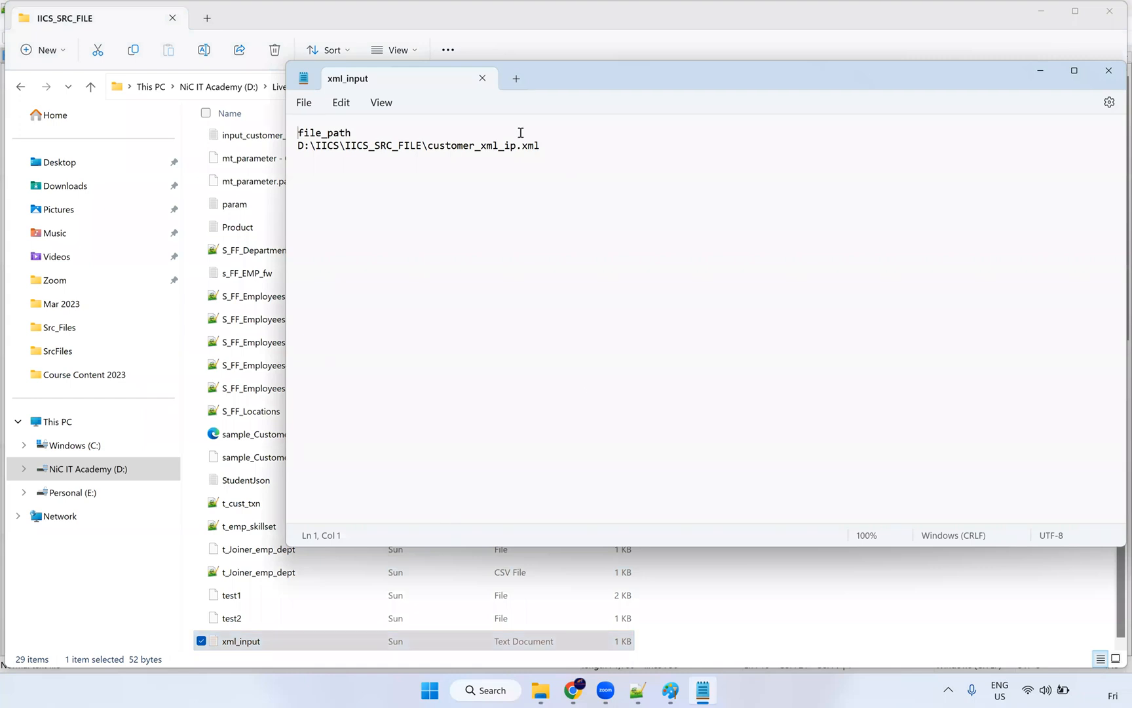
left_click_drag(433, 145, 514, 145)
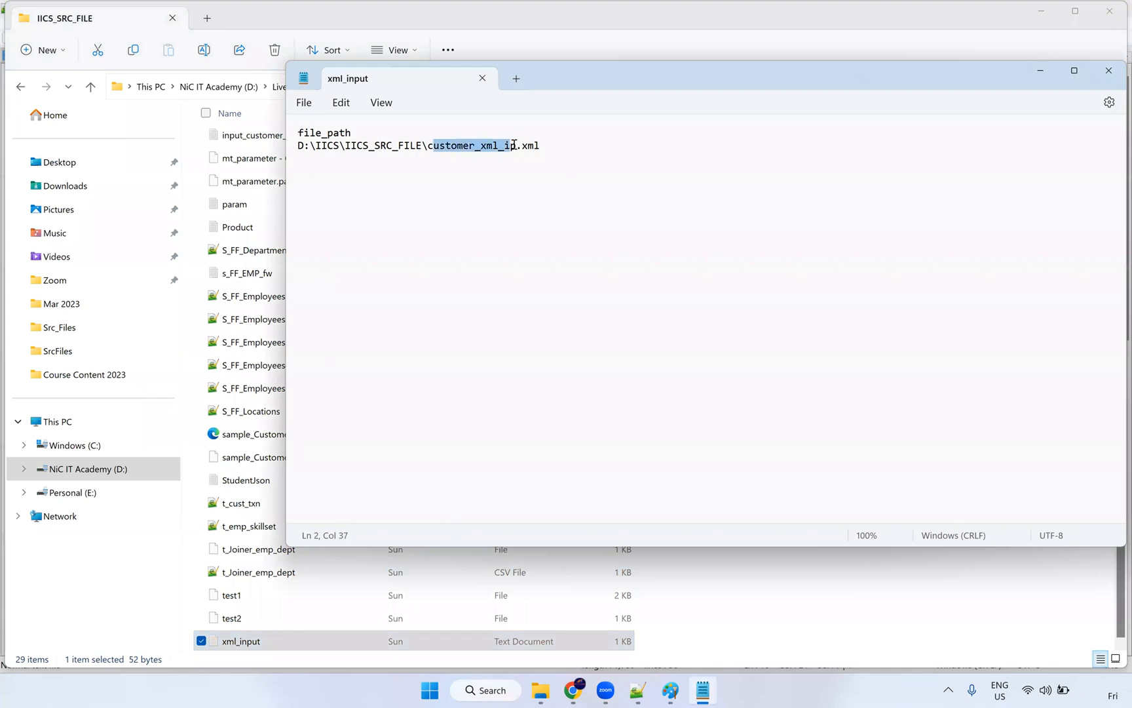
left_click(1108, 70)
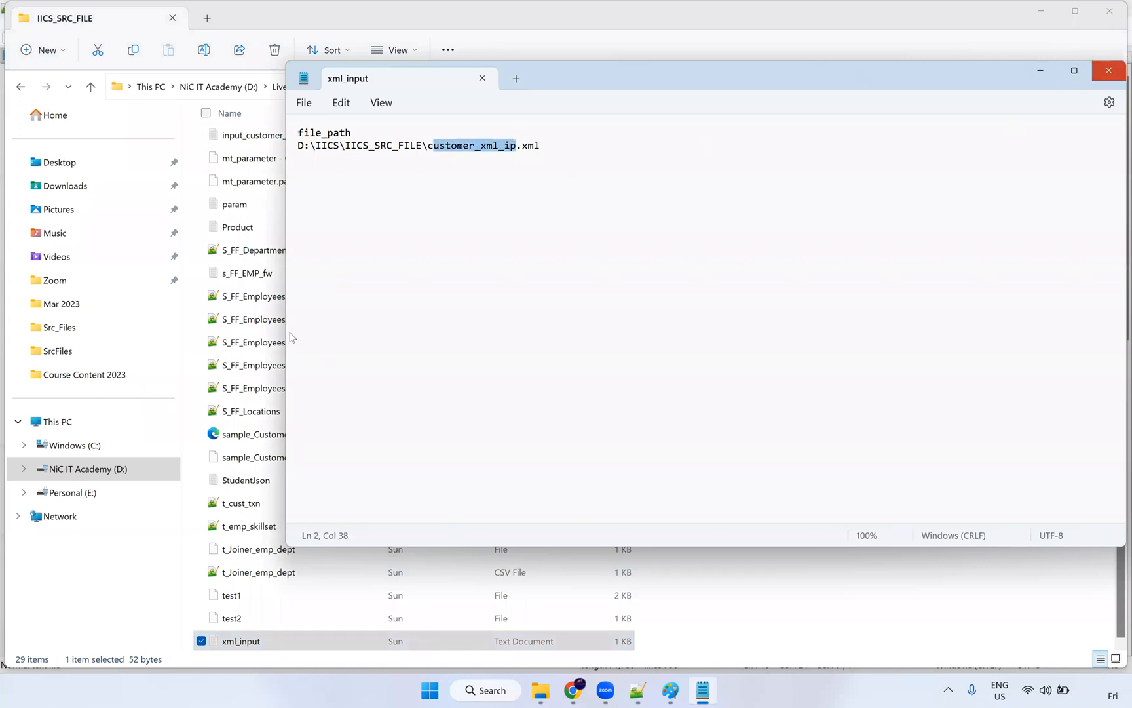
Step: Open the Hierarchy_Parser folder, widen its Name column, and look over its files
scroll(285, 301, "up", 2)
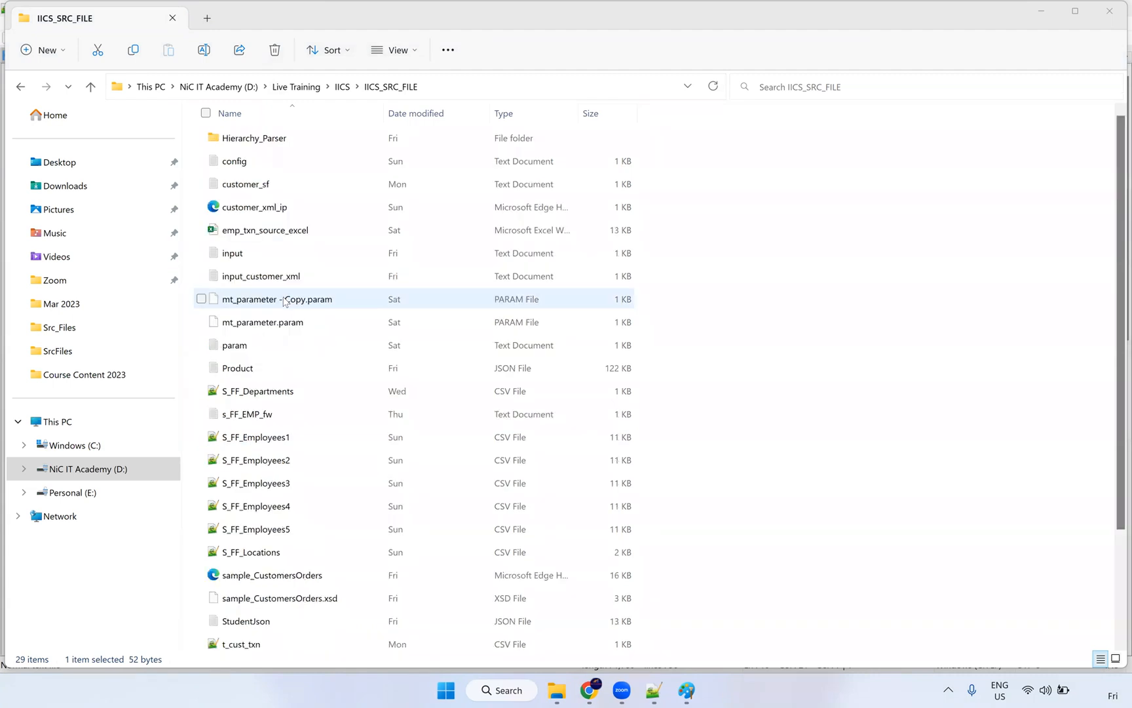
left_click(276, 143)
key("Return")
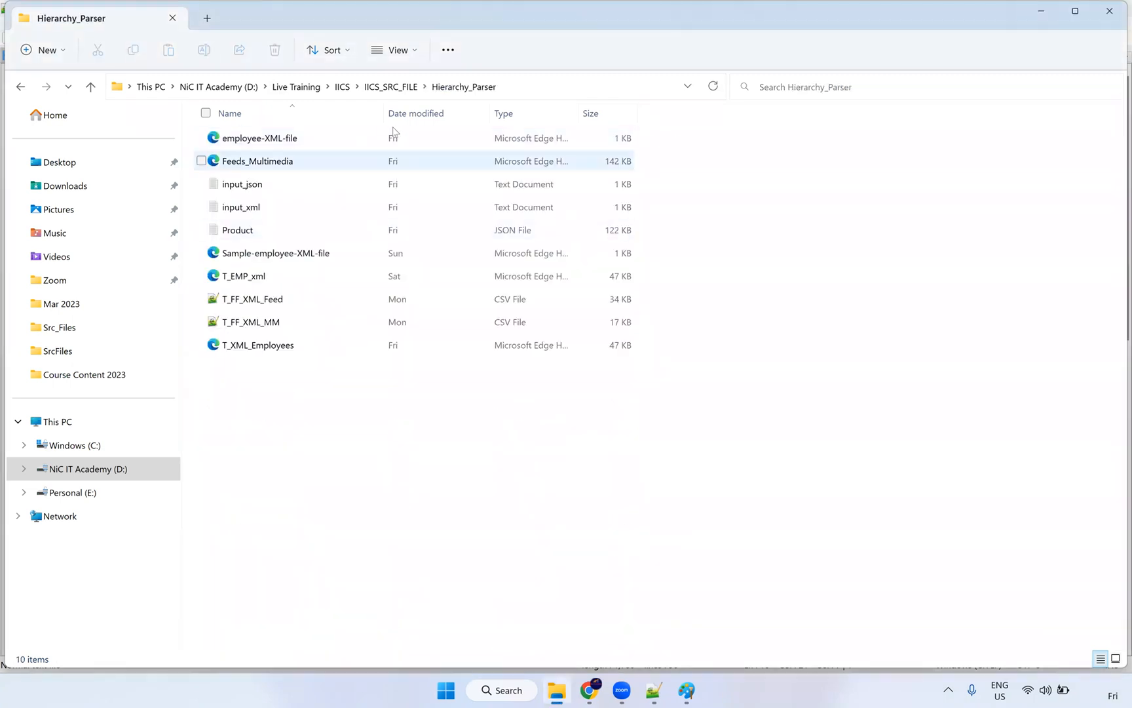
left_click_drag(486, 119, 494, 118)
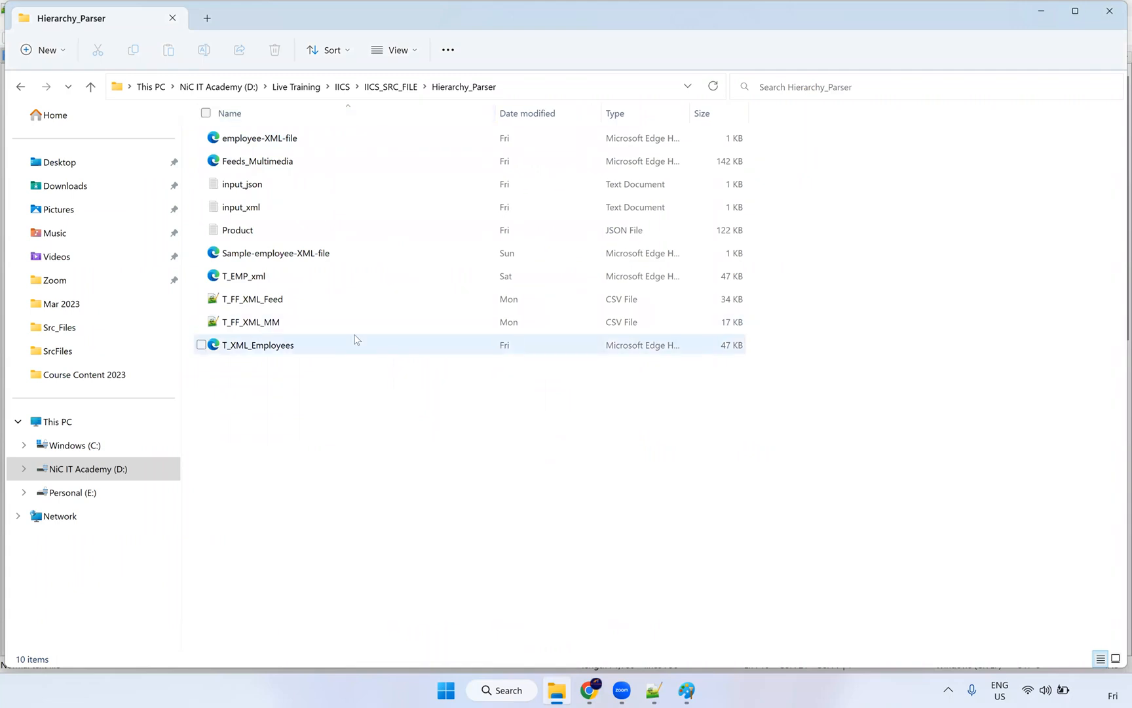
left_click(304, 143)
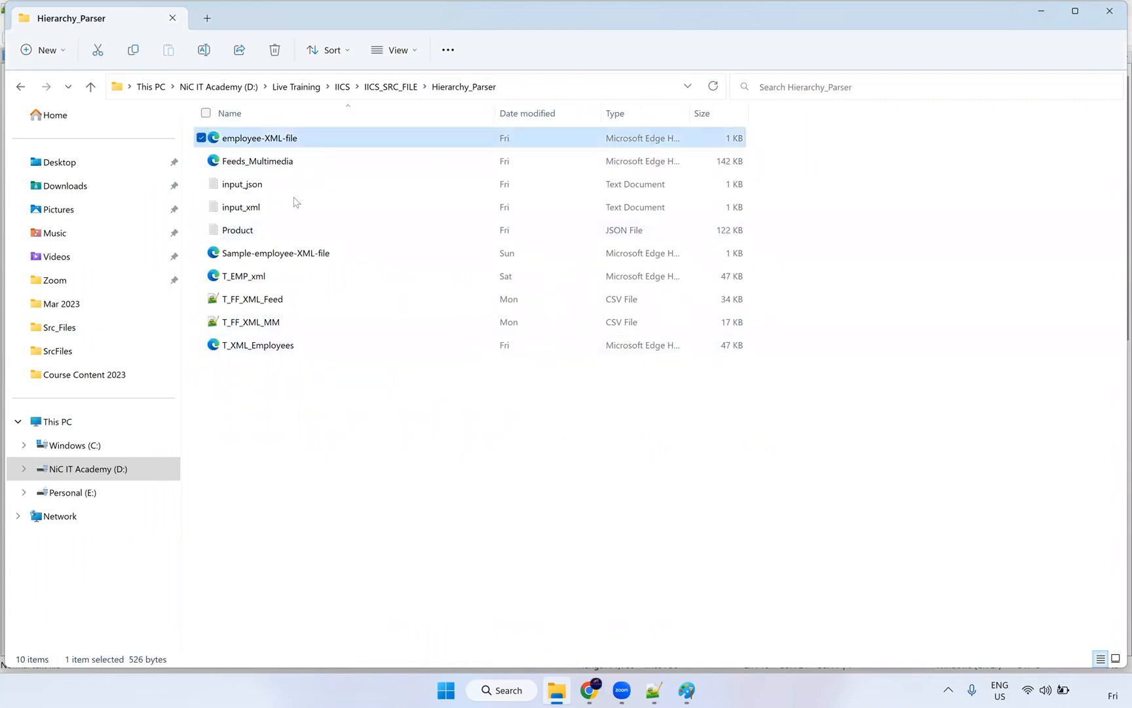
left_click(273, 279)
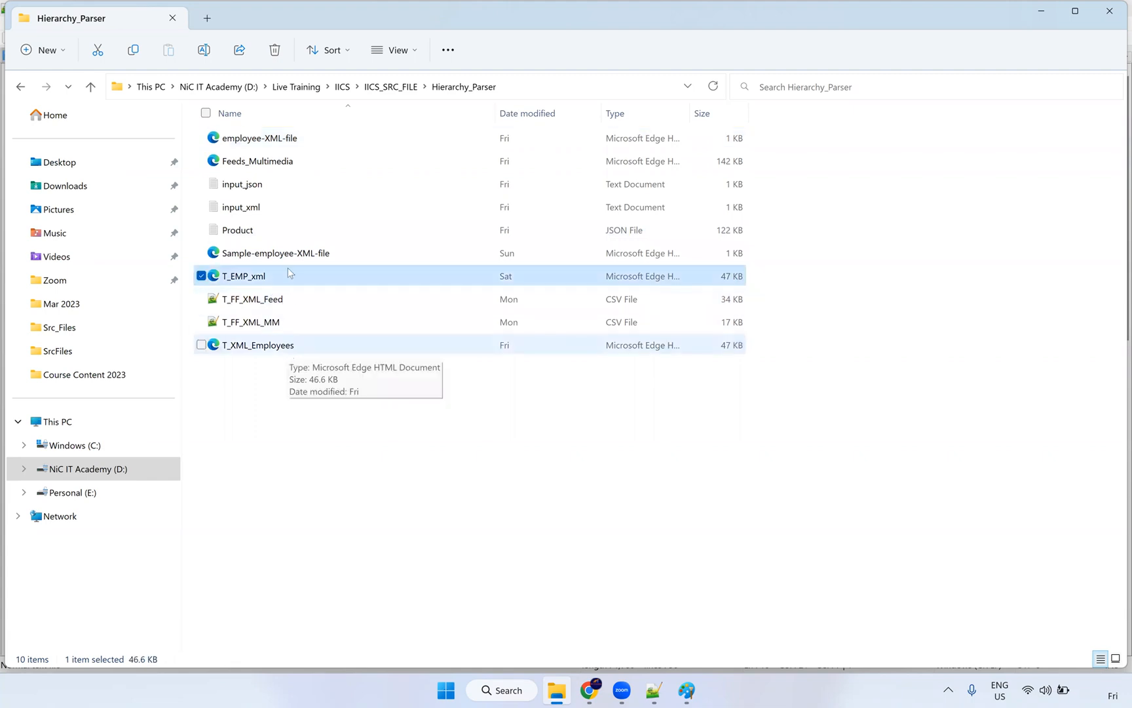
left_click(276, 230)
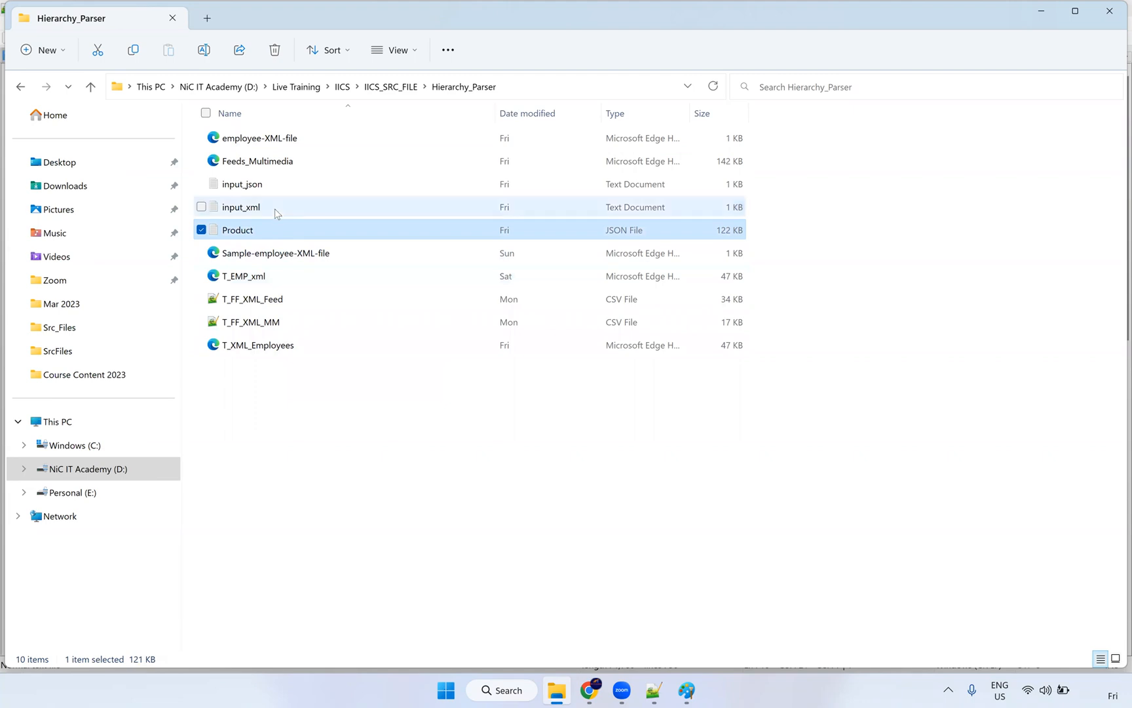
Step: Confirm input_xml points to Feeds_Multimedia.xml, then select the Feeds_Multimedia file
double_click(274, 207)
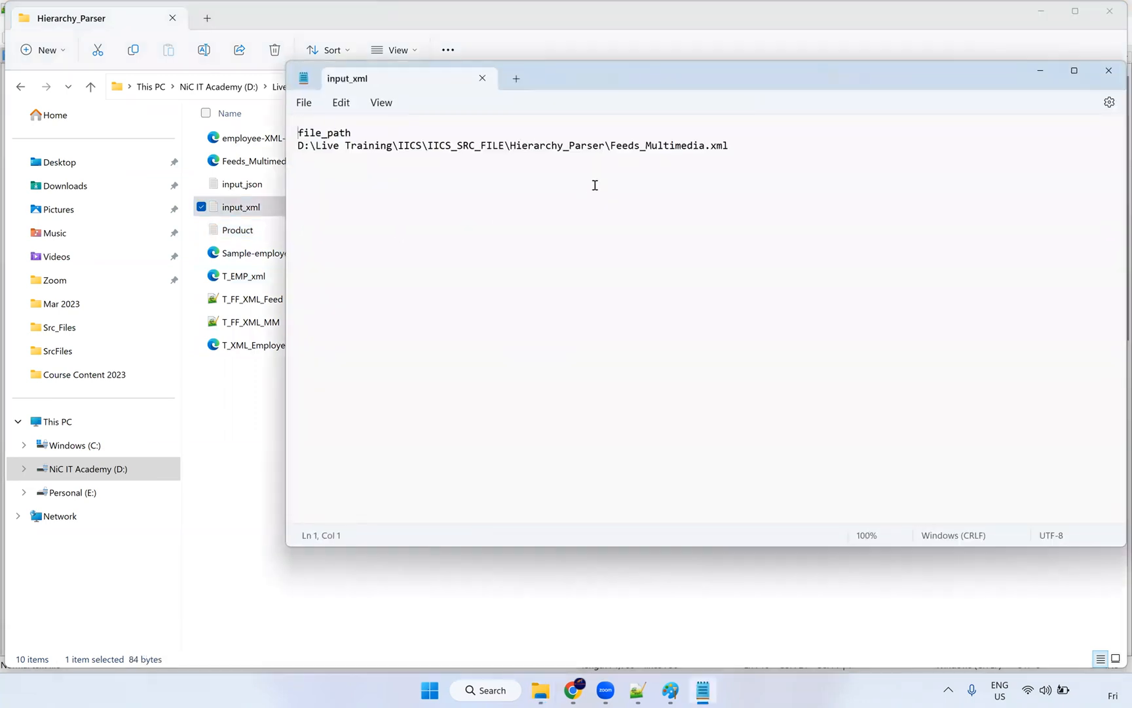
left_click_drag(740, 143, 610, 145)
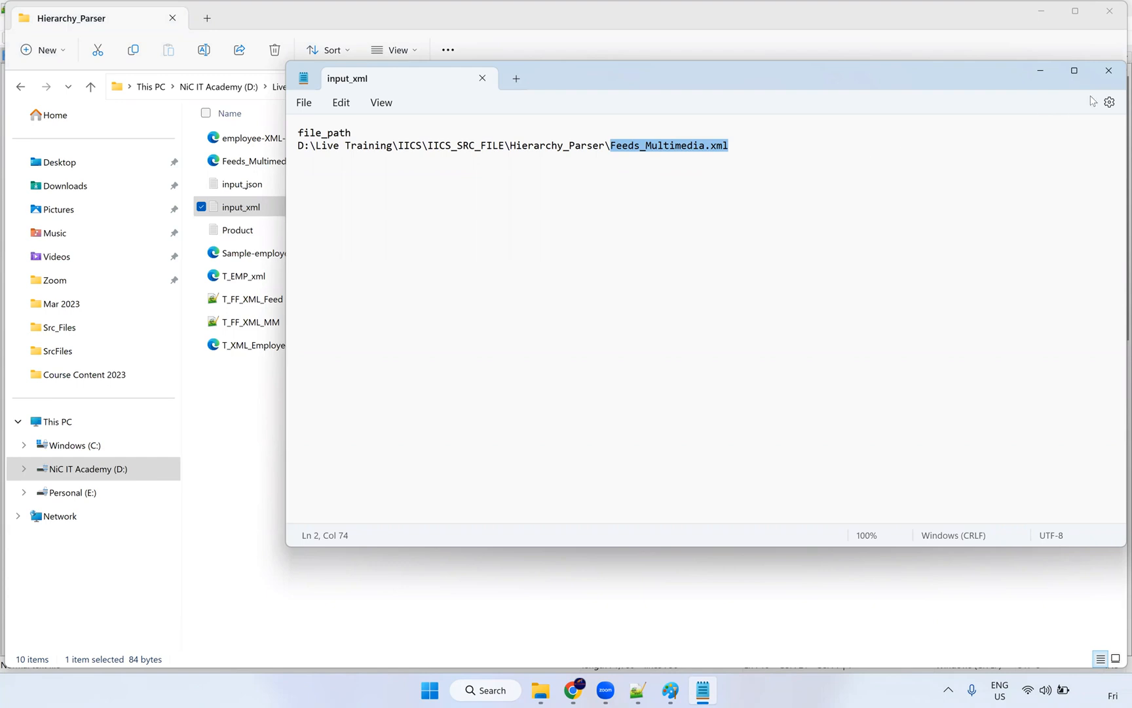
left_click(482, 78)
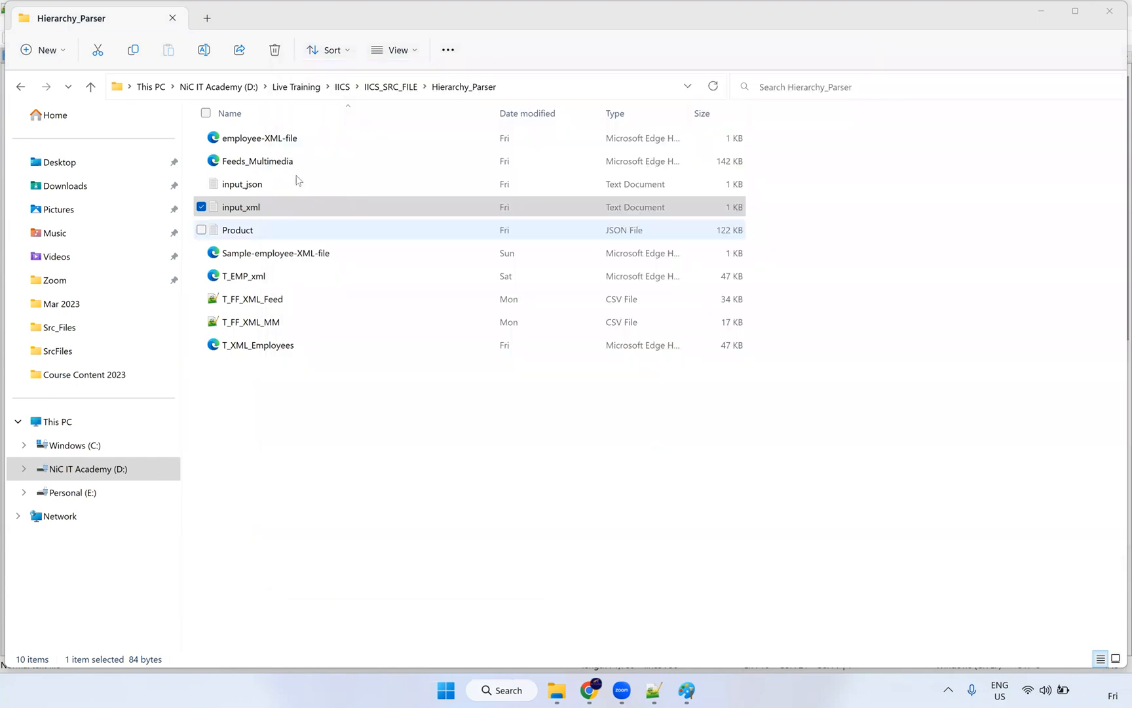
left_click(295, 165)
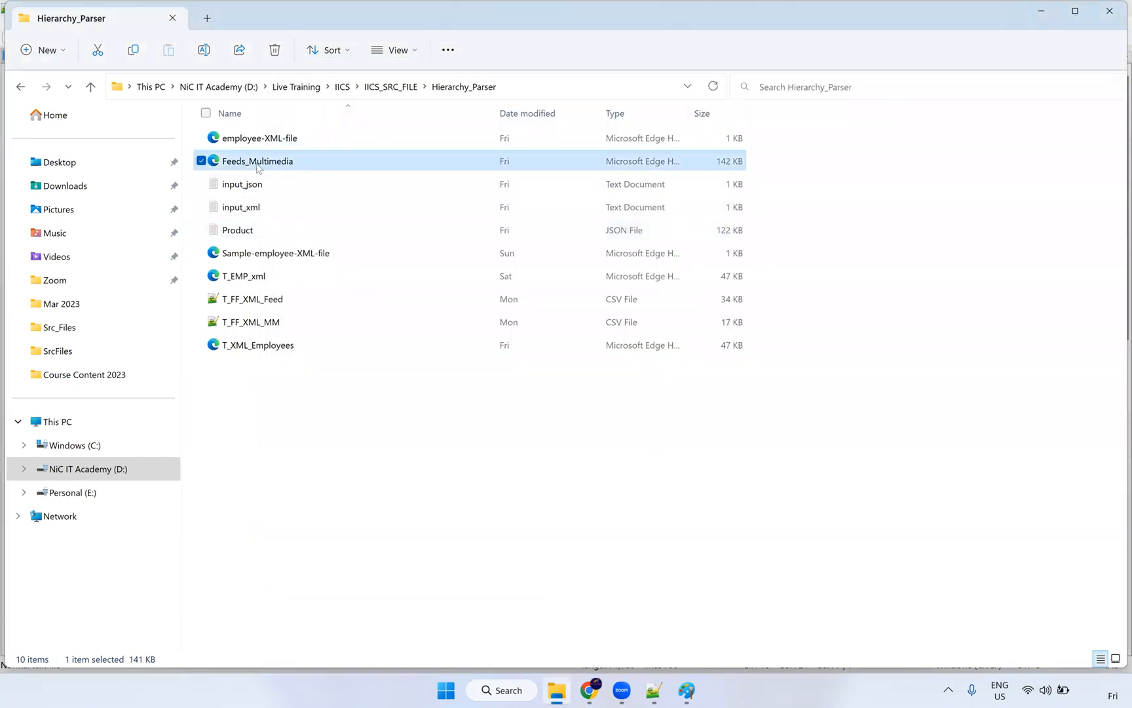
Step: Open Feeds_Multimedia in Notepad++ and mark the first feed id, 2140
right_click(276, 160)
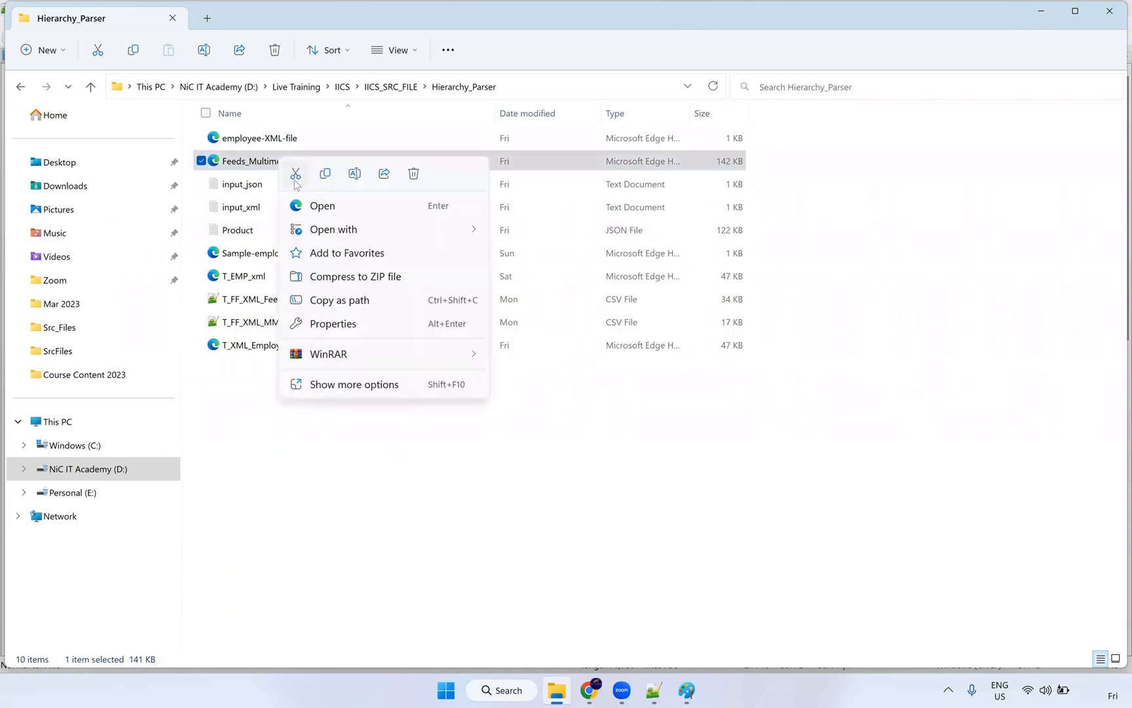
mouse_move(332, 237)
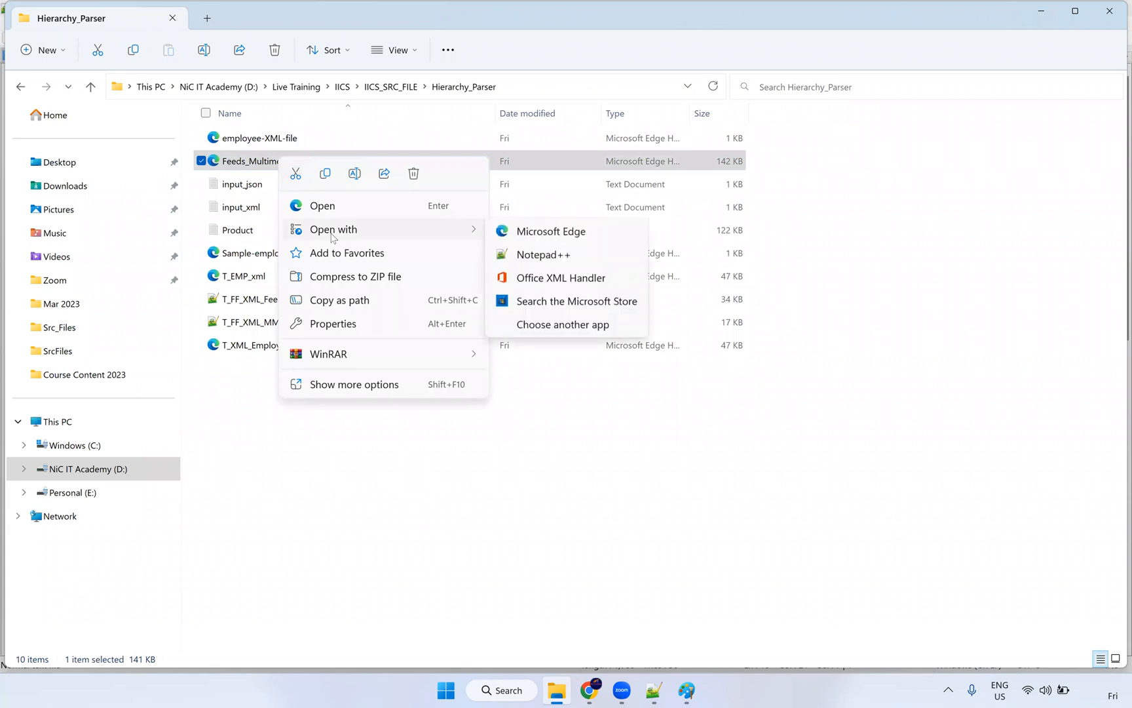
left_click(538, 255)
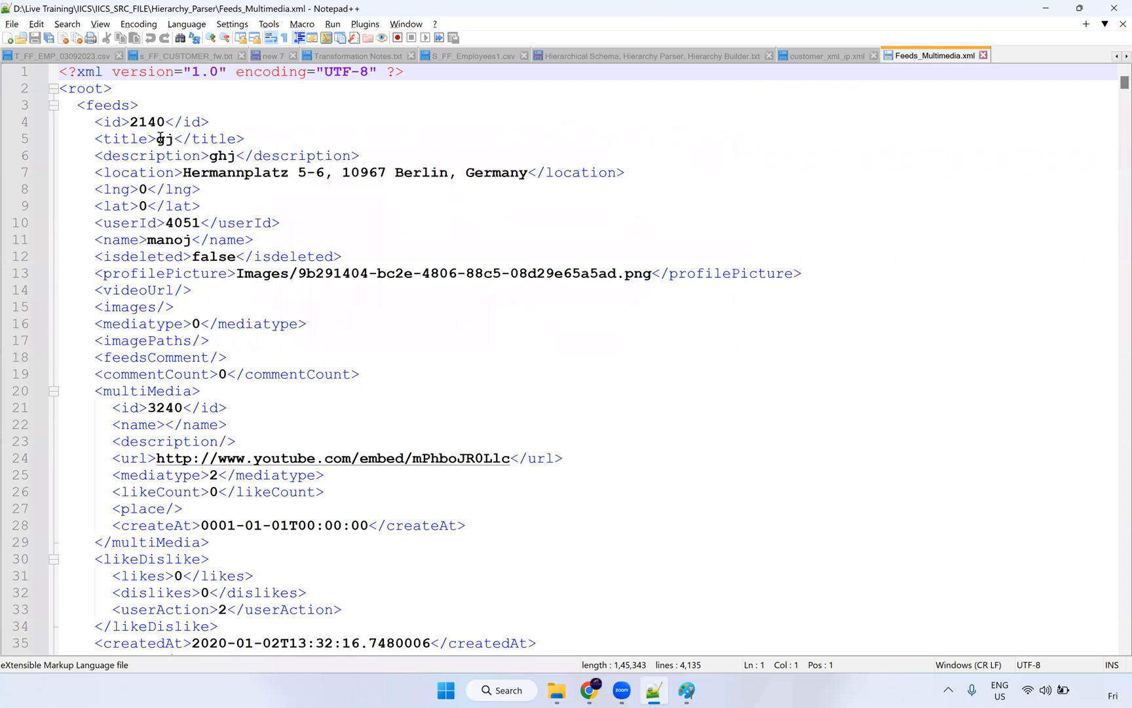
double_click(164, 127)
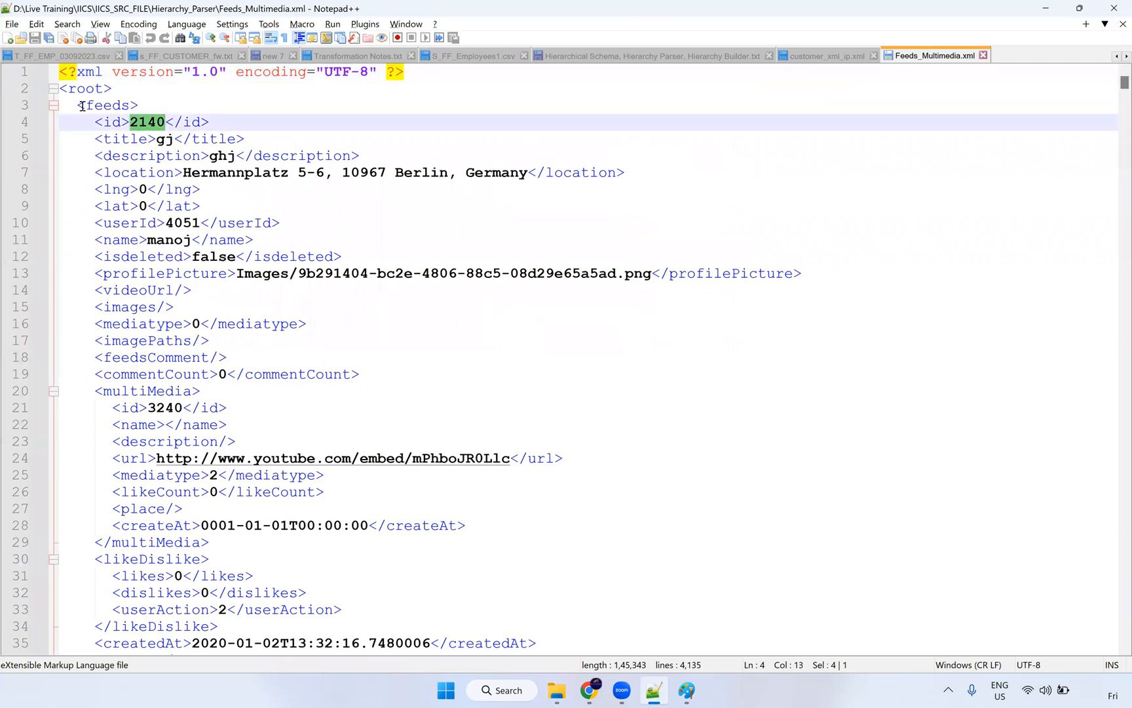
Step: Fold the eleven feeds records, then unfold only the first one
left_click(53, 106)
left_click(53, 121)
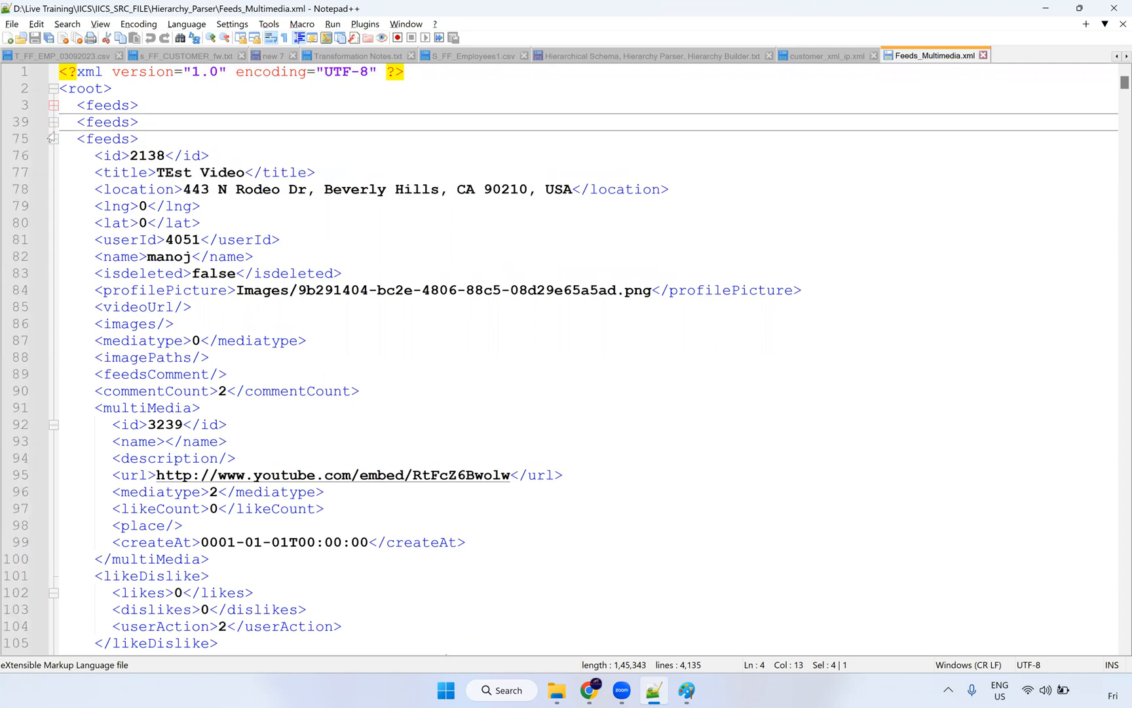
left_click(53, 139)
left_click(53, 156)
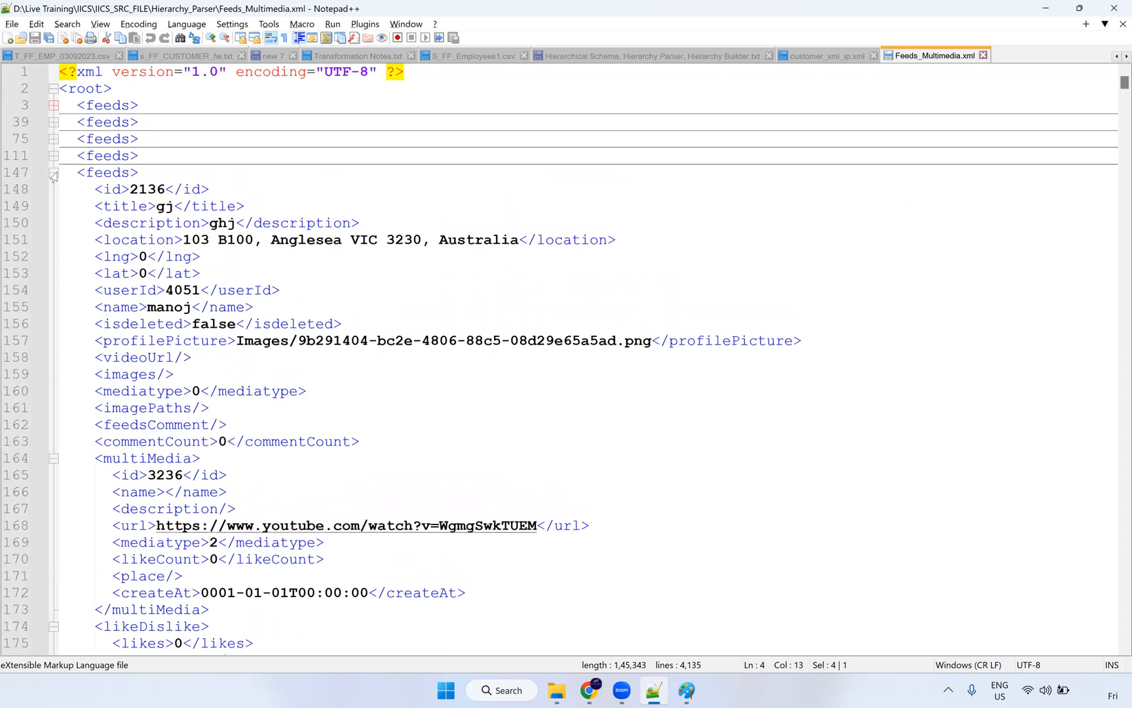
left_click(53, 172)
left_click(53, 189)
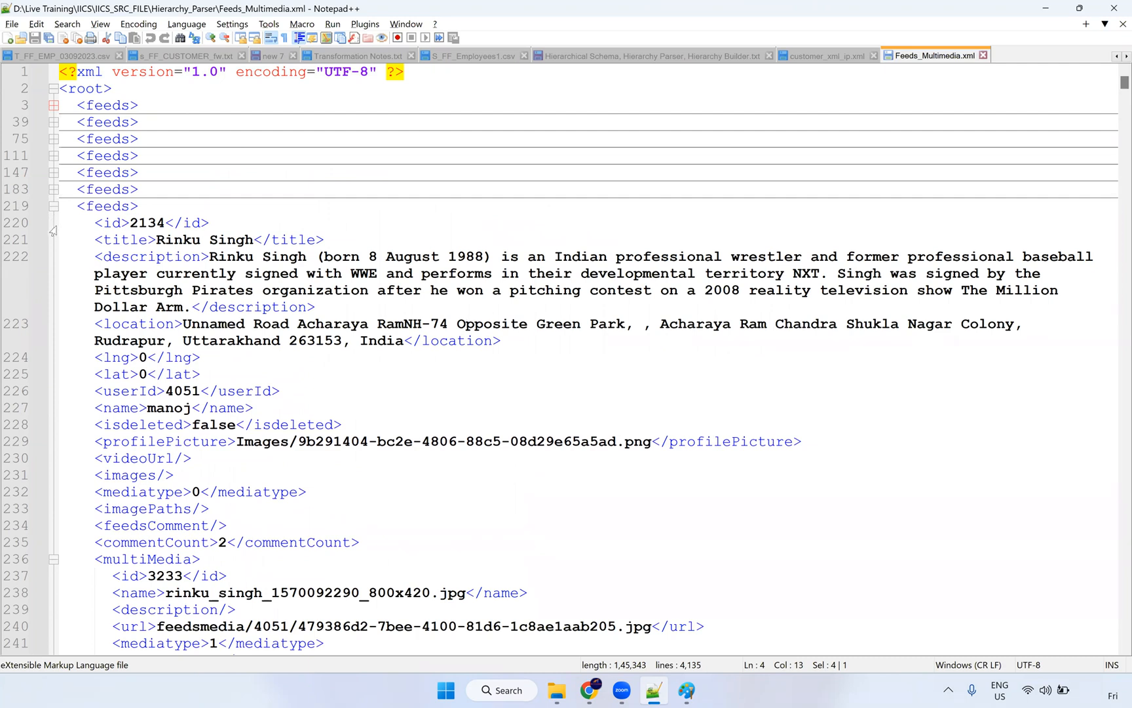
left_click(53, 206)
left_click(53, 222)
left_click(53, 239)
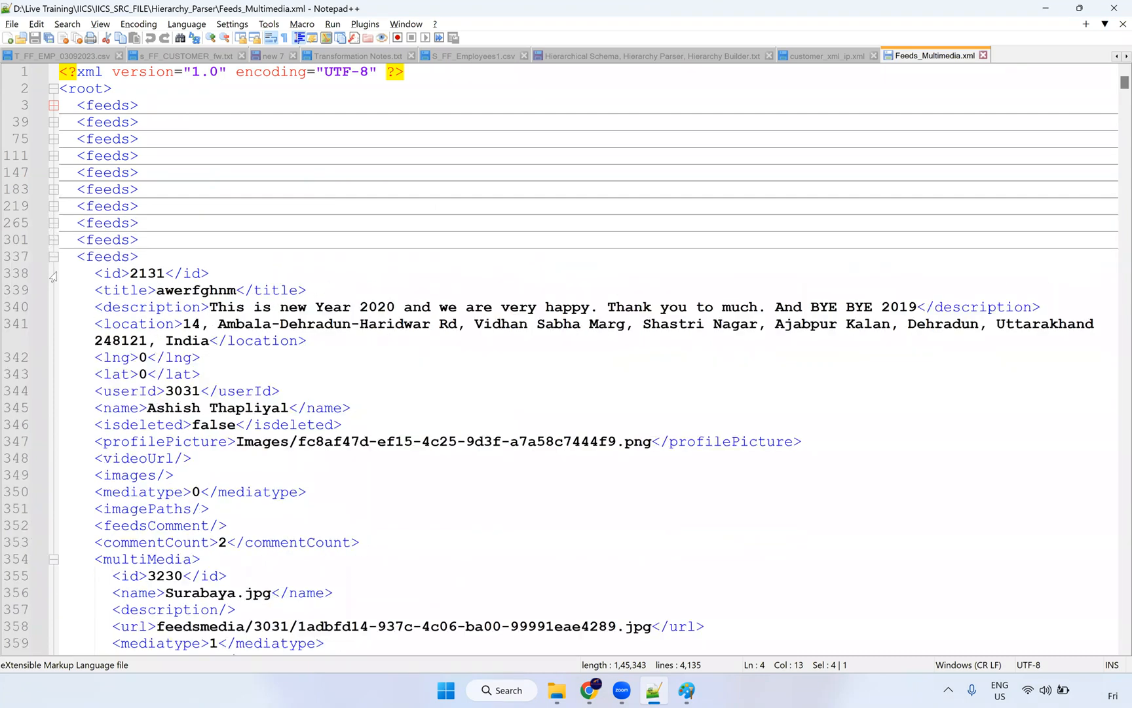
left_click(53, 256)
left_click(53, 273)
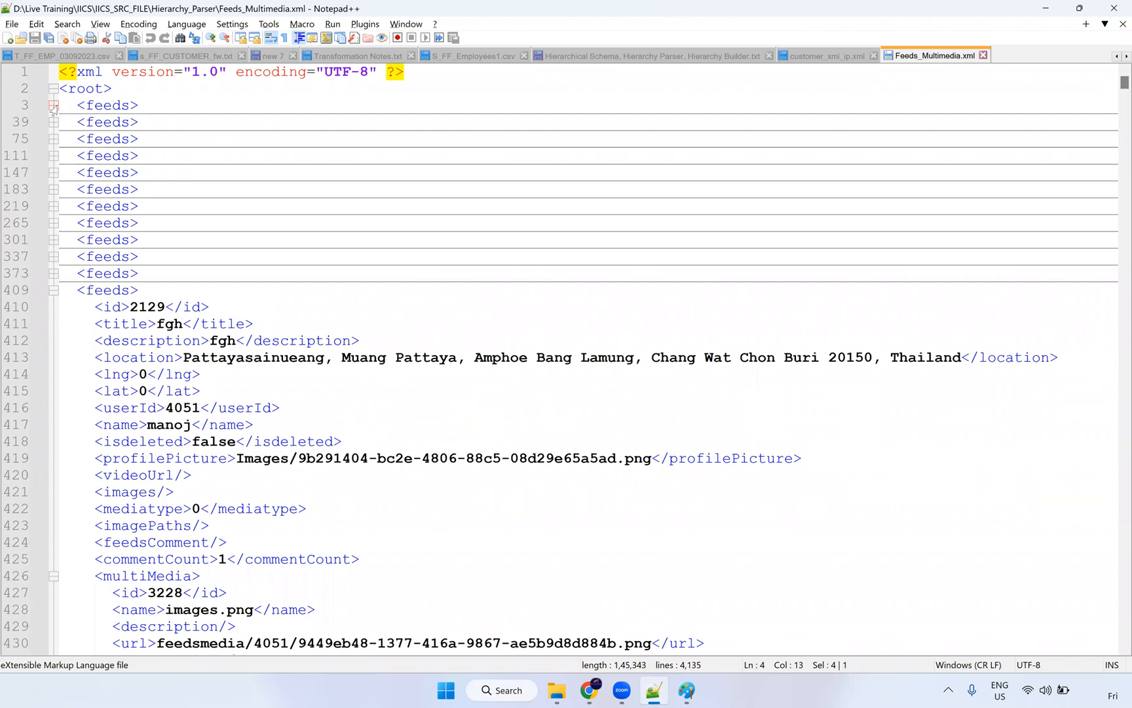
left_click(53, 106)
Step: Walk through the first record: feeds, id 2140, fields on lines 4–19, nested multiMedia and likeDislike
double_click(106, 107)
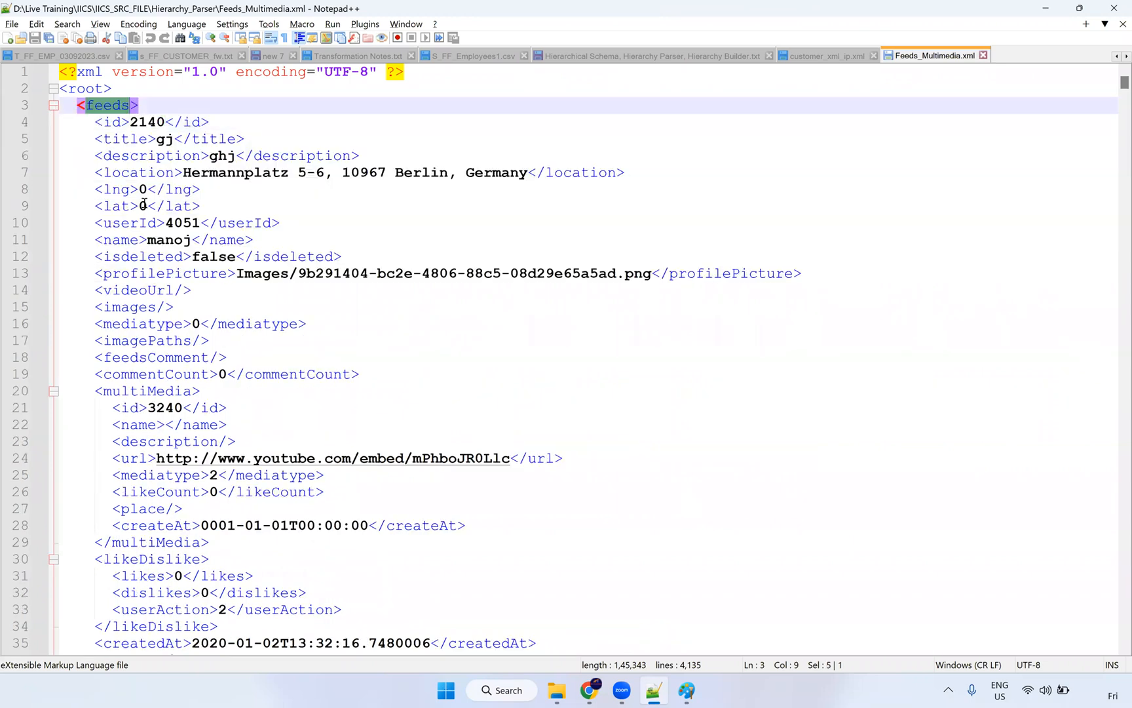
scroll(169, 270, "down", 3)
scroll(124, 133, "up", 3)
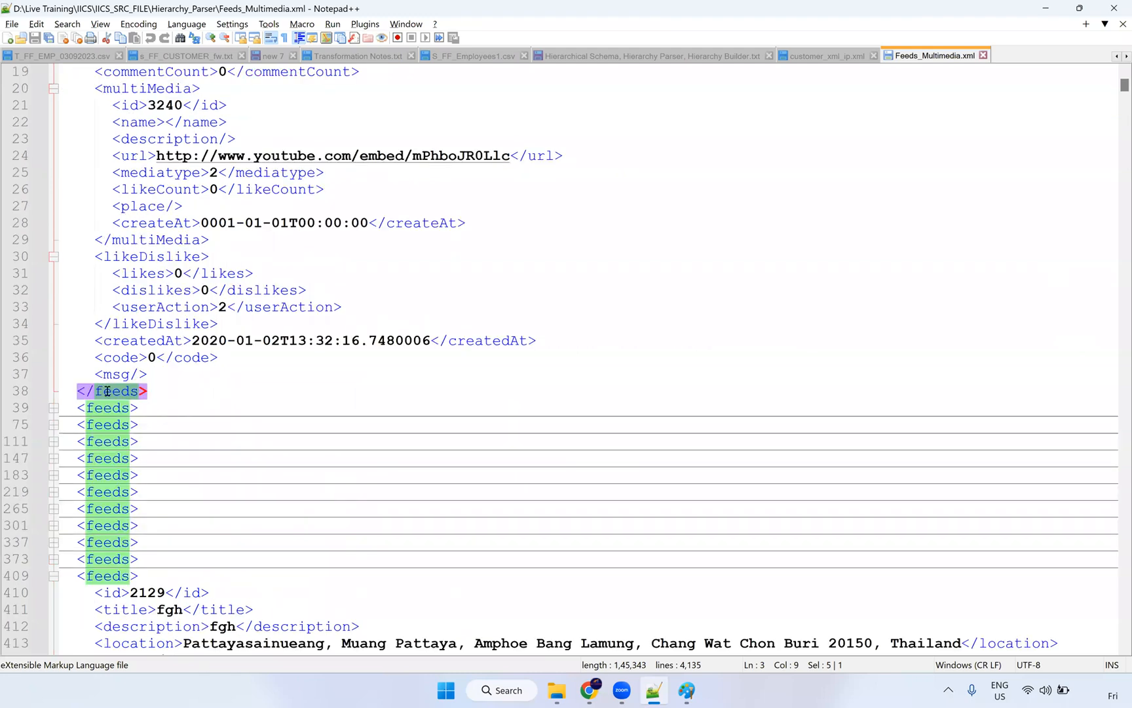
scroll(127, 393, "up", 6)
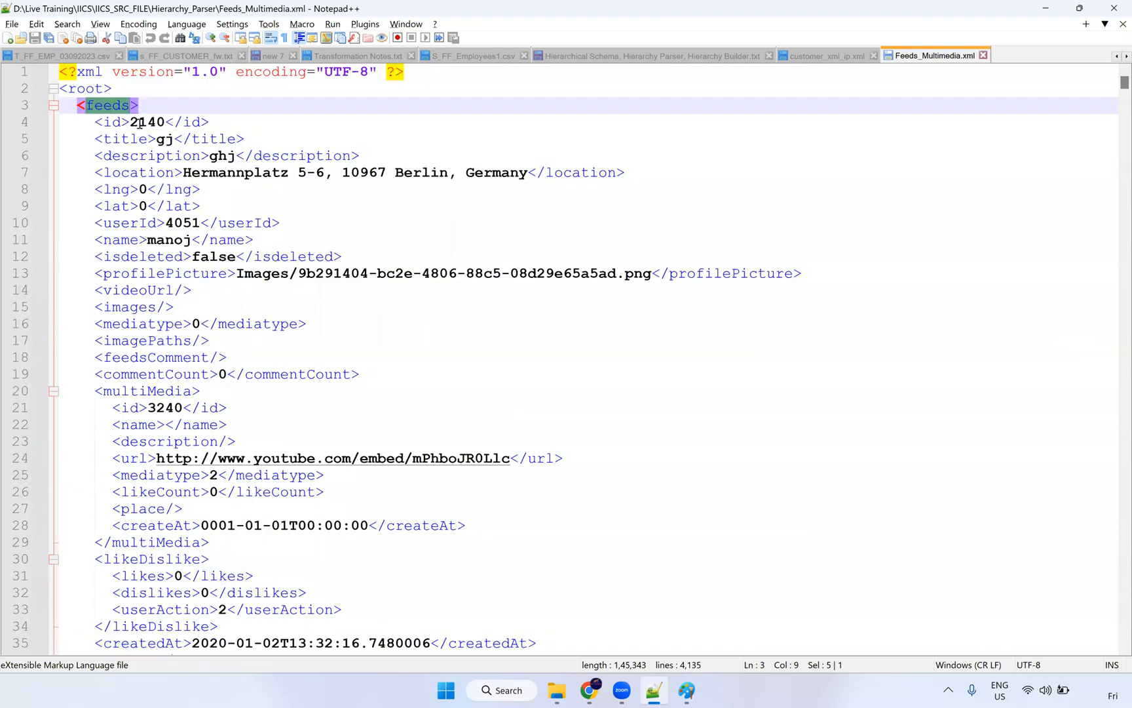
double_click(144, 122)
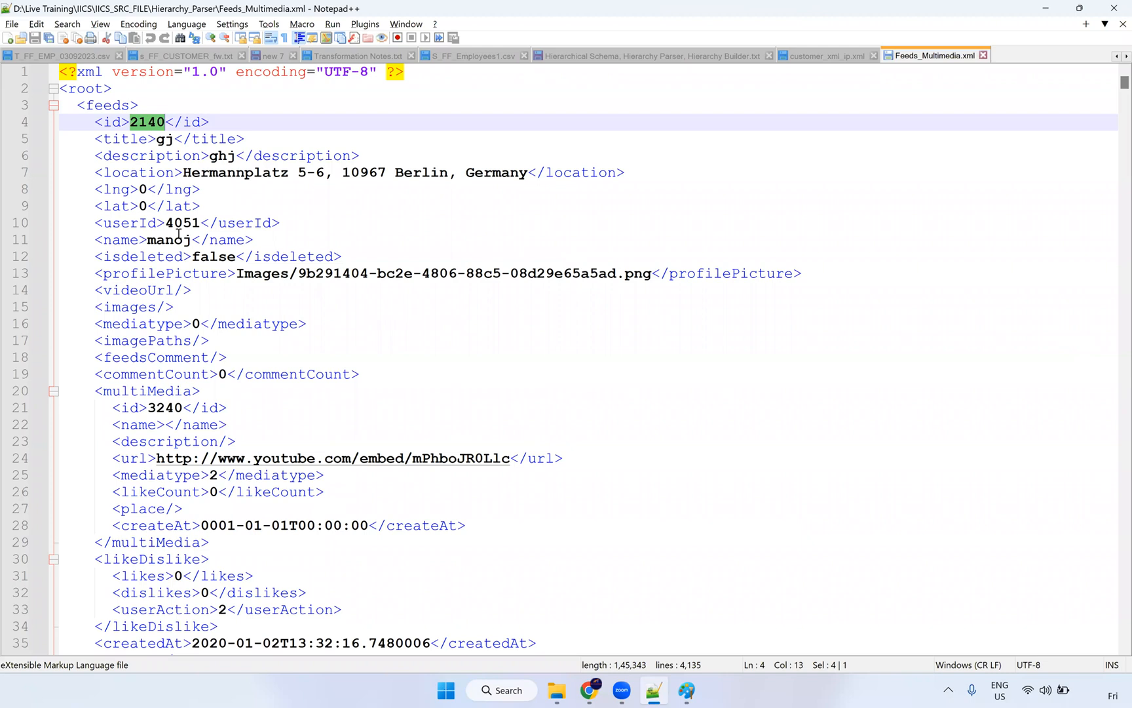
left_click(370, 373)
left_click_drag(359, 375, 61, 124)
scroll(204, 389, "down", 3)
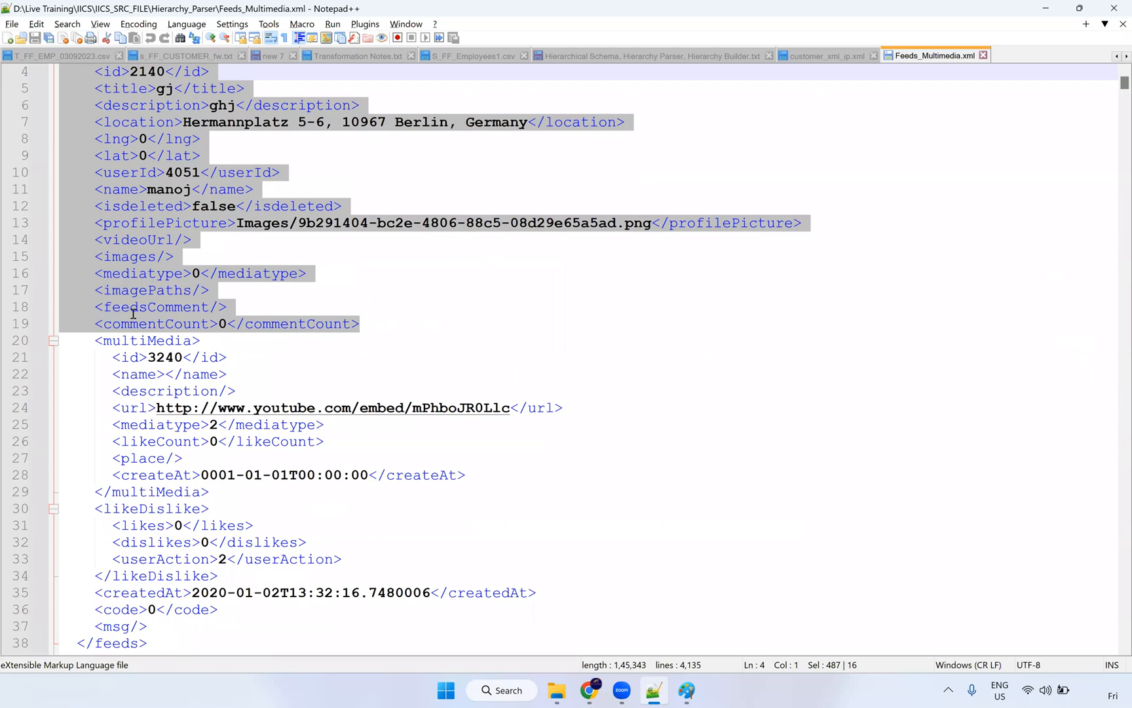
left_click_drag(113, 254, 226, 509)
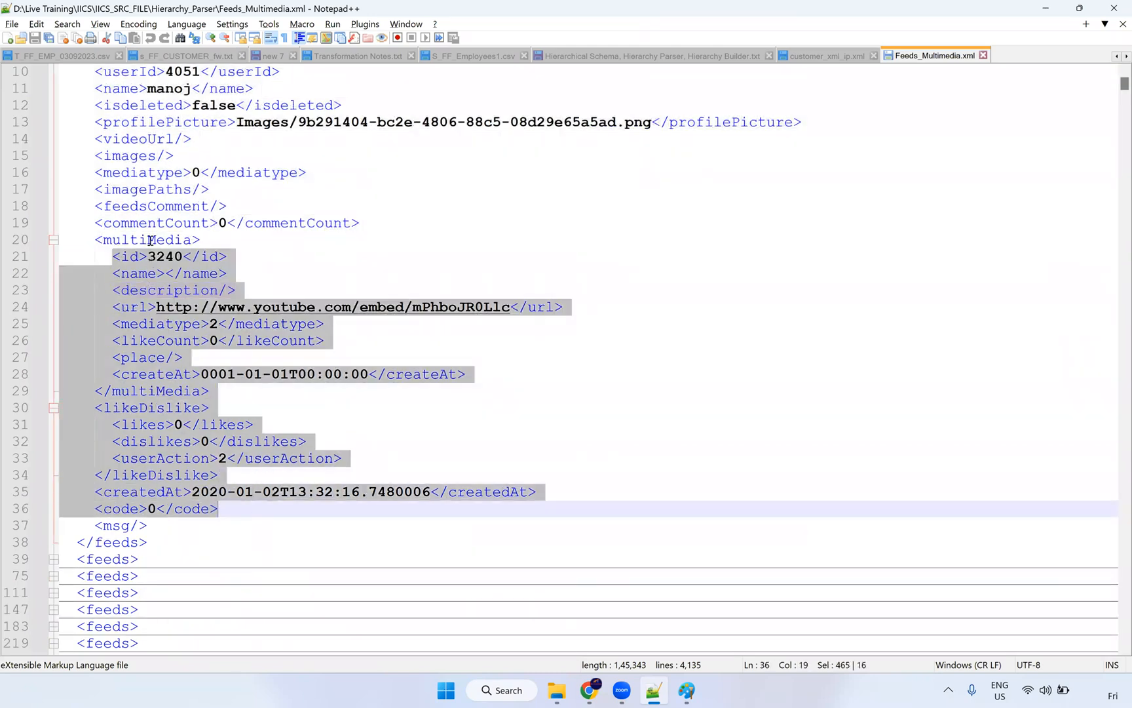
double_click(151, 241)
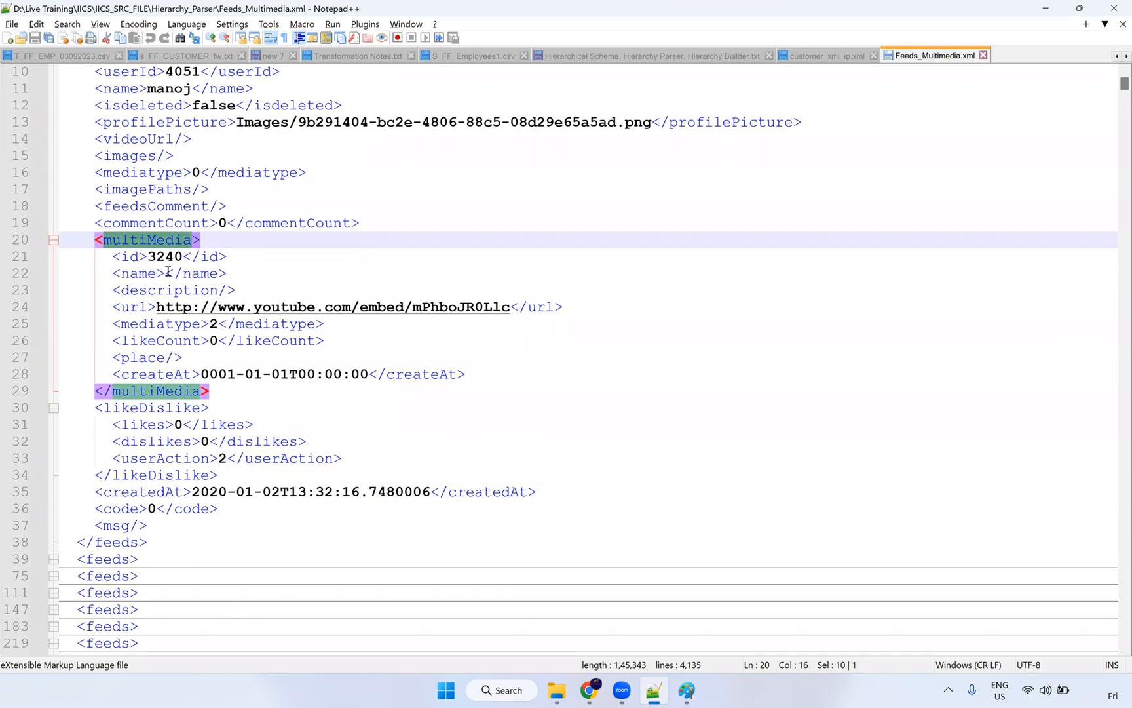
scroll(151, 283, "up", 3)
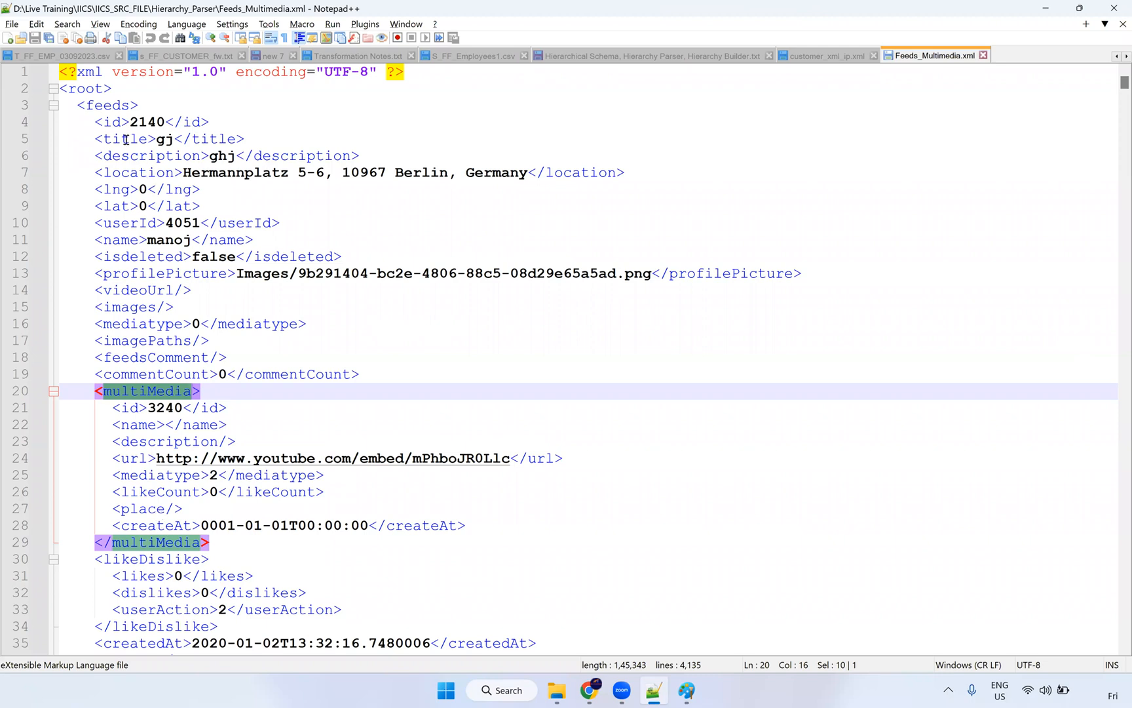
Step: Revisit the feeds root element of the first record before returning to File Explorer
left_click(110, 105)
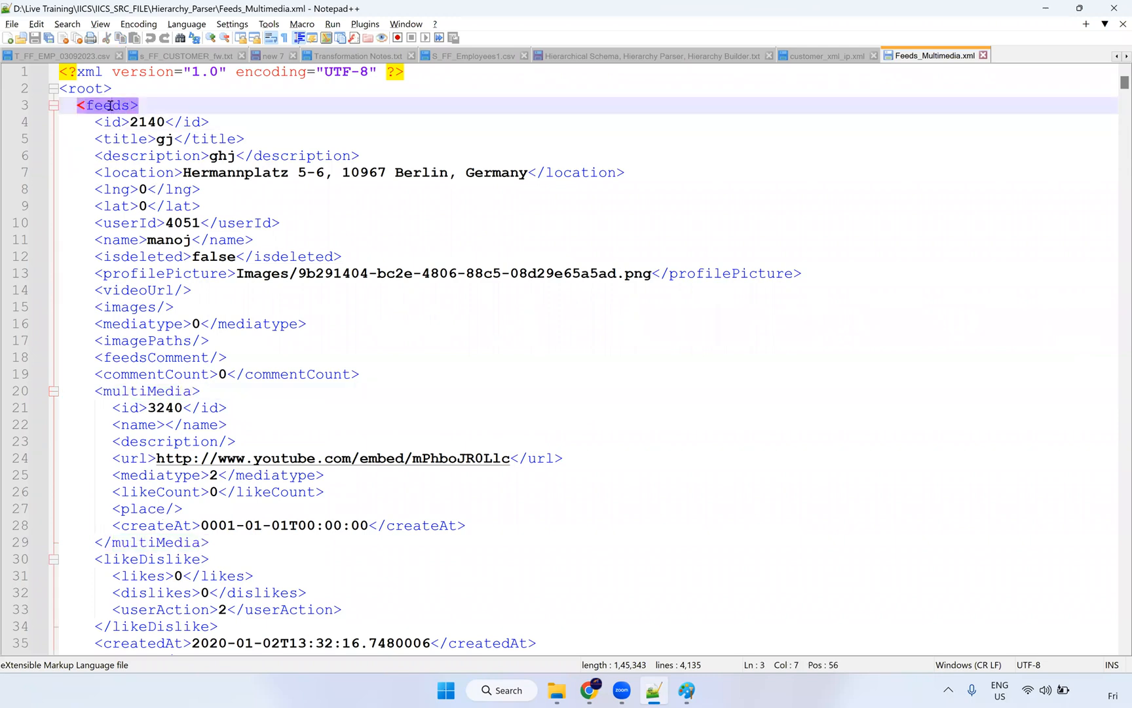
scroll(144, 256, "down", 4)
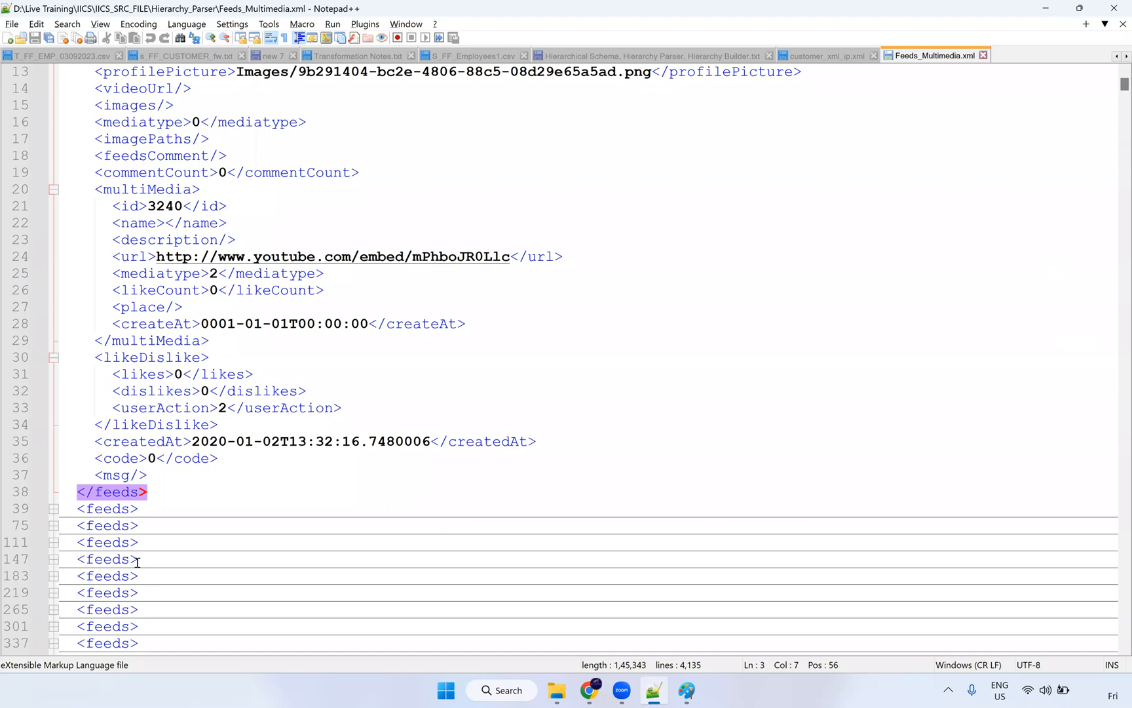
scroll(242, 274, "up", 4)
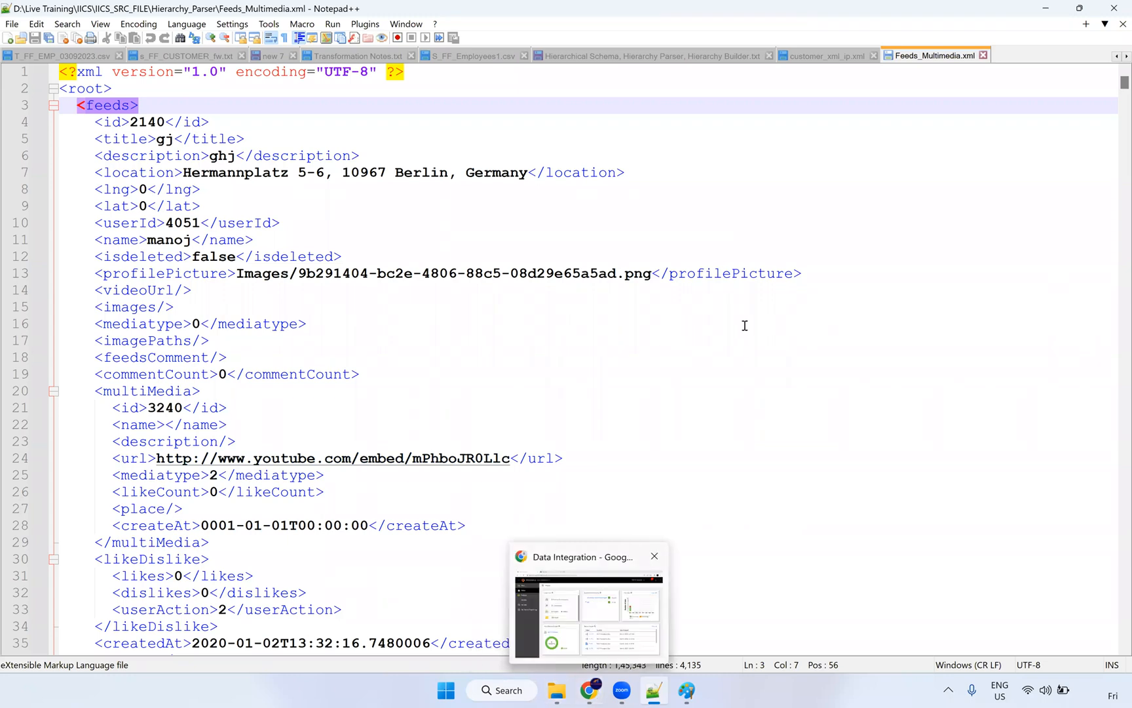
key("alt+Tab")
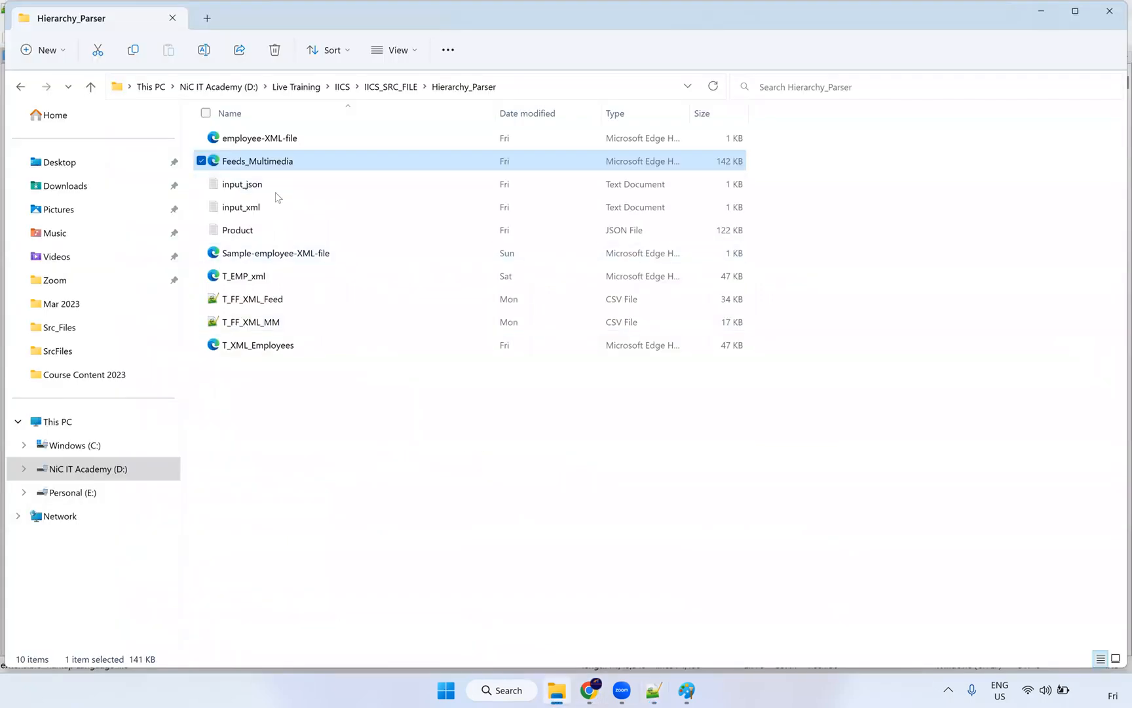
Step: Inspect Product and input_json's Product.json path in Hierarchy_Parser, then select input_xml
left_click(268, 209, "ctrl")
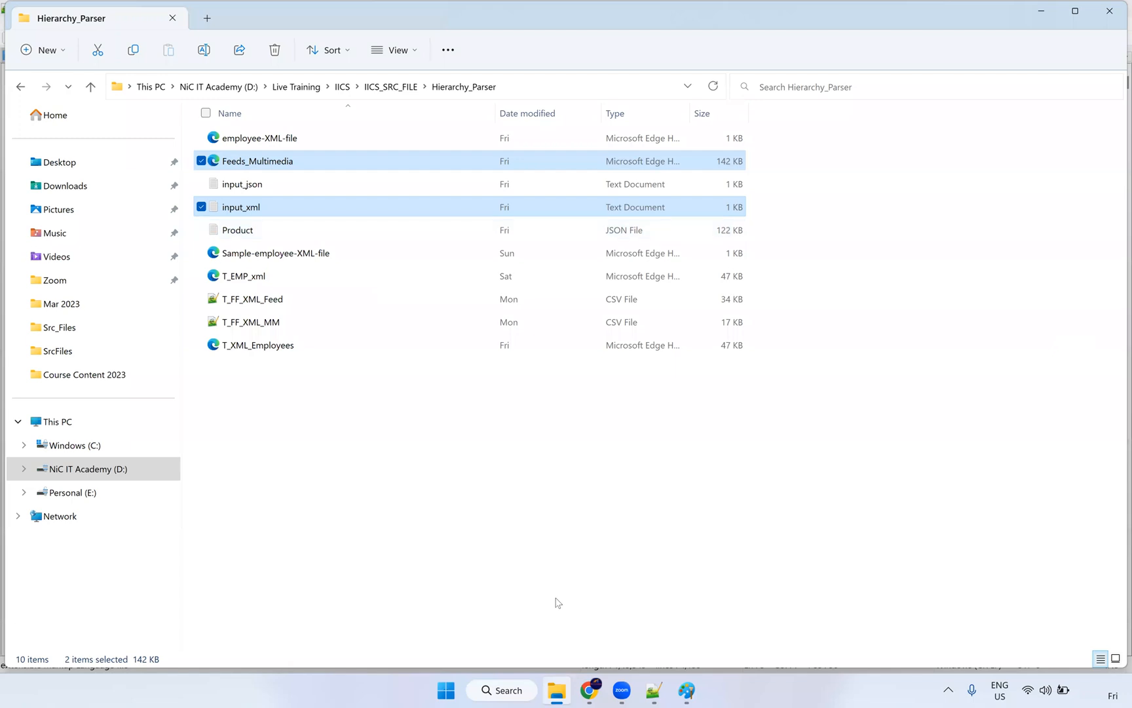
double_click(254, 230)
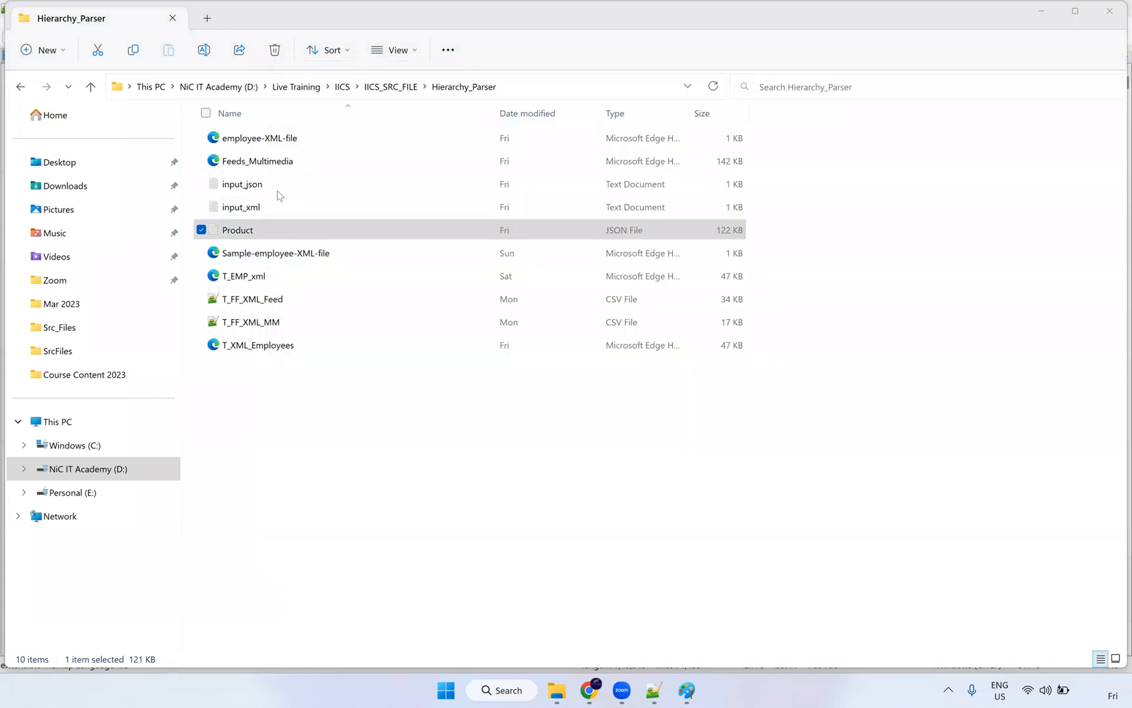
left_click(277, 190)
double_click(277, 189)
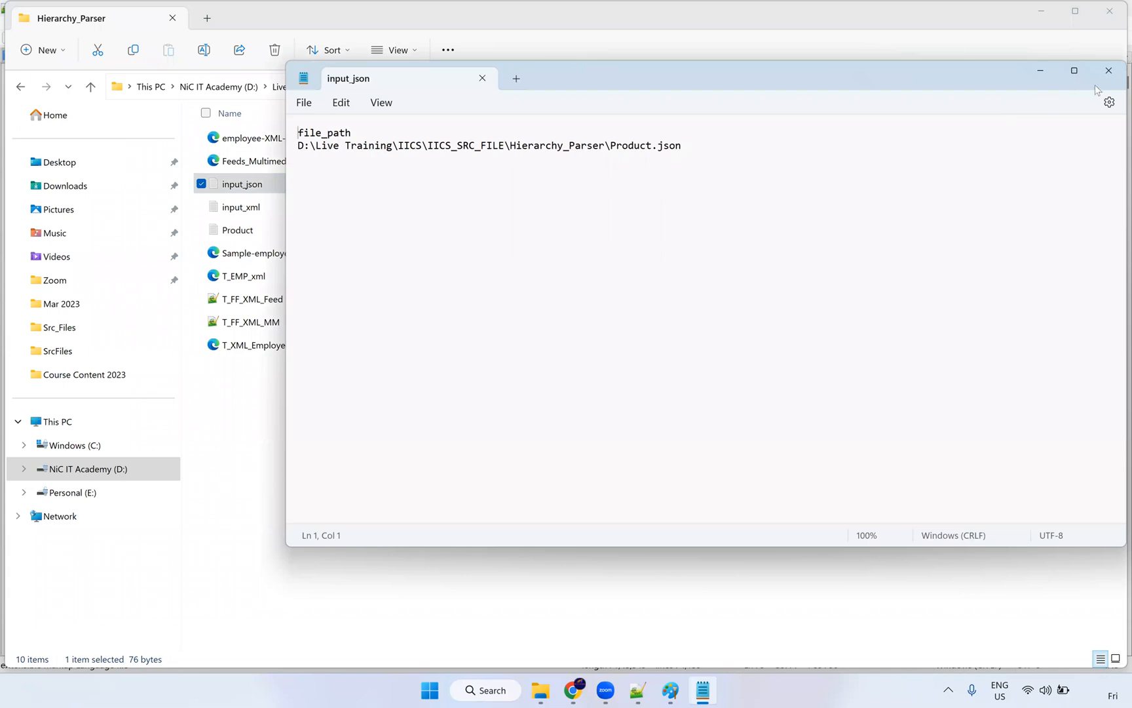
left_click(1108, 70)
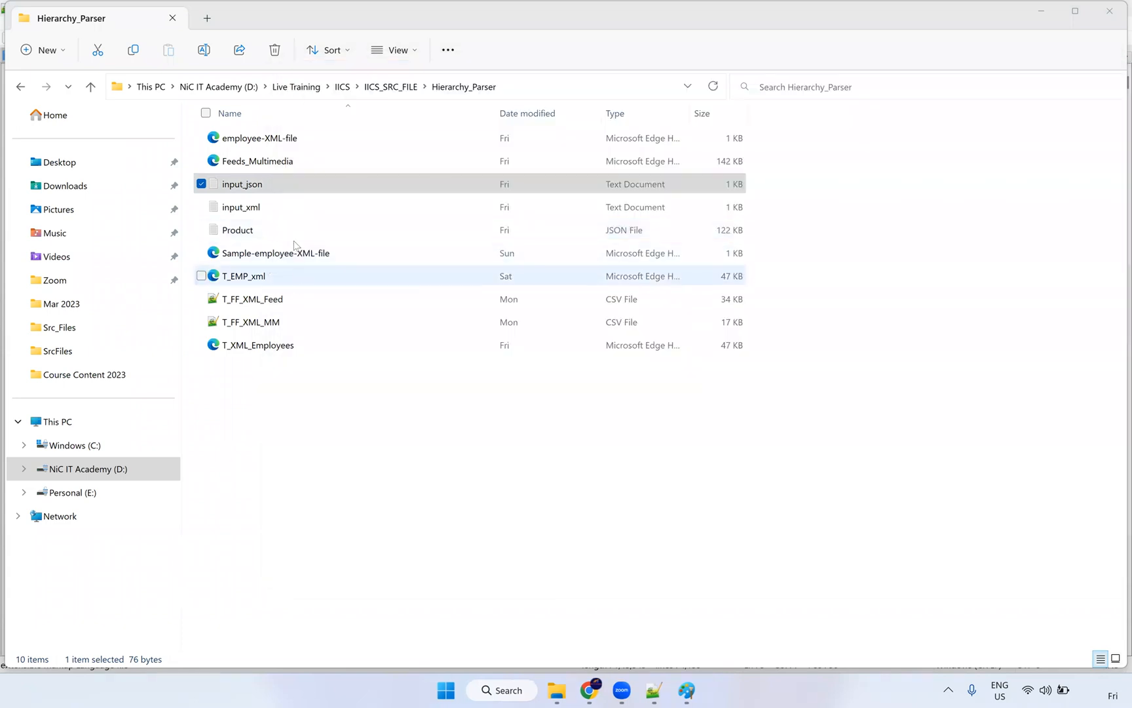
left_click(252, 212, "ctrl")
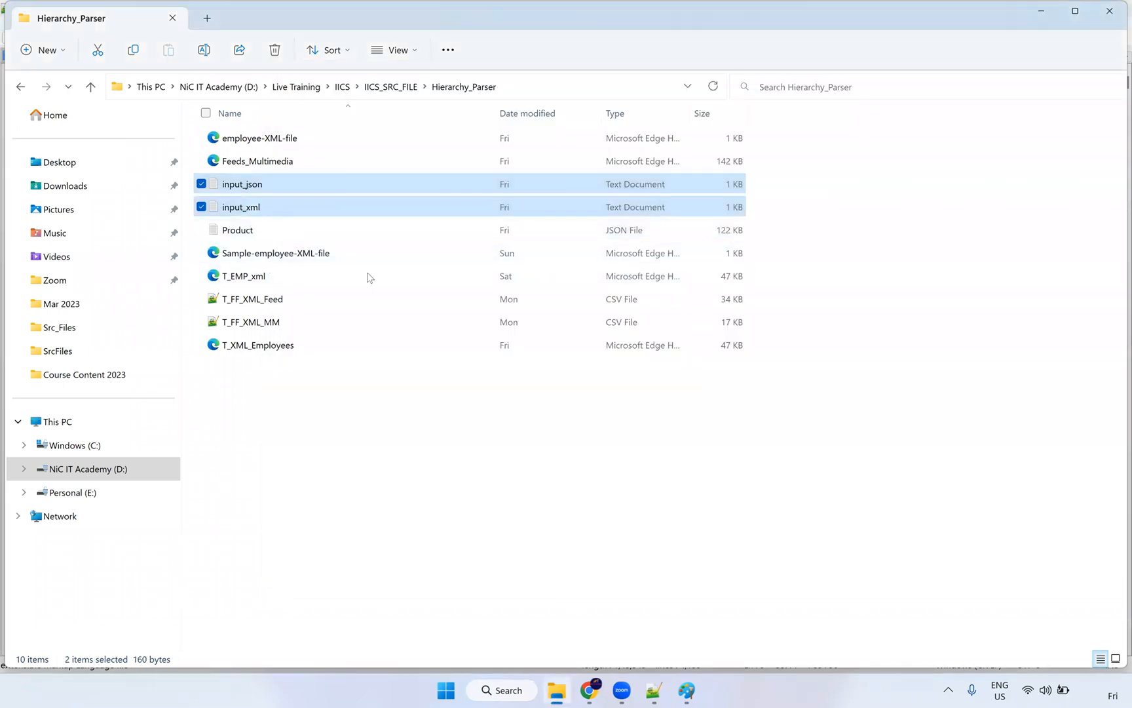
Step: Copy Feeds_Multimedia and input_xml from Hierarchy_Parser into C:\Src_Files
left_click(265, 209)
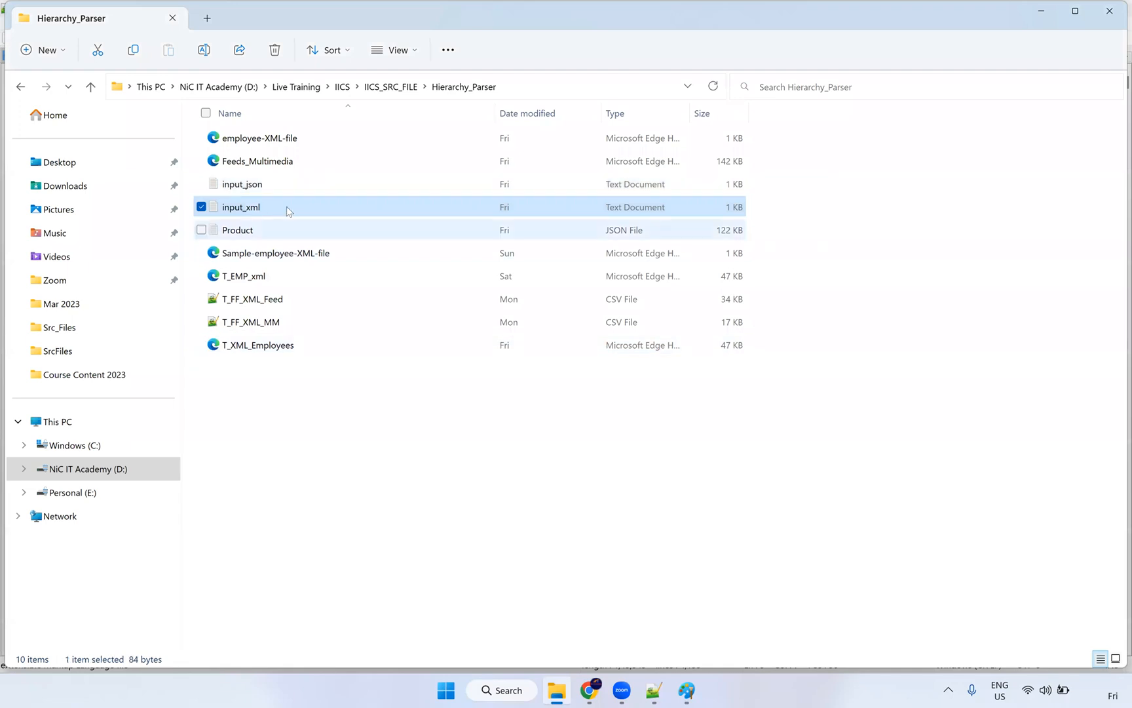
left_click(281, 163, "ctrl")
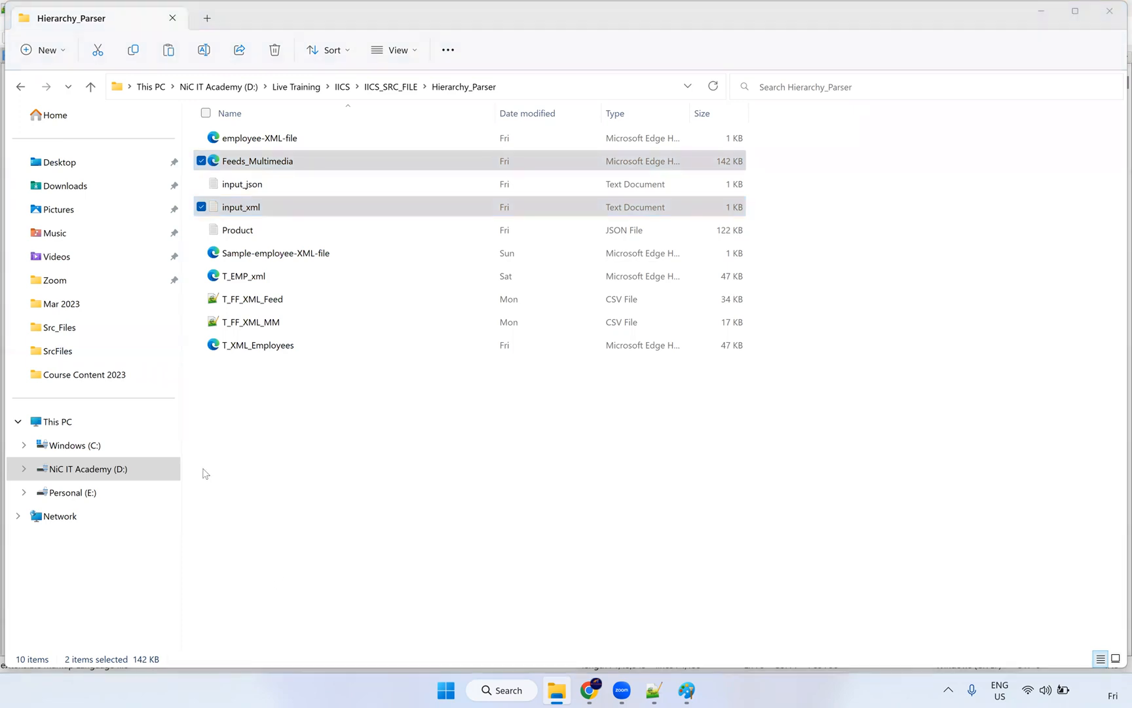
key("alt+Home")
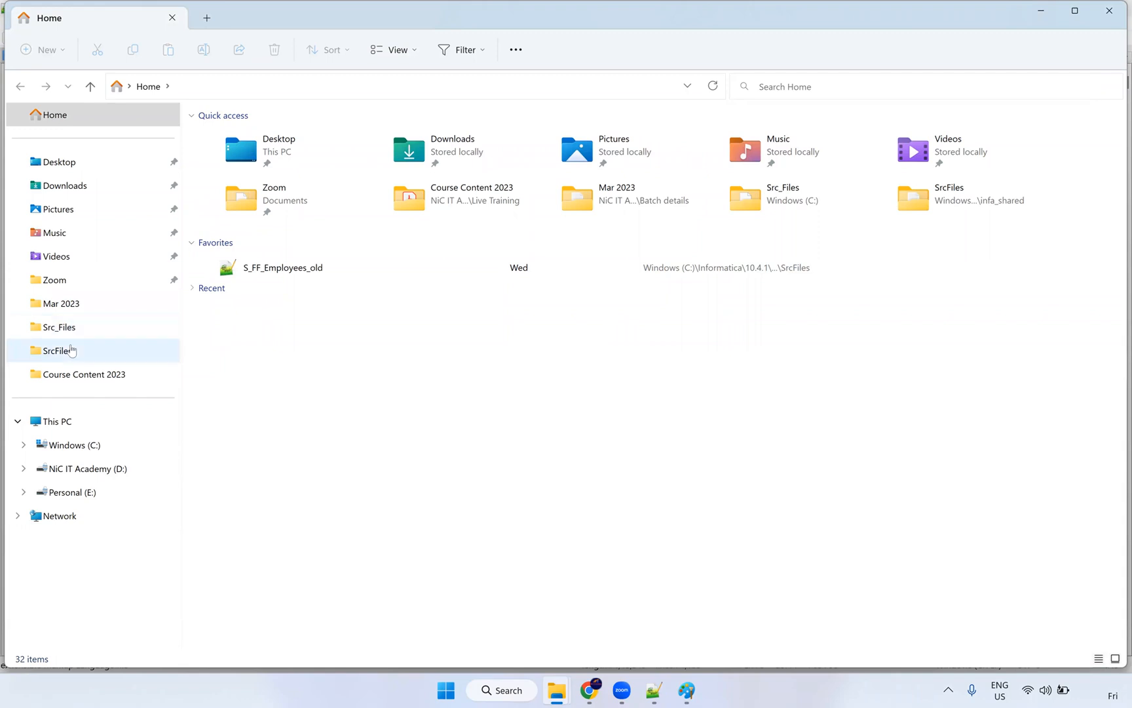
left_click(75, 331)
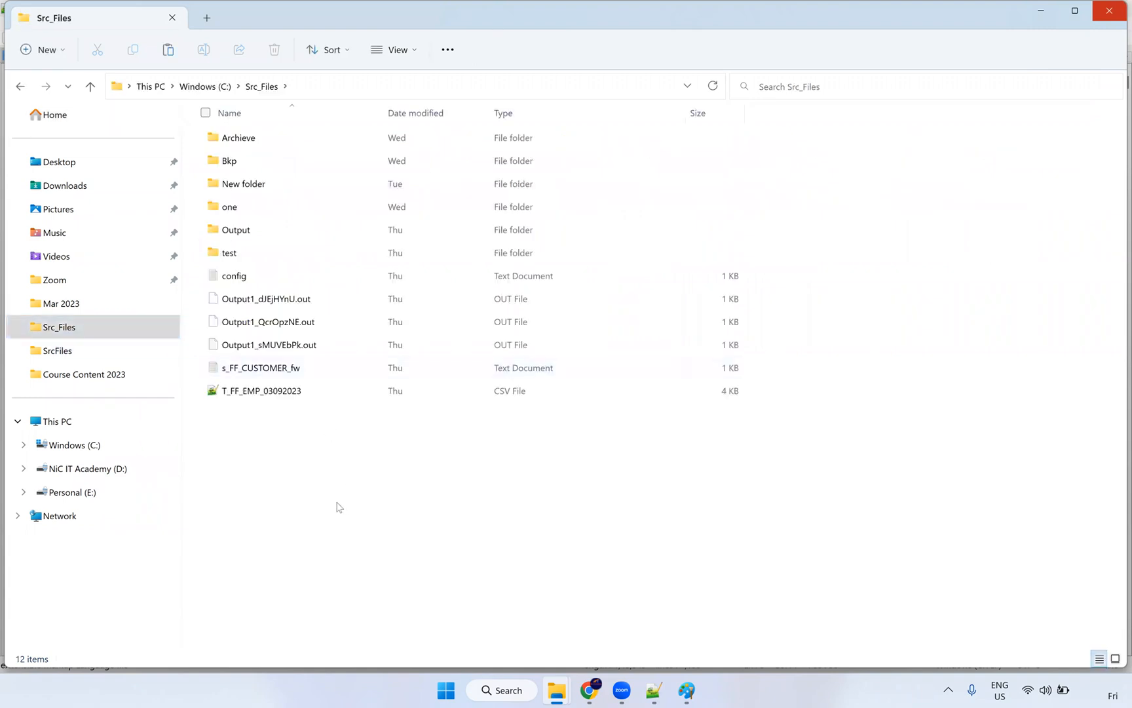
key("ctrl+v")
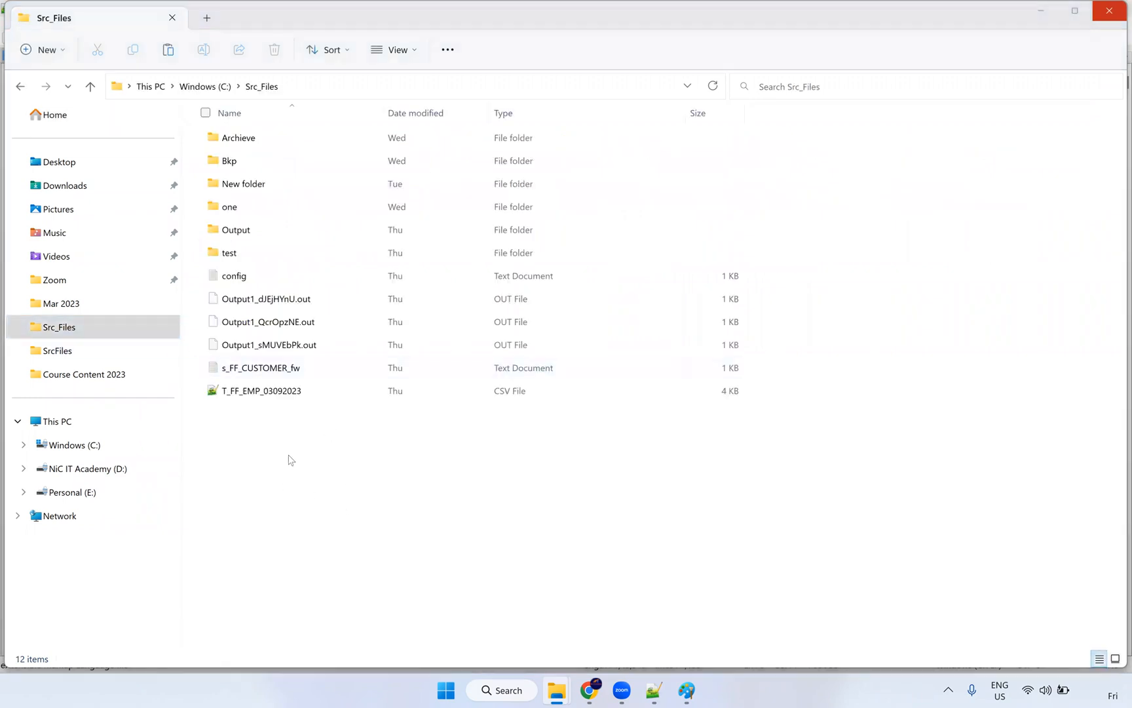
Step: Move Output1, s_FF_CUSTOMER_fw, T_FF_EMP_03092023 and config from Src_Files into Bkp
left_click_drag(285, 478, 252, 344)
left_click_drag(268, 425, 295, 157)
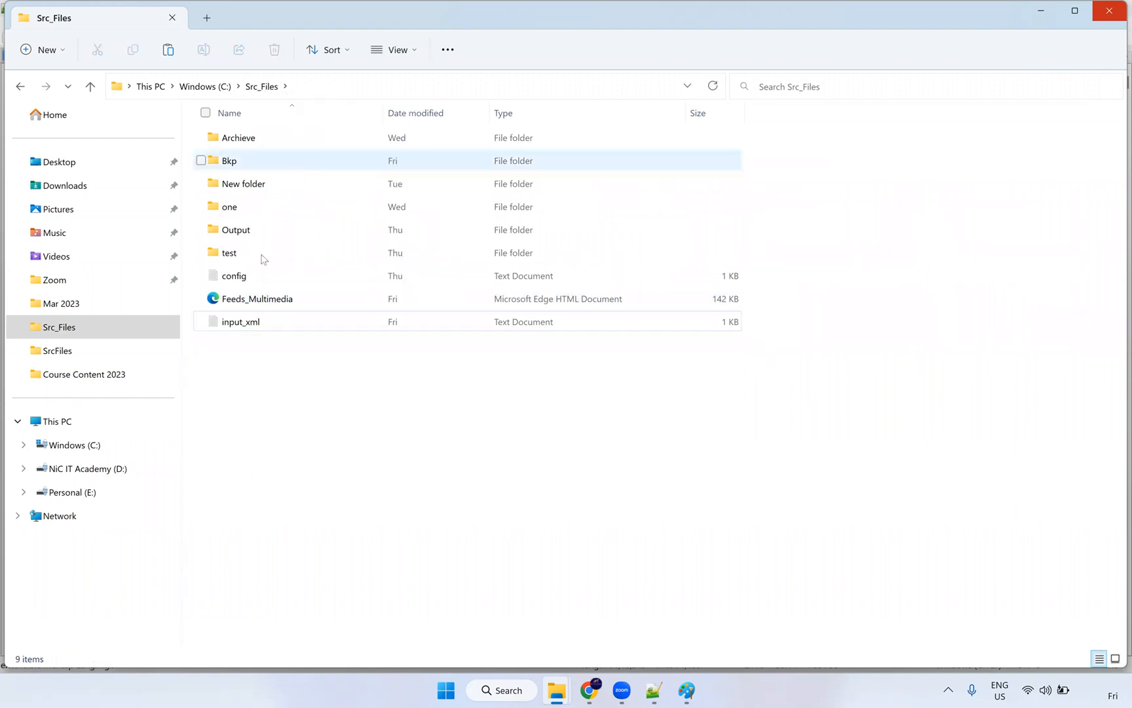
left_click_drag(235, 280, 295, 162)
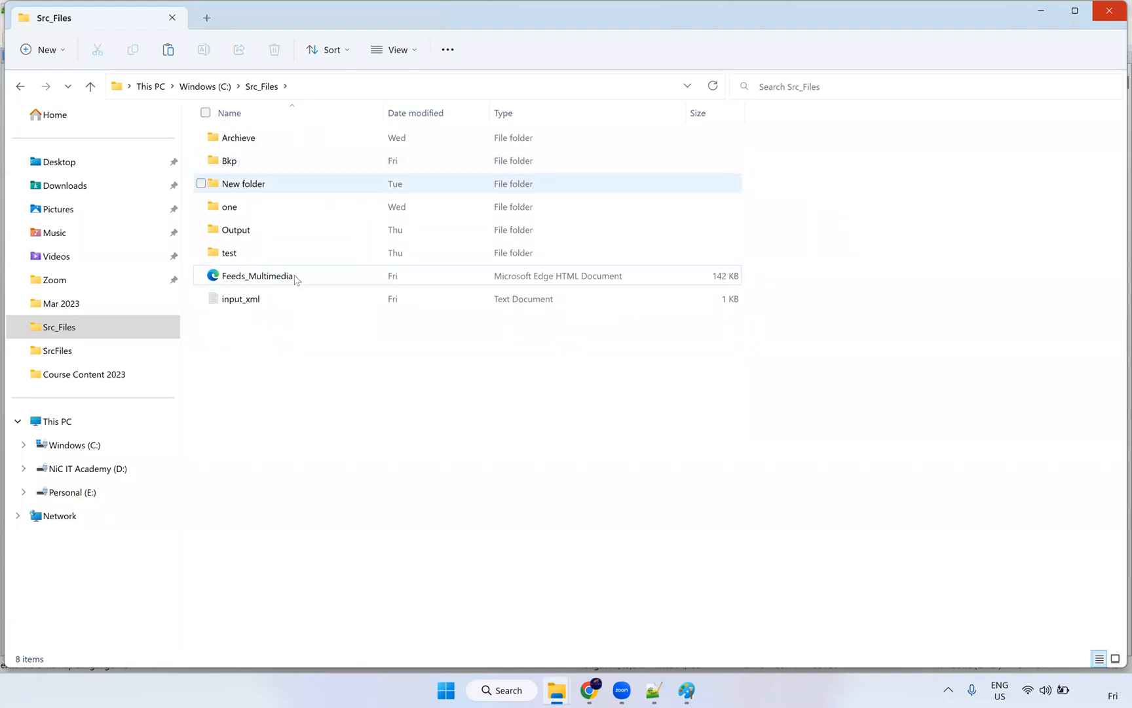
left_click(258, 292)
left_click(262, 280)
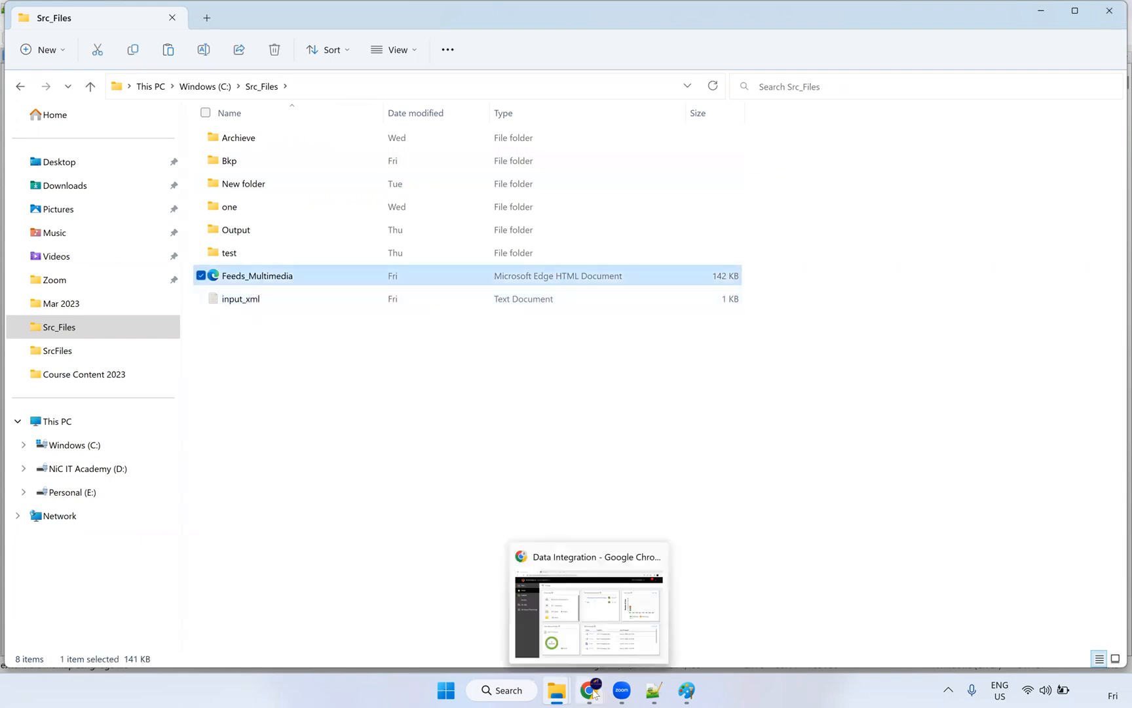
left_click(593, 691)
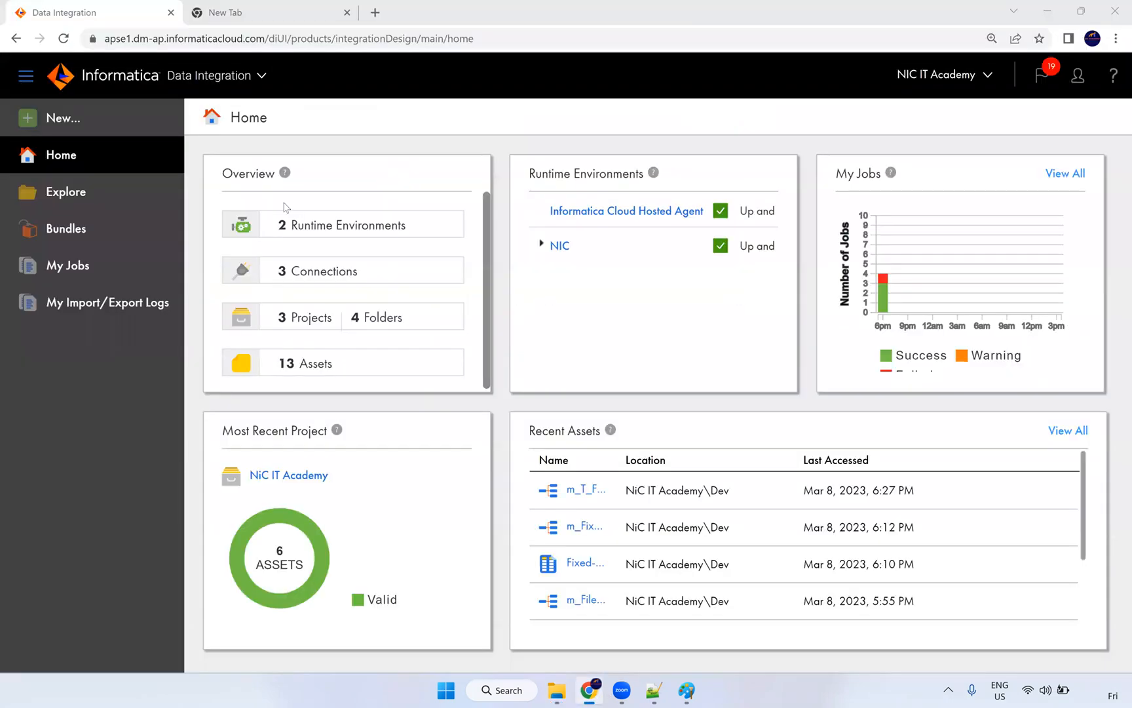
Step: Create a new hierarchical schema component and name it Hierarchical Schema1 XML MM
left_click(64, 125)
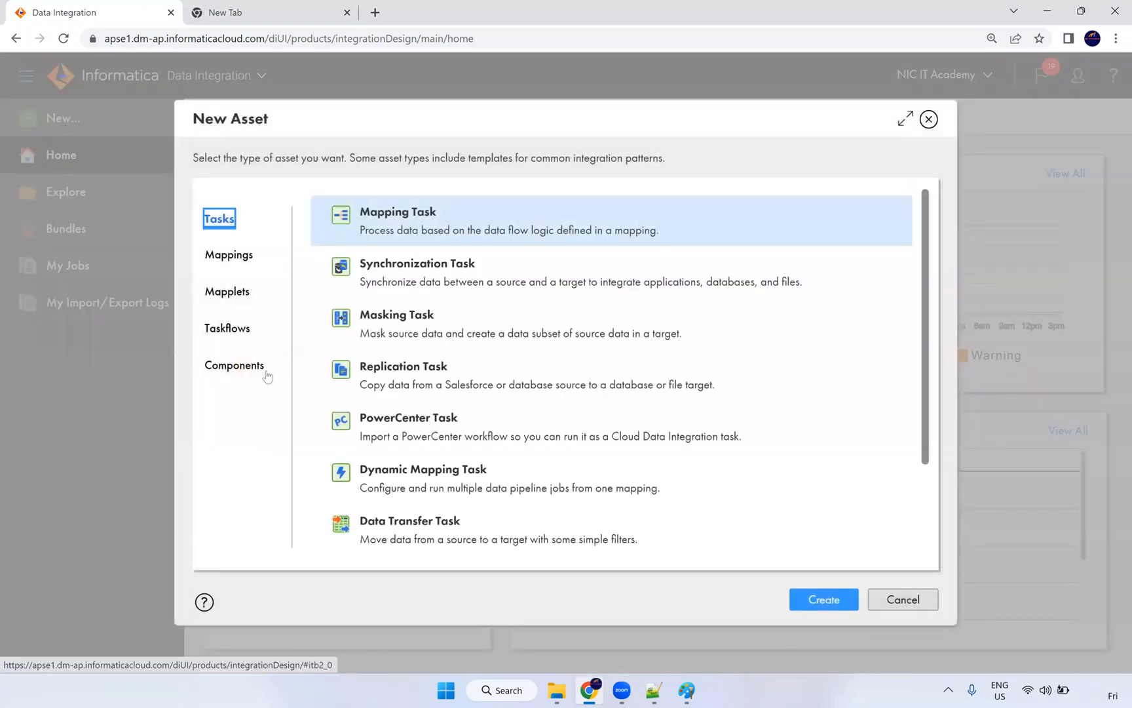
left_click(249, 368)
scroll(431, 525, "down", 3)
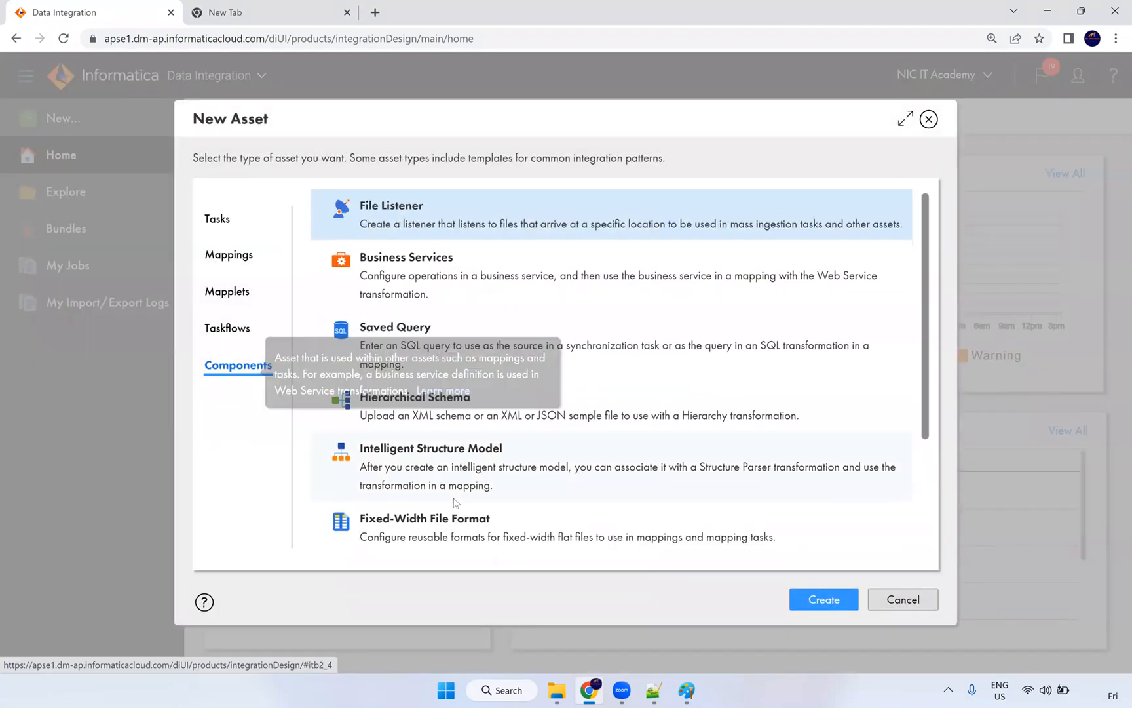
scroll(427, 485, "up", 3)
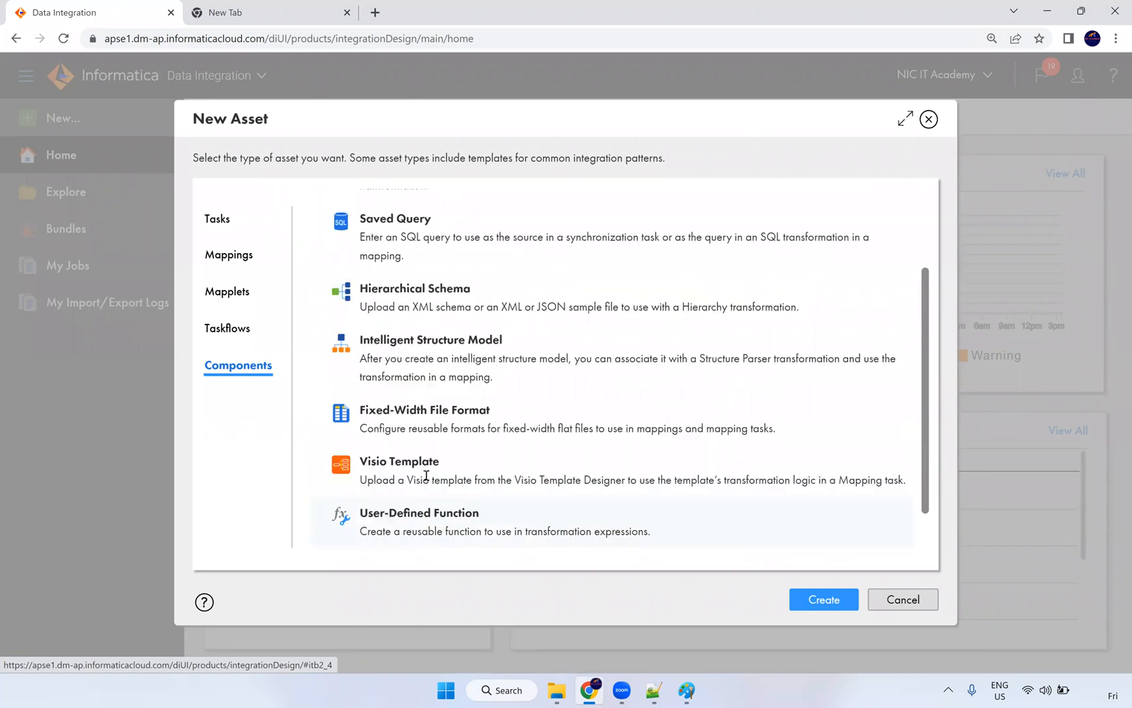
left_click(434, 391)
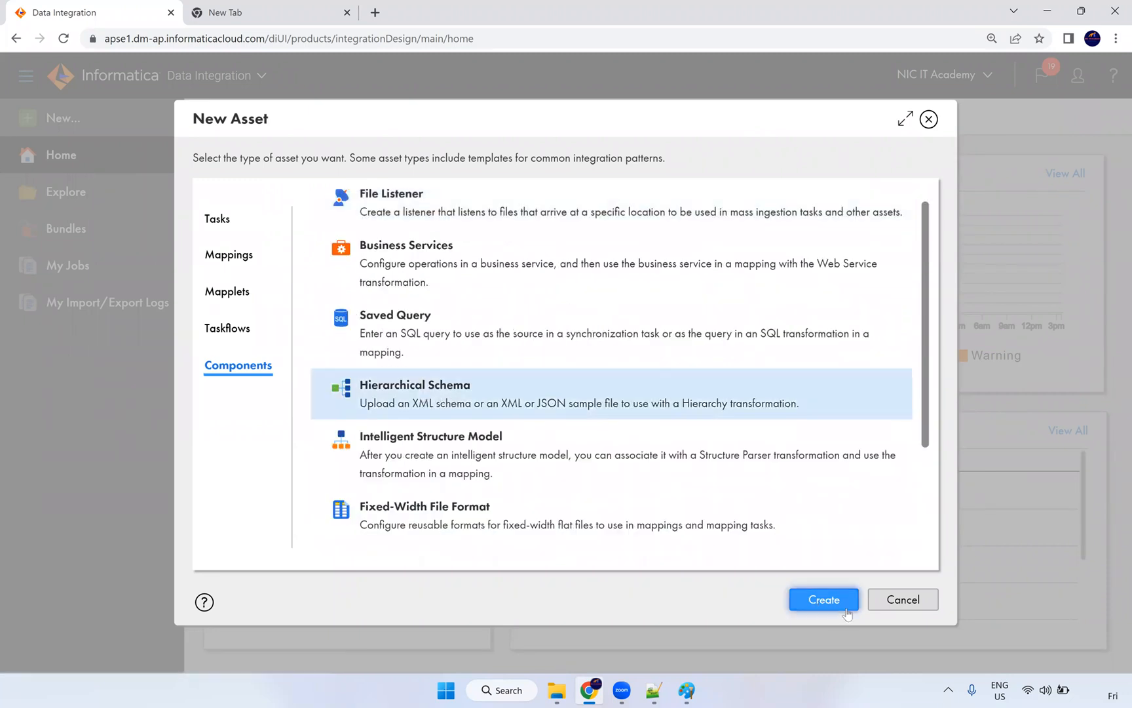
left_click(832, 599)
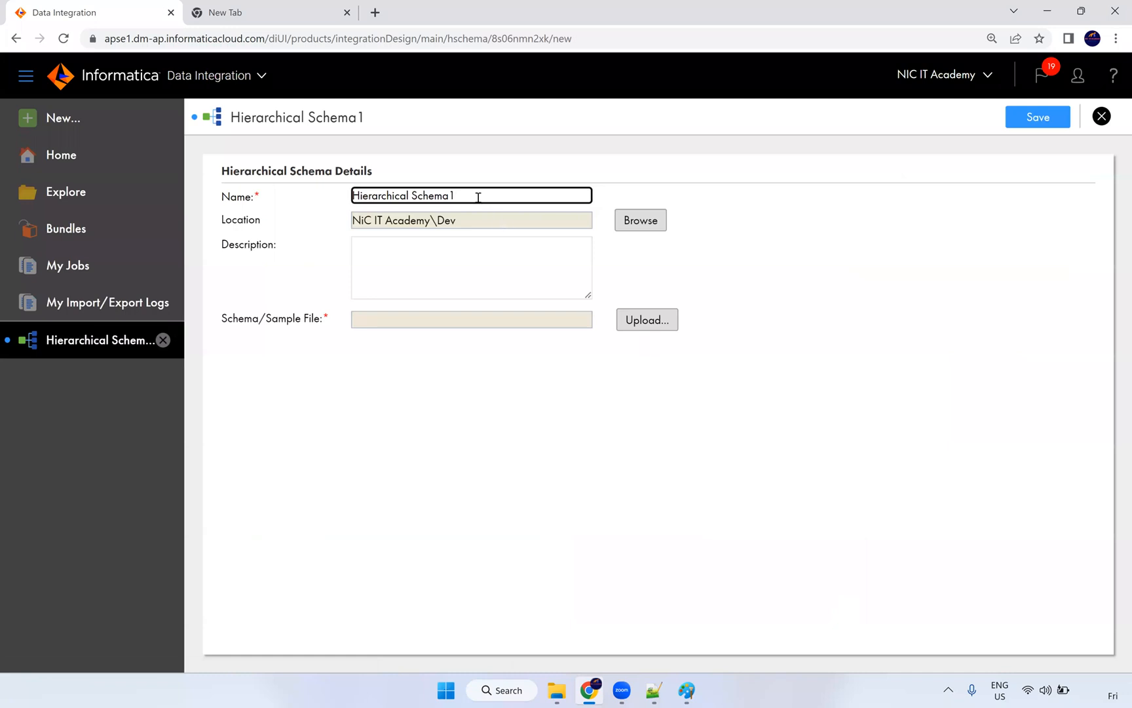
type("XML MM")
left_click_drag(238, 320, 316, 320)
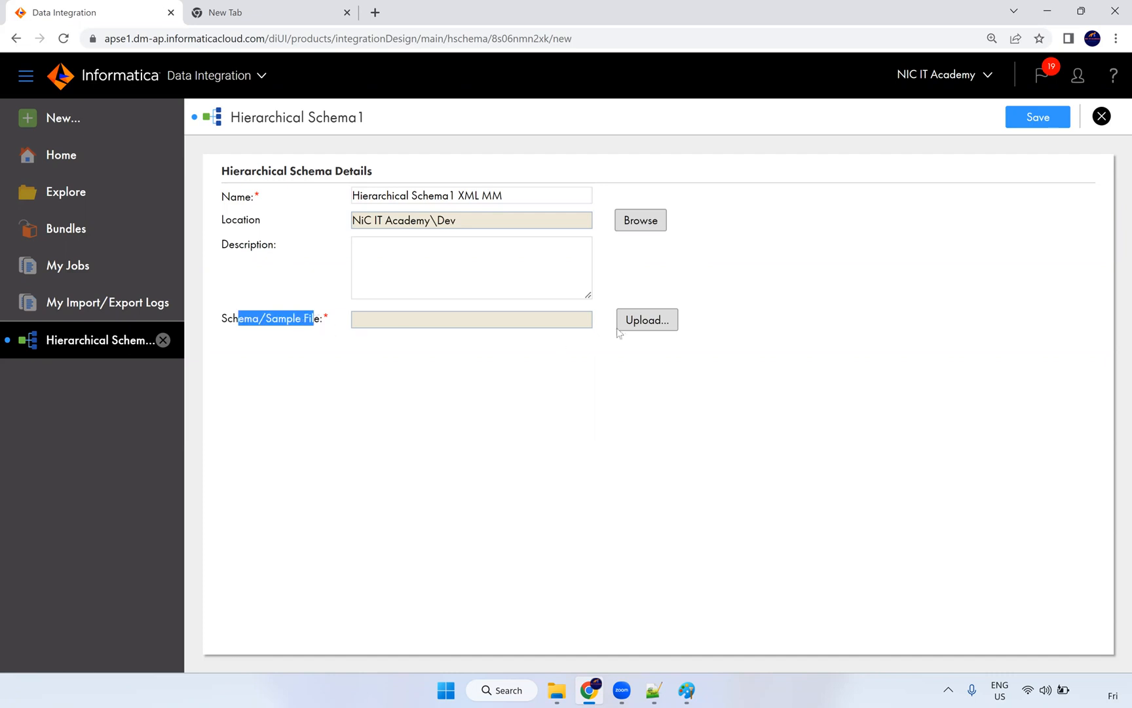
Step: Upload Feeds_Multimedia.xml from Src_Files as the schema sample, validate it and accept it
left_click(629, 322)
left_click(594, 278)
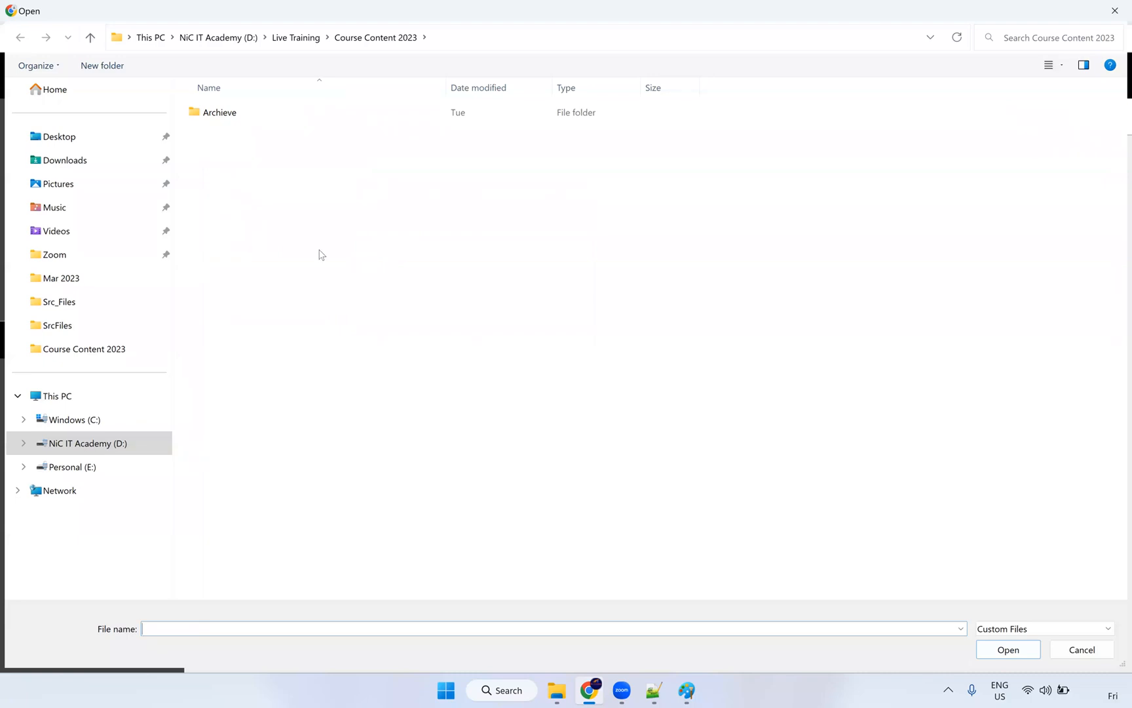
left_click(78, 308)
left_click(257, 248)
left_click(1000, 649)
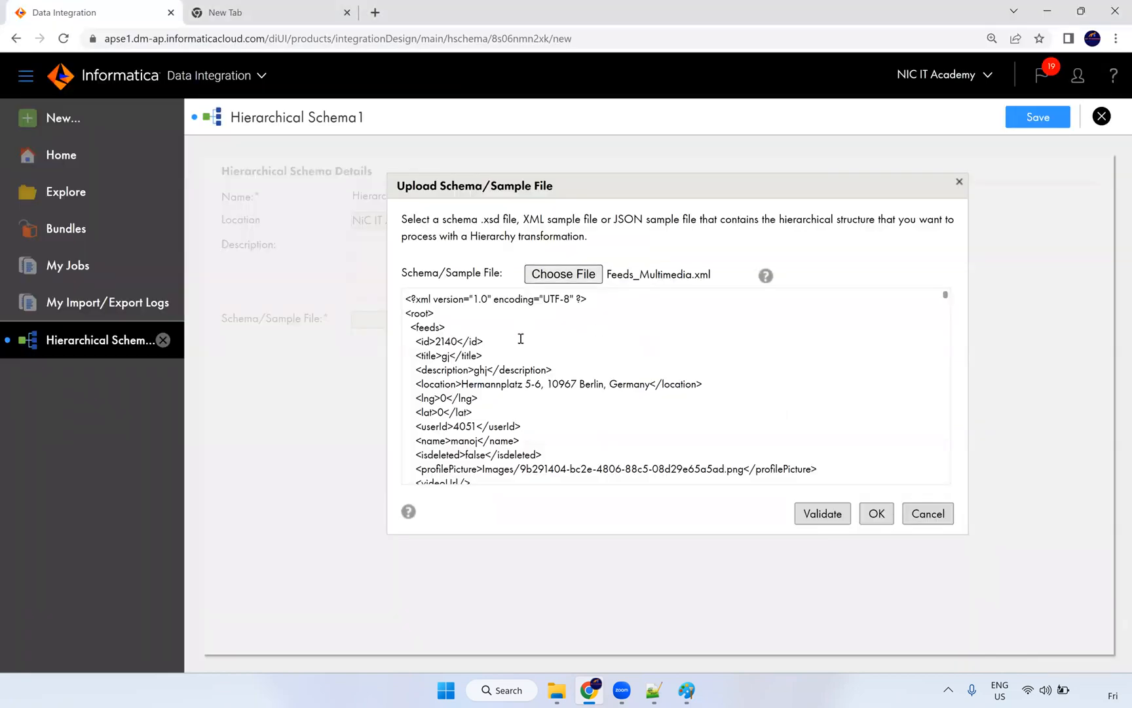
scroll(529, 319, "down", 6)
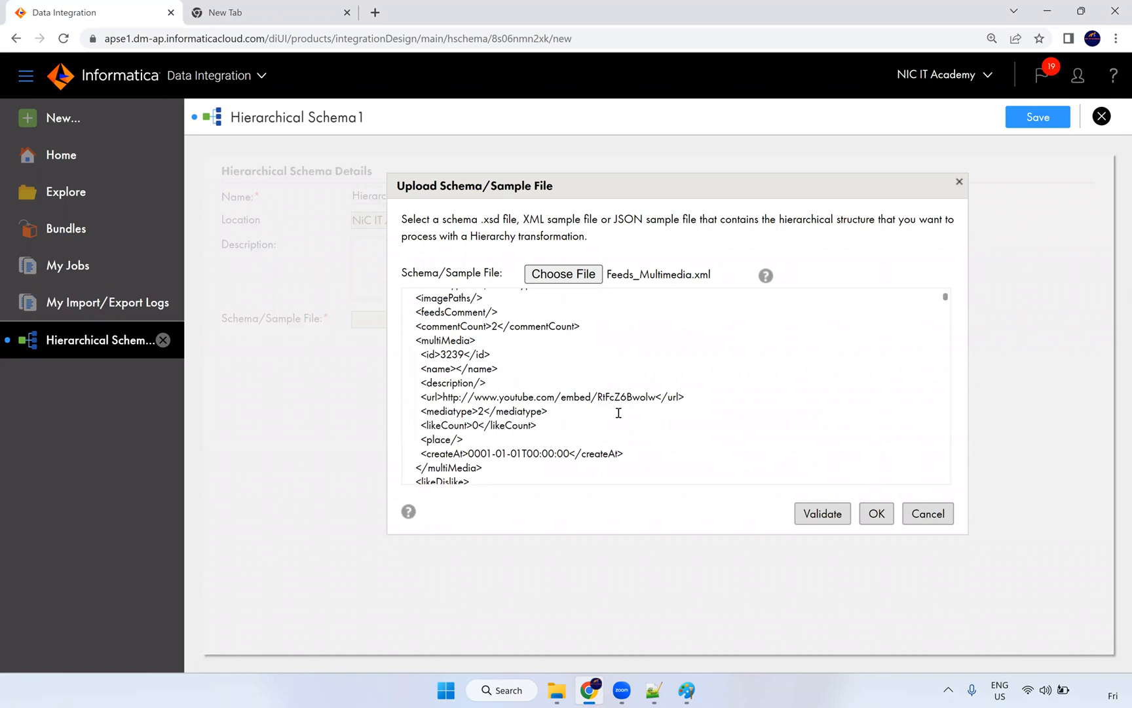
scroll(695, 393, "up", 6)
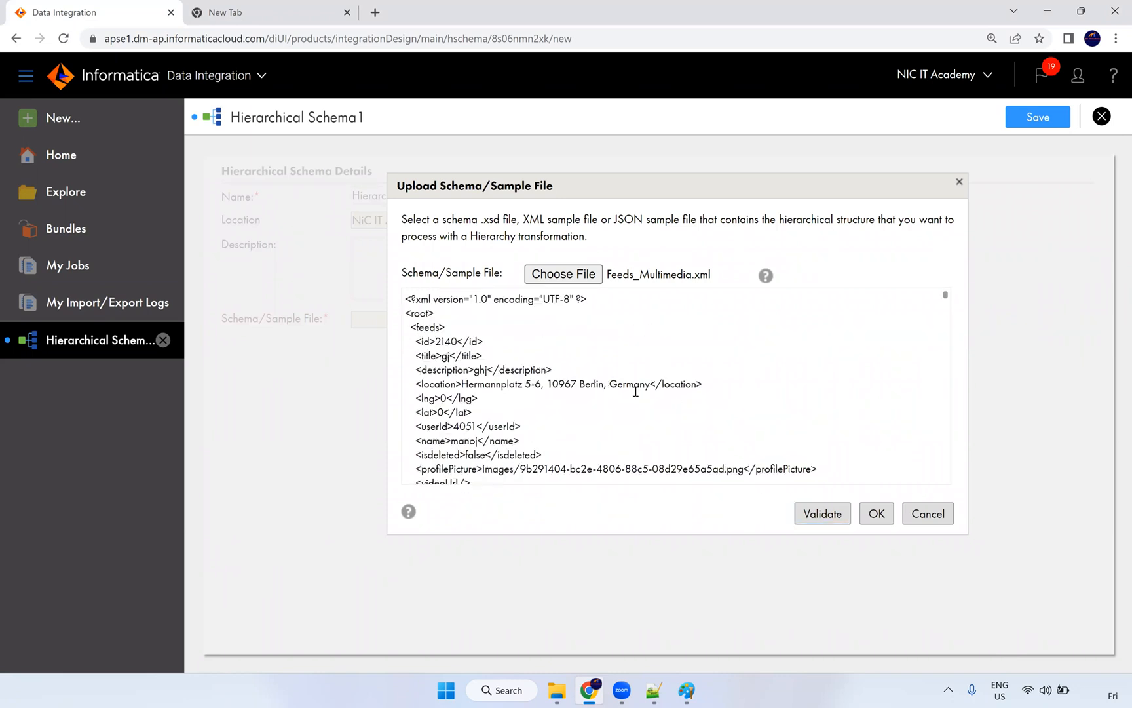
left_click(822, 515)
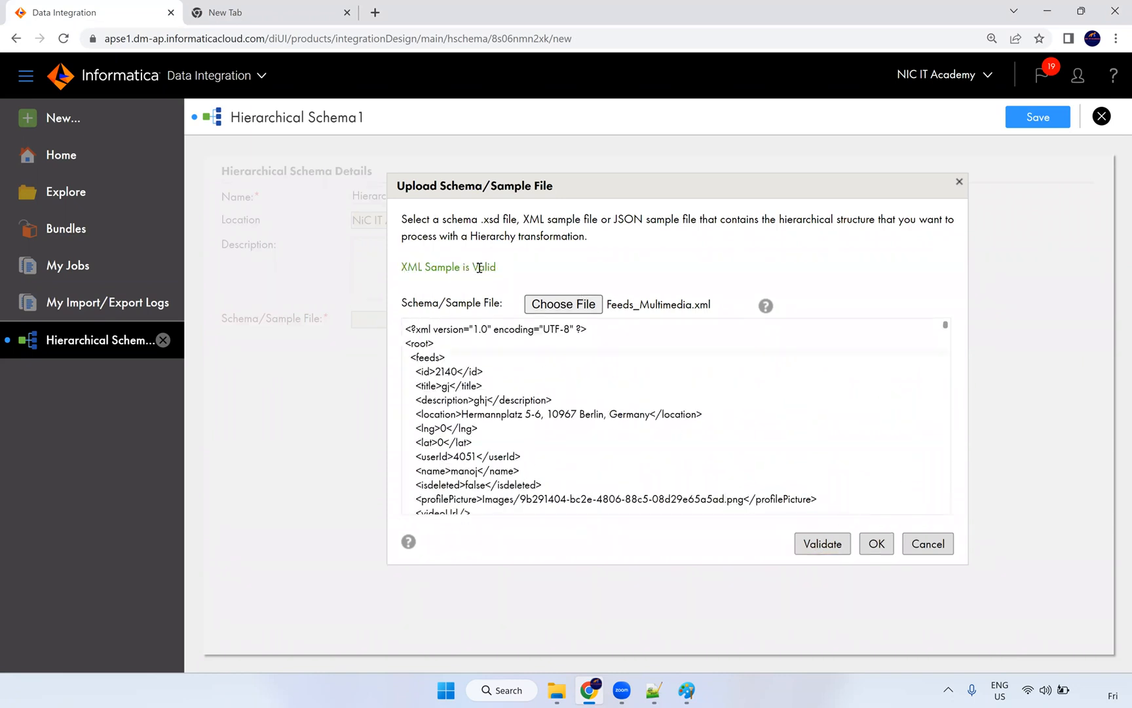
left_click(877, 543)
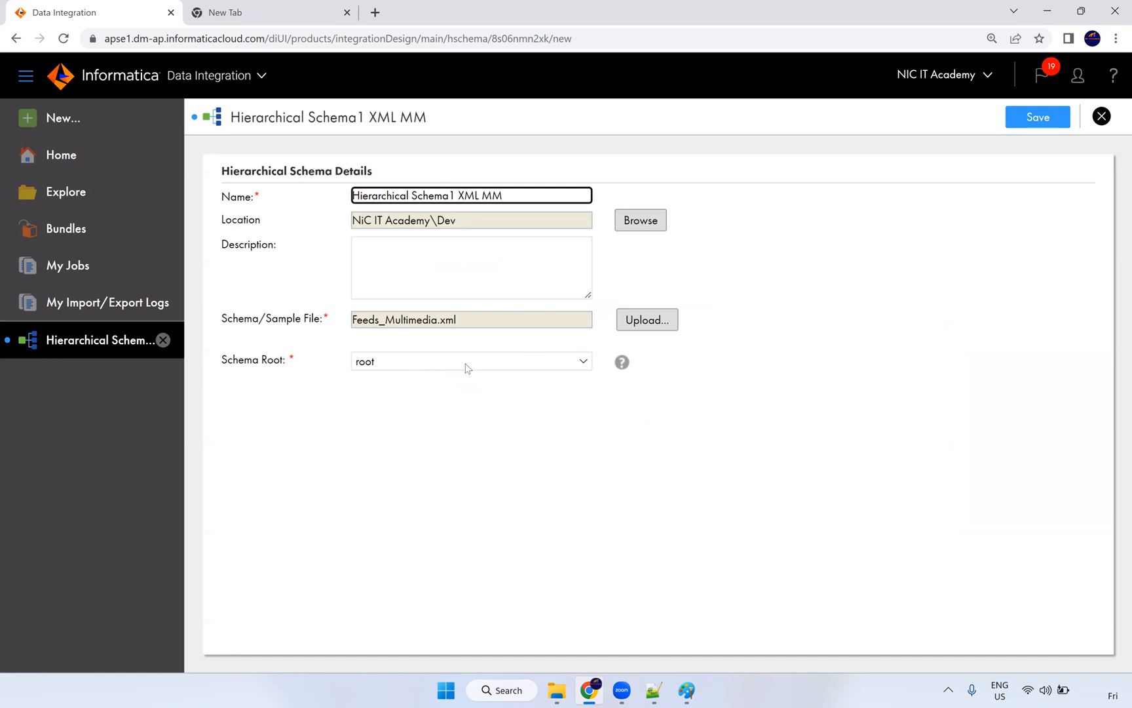
Step: Keep root as the schema root and save the hierarchical schema
left_click(377, 366)
left_click(377, 366)
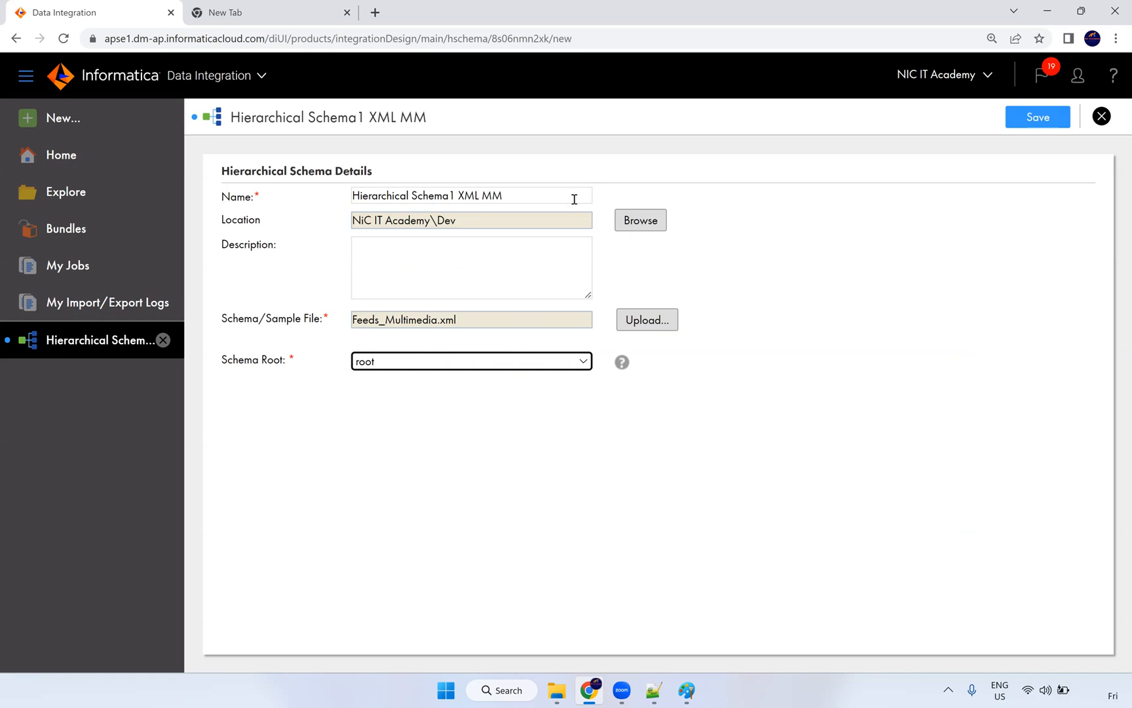
left_click(1037, 124)
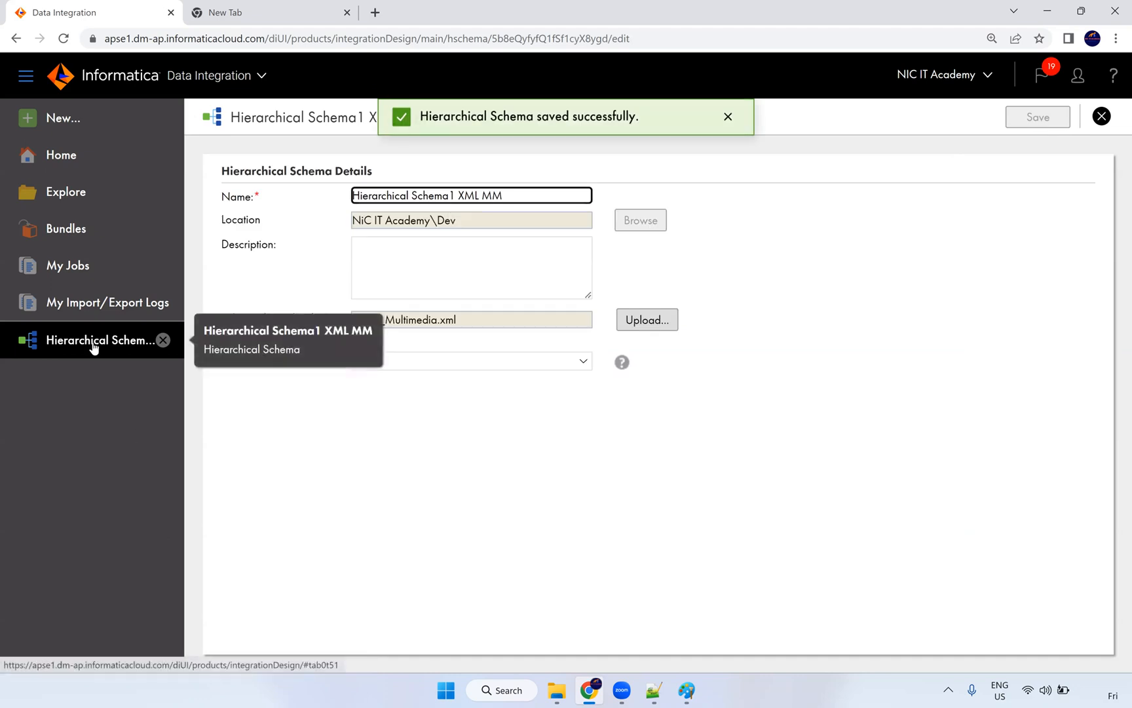
left_click(96, 122)
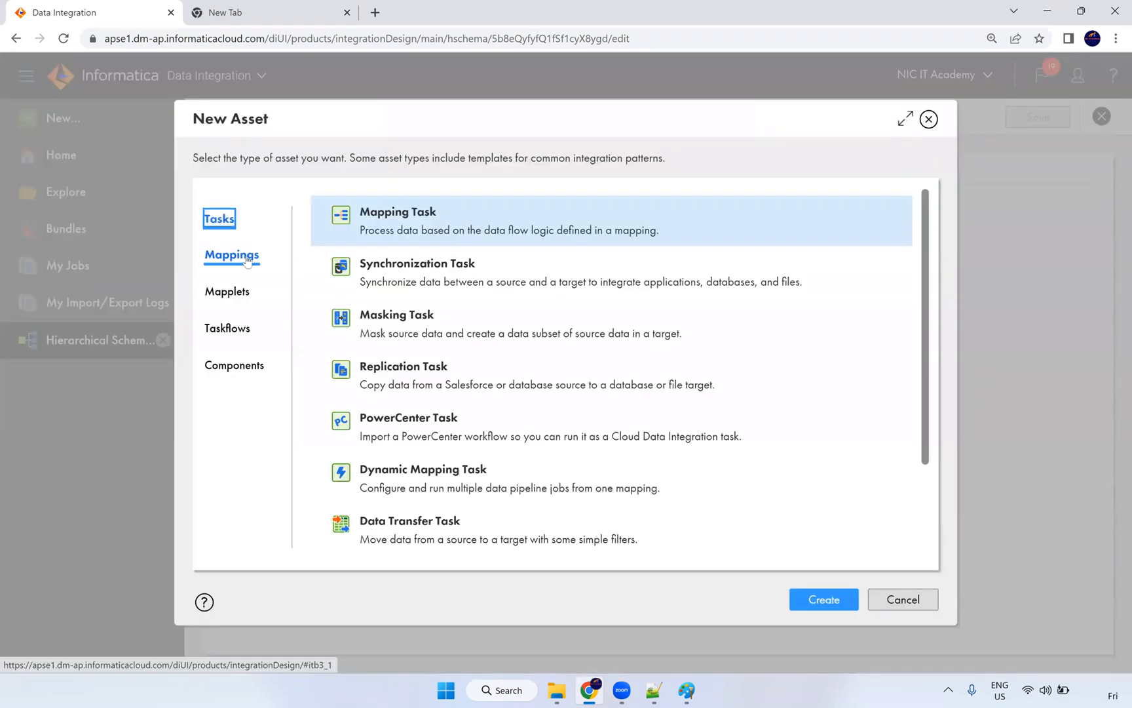
Step: Create a blank mapping named m_XML_Source_MM and select its default Source
left_click(246, 256)
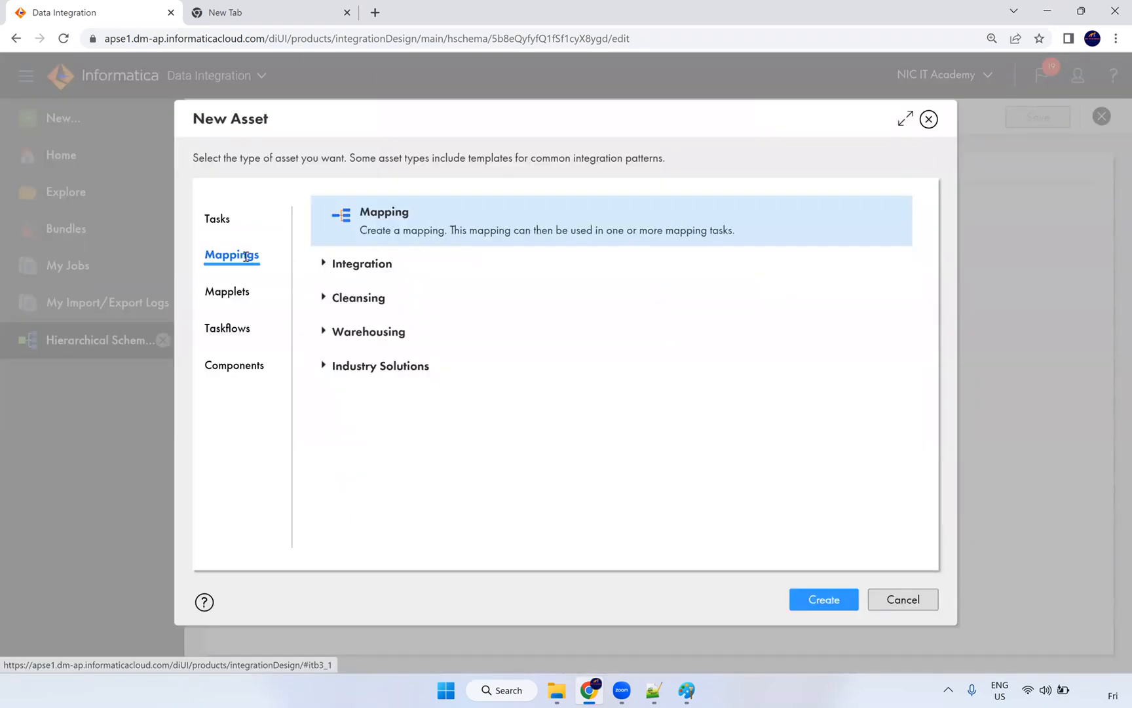
left_click(821, 597)
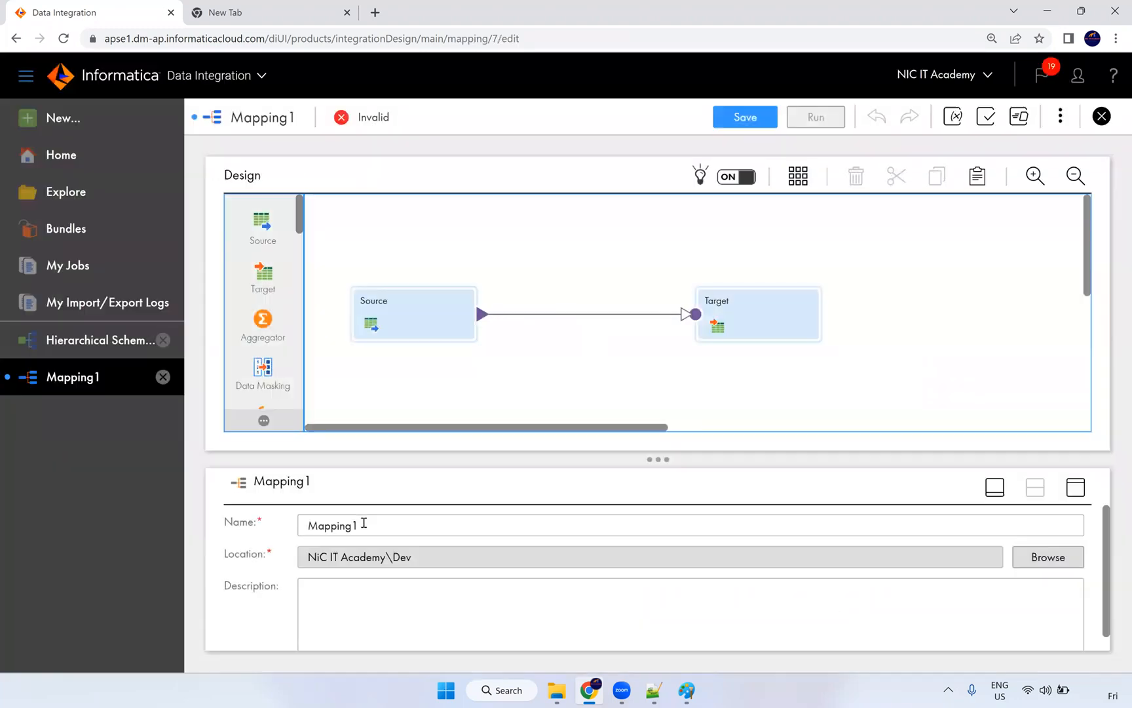
type("m_")
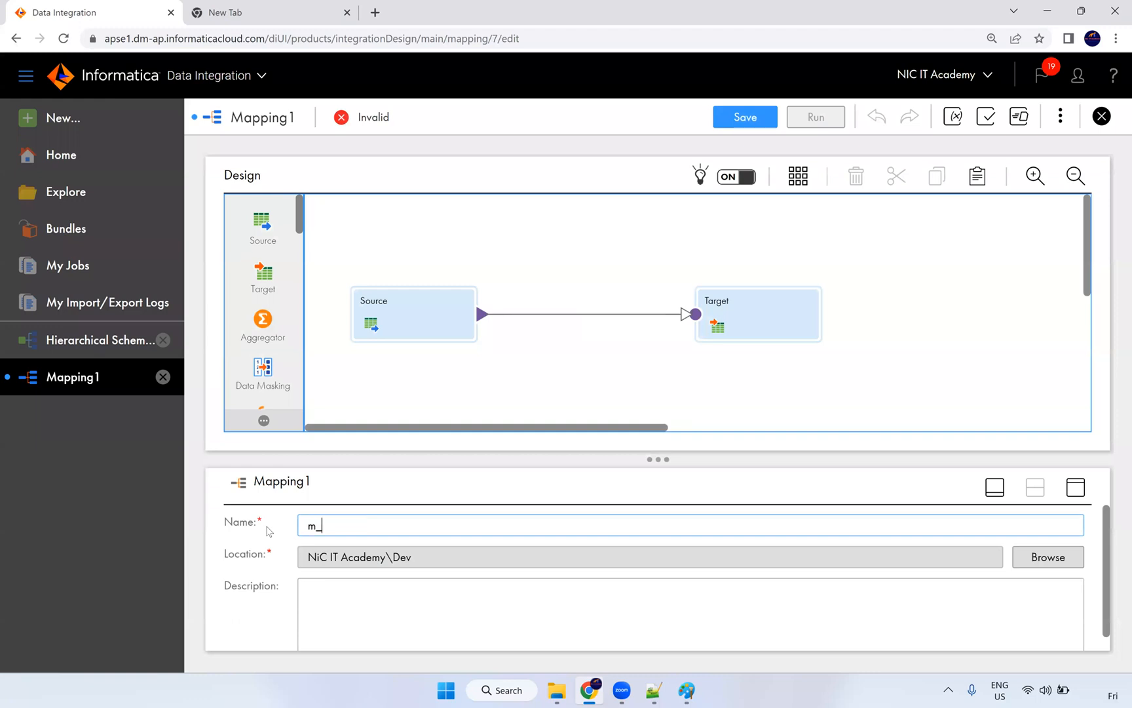
type("XML")
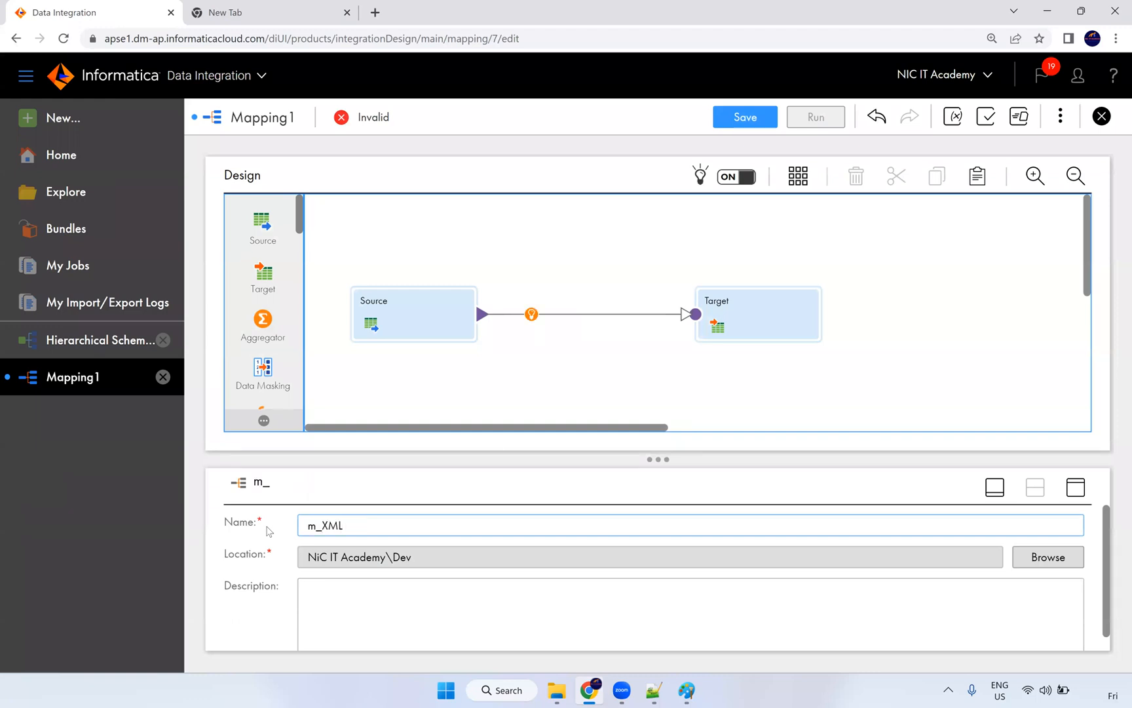
type("_Source_MM")
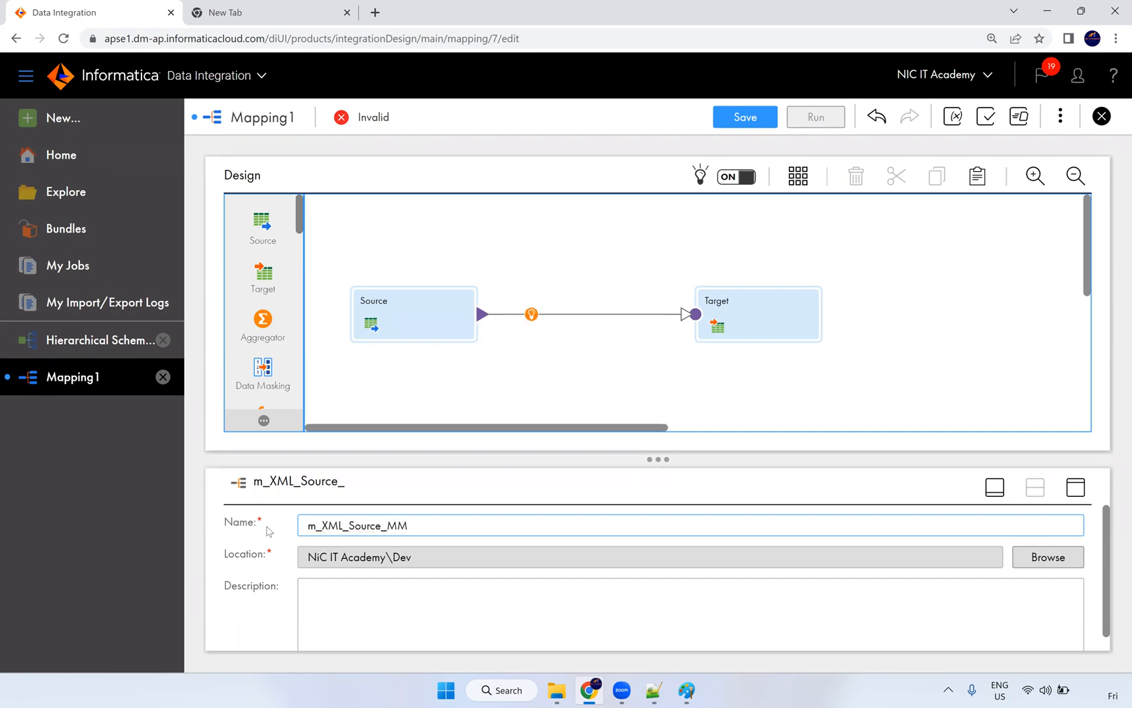
left_click(493, 405)
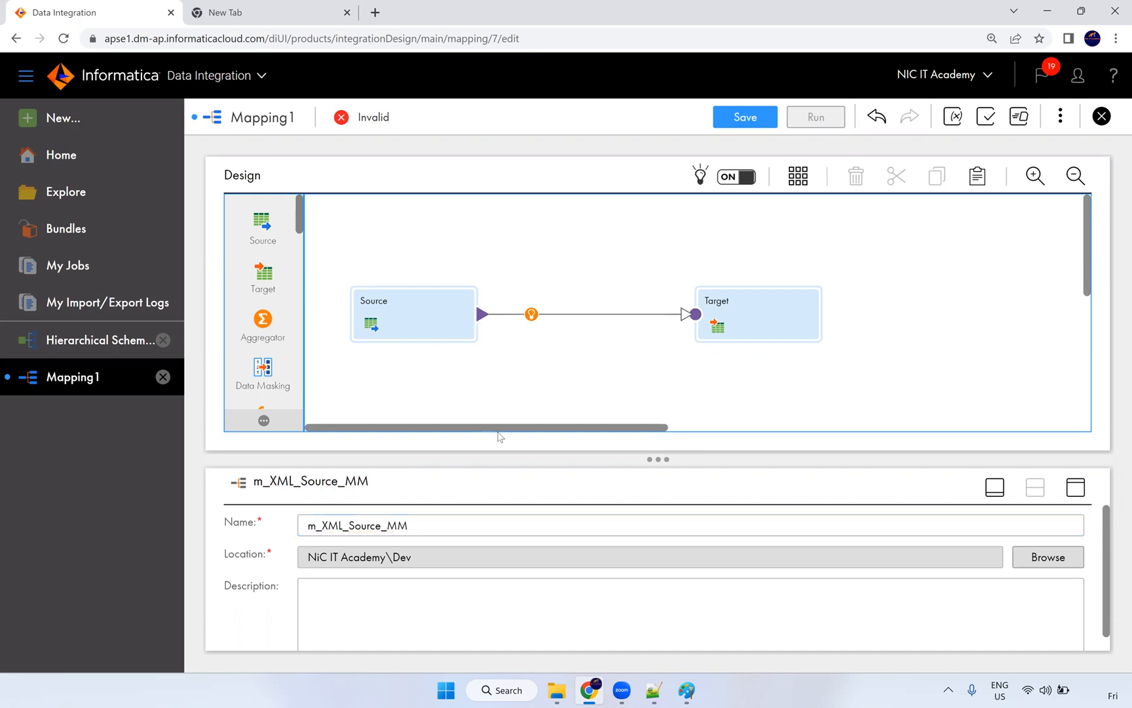
left_click(415, 323)
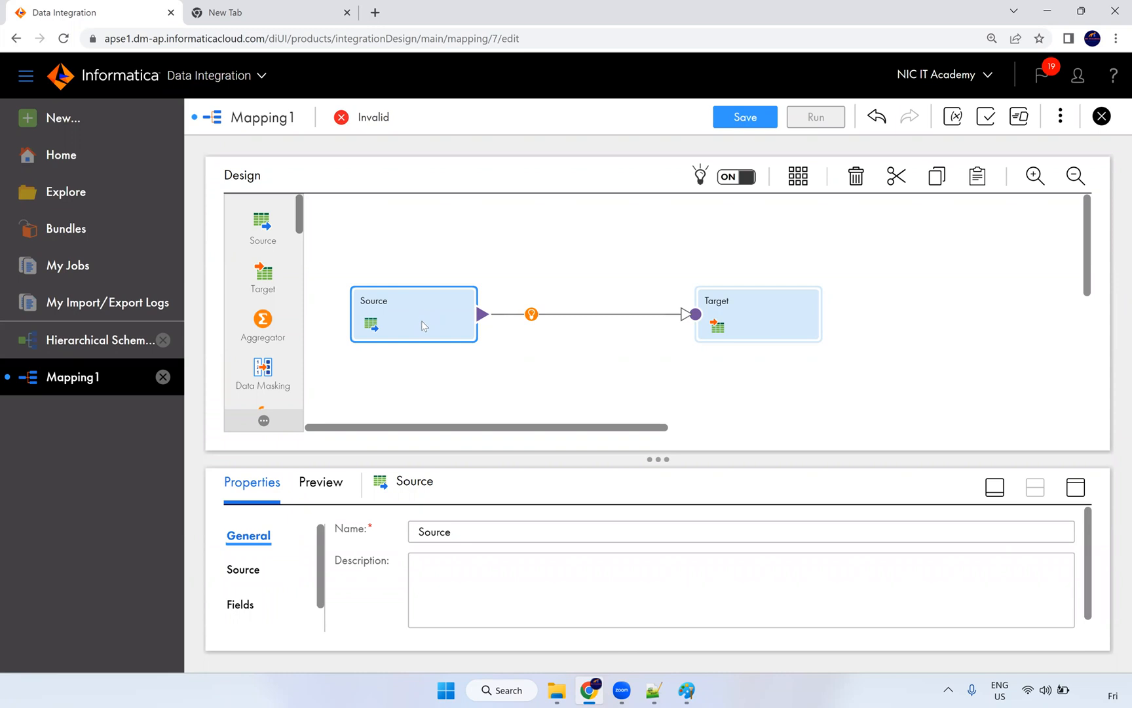
Step: Drop a Hierarchy Parser onto the Source–Target link and shift the Target to the right
scroll(272, 314, "down", 3)
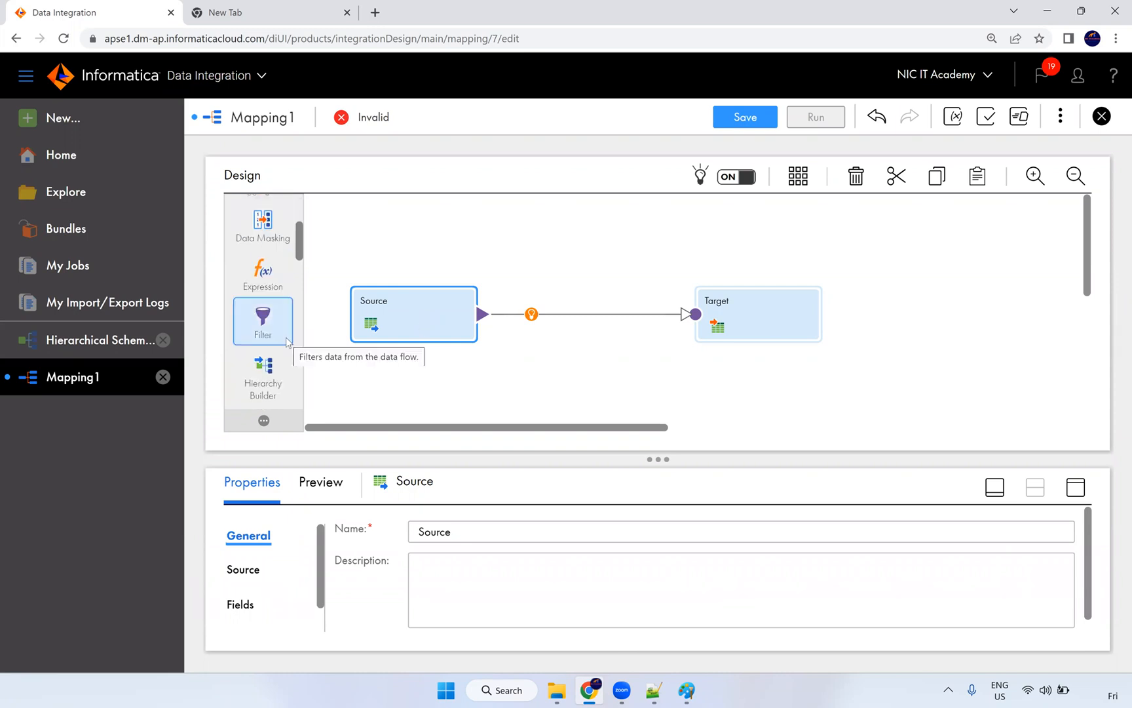
scroll(272, 354, "down", 1)
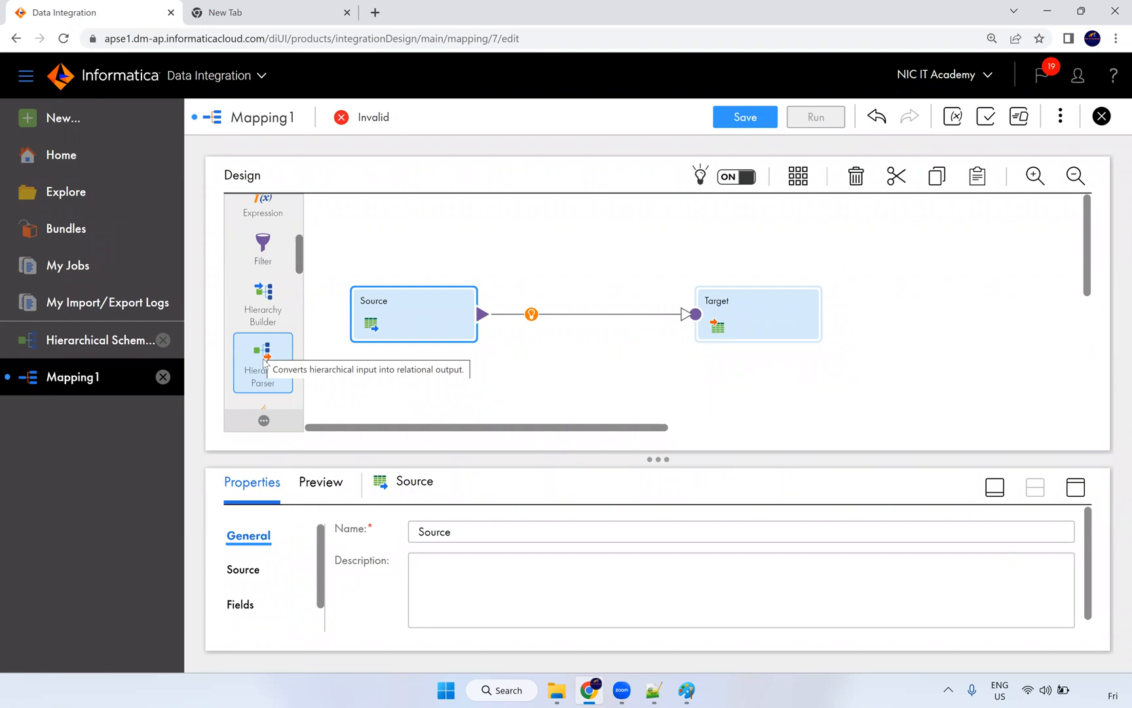
left_click_drag(266, 360, 531, 314)
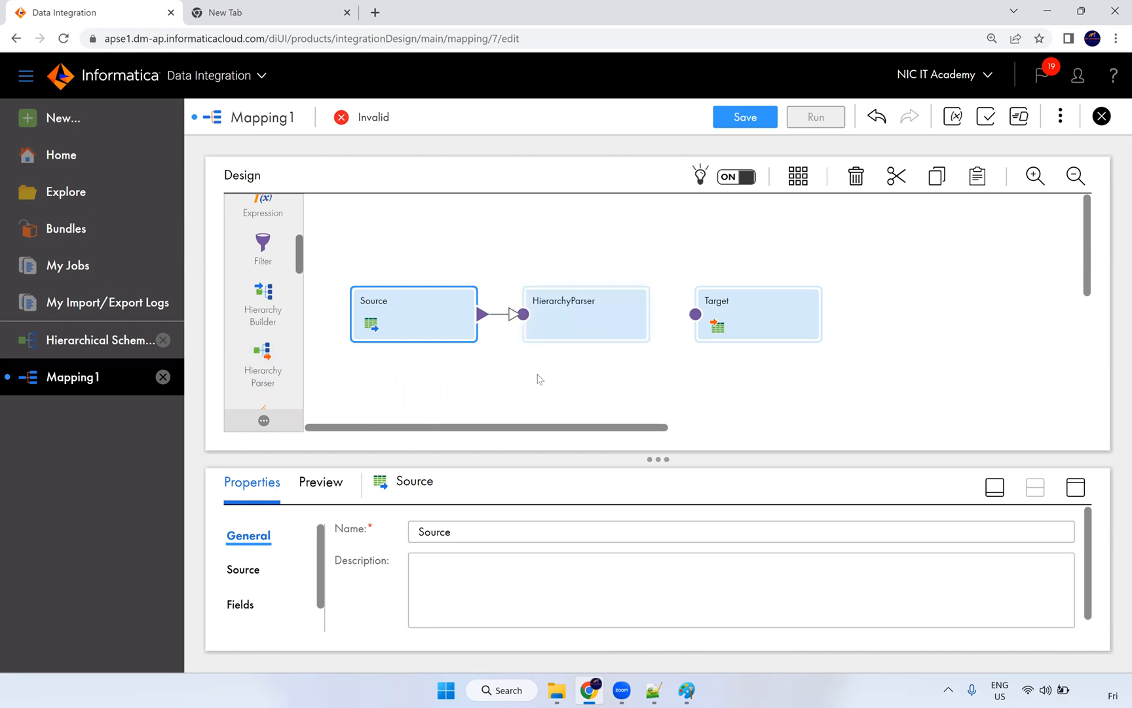
left_click_drag(619, 262, 674, 268)
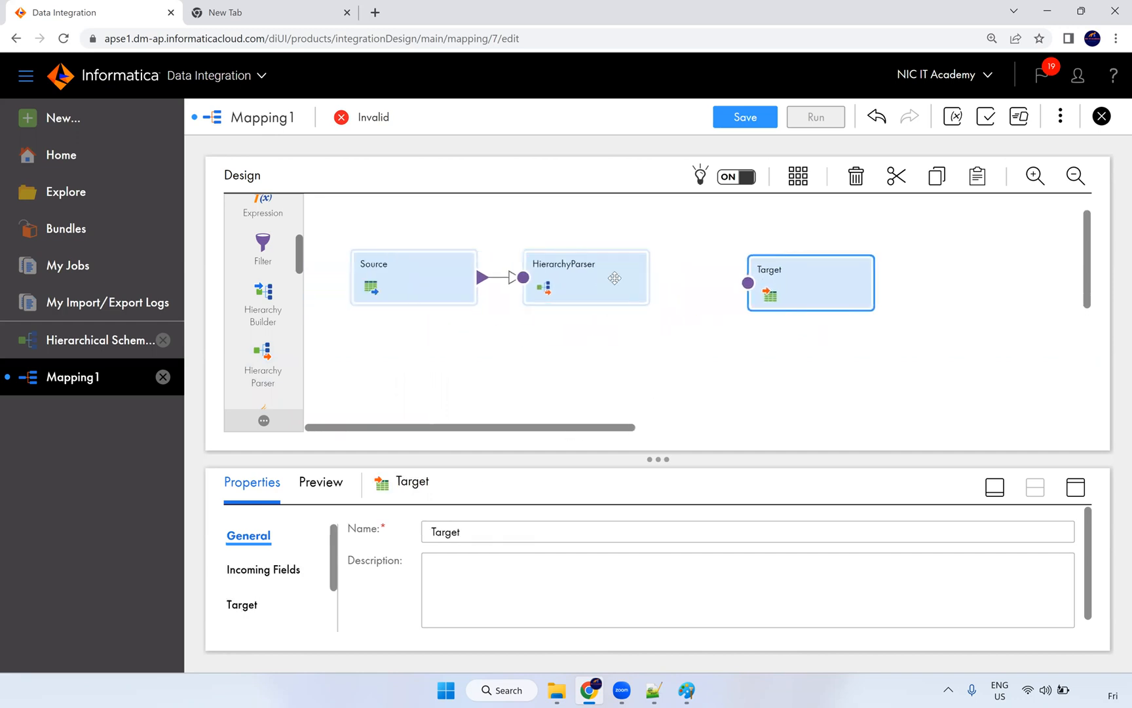
left_click(619, 278)
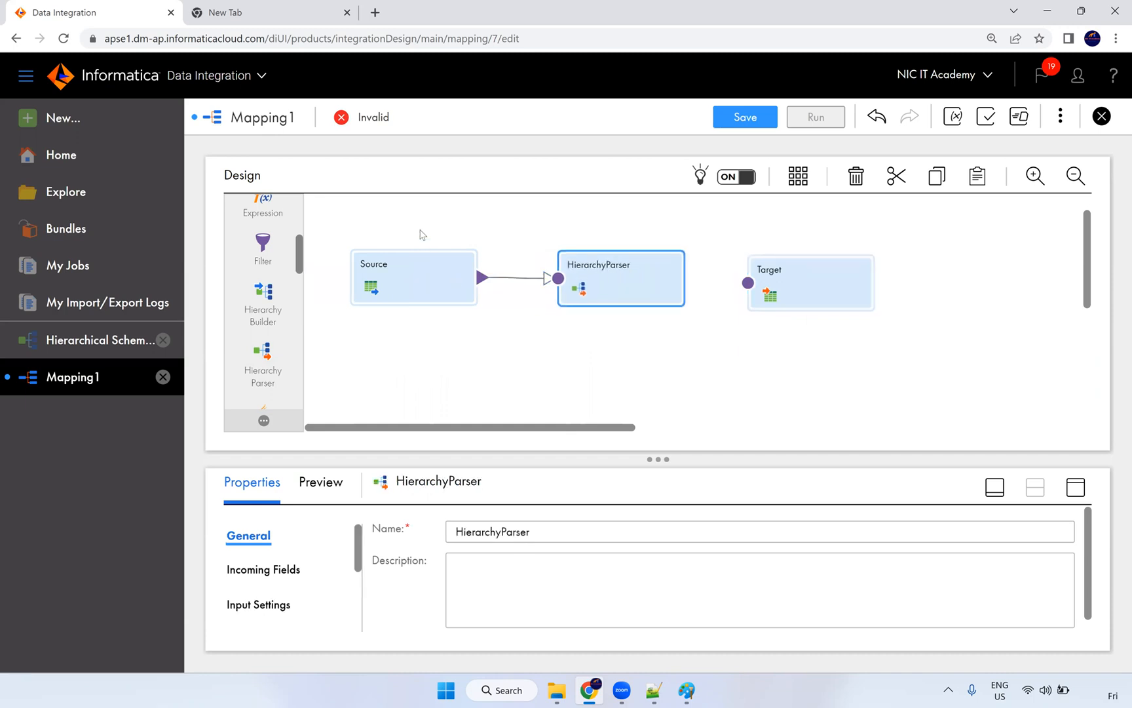
left_click(392, 267)
Step: Open the input_xml file in the Src_Files folder to view its stored path
mouse_move(556, 690)
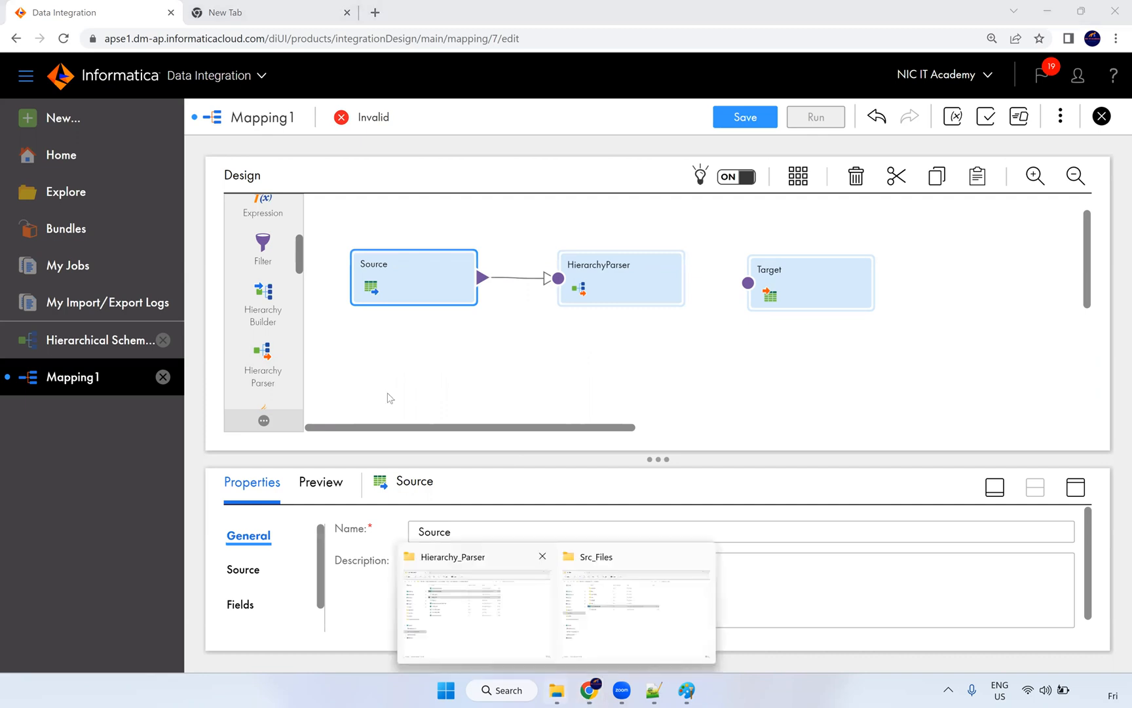
left_click(616, 613)
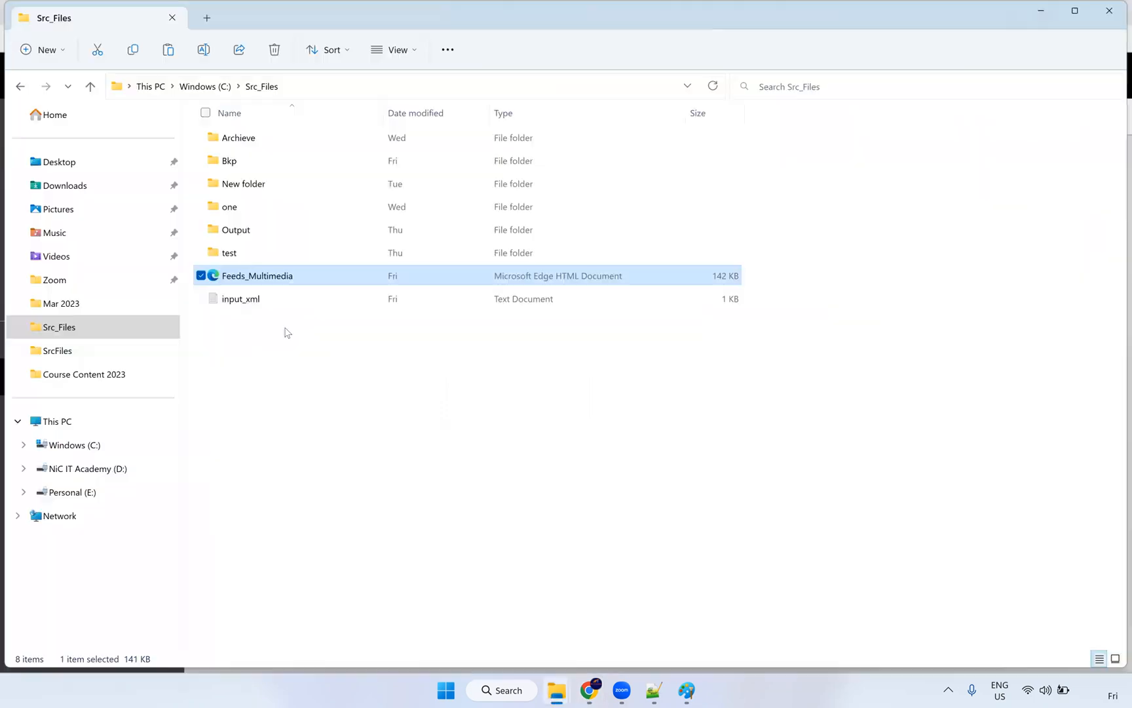
left_click(265, 300)
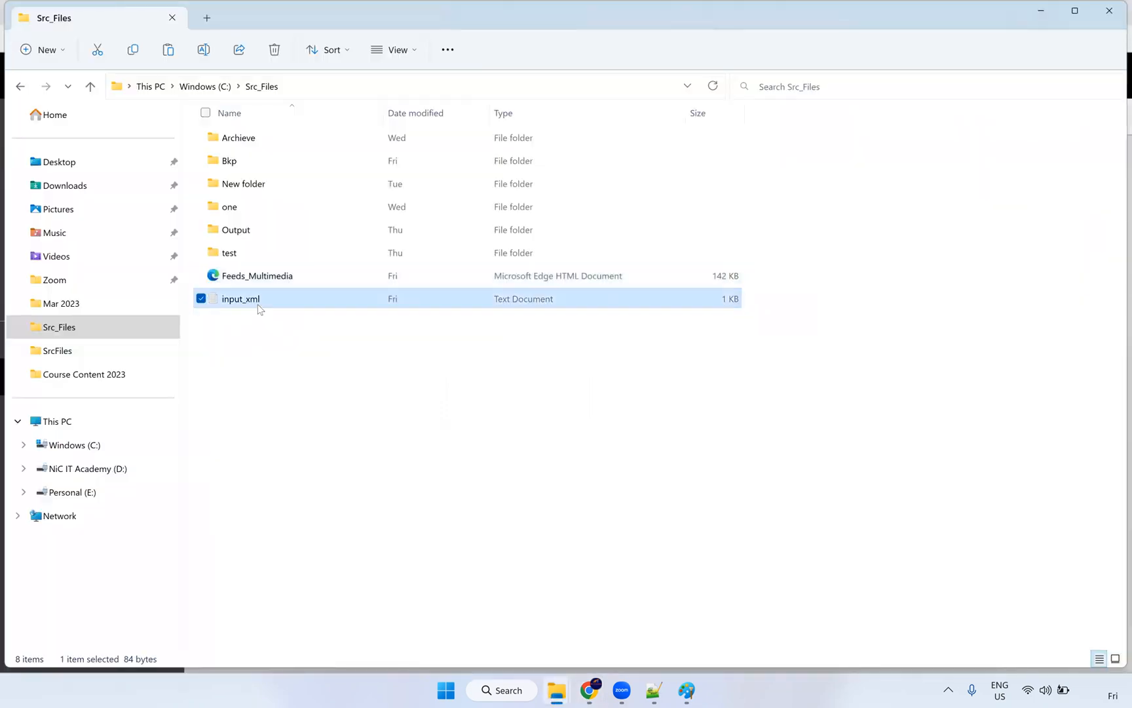
double_click(260, 305)
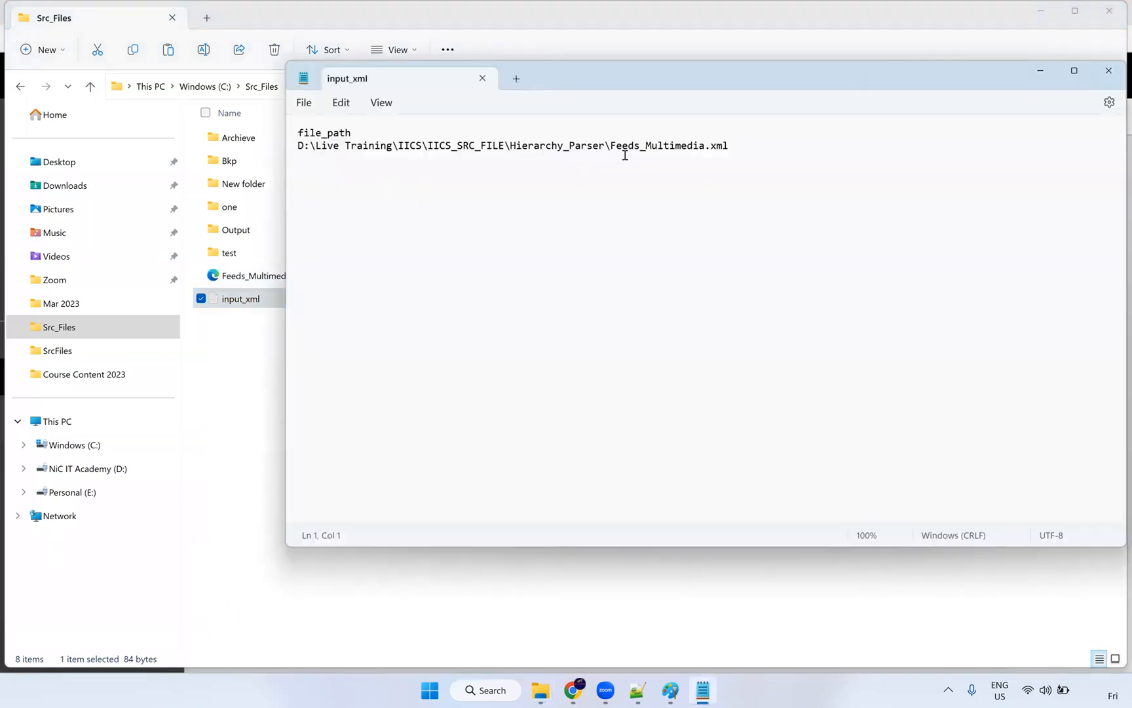
key("shift+Right")
key("shift+Right")
key("shift+Right")
key("shift+Right")
key("shift+Right")
key("shift+Right")
key("shift+Right")
key("shift+Right")
key("shift+Right")
key("shift+Right")
left_click(380, 145)
Step: Replace the D: folder prefix with C:\Src_Files, save input_xml and close Notepad
key("alt+Tab")
left_click(314, 86)
key("ctrl+c")
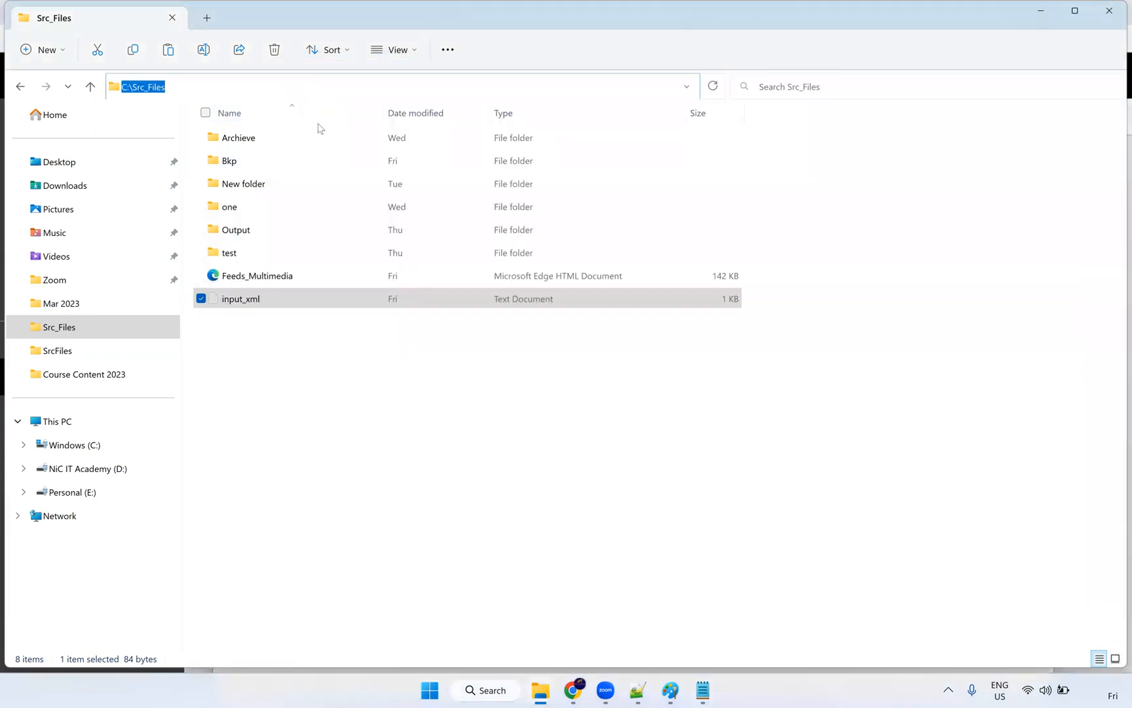
key("alt+Tab")
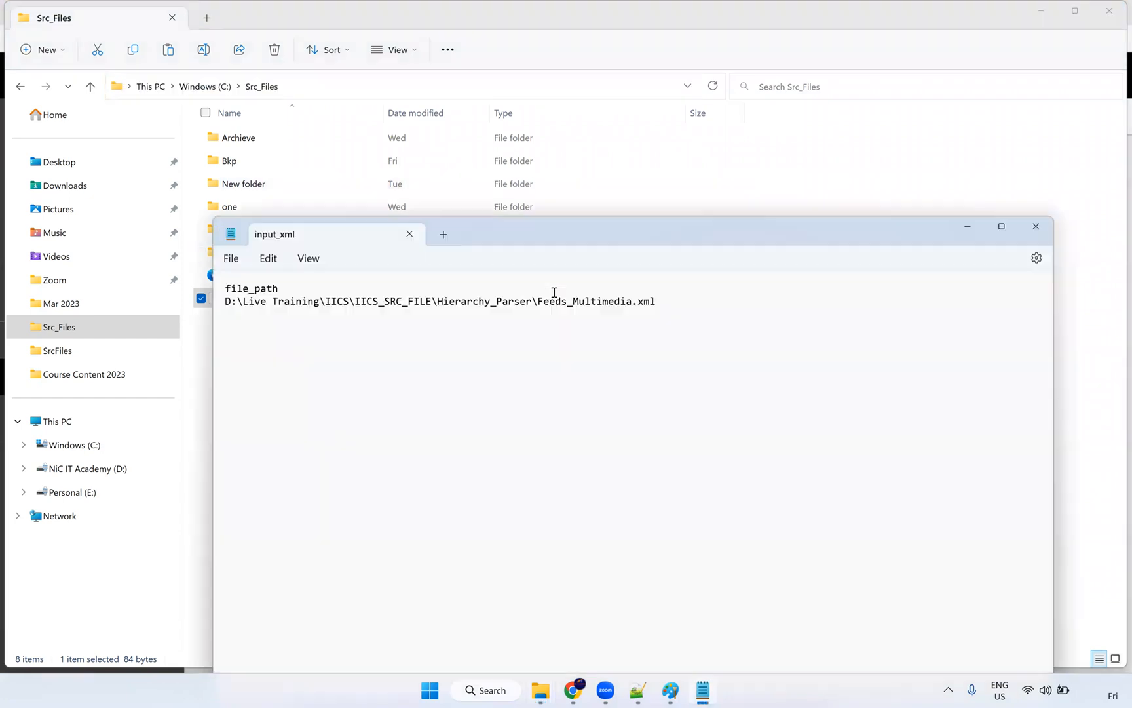
left_click_drag(531, 300, 222, 300)
key("ctrl+v")
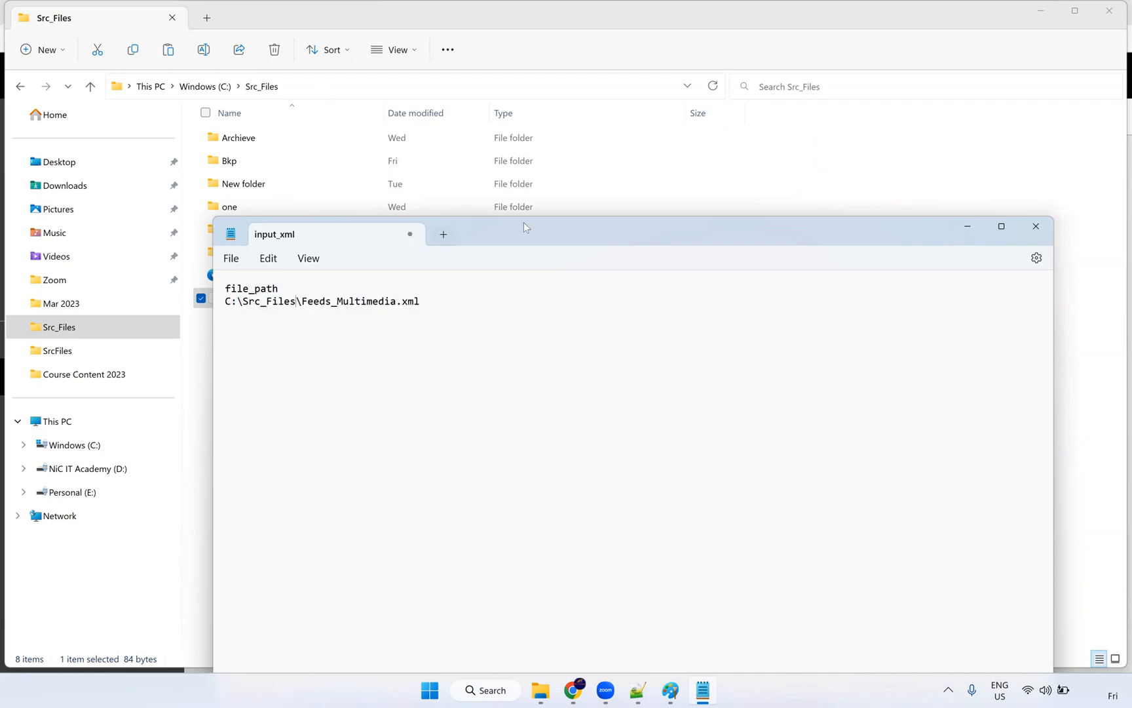
left_click_drag(523, 222, 568, 326)
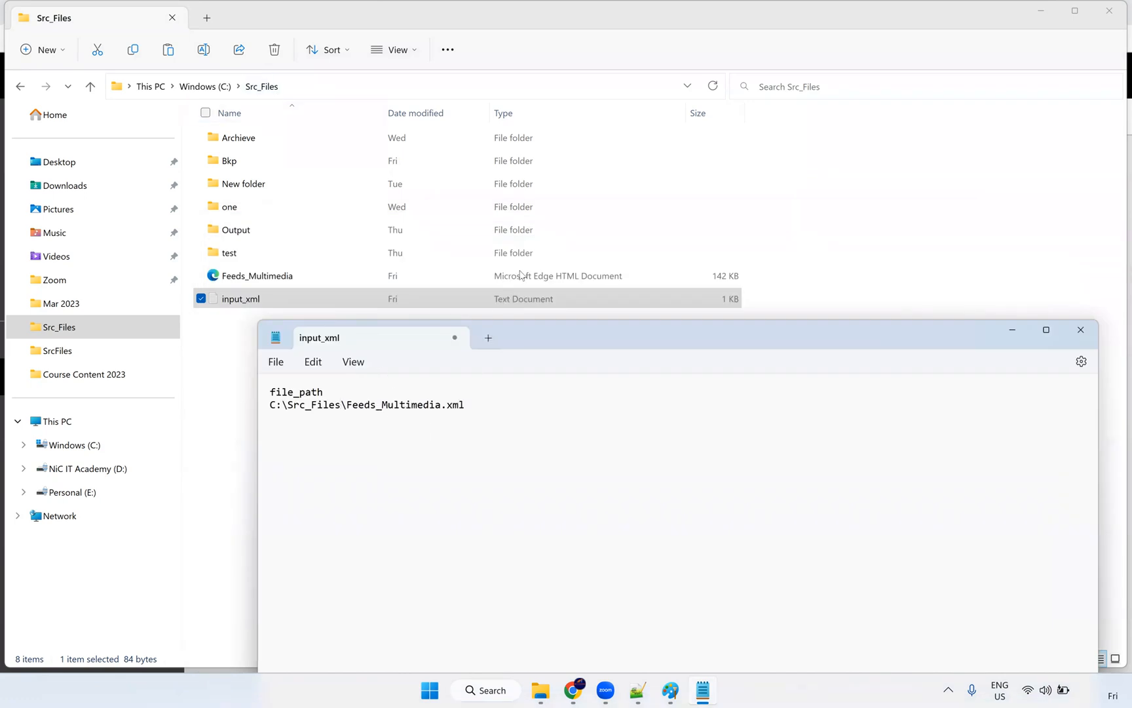
left_click(286, 365)
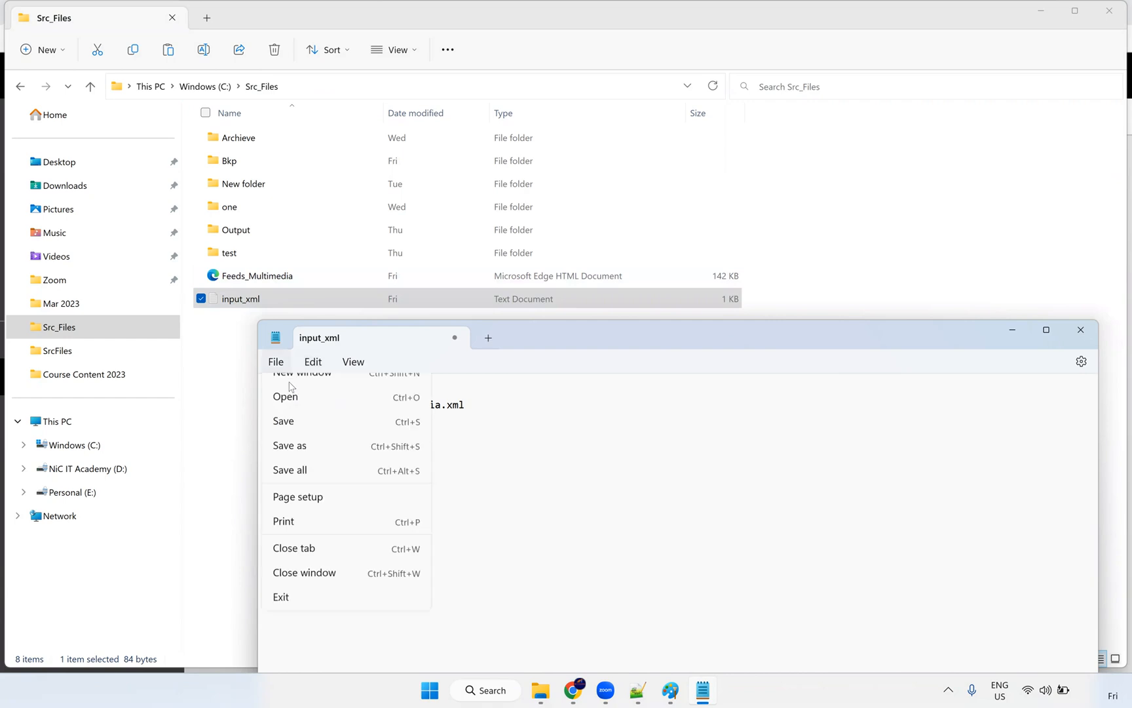
left_click(294, 462)
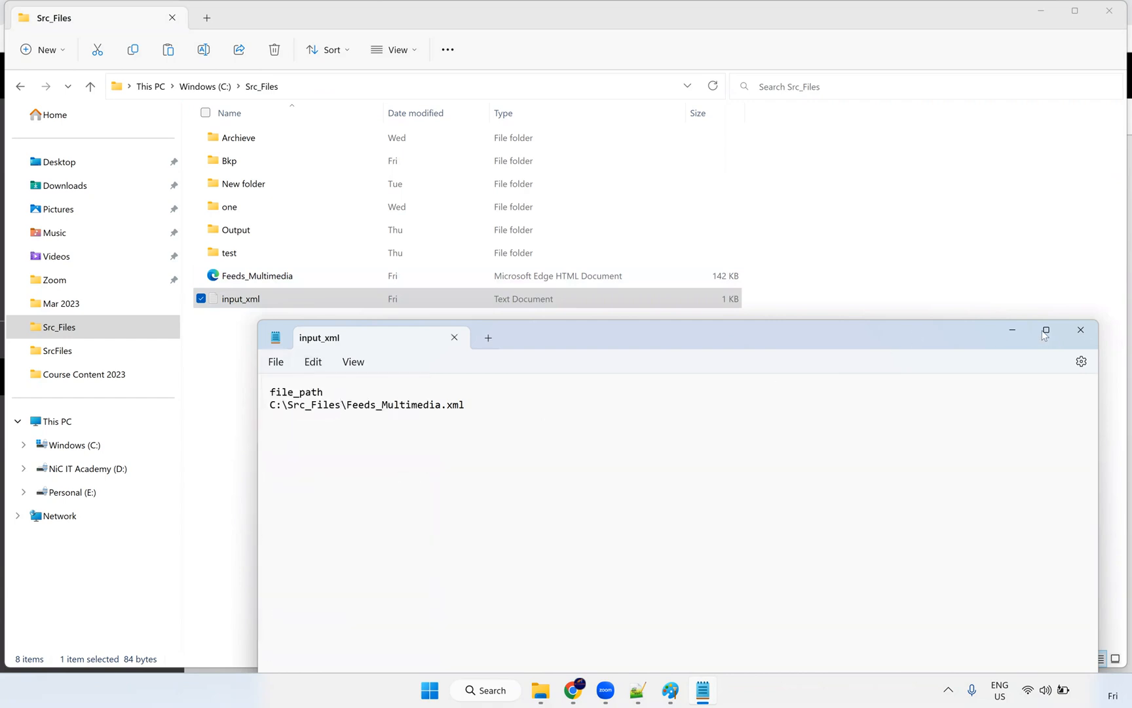
key("alt+F4")
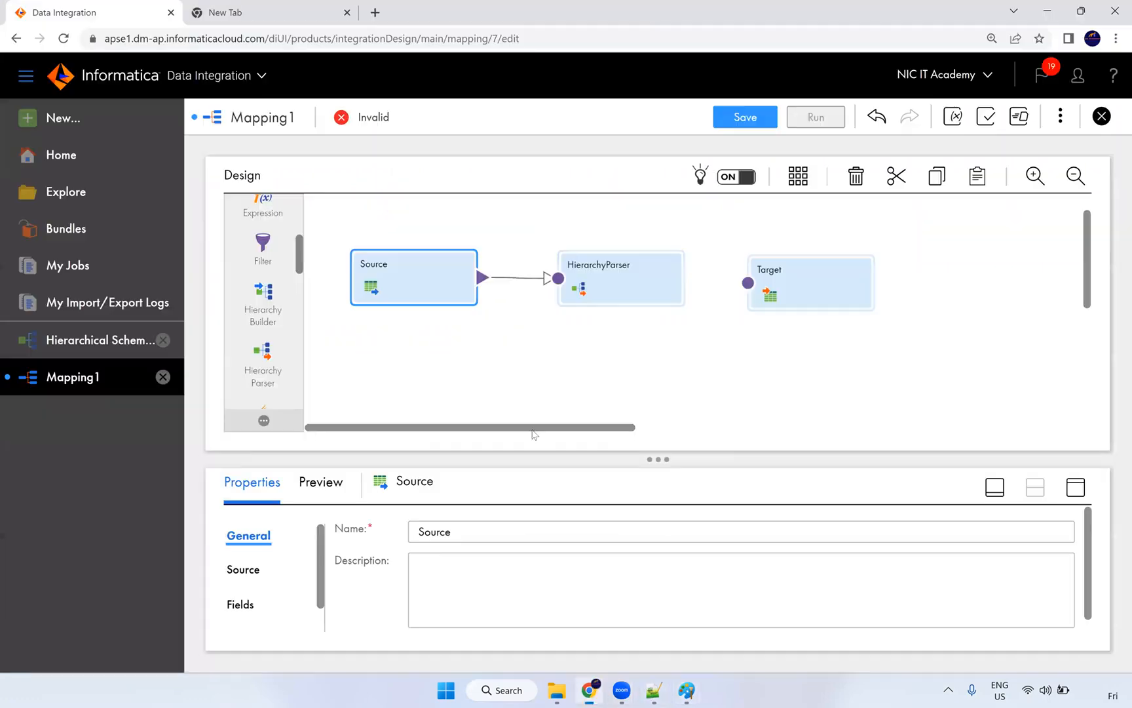
Step: Set the Source connection to the S_FF_Connection flat-file connection, confirming the type change
left_click(589, 690)
left_click(1076, 487)
left_click(252, 259)
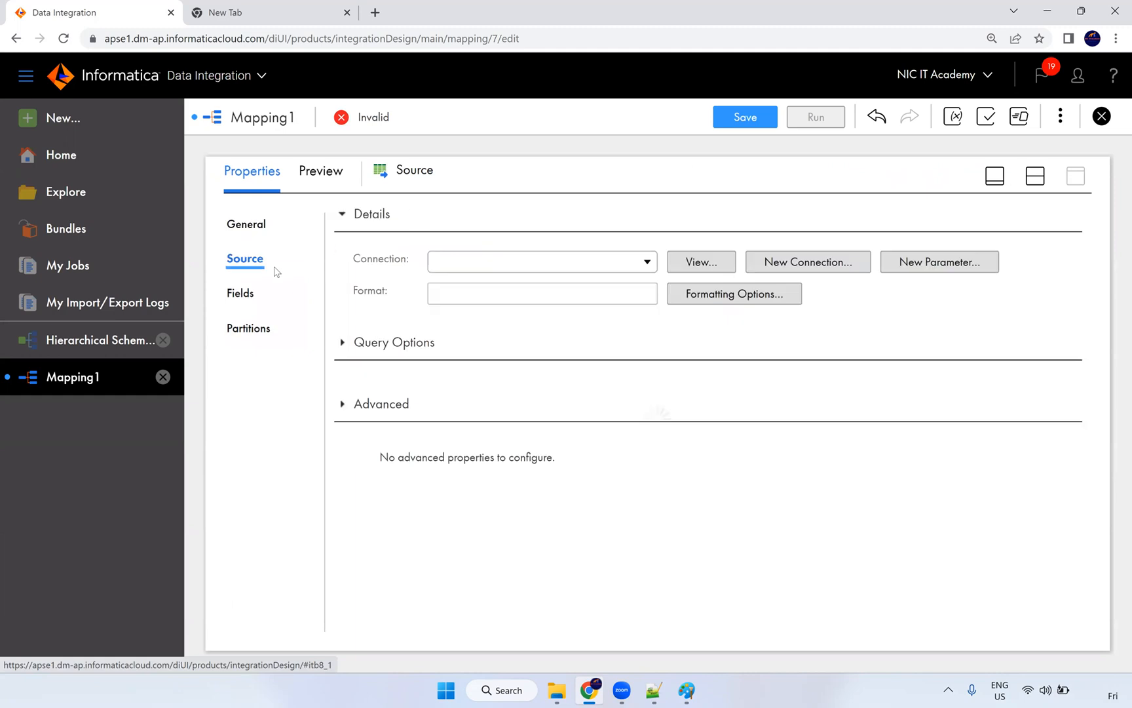
left_click(475, 263)
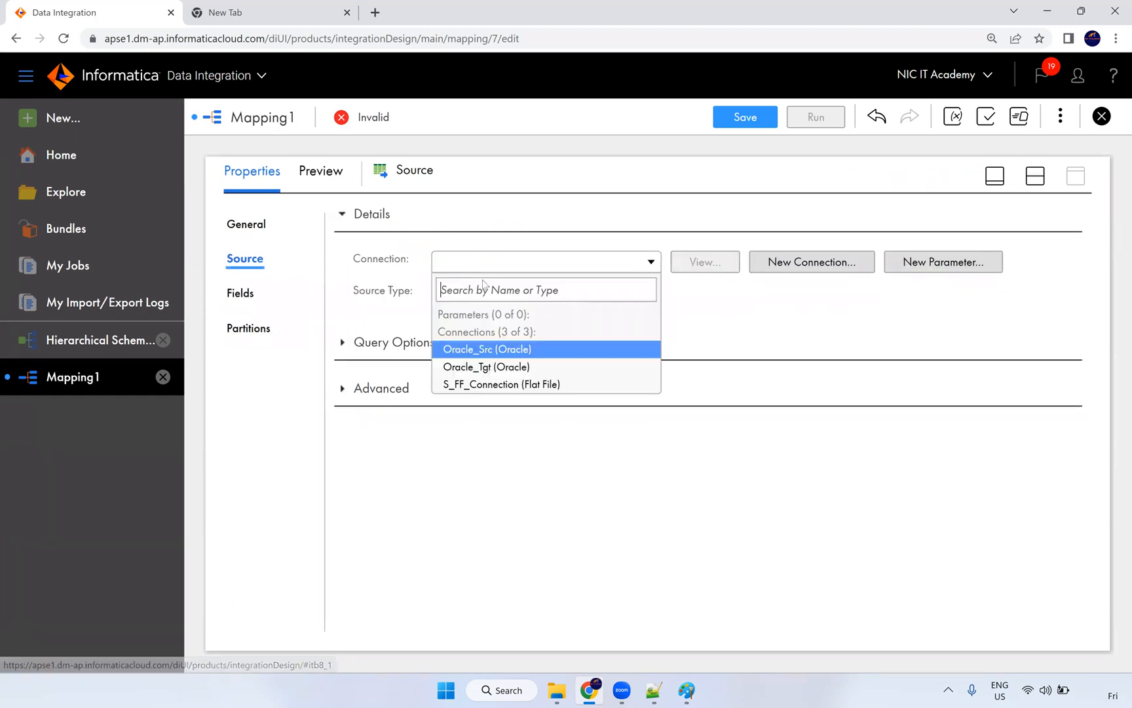
left_click(495, 349)
left_click(507, 265)
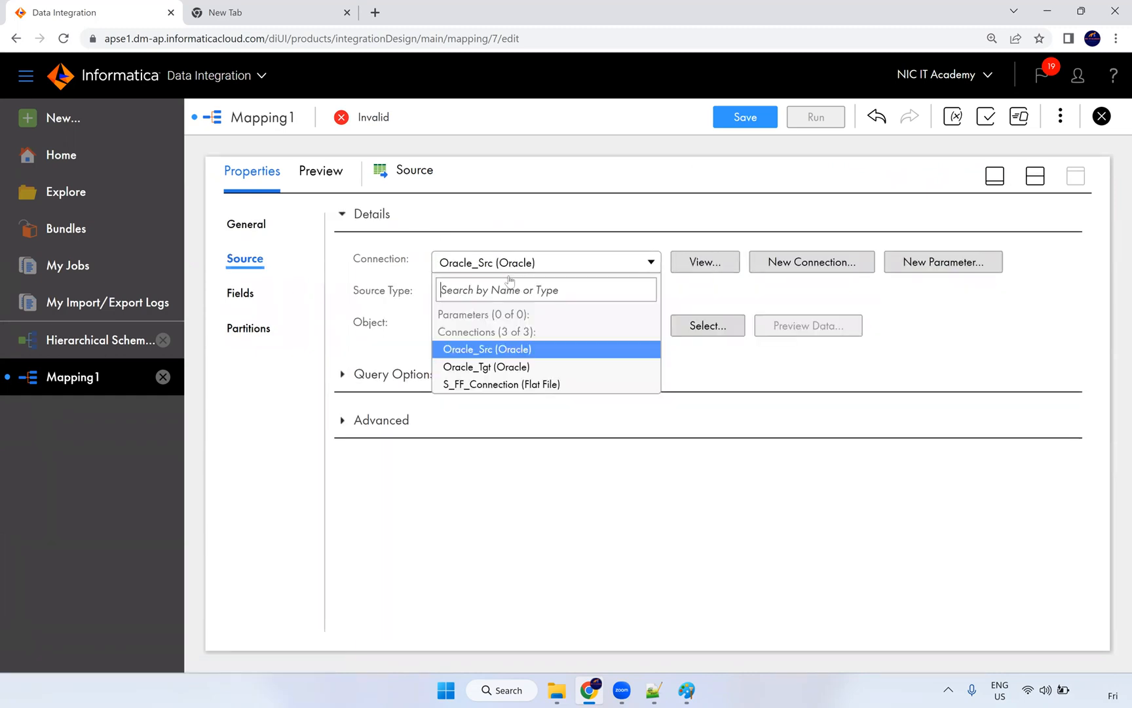
left_click(504, 384)
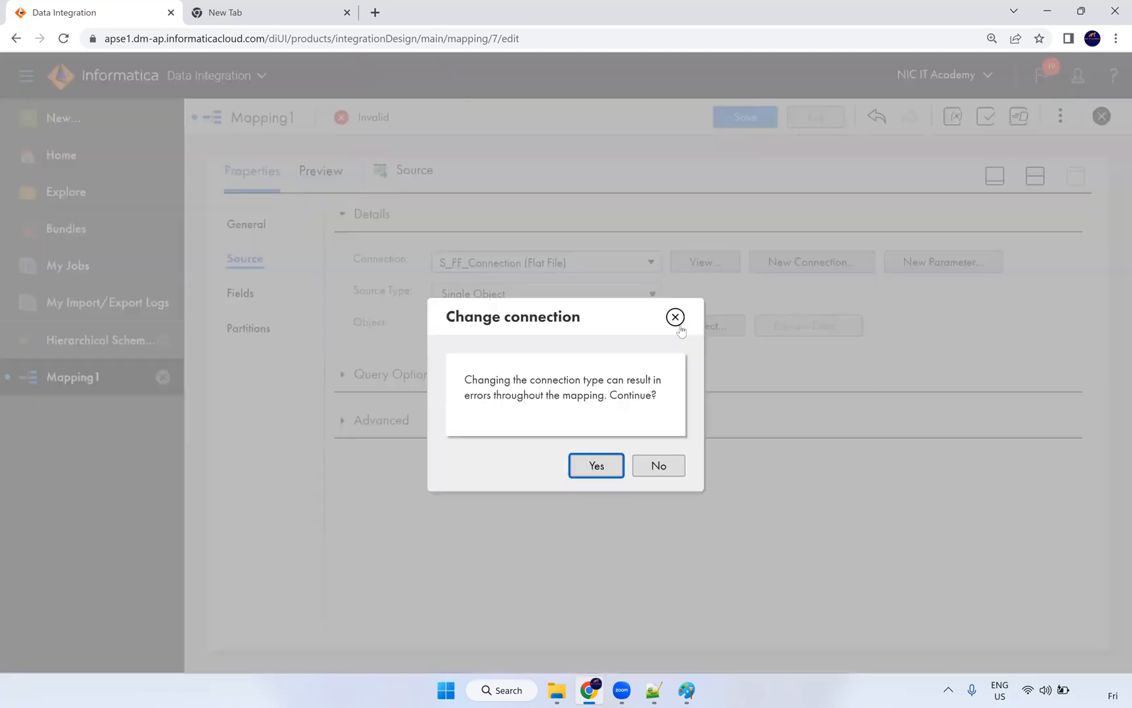
left_click(597, 465)
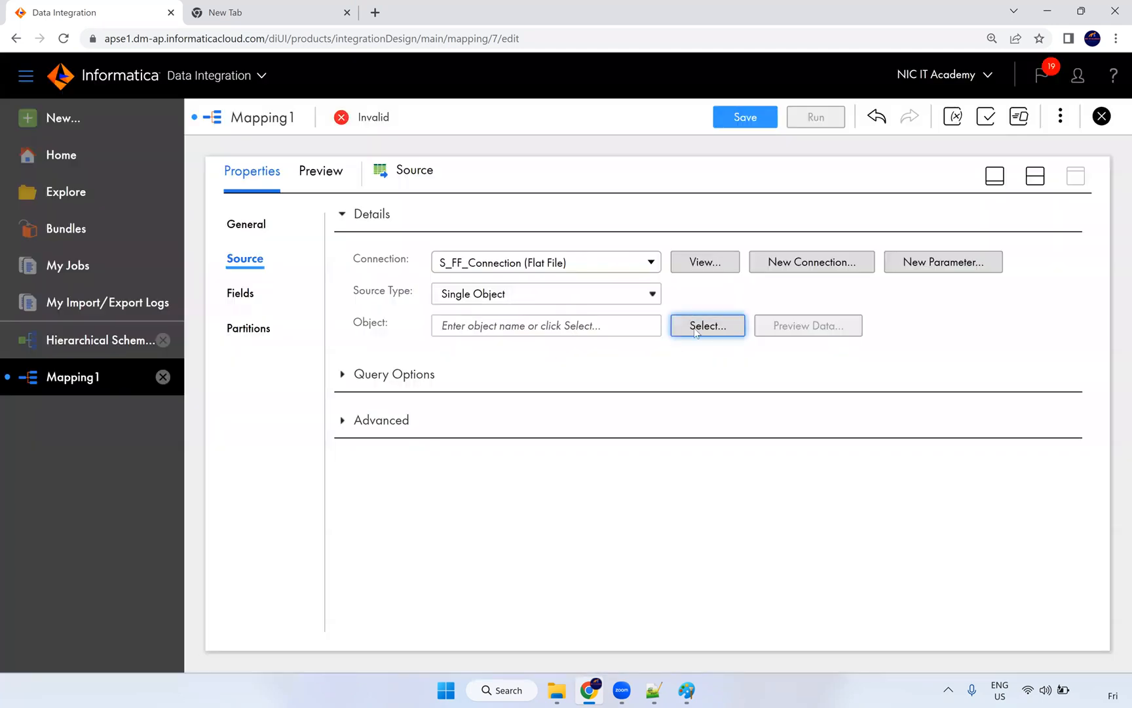
Step: Choose input_xml.txt as the source object and check its file_path field
left_click(695, 332)
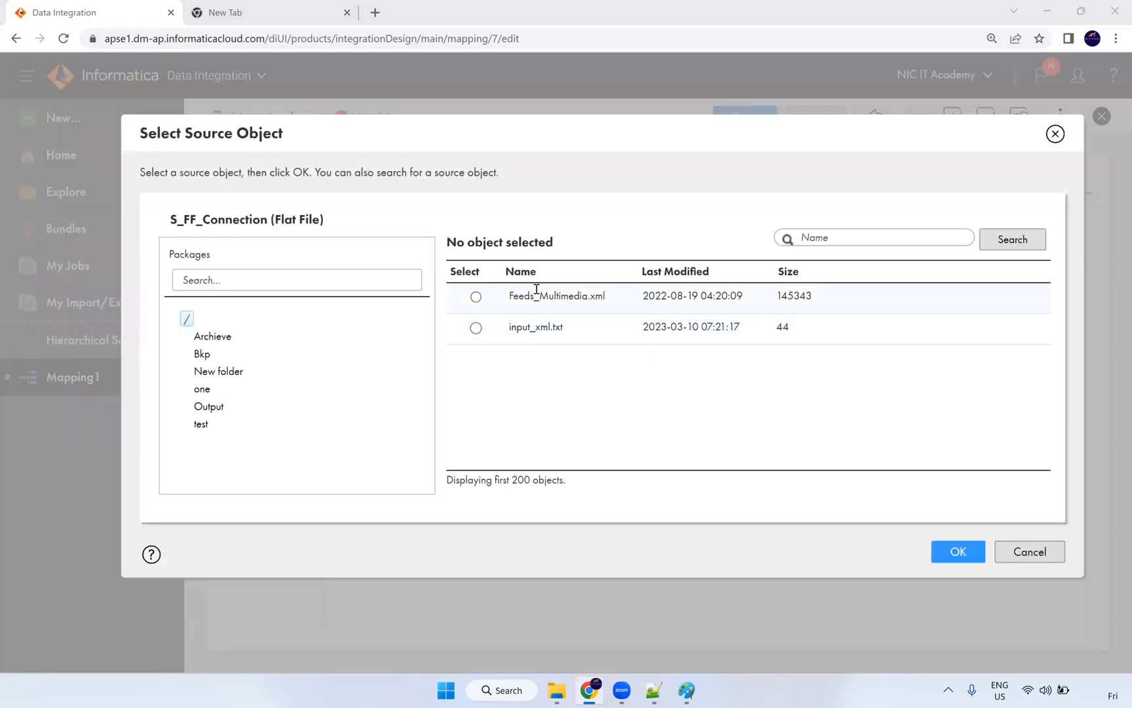
left_click(528, 326)
left_click(953, 550)
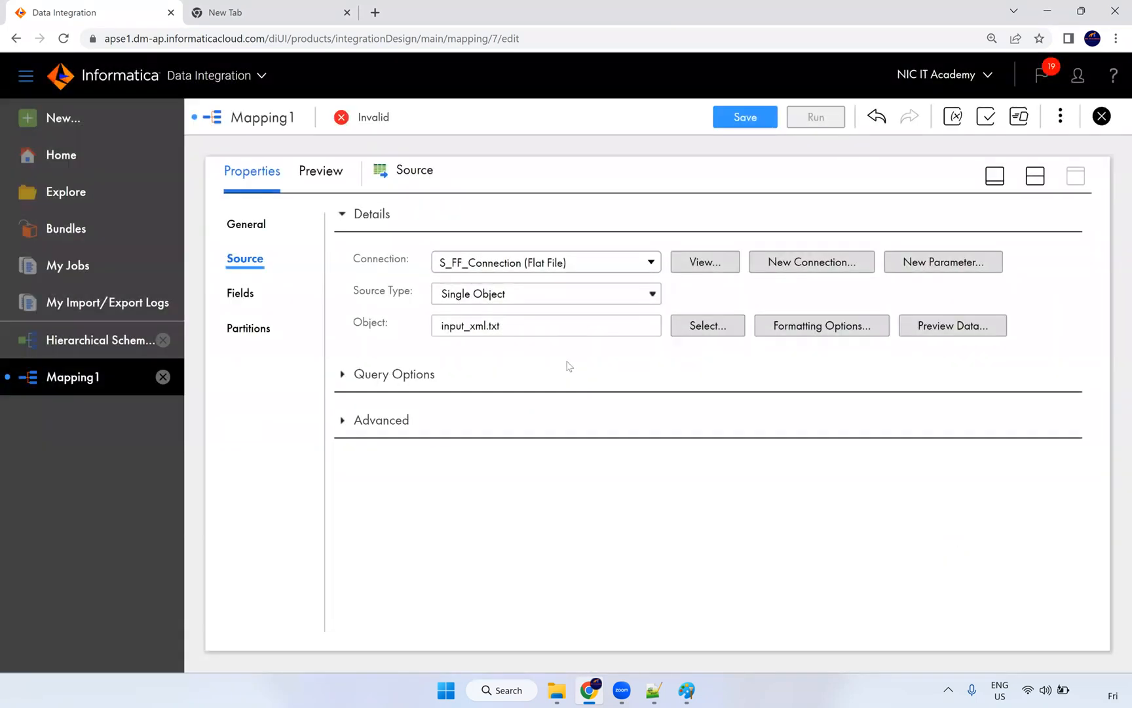
left_click(236, 290)
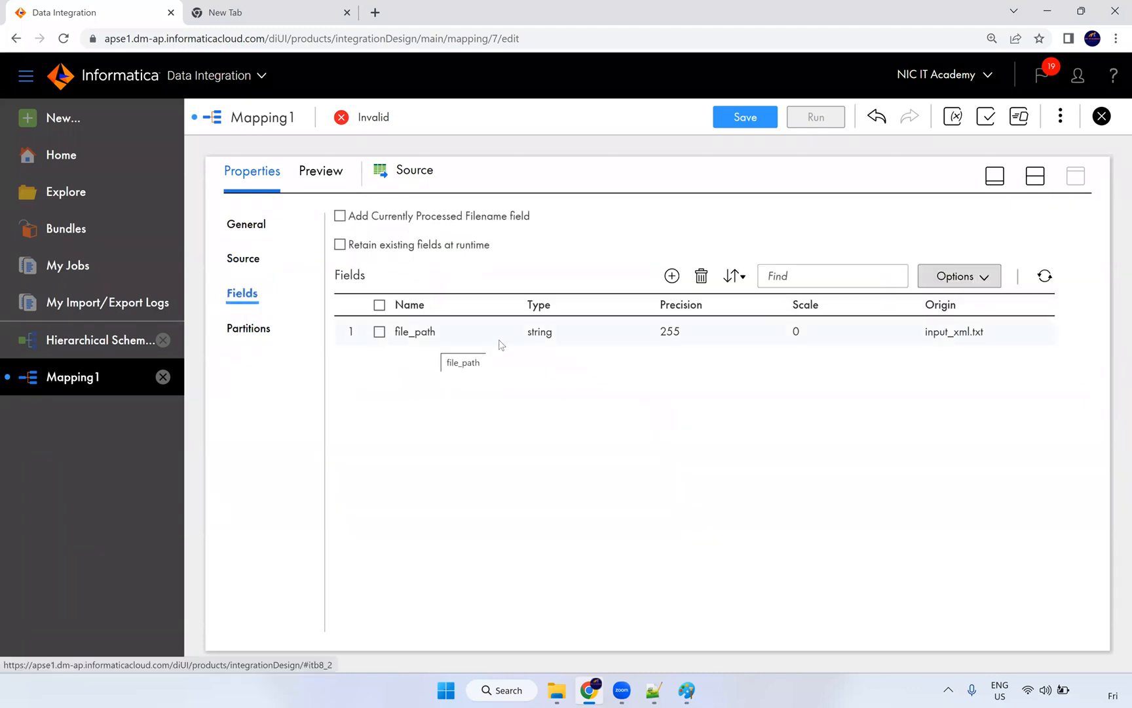
left_click(265, 262)
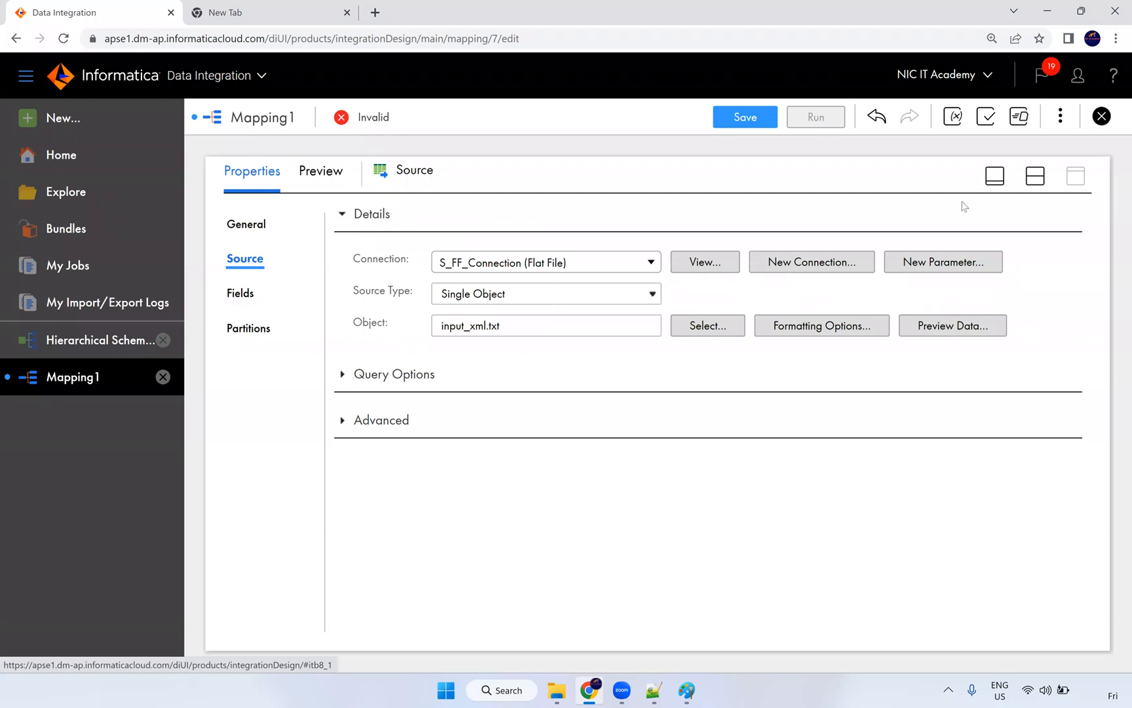
left_click(1031, 178)
Step: Show the HierarchyParser's Input Settings, noting the Buffer input type and empty Schema
left_click(656, 275)
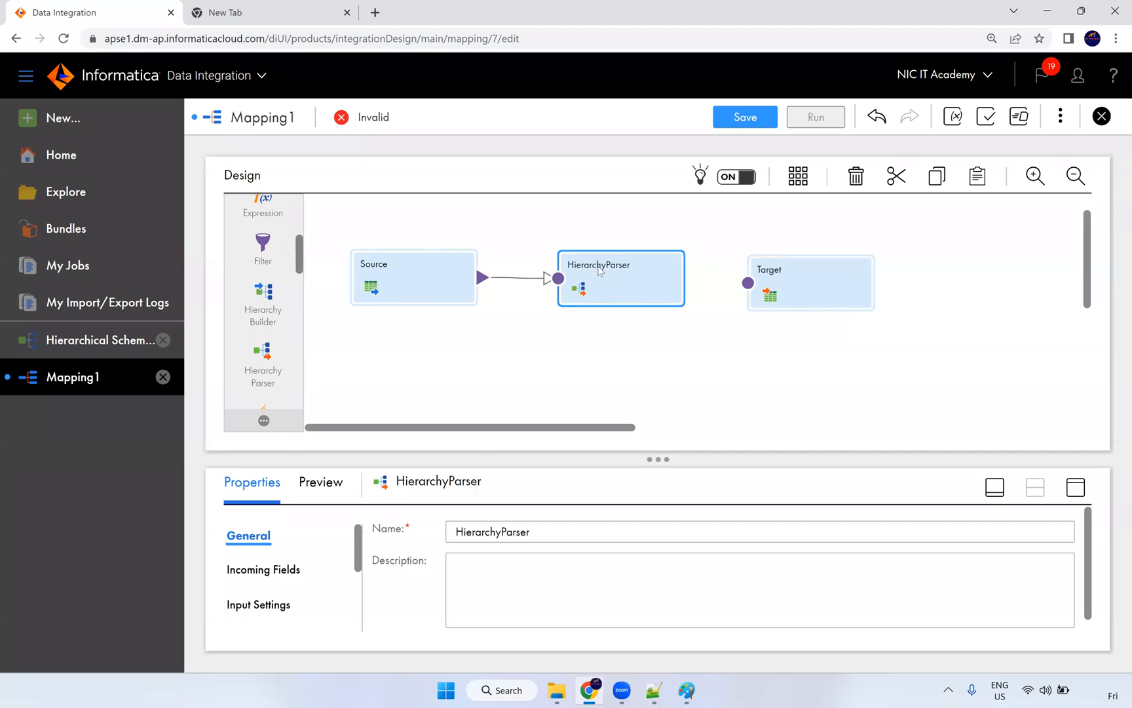
left_click(1075, 488)
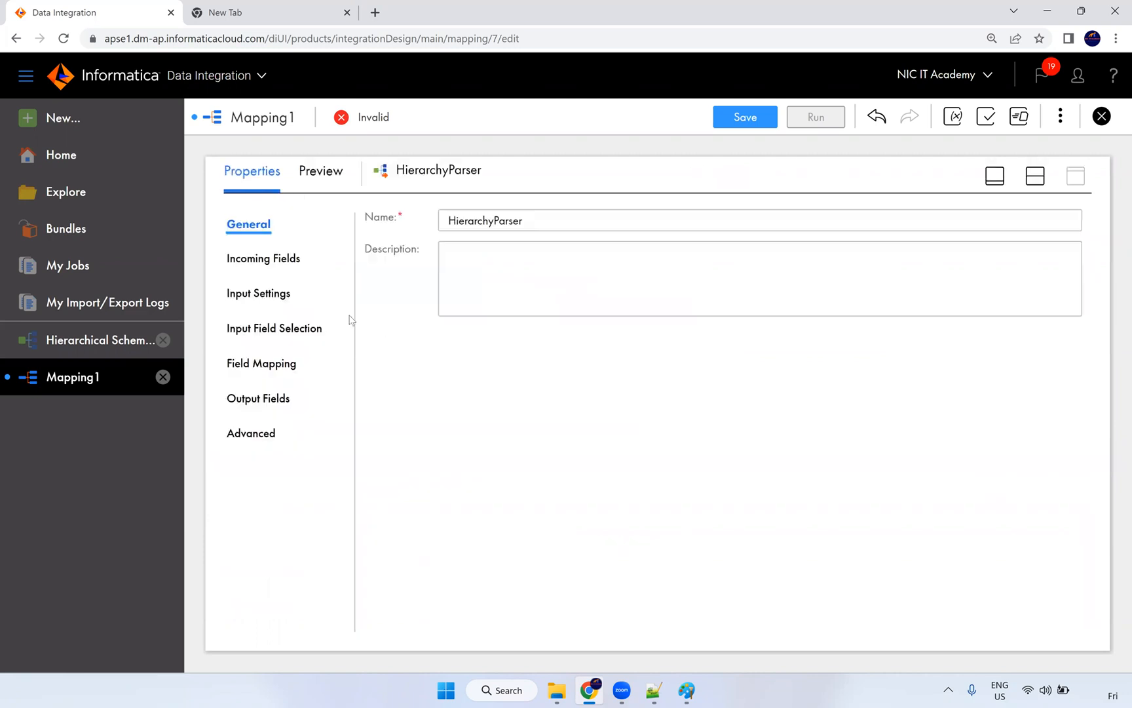
left_click(282, 297)
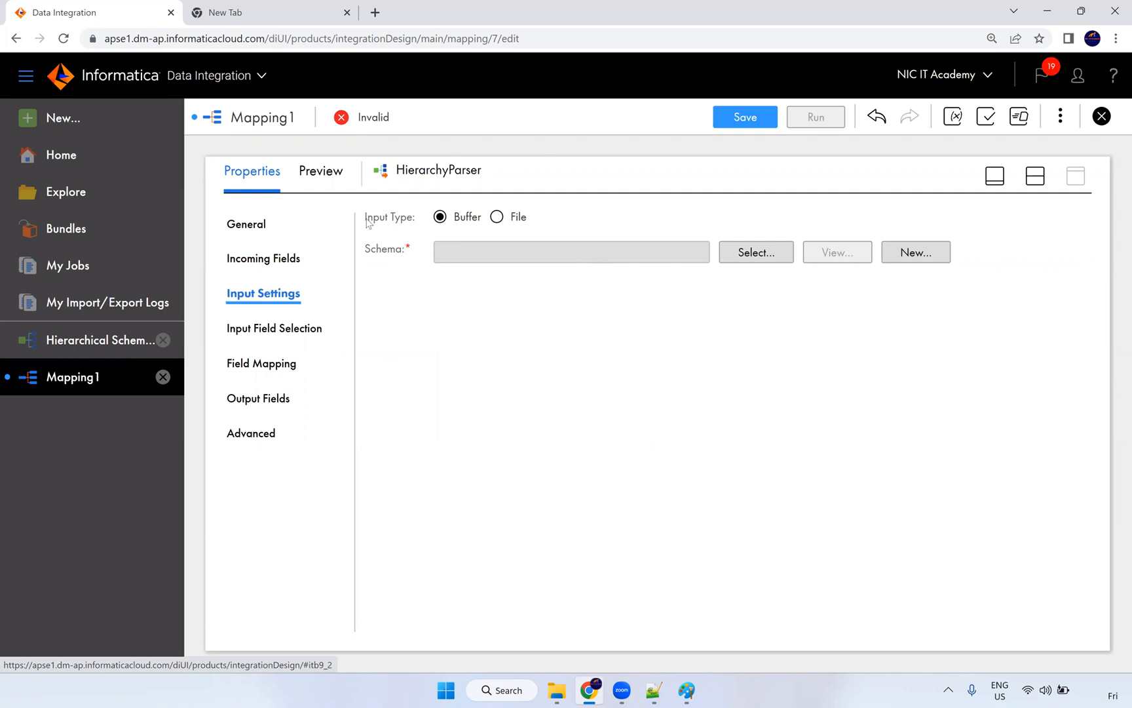
left_click_drag(367, 223, 405, 224)
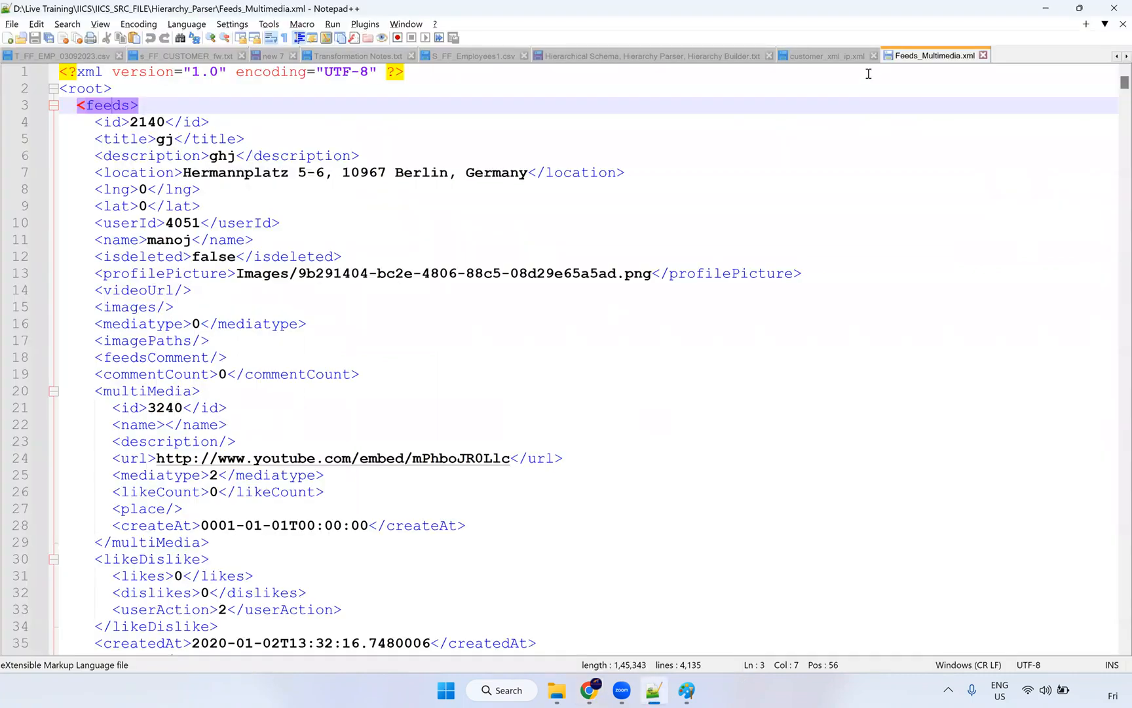
Step: Read the Hierarchy Parser notes explaining when Buffer versus File input applies
key("ctrl+Tab")
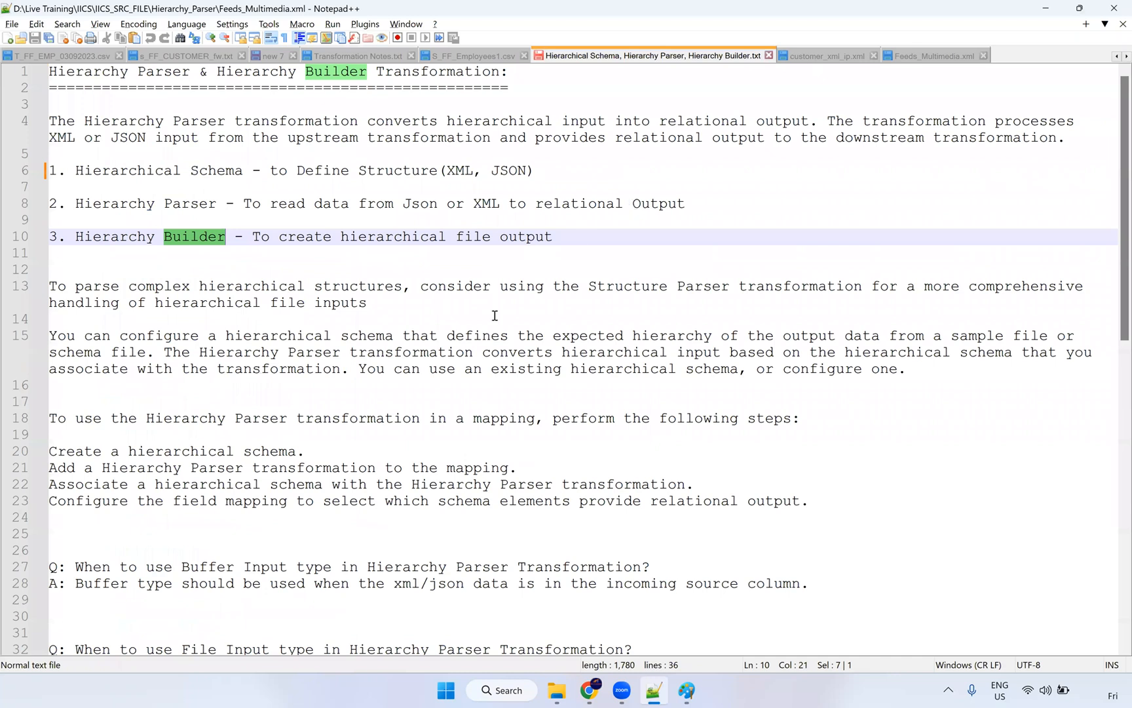
scroll(478, 359, "down", 3)
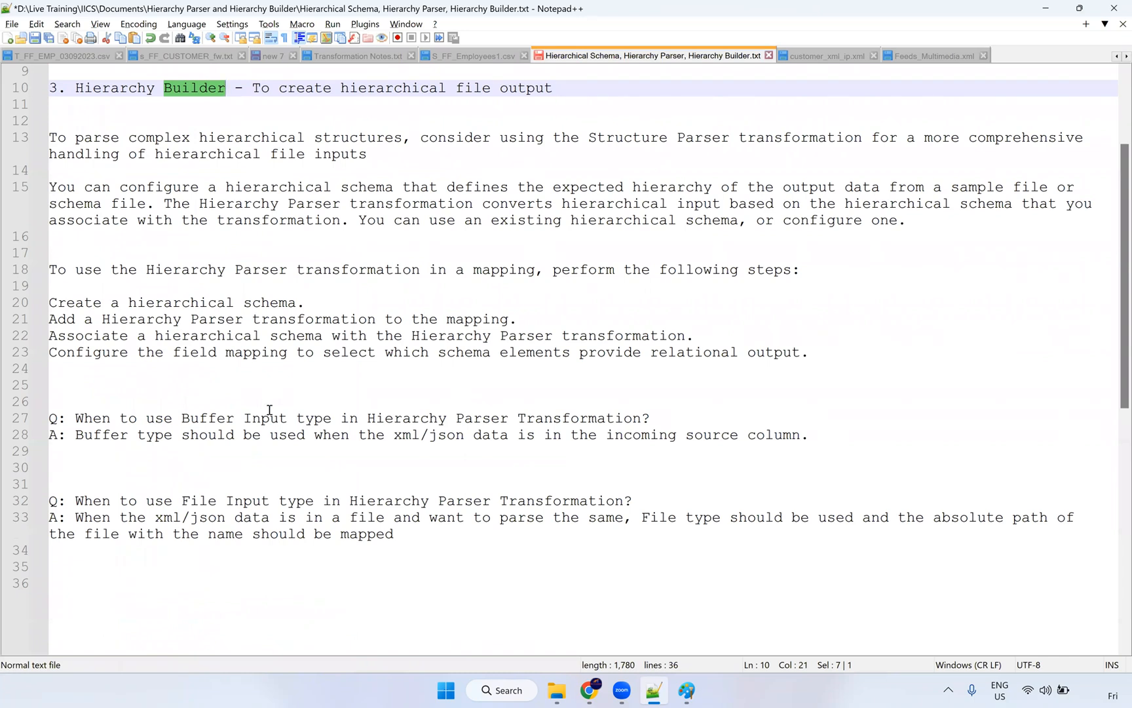
double_click(205, 419)
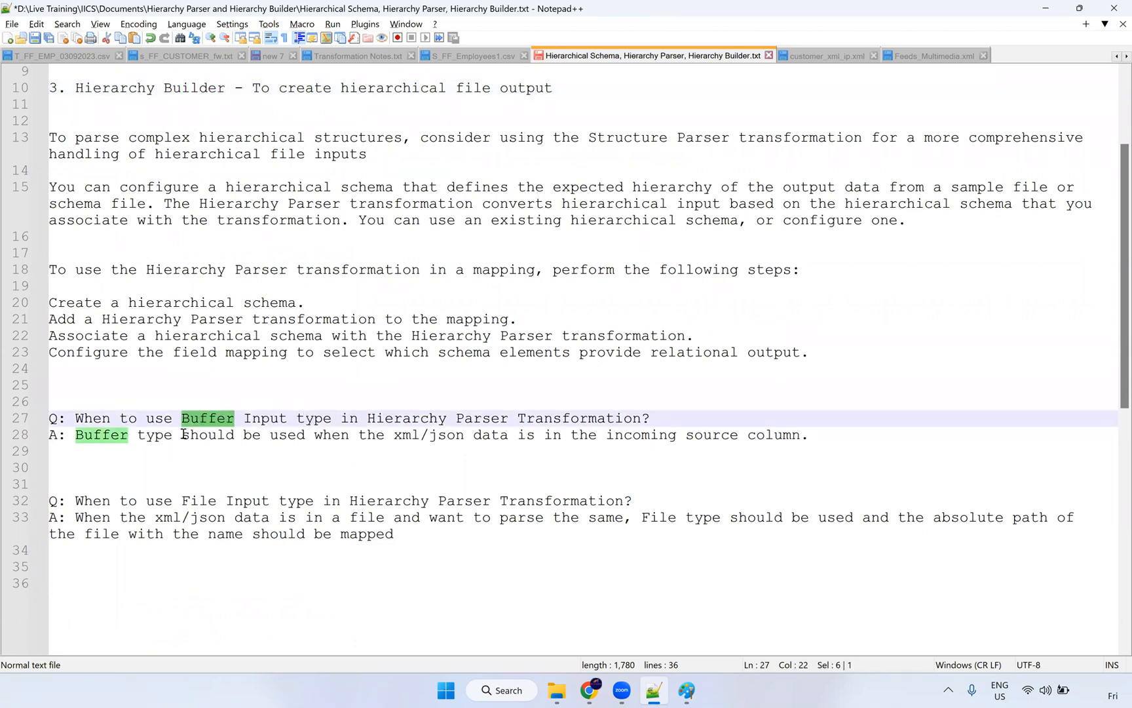
left_click_drag(310, 436, 811, 439)
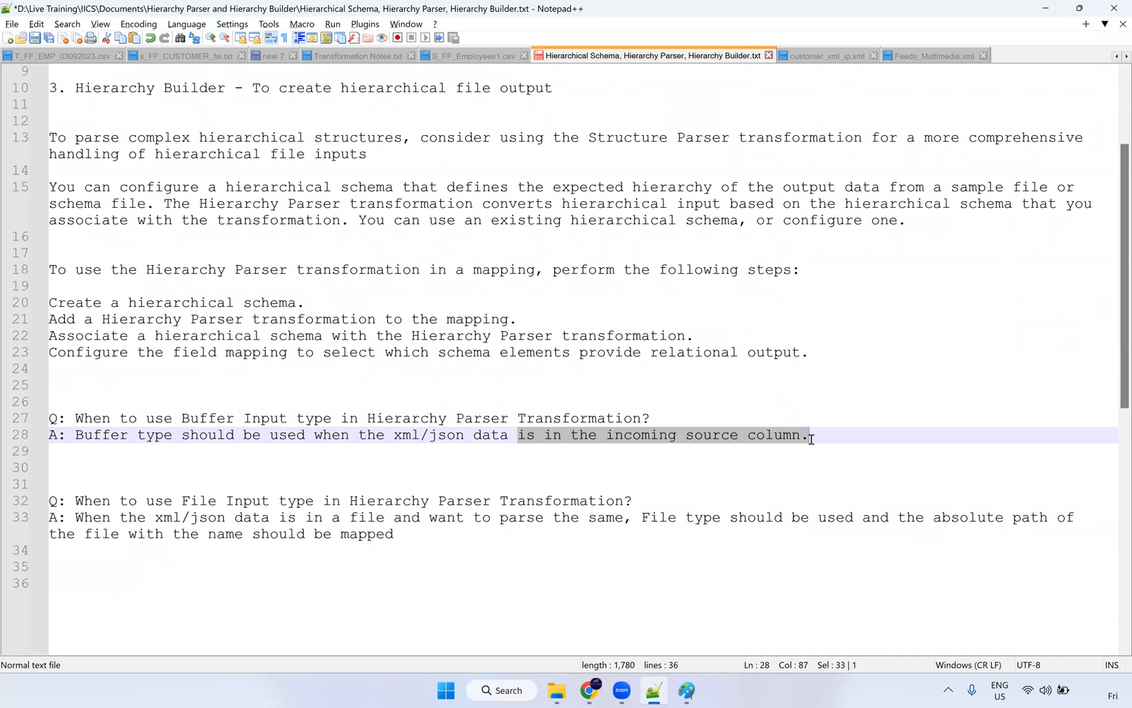
key("alt+Tab")
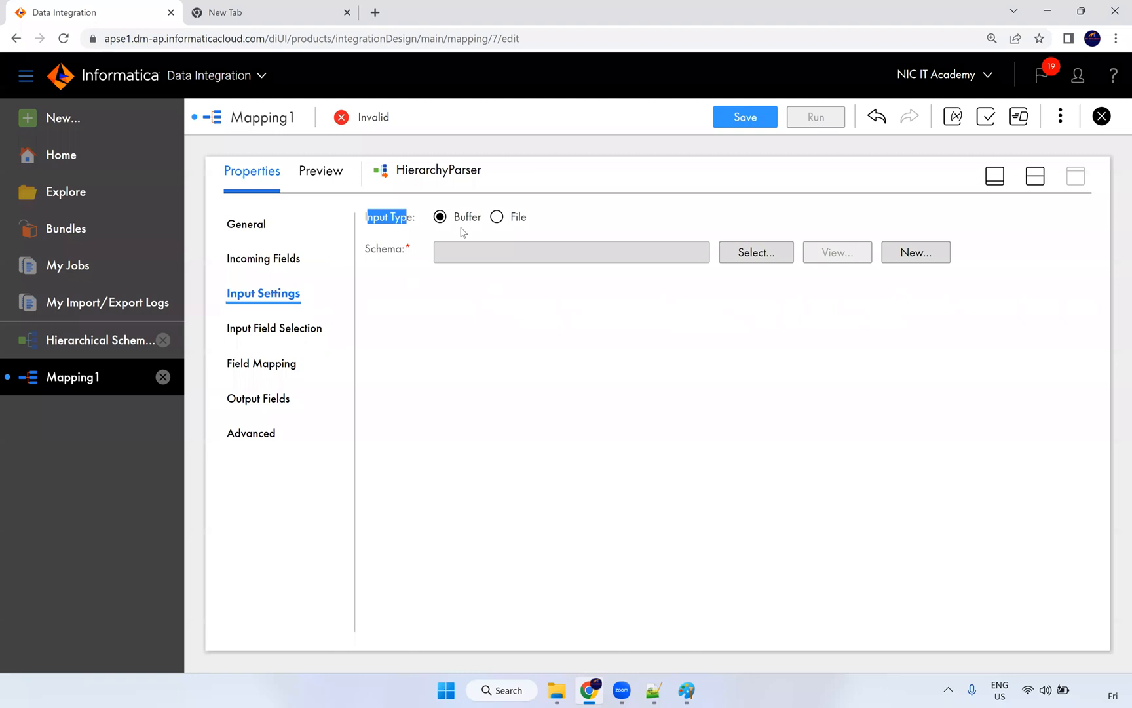
Step: Switch the parser input type to File and assign schema NiC IT Academy\Dev\Hierarchical Schema1 XML MM
left_click(496, 218)
left_click(734, 256)
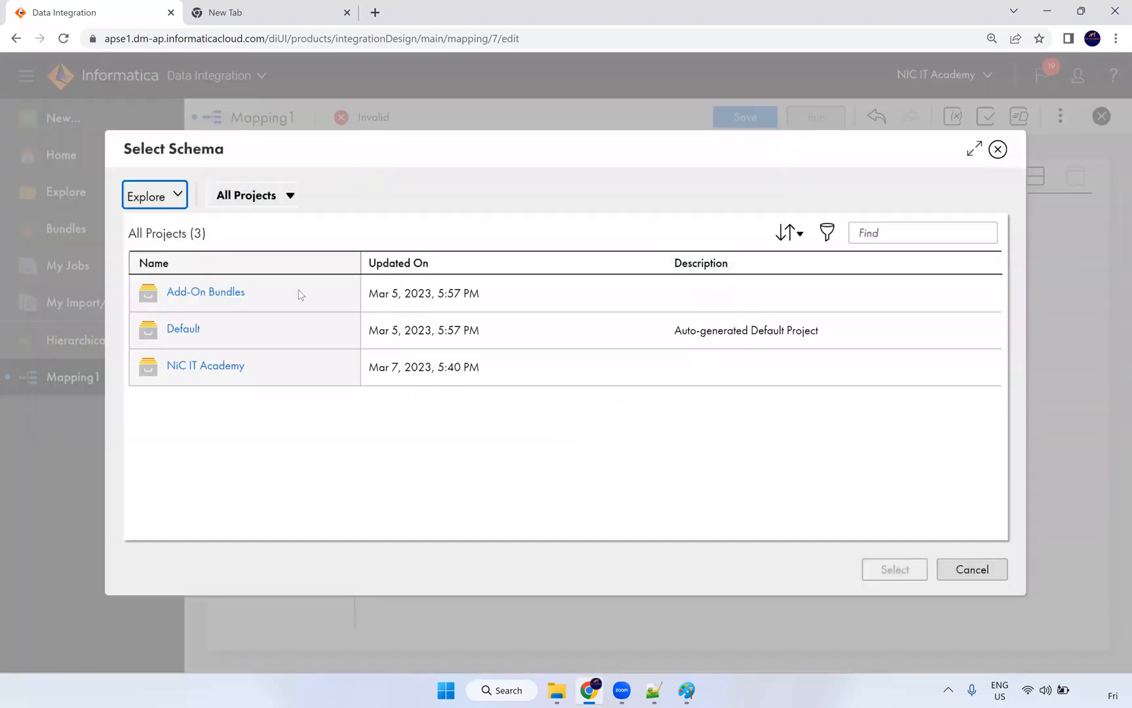
left_click(213, 367)
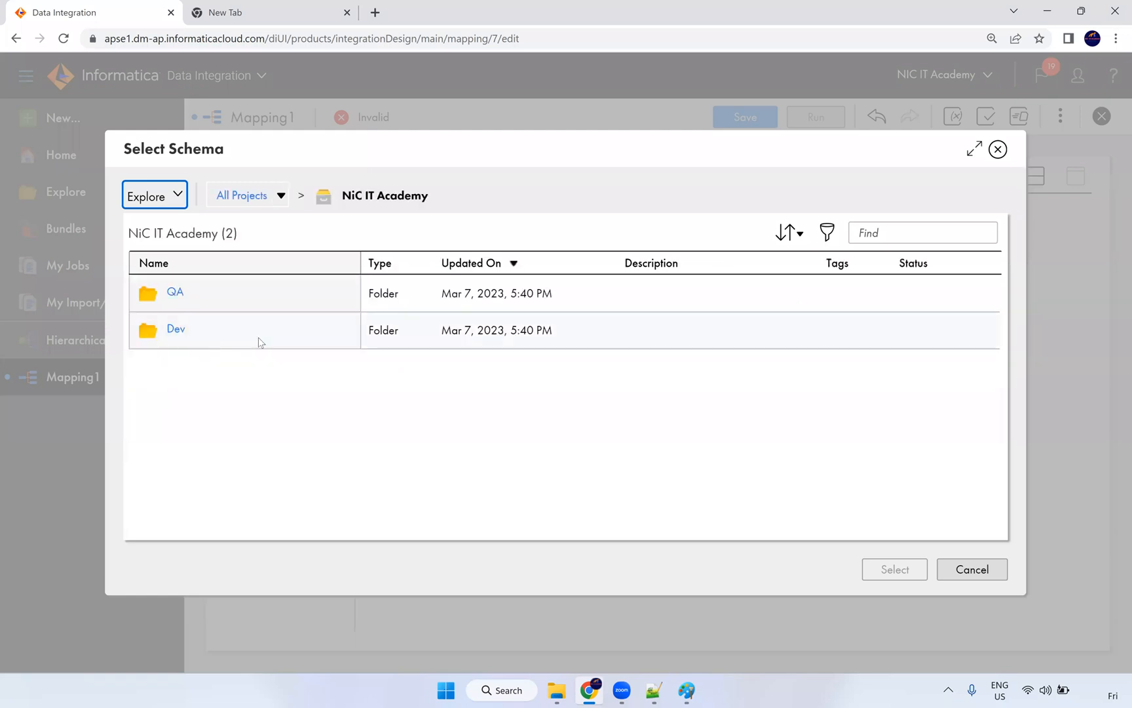
left_click(175, 330)
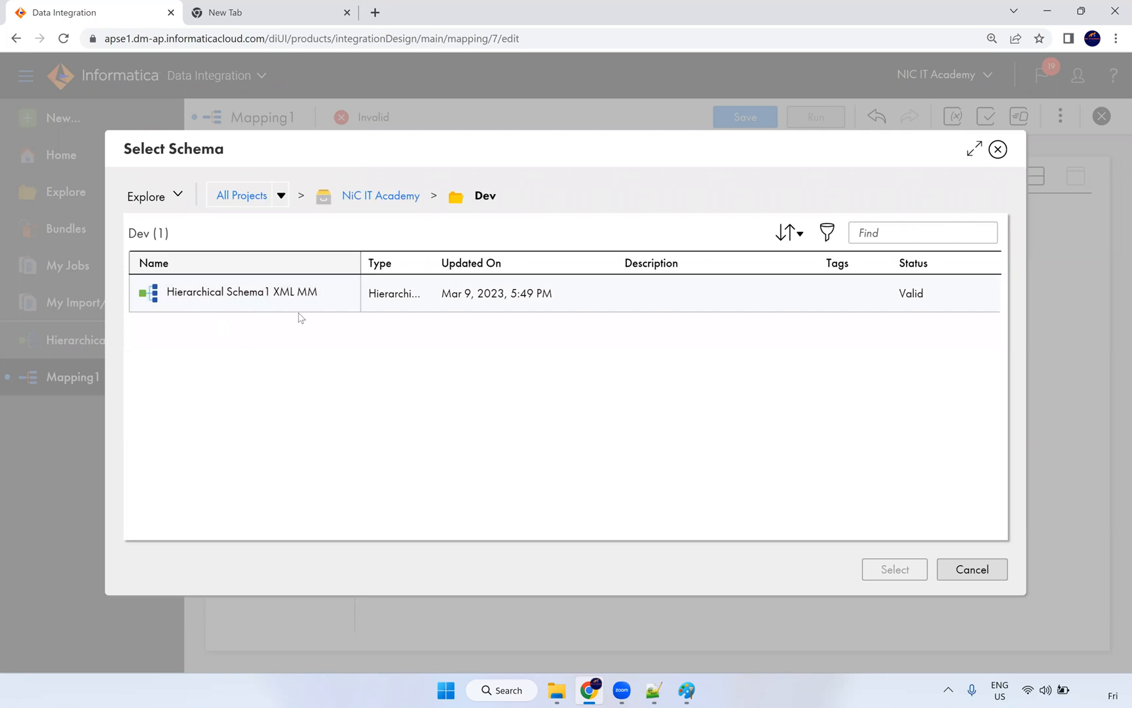
left_click(299, 305)
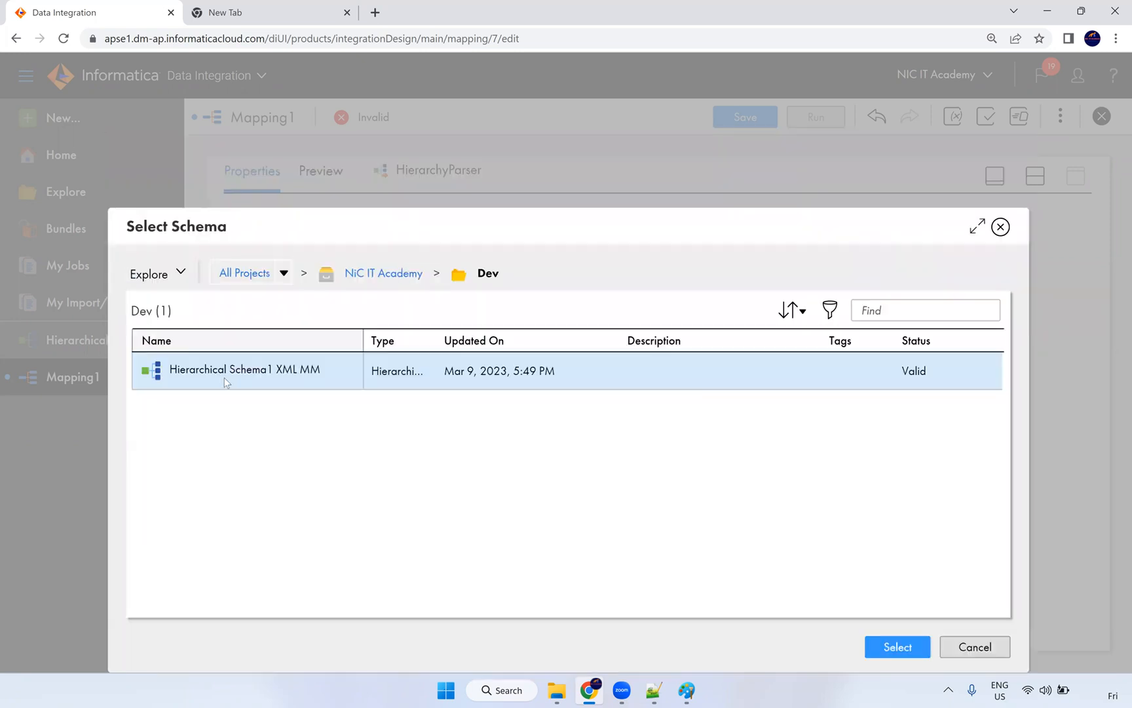
left_click(898, 647)
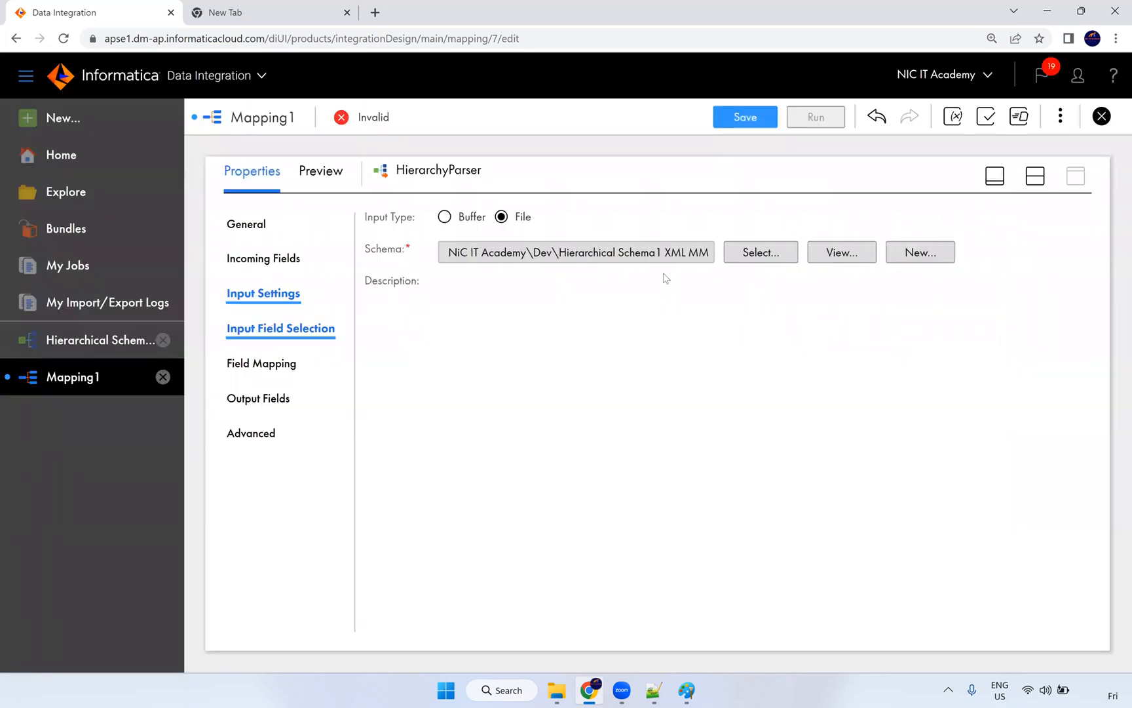
left_click(1036, 176)
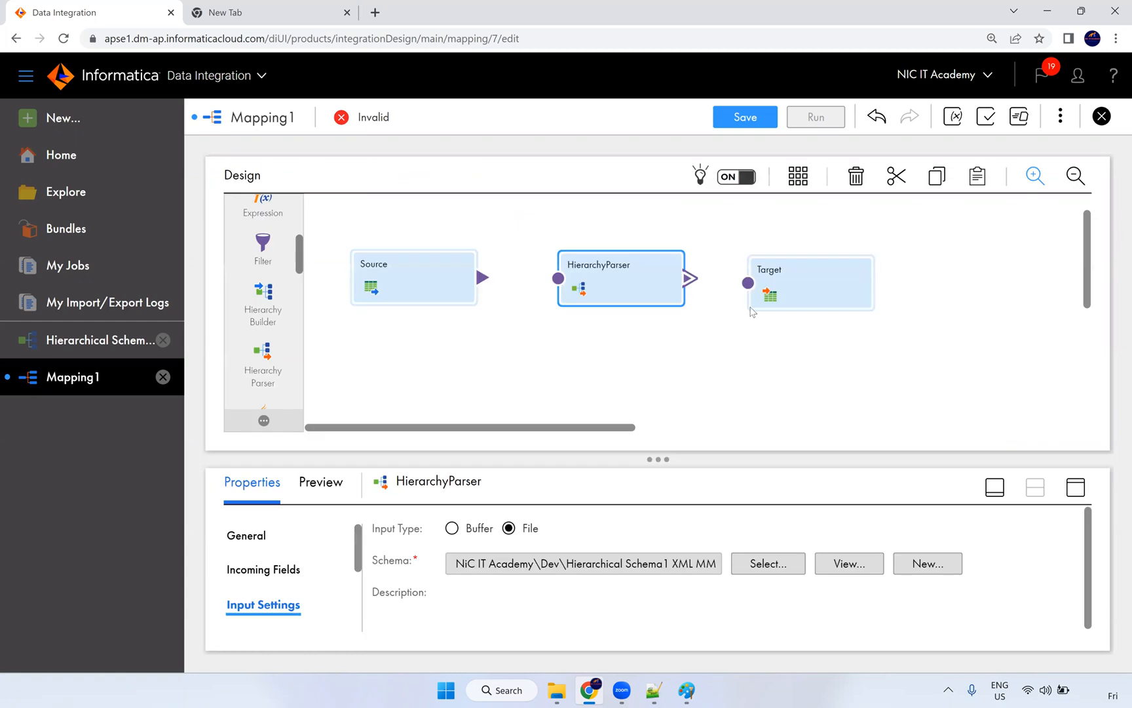
Step: Connect Source to HierarchyParser and confirm file_path (string, 255) arrives as an incoming field
mouse_move(519, 246)
left_mouse_down()
mouse_move(522, 329)
mouse_move(517, 291)
left_mouse_up()
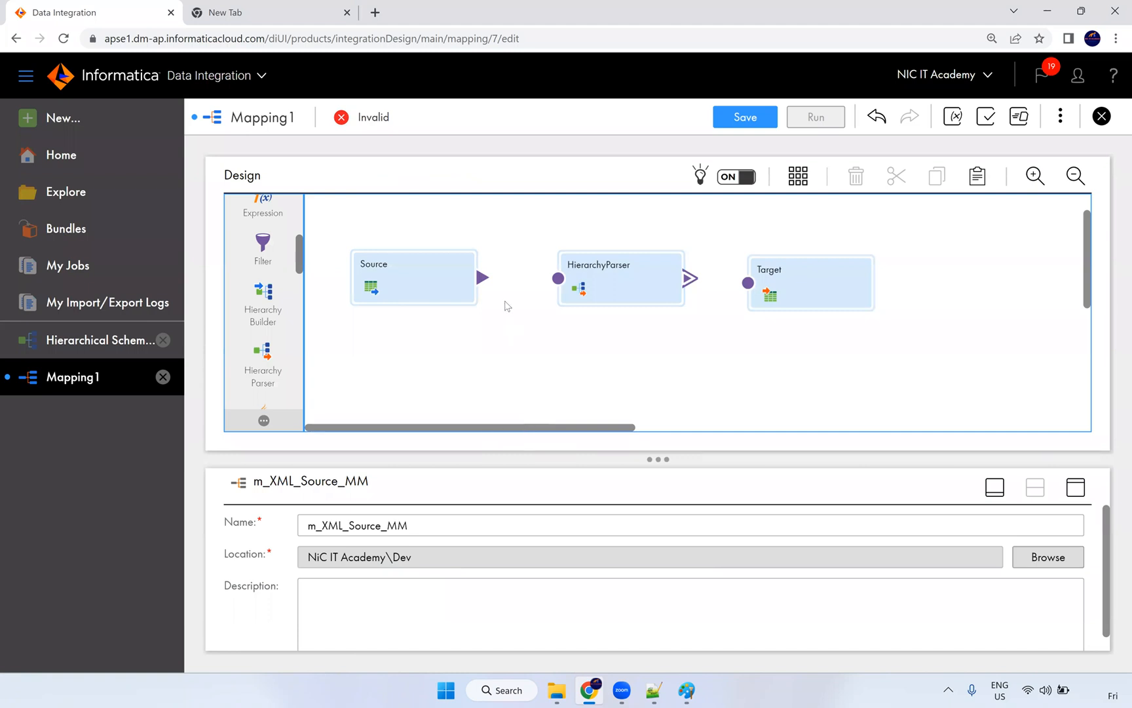
left_click_drag(532, 283, 558, 278)
left_click_drag(771, 292, 827, 286)
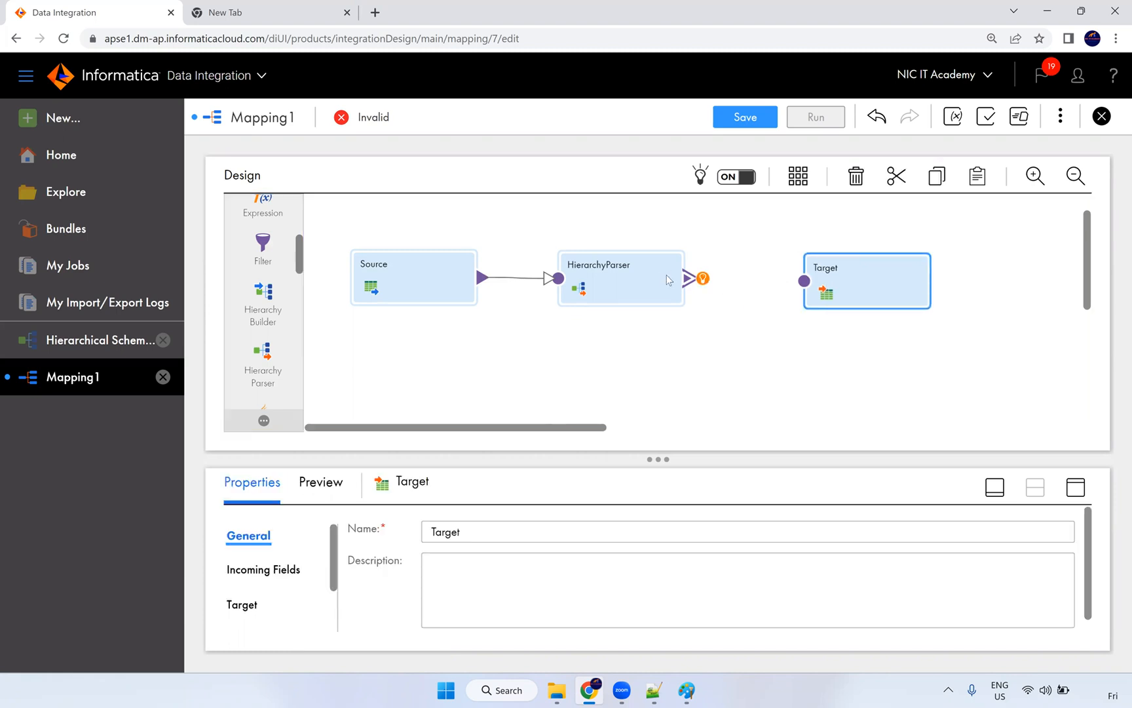
left_click(668, 282)
left_click(1077, 488)
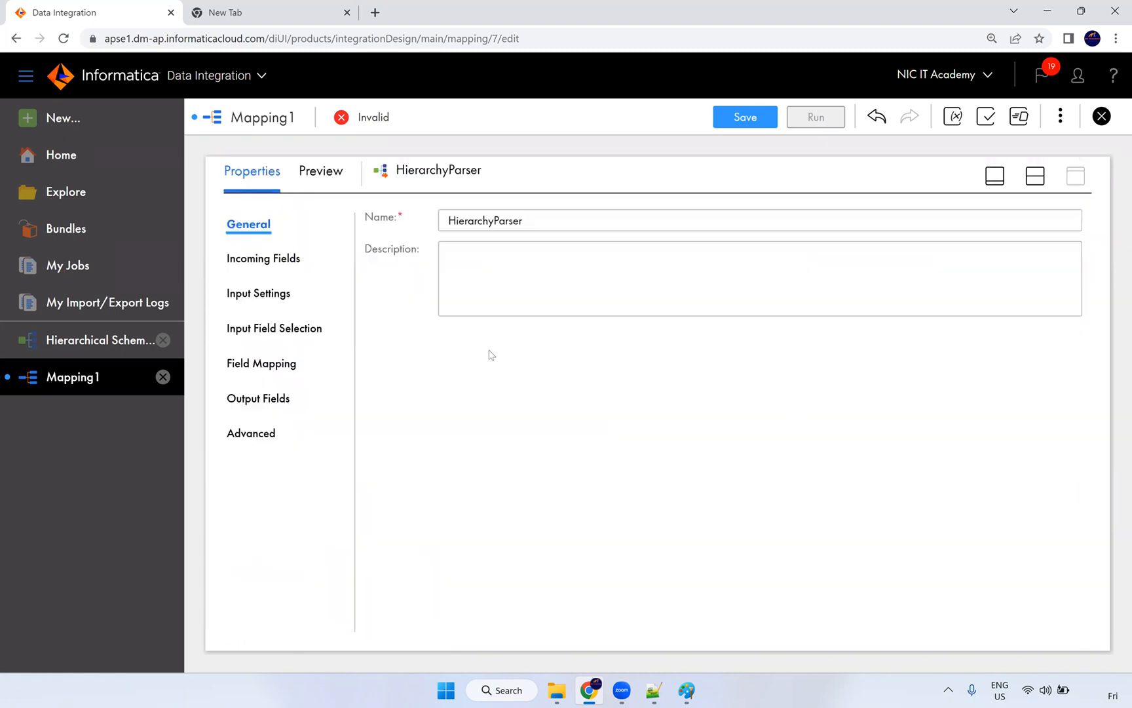
left_click(289, 298)
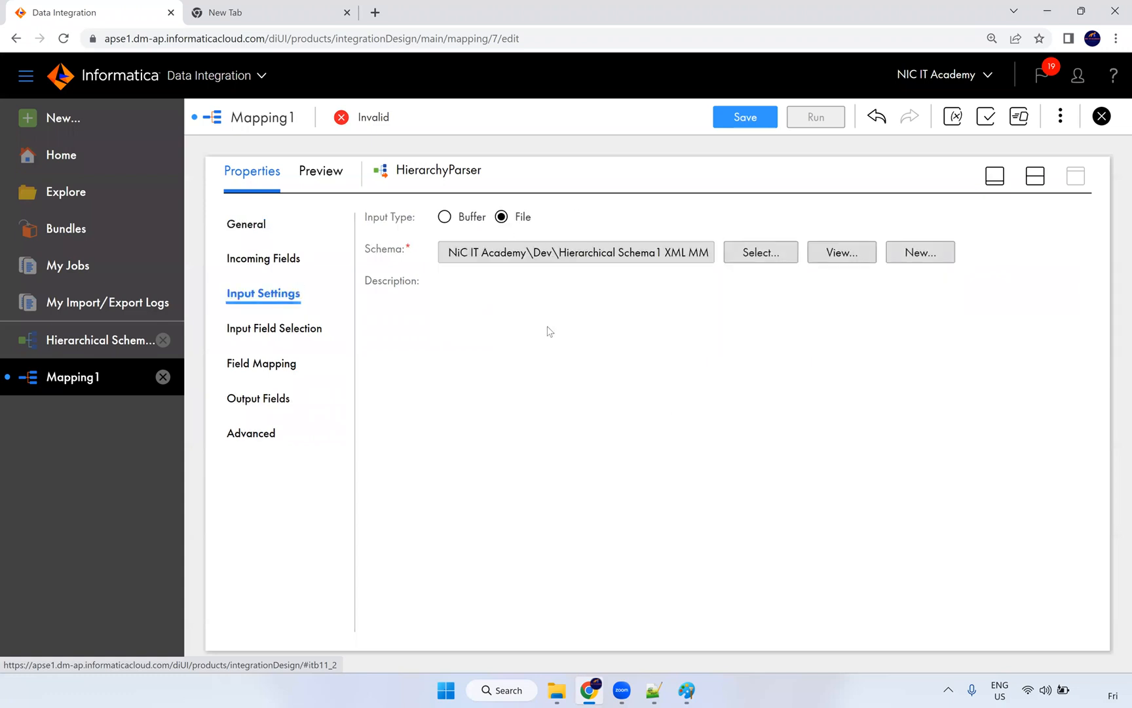
left_click(284, 259)
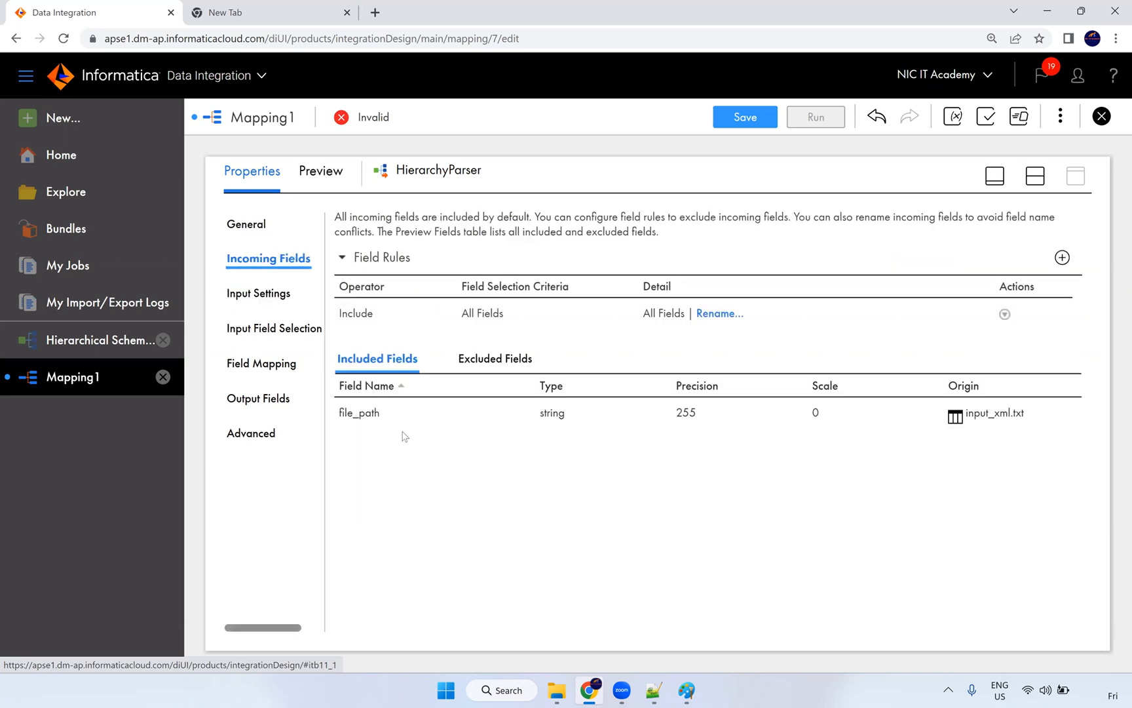
Step: Assign file_path to the schema's Input field, then view Field Mapping showing root with 0 of 31 mapped
left_click(288, 332)
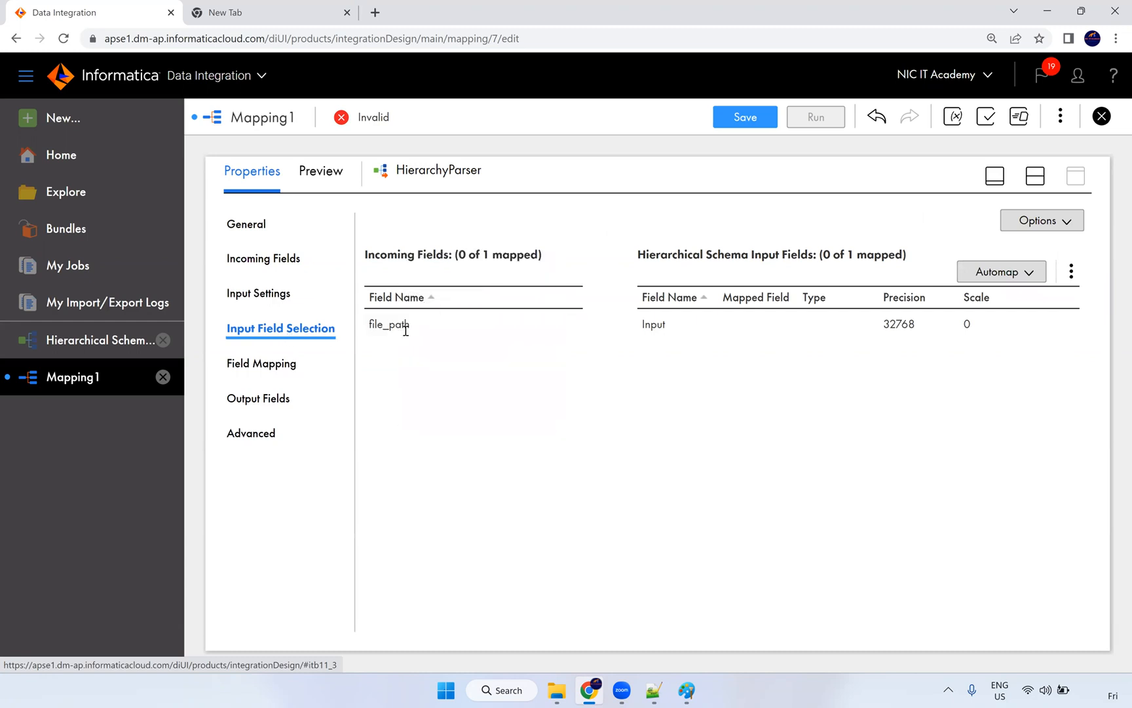
mouse_move(378, 323)
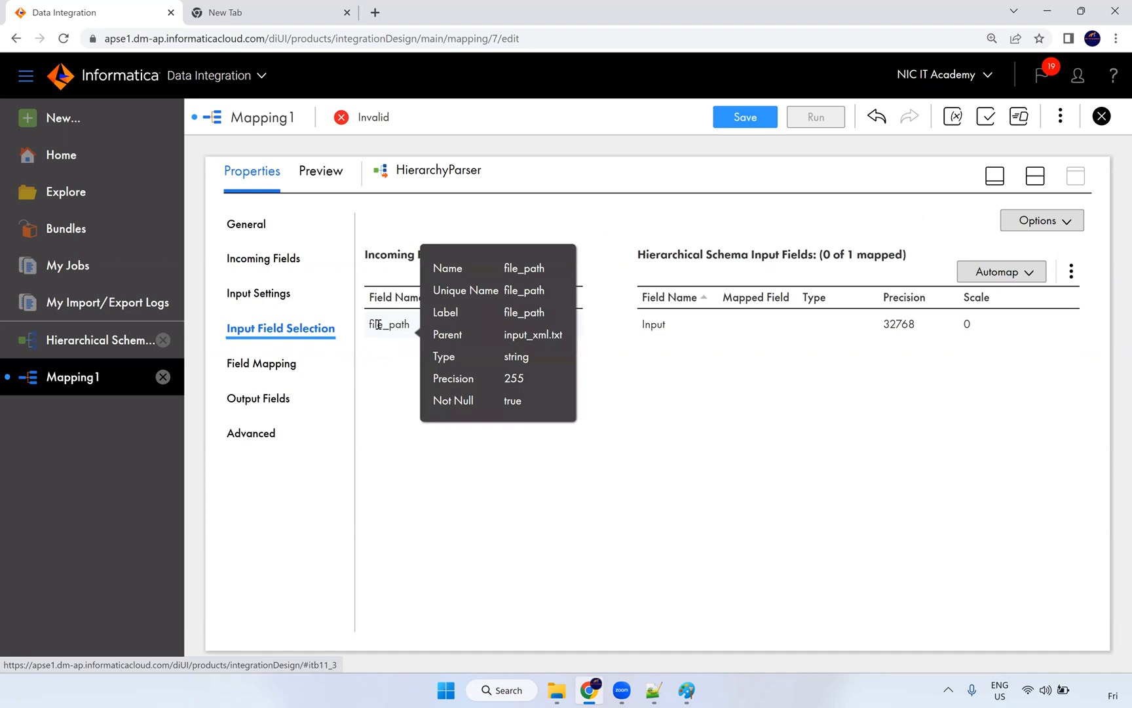
left_click_drag(345, 335, 228, 222)
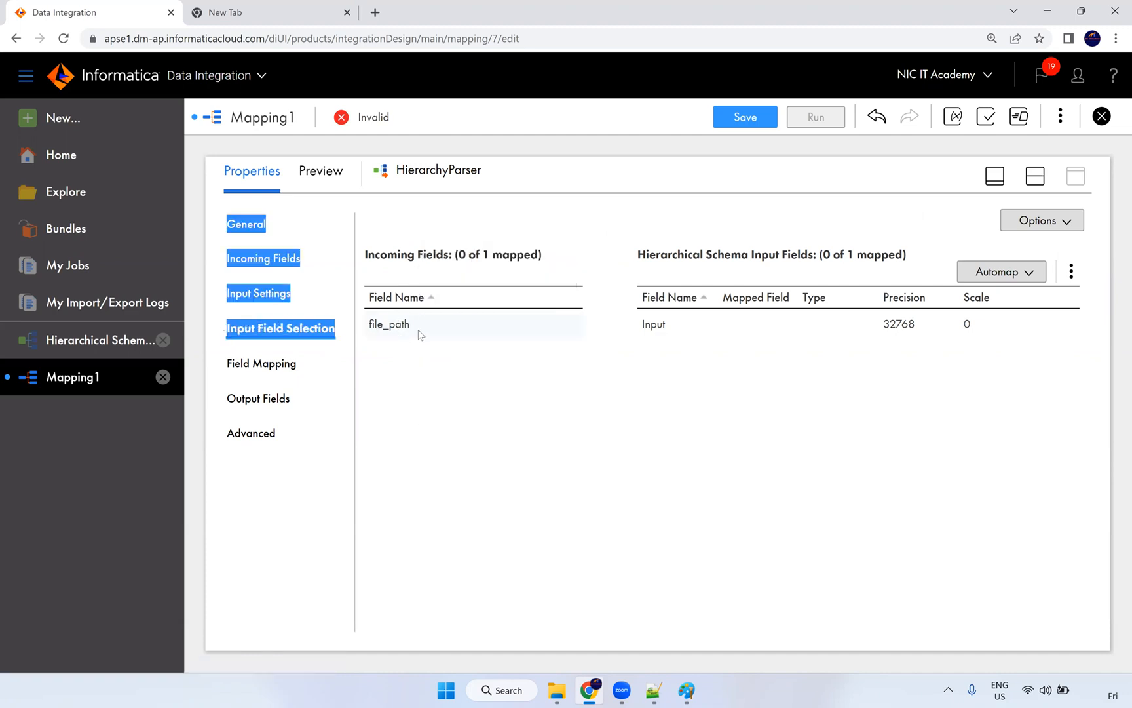
left_click_drag(416, 331, 760, 319)
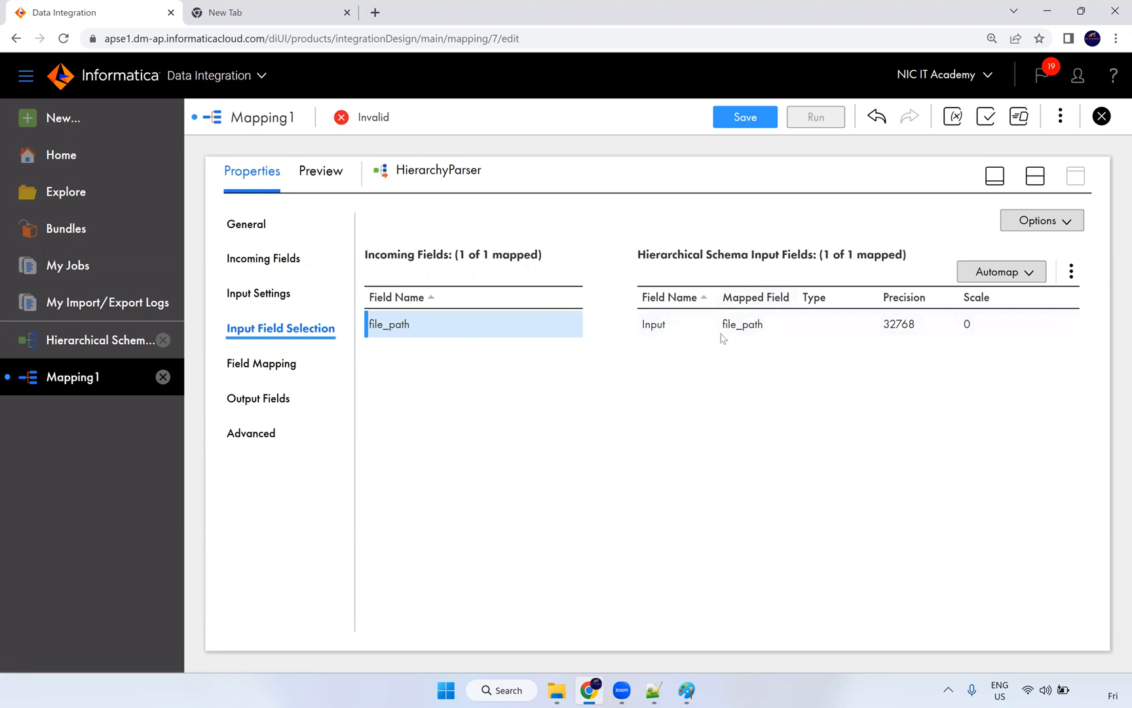
left_click(288, 366)
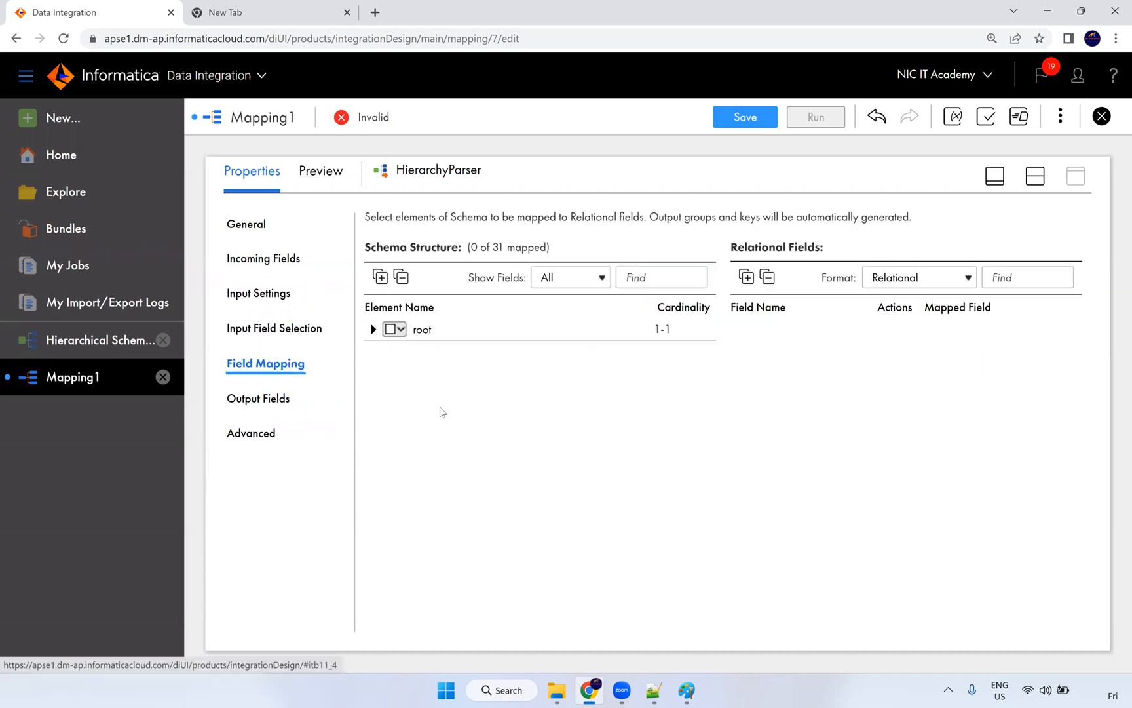
Step: Map all descendants of root, yielding 35 output fields across root, feeds and multiMedia
left_click(373, 332)
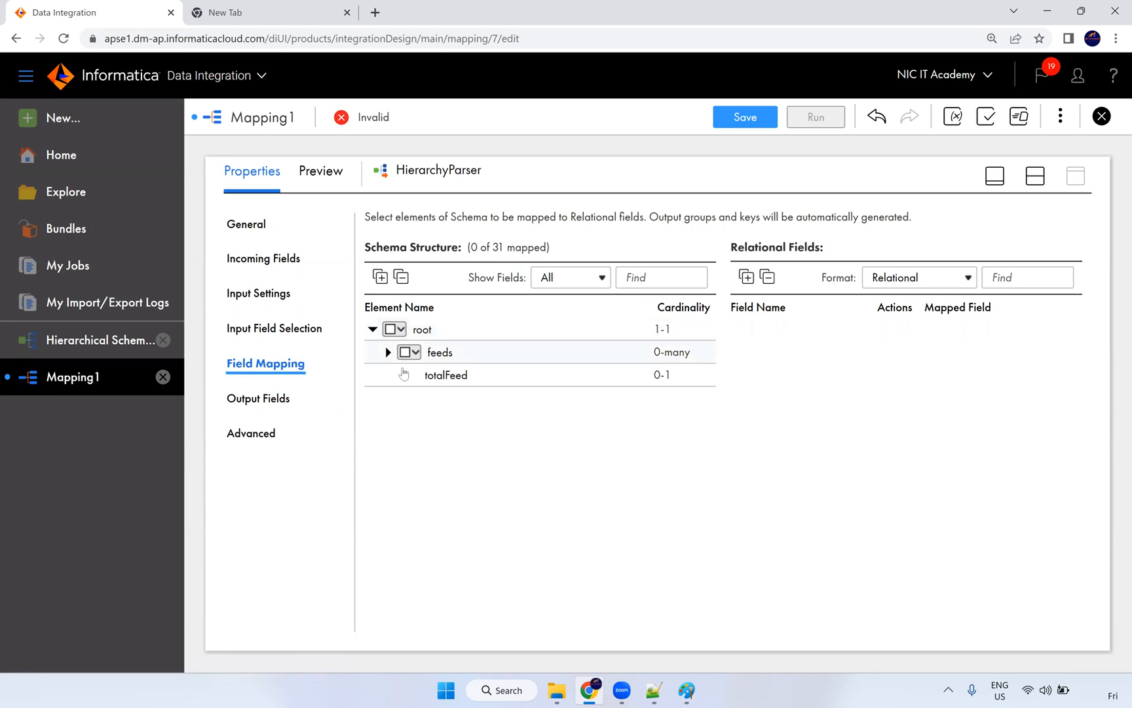
left_click(388, 353)
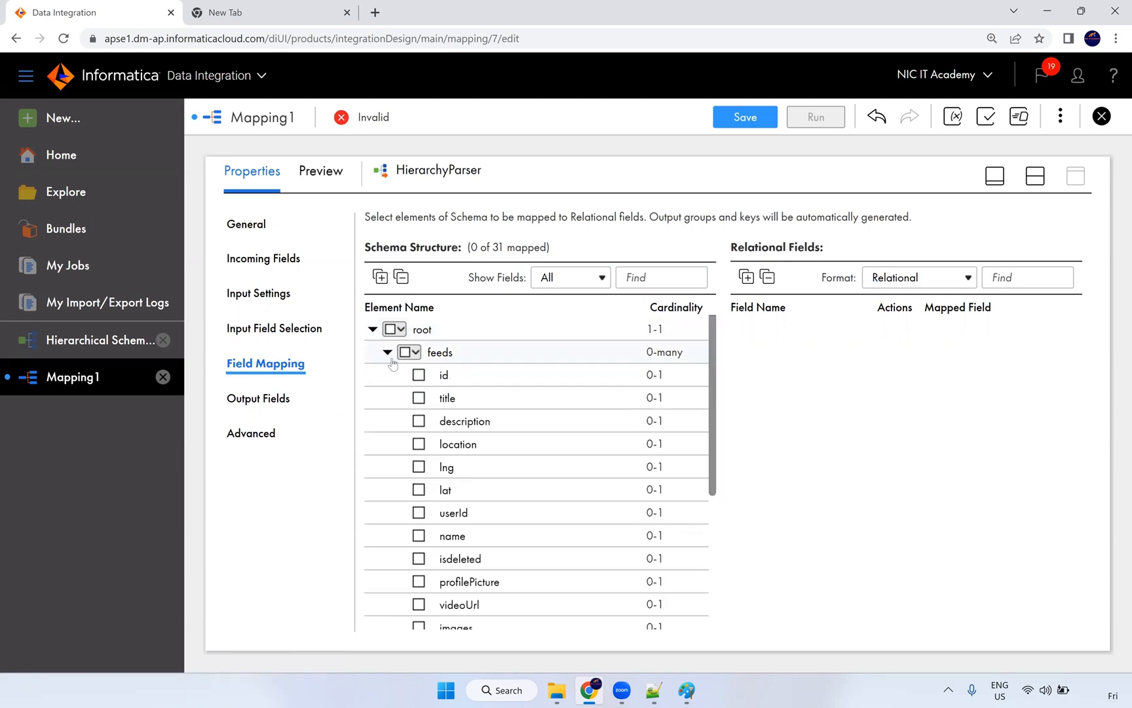
scroll(557, 393, "down", 3)
scroll(541, 456, "down", 1)
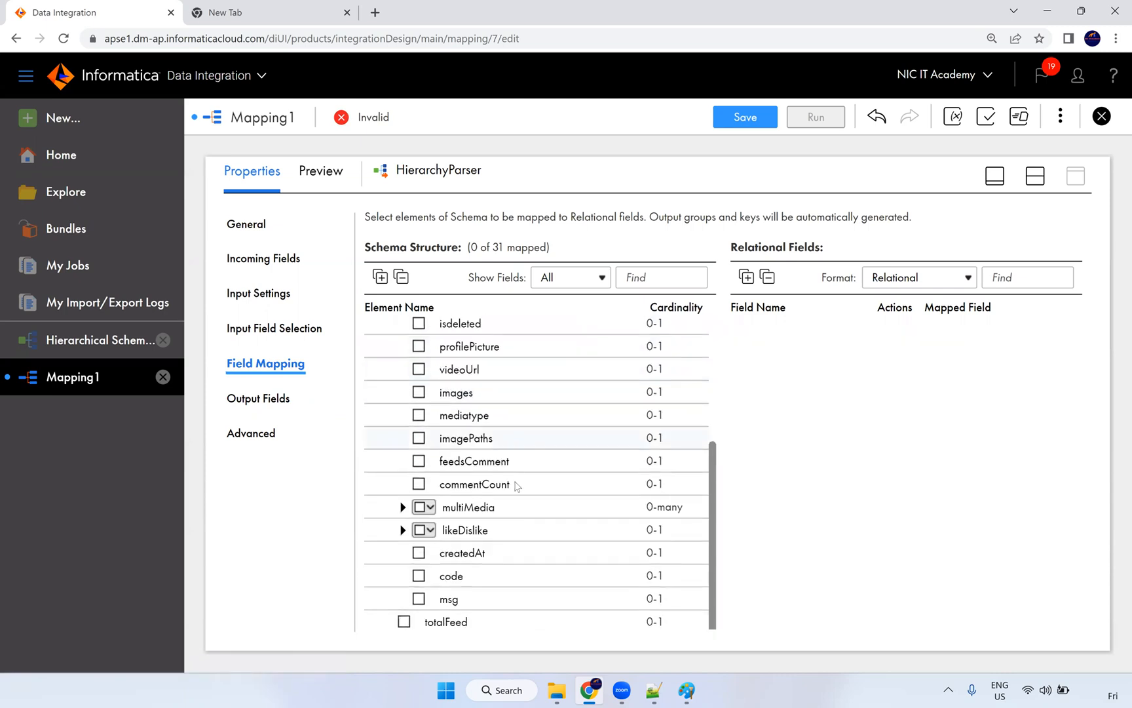
scroll(533, 499, "up", 5)
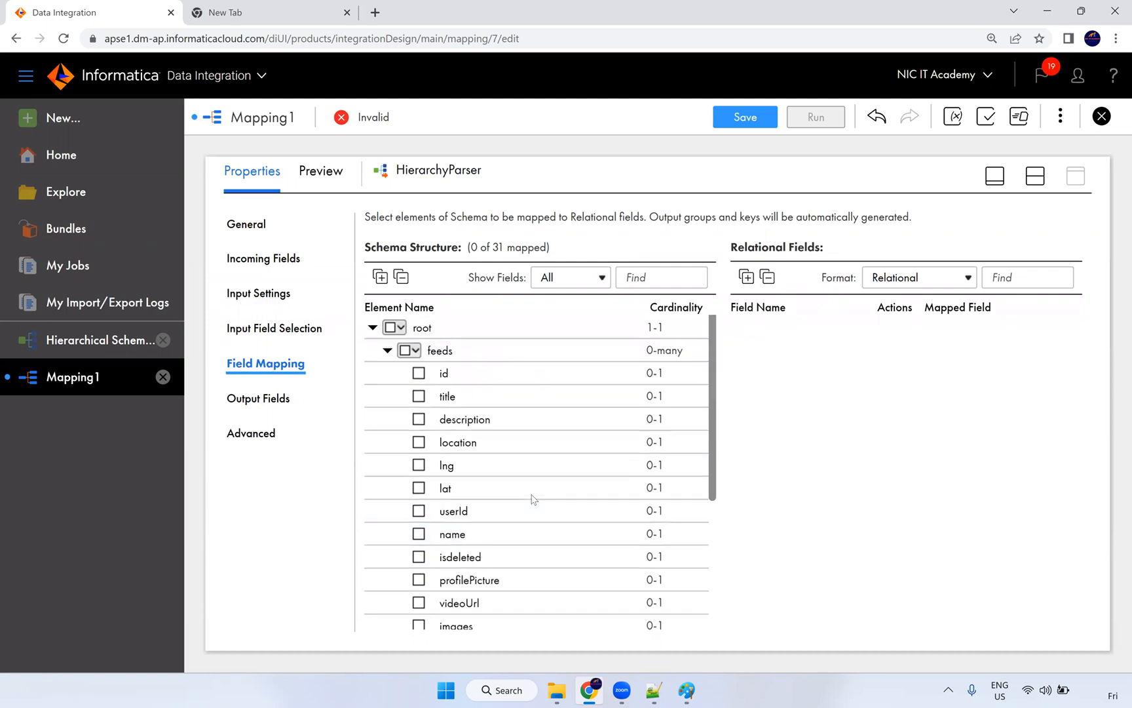
left_click(397, 330)
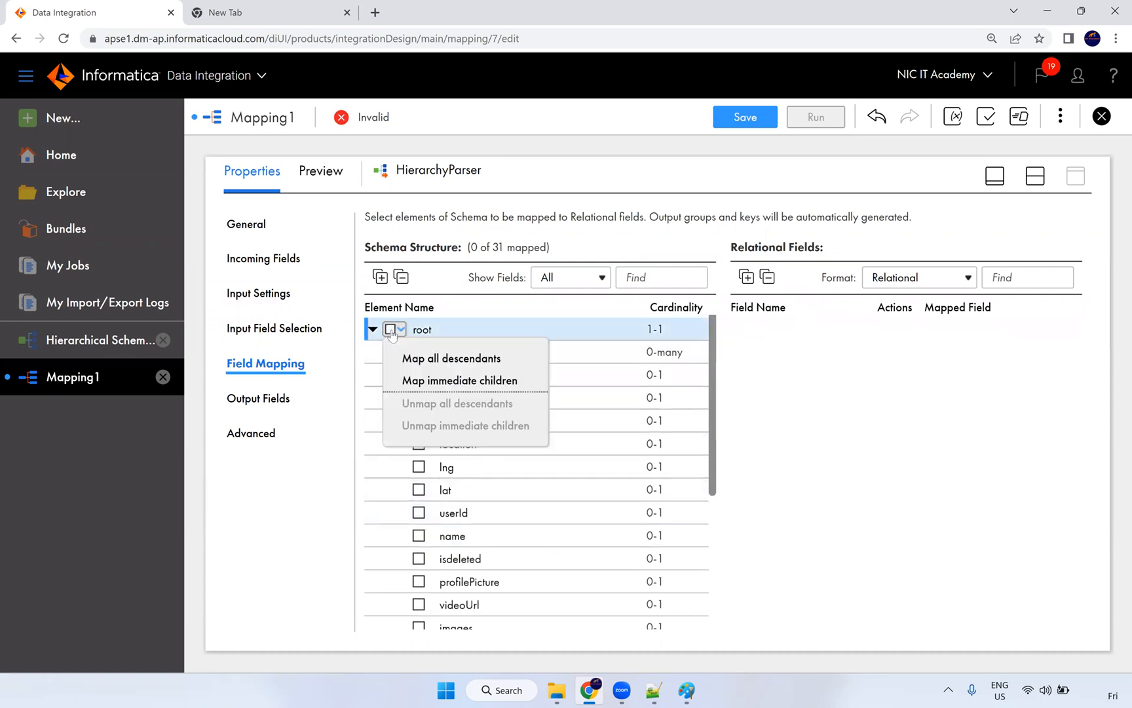
left_click(431, 365)
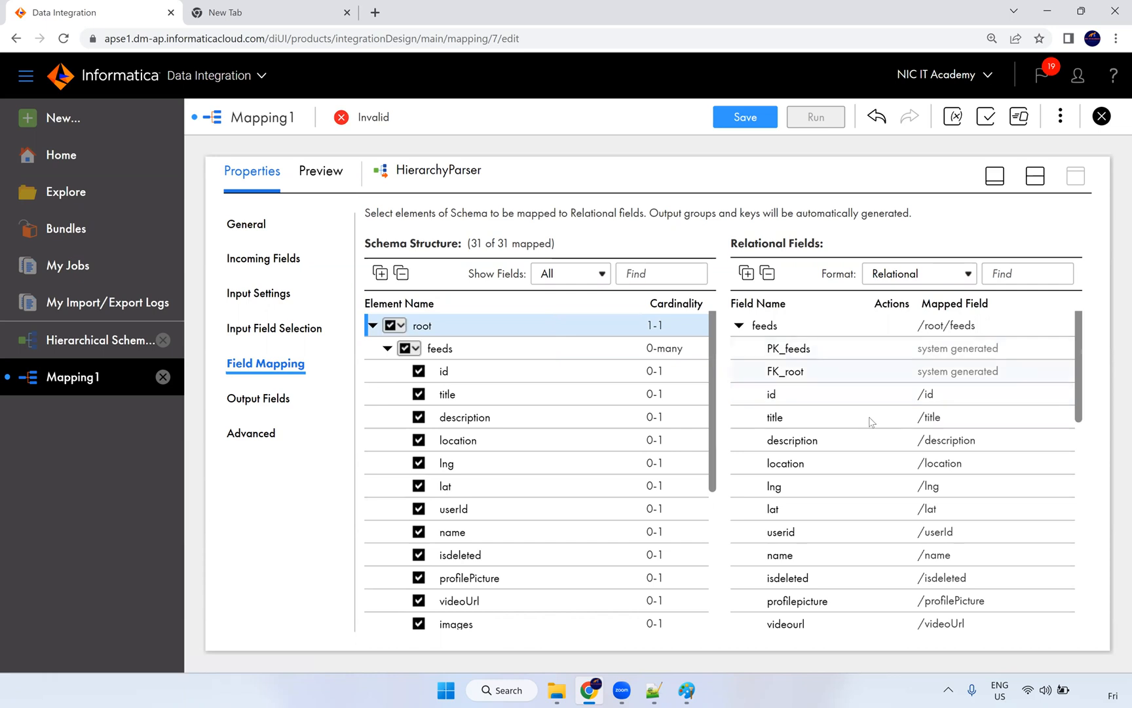
scroll(886, 466, "down", 5)
scroll(887, 466, "down", 3)
scroll(886, 472, "up", 10)
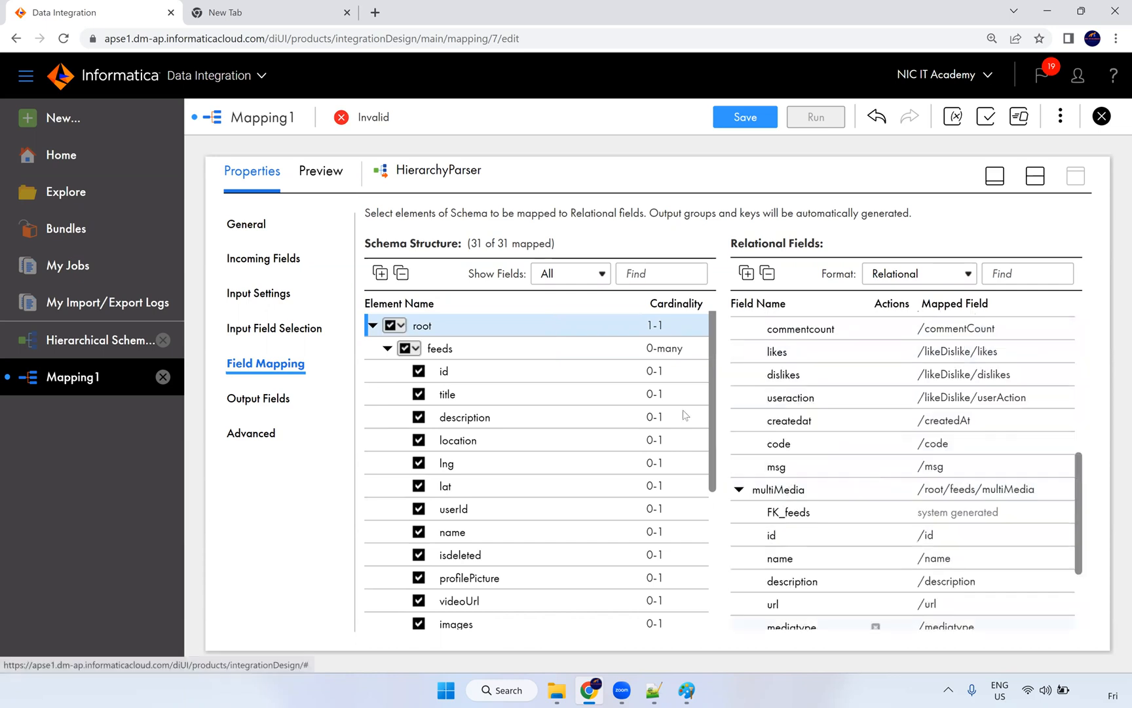
left_click(280, 401)
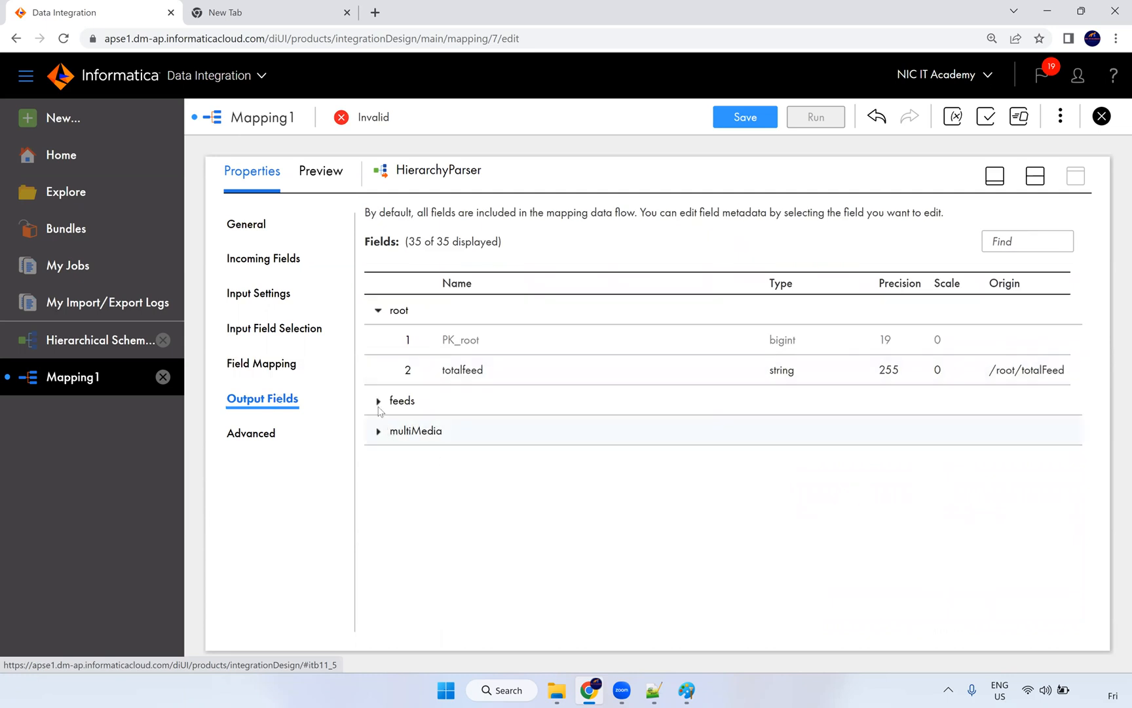
Step: Inspect the feeds and multiMedia output groups, then restore the design canvas above the properties
left_click(379, 401)
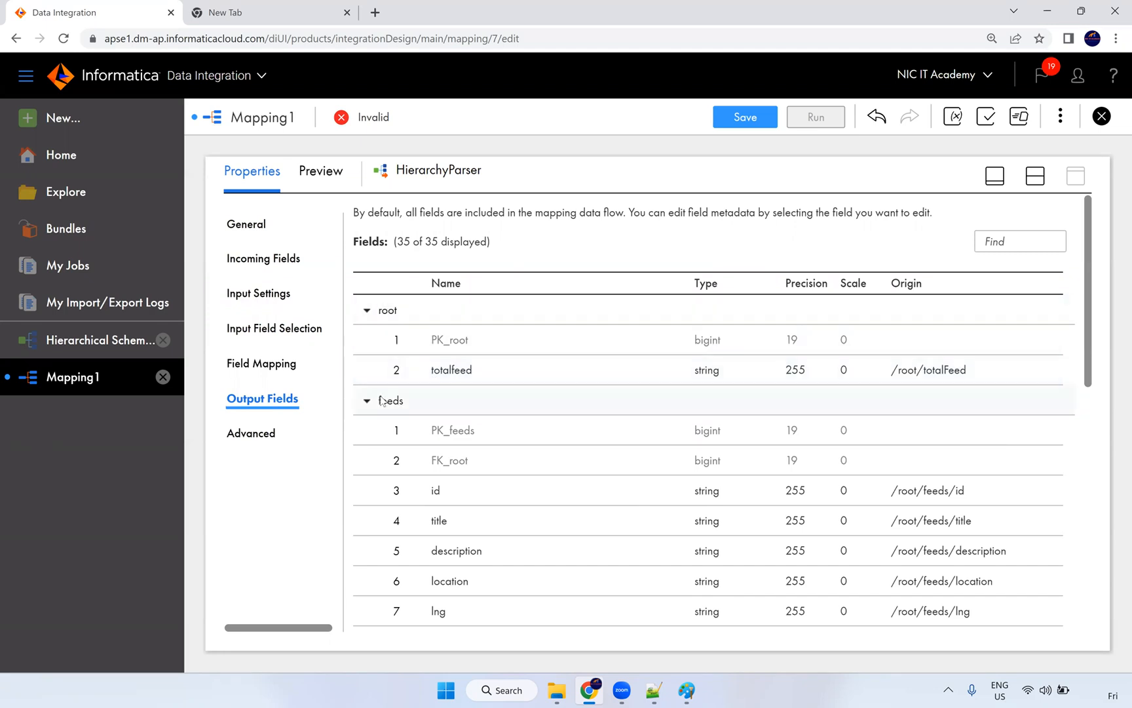
scroll(382, 401, "down", 2)
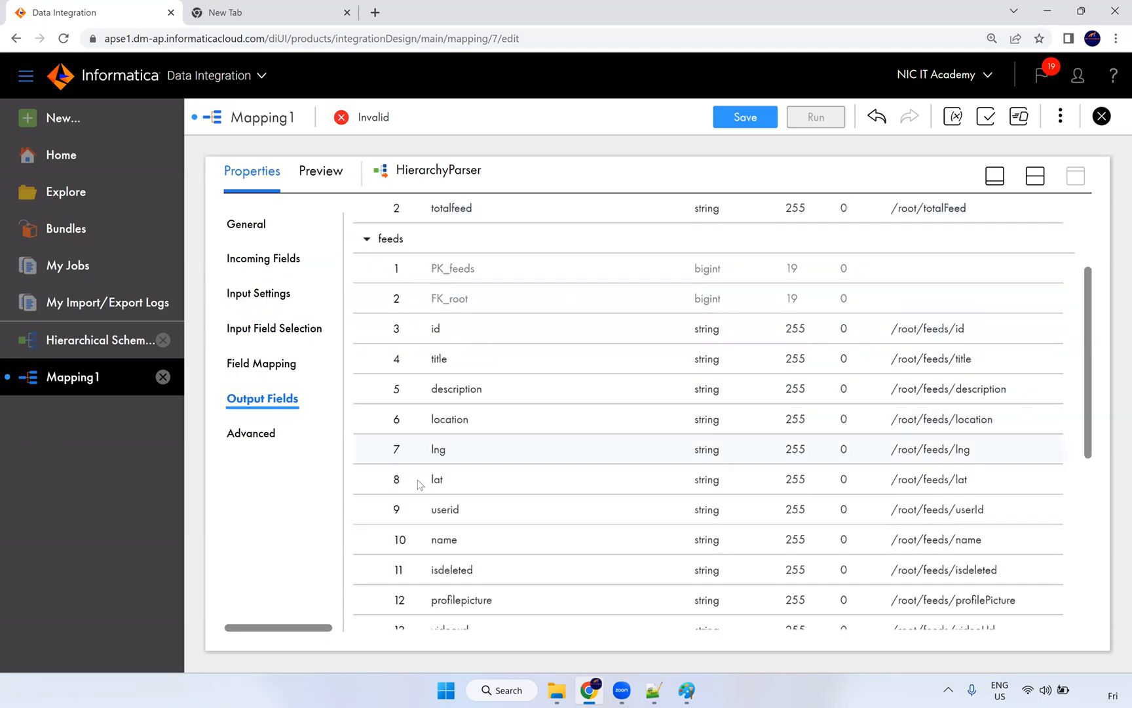
scroll(420, 484, "down", 5)
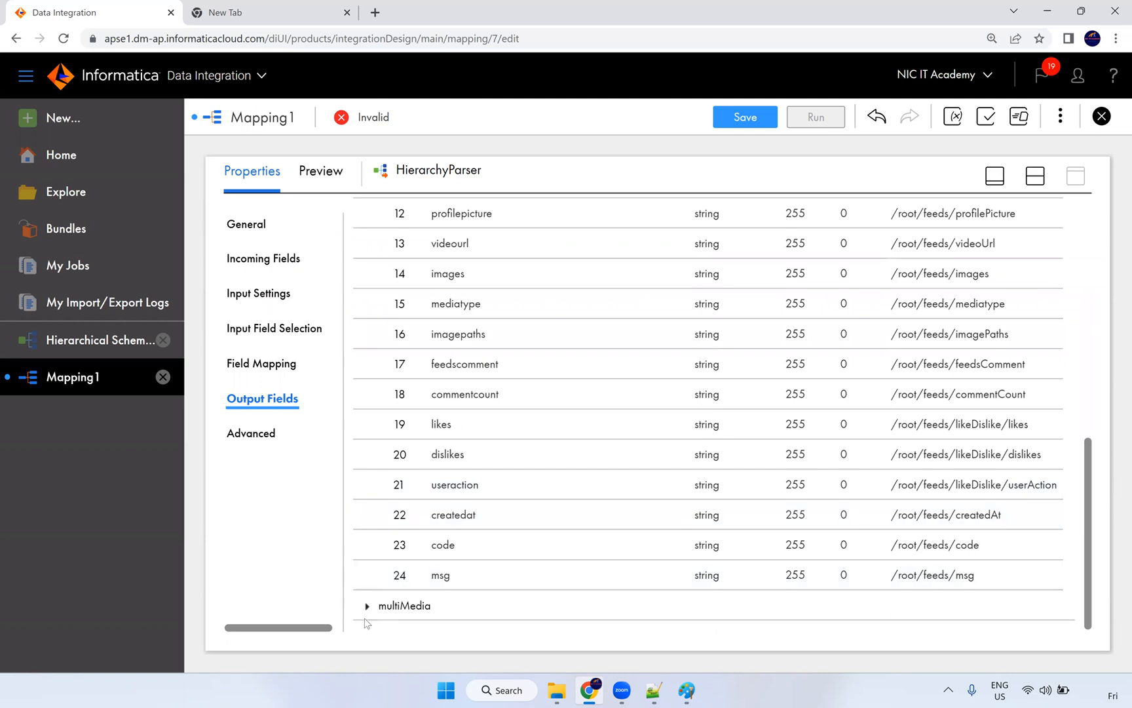
left_click(367, 606)
scroll(437, 441, "down", 3)
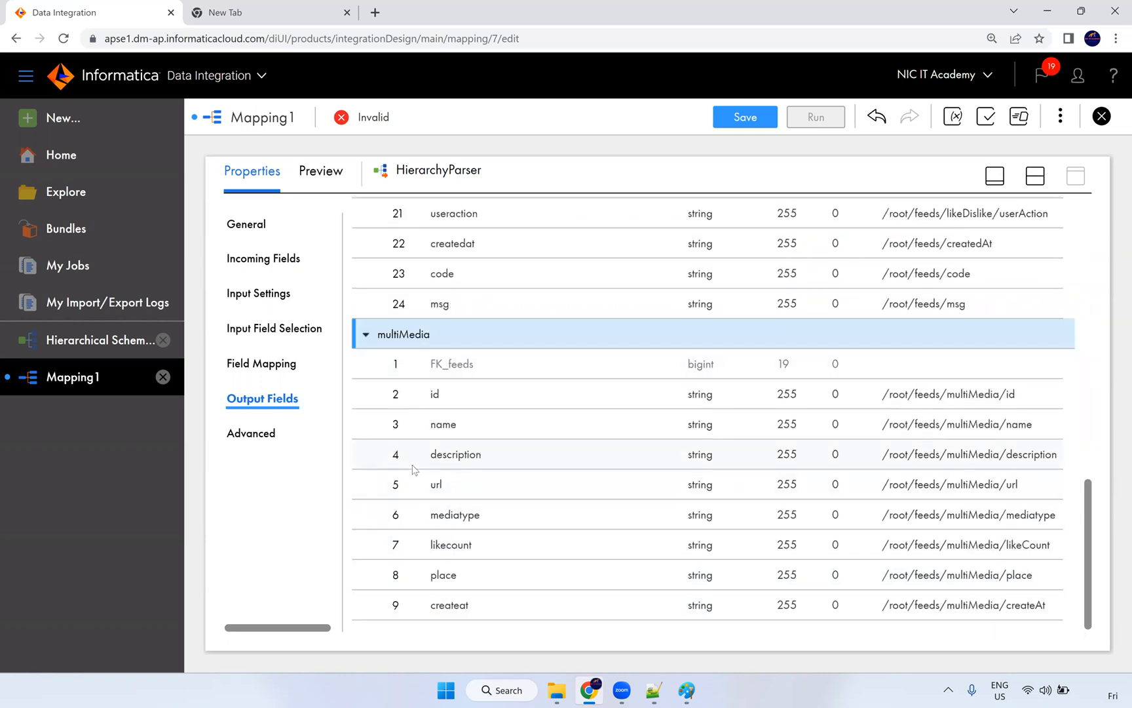
scroll(412, 470, "up", 10)
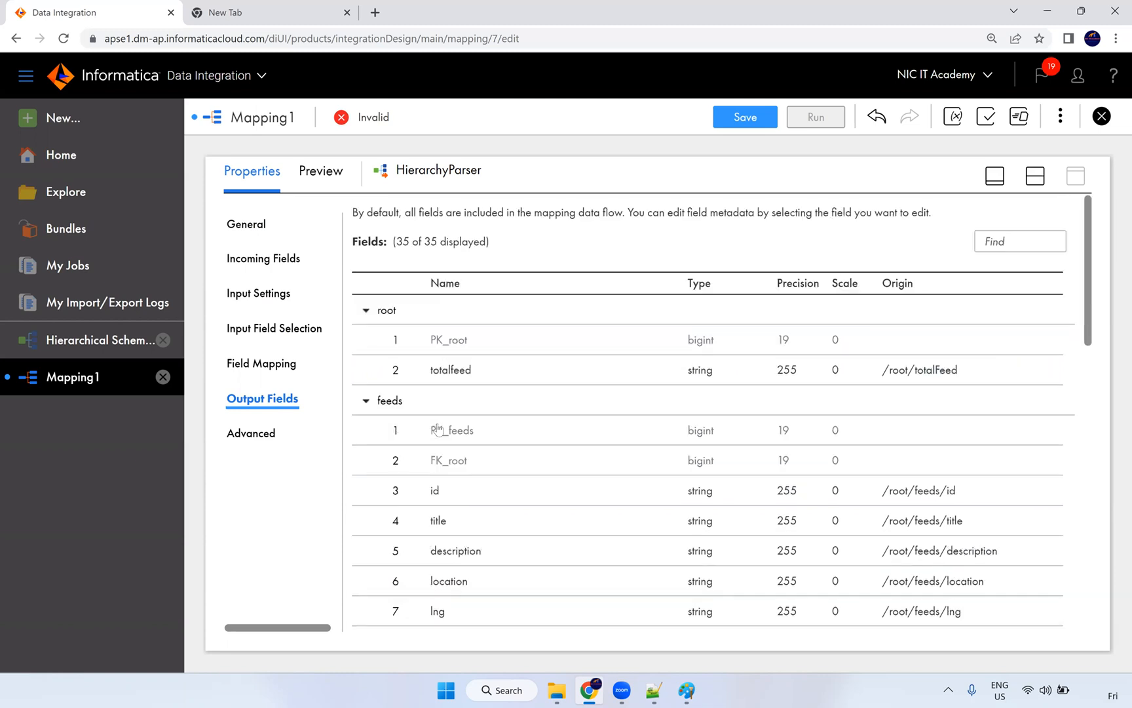
left_click(365, 401)
left_click(366, 432)
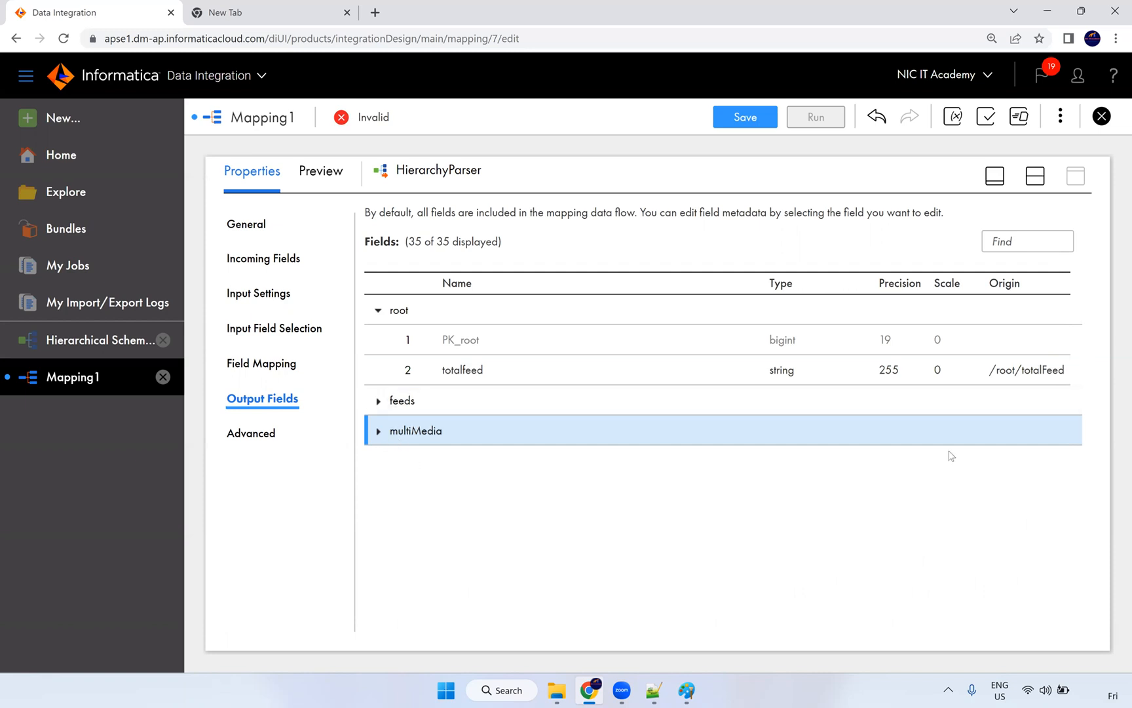
left_click(1030, 183)
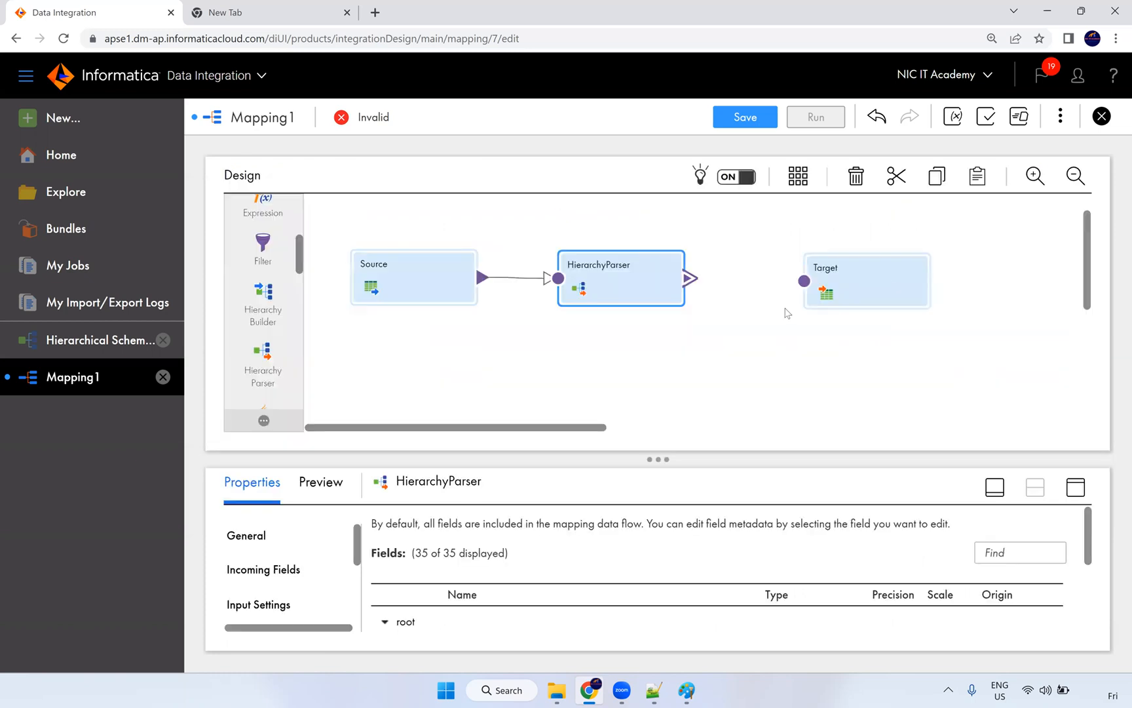
Step: Try linking HierarchyParser to Target and let the unresponsive page recover
left_click_drag(707, 283, 801, 282)
left_click_drag(581, 427, 598, 427)
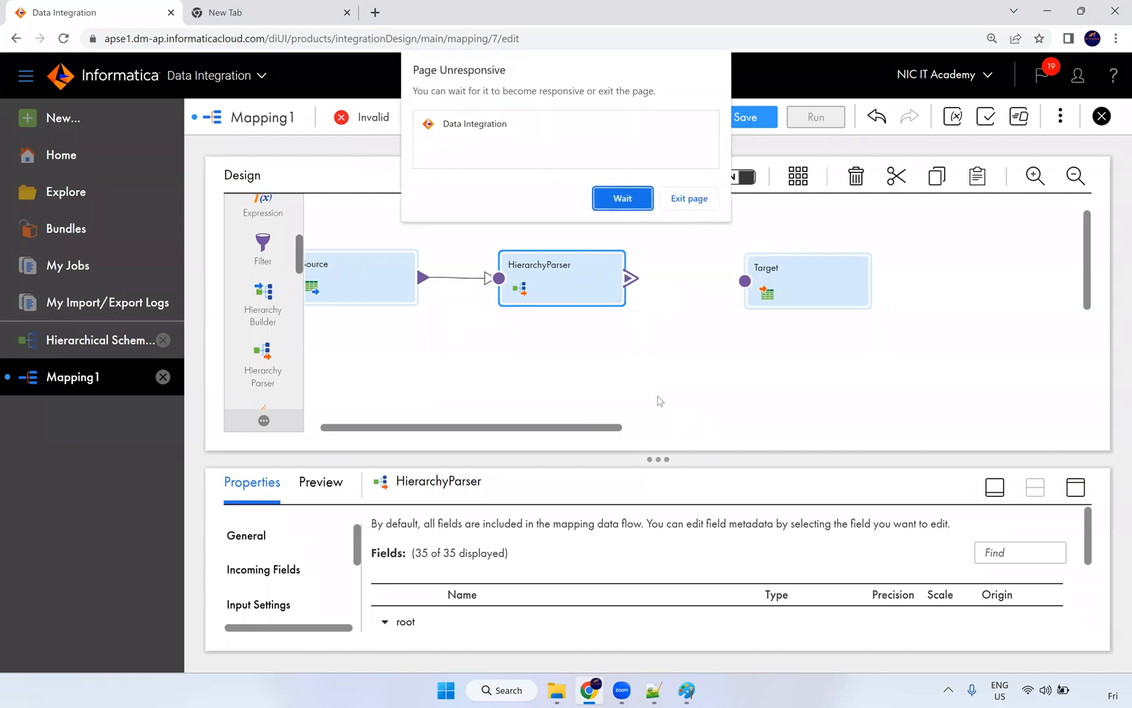
left_click(622, 198)
left_click(623, 199)
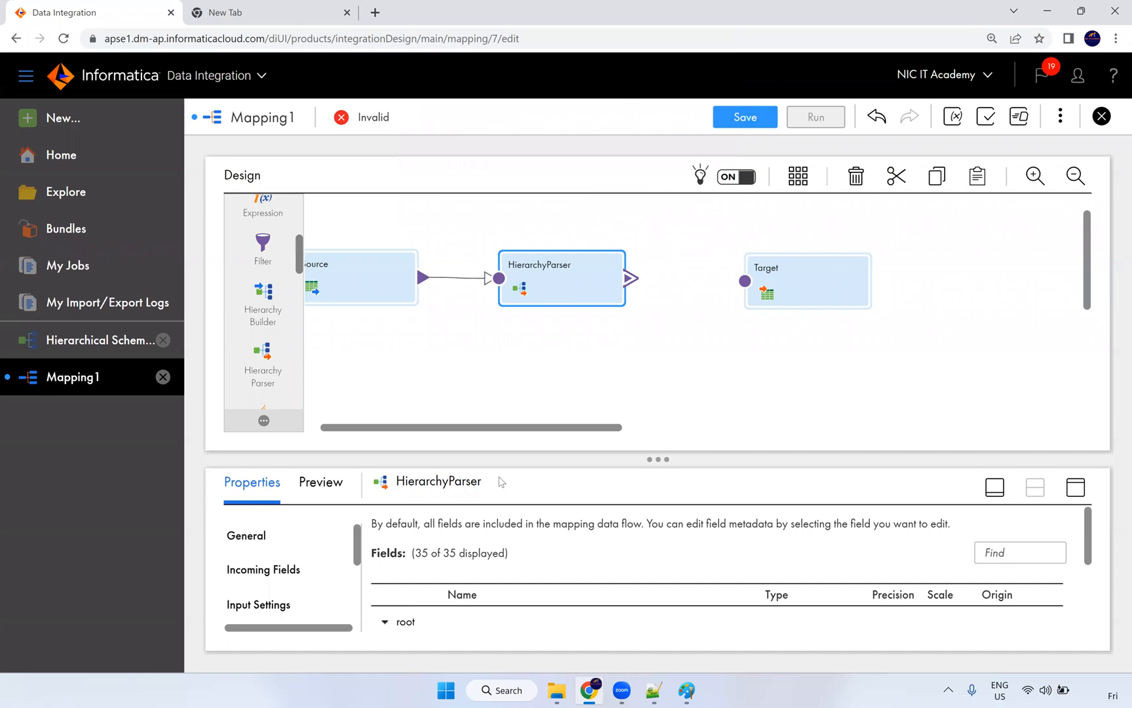
Step: Dismiss the accidental Save As, restore split view, and drag HierarchyParser's output onto Target
key("ctrl+s")
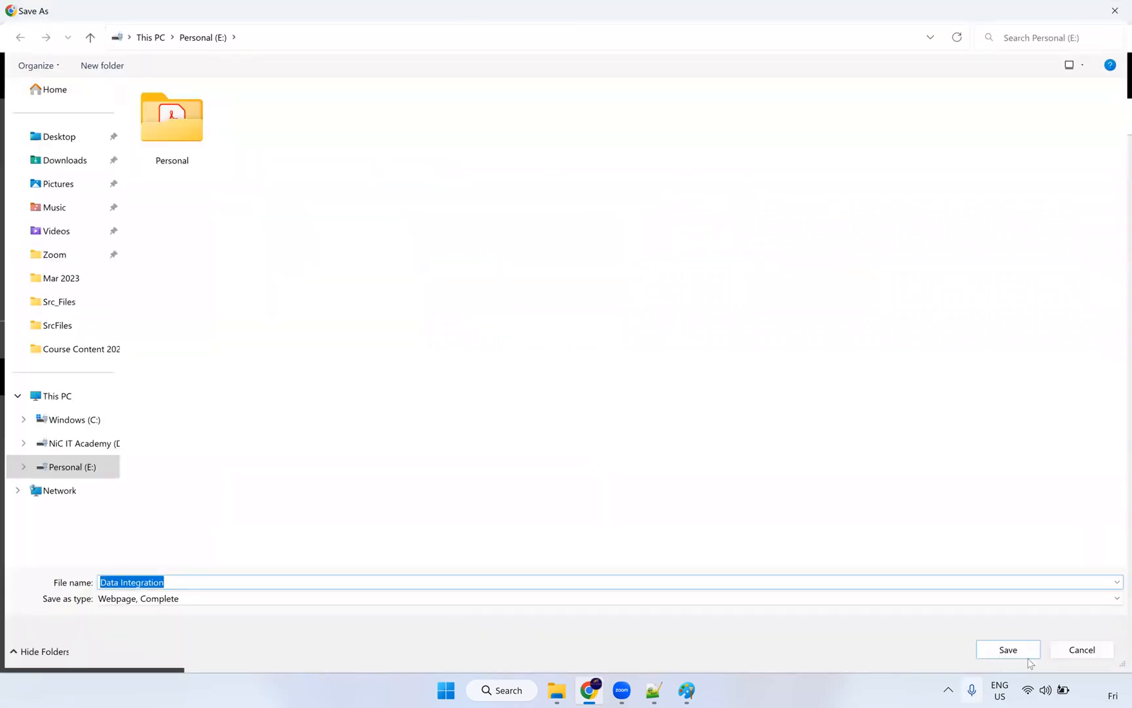
left_click(1082, 650)
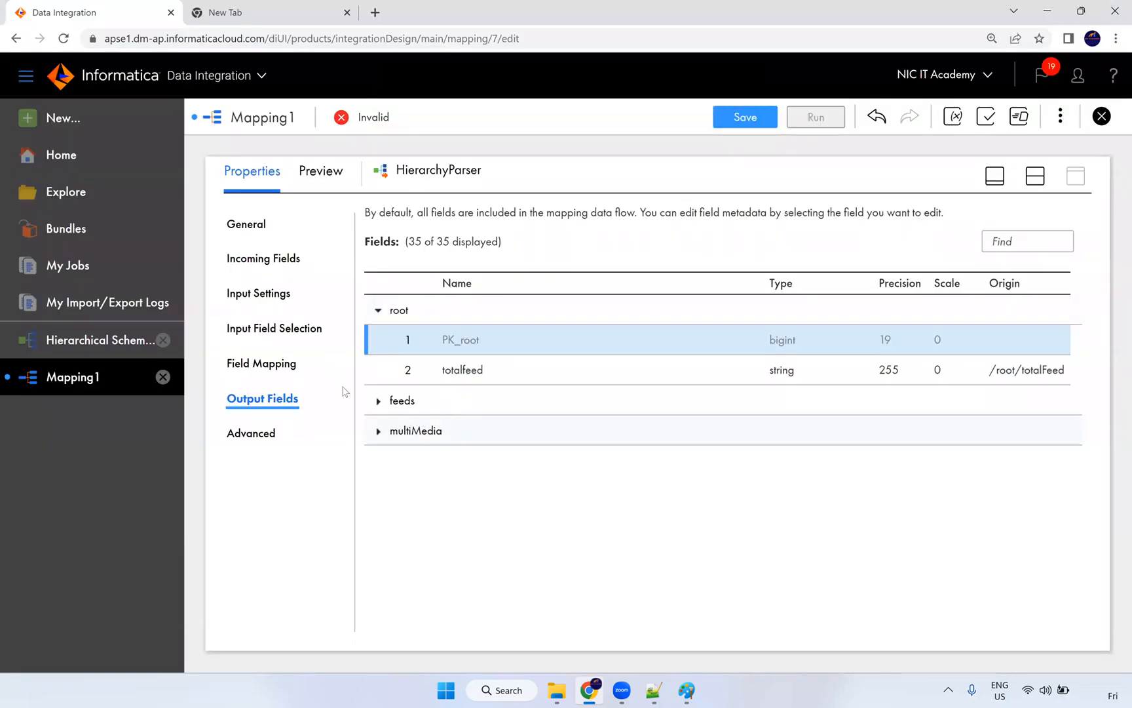
left_click(1033, 181)
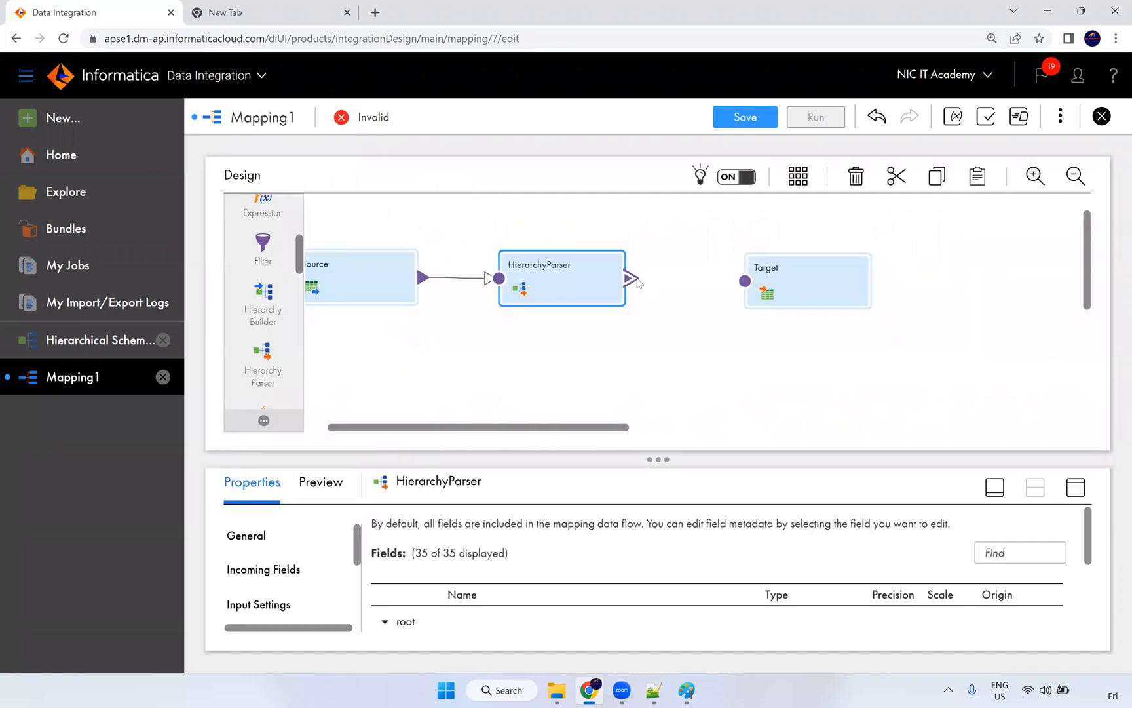
left_click_drag(634, 278, 745, 282)
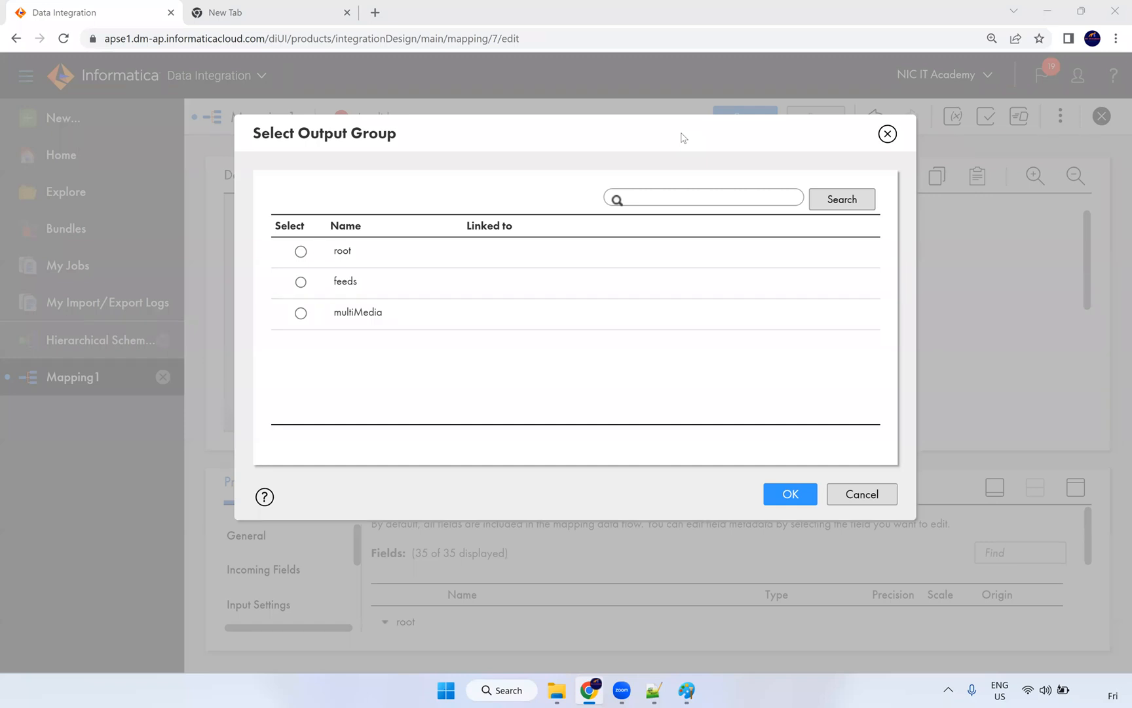
Step: Link the feeds output group to Target and open Target's connection settings full-page
left_click(301, 282)
left_click(790, 496)
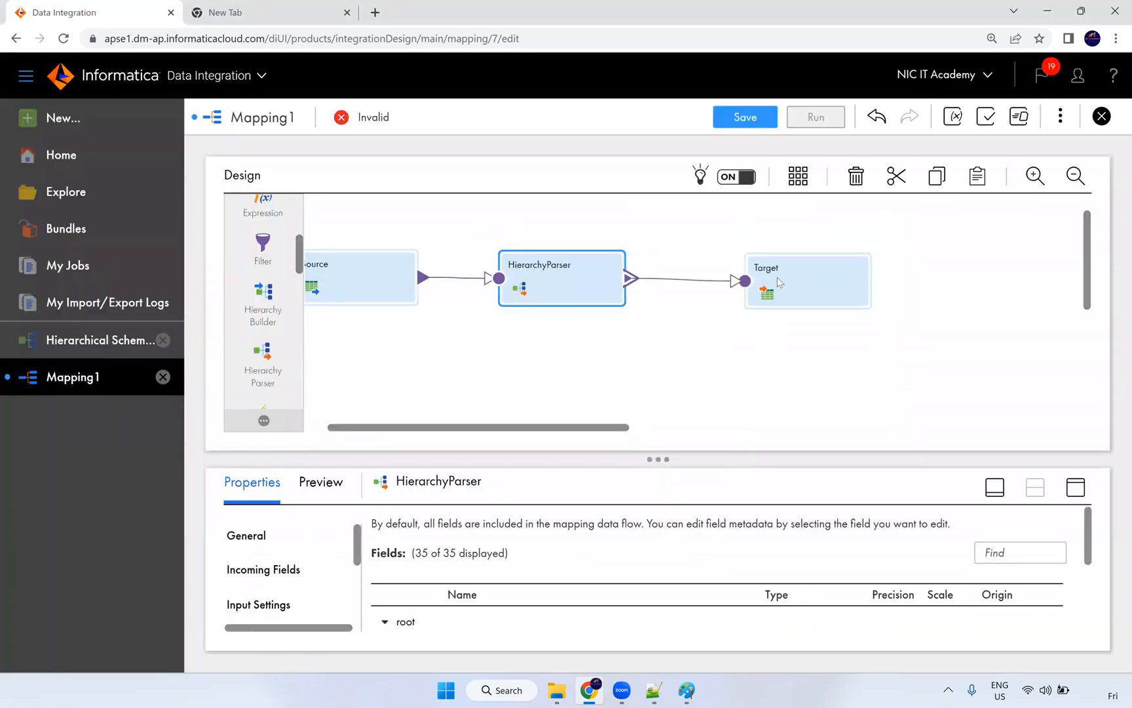
left_click(810, 256)
left_click(1076, 490)
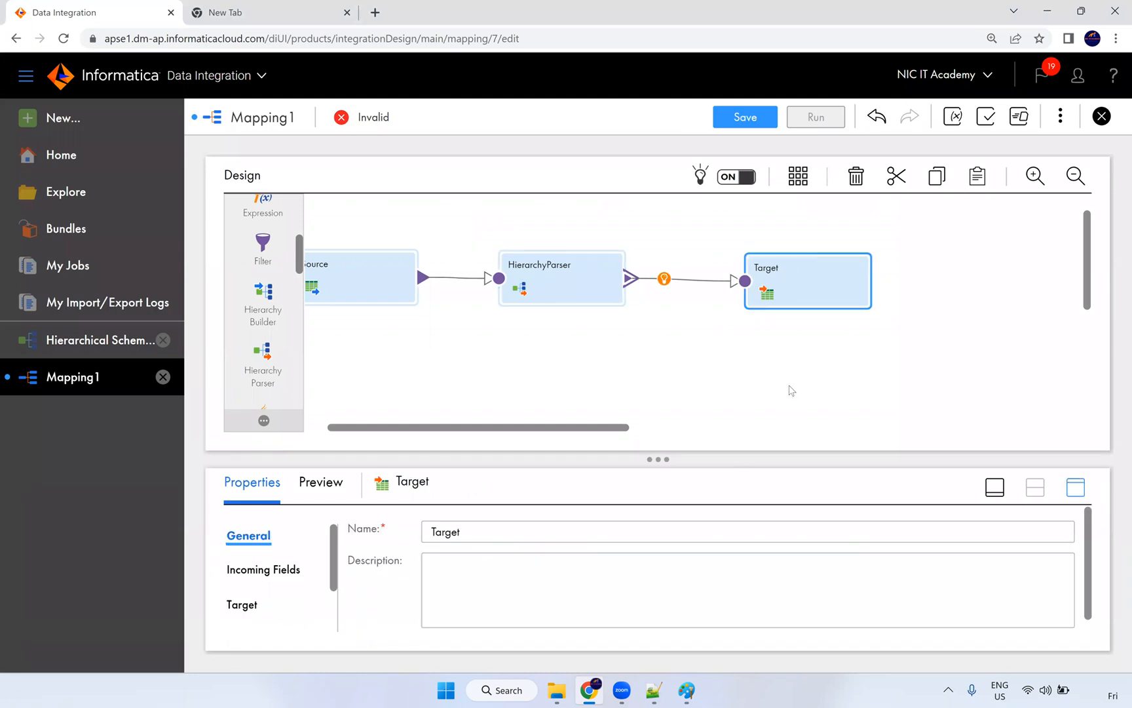
left_click(253, 296)
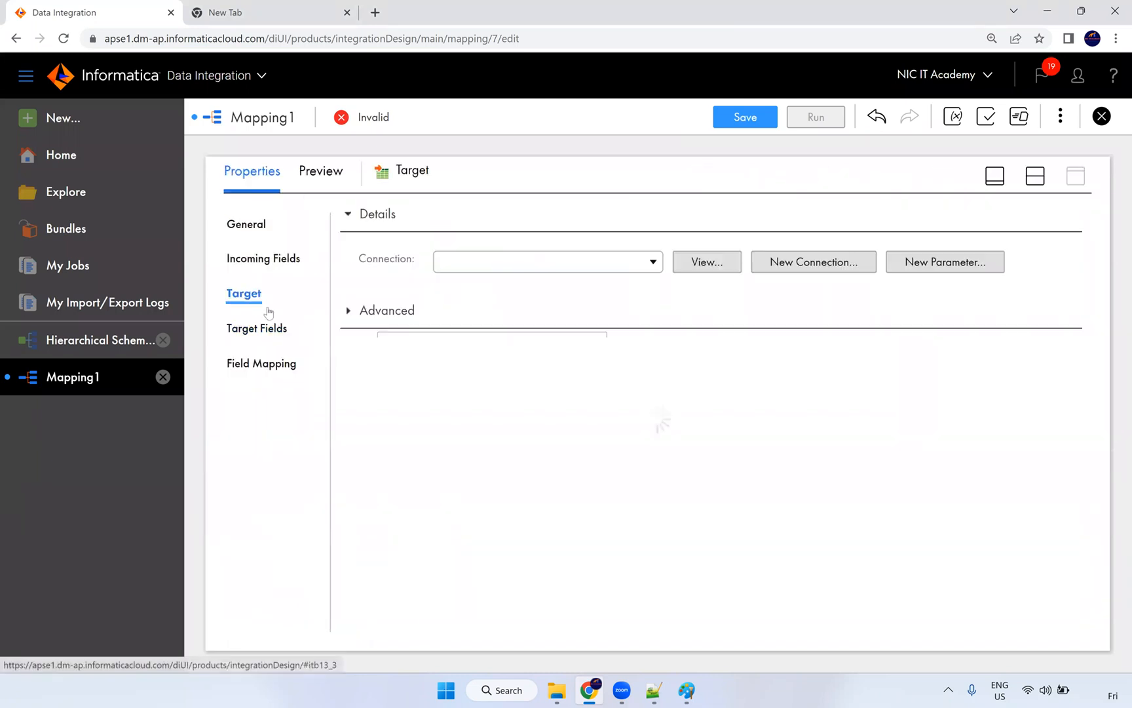
Step: Set Target to S_FF_Connection, creating a validated dynamic file 'T_Feeds.csv' at runtime
left_click(498, 263)
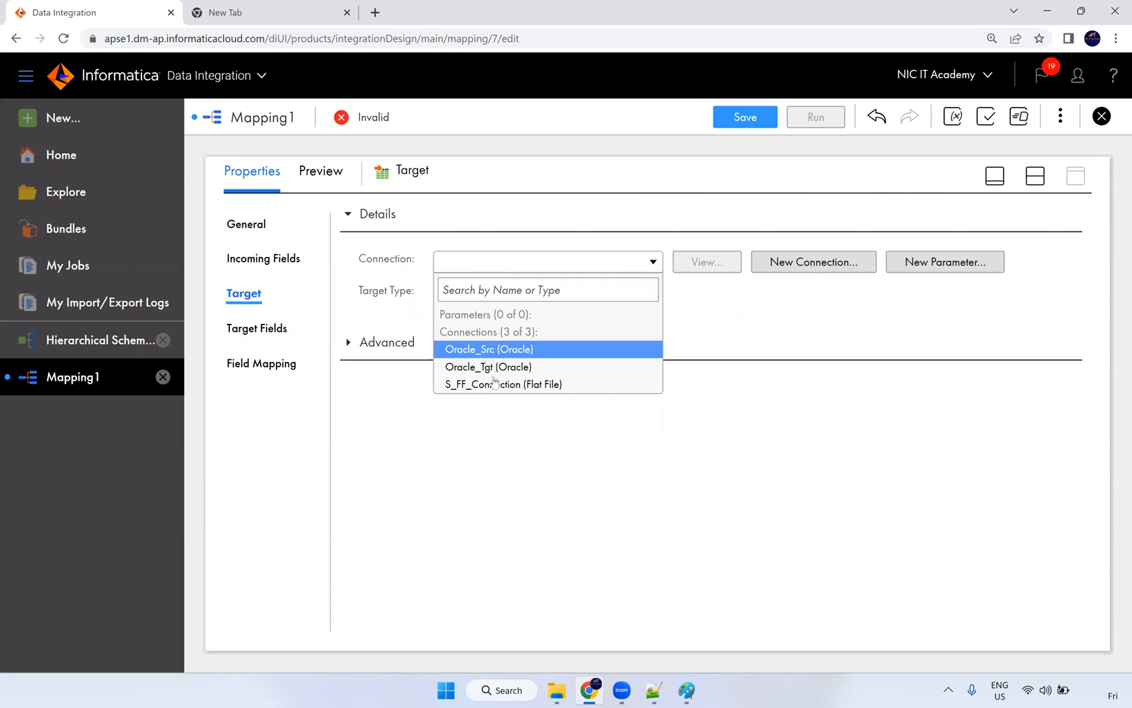
left_click(496, 384)
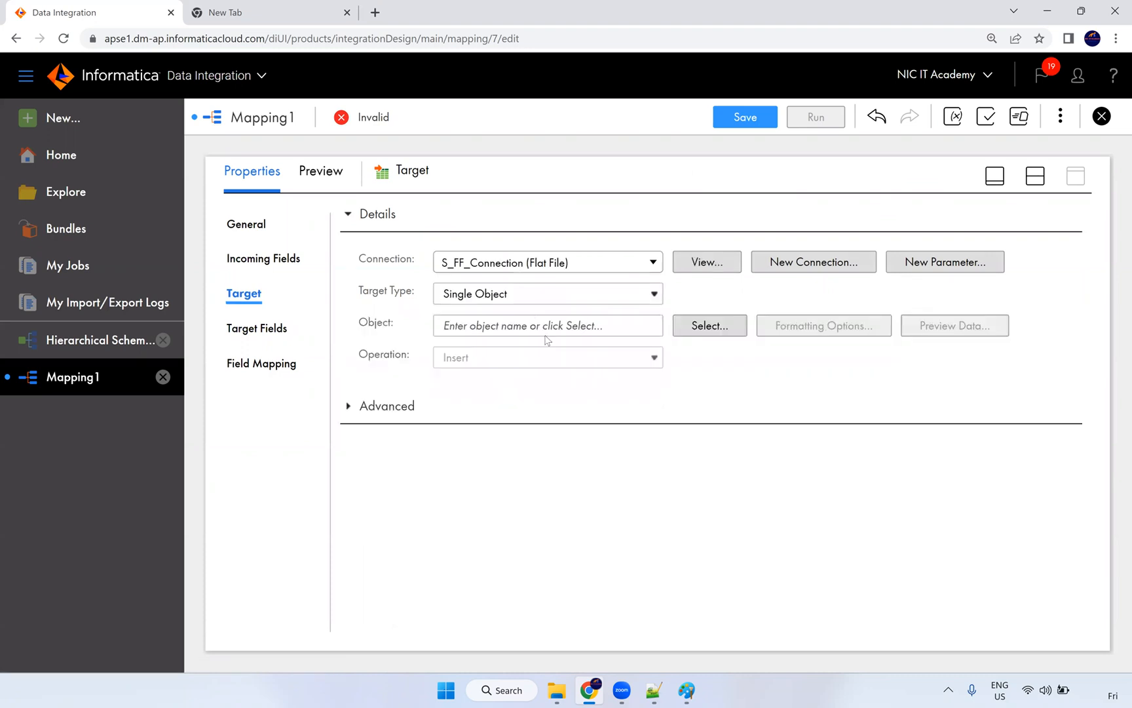
left_click(698, 334)
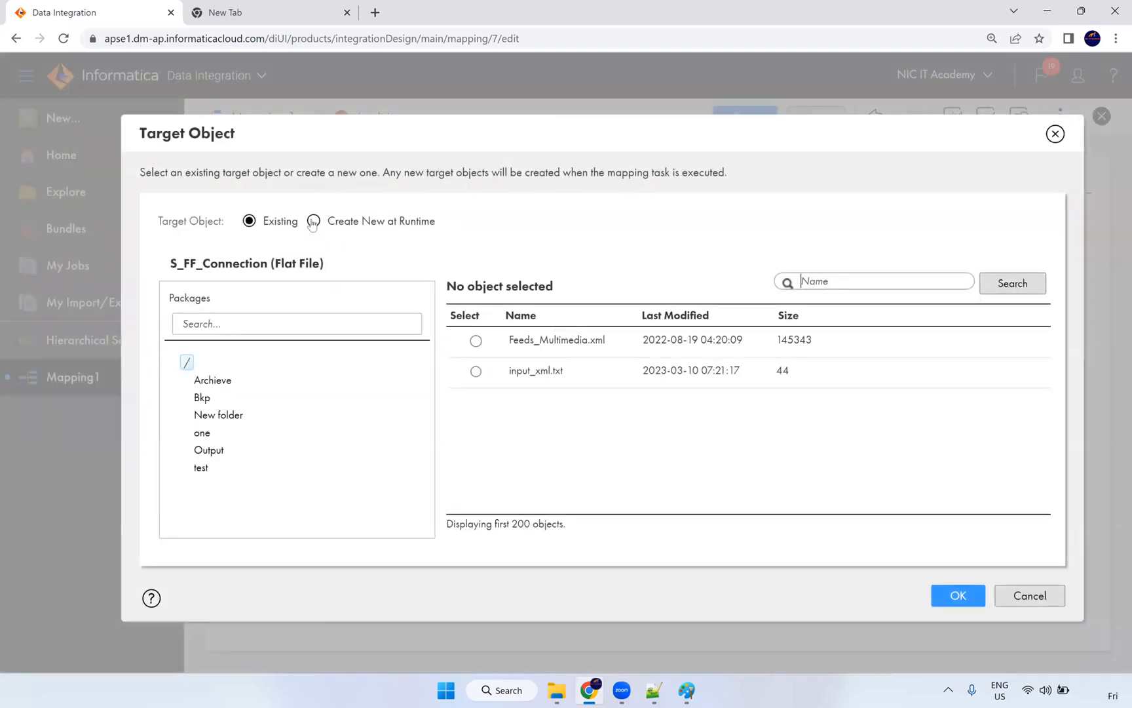
left_click(314, 221)
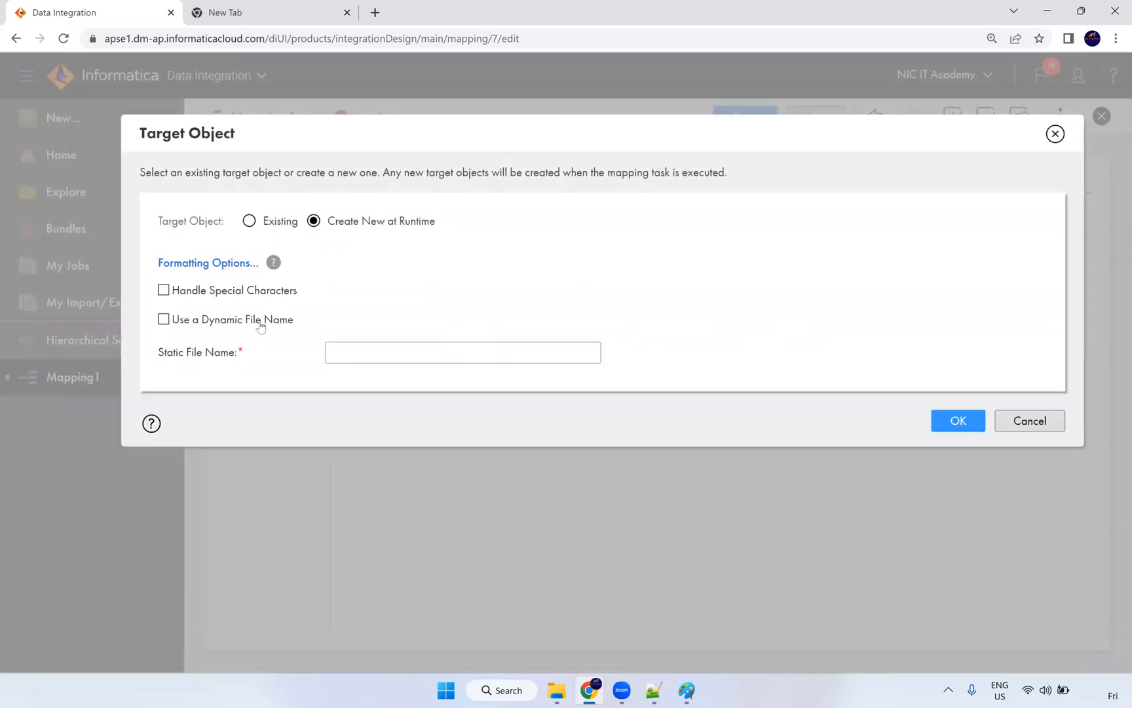
left_click(242, 321)
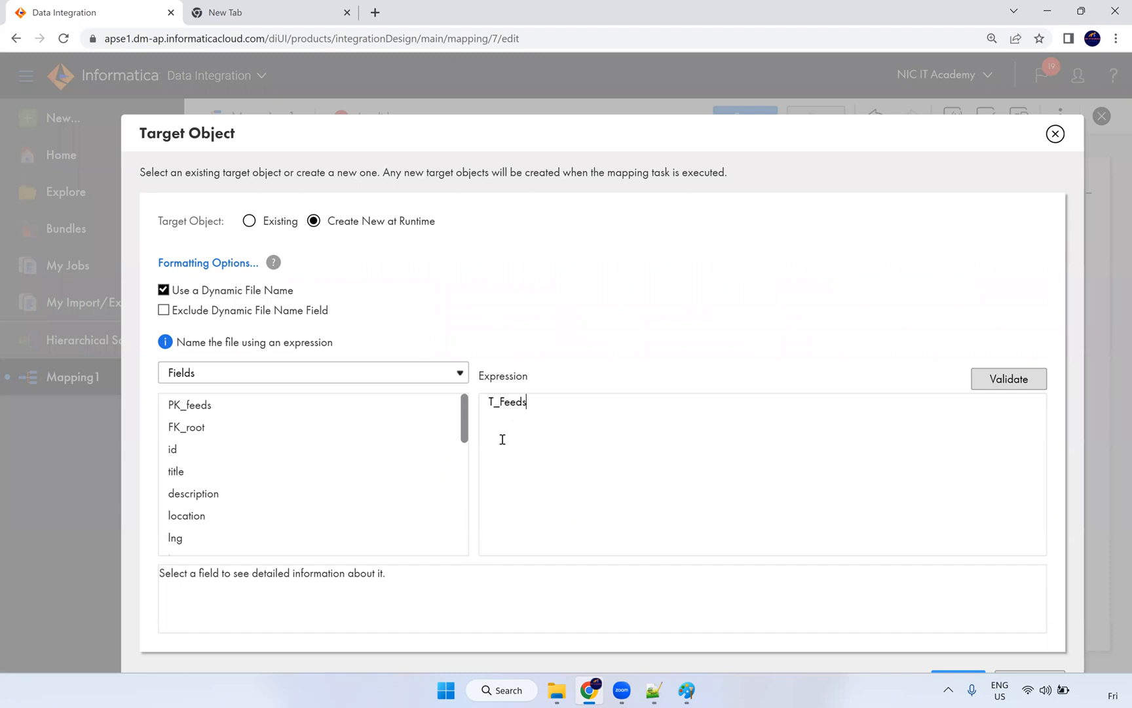
type(".")
key("BackSpace")
left_click(490, 403)
type("'")
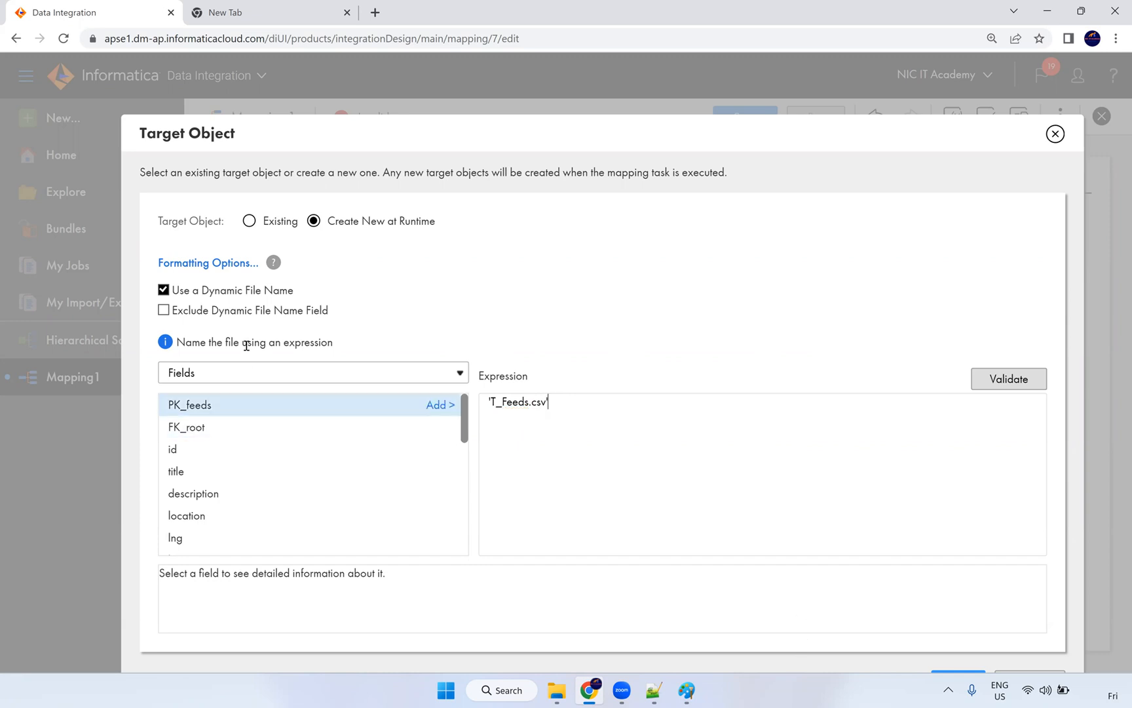
left_click(996, 384)
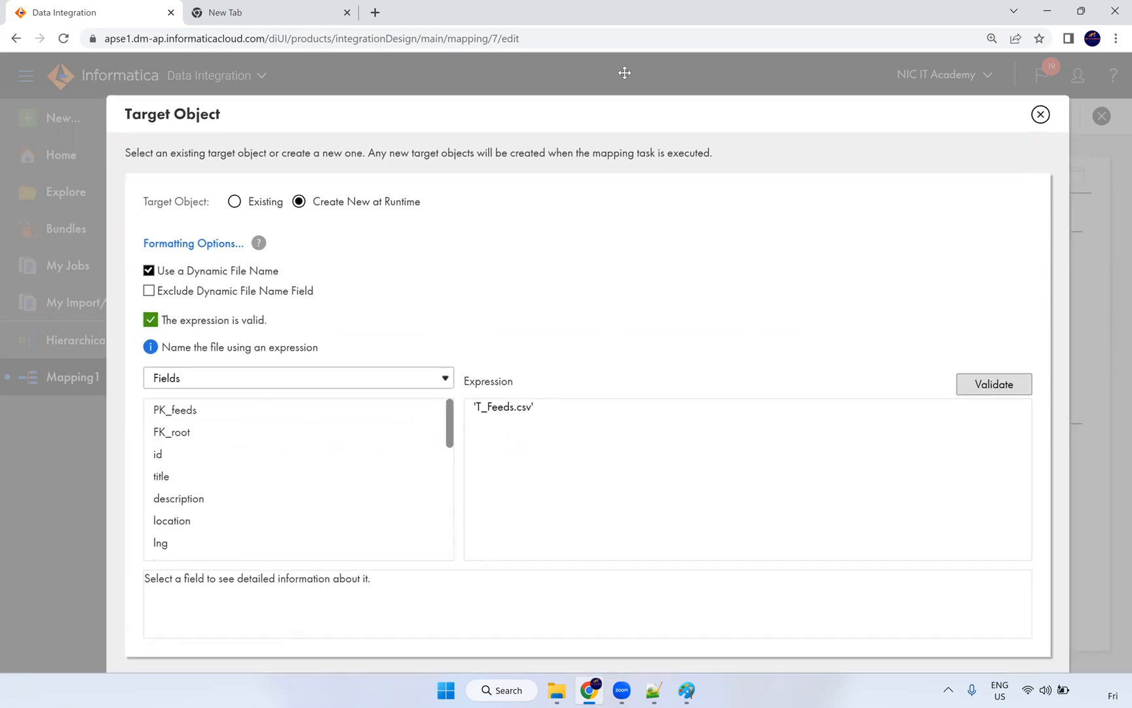
left_click(915, 644)
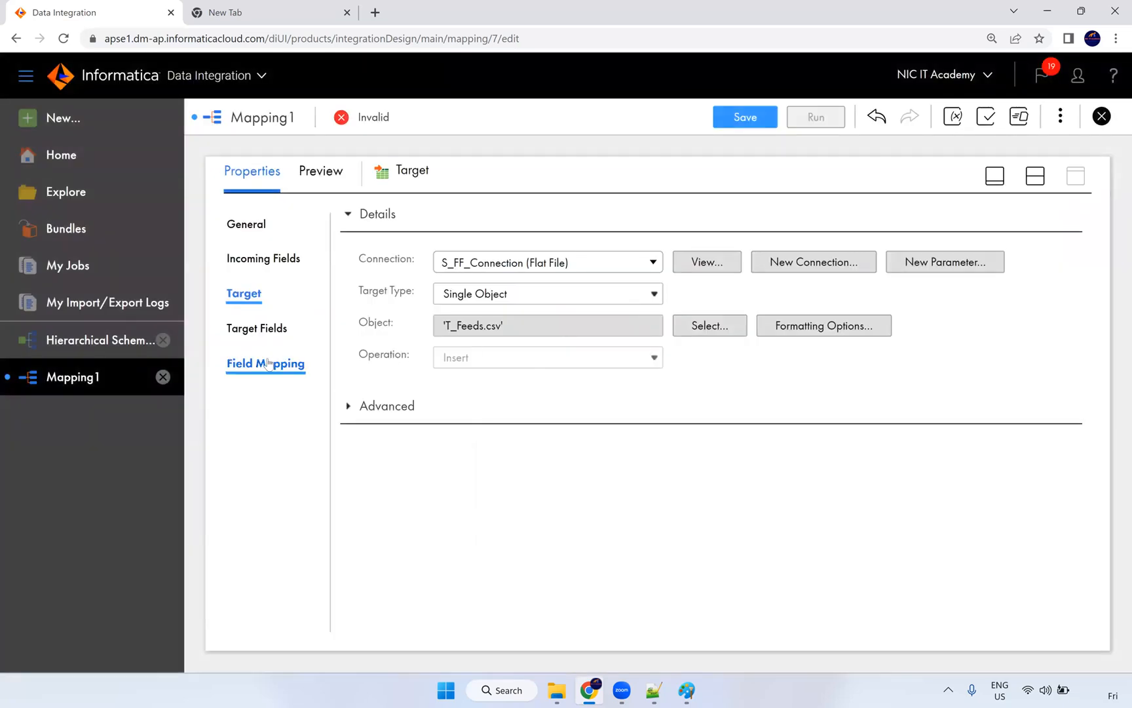
Step: Review Target's 24 incoming feeds fields, then restore the mapping canvas above the properties
left_click(268, 367)
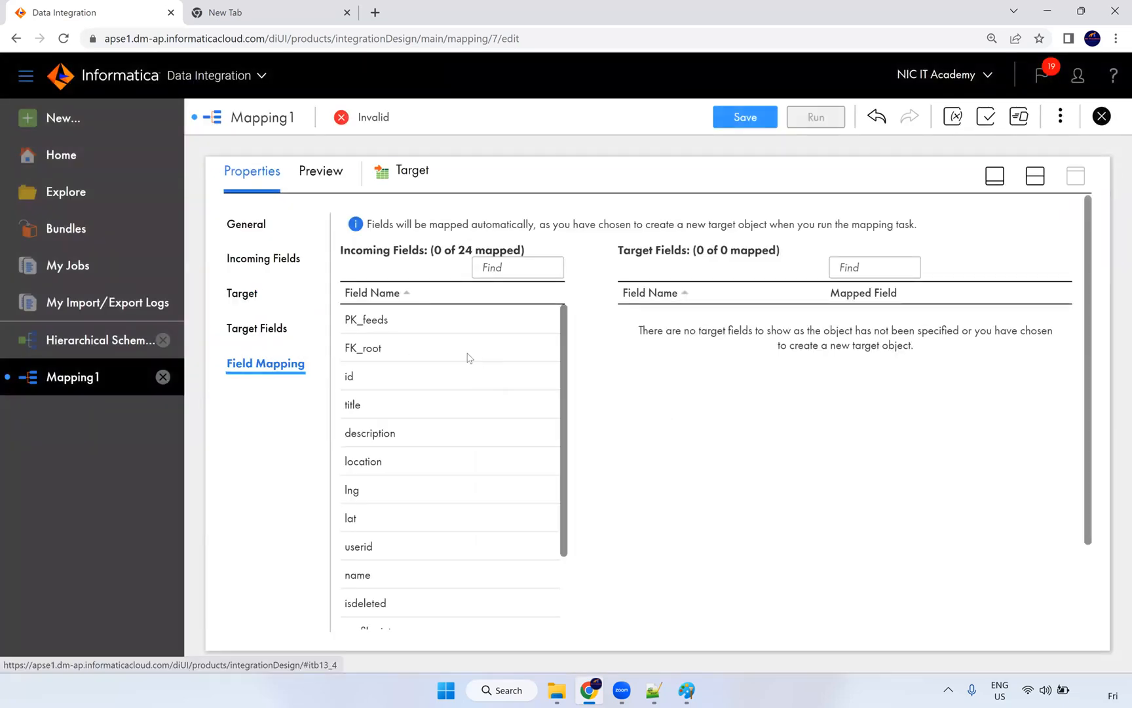
scroll(427, 327, "down", 6)
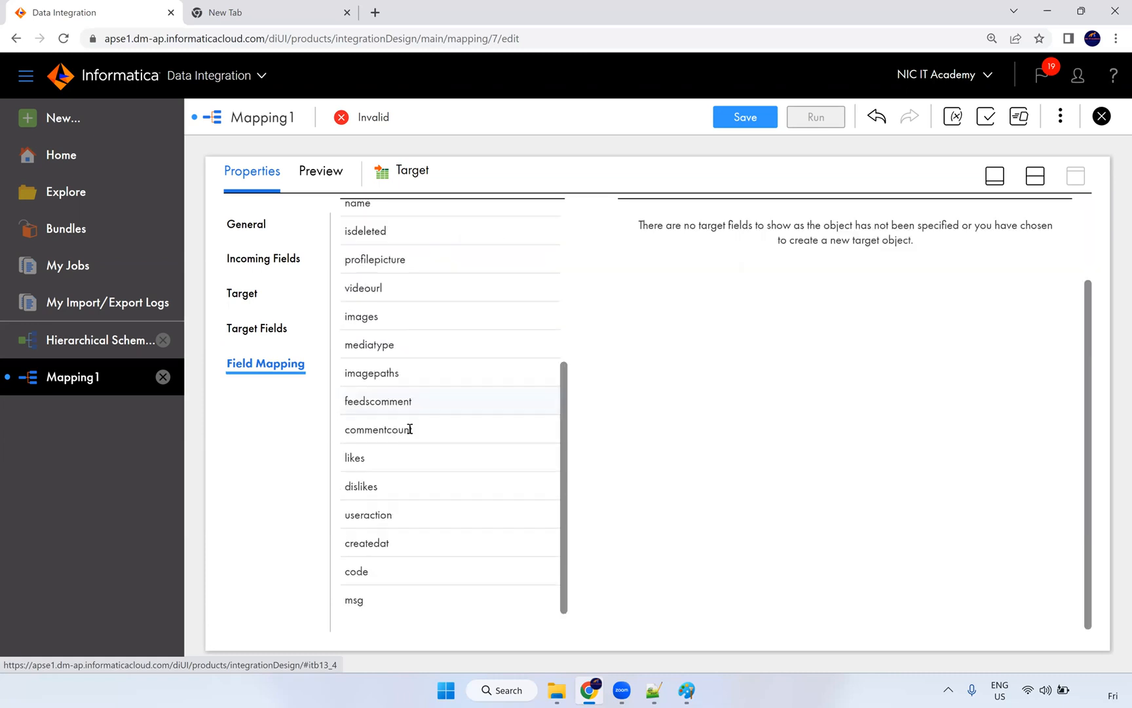
scroll(419, 472, "up", 6)
scroll(289, 326, "up", 3)
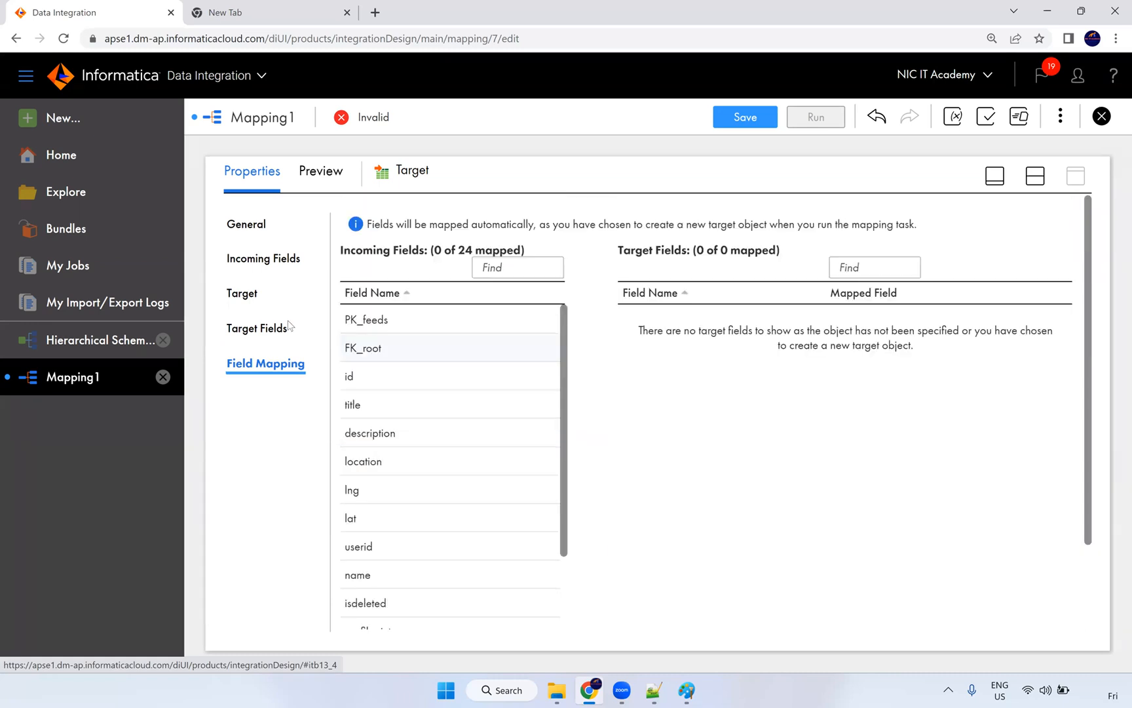
left_click(1035, 175)
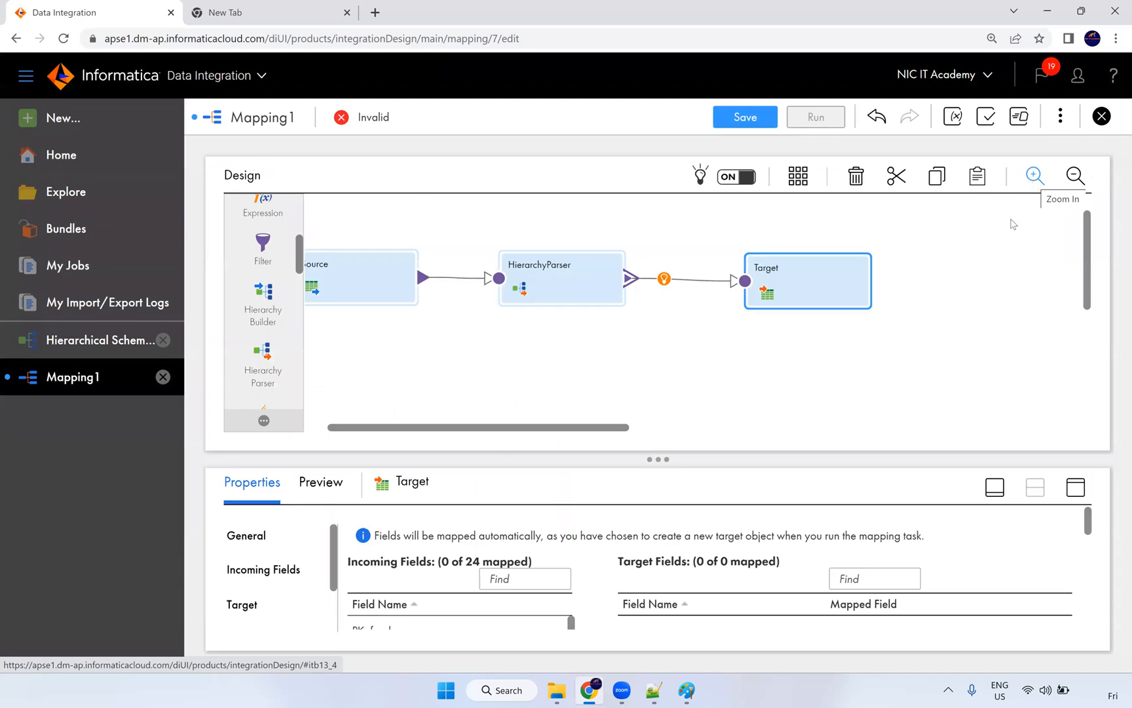
scroll(270, 295, "up", 5)
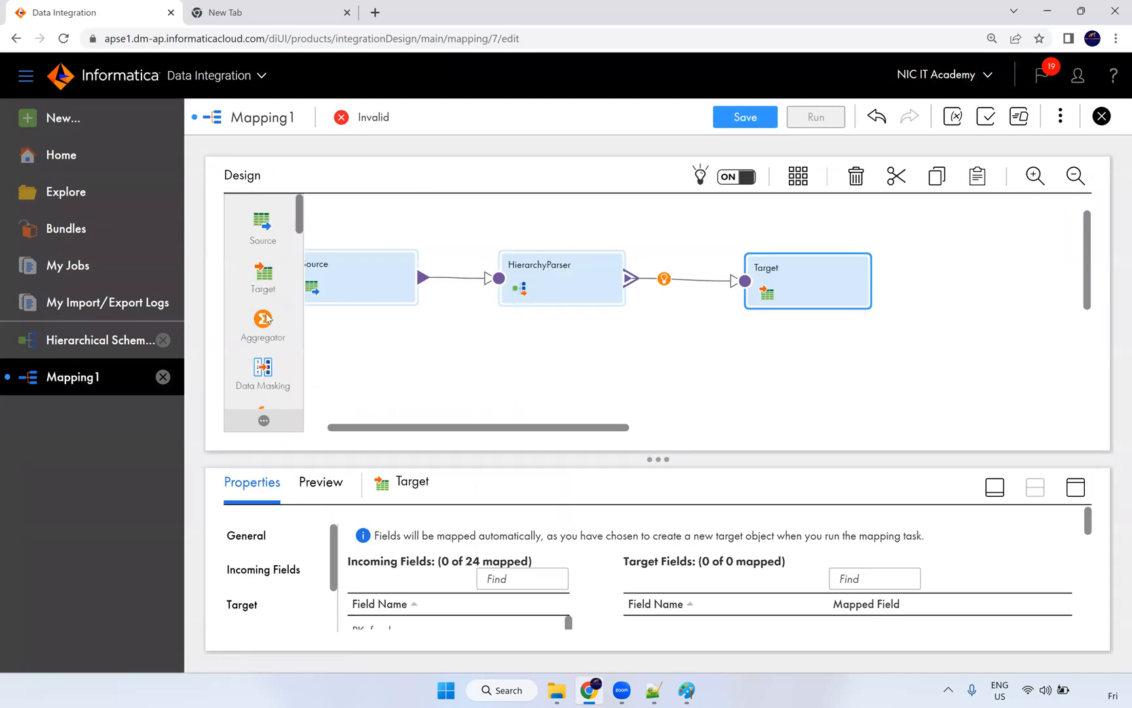
Step: Add Target1 and link HierarchyParser's multiMedia output group to it
left_click_drag(272, 285, 554, 300)
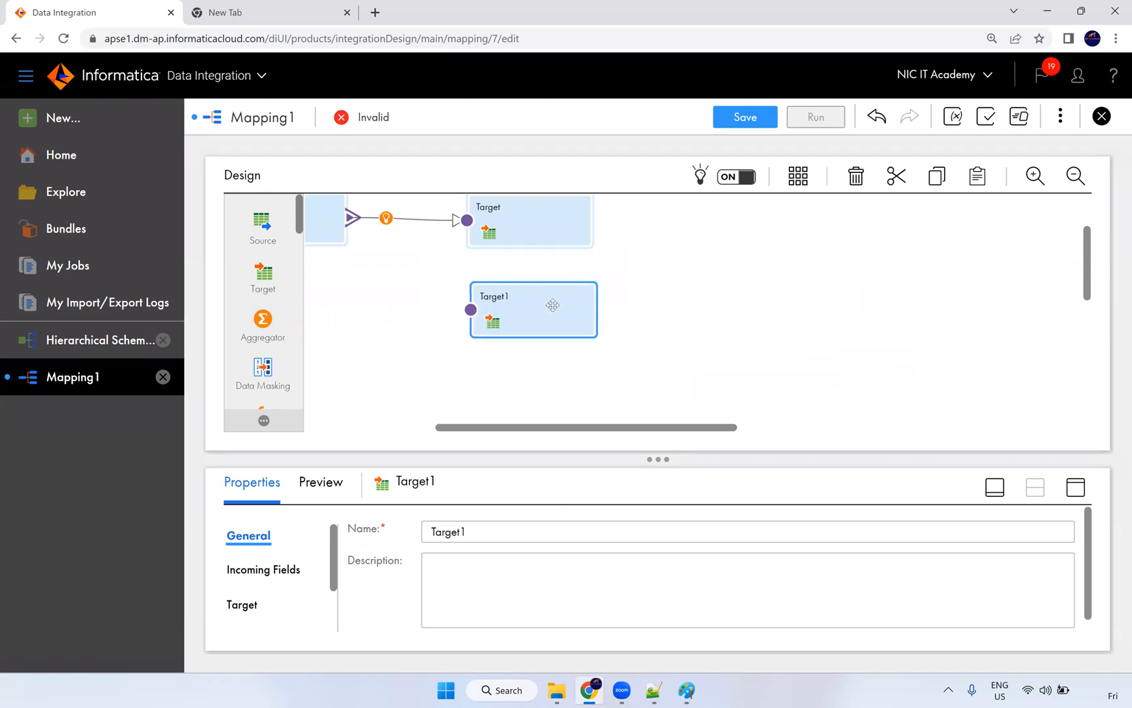
left_click_drag(593, 429, 508, 429)
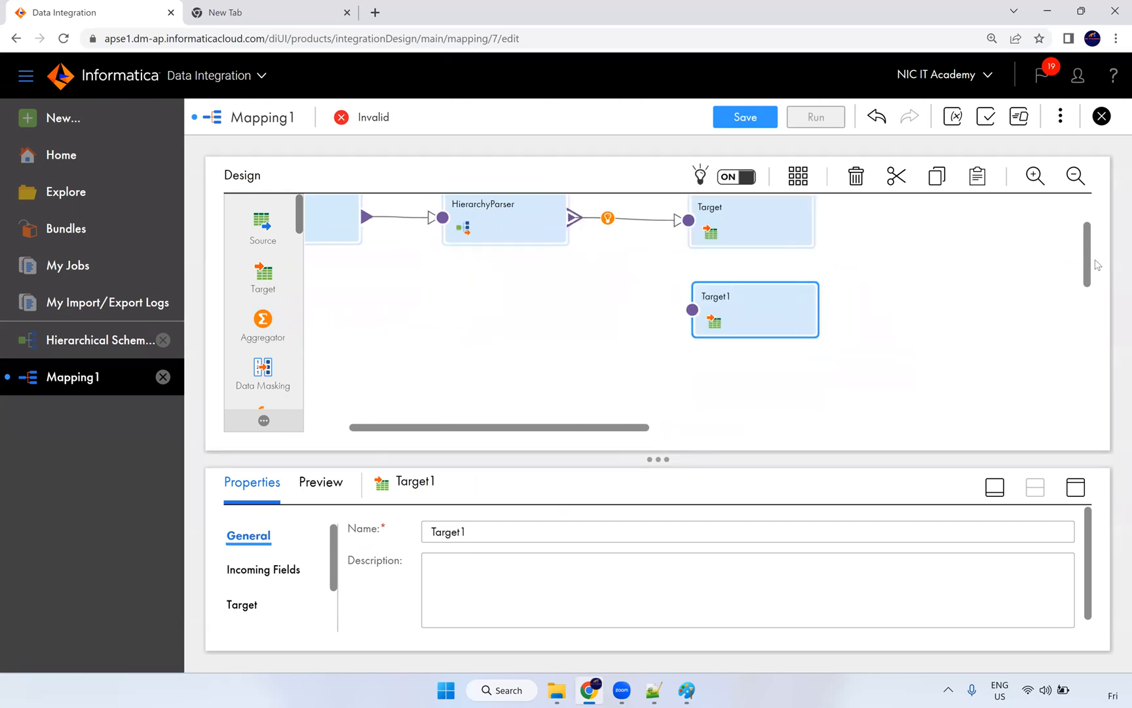
scroll(821, 303, "up", 3)
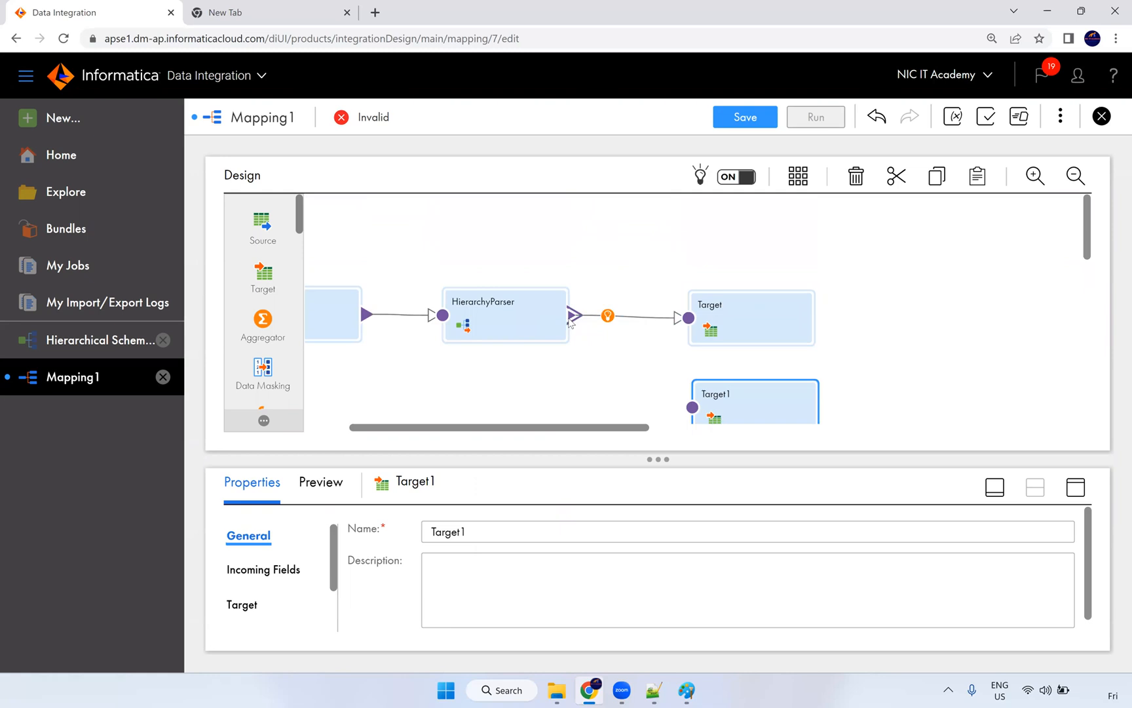
left_click_drag(575, 315, 693, 407)
left_click(388, 315)
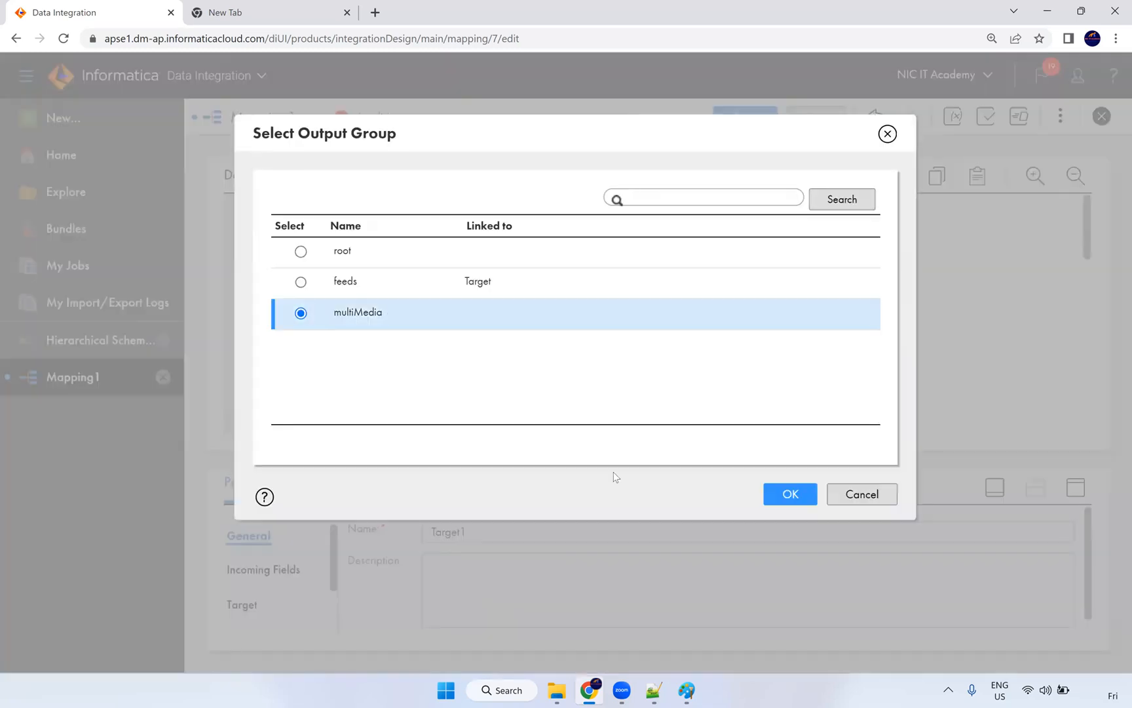
left_click(766, 496)
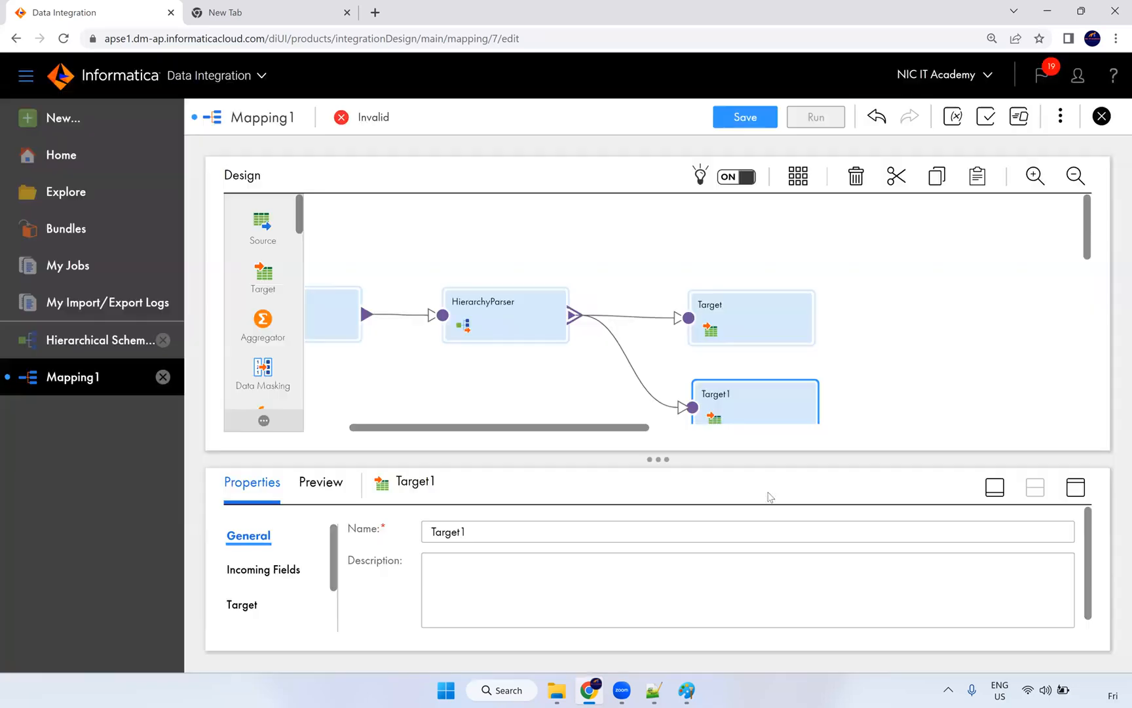
Step: Set Target1's connection to S_FF_Connection (Flat File) and browse its target objects
left_click(1076, 487)
left_click(249, 295)
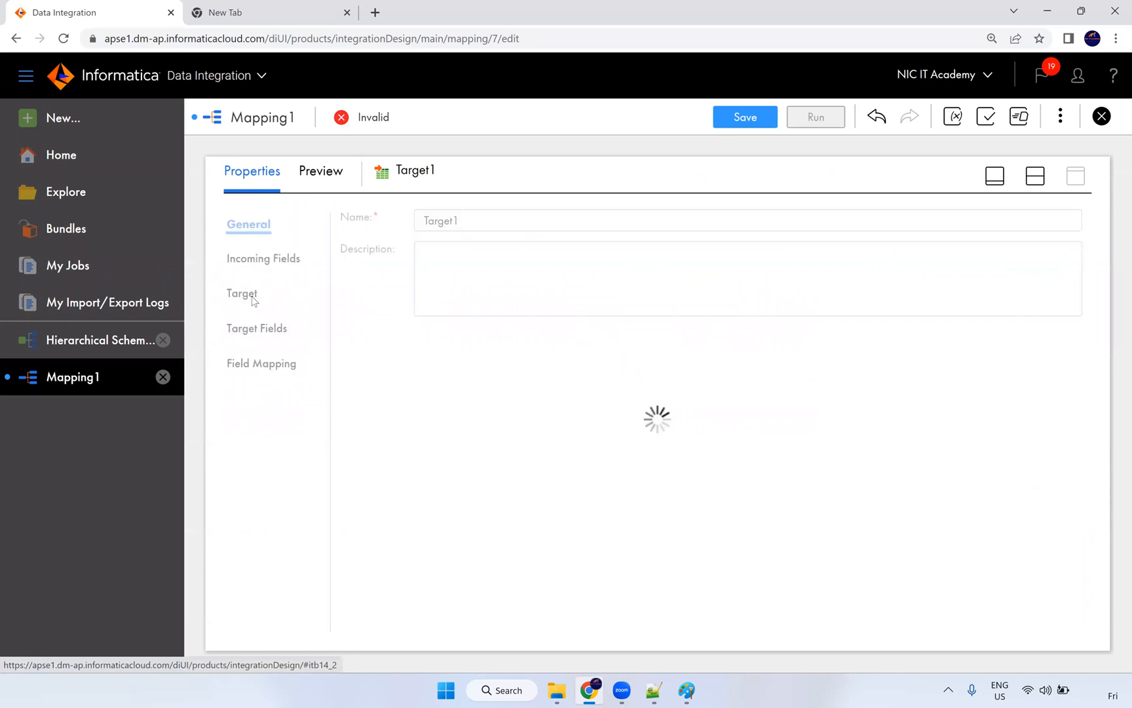
left_click(531, 265)
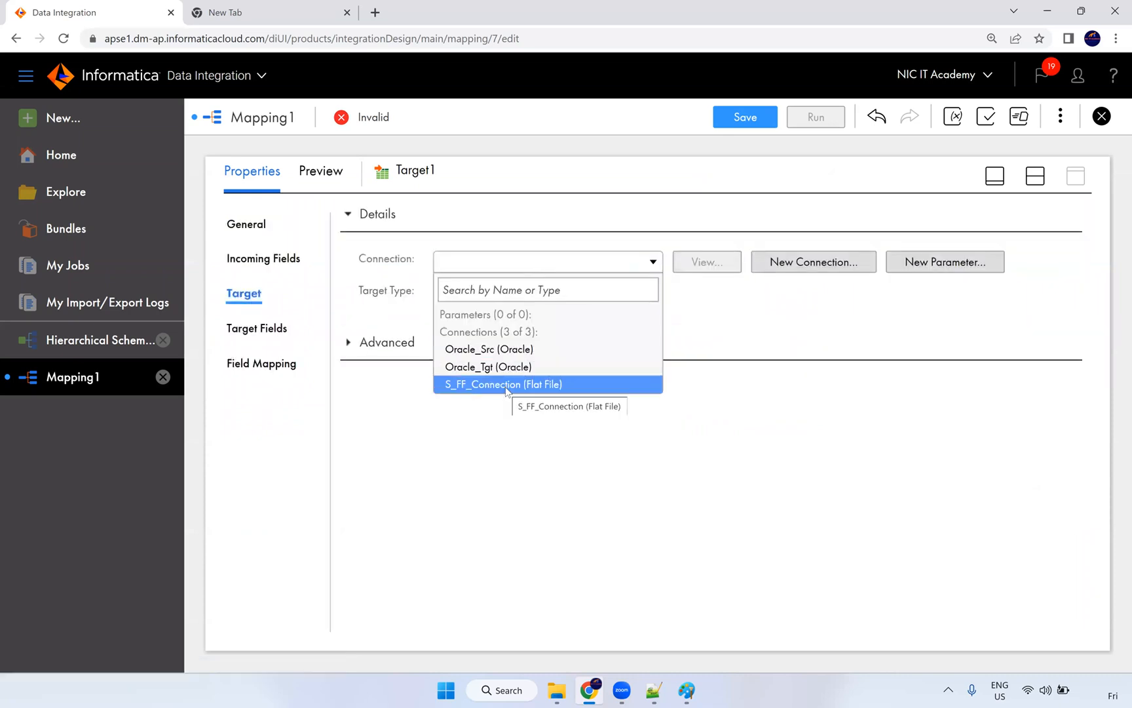
left_click(515, 382)
left_click(701, 328)
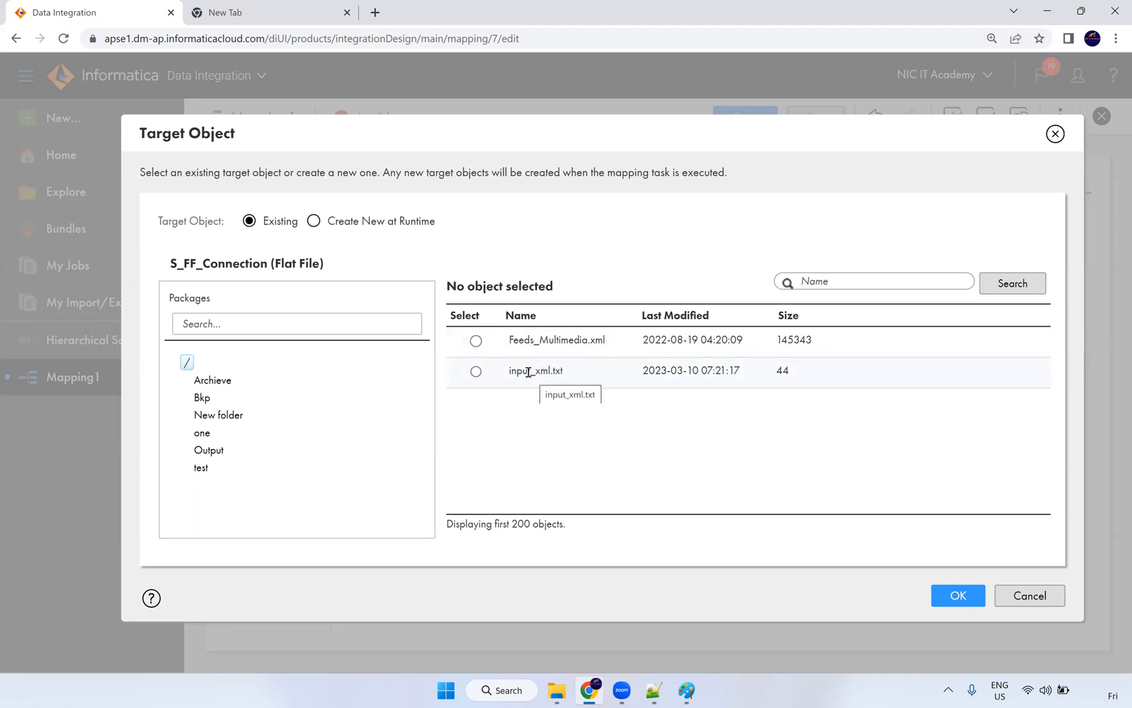
Step: Have Target1 create 'T_FF_MM.csv' at runtime using a validated dynamic file name
left_click(336, 226)
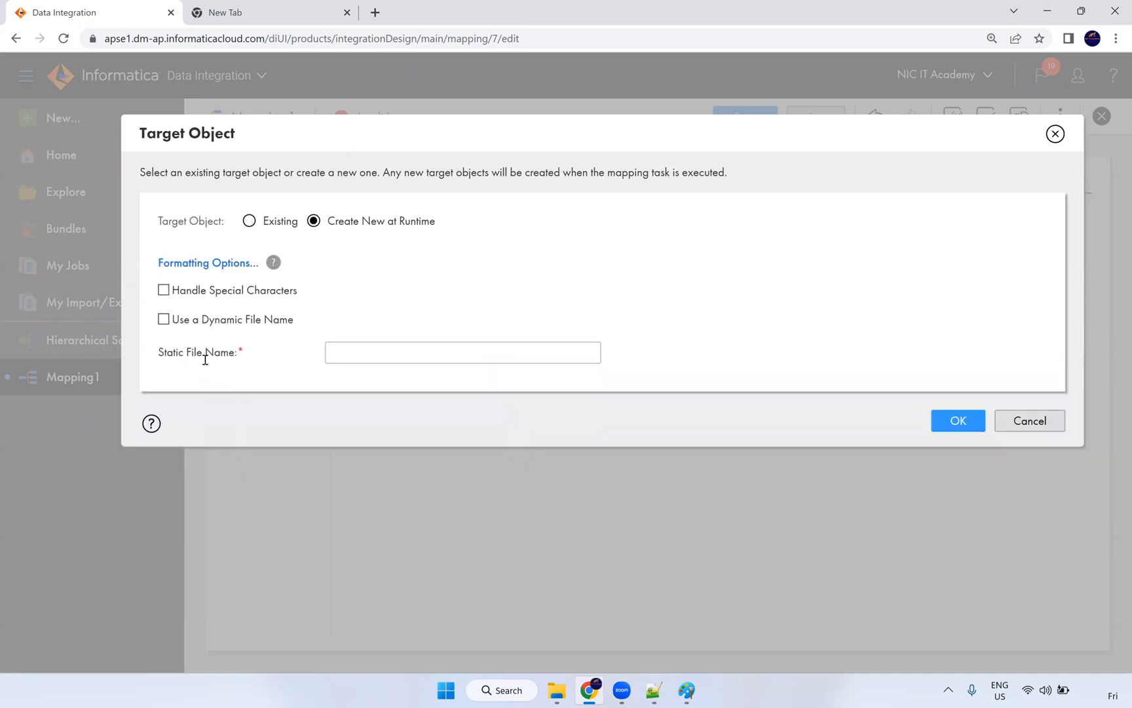
left_click(209, 320)
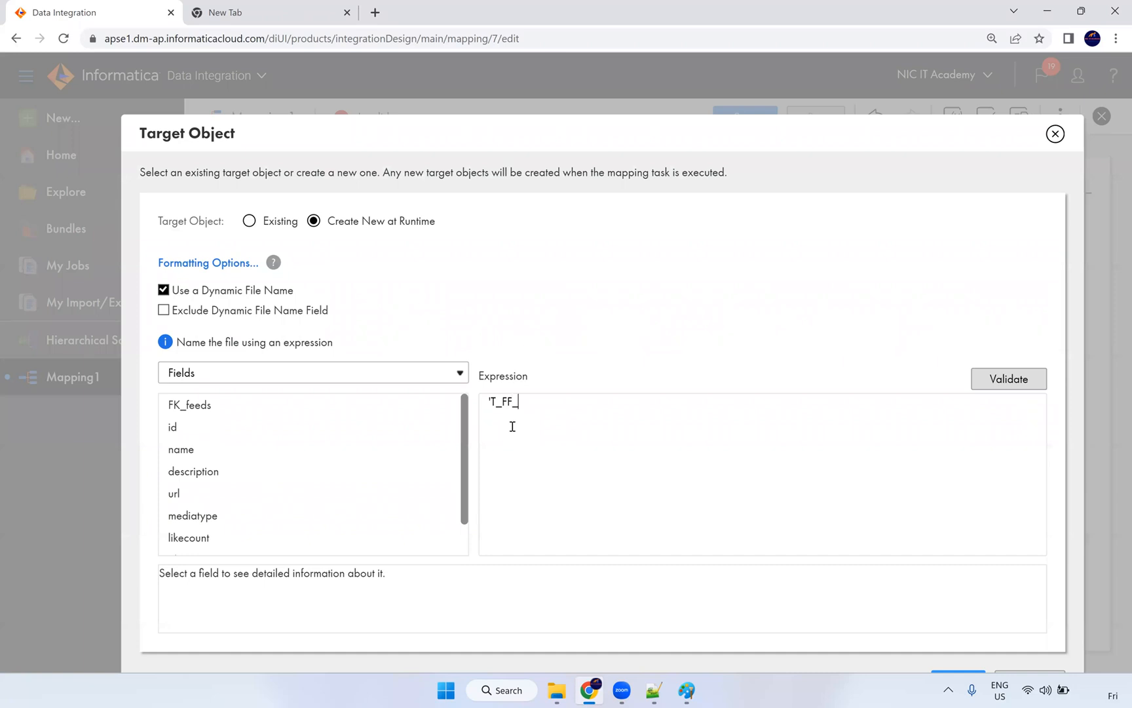
type("MM.csv")
left_click(1020, 379)
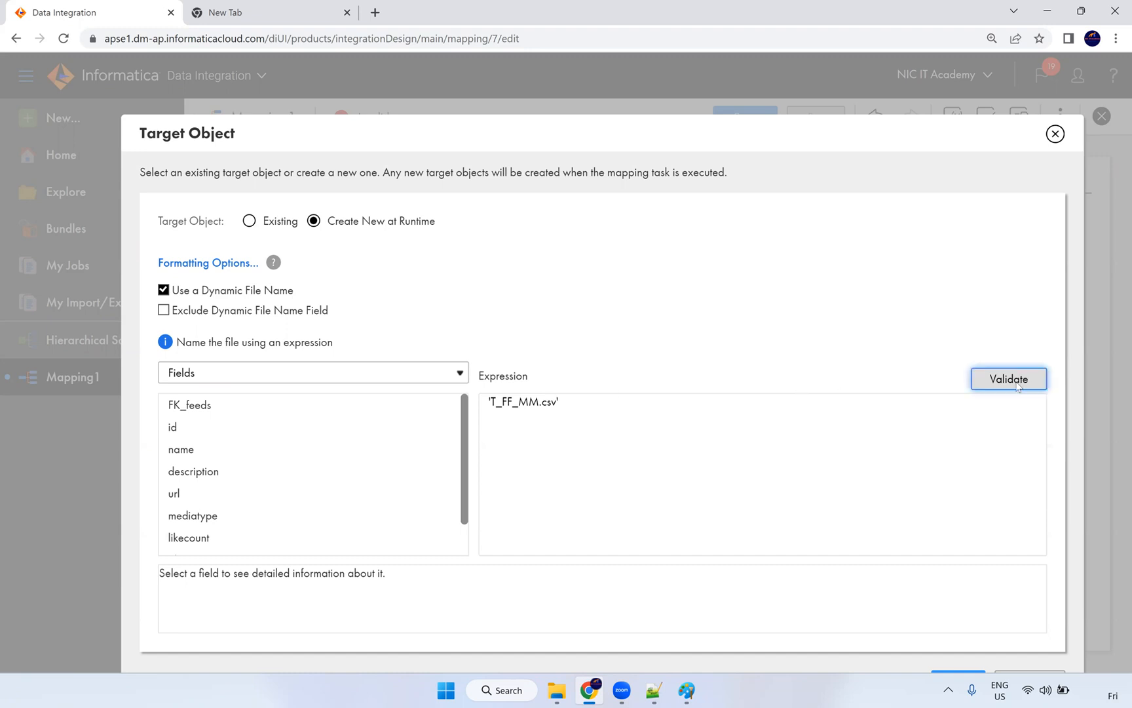
left_click_drag(639, 126, 606, 65)
left_click(930, 655)
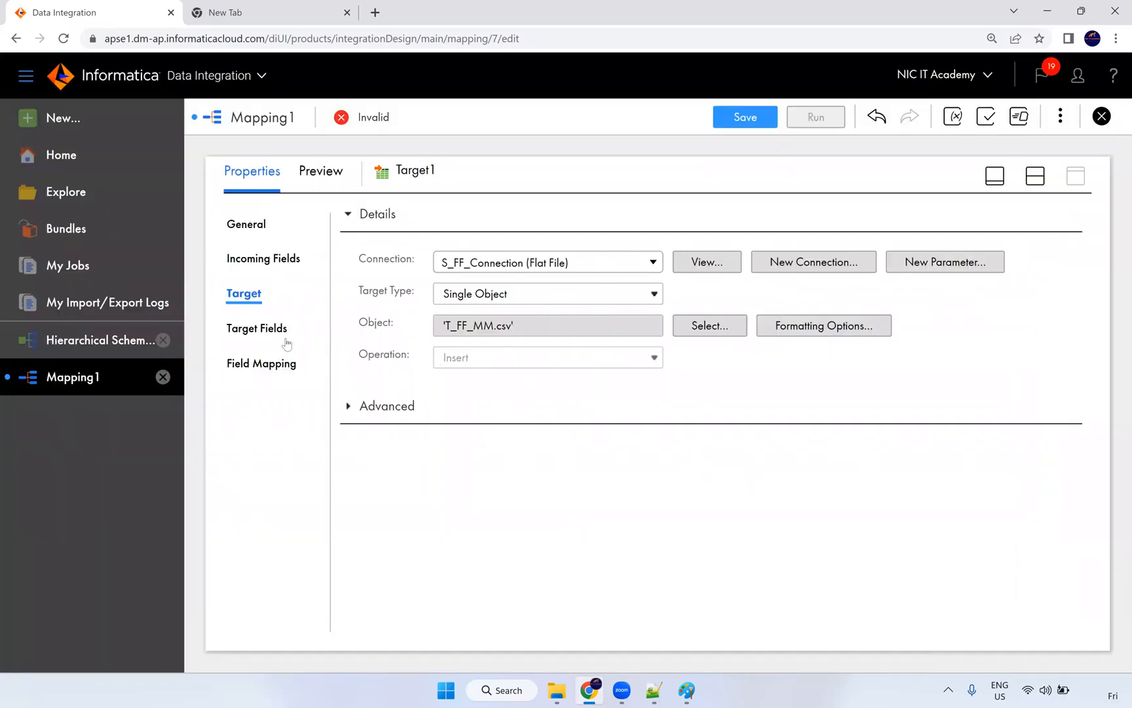
Step: Check Target1's field mapping, then run m_XML_Source_MM on the NIC runtime and open My Jobs
left_click(283, 365)
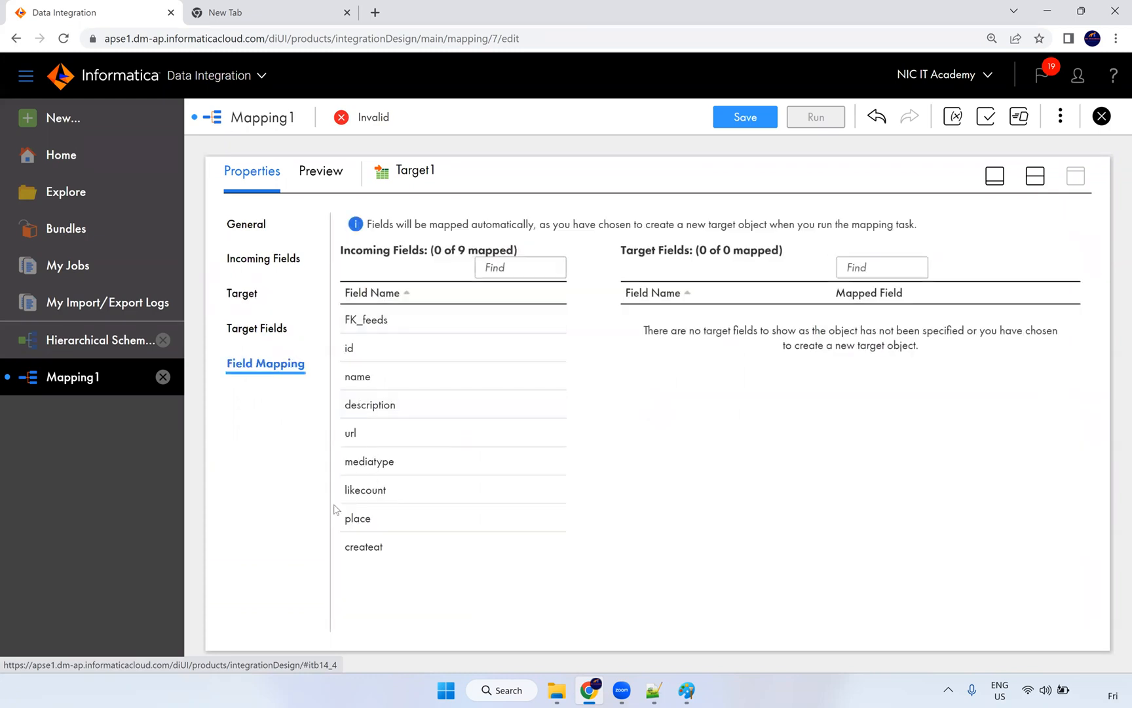
left_click(1036, 176)
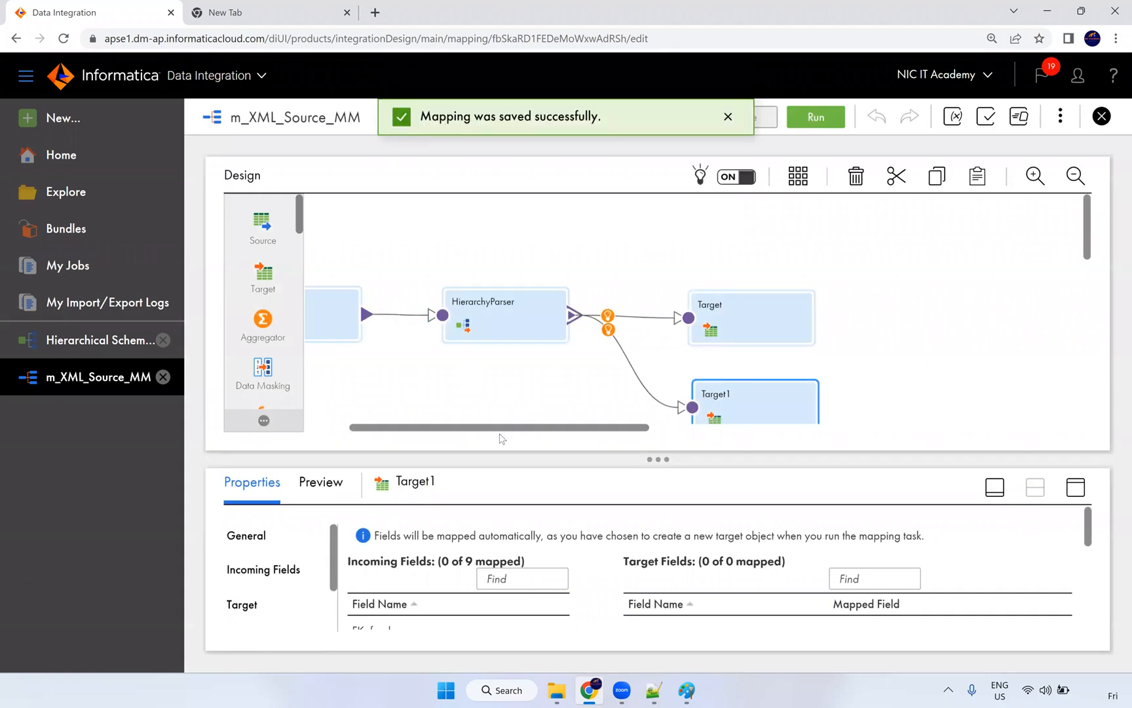
left_click_drag(494, 428, 449, 428)
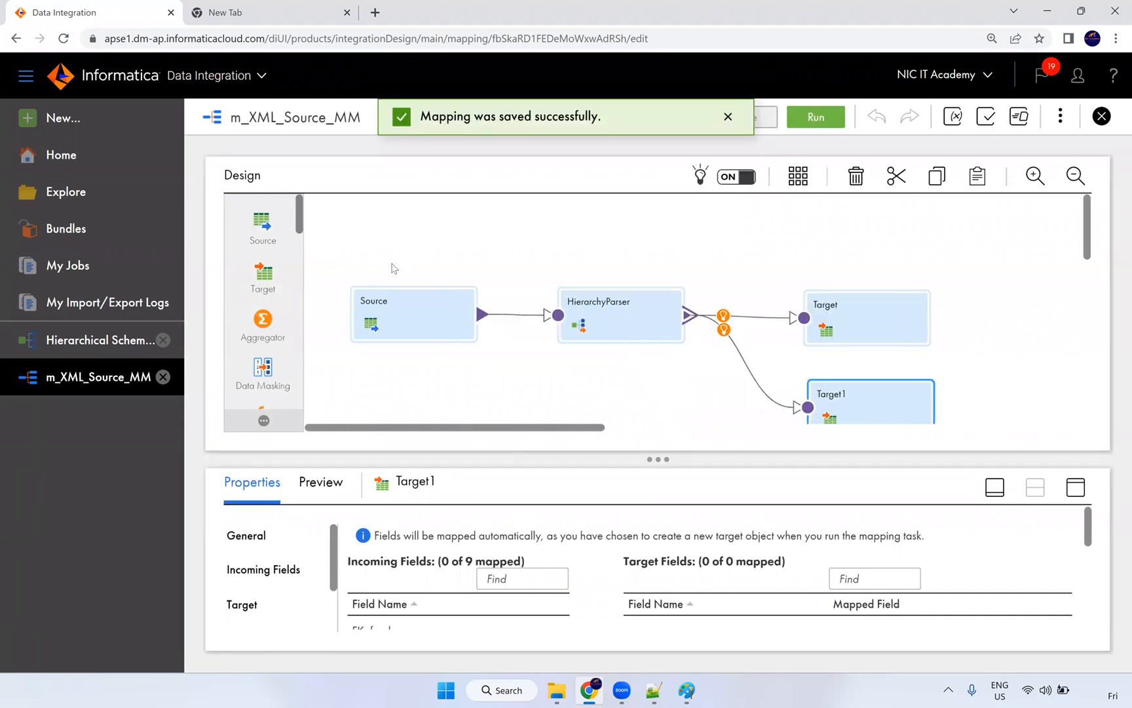
left_click(823, 117)
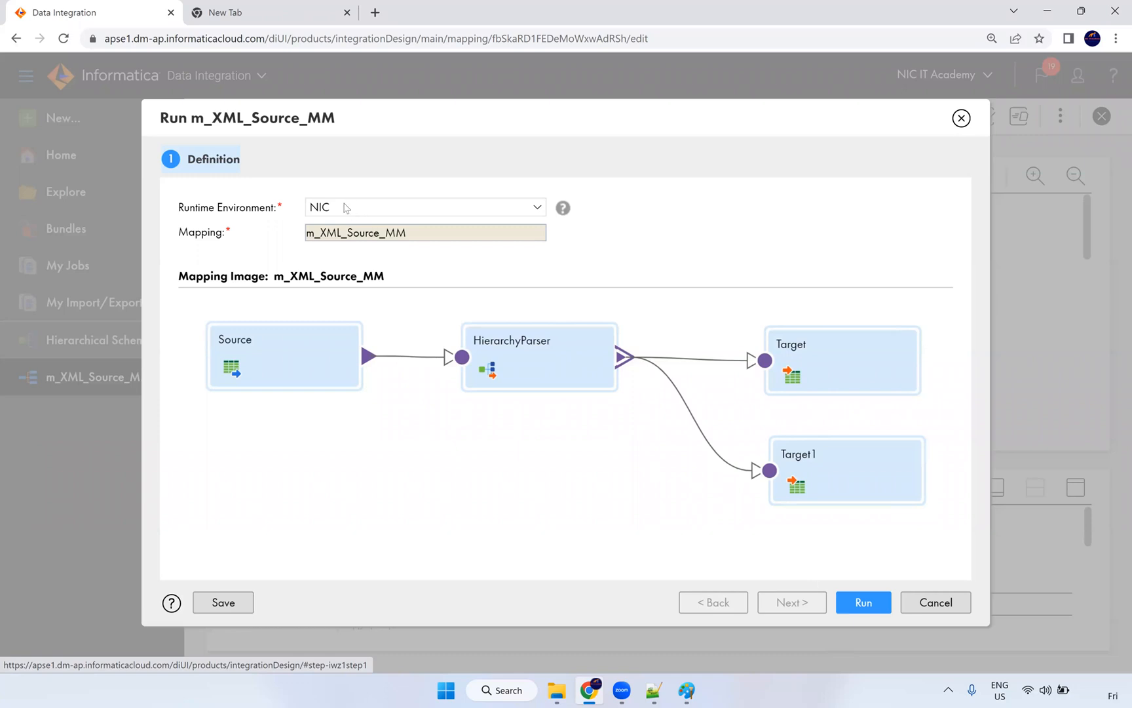
left_click_drag(243, 207, 326, 208)
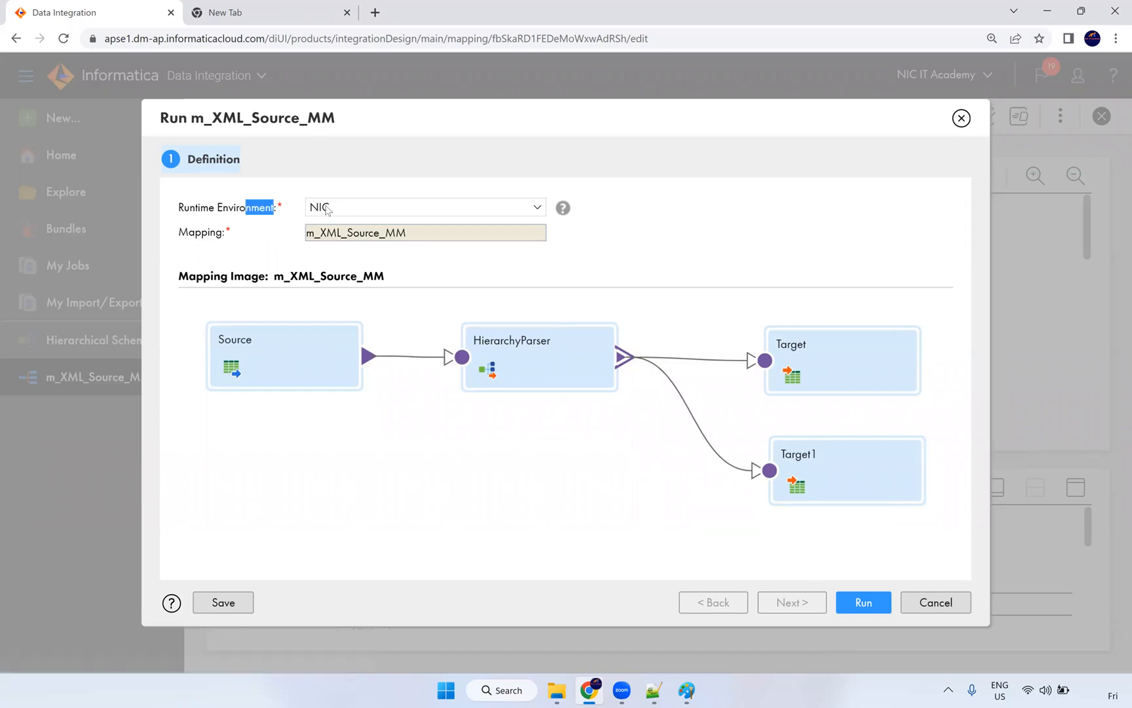
left_click(860, 602)
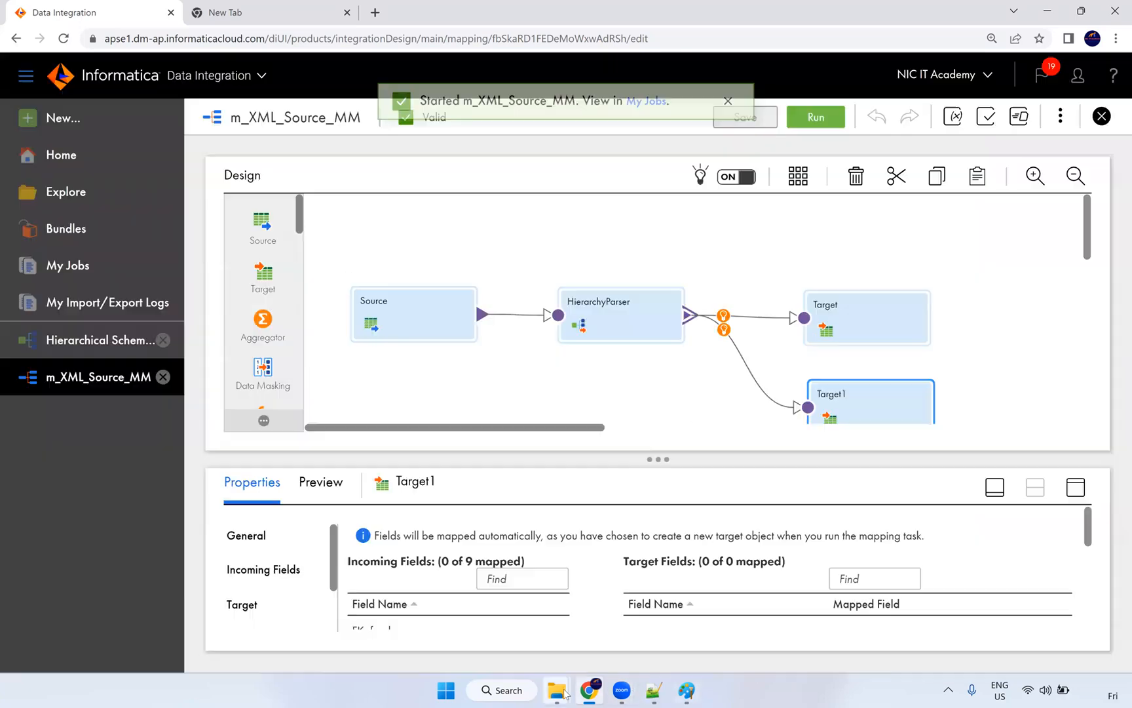
left_click(647, 116)
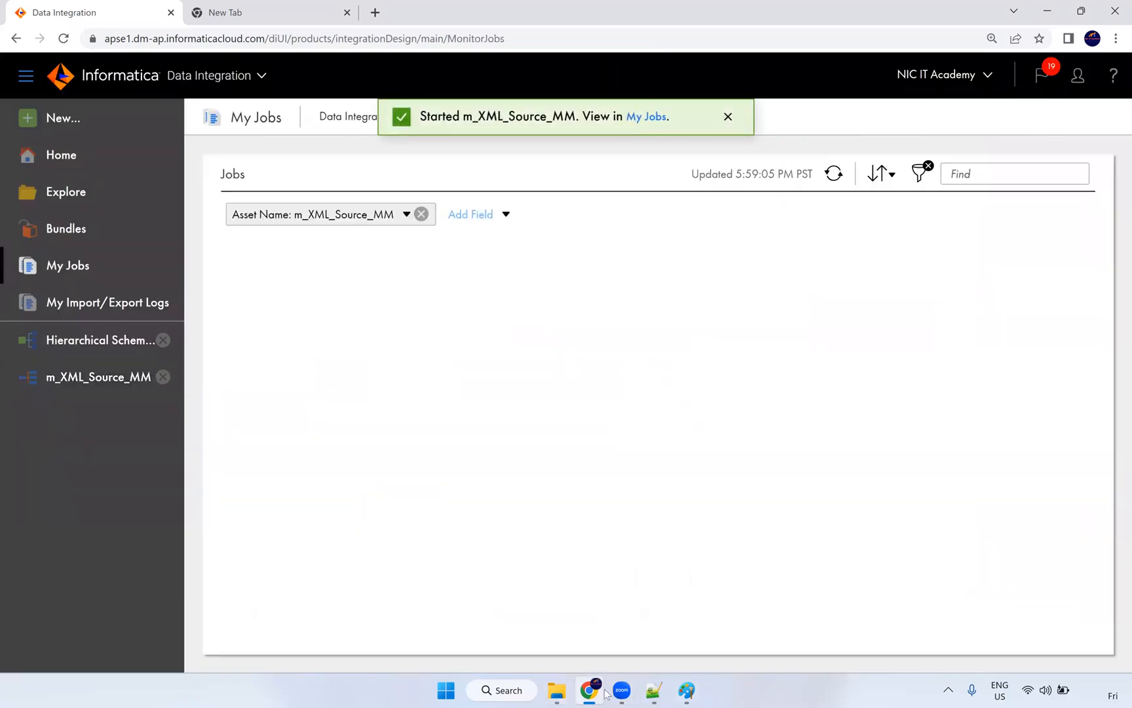
Step: Look over the Src_Files folder, then return to the job status page in the browser
mouse_move(556, 690)
left_click(607, 556)
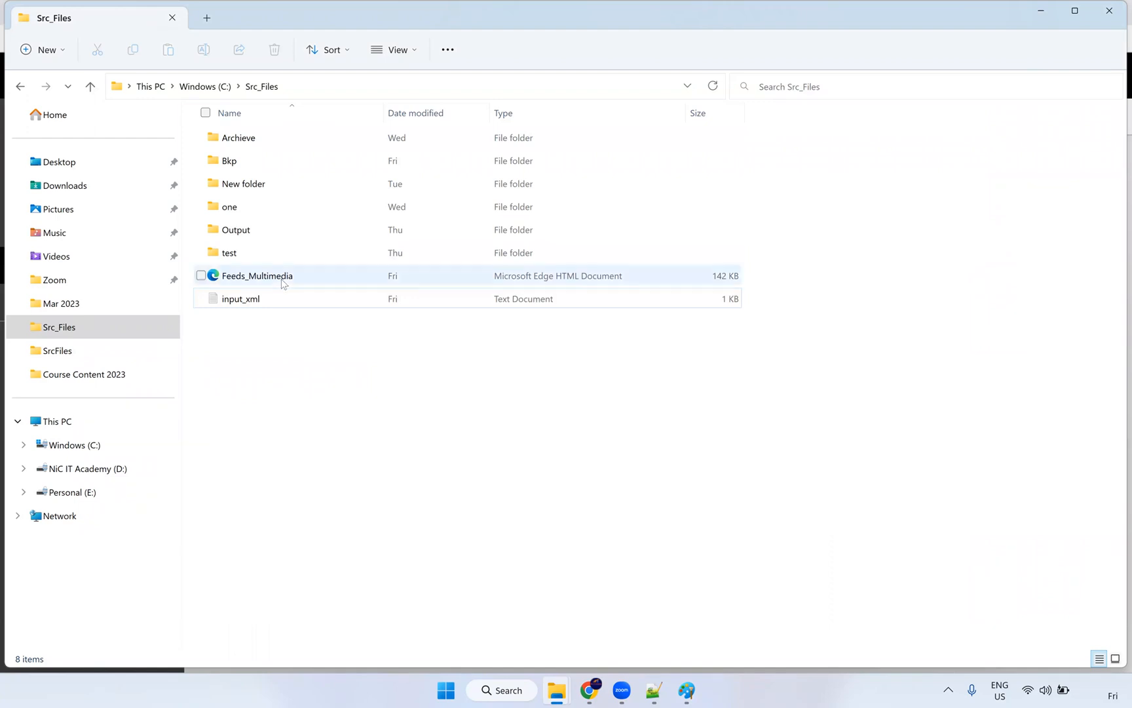
left_click(323, 276)
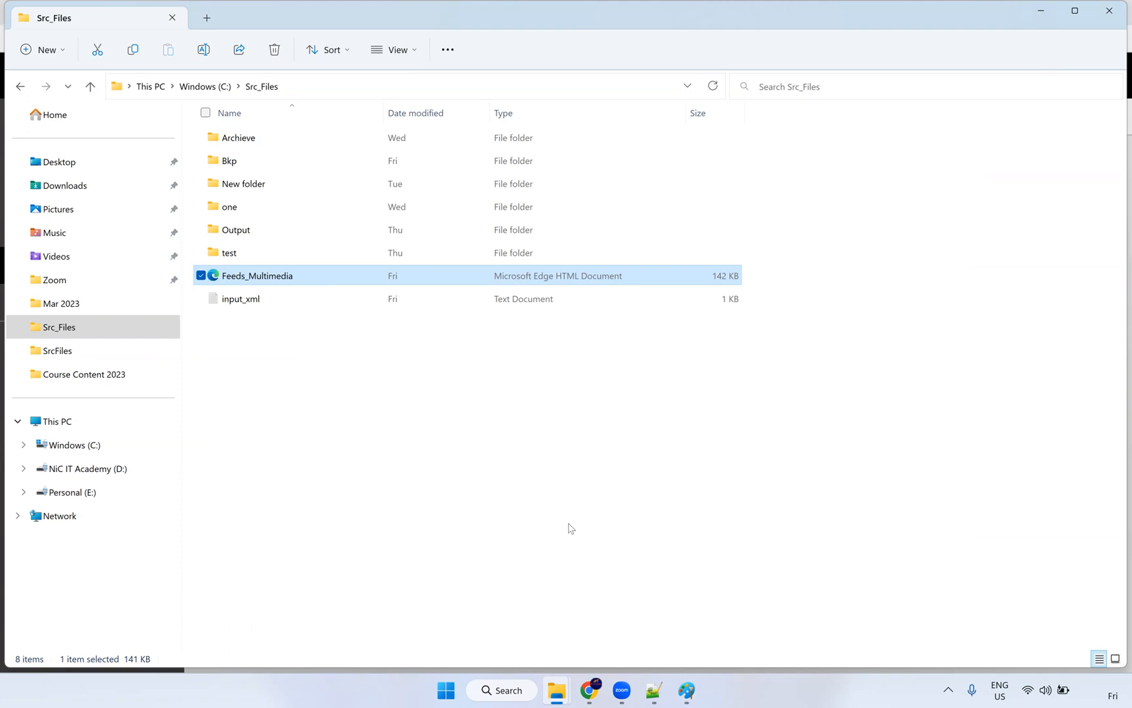
mouse_move(590, 692)
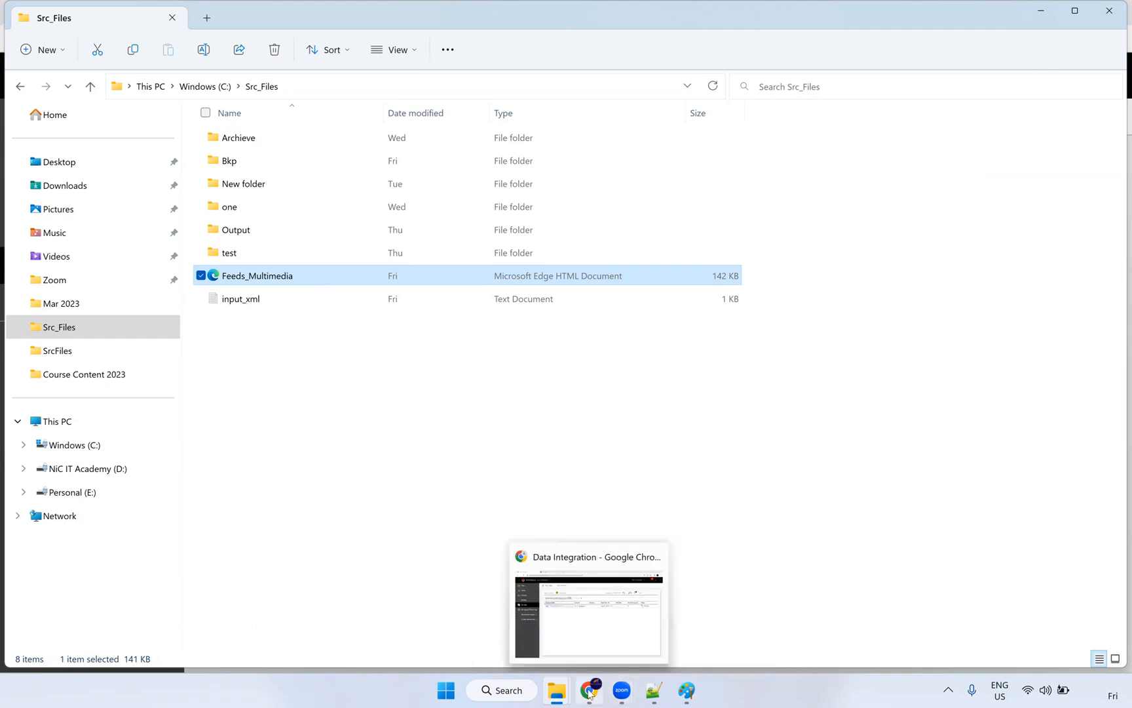
left_click(591, 692)
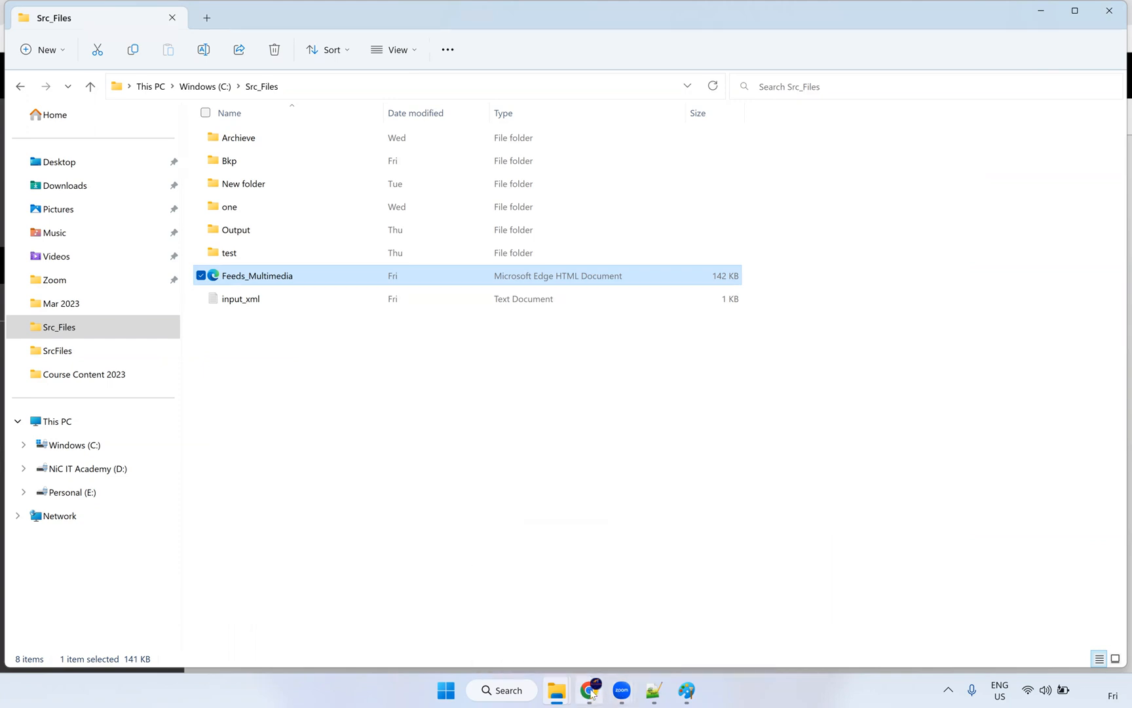
left_click(591, 692)
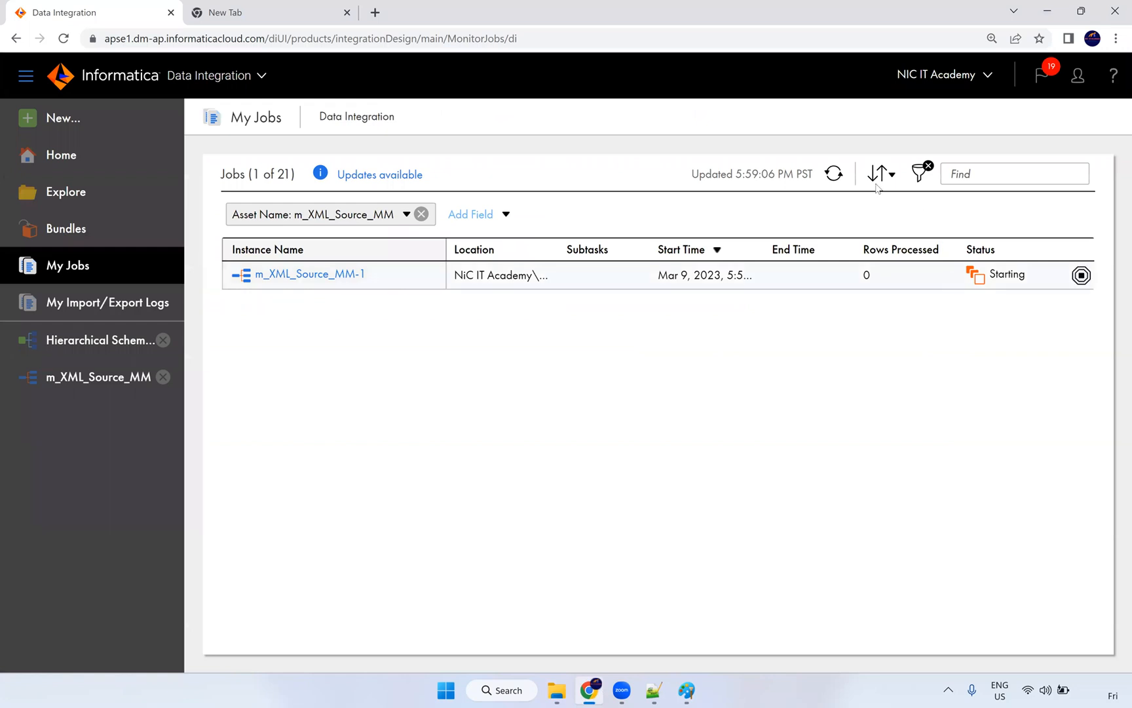
Step: Refresh My Jobs as the job runs, then confirm T_Feeds and T_FF_MM CSVs in Src_Files
left_click(834, 174)
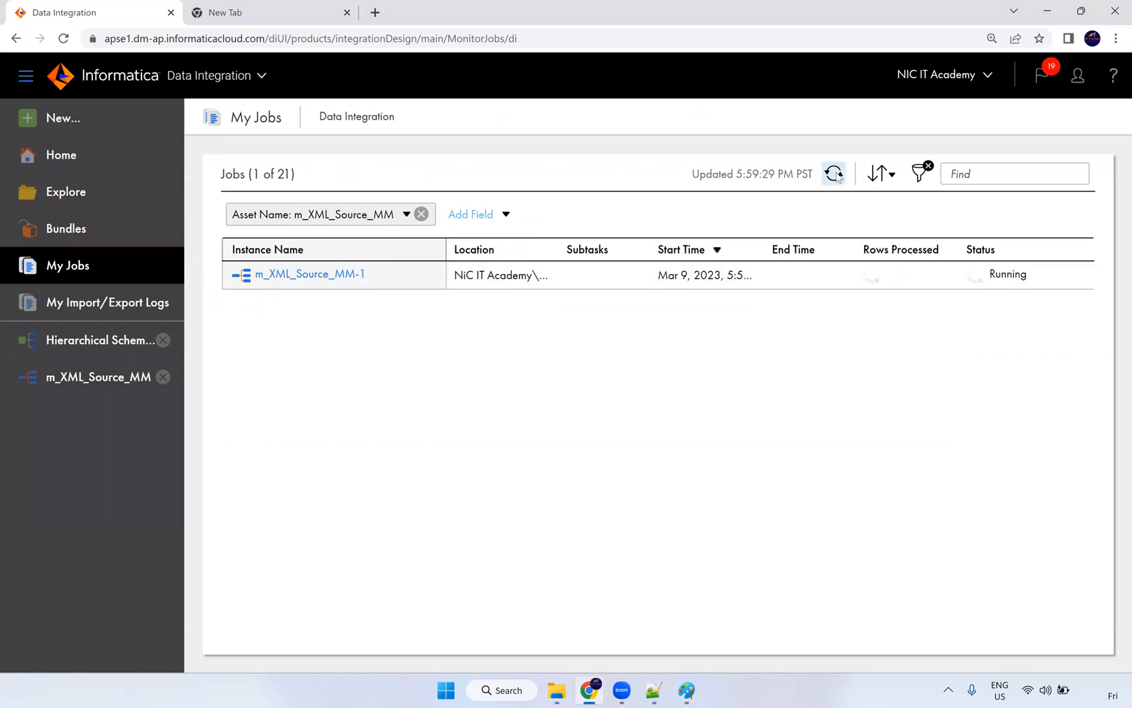
left_click(836, 174)
left_click(836, 174)
key("alt+Tab")
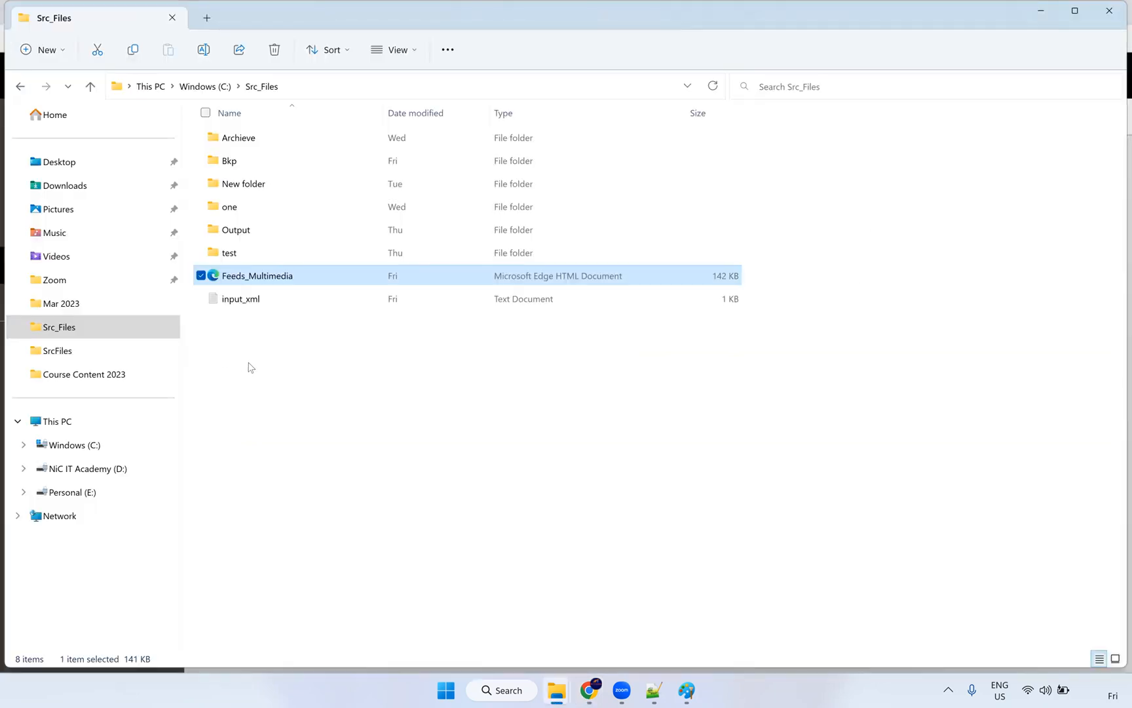
left_click(286, 336)
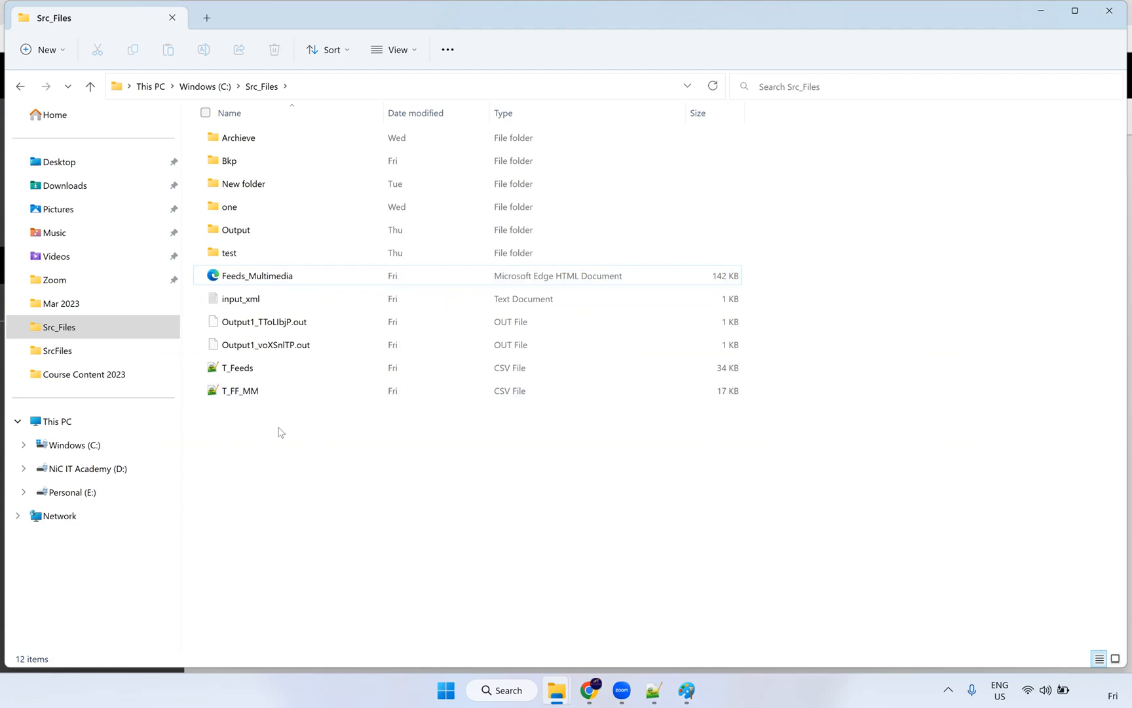
Step: View T_Feeds.csv in Notepad++, reading its header and 122 lines of parsed feed records
left_click(248, 371)
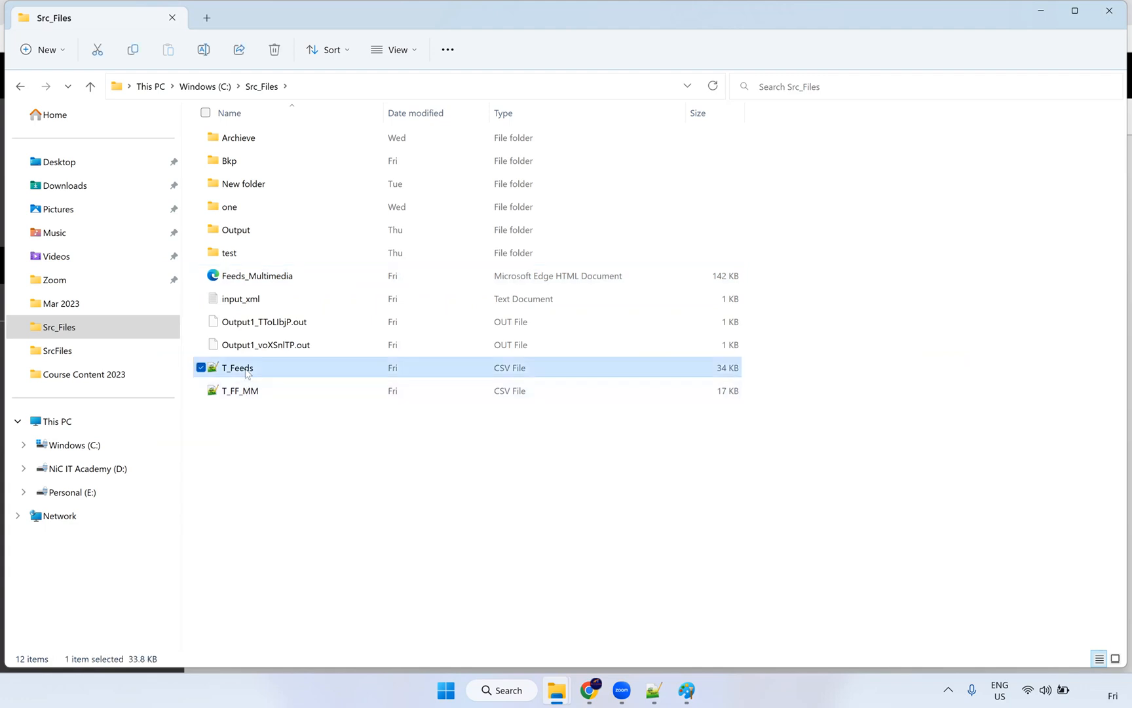
right_click(248, 371)
mouse_move(406, 442)
left_click(499, 489)
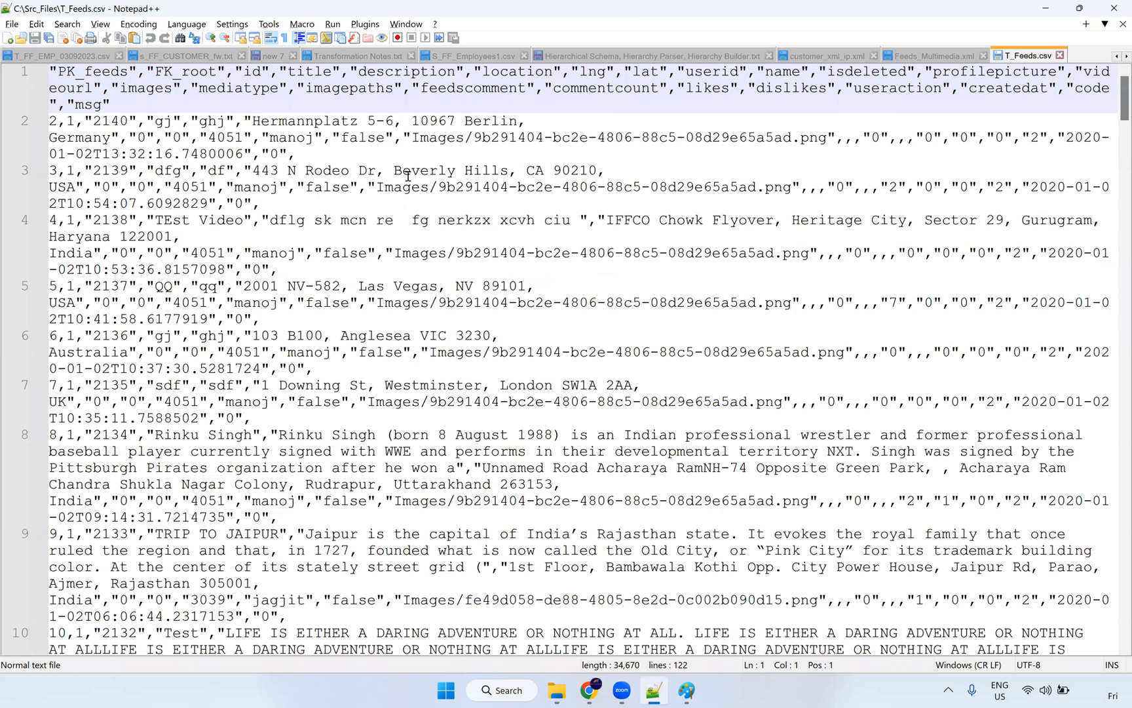
scroll(408, 187, "down", 9)
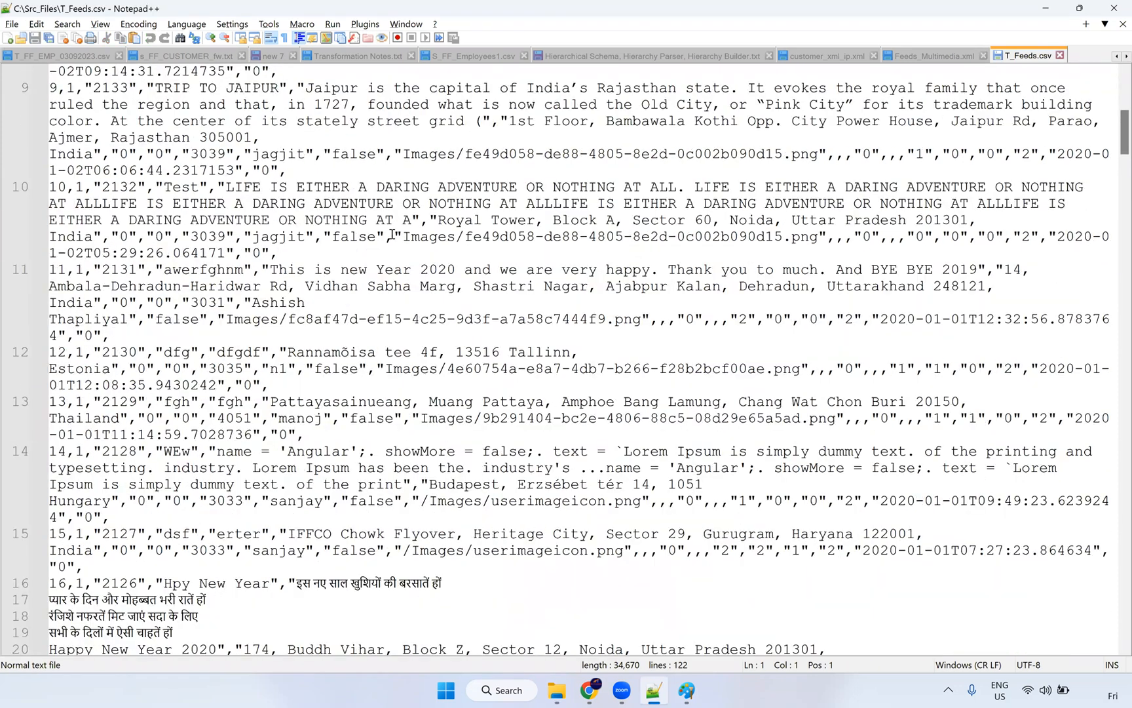
scroll(388, 242, "down", 14)
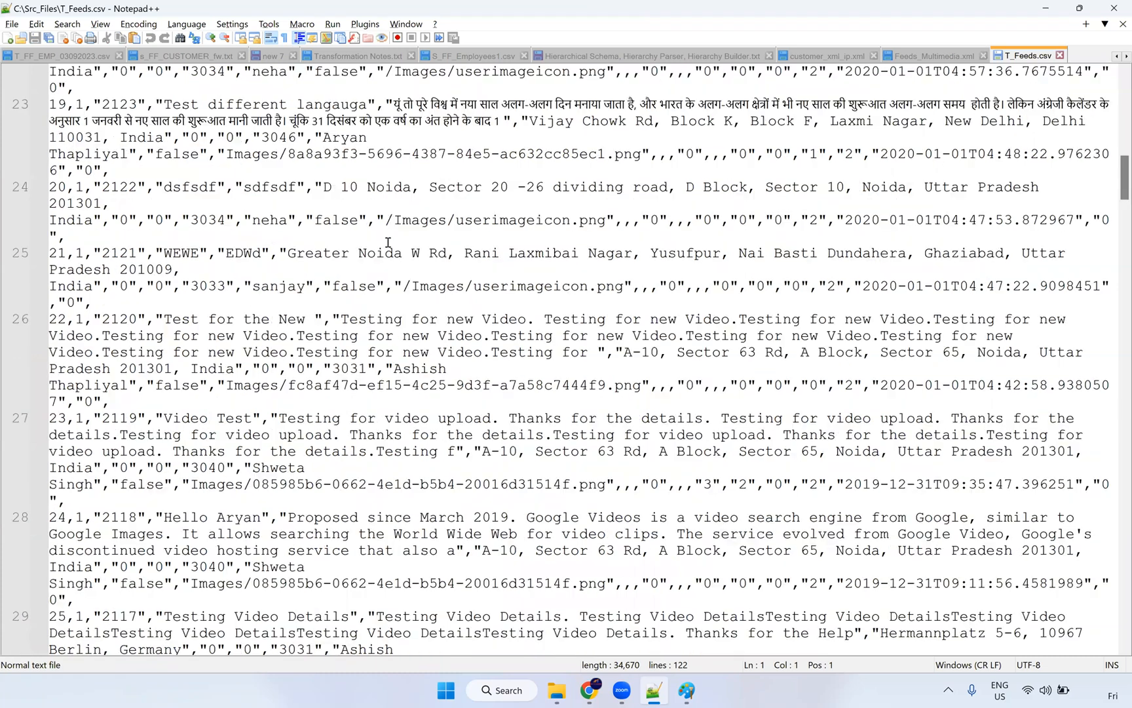
scroll(162, 196, "up", 6)
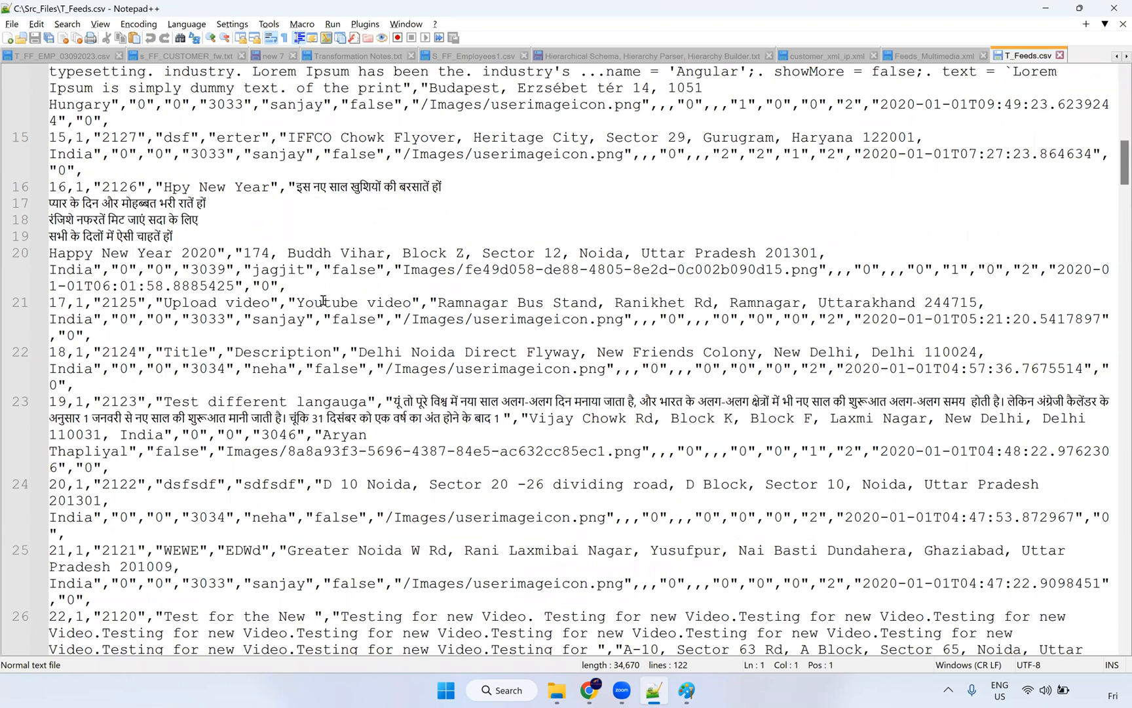
scroll(1115, 97, "down", 20)
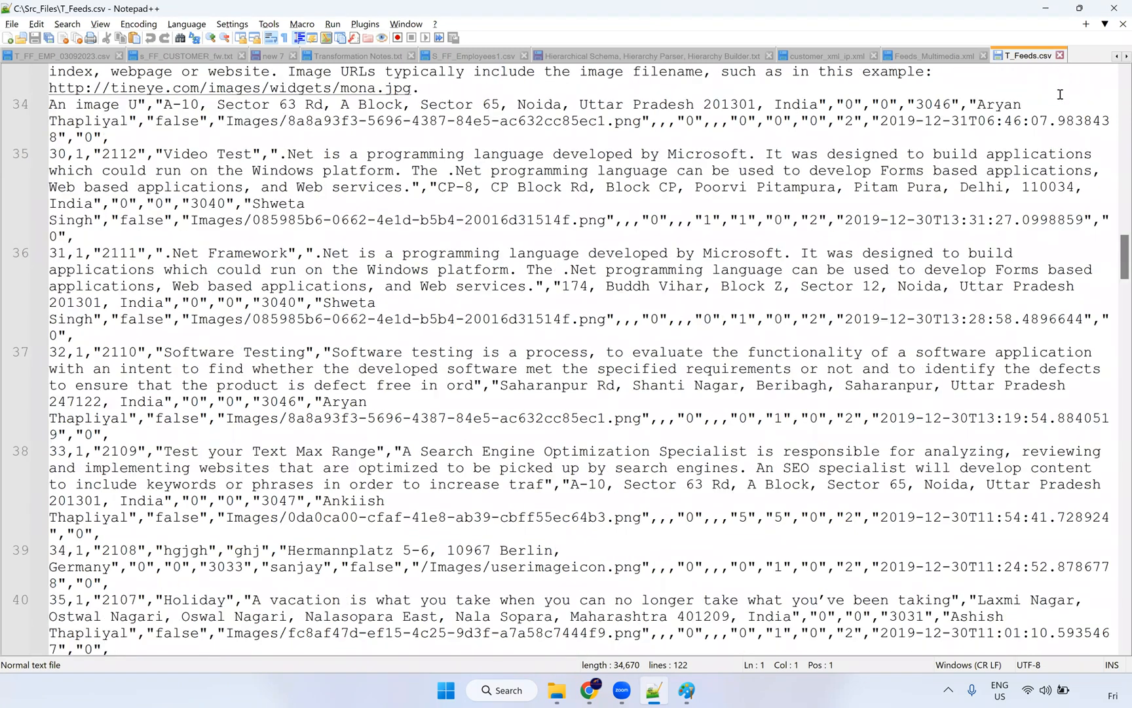
key("alt+Tab")
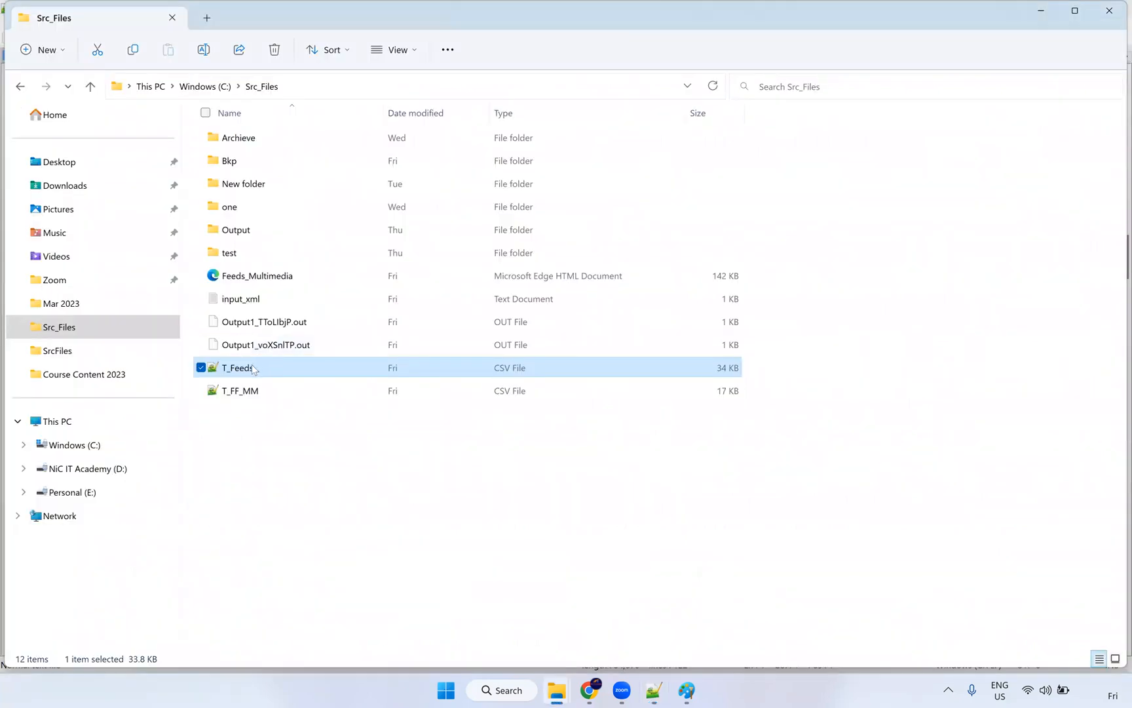
right_click(253, 369)
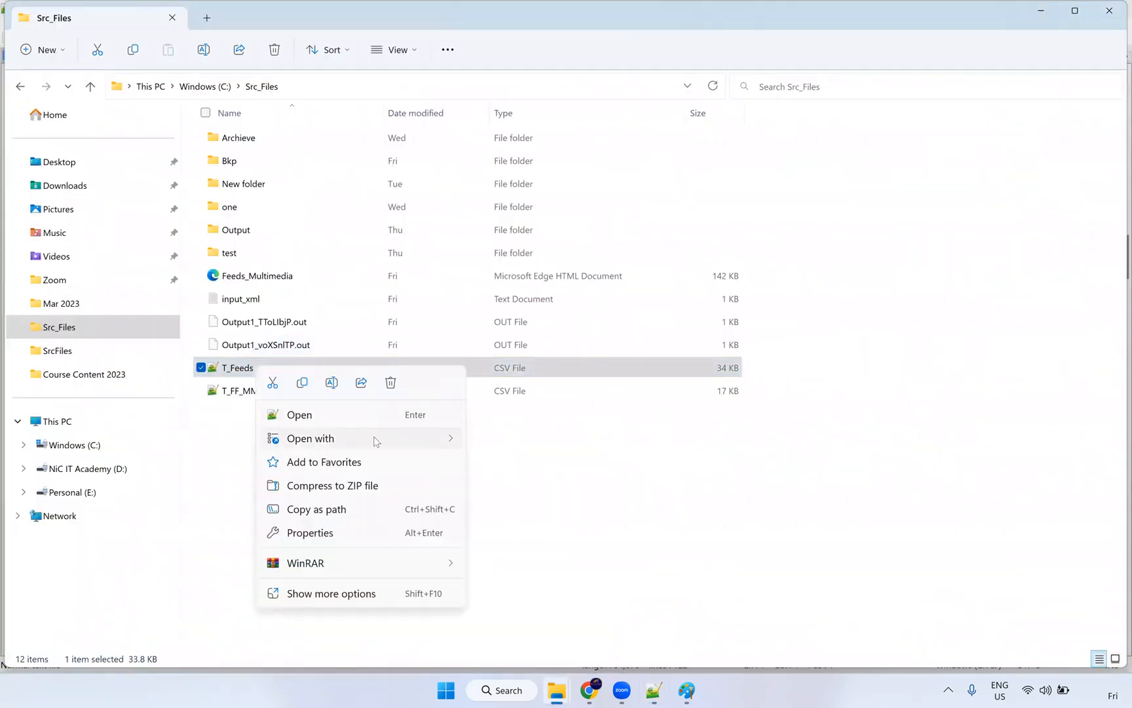
Step: Inspect T_Feeds.csv in Excel, reviewing columns PK_feeds, FK_root, id and title, then close it
mouse_move(377, 441)
left_click(543, 443)
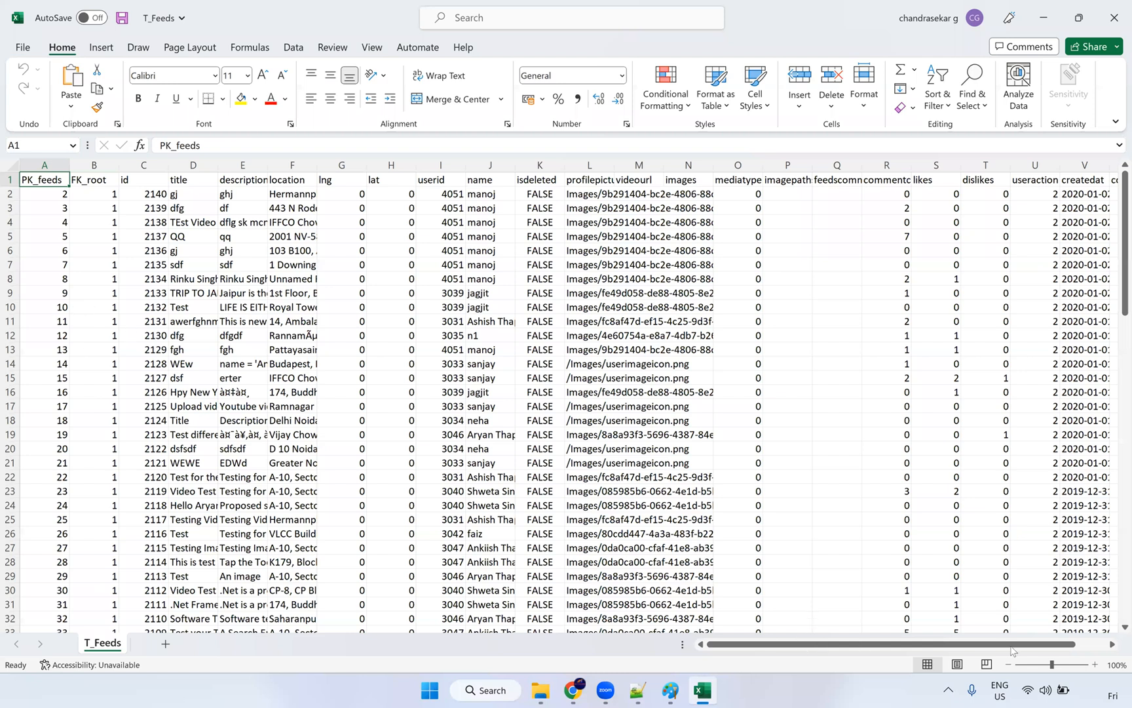
scroll(1033, 295, "right", 2)
left_click_drag(1034, 191, 1033, 206)
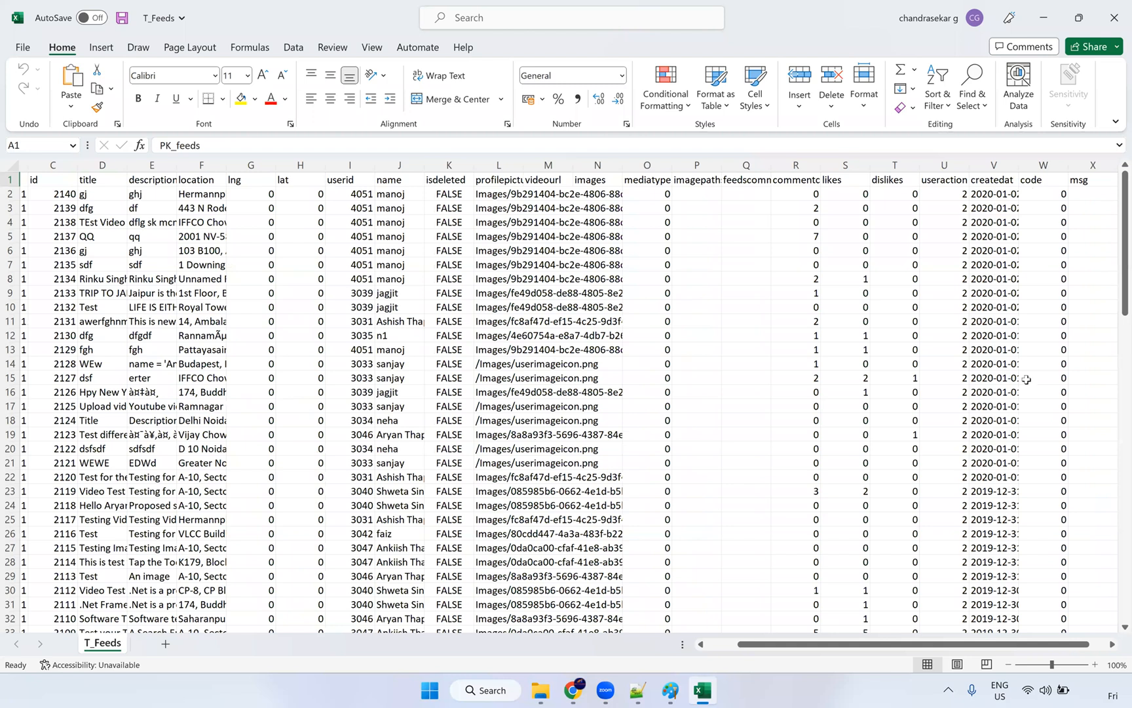
left_click_drag(78, 376, 72, 374)
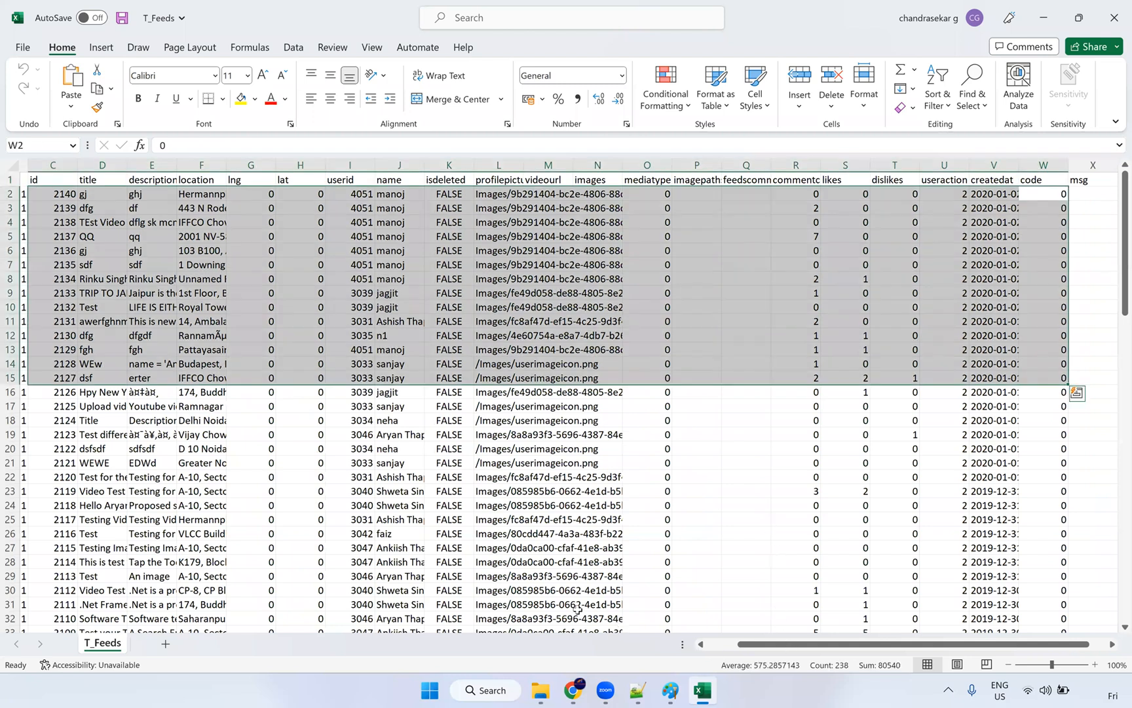
scroll(309, 374, "left", 2)
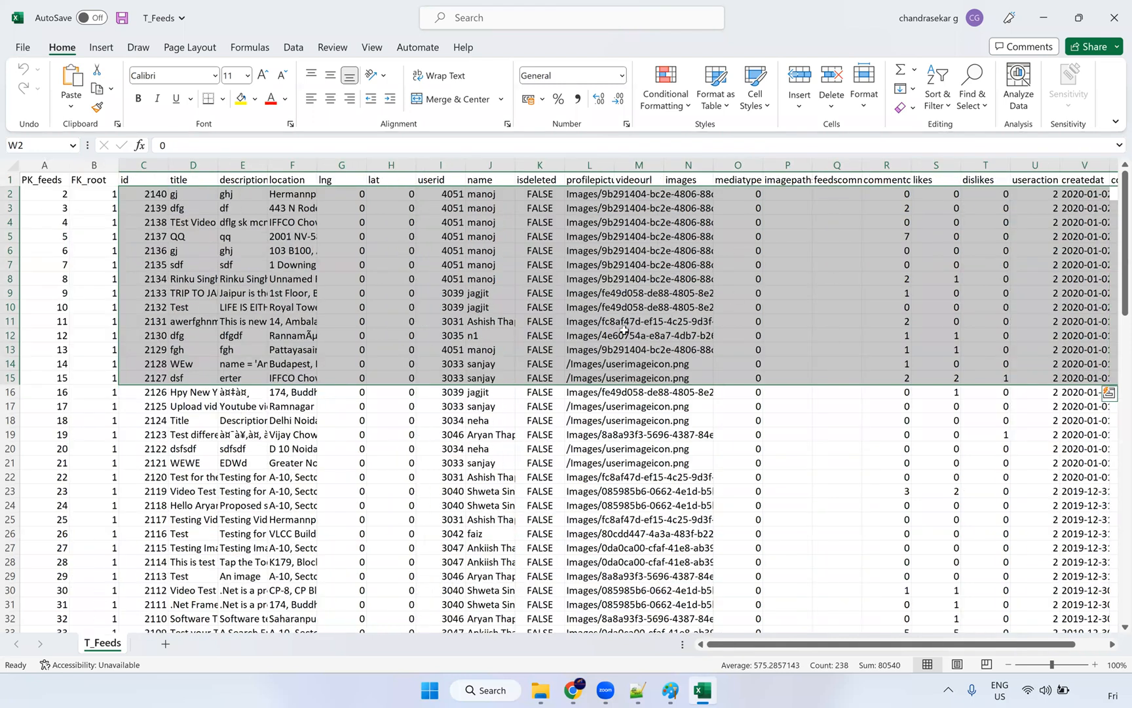
key("ctrl+z")
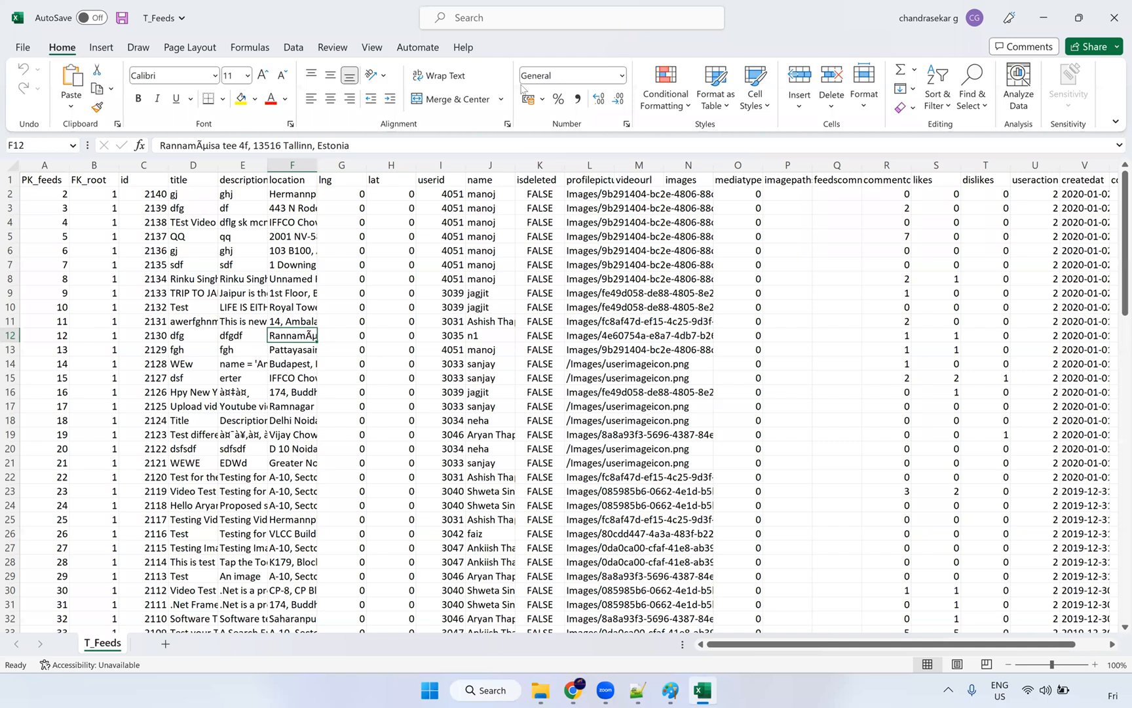
key("alt+F4")
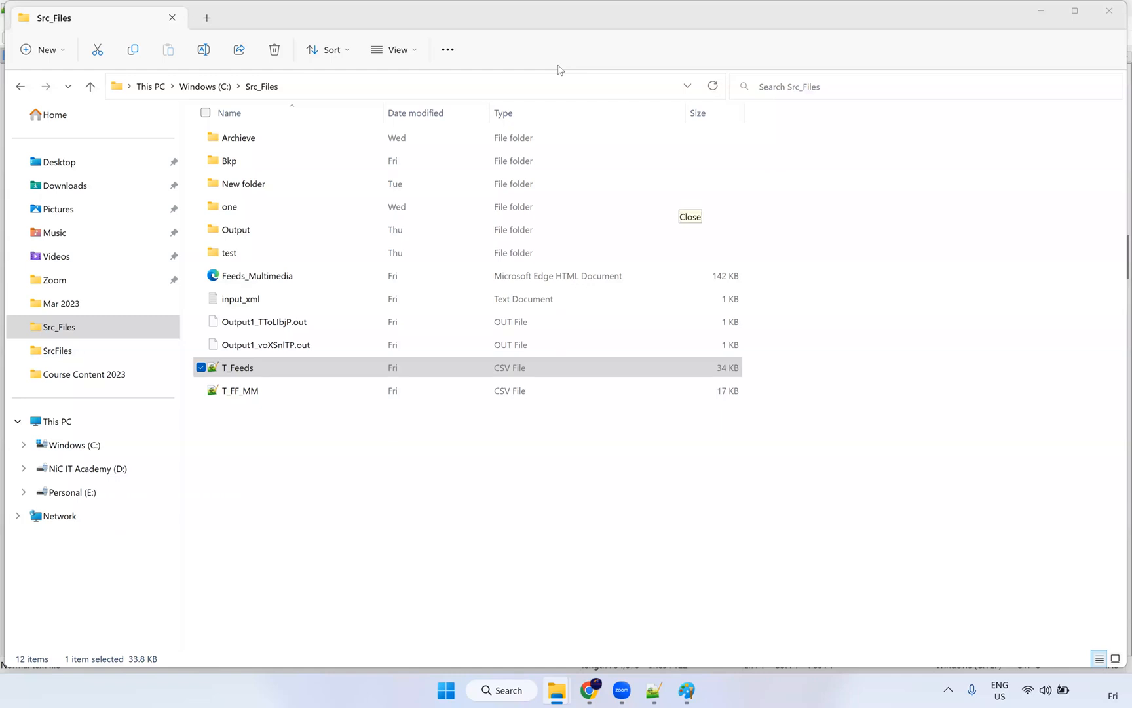
left_click(253, 303)
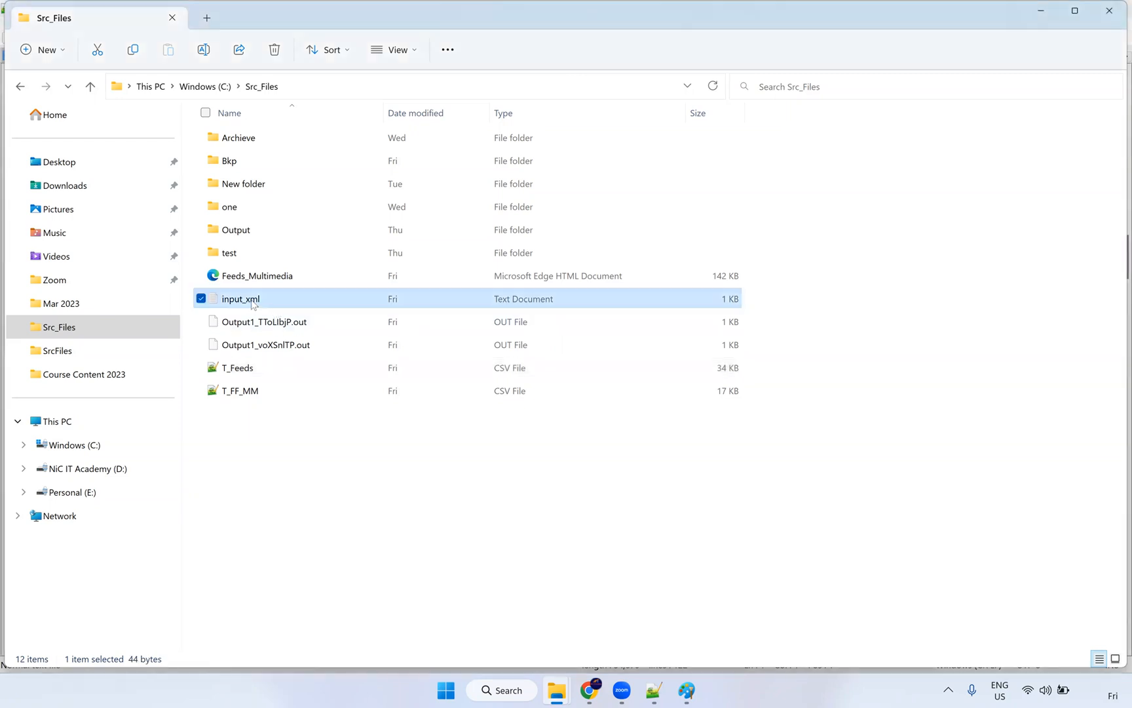
double_click(254, 300)
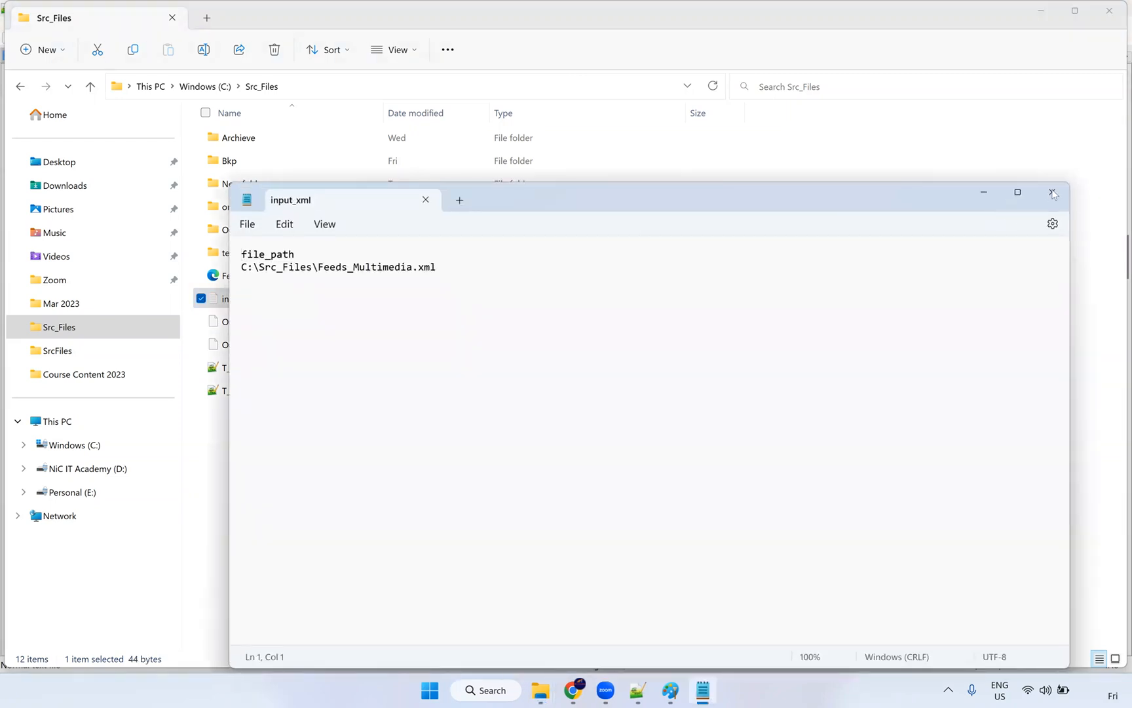
left_click(1052, 192)
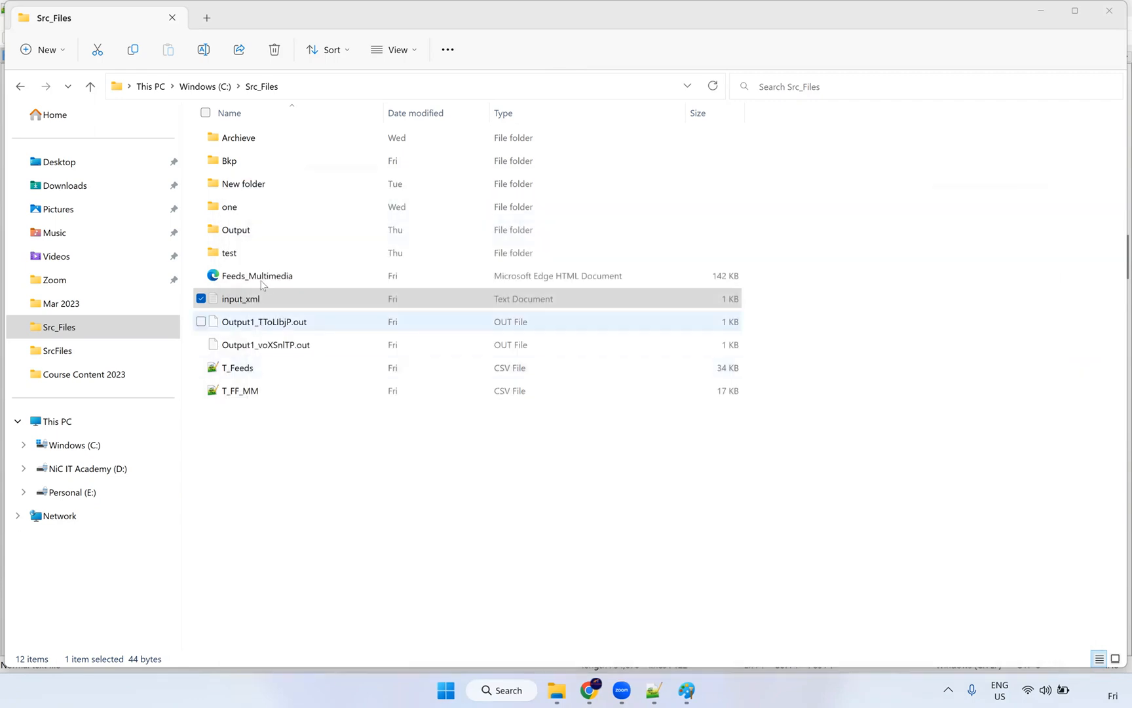
left_click(259, 279)
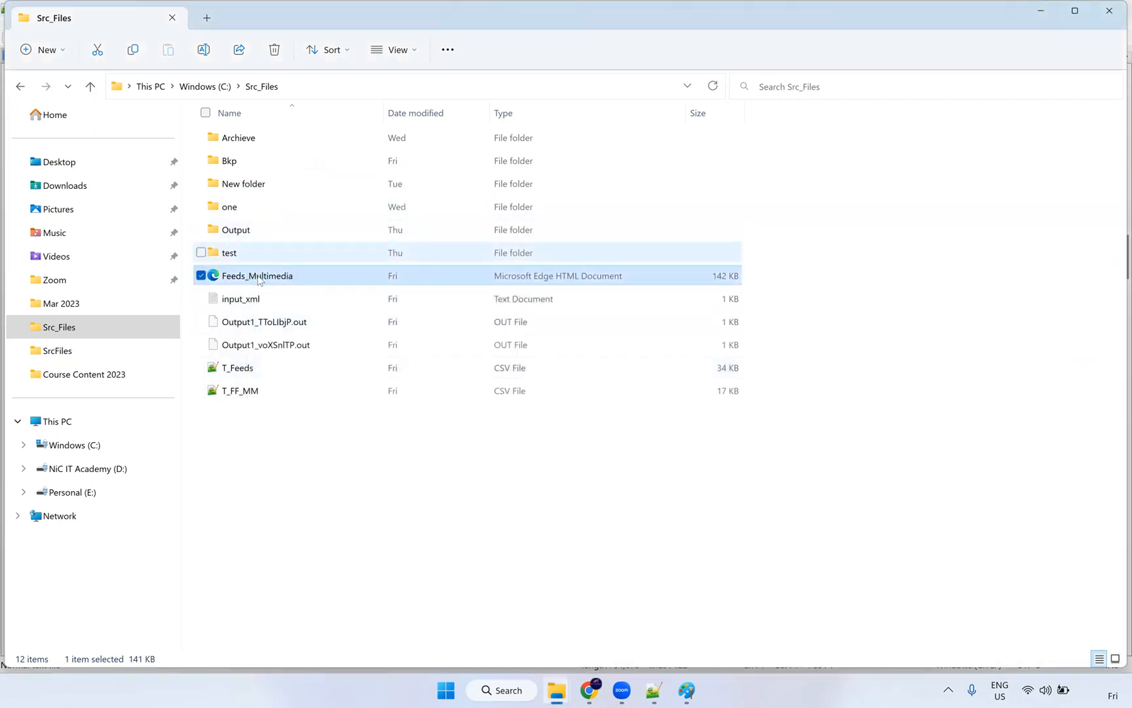
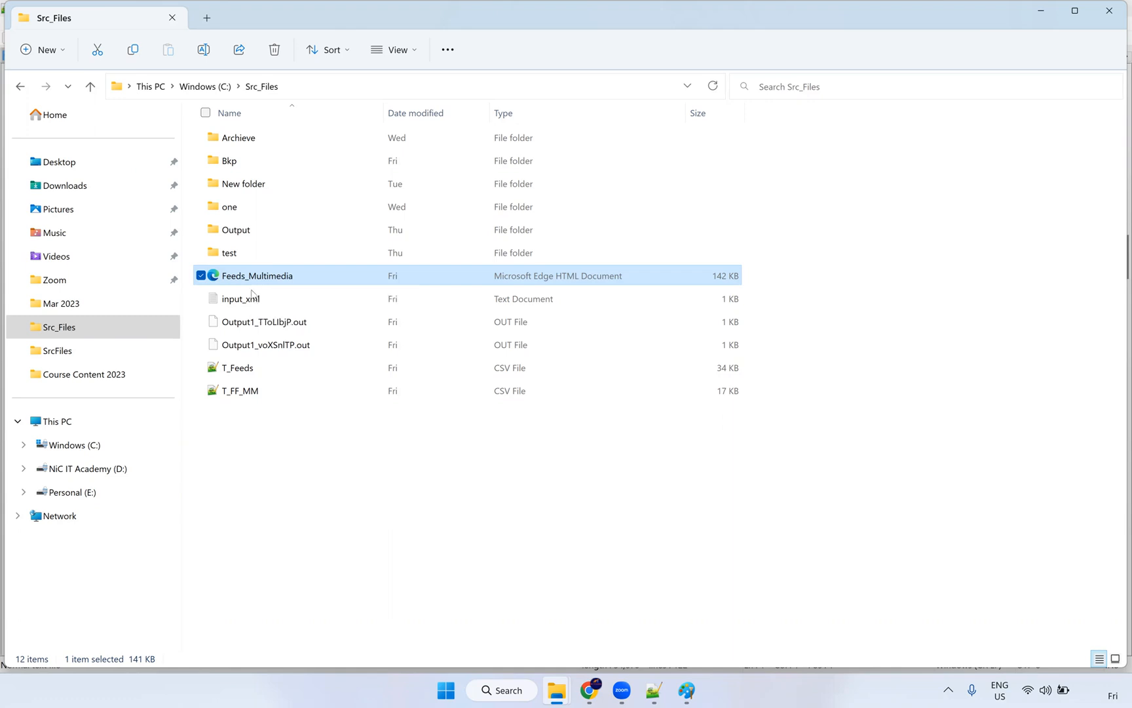
Step: Reselect Feeds_Multimedia, glance at the Paint diagram and T_Feeds.csv, then return to Src_Files
left_click(252, 272, "ctrl")
left_click(252, 272, "ctrl")
left_click(627, 690)
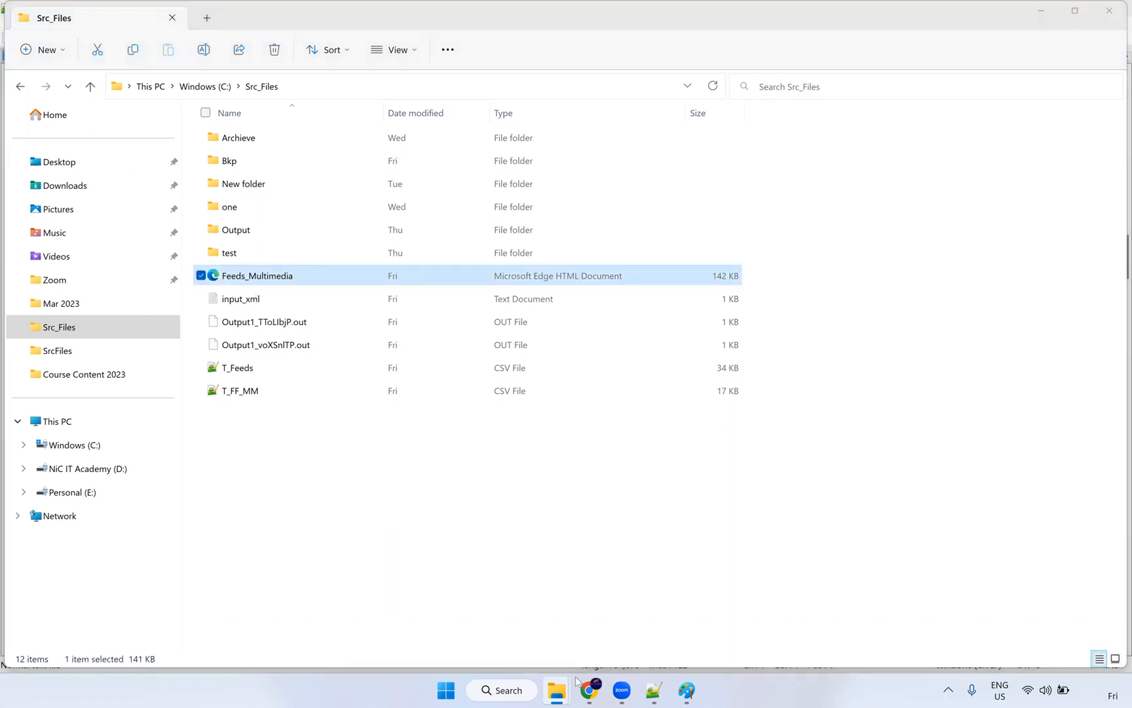
left_click(681, 692)
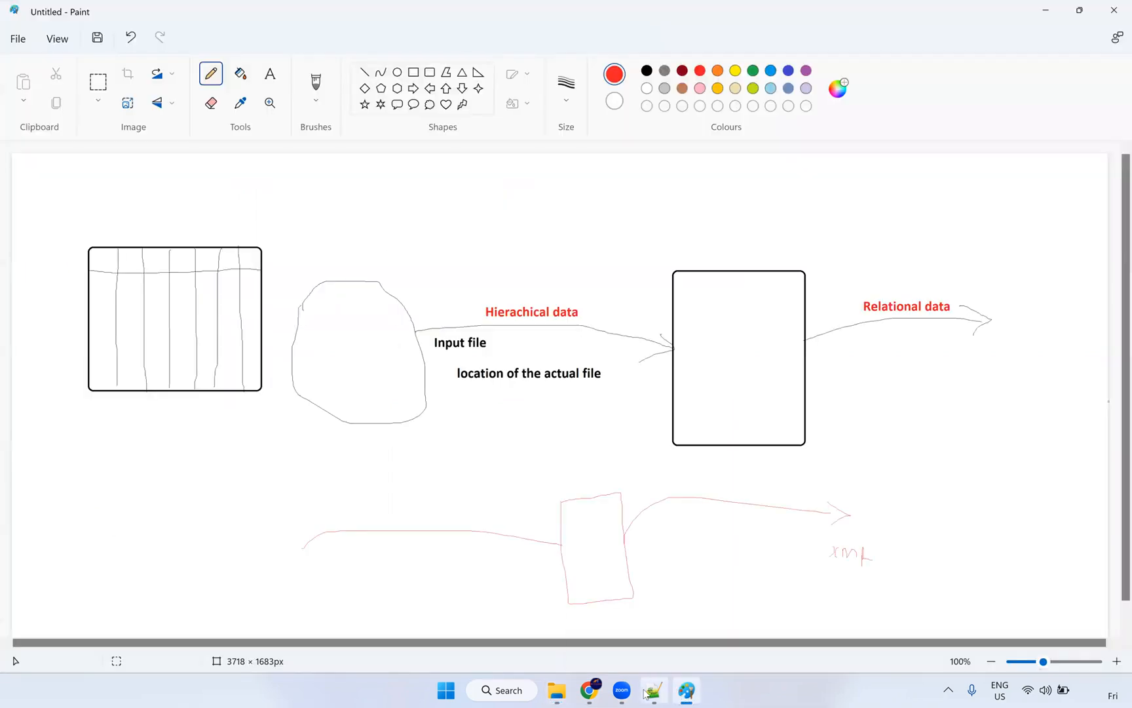
left_click(647, 693)
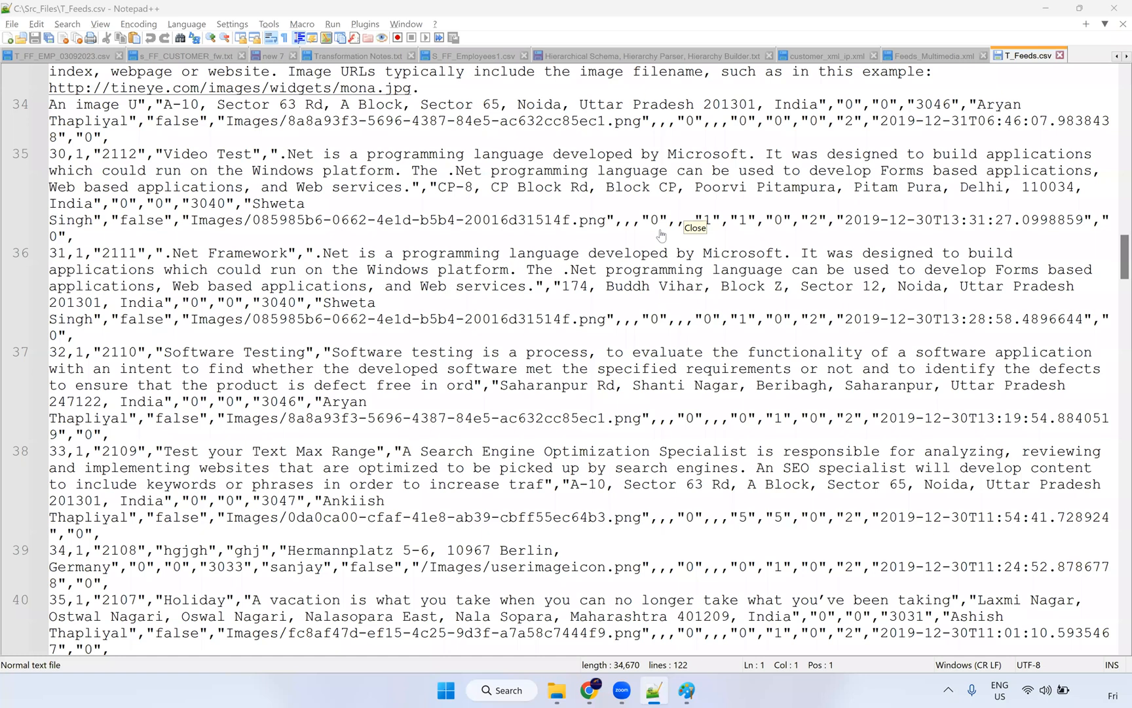
mouse_move(556, 690)
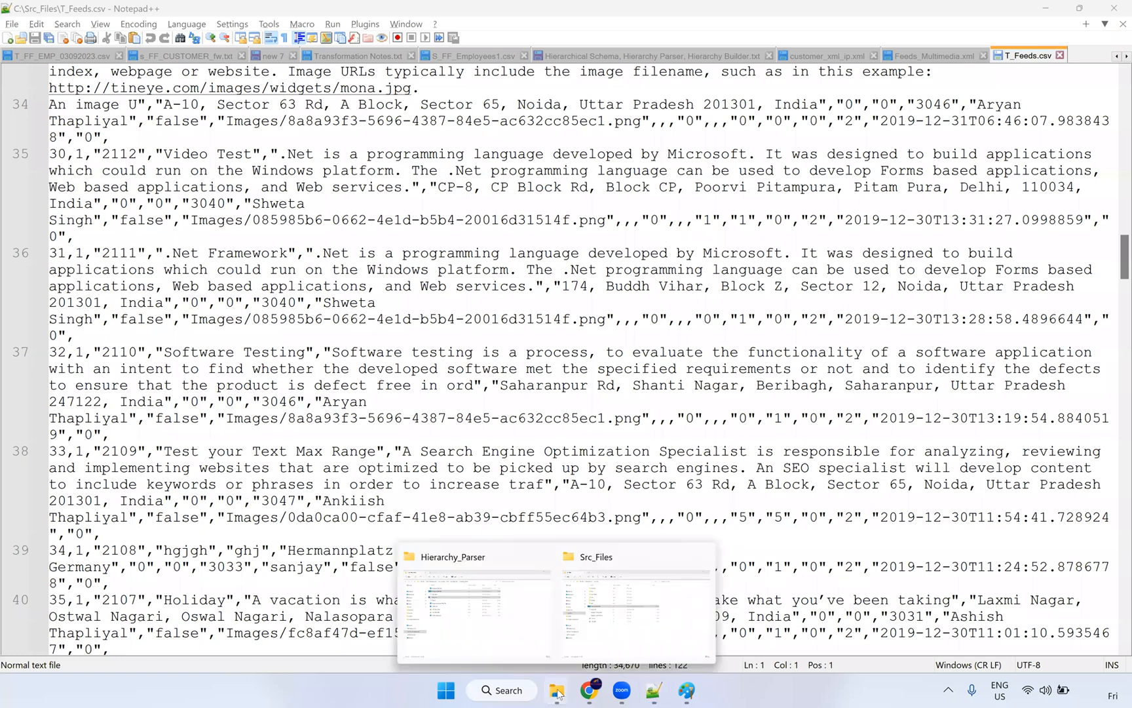
left_click(603, 632)
Step: Open input_xml and review its Feeds_Multimedia.xml file path, then close it
left_click(258, 302)
double_click(257, 302)
left_click(450, 266)
key("BackSpace")
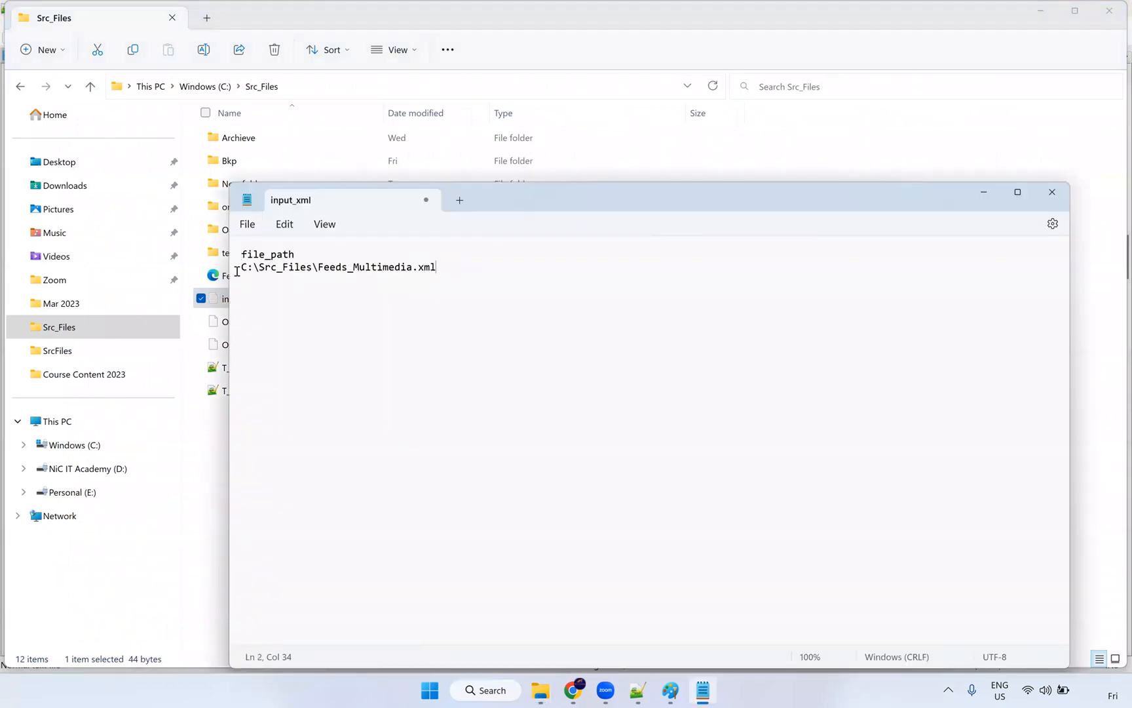
left_click(237, 272, "shift")
left_click(453, 283)
left_click_drag(437, 269, 245, 283)
left_click(245, 283)
left_click_drag(242, 267, 450, 264)
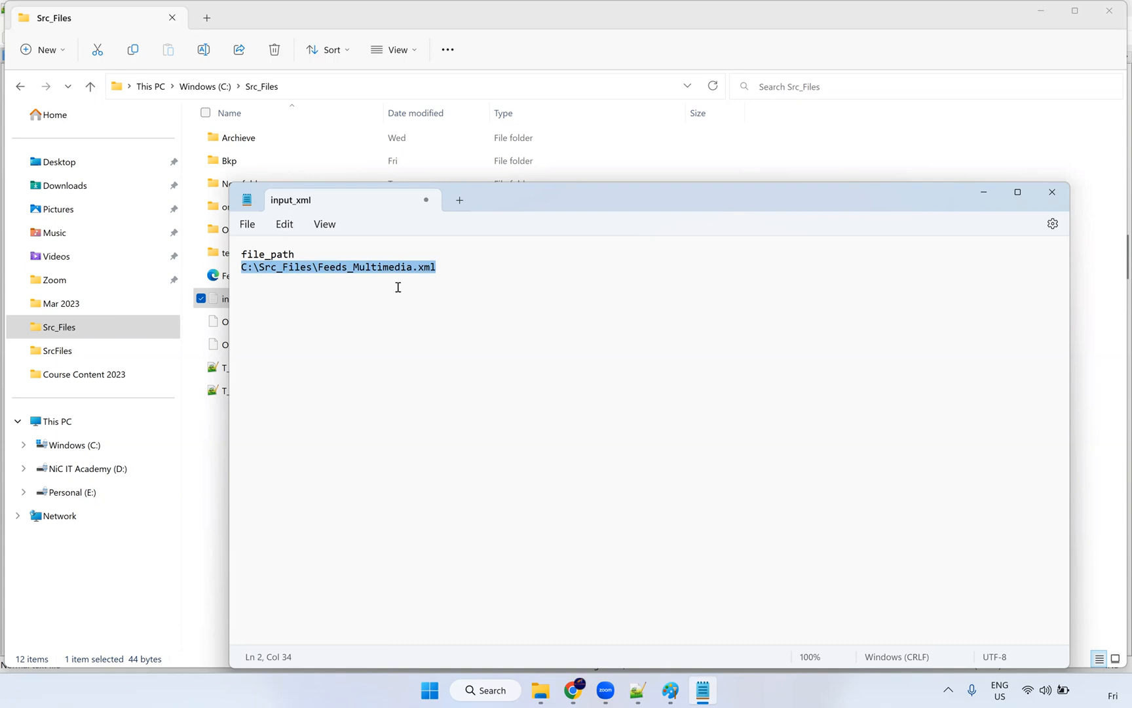
left_click(252, 281)
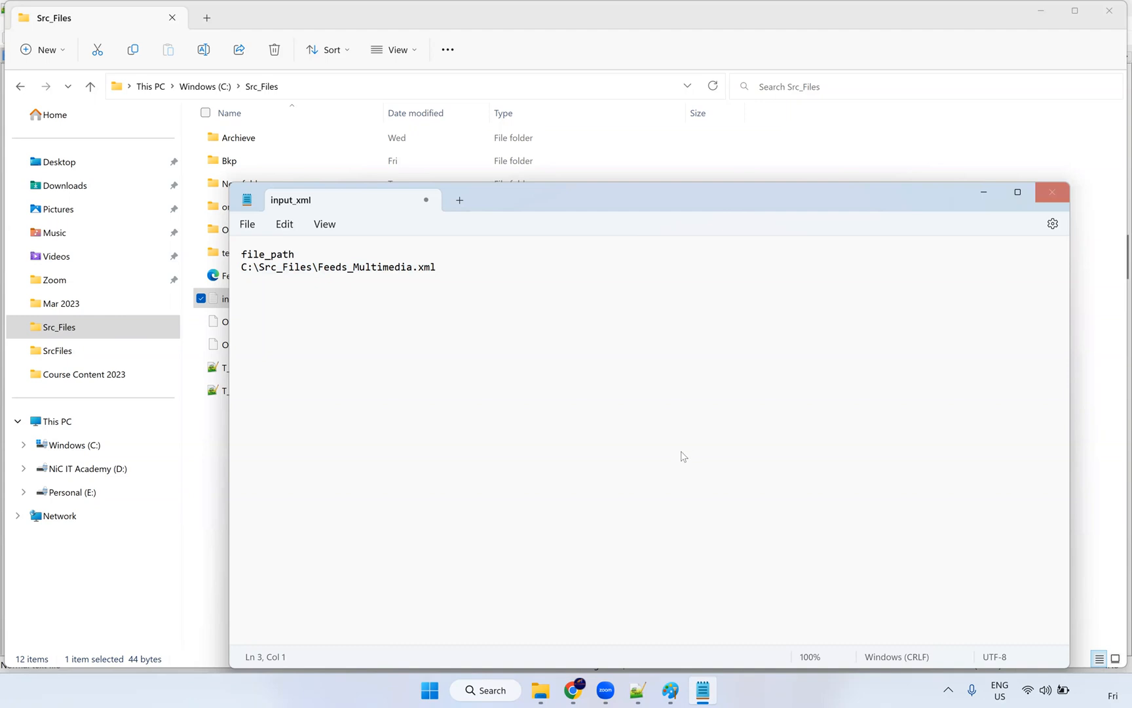
key("alt+F4")
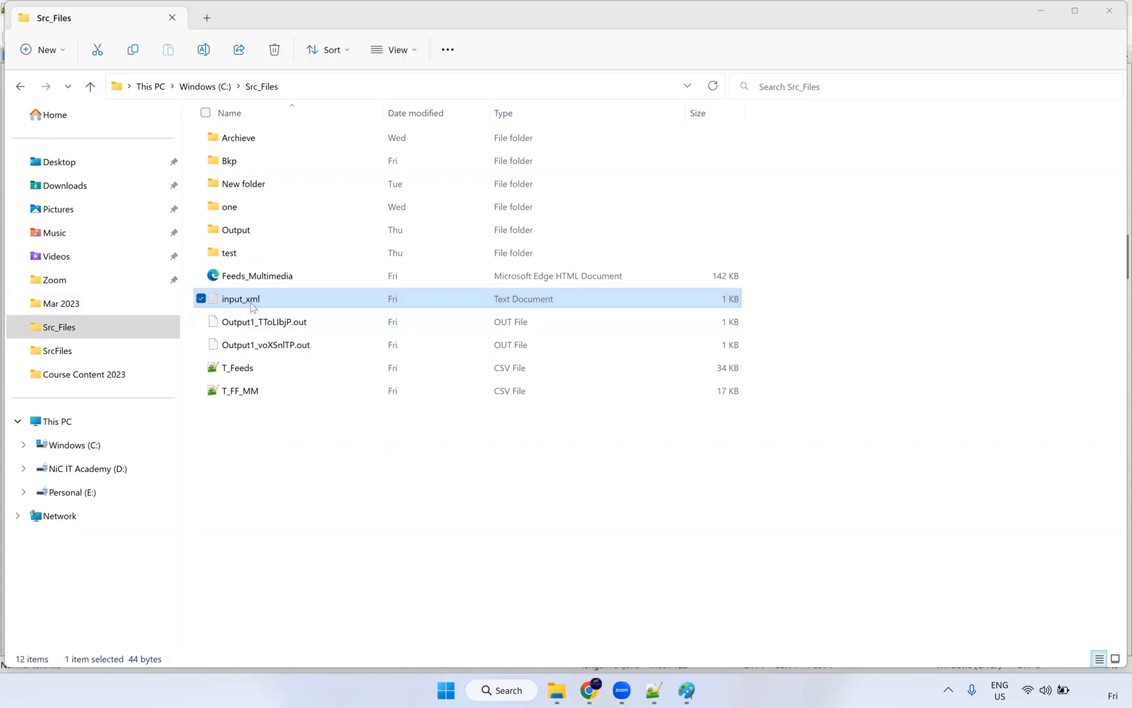
Step: Reselect Feeds_Multimedia and input_xml in Src_Files and check the Informatica My Jobs page
left_click(276, 301)
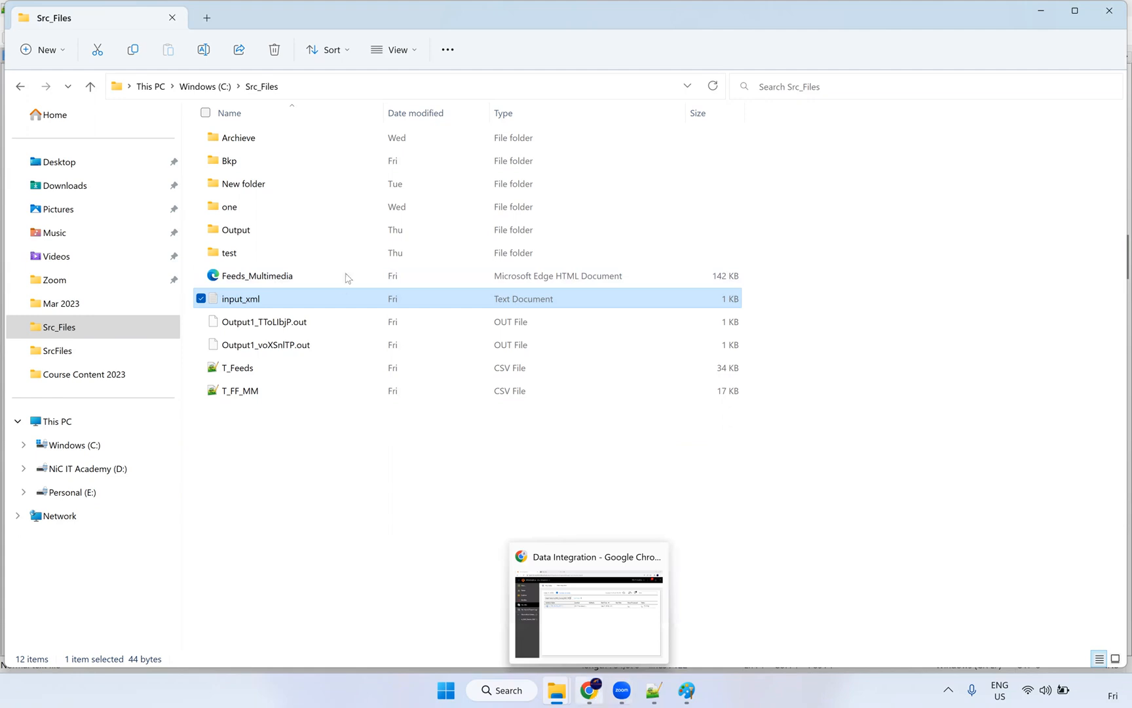
left_click(268, 282)
left_click(265, 296)
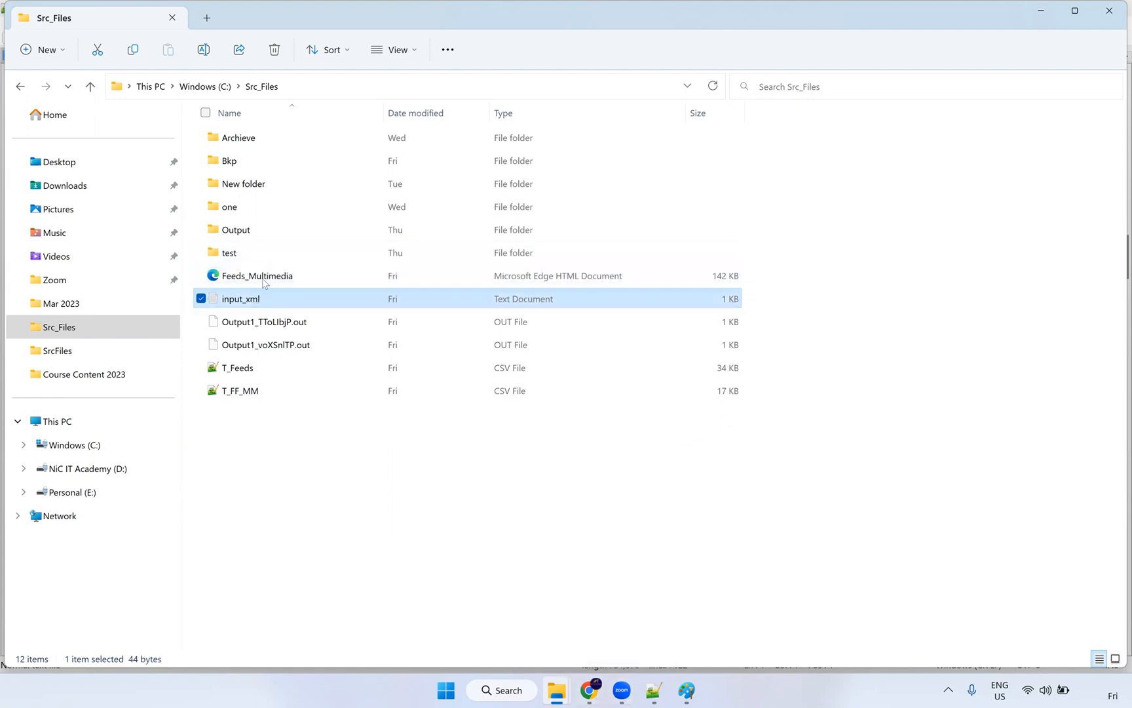
left_click(275, 280)
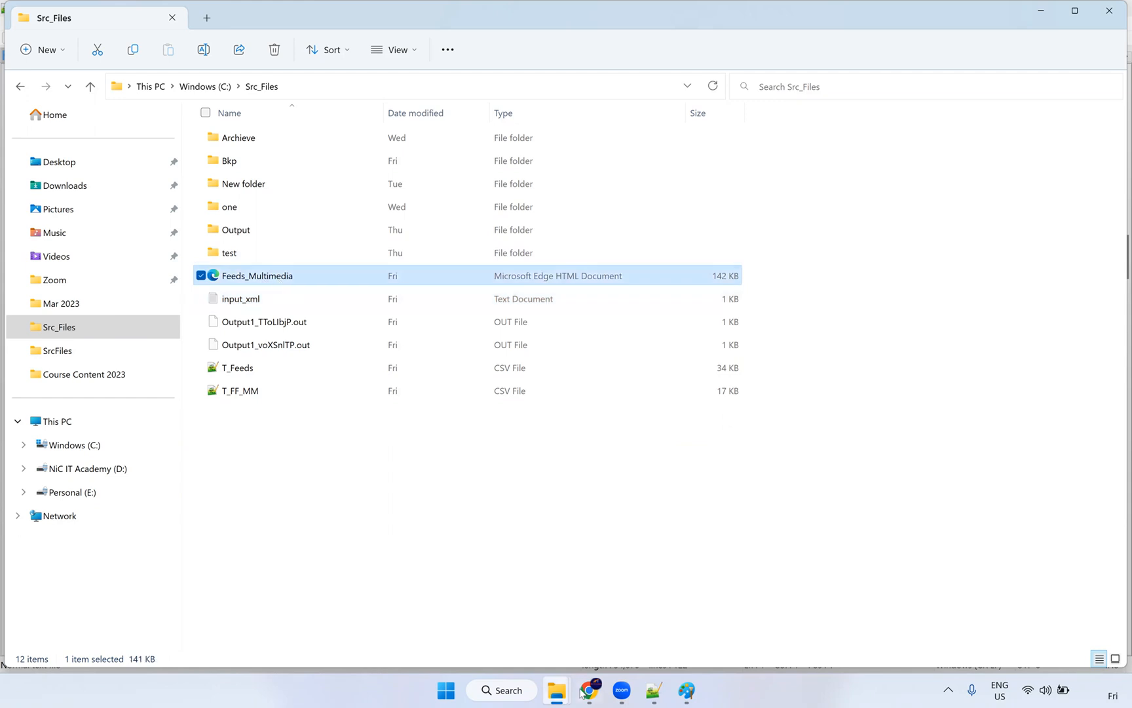
left_click(582, 693)
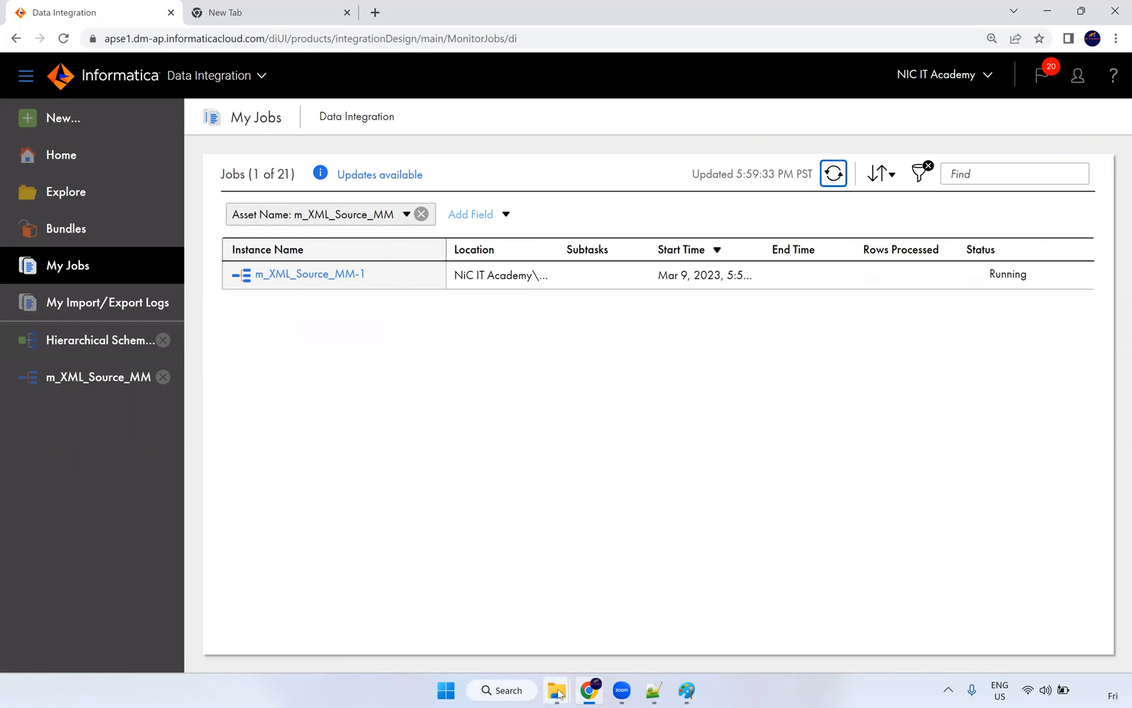
Step: Check input_json's Product.json path, then select input_json and Product and go to Src_Files
left_click(510, 633)
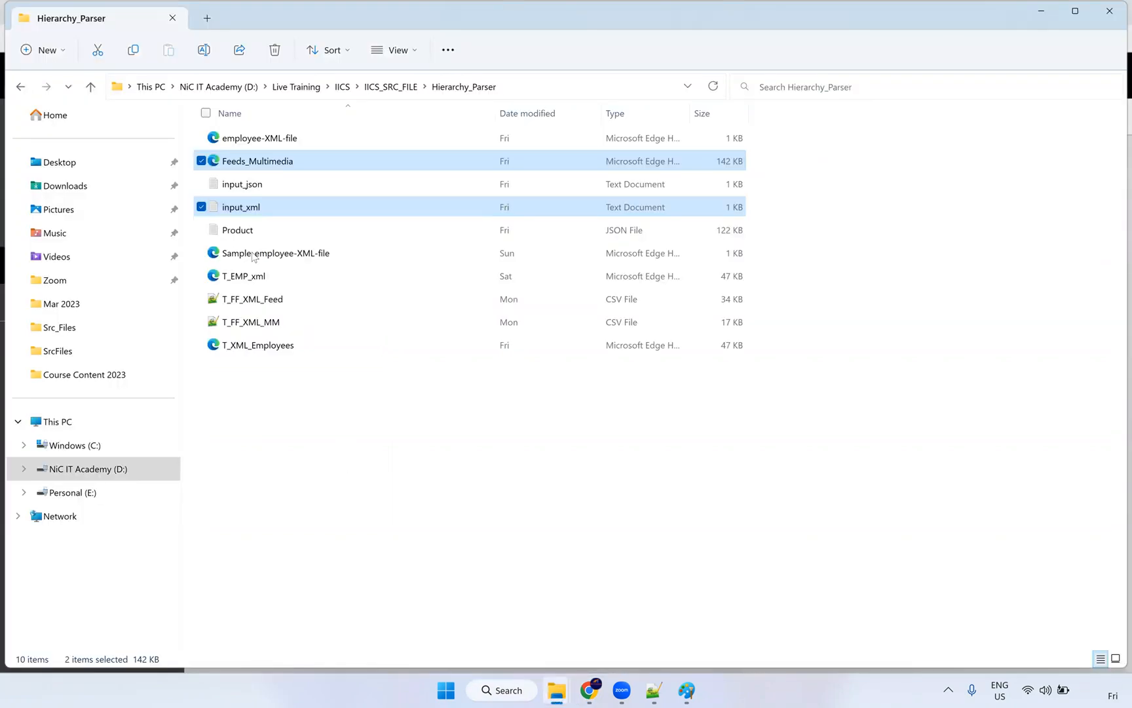
left_click(262, 186)
double_click(266, 189)
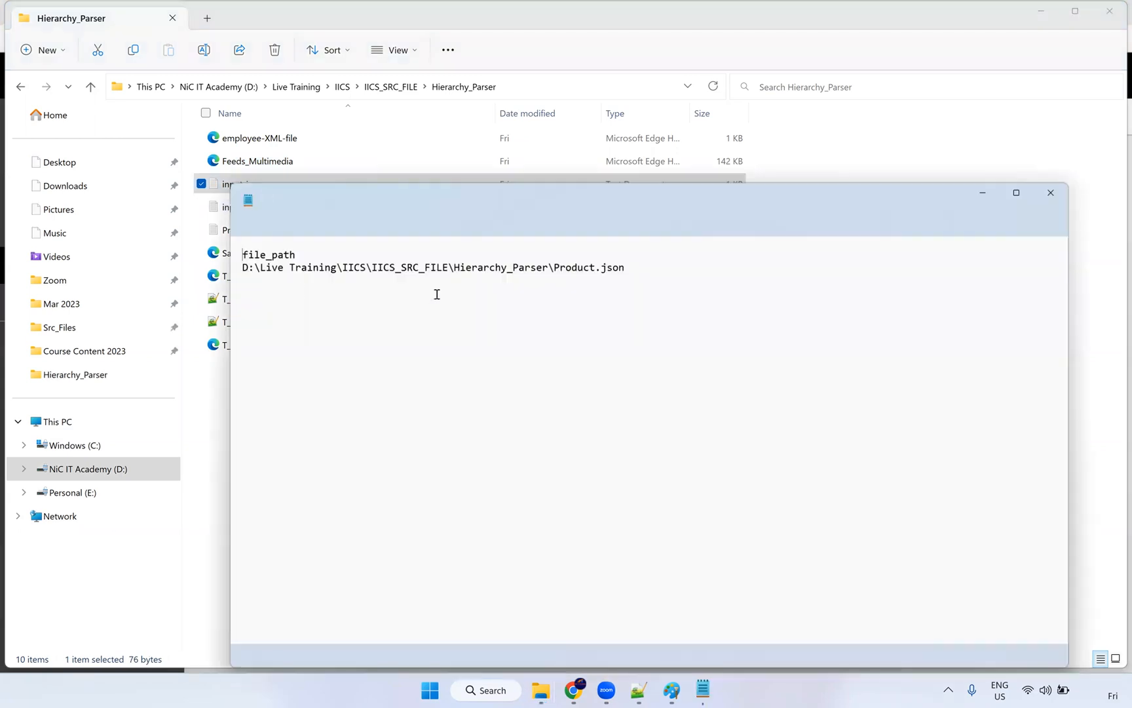
left_click(572, 269)
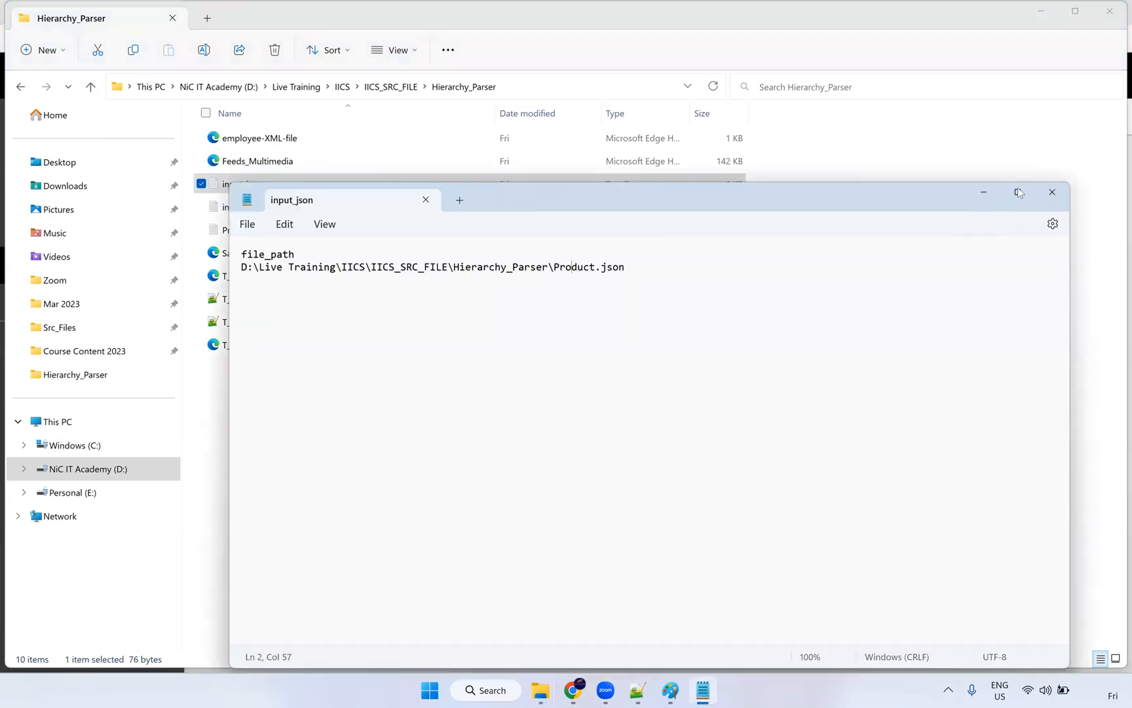
left_click(1052, 192)
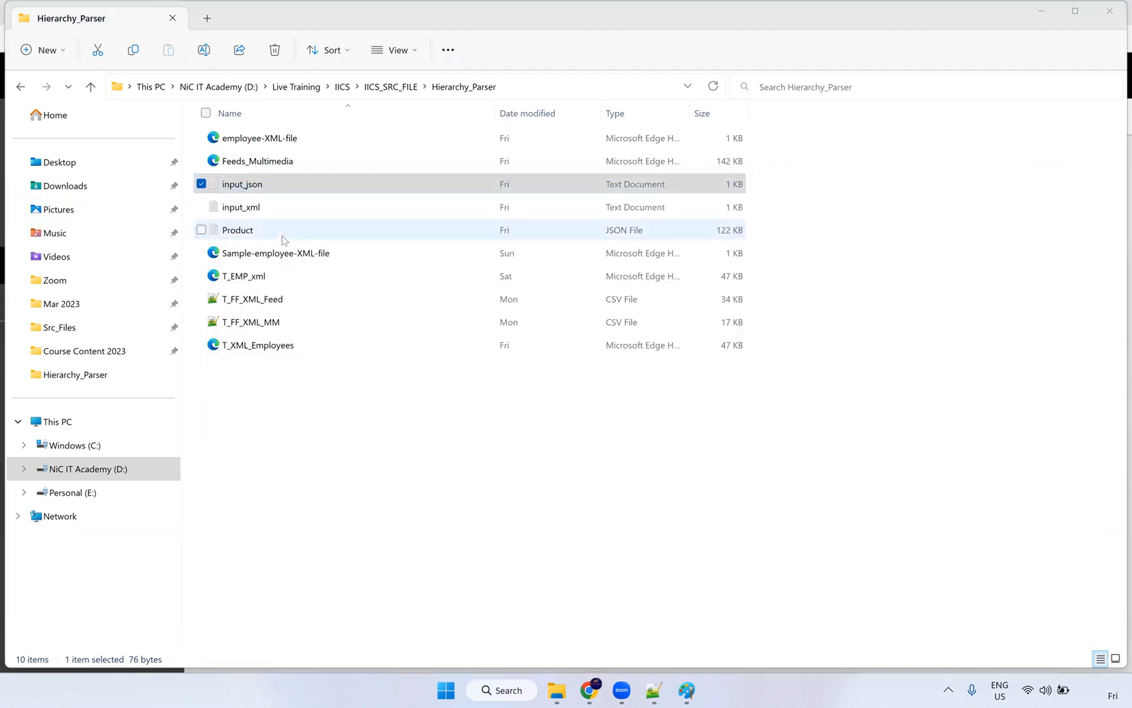
left_click(251, 237, "ctrl")
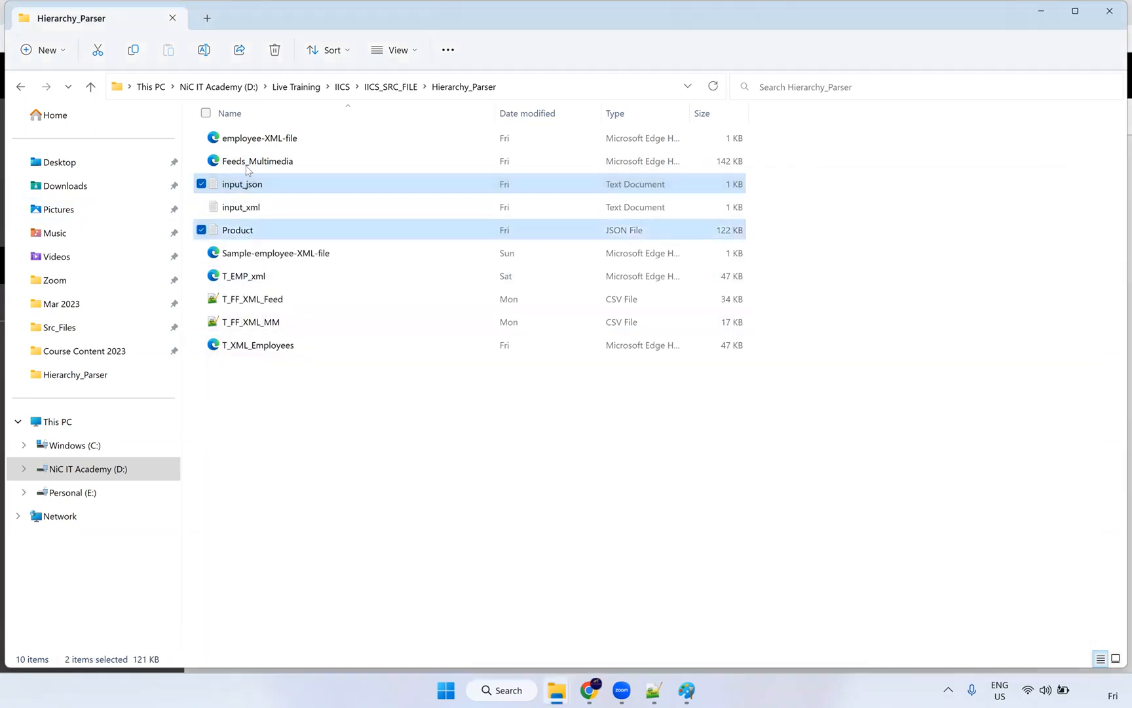
left_click(77, 329)
left_click(291, 472)
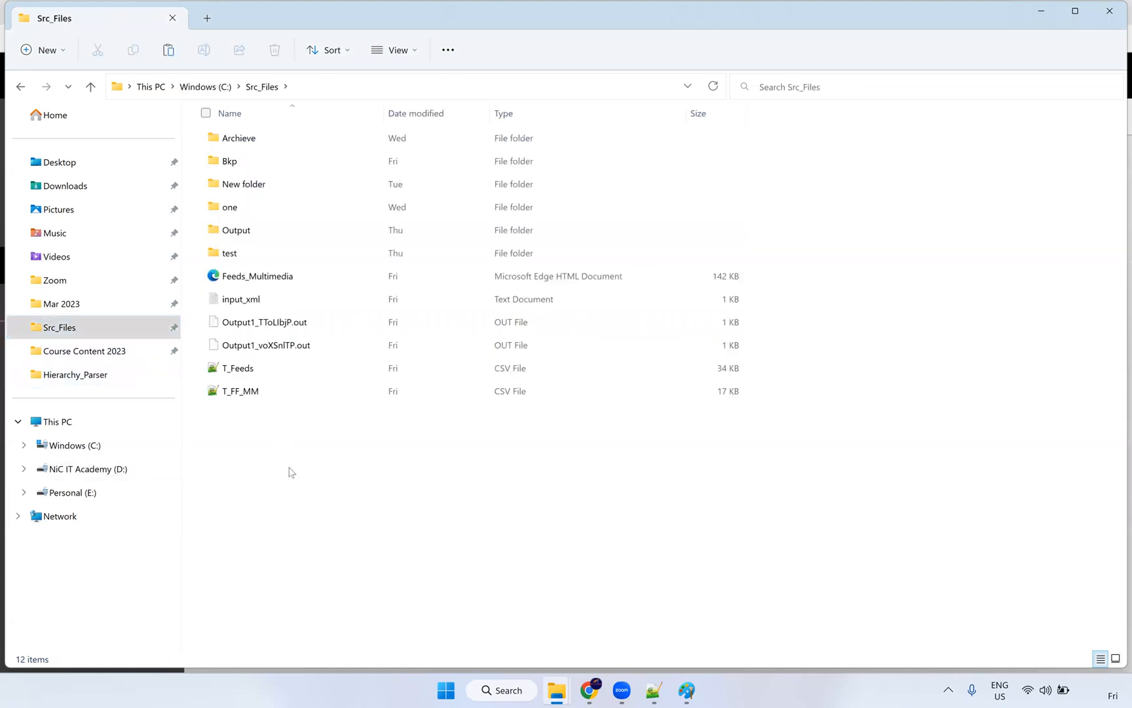
Step: Paste input_json and Product, then move the two .out files, T_Feeds, T_FF_MM, input_xml and Feeds_Multimedia into Bkp
key("ctrl+v")
left_click(263, 346)
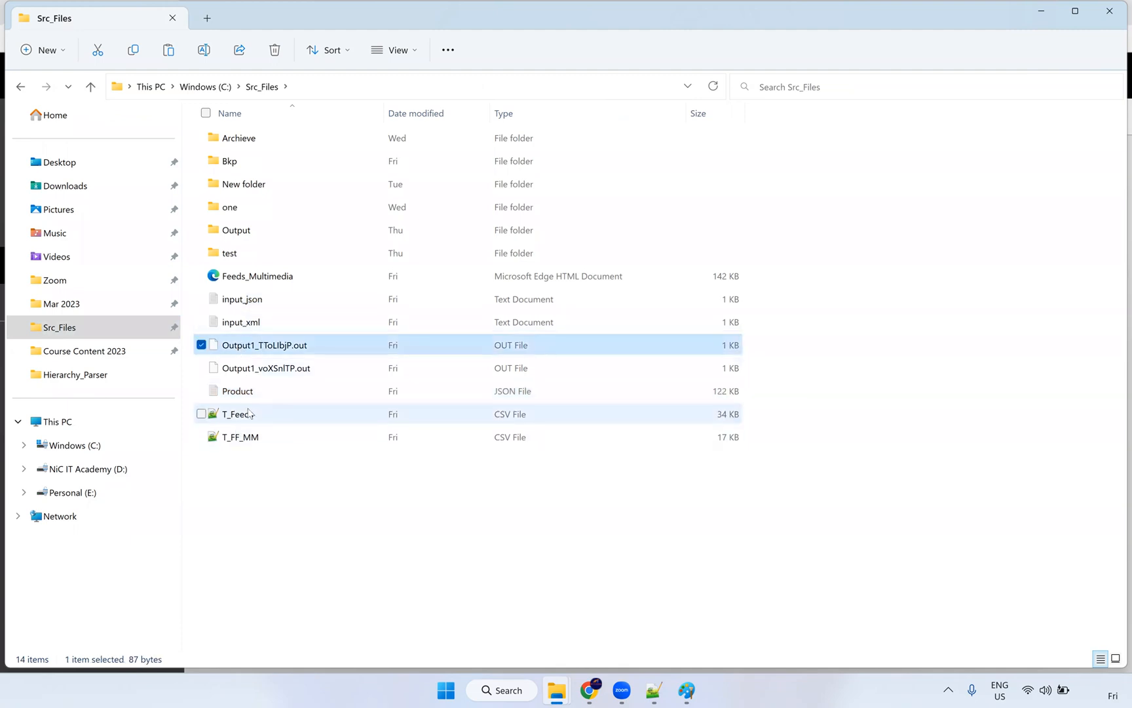
left_click(268, 369, "ctrl")
left_click(248, 418, "ctrl")
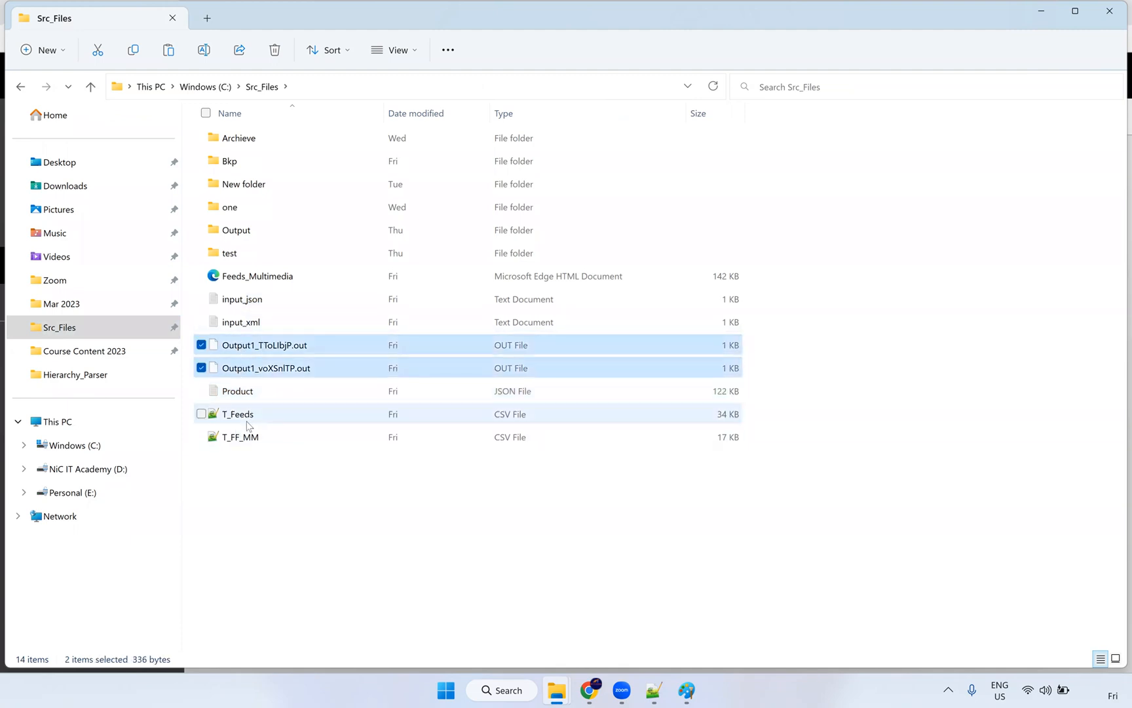
left_click(248, 440, "ctrl")
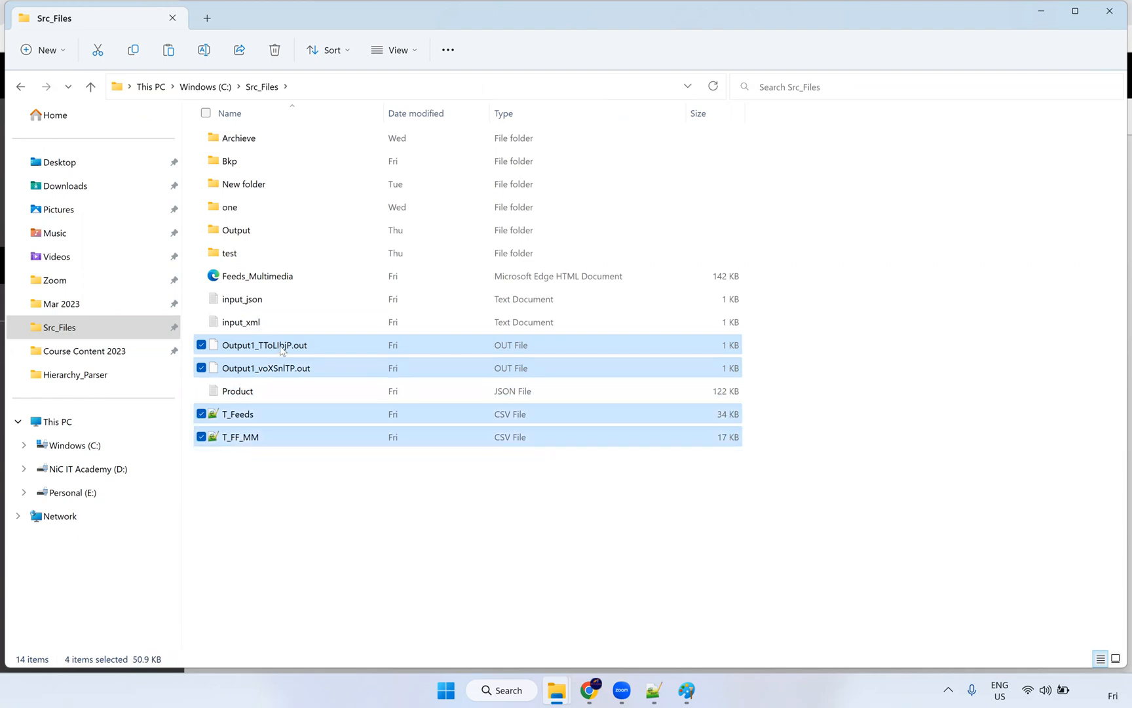
left_click(272, 322, "ctrl")
left_click(282, 276, "ctrl")
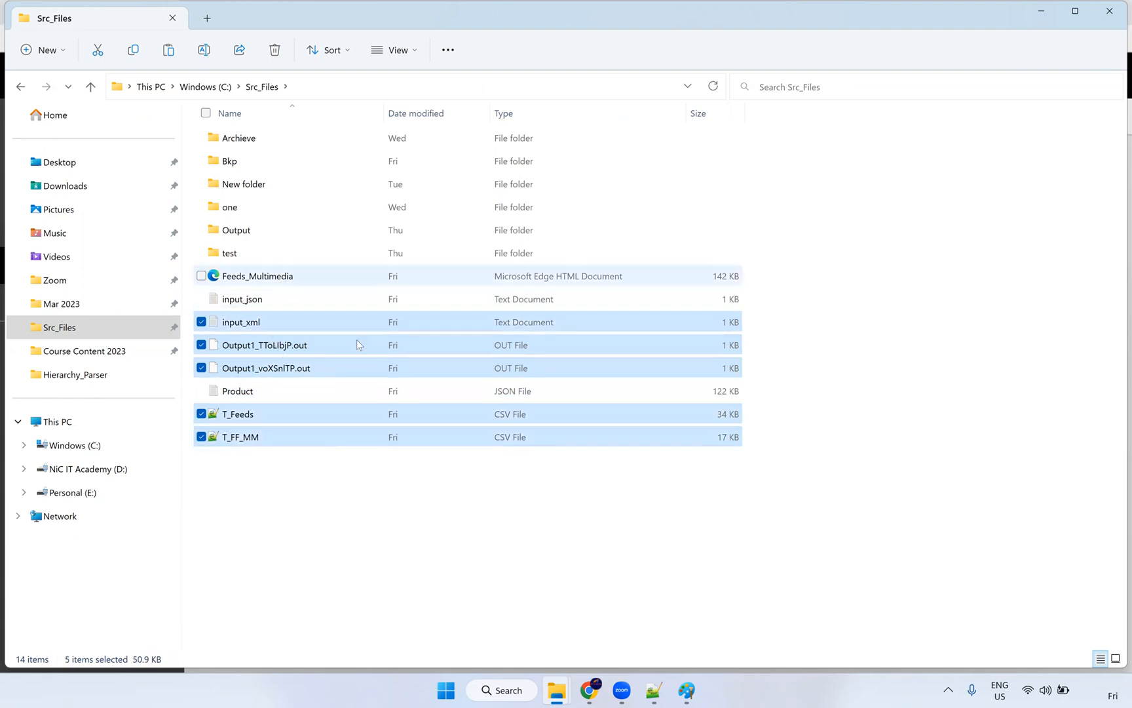
mouse_move(549, 693)
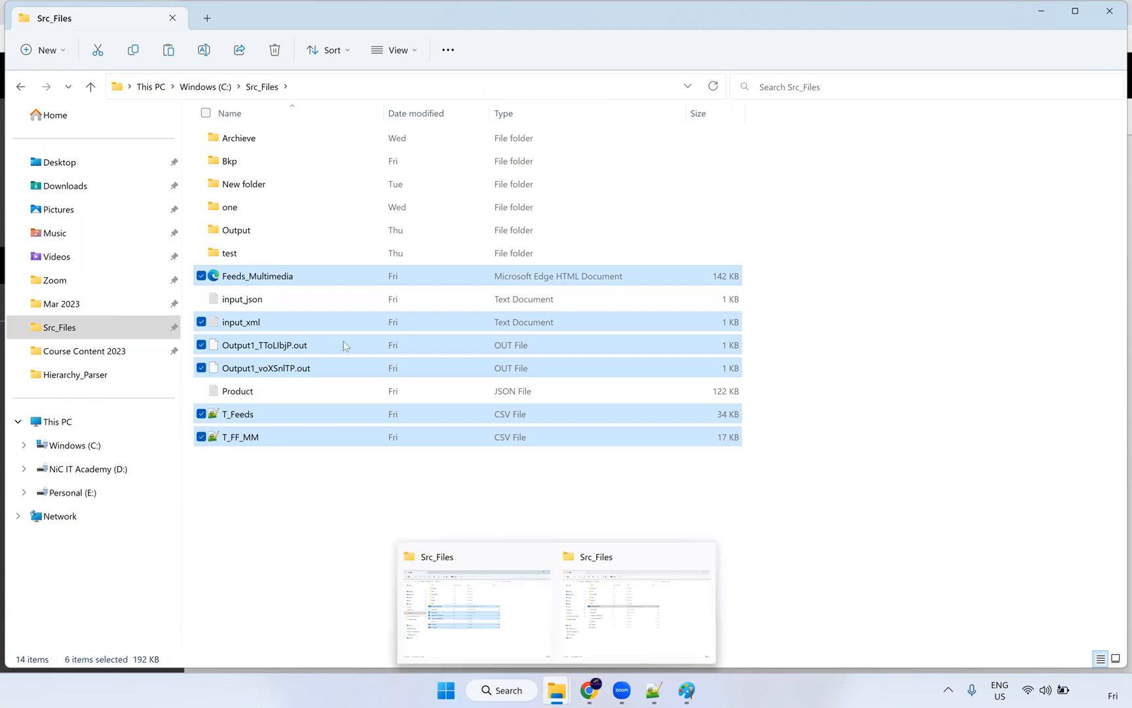
double_click(243, 168)
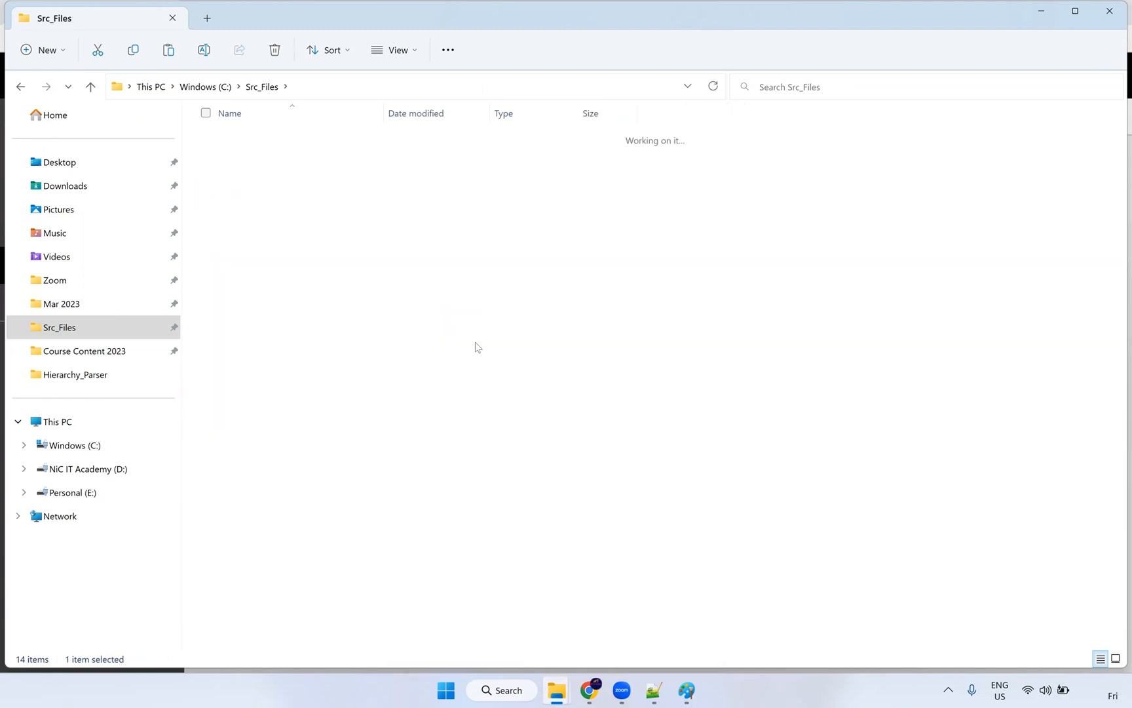
key("ctrl+v")
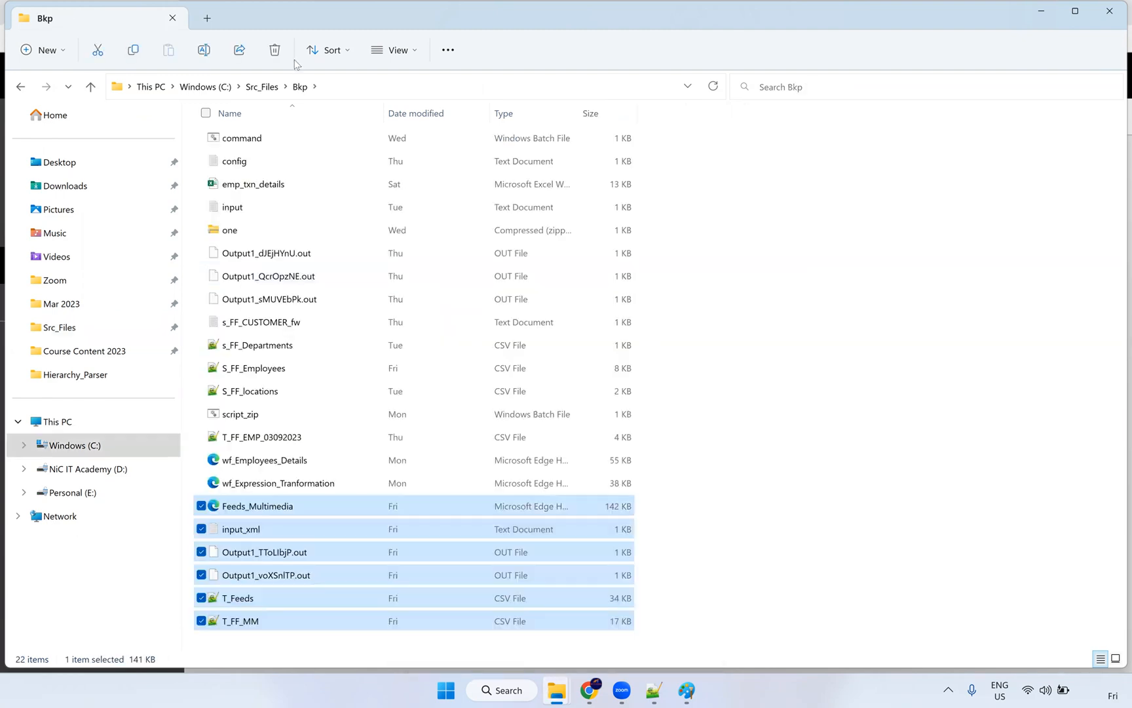
left_click(262, 87)
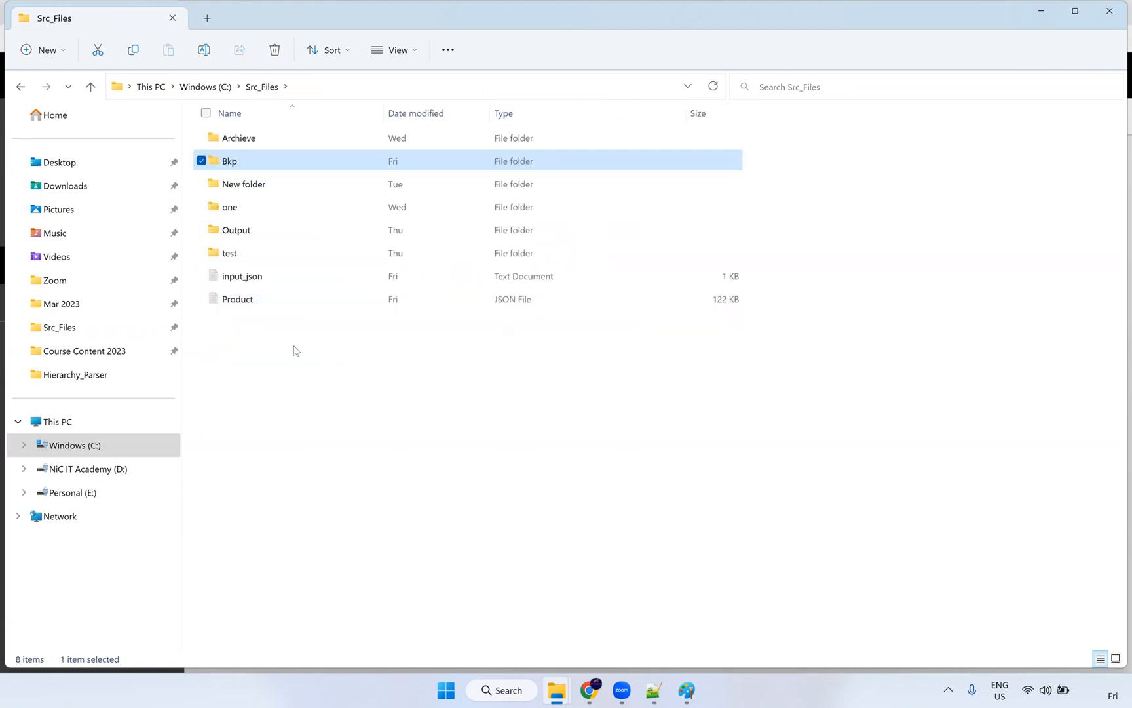
left_click(294, 345)
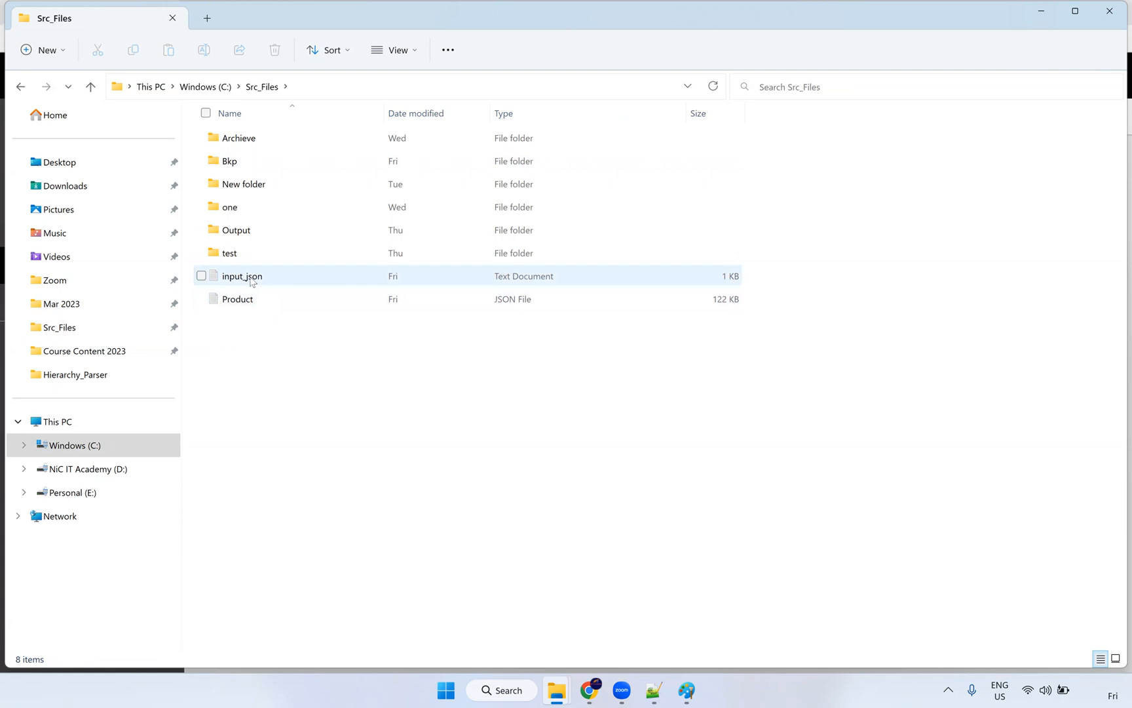
Step: Open input_json in Notepad++
right_click(251, 280)
mouse_move(351, 350)
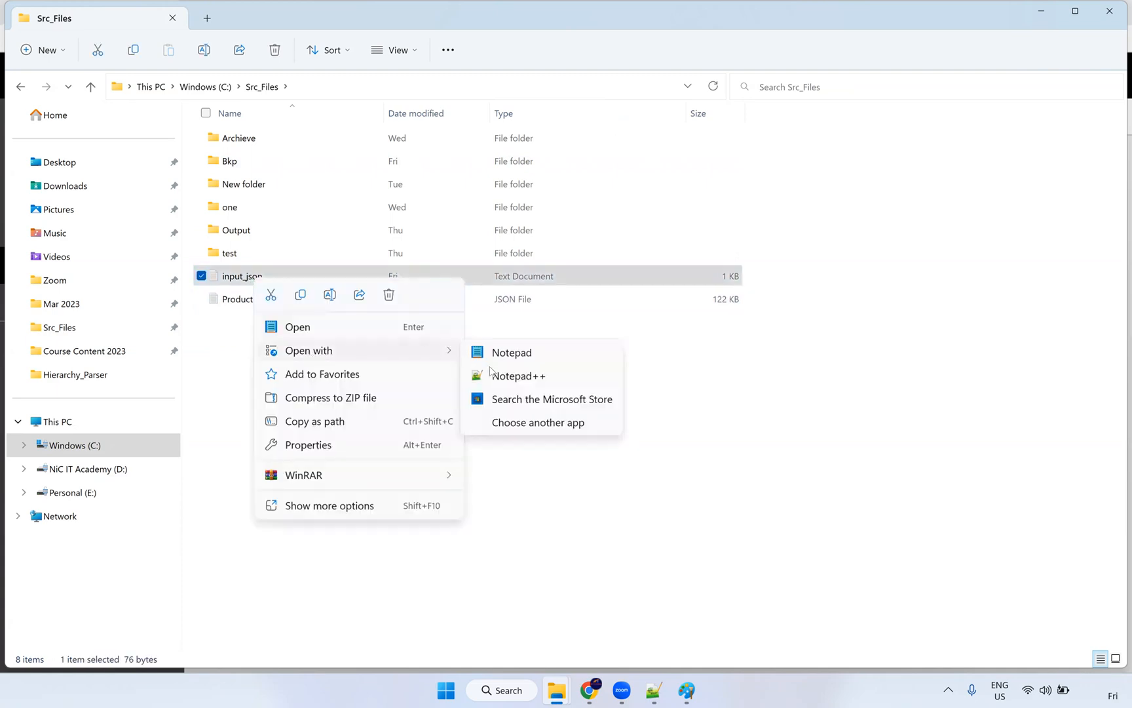
left_click(503, 379)
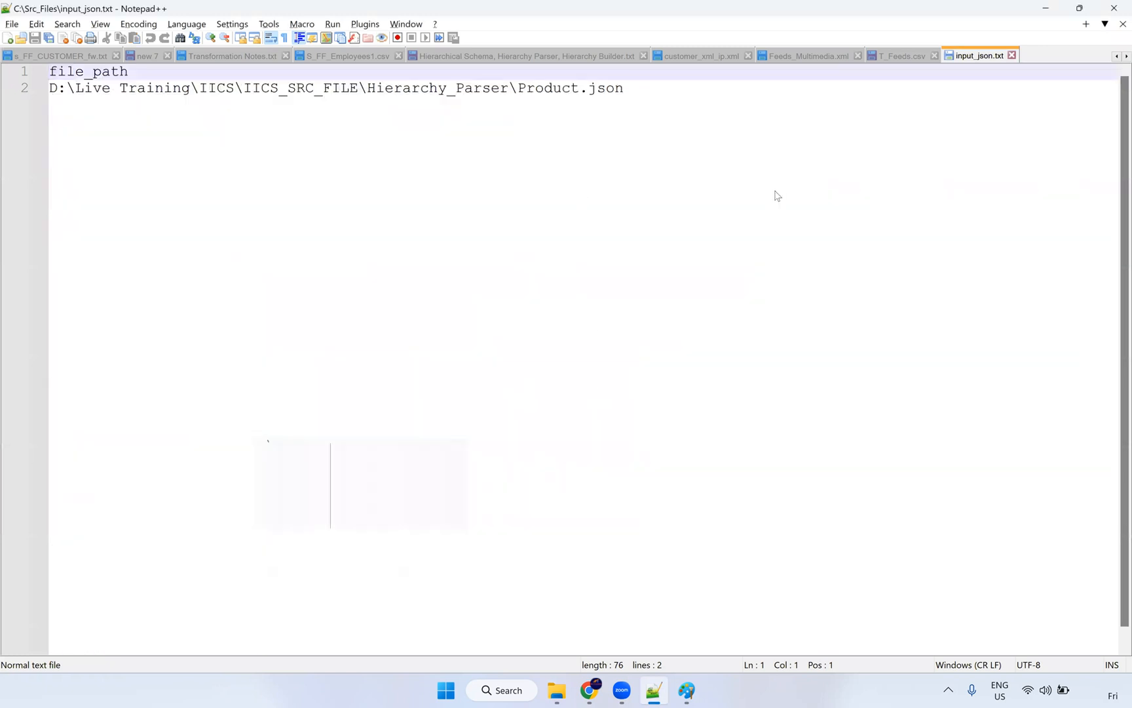
Step: Open the Product JSON file in Notepad++ as well
key("alt+Tab")
left_click(255, 305)
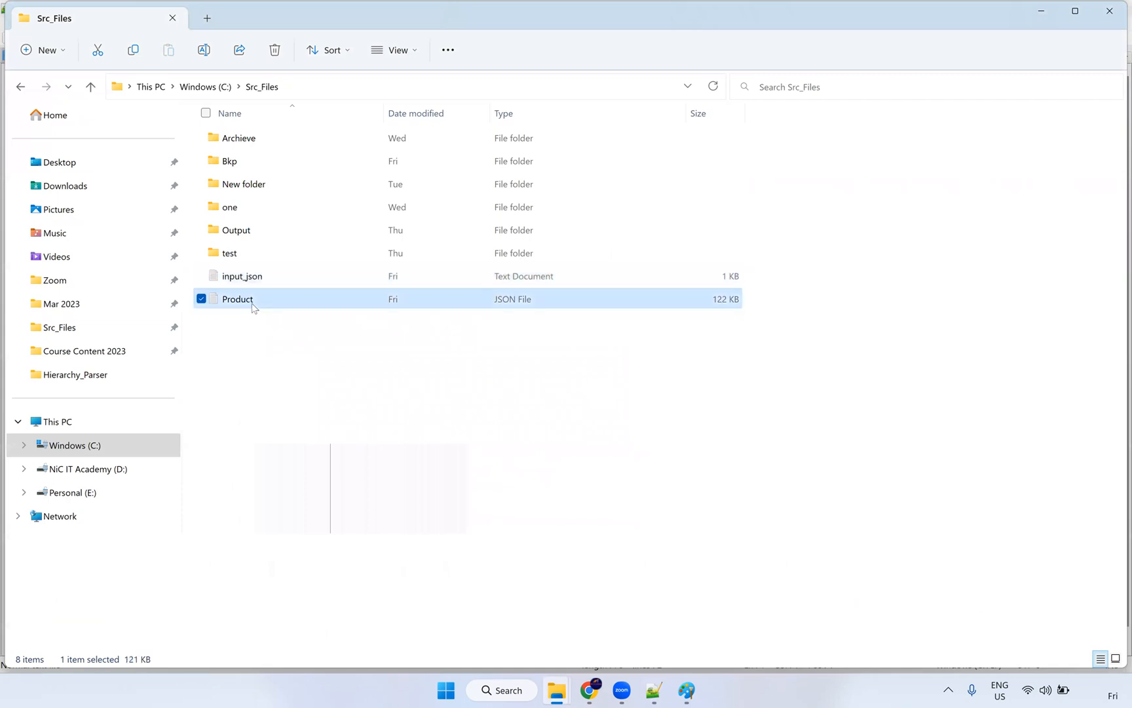
right_click(254, 307)
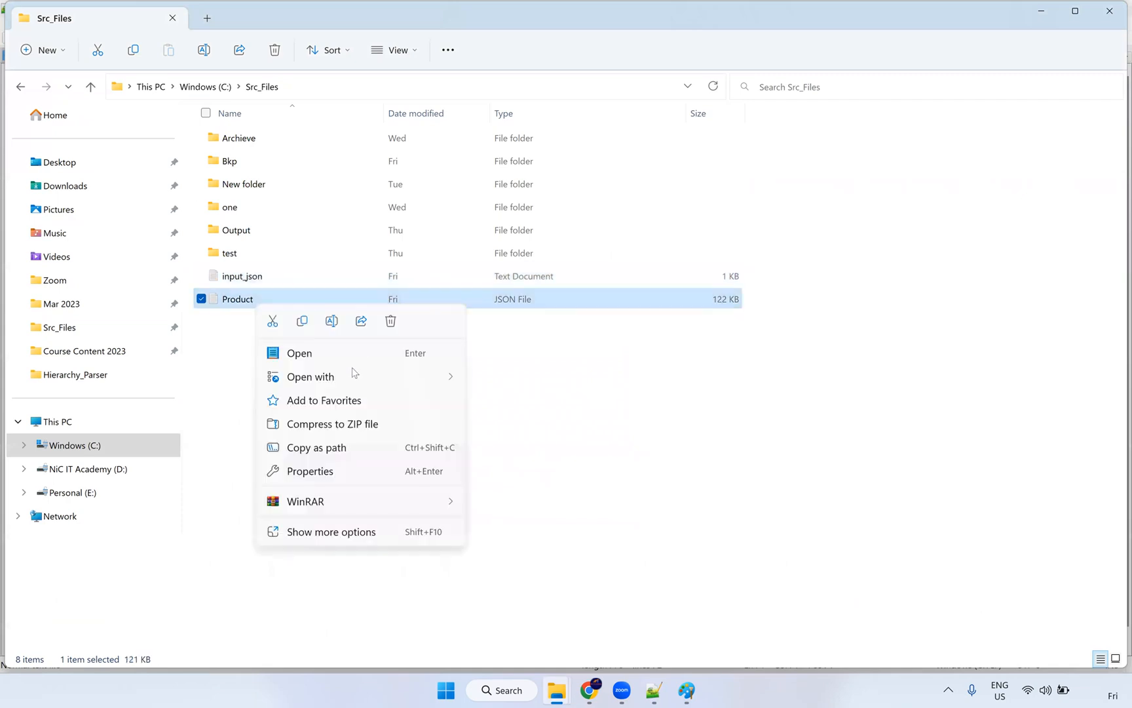
mouse_move(357, 377)
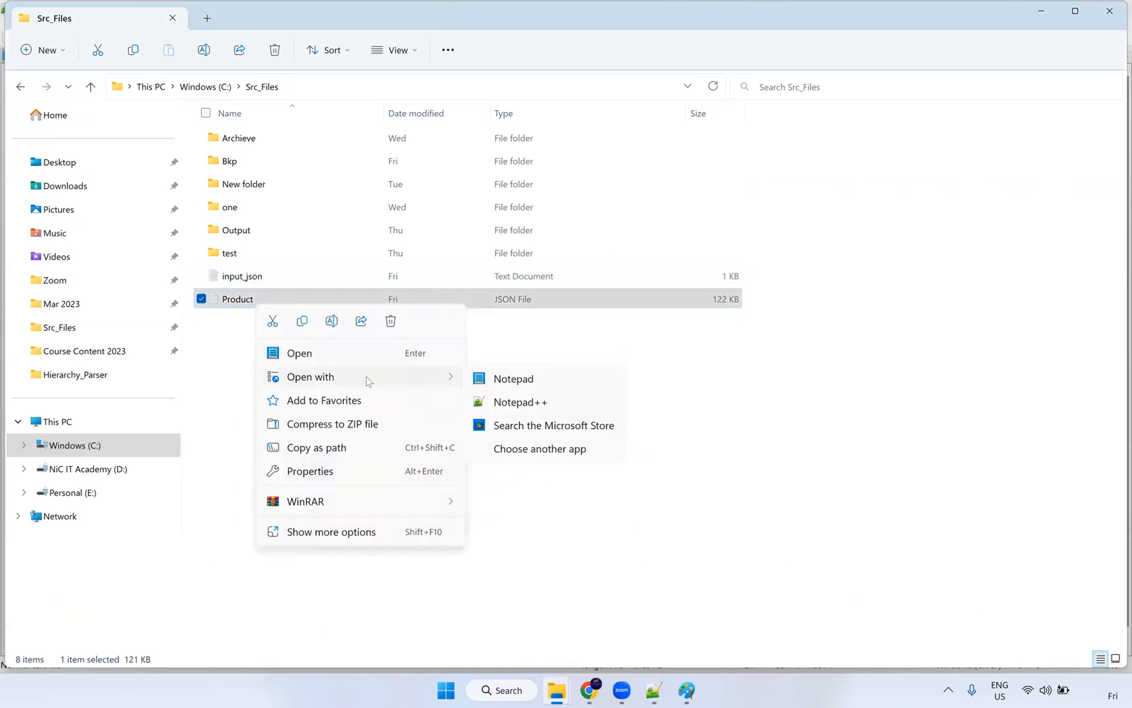
left_click(546, 398)
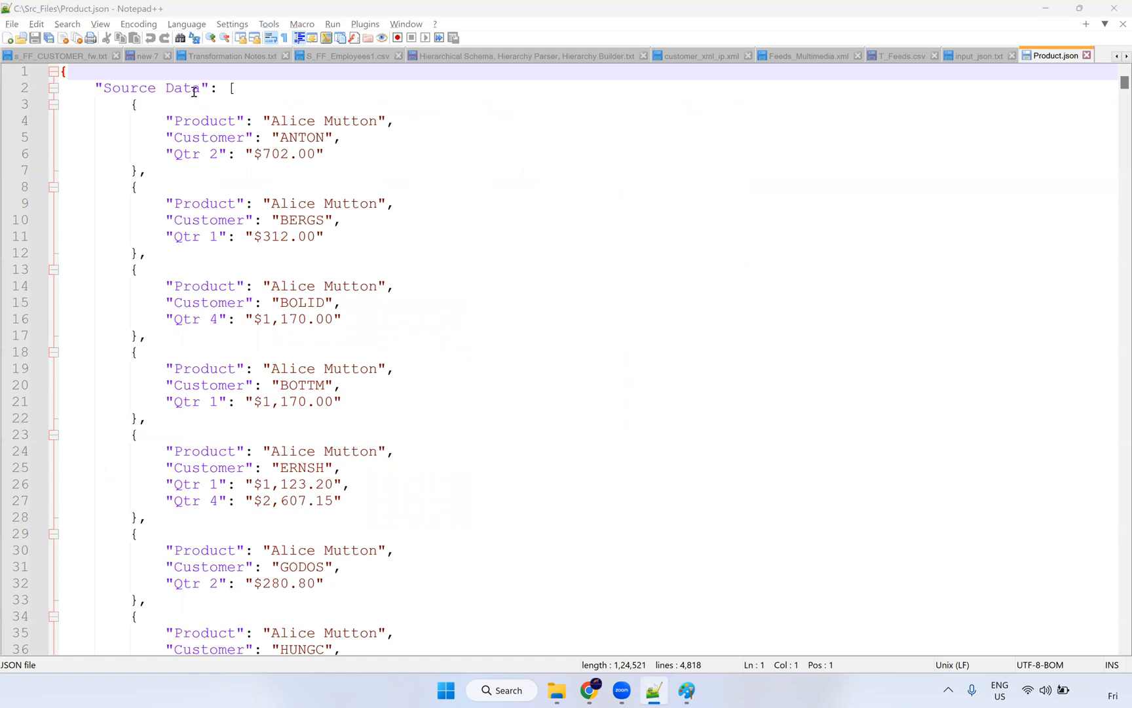
Step: Inspect the first record: product Alice Mutton, customer ANTON, quarter amount $702.00
scroll(199, 170, "down", 1)
scroll(198, 176, "up", 1)
double_click(223, 124)
left_click(305, 122)
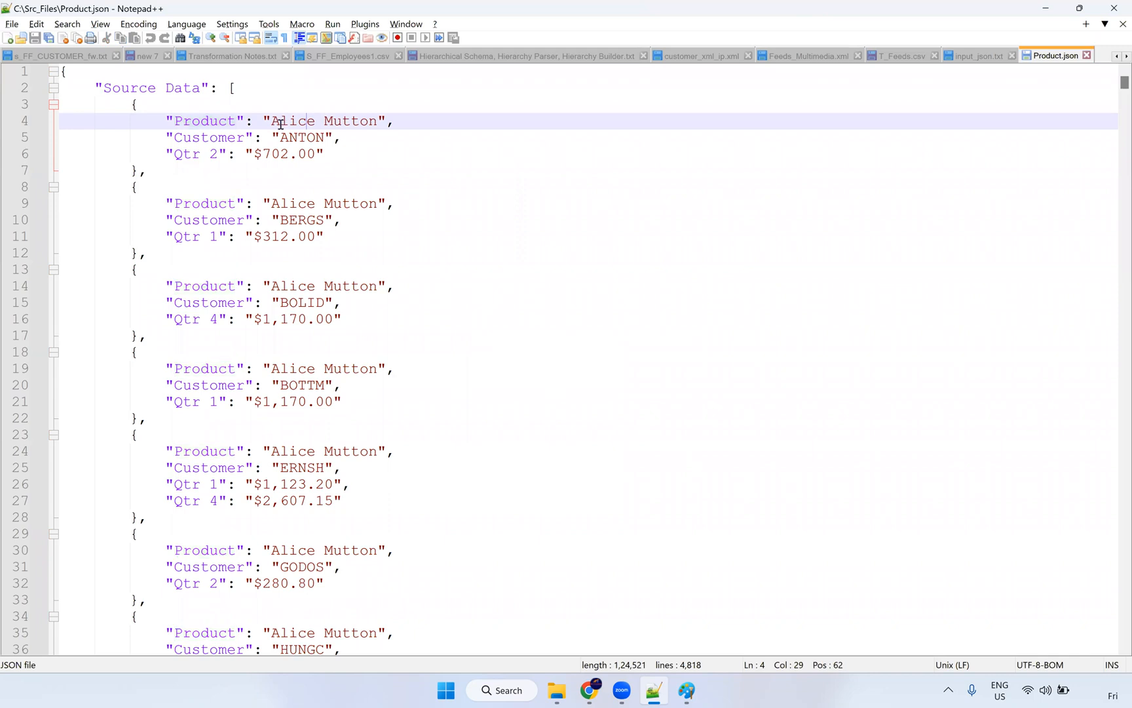
left_click_drag(271, 120, 378, 121)
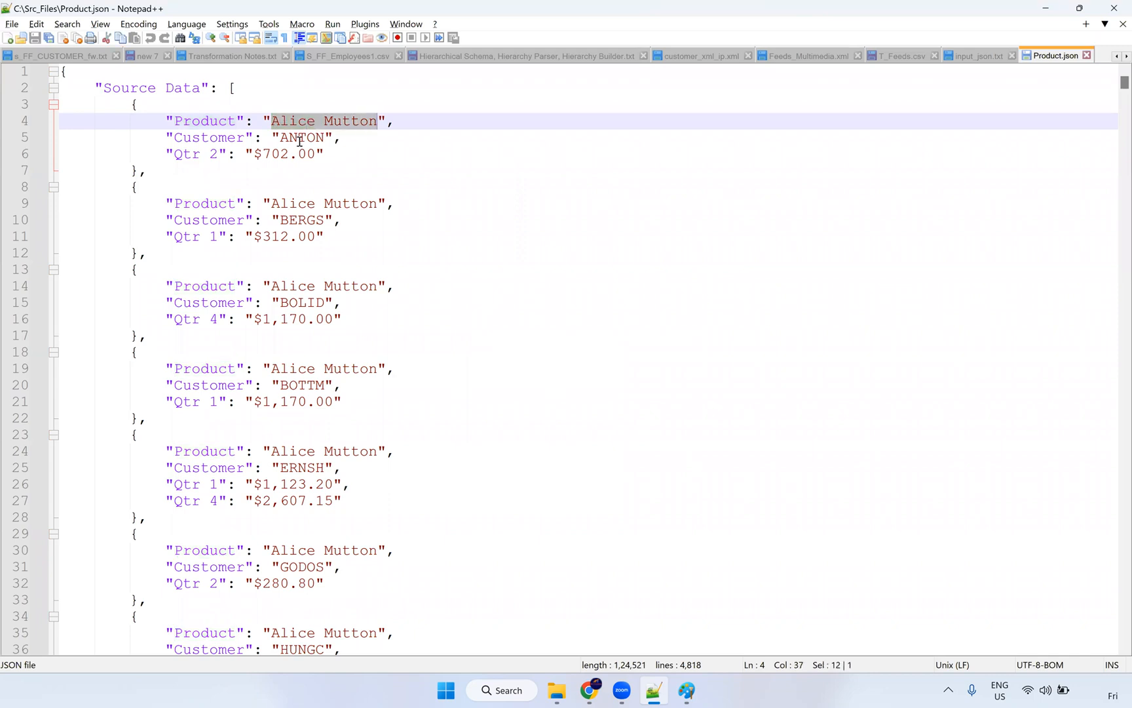
double_click(285, 137)
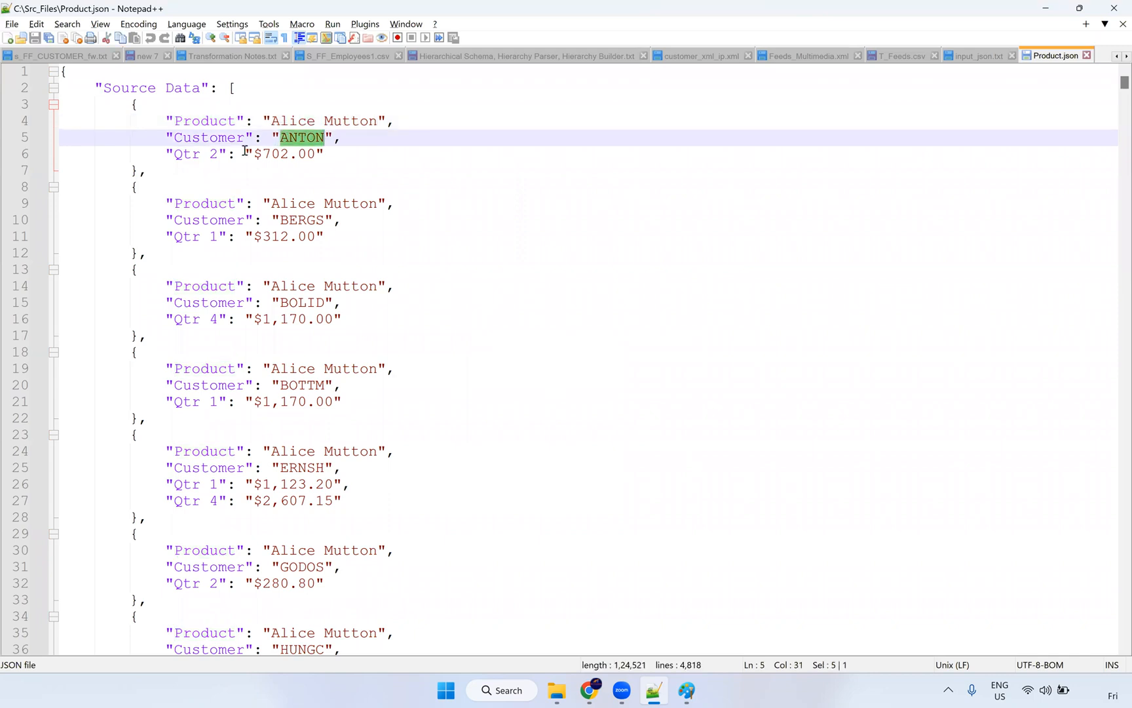
left_click_drag(255, 153, 318, 153)
scroll(282, 220, "down", 1)
scroll(283, 209, "up", 1)
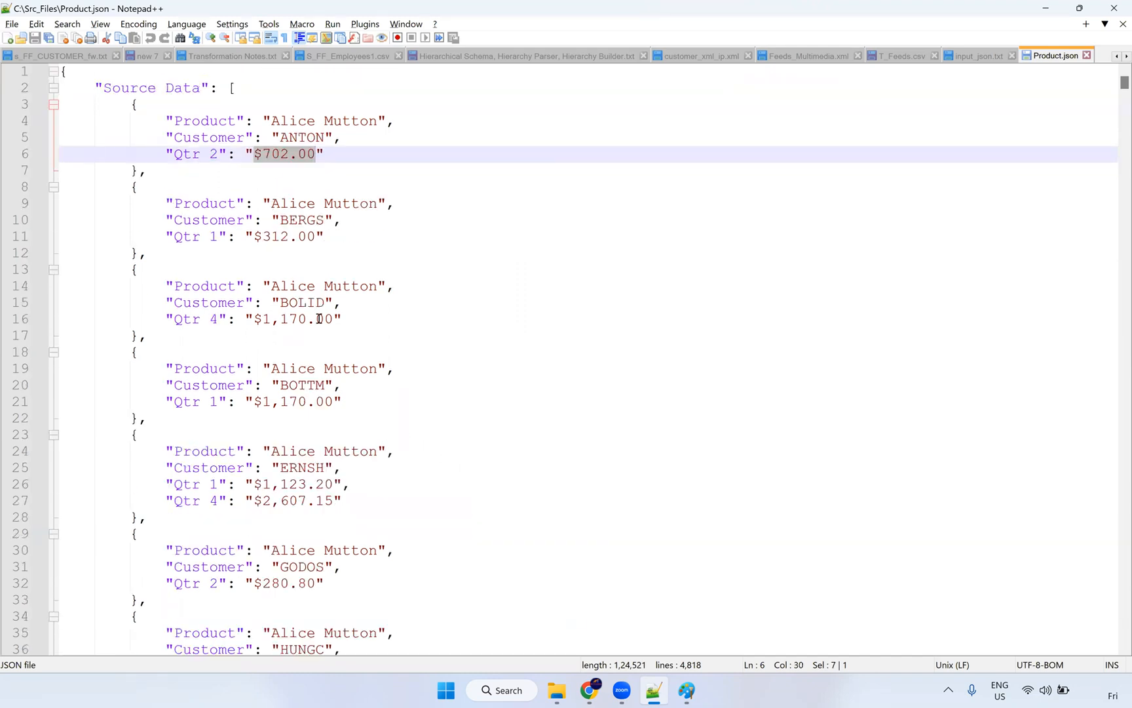
Step: Launch SQL Developer from its desktop shortcut and return to Product.json
left_click(590, 690)
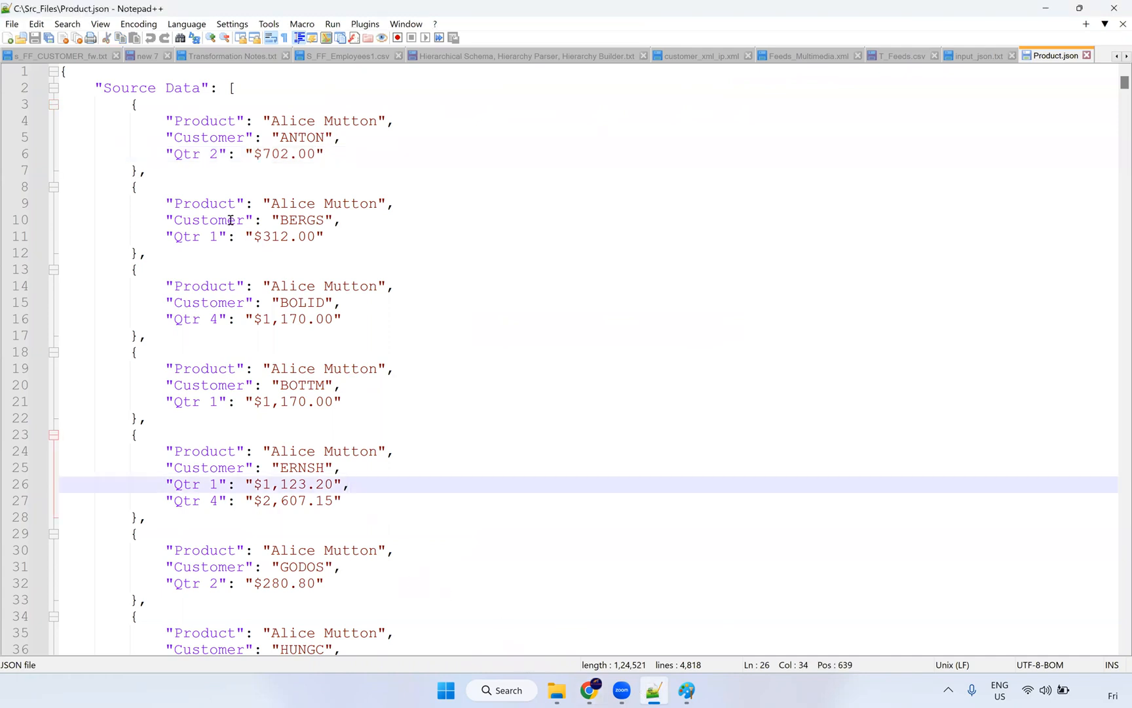
left_click(245, 189)
key("super+d")
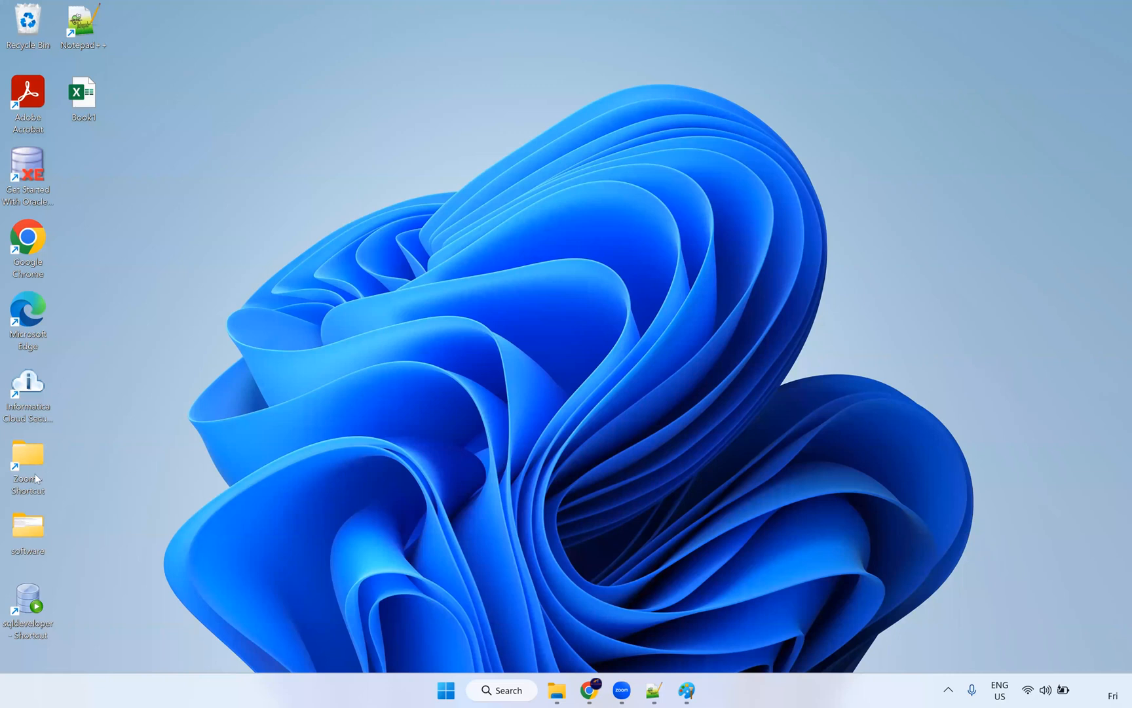
left_click(32, 591)
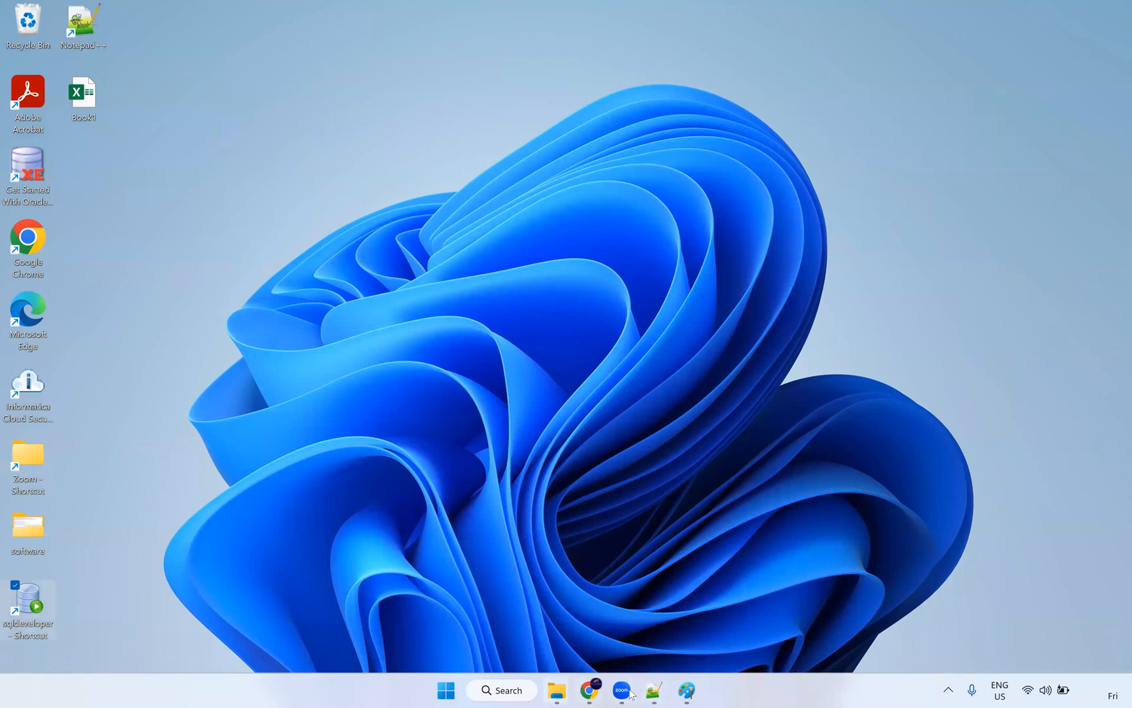
left_click(656, 691)
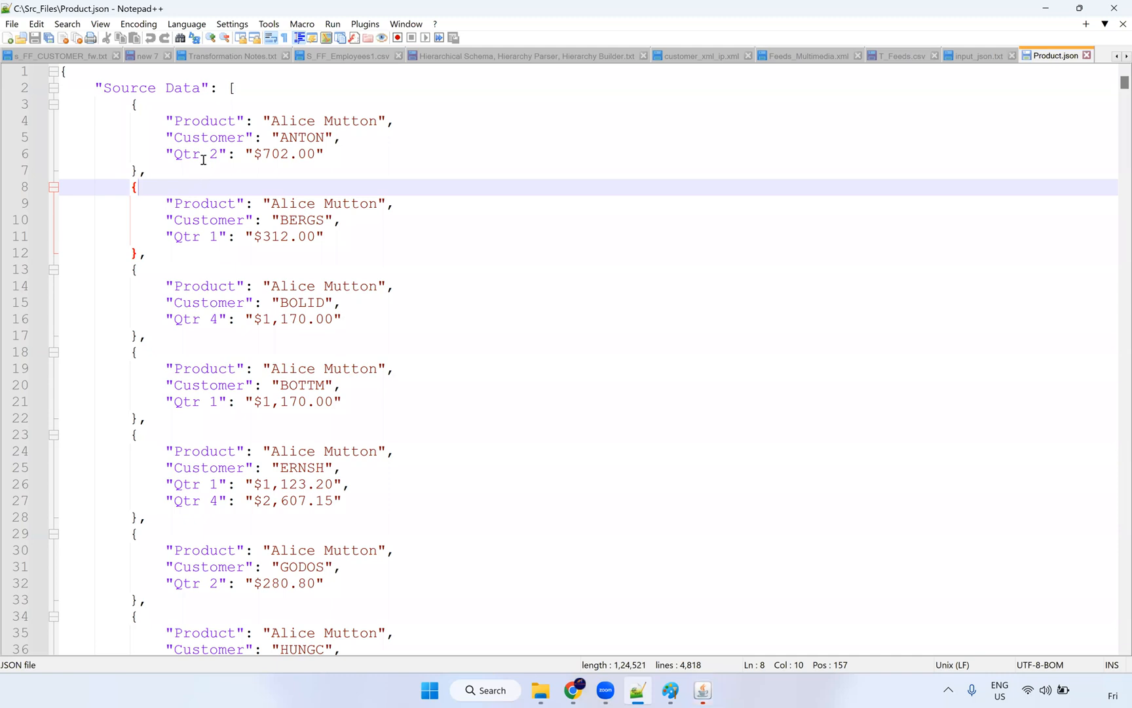
Step: Review the Qtr 1–Qtr 4 keys in the BERGS and ERNSH records before going to SQL Developer
left_click(202, 155)
left_click(175, 154)
left_click(218, 155, "shift")
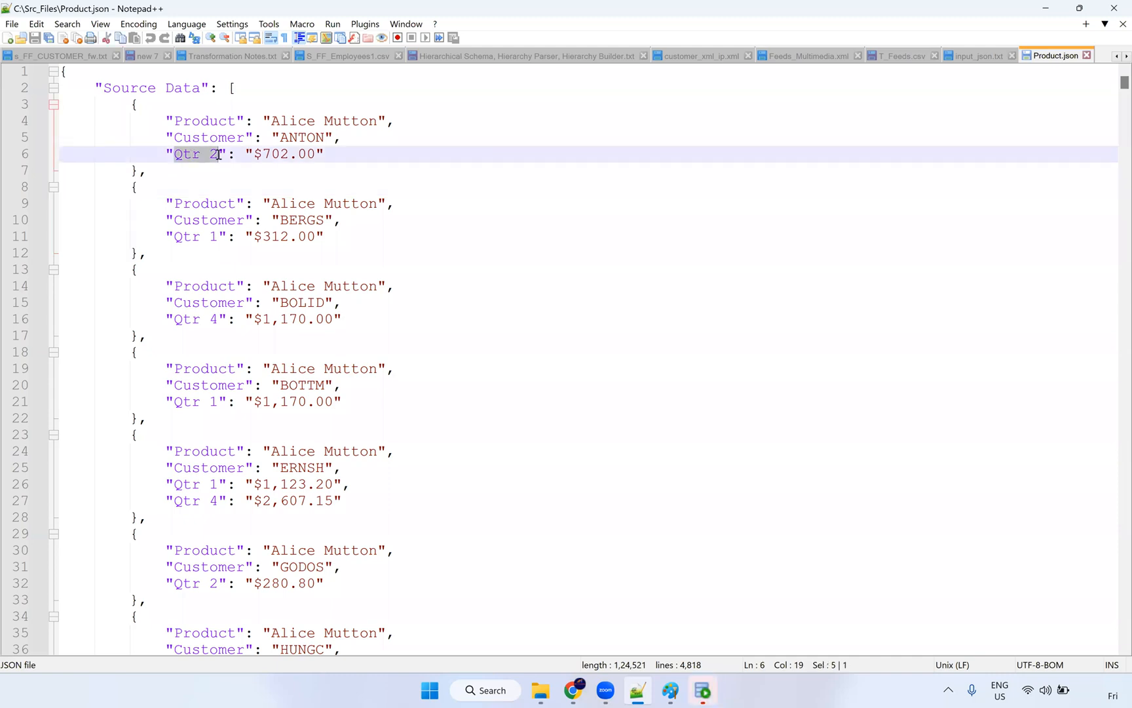
left_click(199, 237)
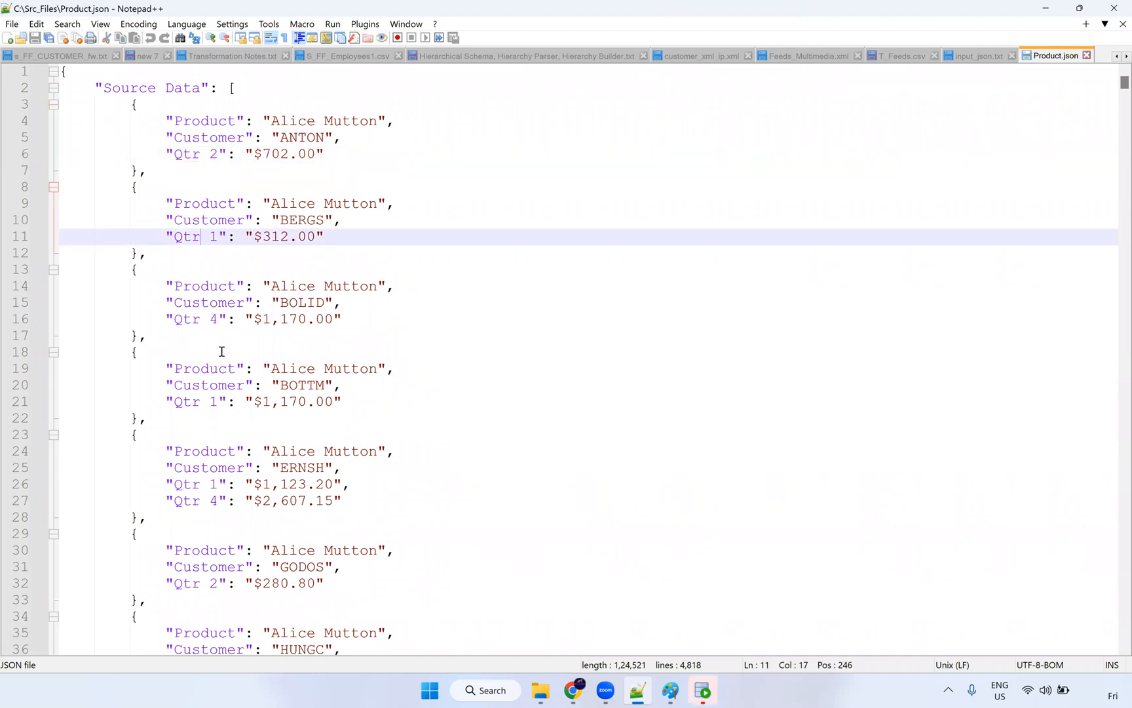
left_click_drag(219, 319, 203, 321)
left_click(221, 241)
scroll(224, 463, "down", 2)
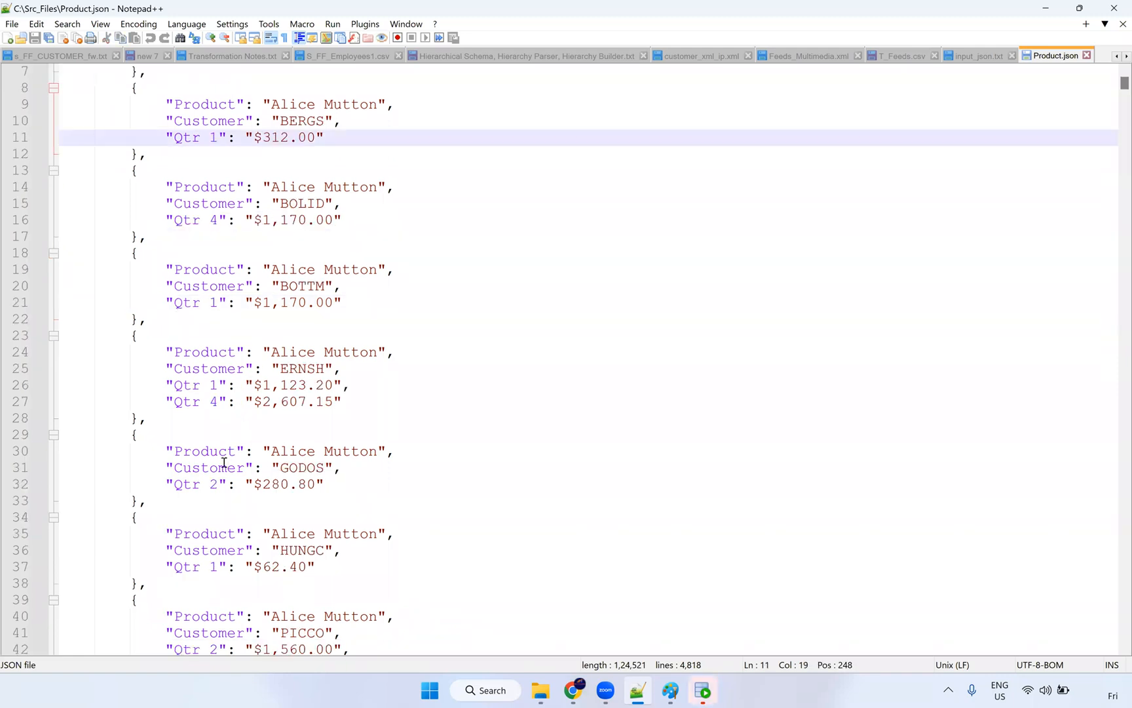
left_click(216, 390)
left_click(217, 401)
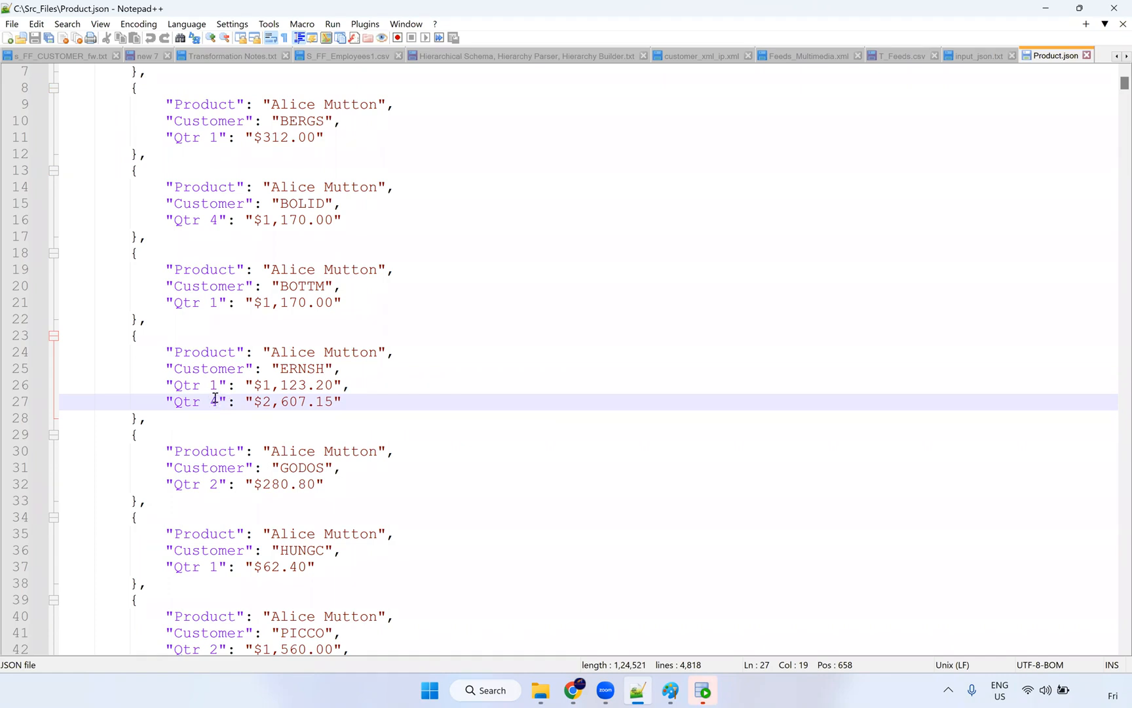
left_click(357, 398)
left_click(185, 354, "shift")
left_click(135, 353, "shift")
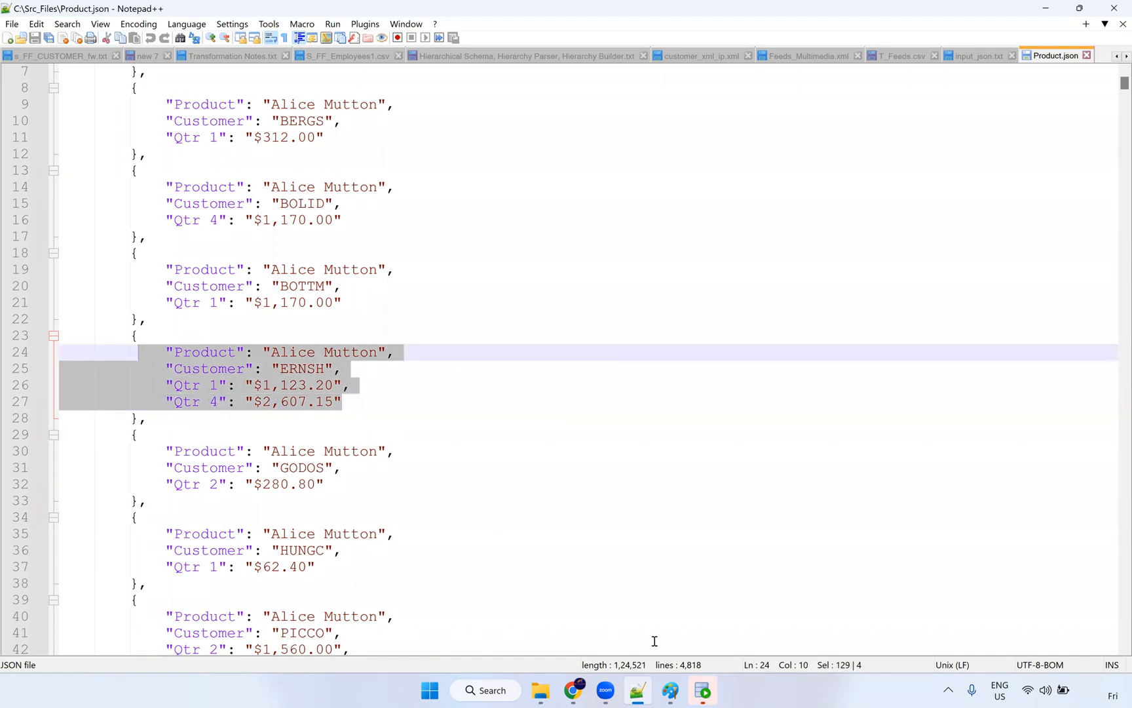
left_click(701, 691)
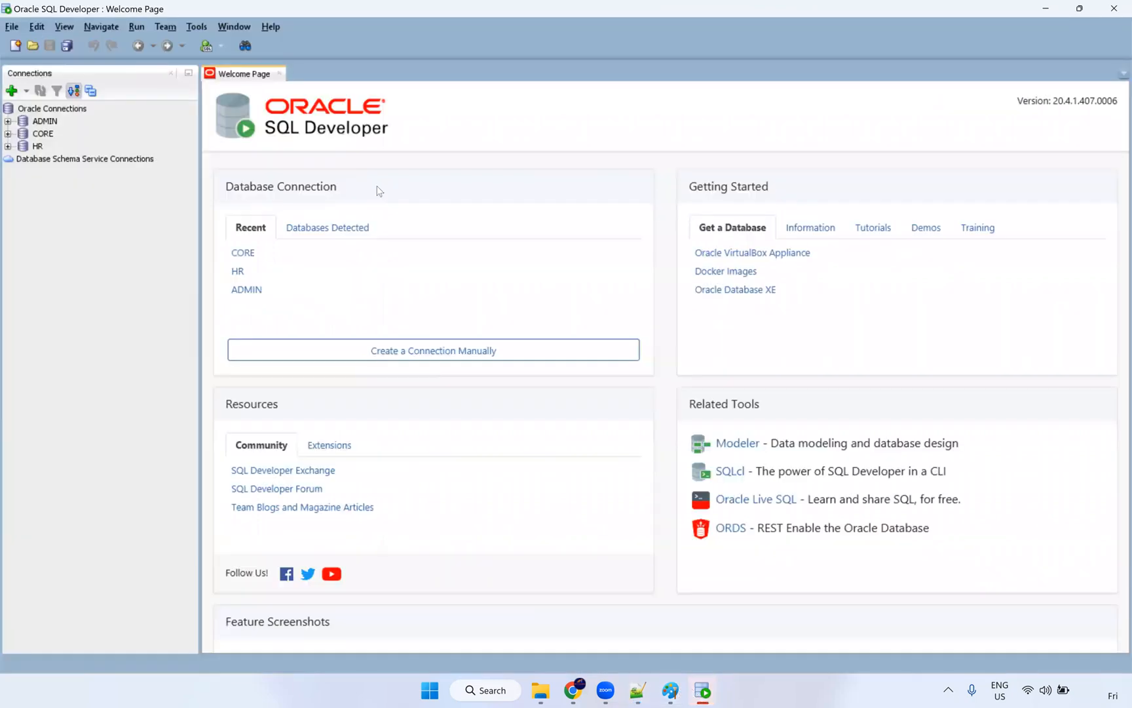
Step: Log in to the CORE connection and run select * from t_product_json
left_click(281, 76)
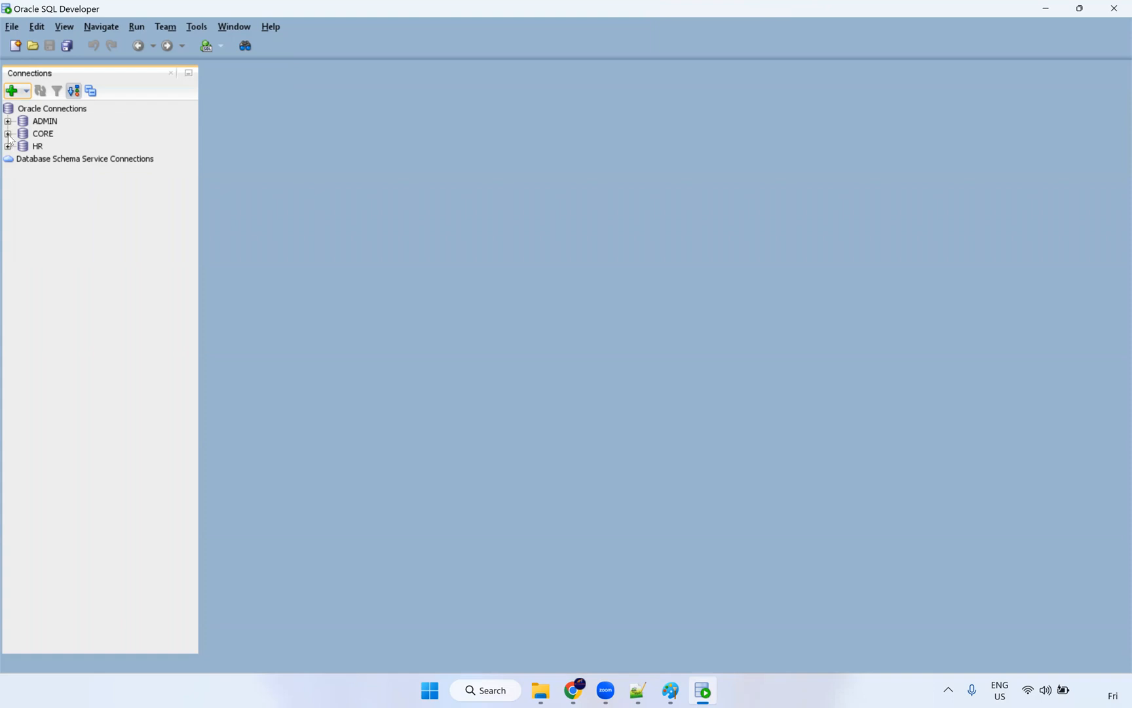
left_click(8, 134)
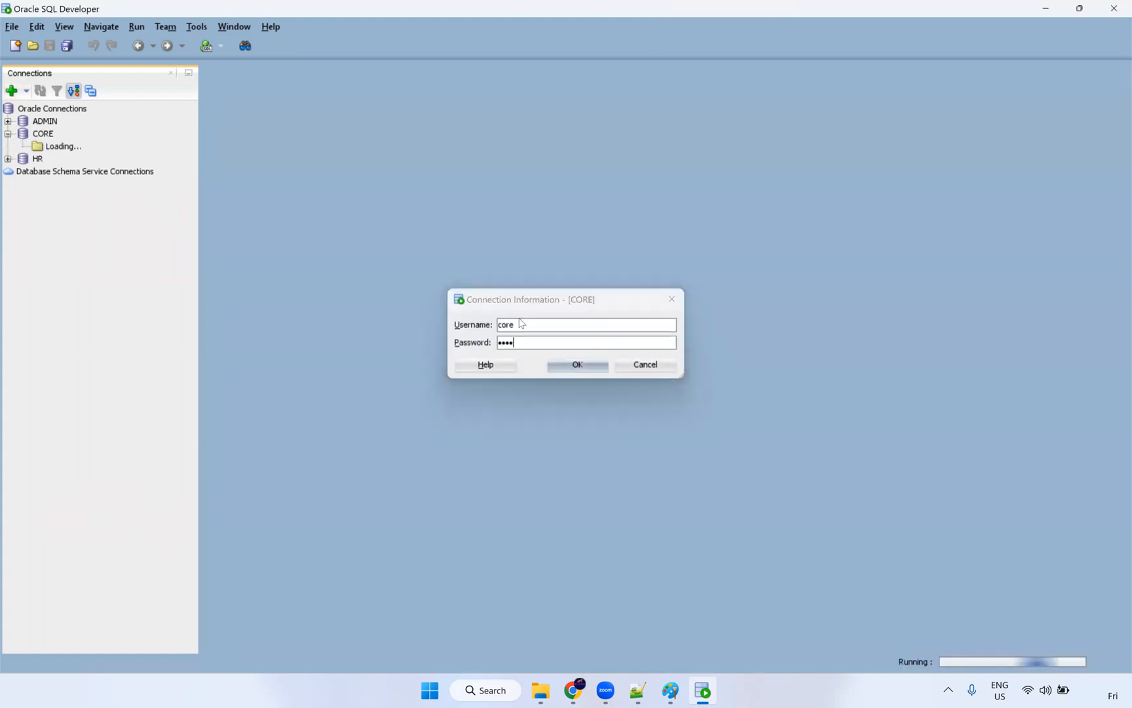
key("Return")
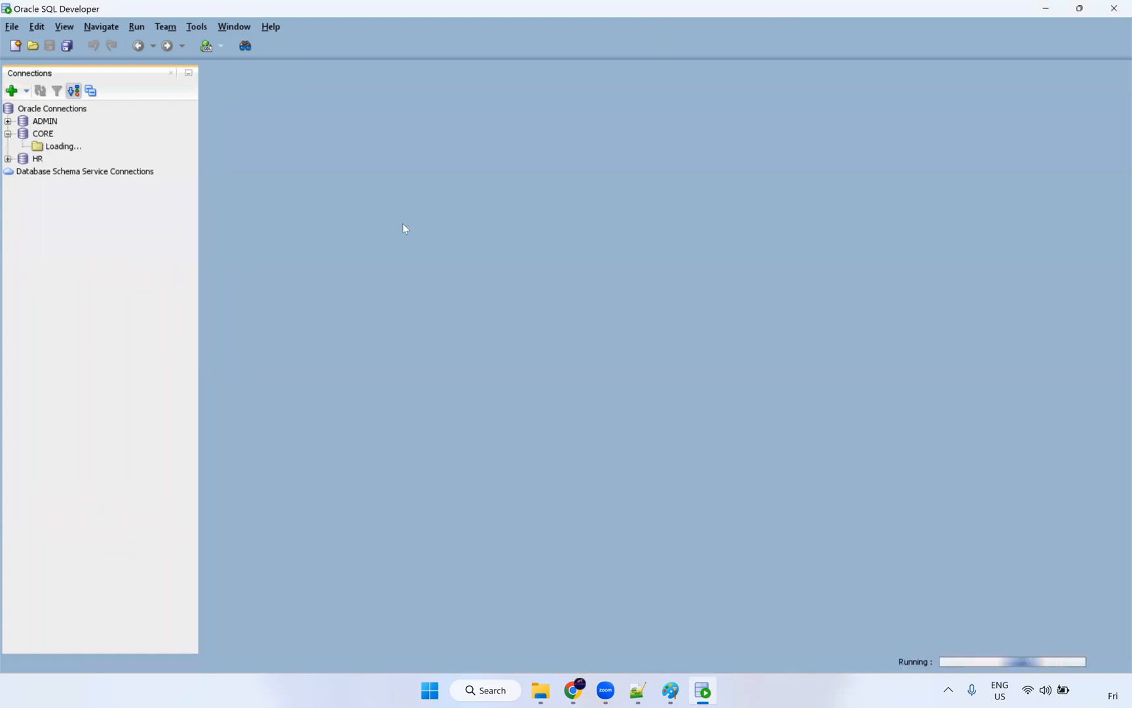
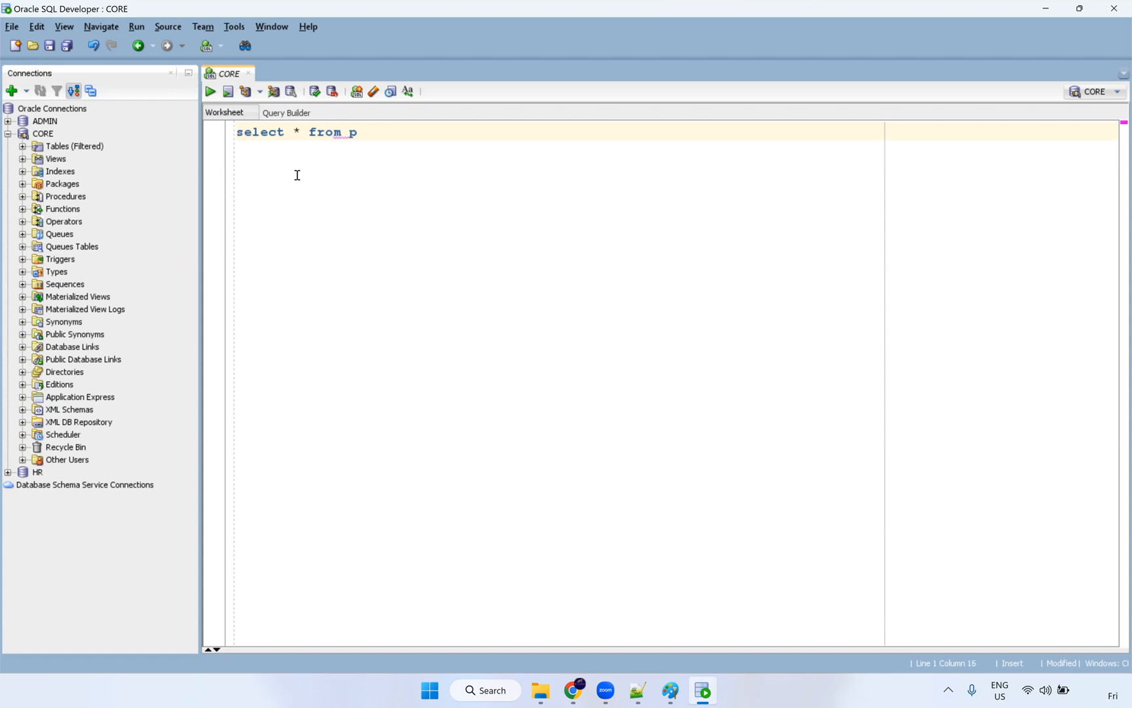
key("BackSpace")
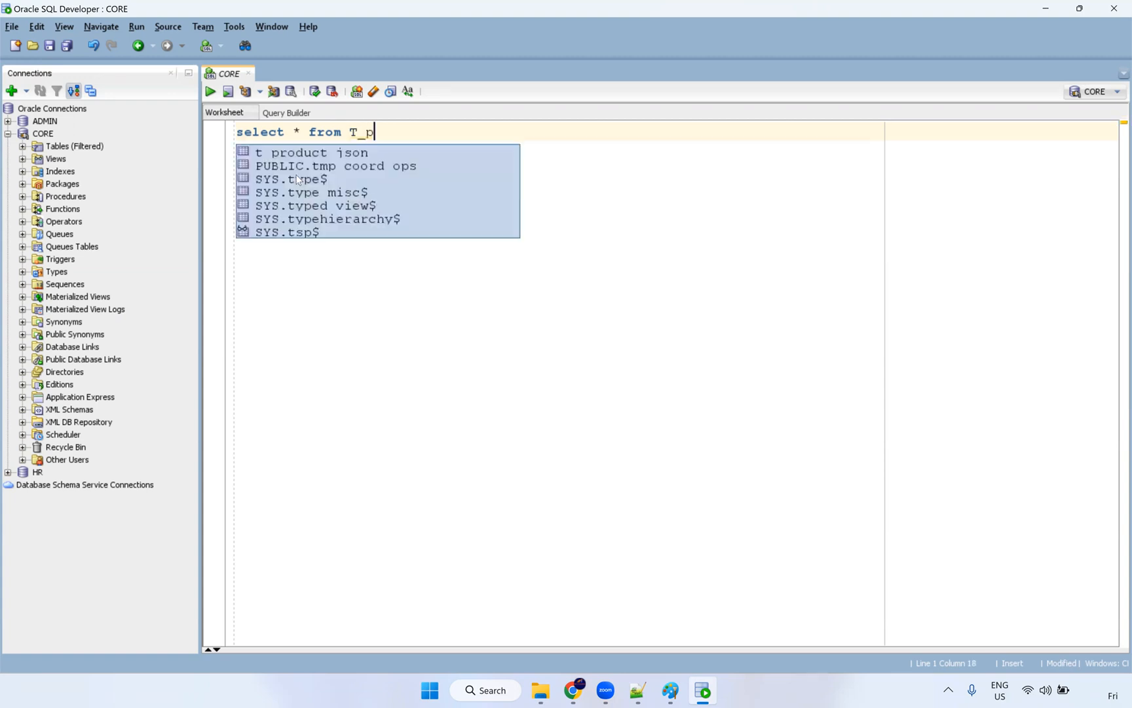
double_click(416, 149)
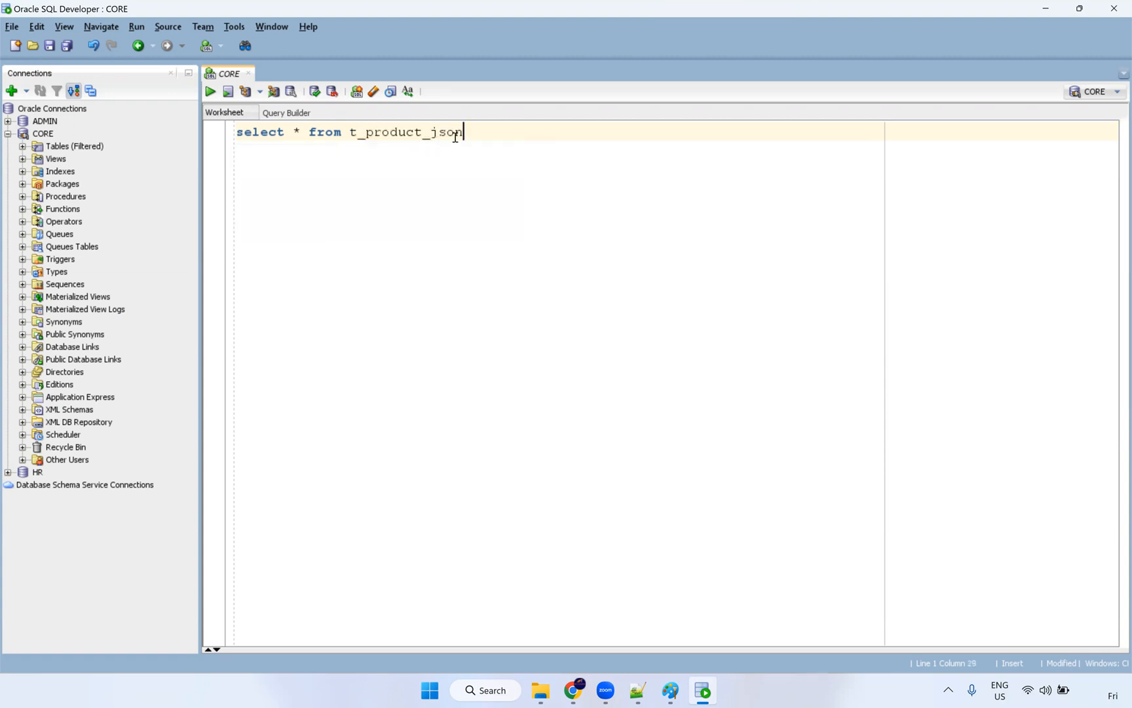
key("ctrl+Return")
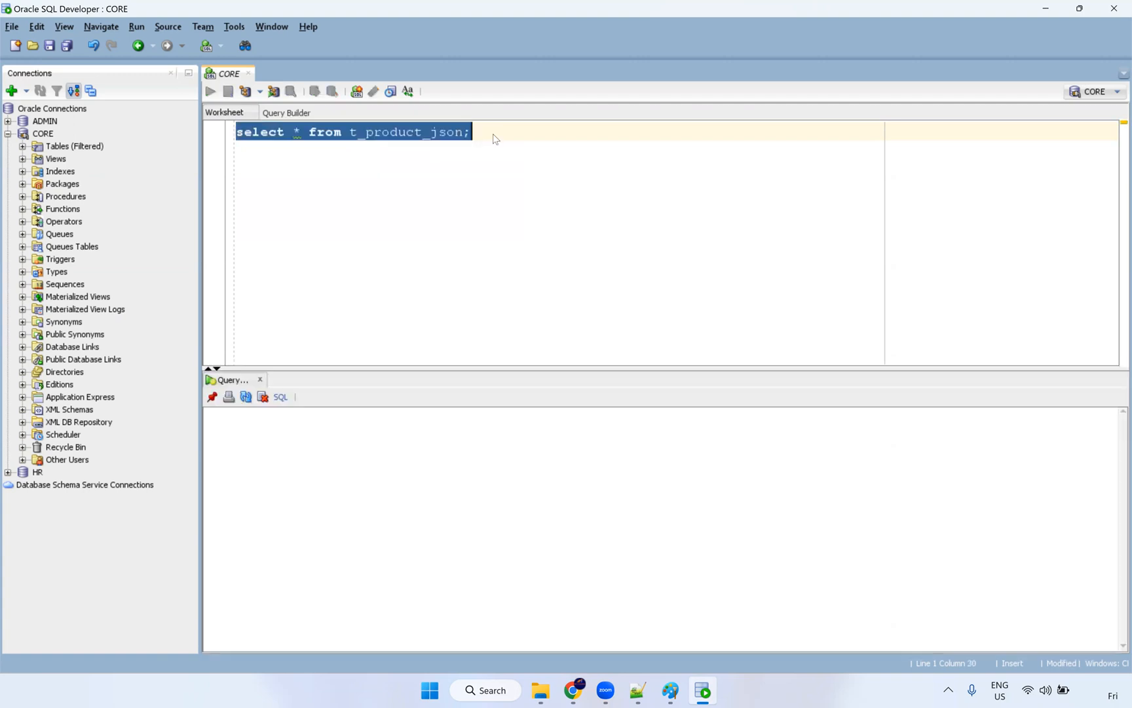
double_click(439, 133)
Step: Run truncate table t_product_json; to empty the table
left_click(542, 138)
key("Return")
key("Return")
type("trucnat")
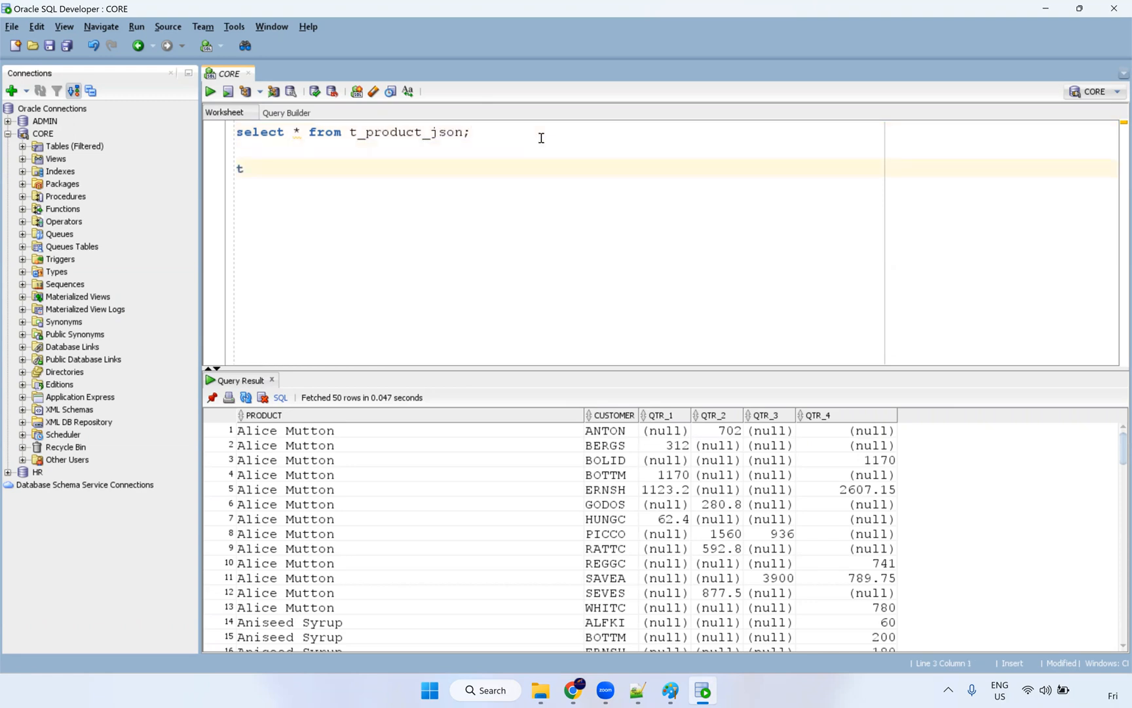
key("BackSpace")
key("BackSpace")
key("BackSpace")
key("BackSpace")
type("ncate ta")
type("bel")
key("BackSpace")
type("le")
key("BackSpace")
key("BackSpace")
key("BackSpace")
type("le t_product_json;")
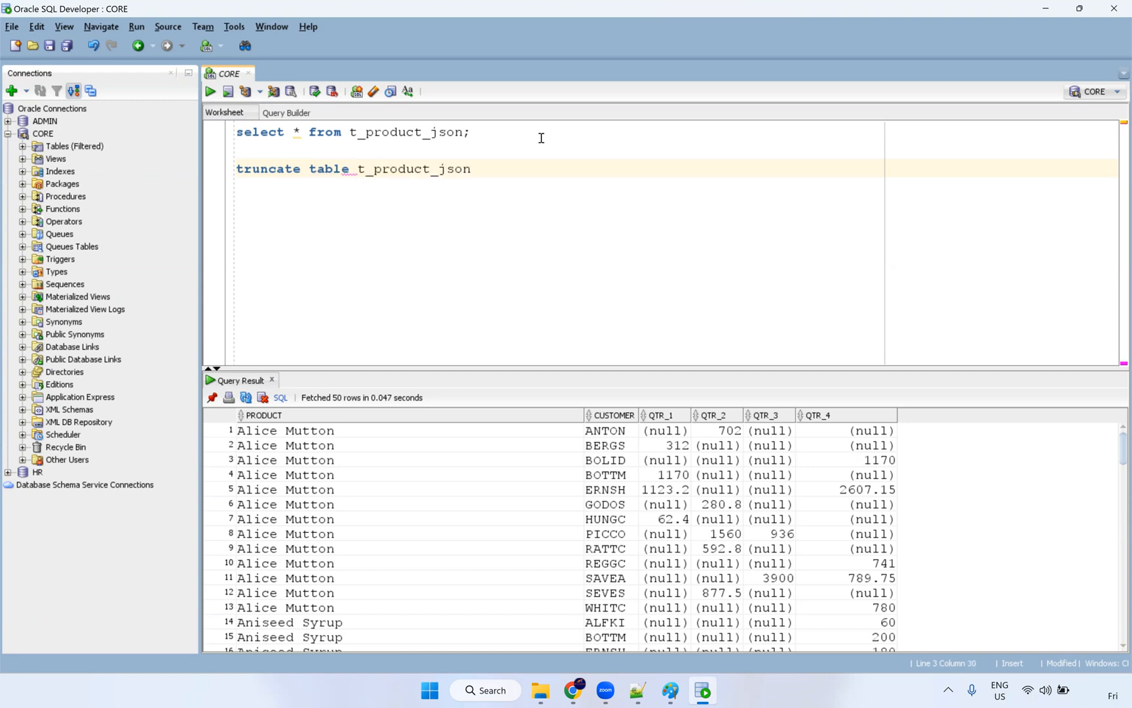
key("ctrl+Return")
Step: Run desc t_product_json; and review PRODUCT as NVARCHAR2(400) and the QTR_1–QTR_4 columns
key("Return")
key("Return")
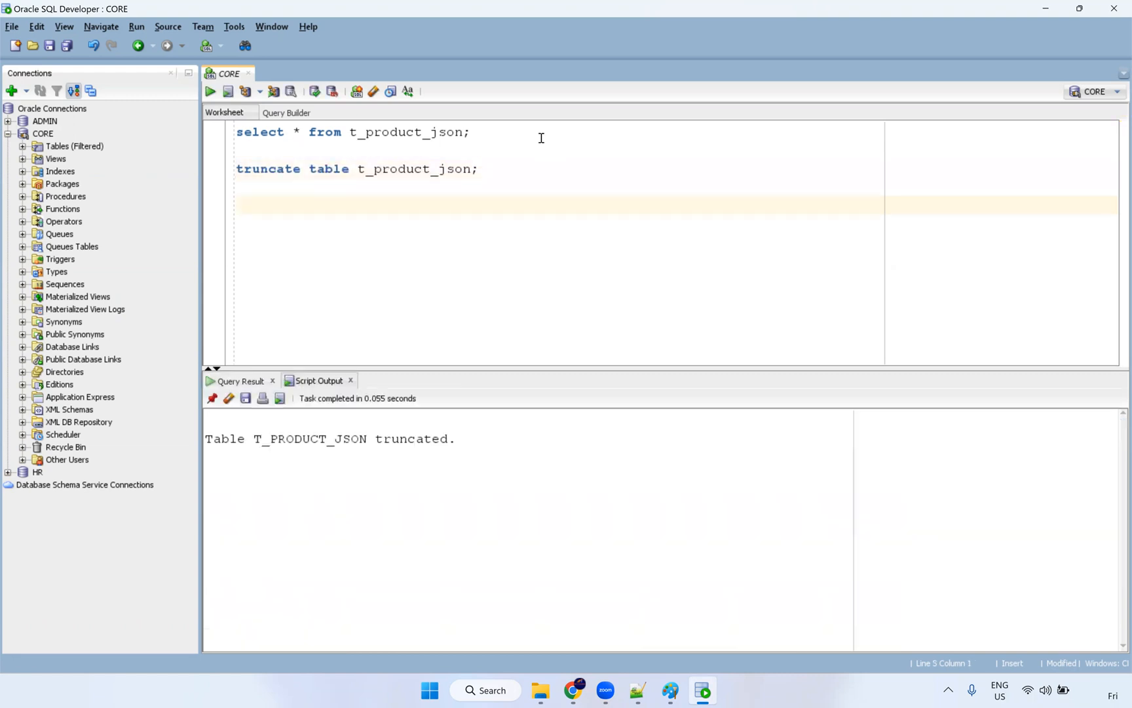
type("desc t_product_json;")
key("ctrl+Return")
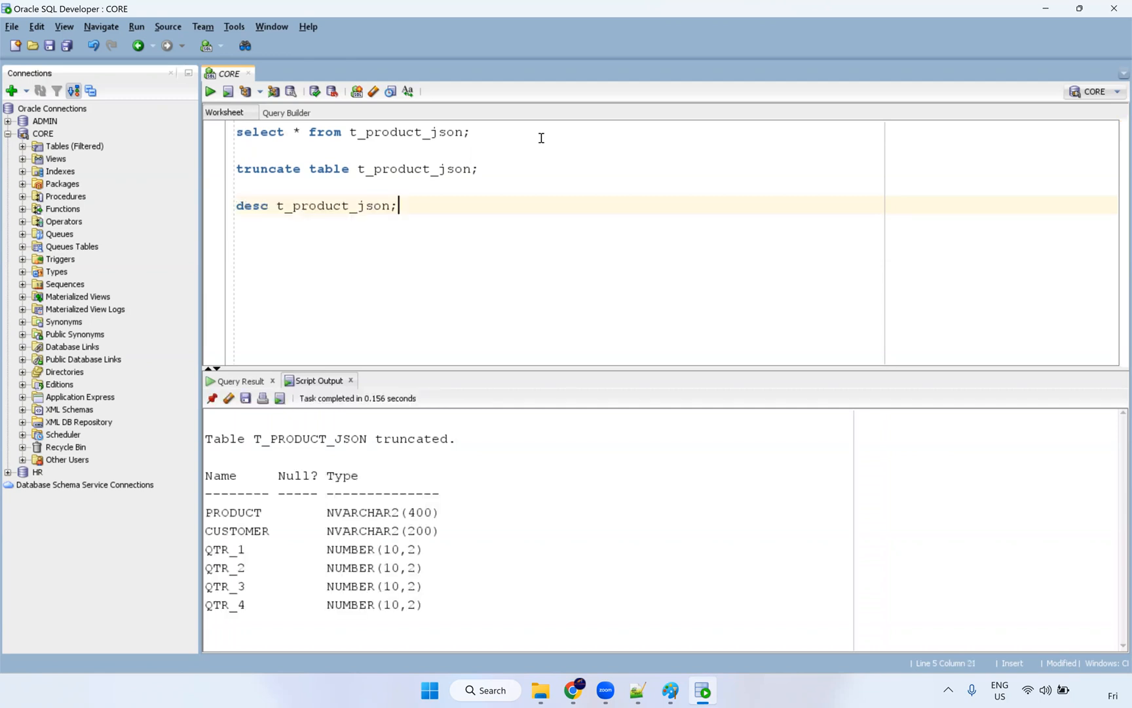
left_click(445, 513)
left_click_drag(354, 517, 312, 513)
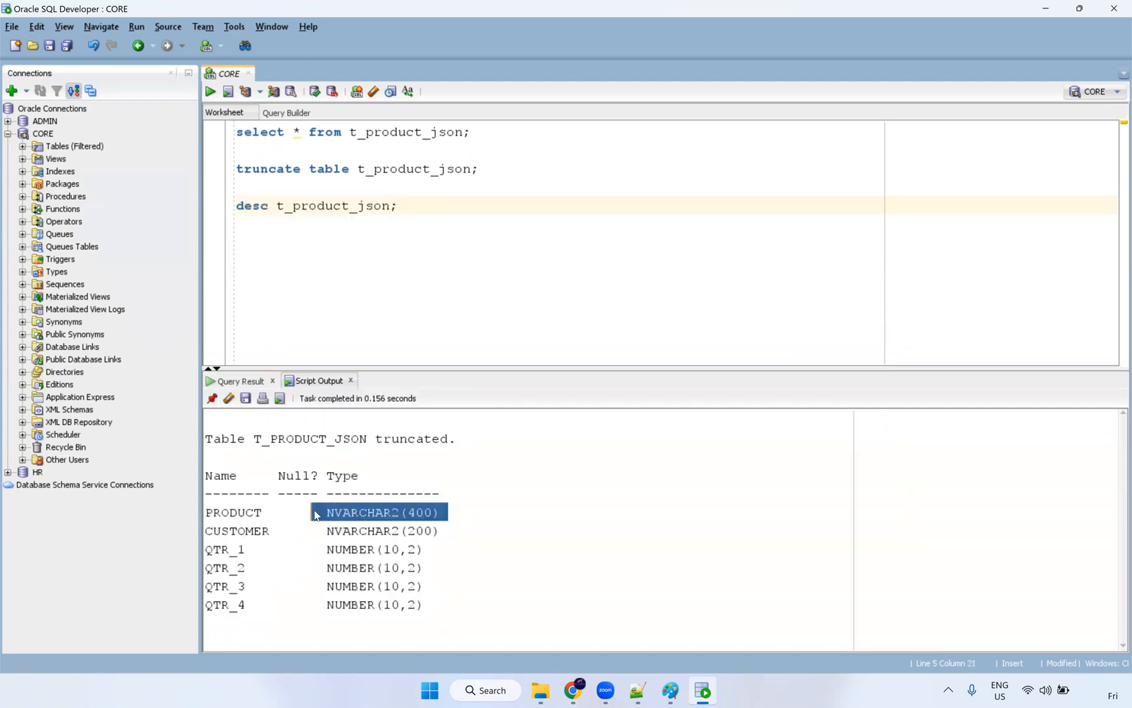
double_click(253, 532)
left_click(387, 532)
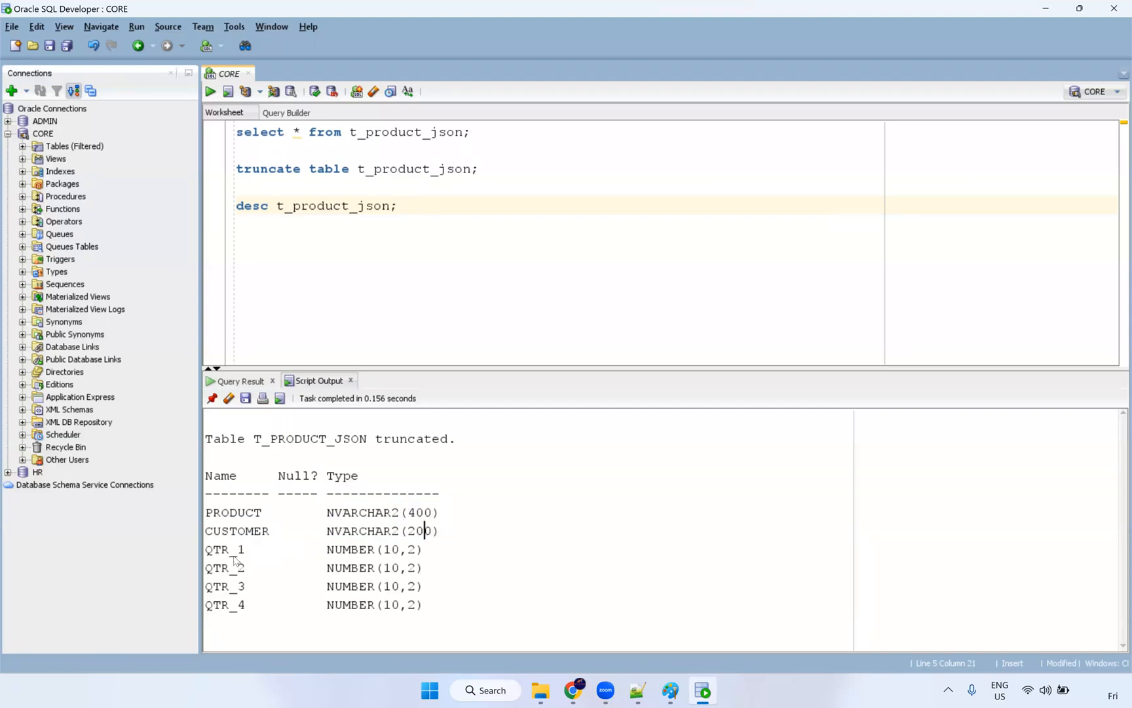
left_click(239, 604)
left_click_drag(366, 567, 360, 595)
key("alt+Tab")
Step: Highlight the ERNSH amount $1,123.20 to show its dollar-and-comma formatting
left_click(289, 401)
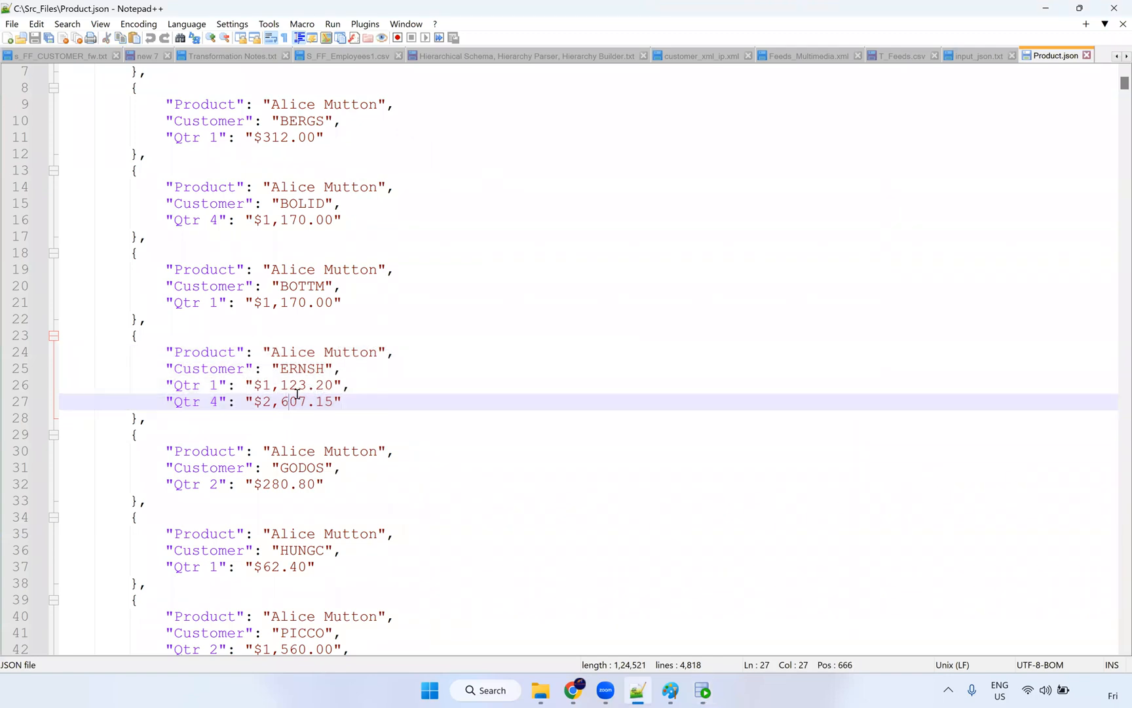
left_click_drag(333, 384, 254, 385)
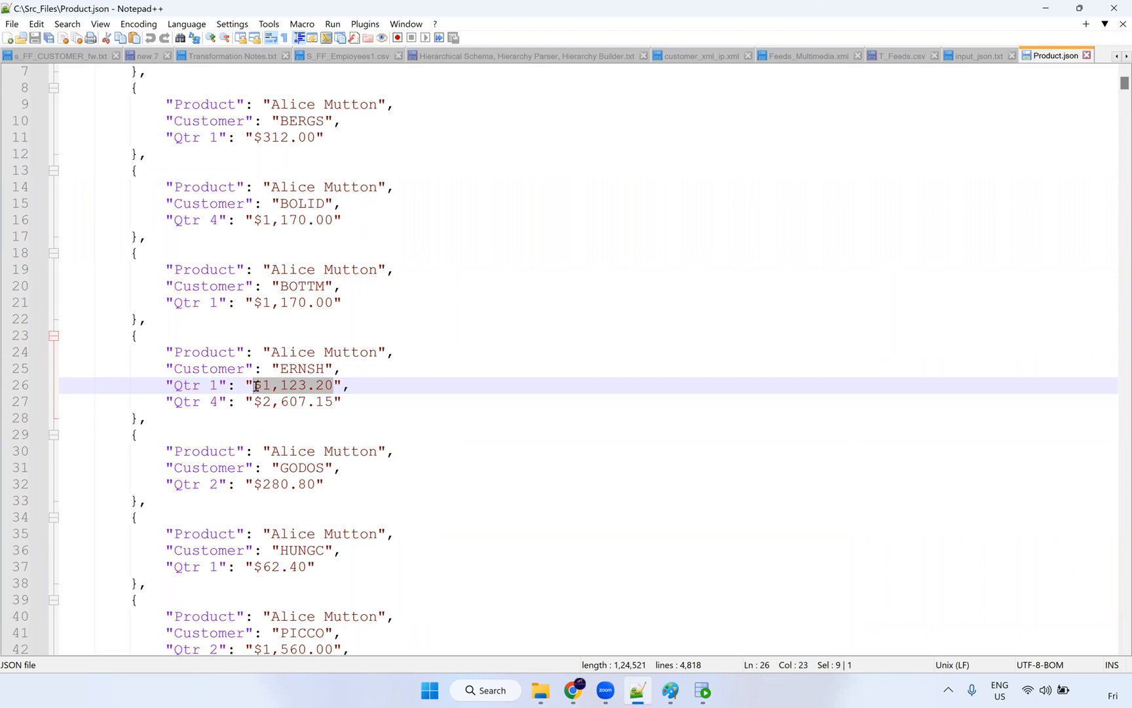
left_click(257, 386)
left_click(271, 386)
left_click(285, 396, "shift")
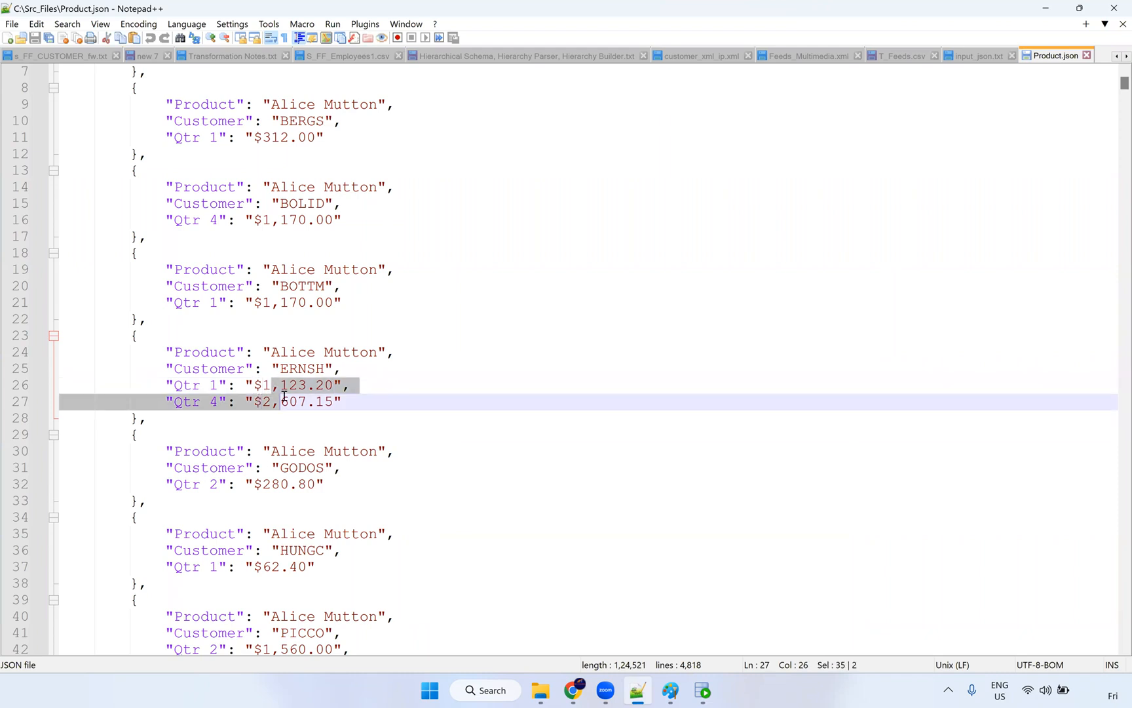
left_click(281, 391)
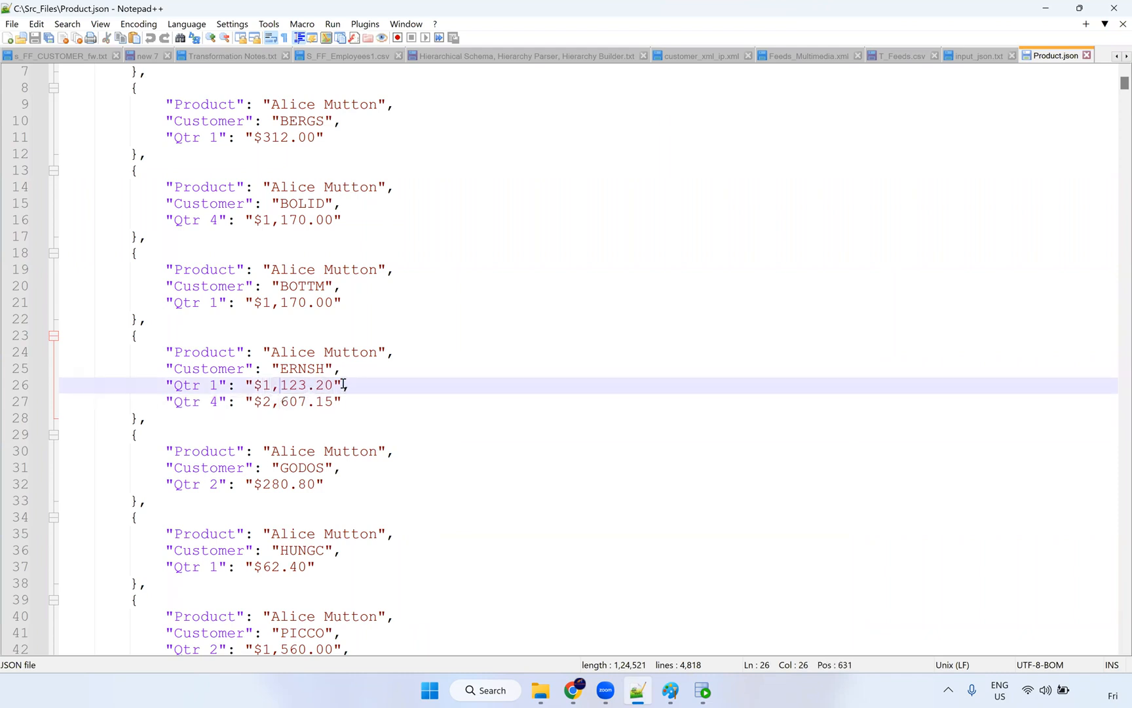
left_click_drag(334, 385, 262, 385)
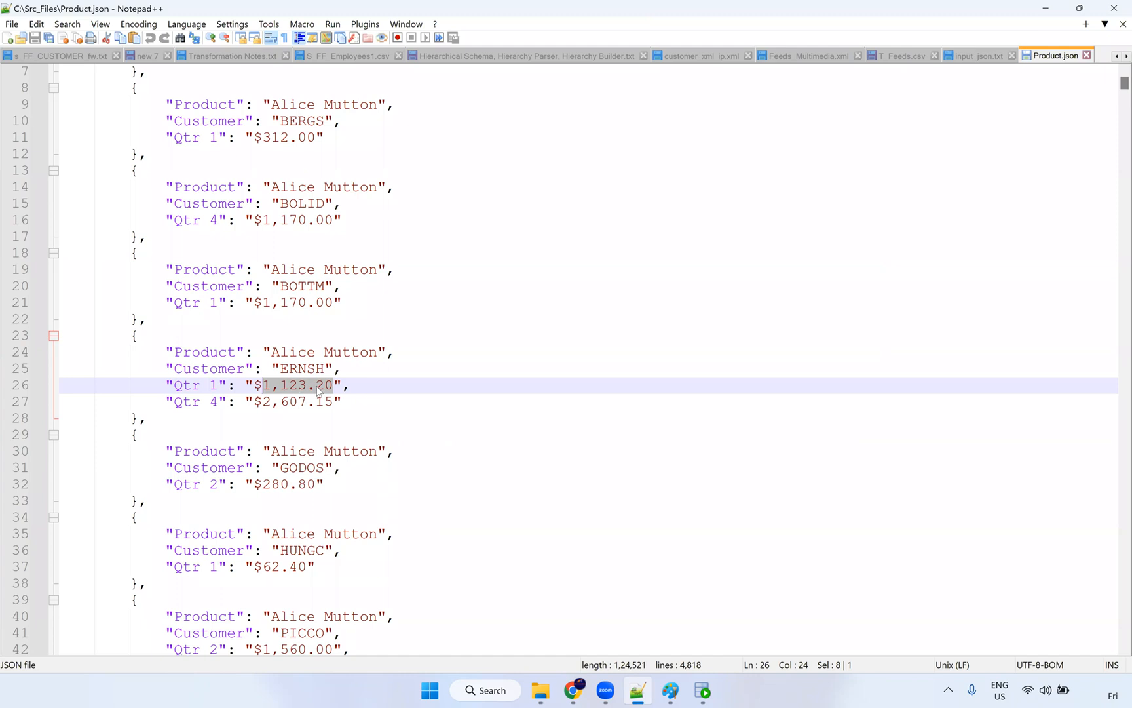
Step: Compare it against the NUMBER(10,2) quarter columns in SQL Developer
key("alt+Tab")
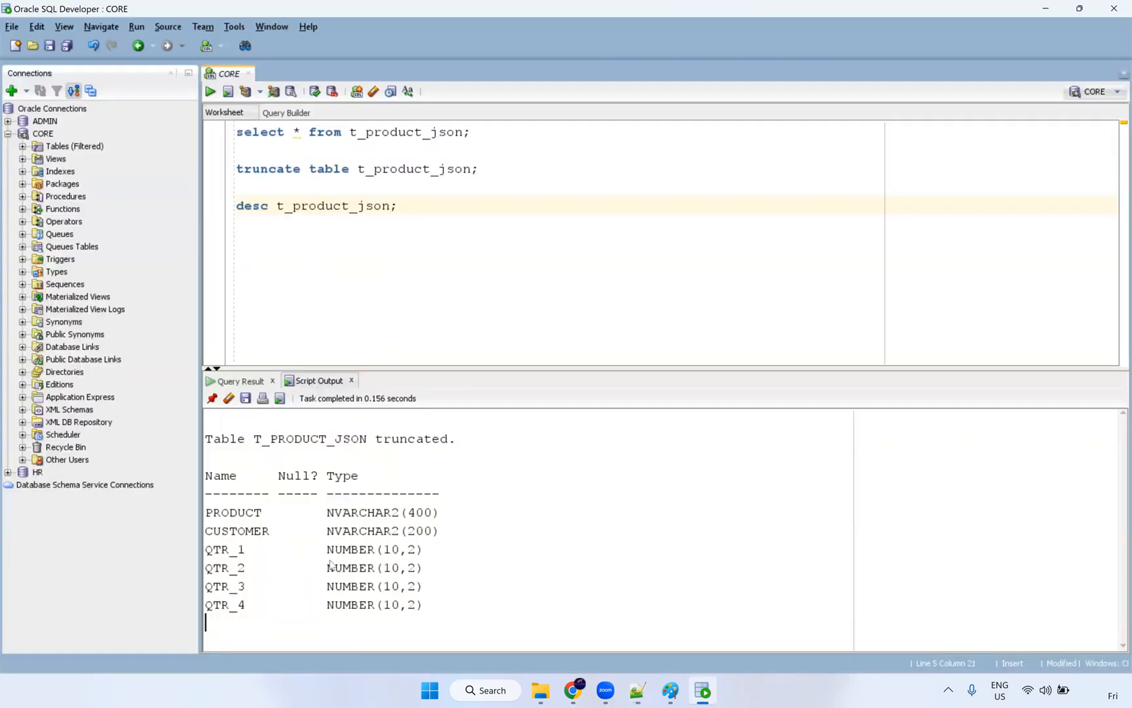
left_click_drag(397, 581, 419, 550)
left_click(385, 568)
key("alt+Tab")
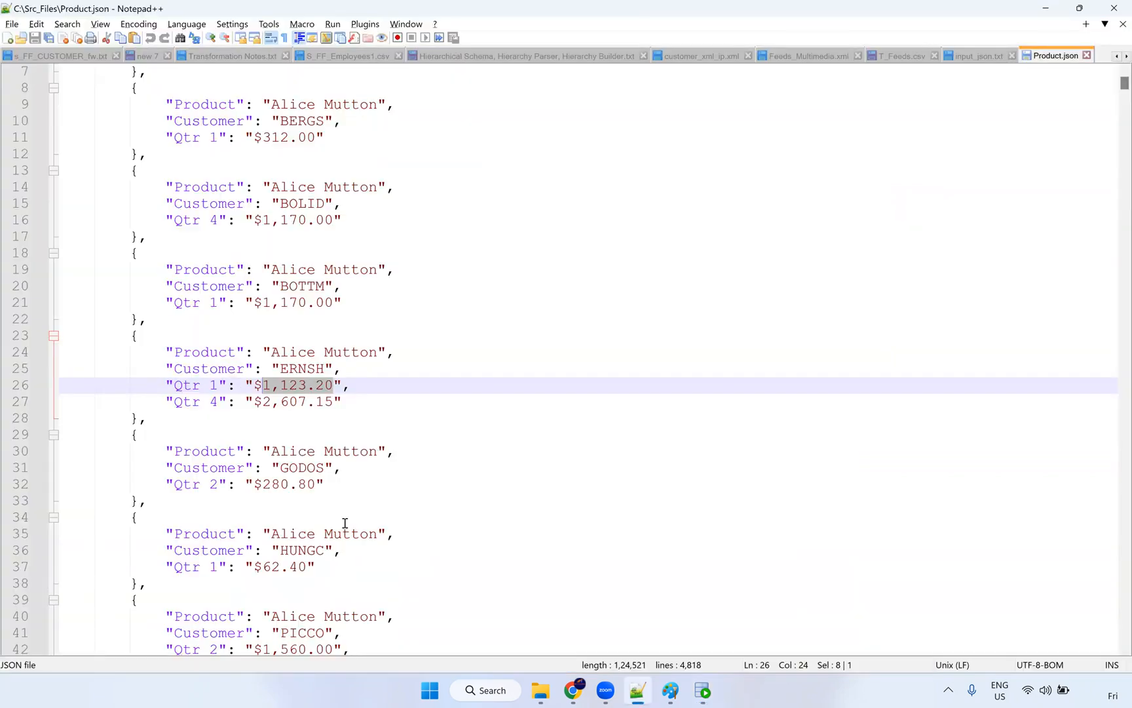
Step: Scroll through the whole Product.json file, then go back to the Informatica jobs page
scroll(401, 370, "up", 2)
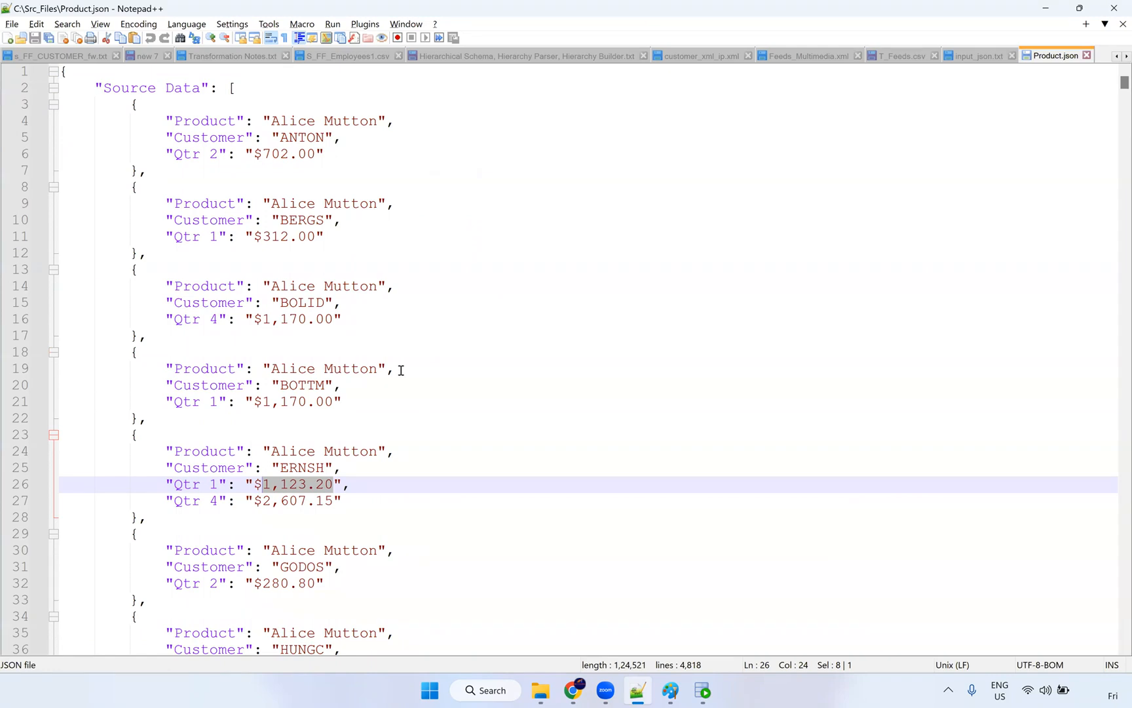
scroll(401, 370, "down", 6)
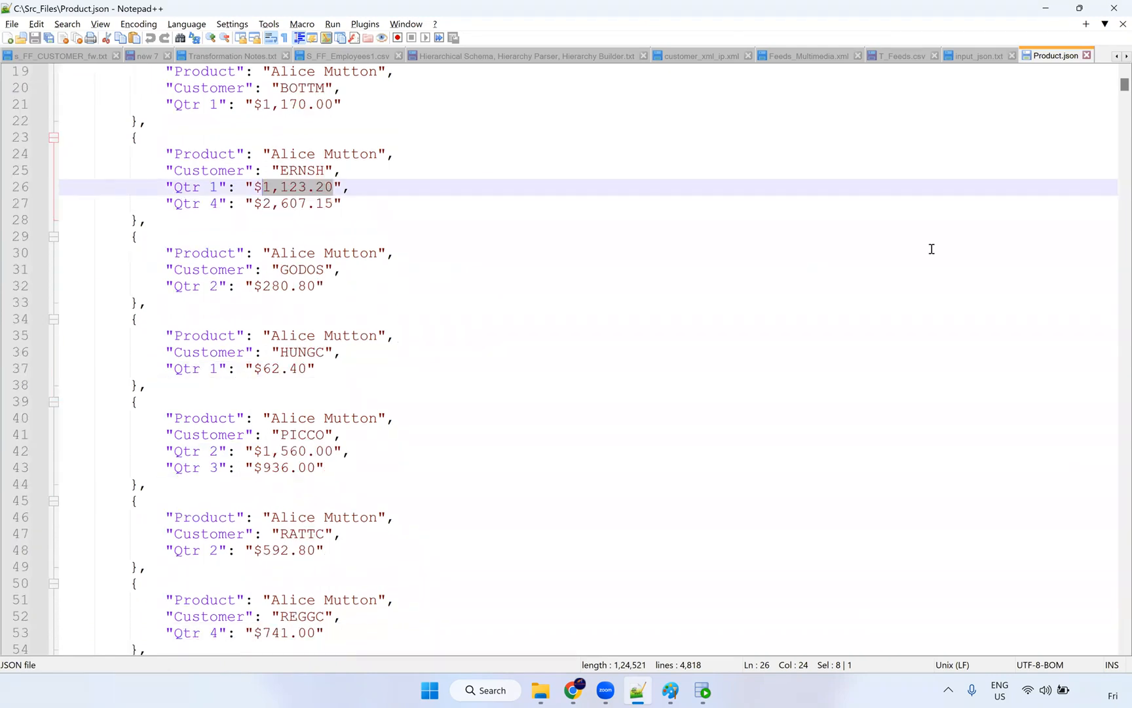
scroll(932, 249, "down", 6)
scroll(1114, 87, "up", 12)
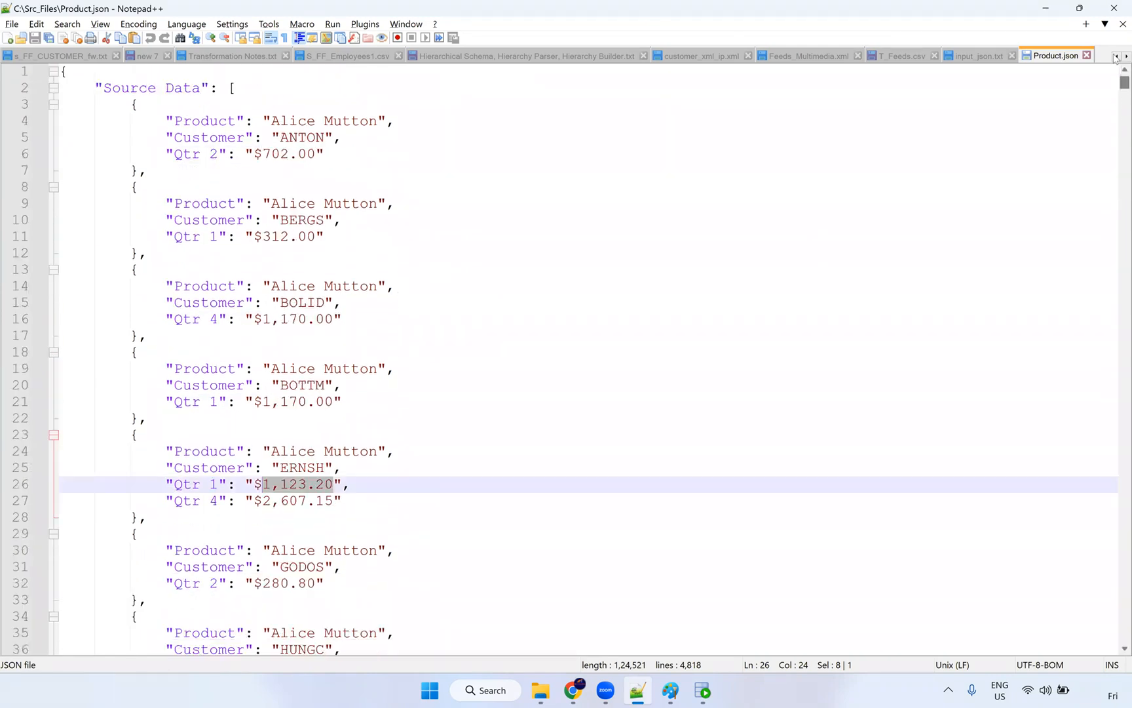
left_click_drag(1116, 82, 1116, 628)
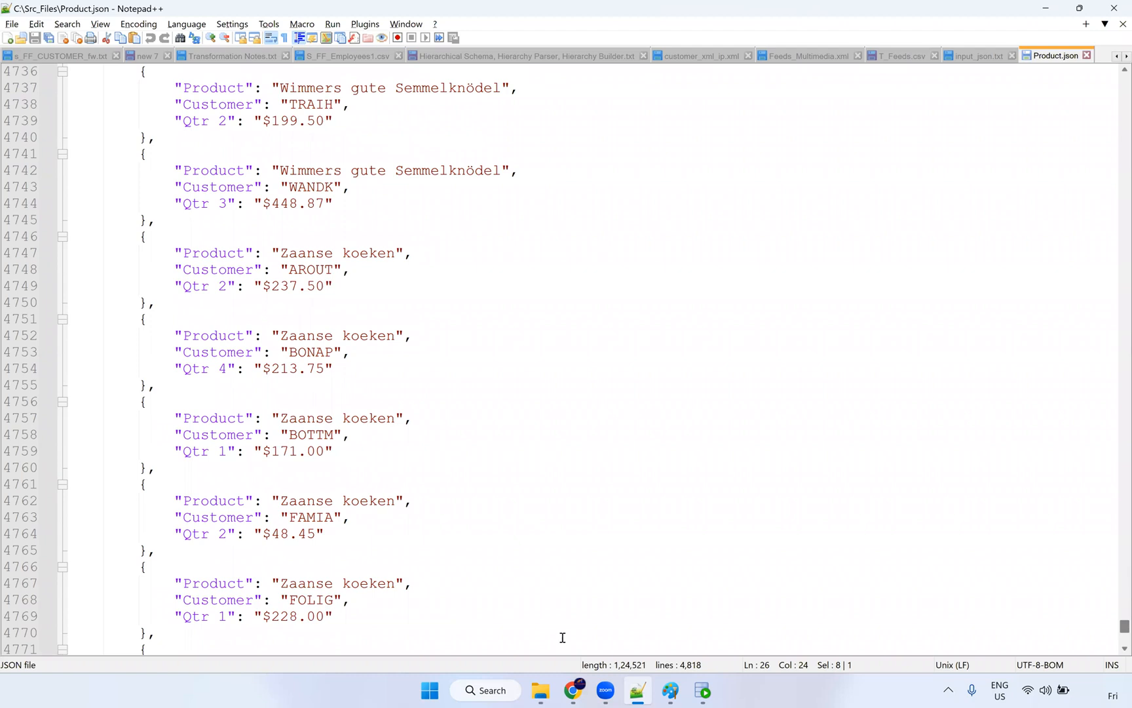
left_click_drag(1116, 629, 1116, 80)
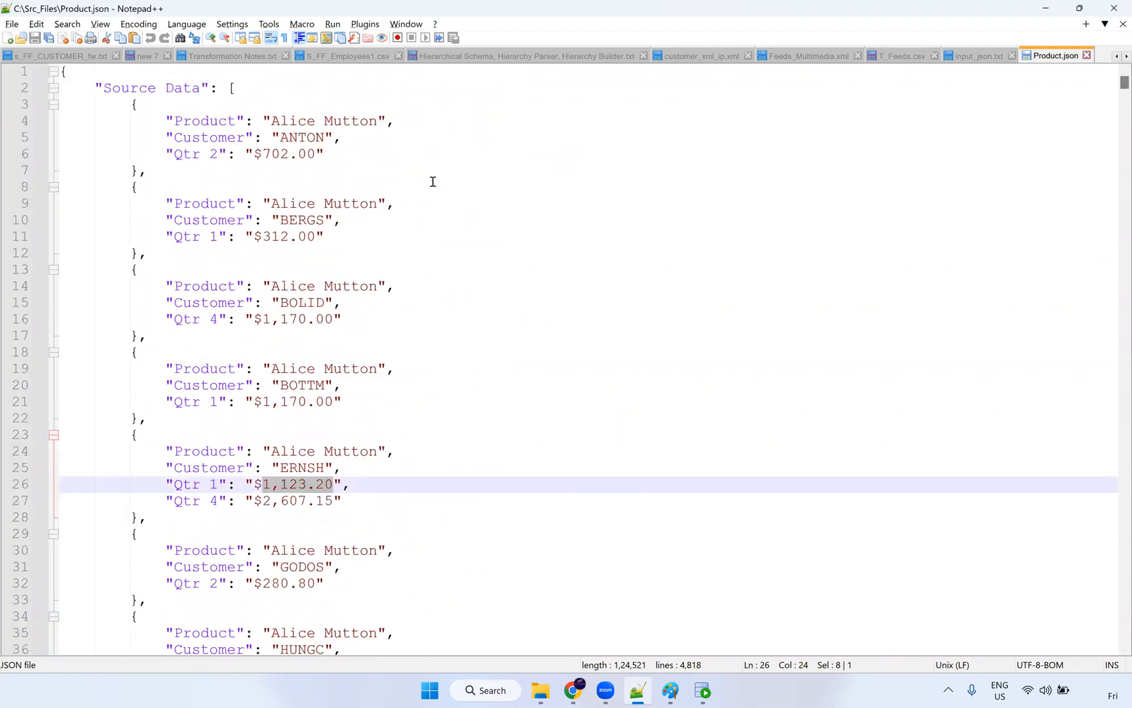
key("alt+Tab")
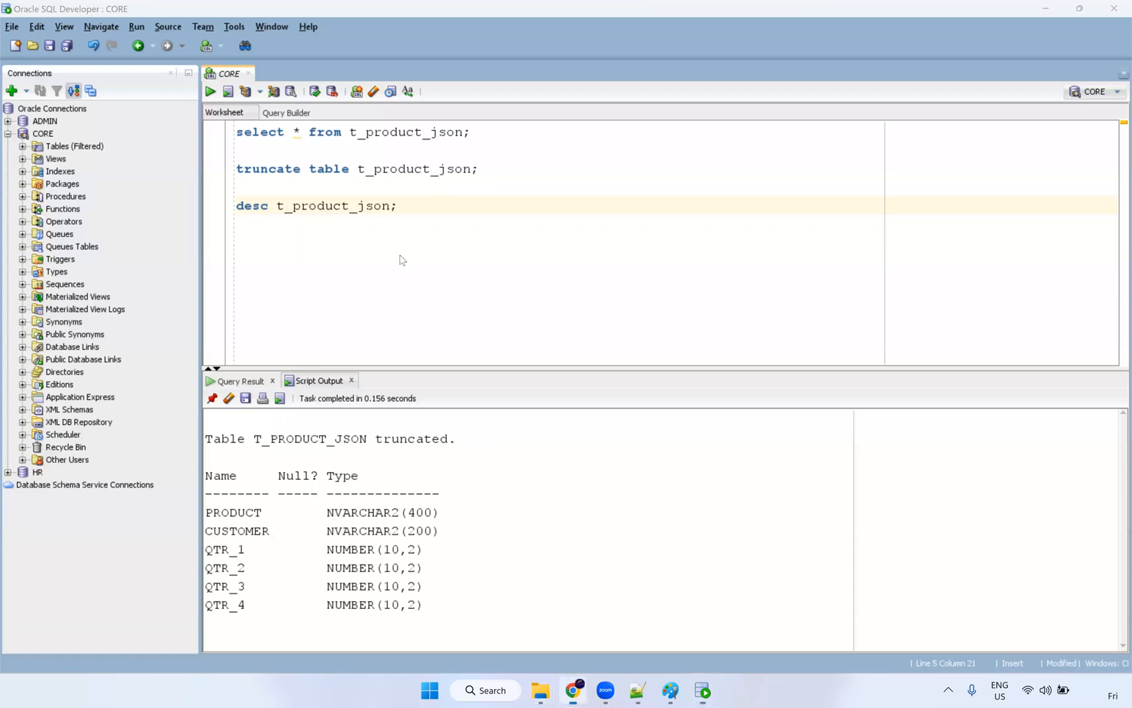
key("alt+Tab")
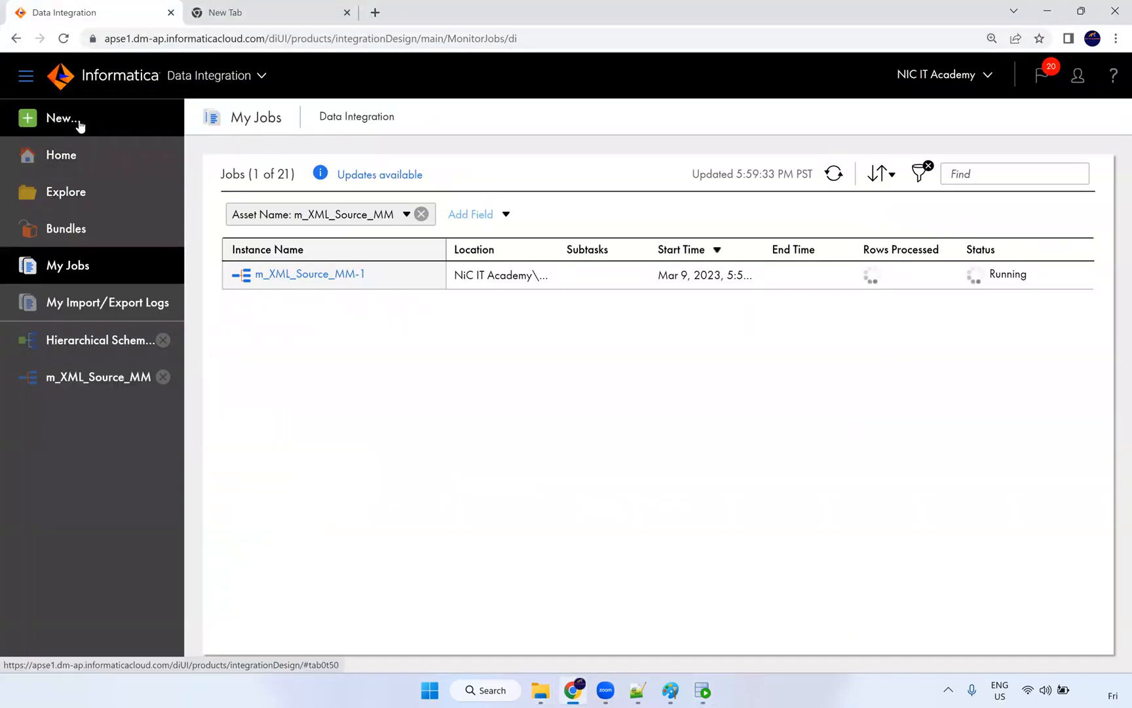
Step: Create a new hierarchical schema named Hierarchical Schema1 JSON
left_click(78, 120)
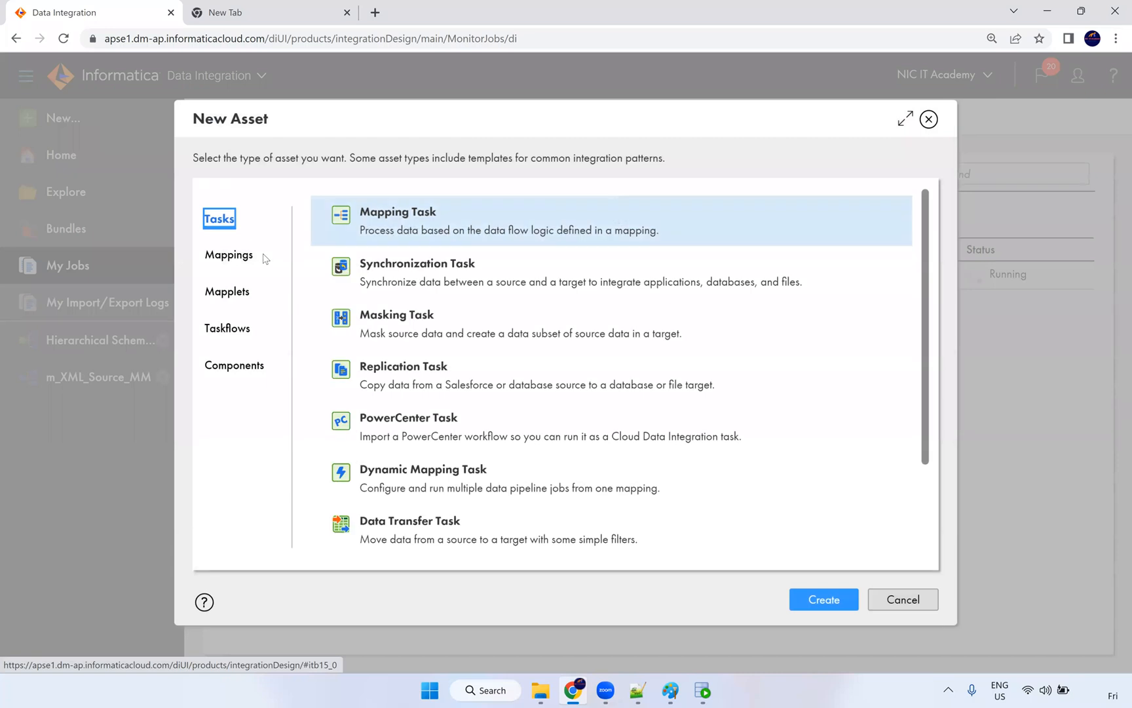
left_click(240, 365)
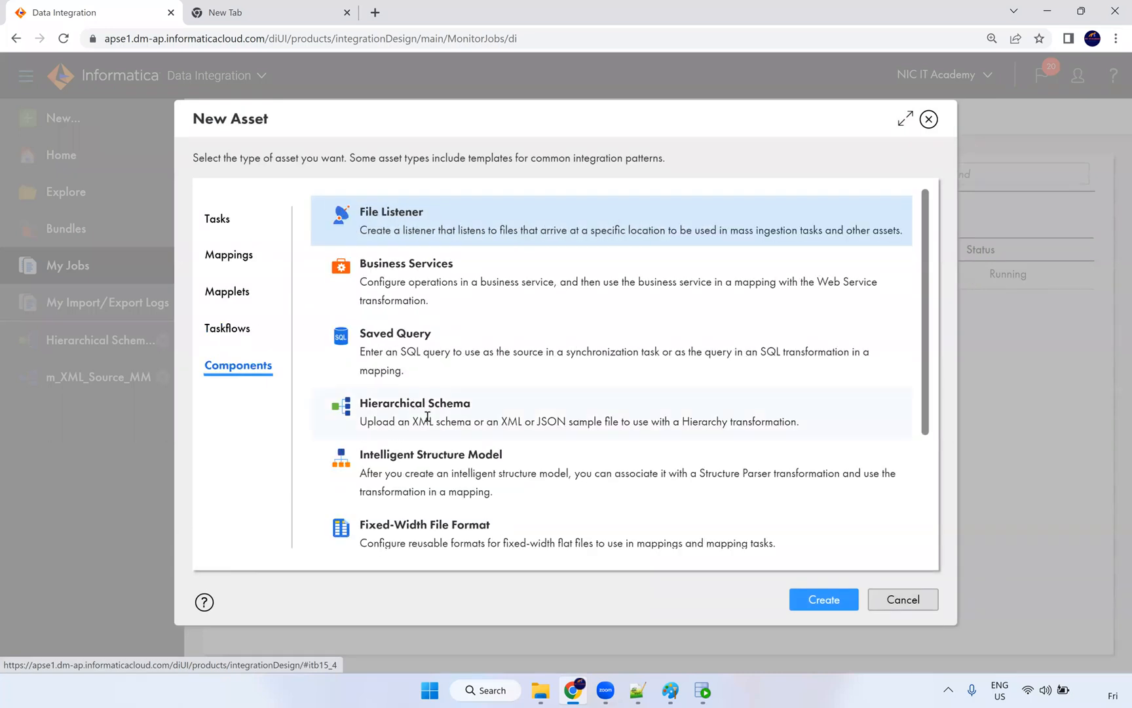
left_click(428, 416)
left_click(796, 599)
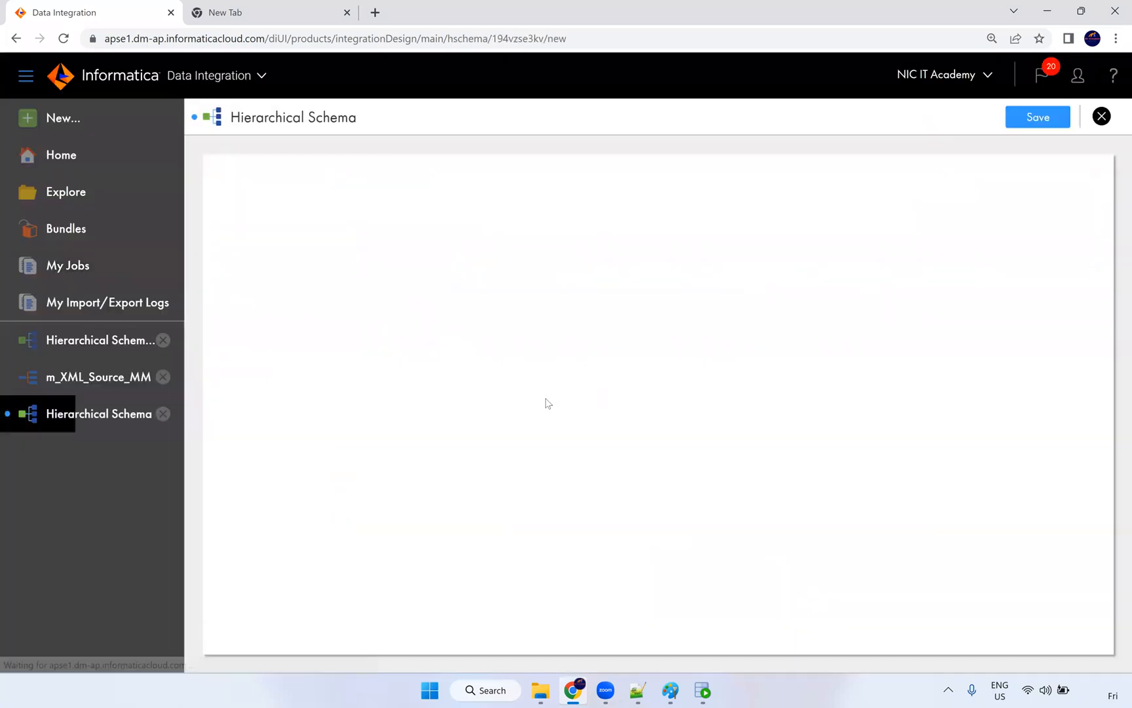
left_click(464, 197)
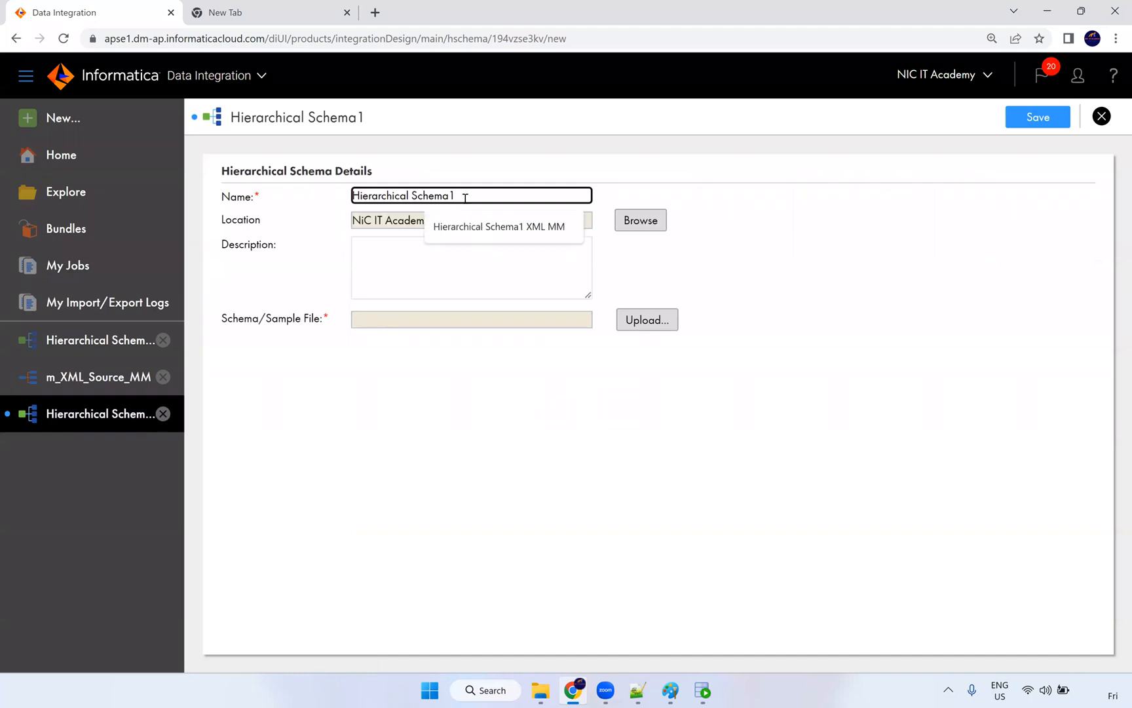
type("JS")
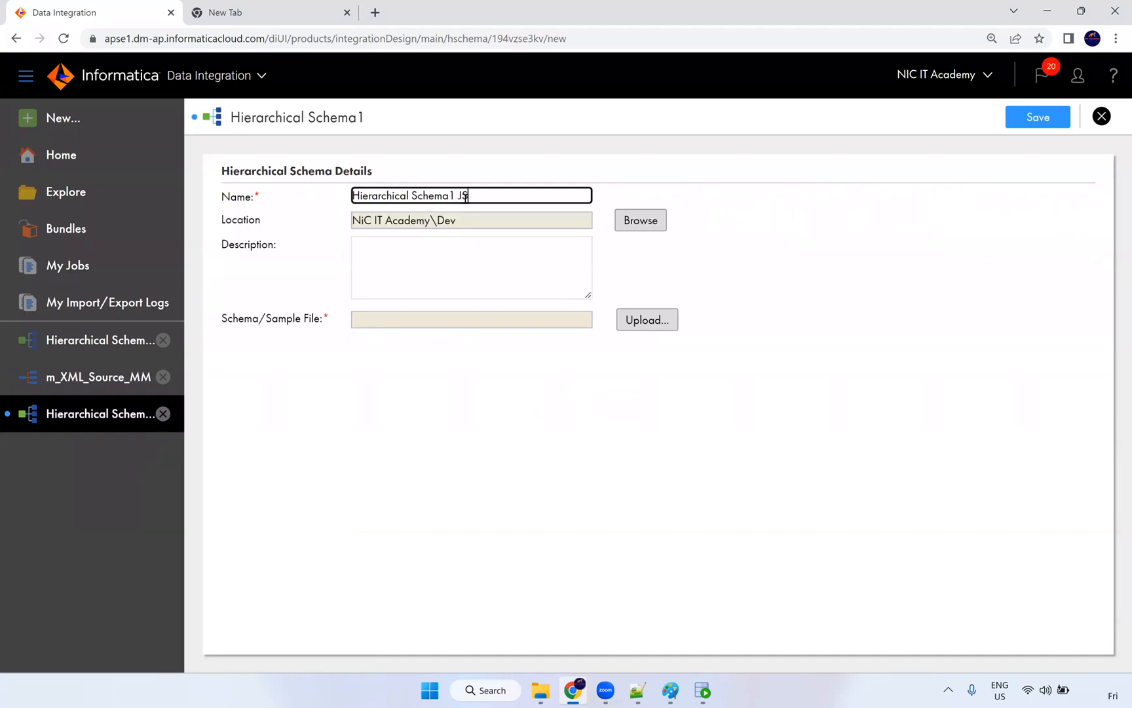
type("ON")
Step: Upload Product.json as the schema sample, validate it, and save the schema
left_click(653, 324)
left_click(589, 275)
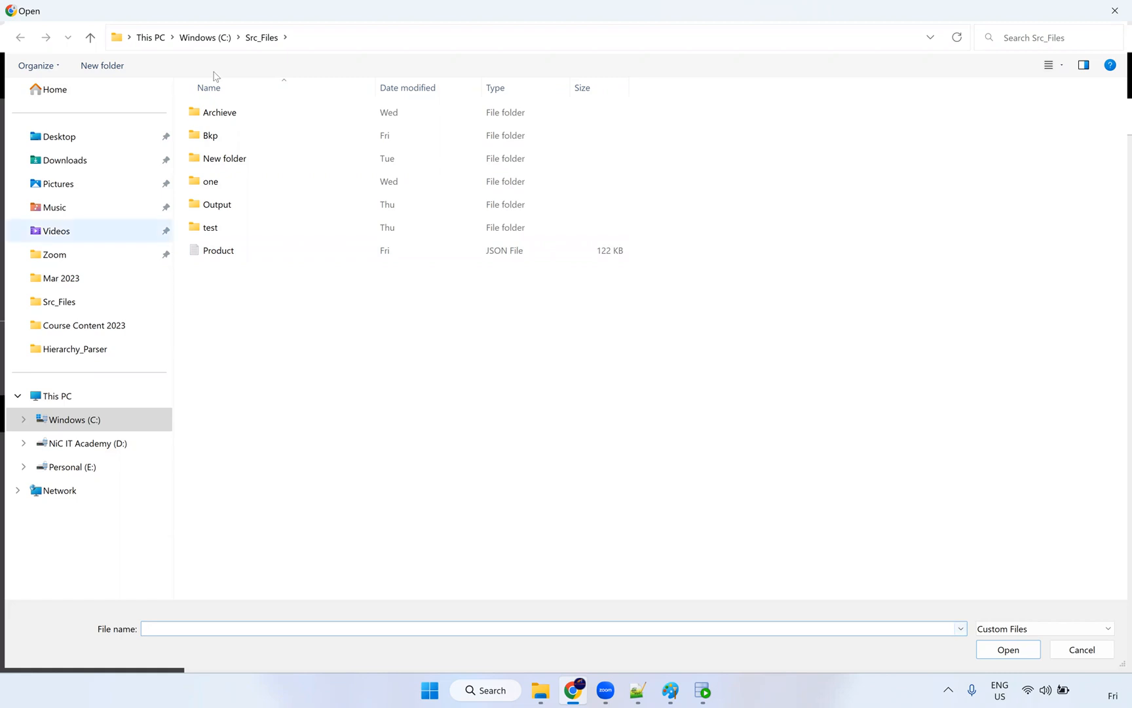
left_click(234, 257)
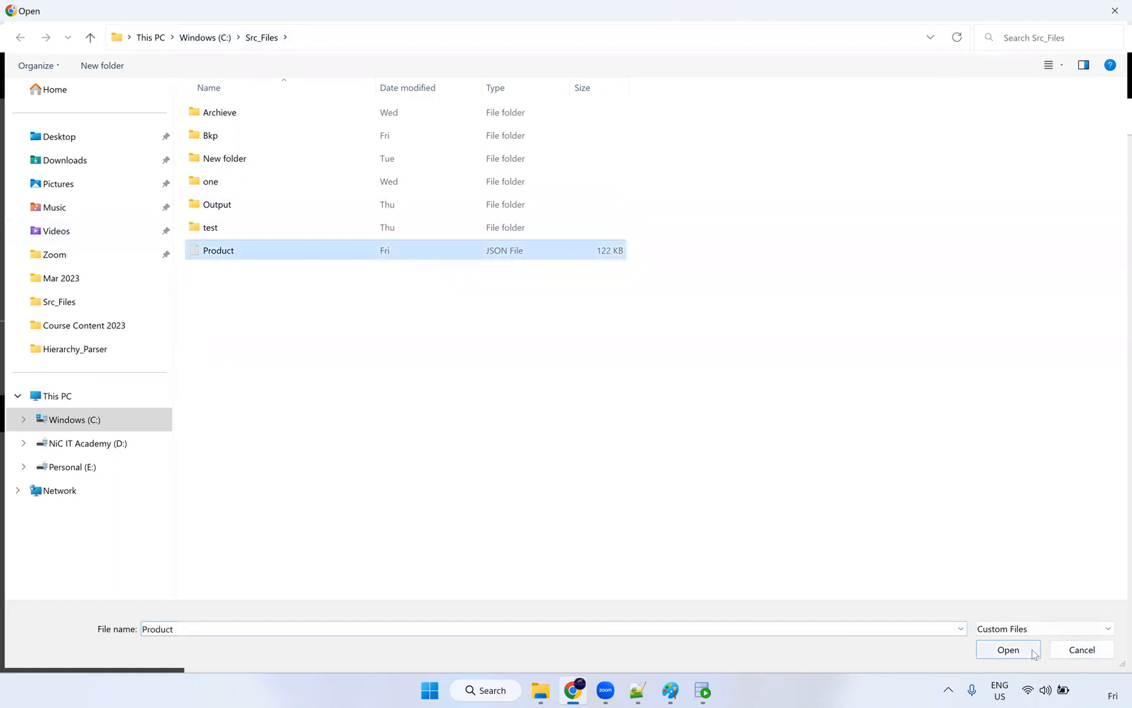
left_click(1008, 649)
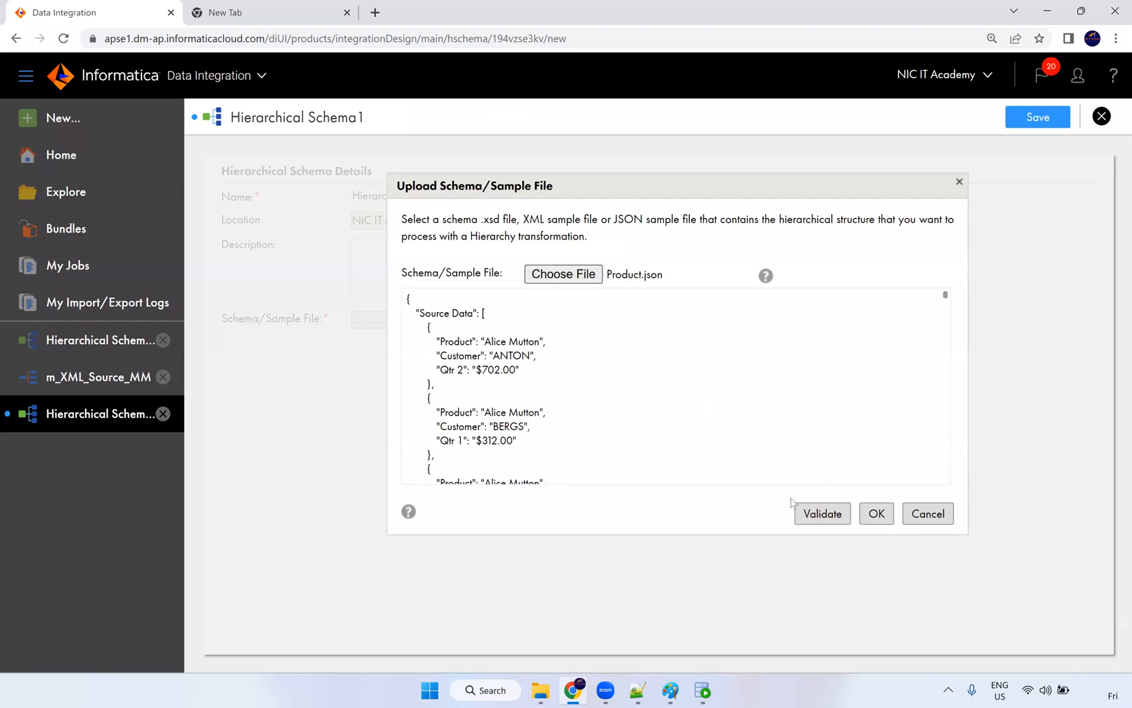
left_click_drag(441, 384, 403, 315)
left_click(800, 521)
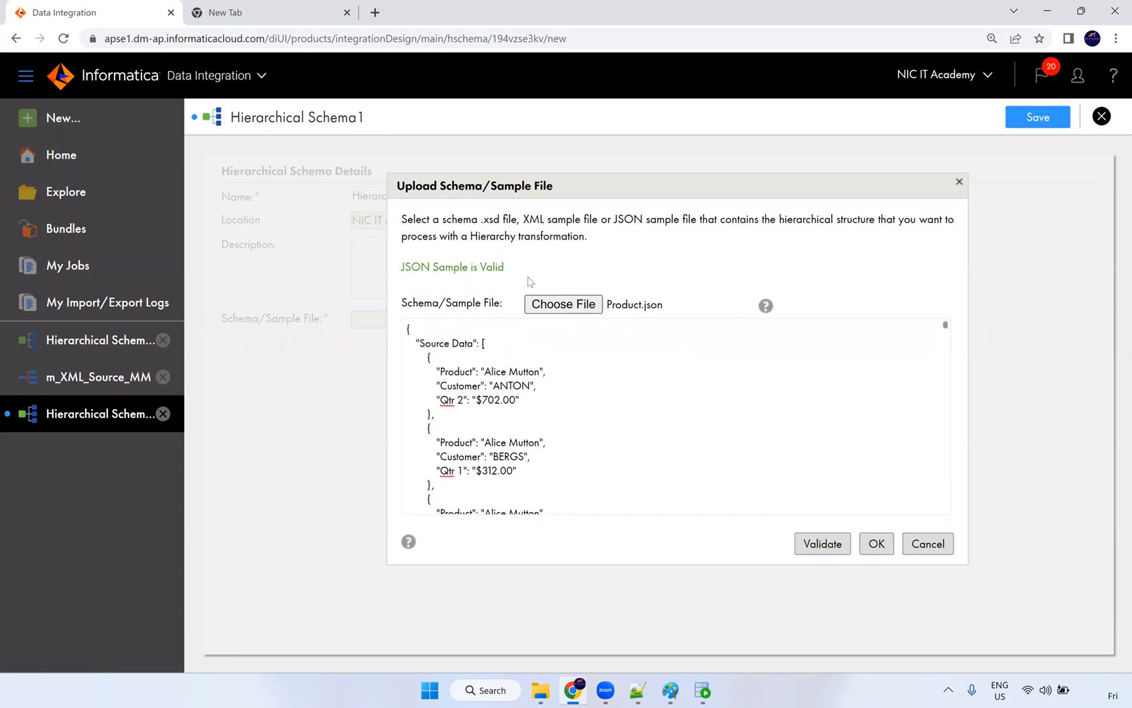
left_click(889, 552)
left_click(1039, 119)
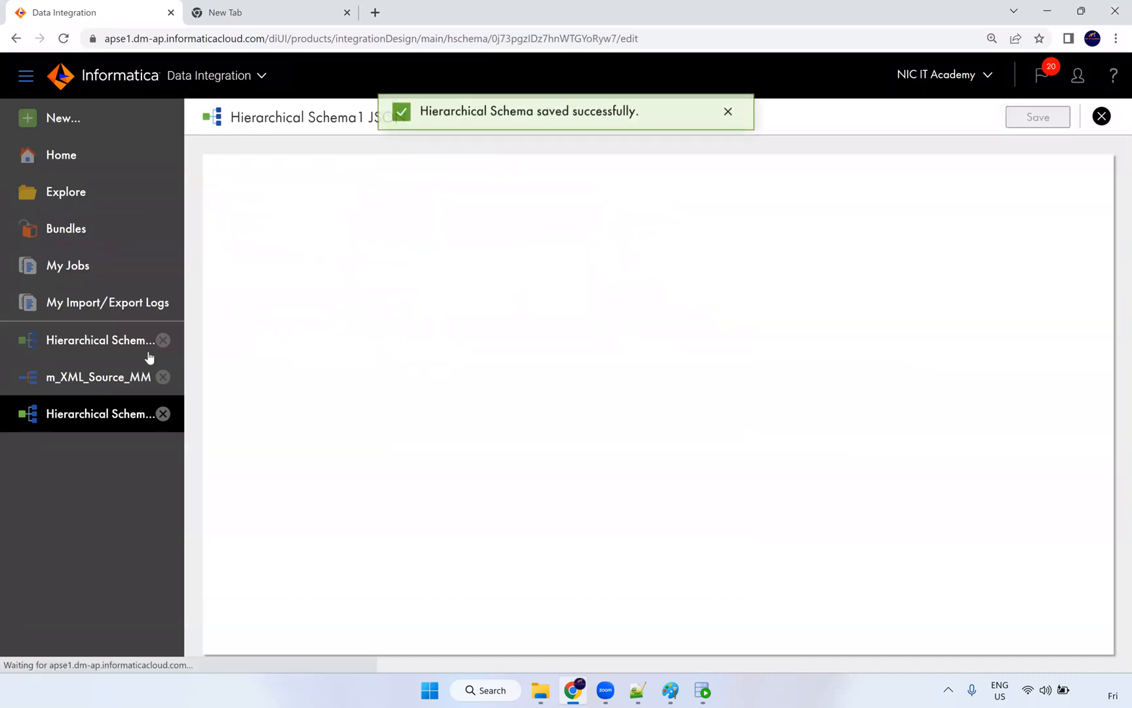
left_click(89, 129)
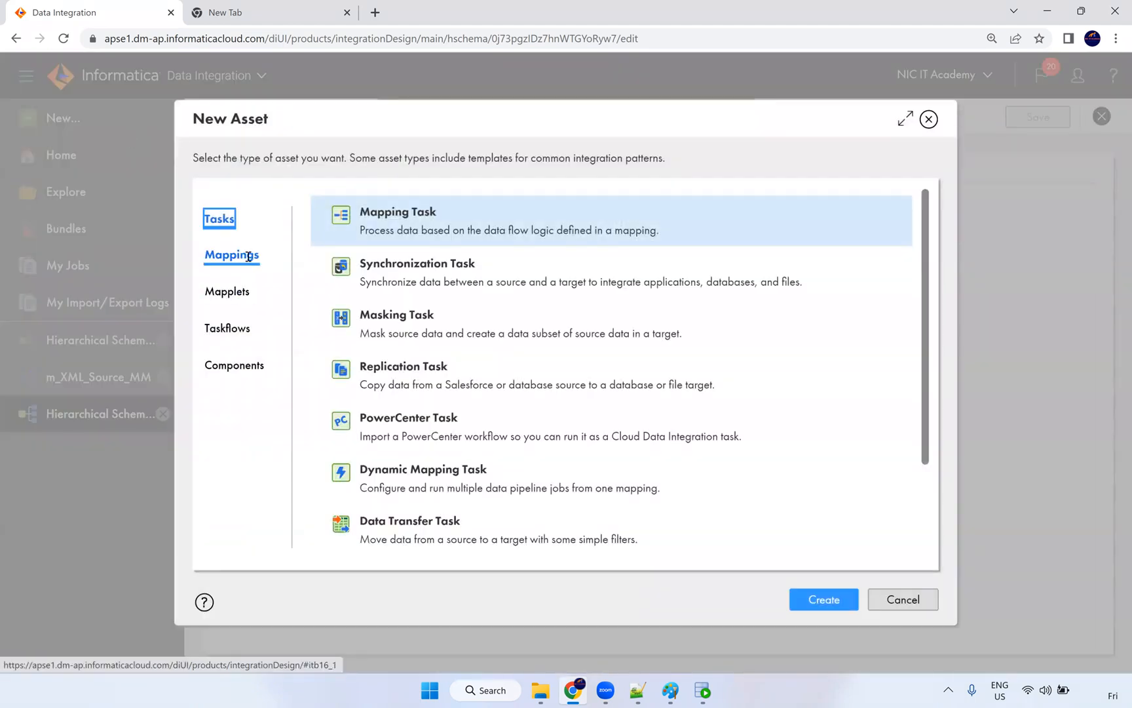
Step: Create a blank mapping and rename it m_JSON_Product
left_click(236, 255)
left_click(813, 598)
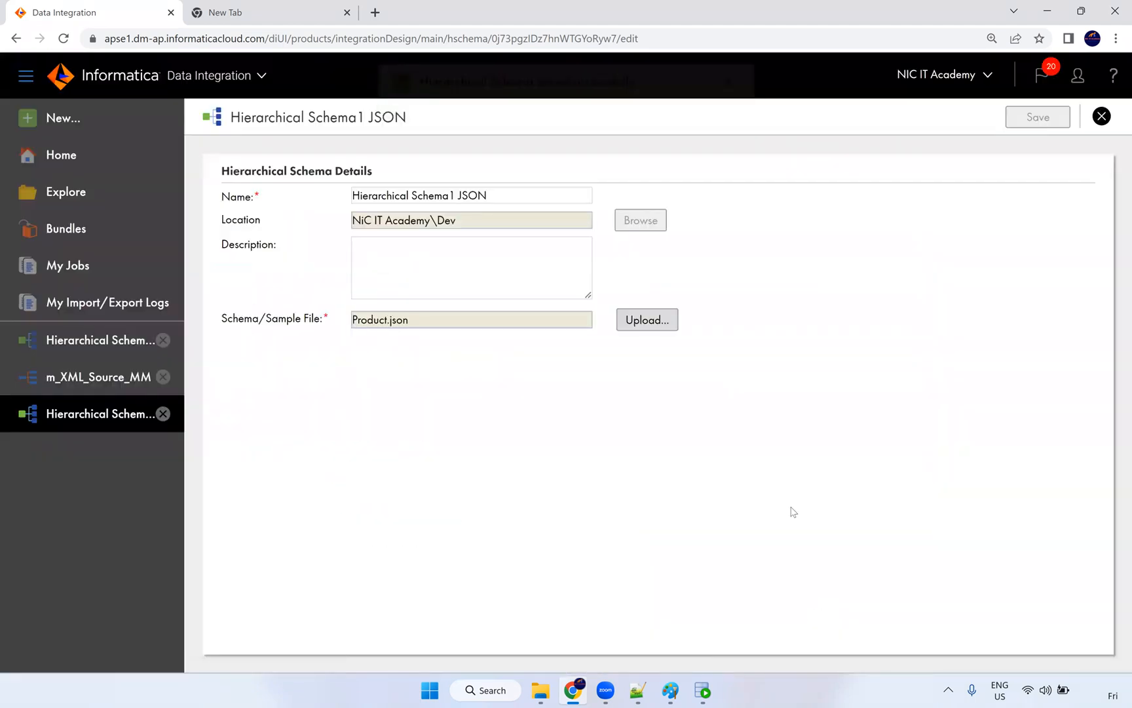
left_click(316, 526)
key("ctrl+a")
type("m")
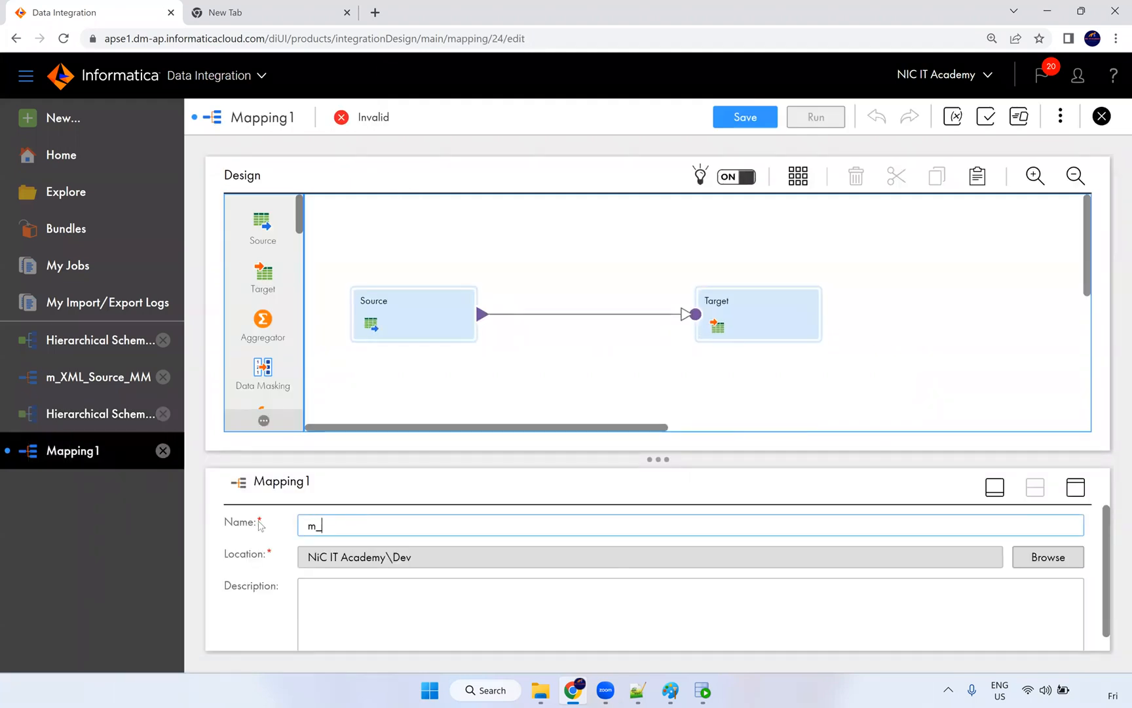
type("_JSON")
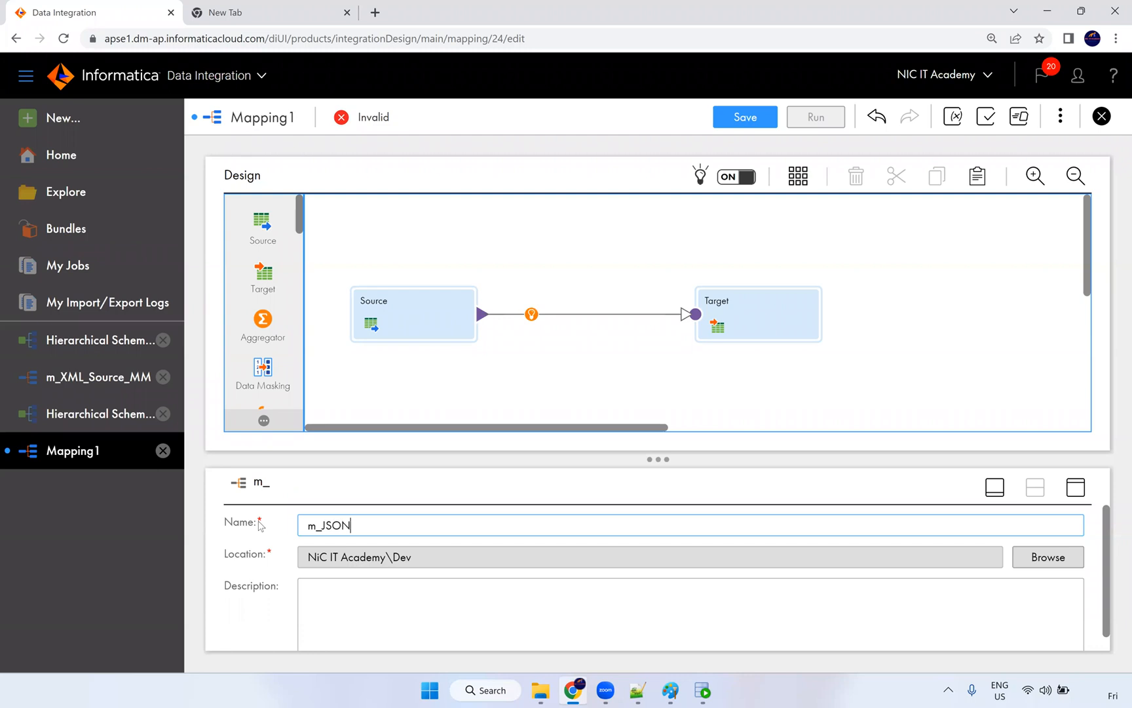
type("_Product")
Step: Set the Source's connection to S_FF_Connection (Flat File)
left_click(393, 320)
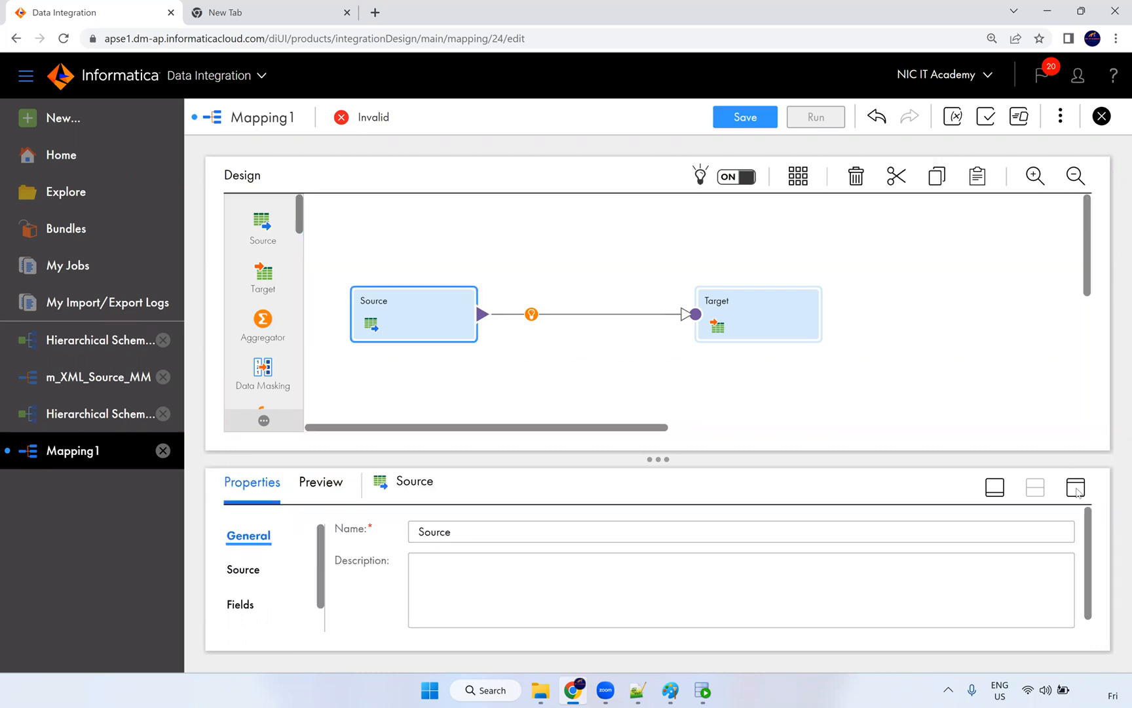
left_click(1076, 489)
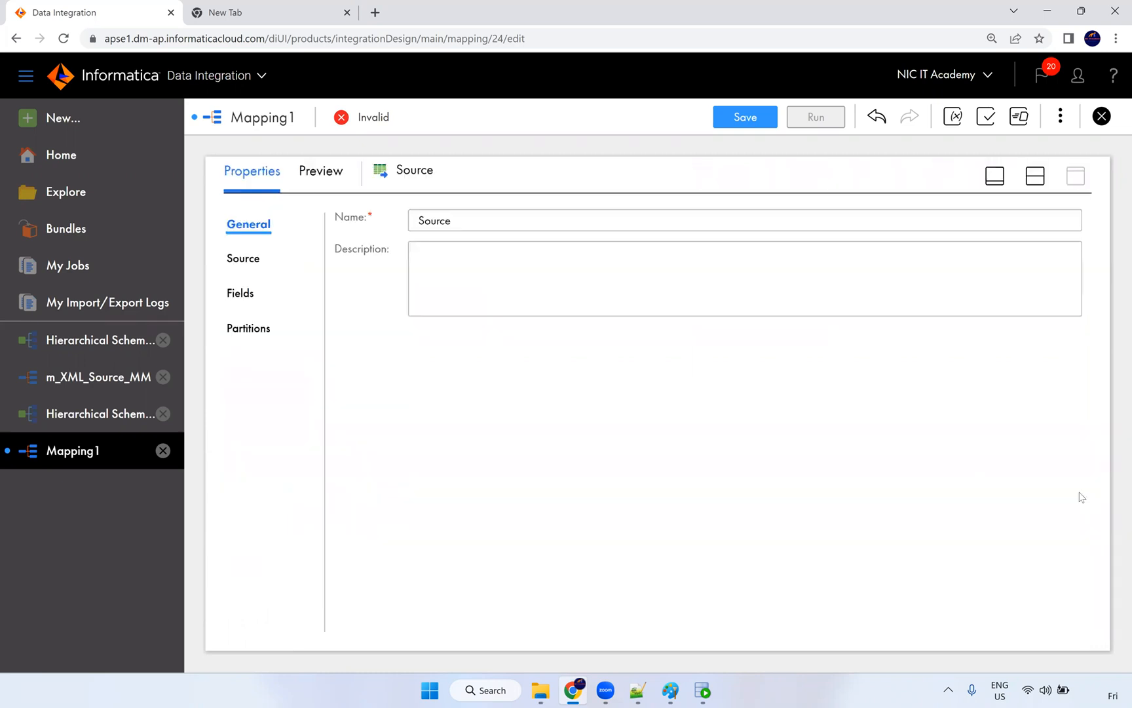
left_click(245, 258)
left_click(541, 262)
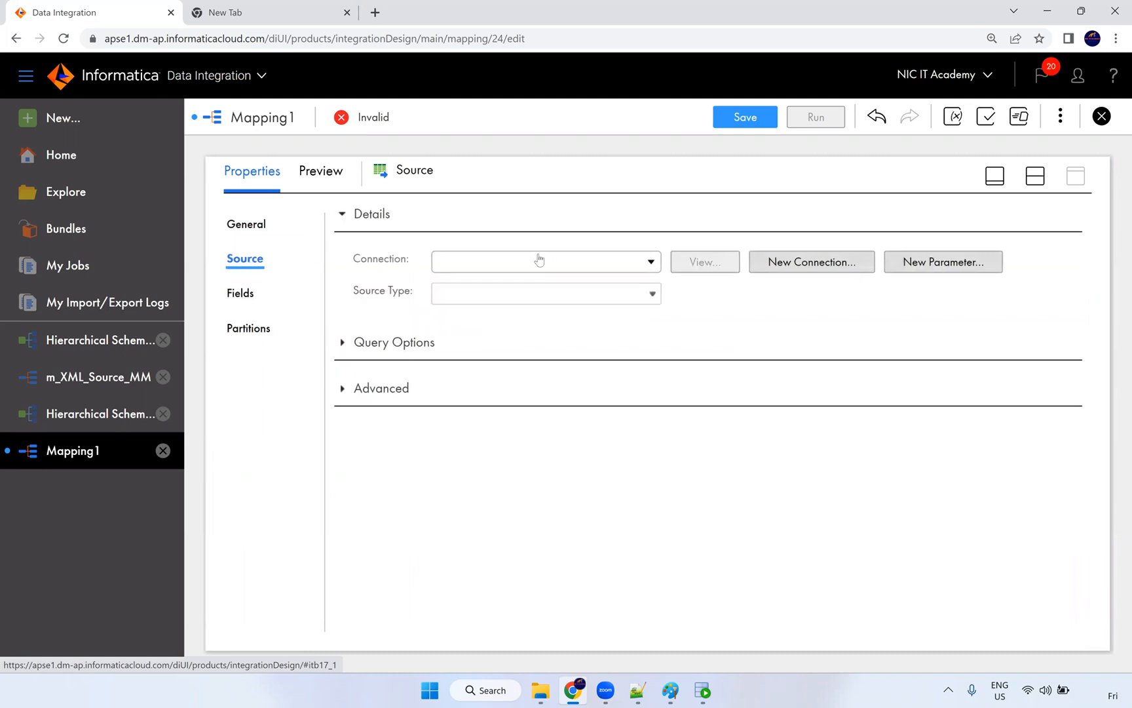
left_click(481, 384)
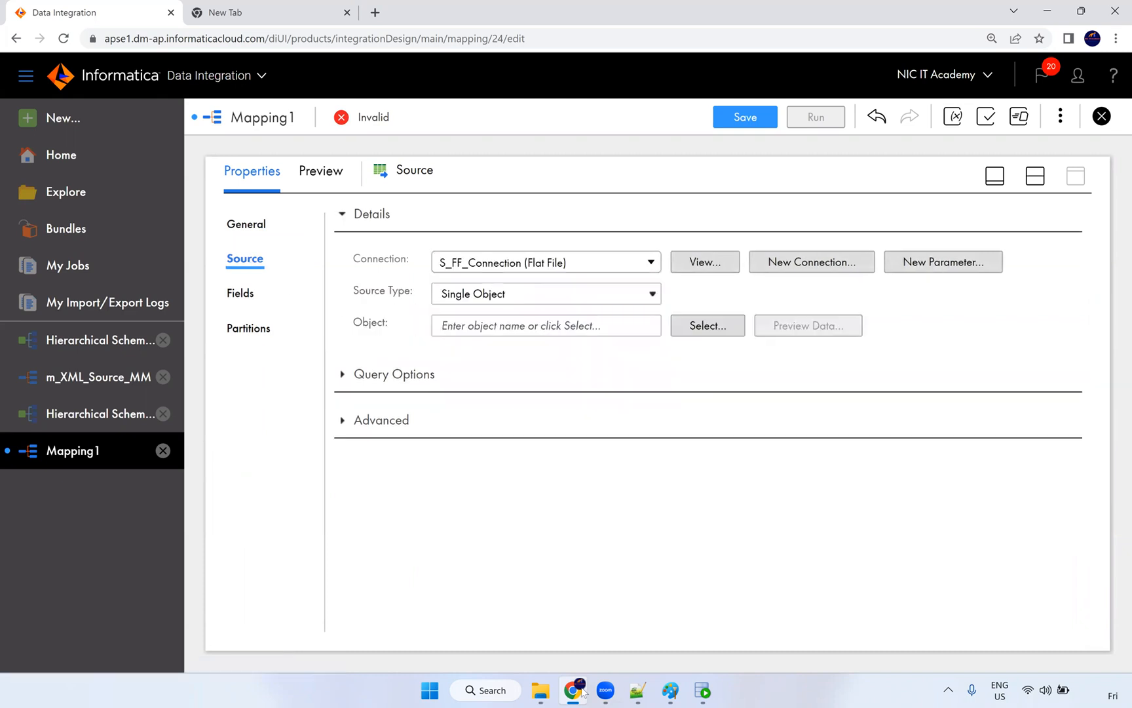
left_click(540, 690)
left_click(459, 610)
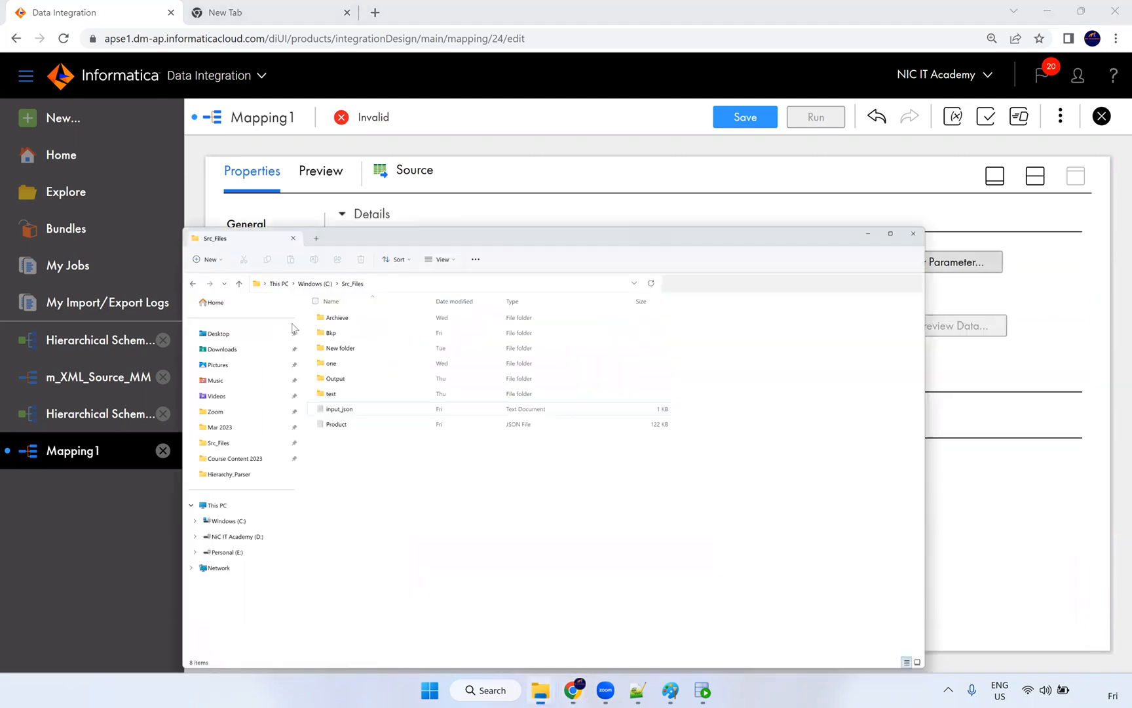
Step: Replace the old D: folder in input_json with C:\Src_Files, then save and close it
left_click(260, 278)
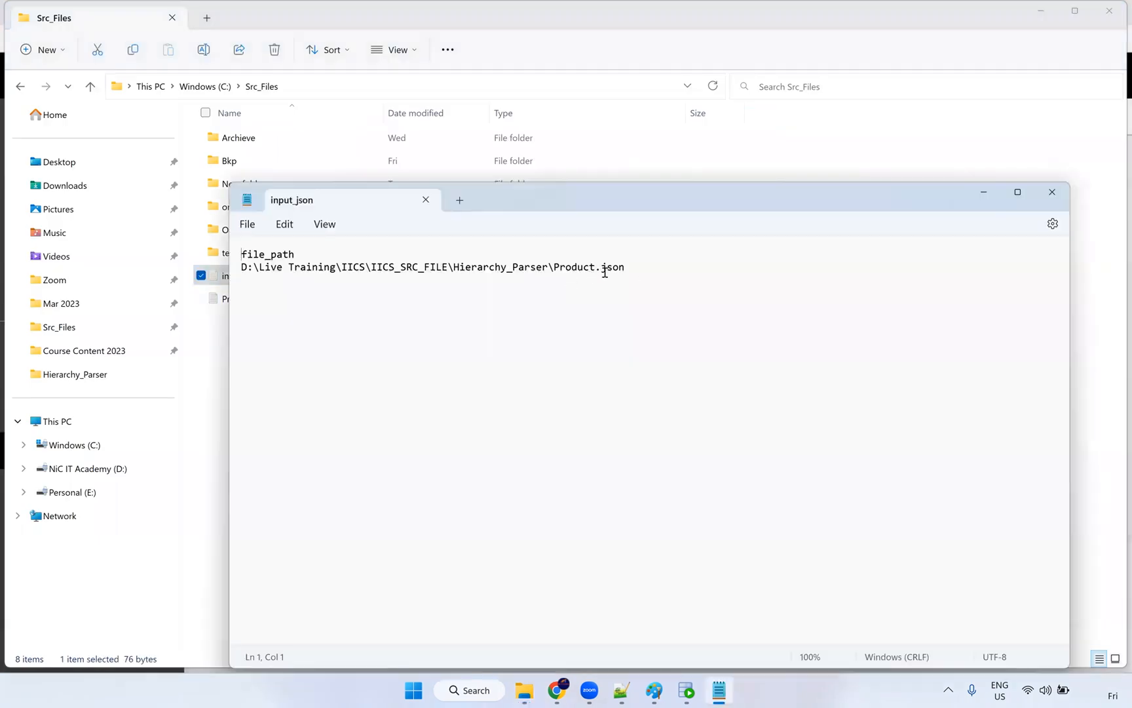
left_click(569, 137)
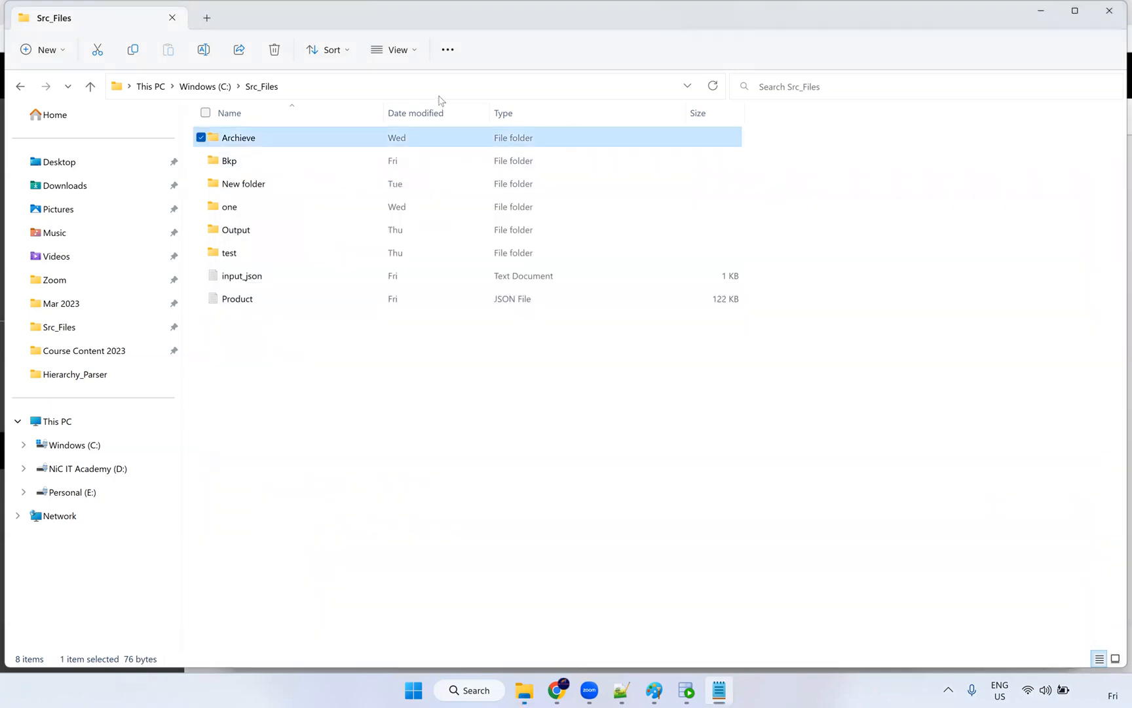
left_click(414, 91)
key("ctrl+c")
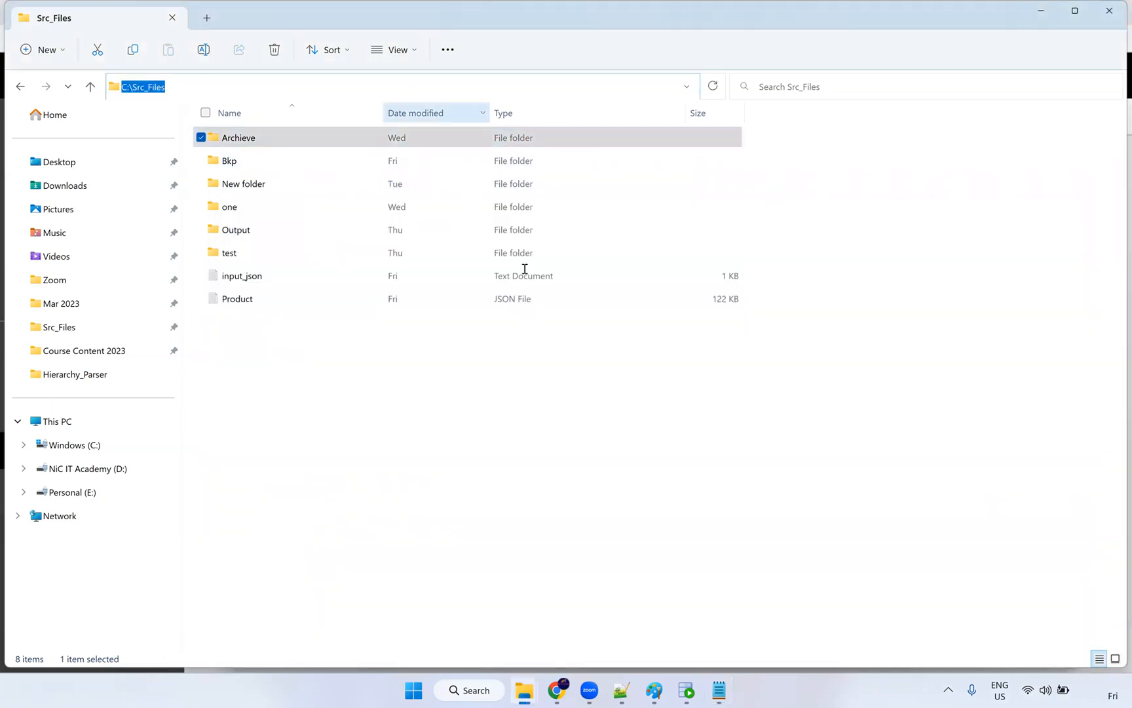
key("alt+Tab")
left_click_drag(448, 267, 243, 270)
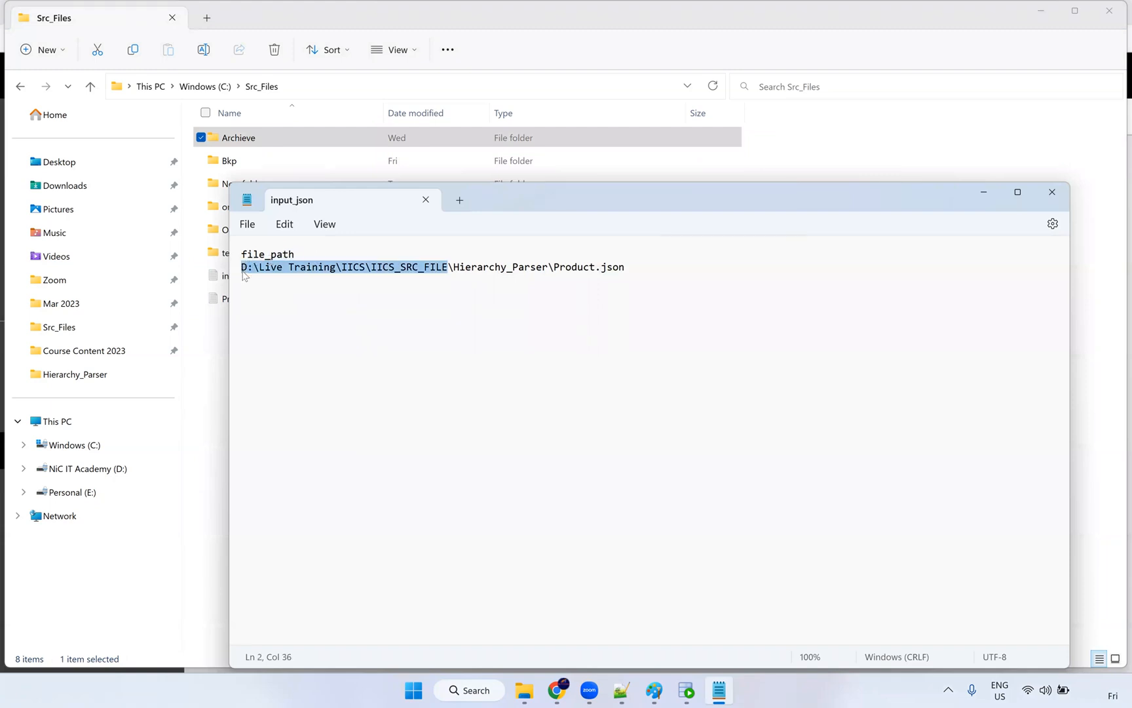
key("ctrl+v")
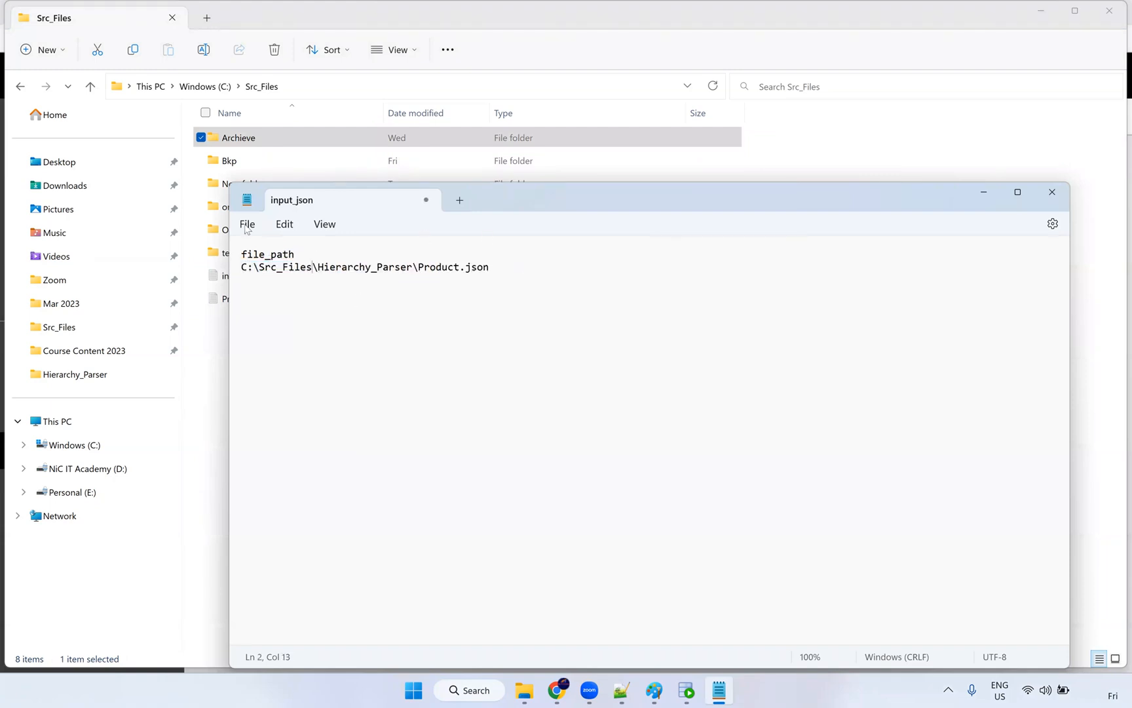
left_click(248, 224)
left_click(254, 325)
left_click(1053, 192)
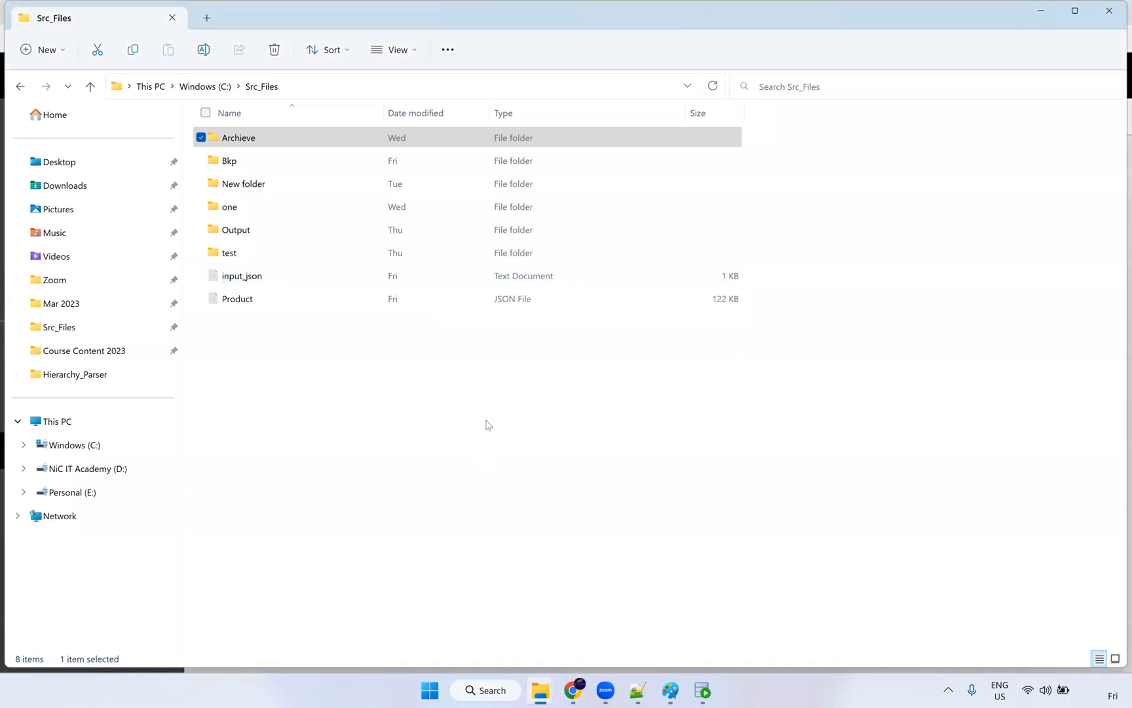
key("alt+Tab")
key("alt+Tab")
key("alt+Tab")
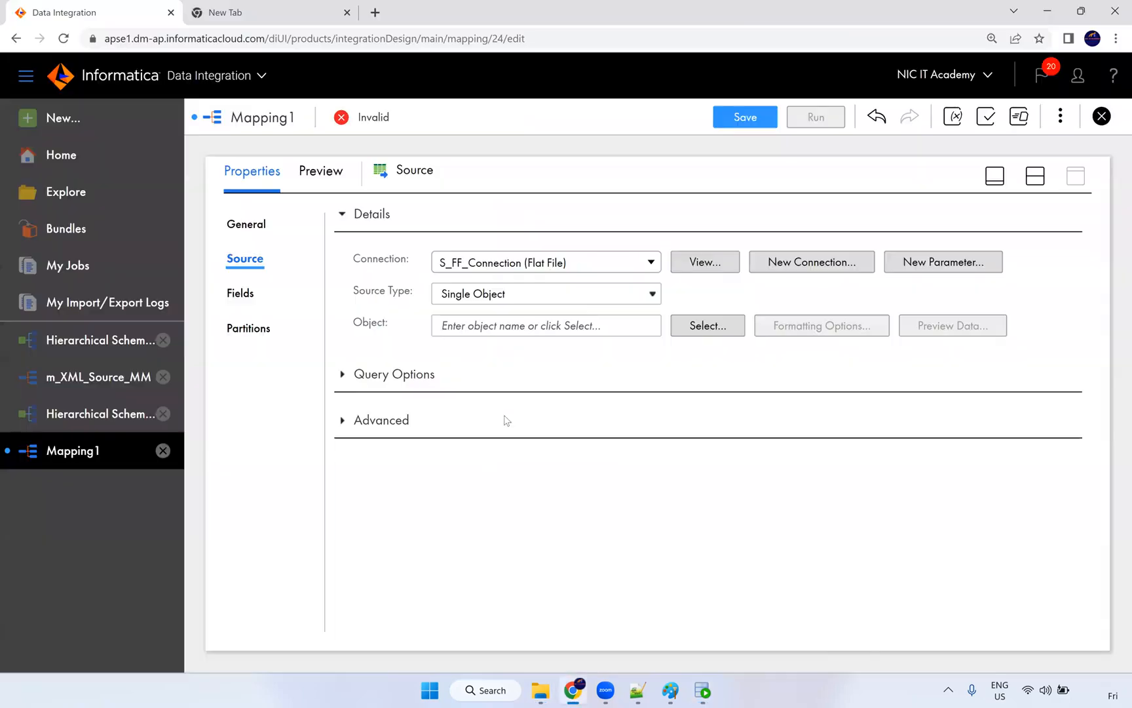
Step: Select input_json.txt as the Source object and restore the split design view
left_click(717, 334)
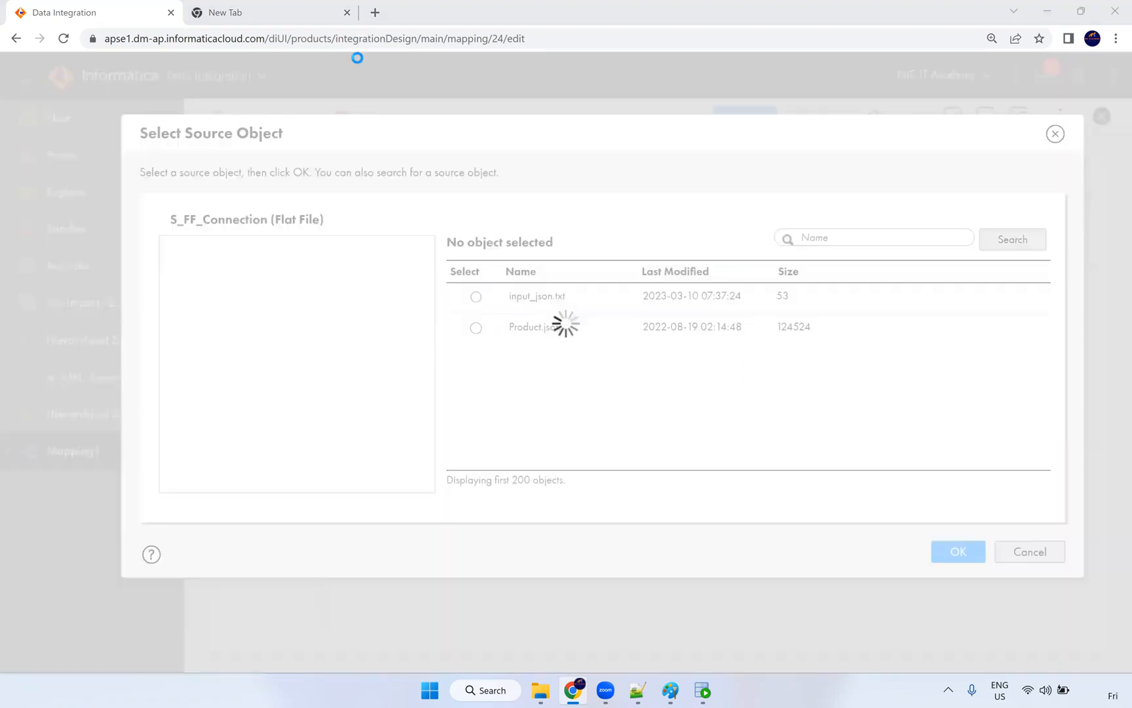
left_click(541, 309)
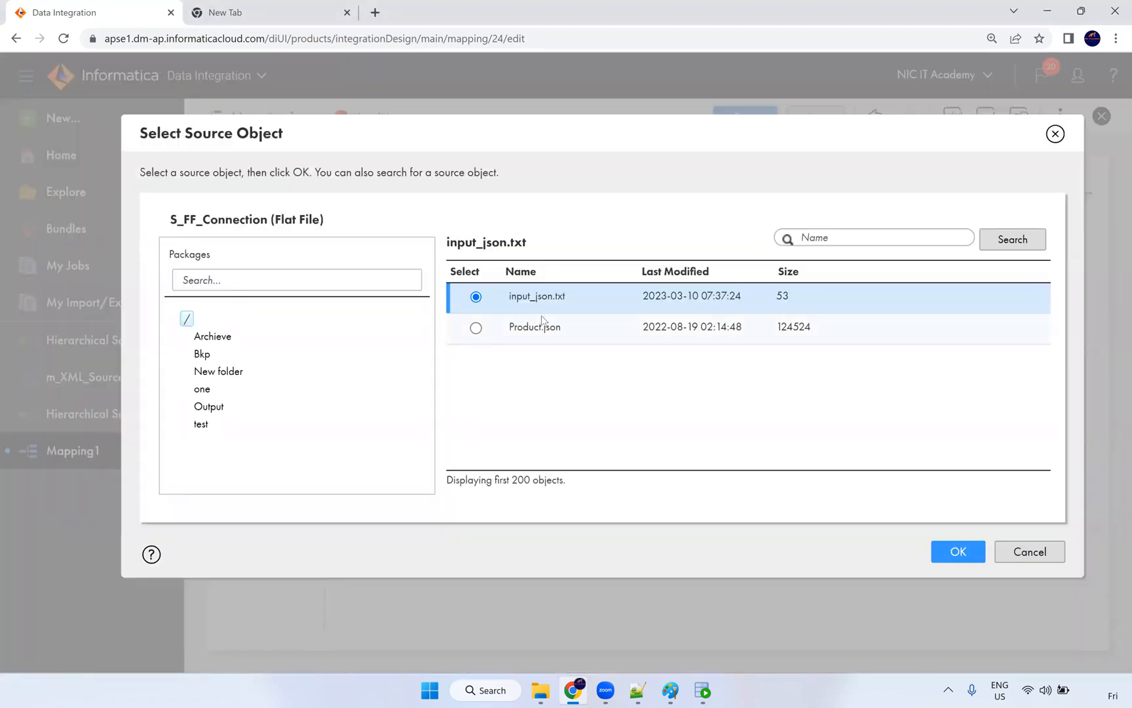
left_click(951, 555)
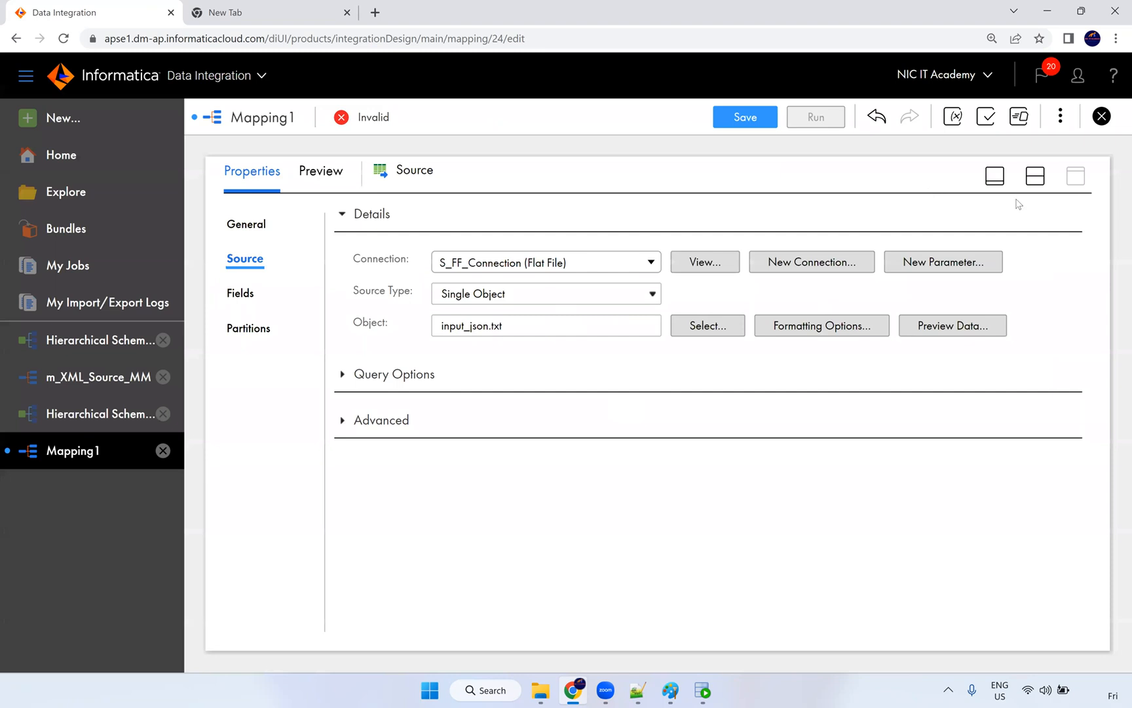
left_click(1036, 176)
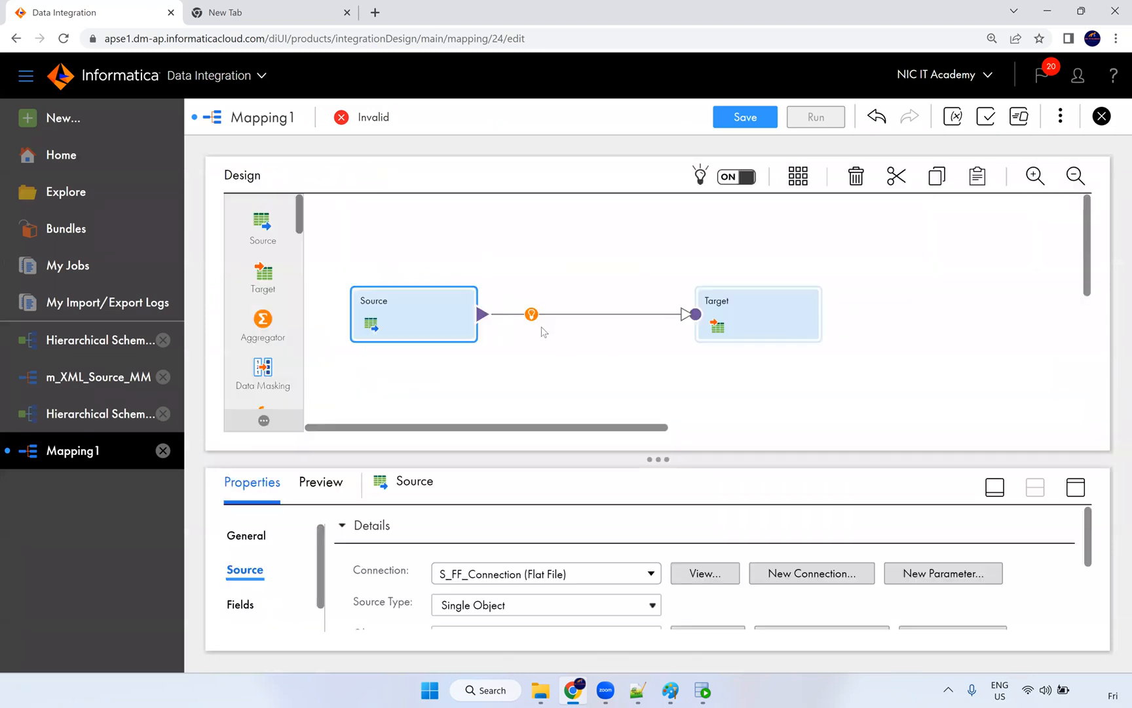
Step: Insert a Hierarchy Parser on the Source→Target link and position it
scroll(275, 305, "down", 5)
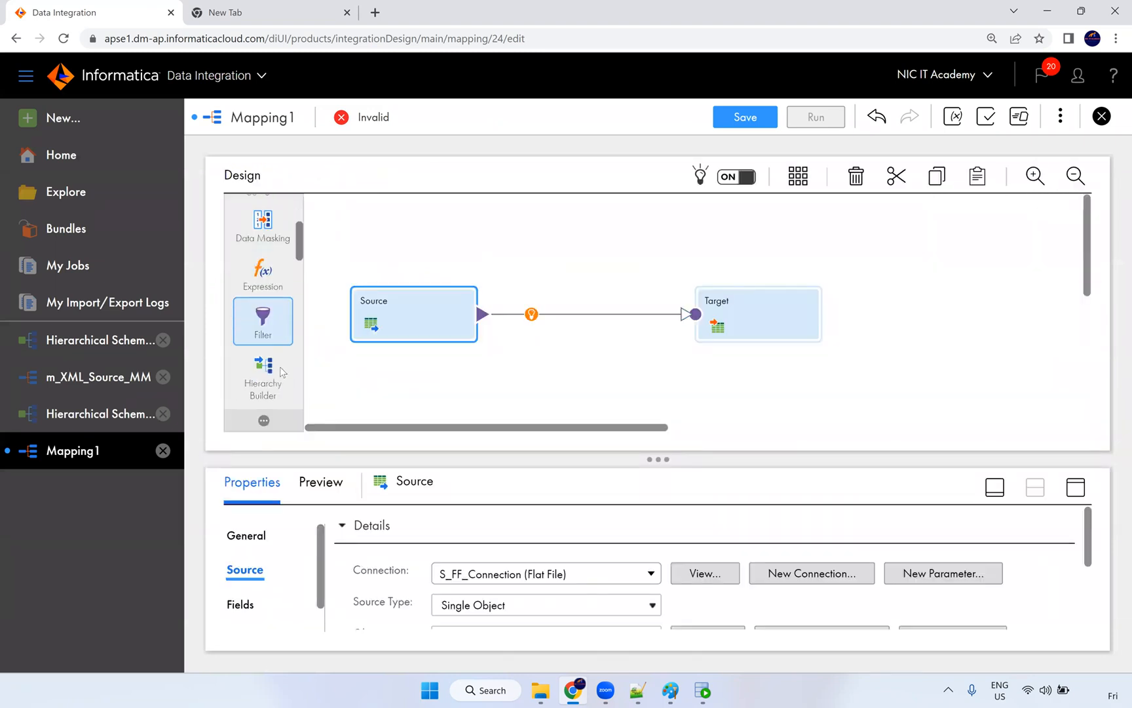
left_click_drag(275, 304, 525, 316)
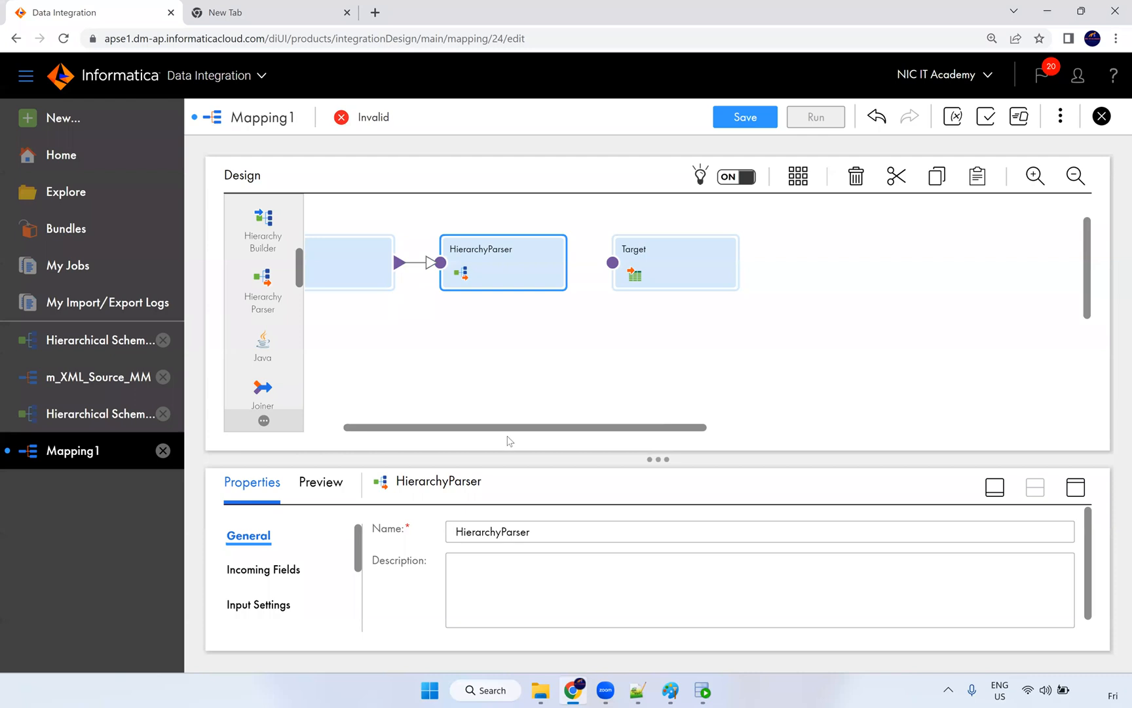
left_click_drag(506, 428, 446, 416)
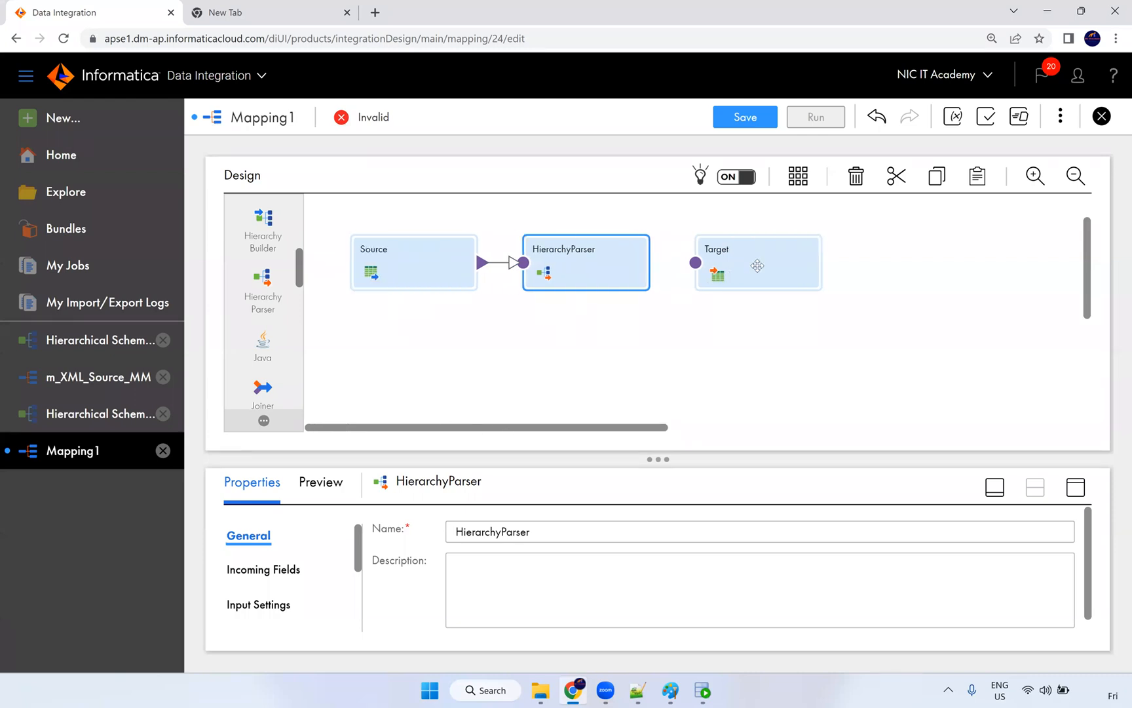
left_click_drag(757, 266, 832, 266)
left_click_drag(584, 262, 629, 259)
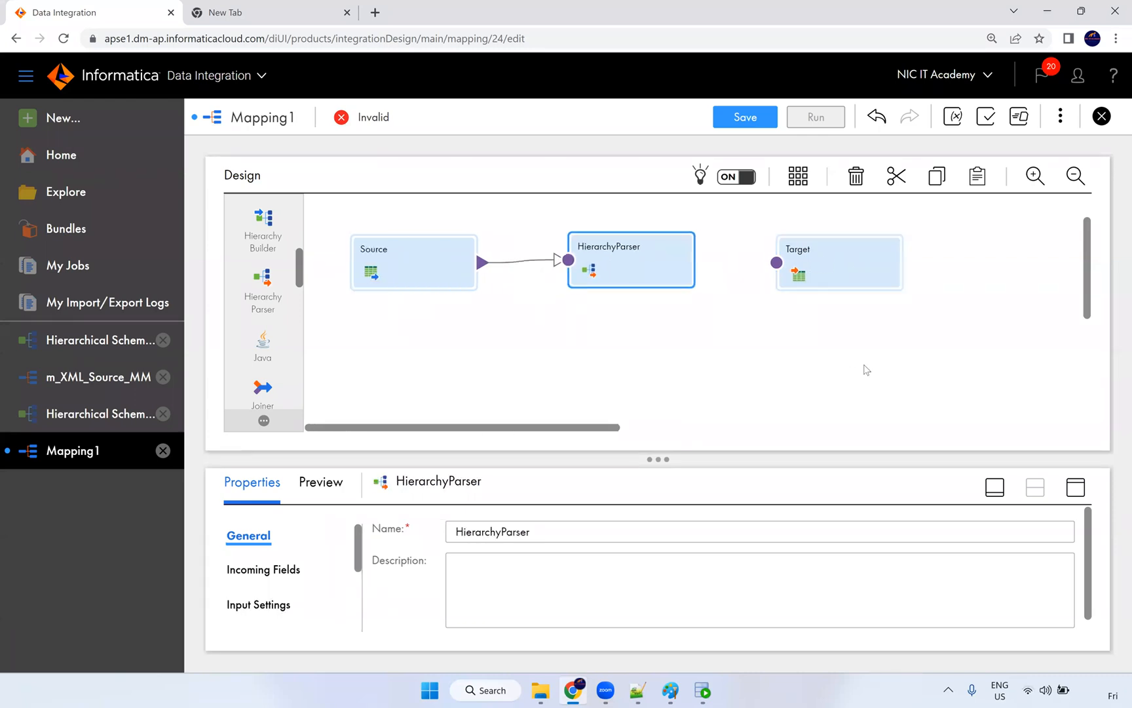
Step: Set the parser's schema to Hierarchical Schema1 JSON from NiC IT Academy > Dev
left_click(1076, 486)
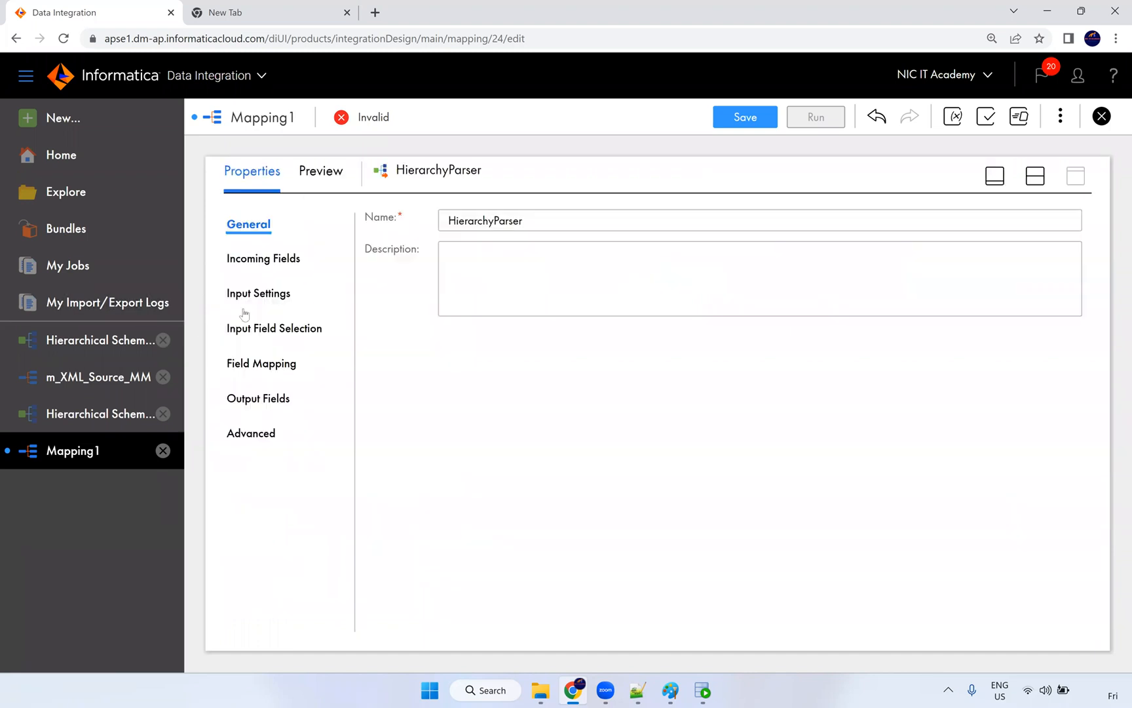
left_click(268, 293)
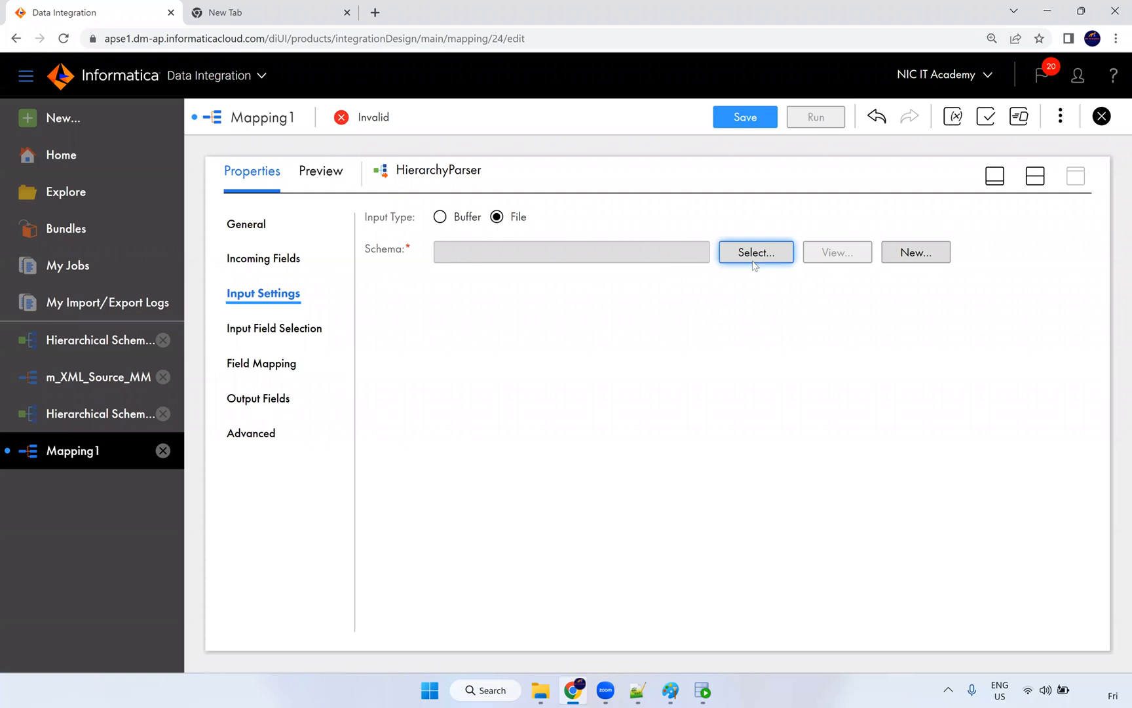
left_click(754, 257)
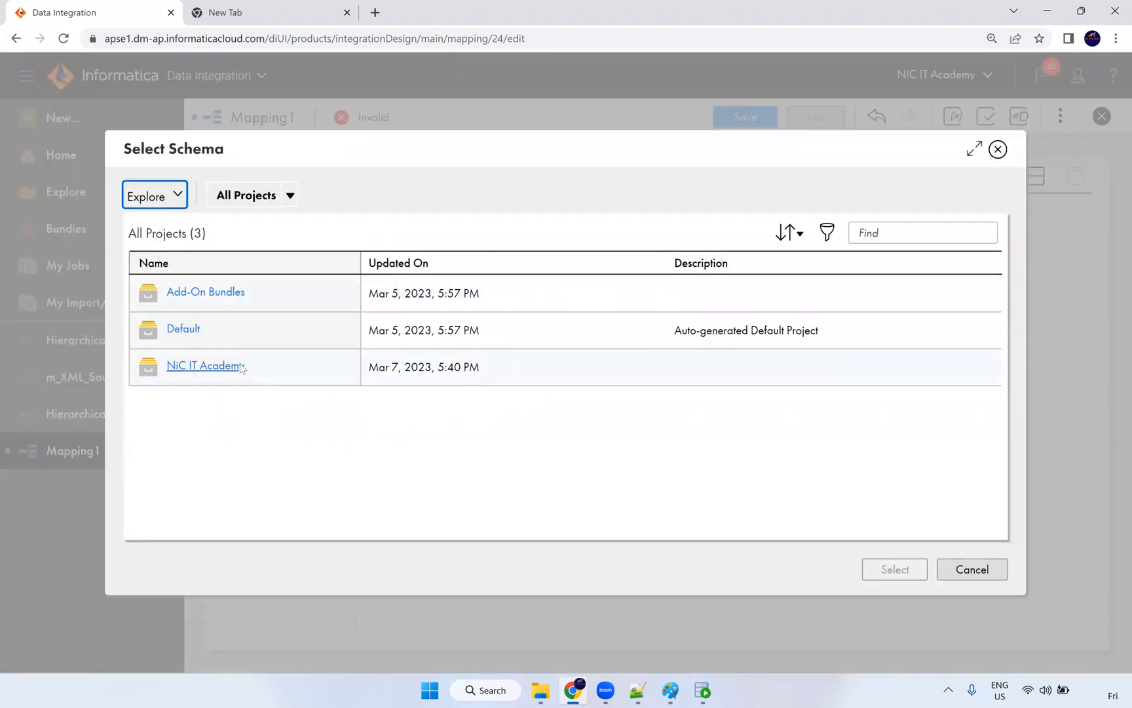
left_click(237, 368)
left_click(176, 330)
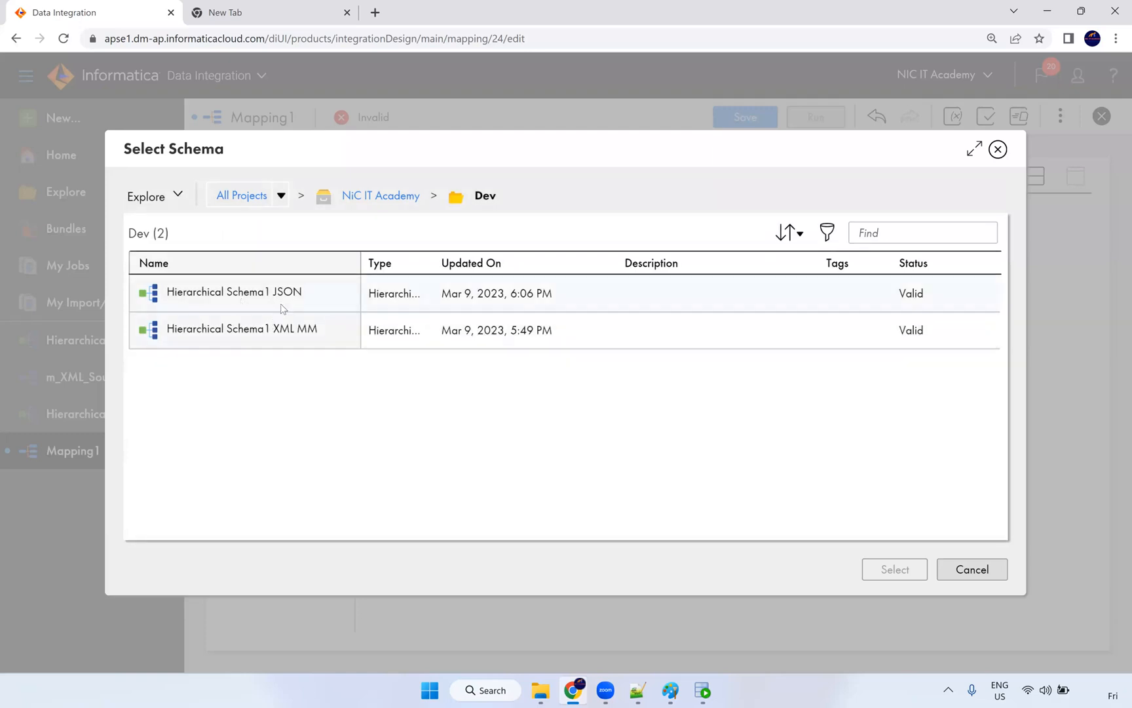
left_click(274, 301)
left_click(891, 571)
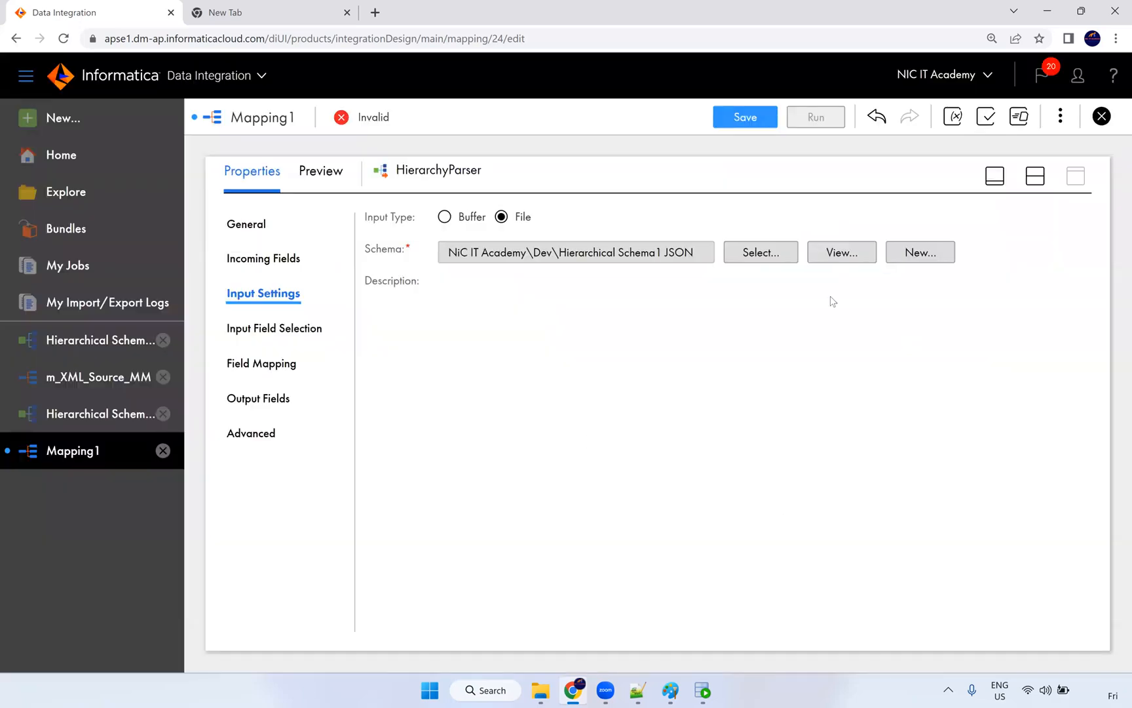
Step: Connect Source to the HierarchyParser and map file_path onto the schema's Input field
left_click(1035, 176)
left_click_drag(501, 262, 568, 260)
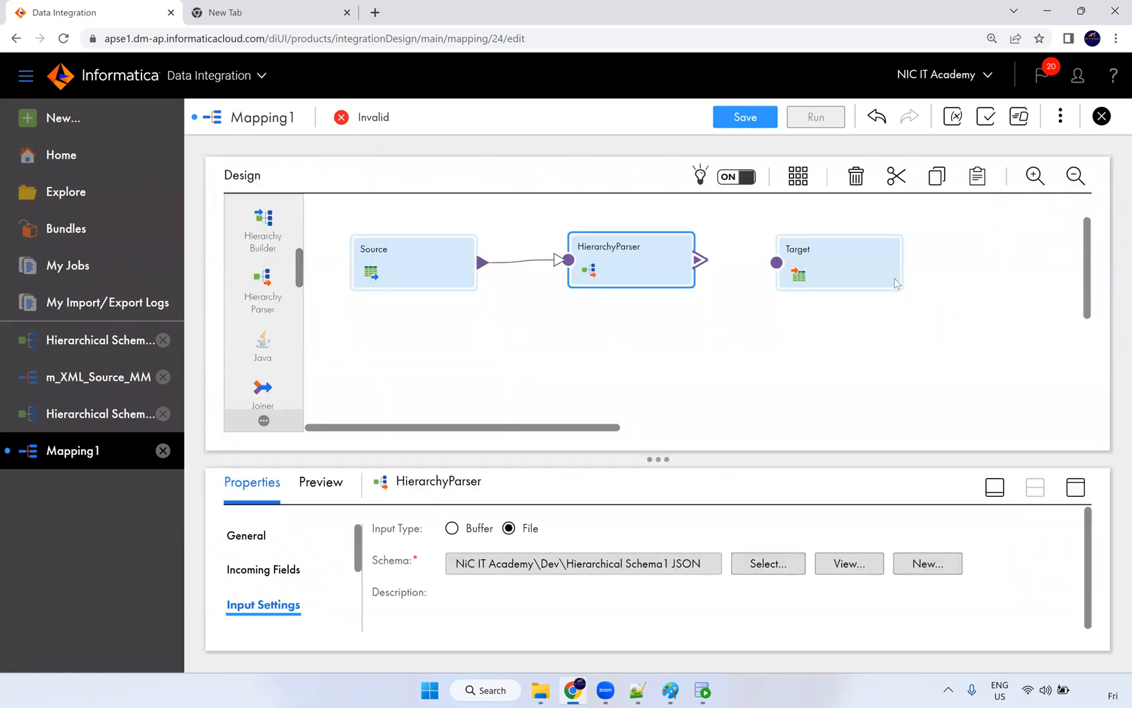
left_click(1075, 486)
left_click(289, 262)
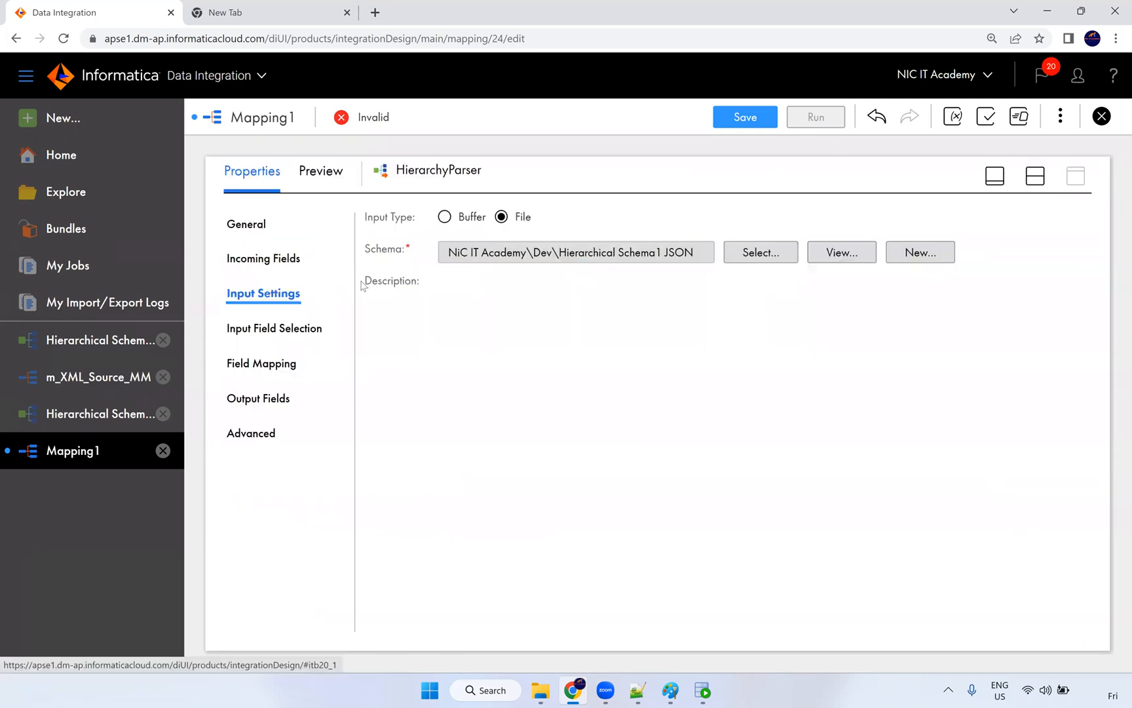
left_click_drag(365, 414, 290, 362)
left_click(278, 332)
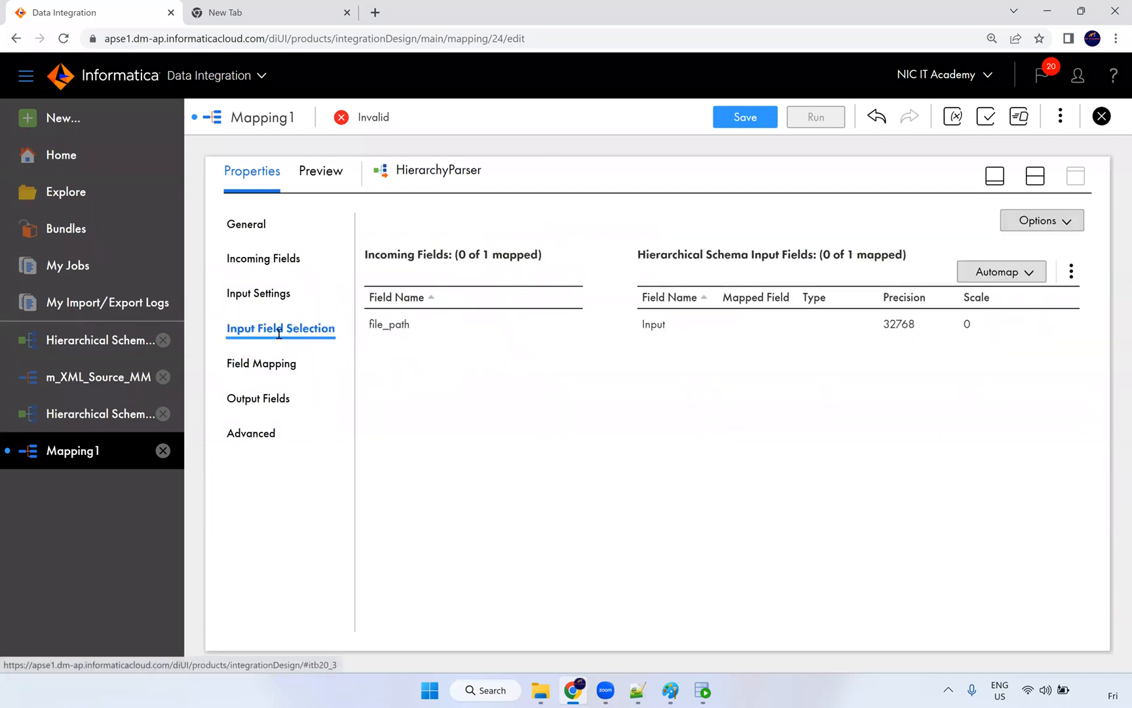
left_click_drag(384, 331, 720, 312)
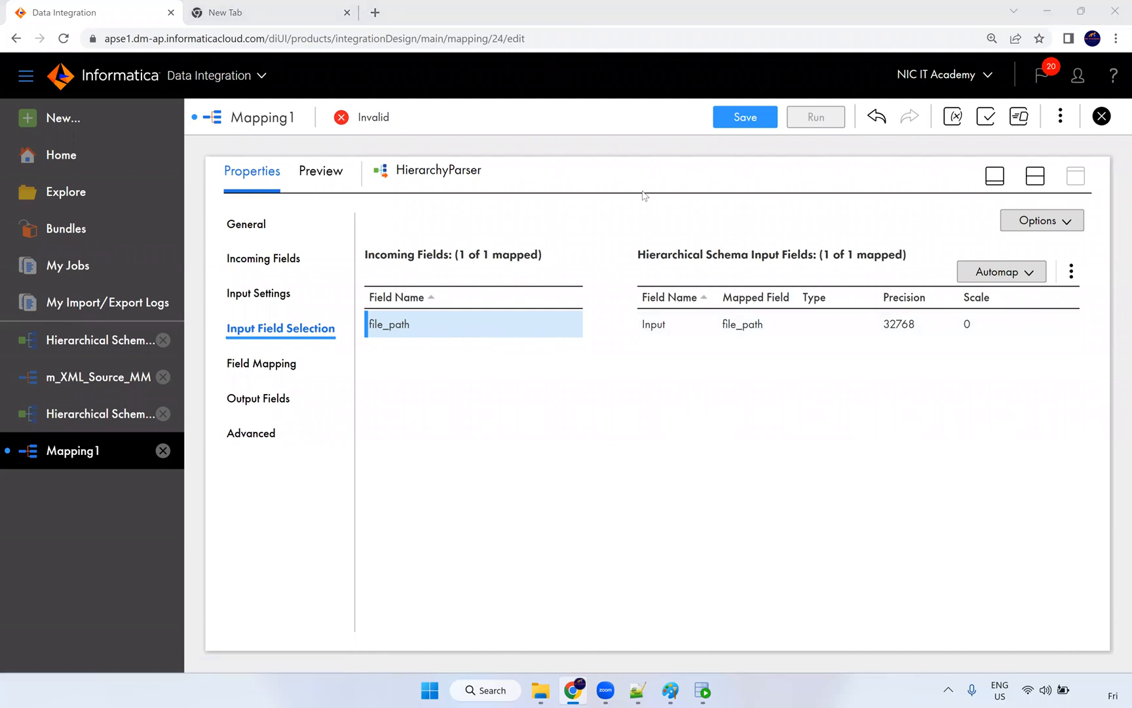
left_click(639, 691)
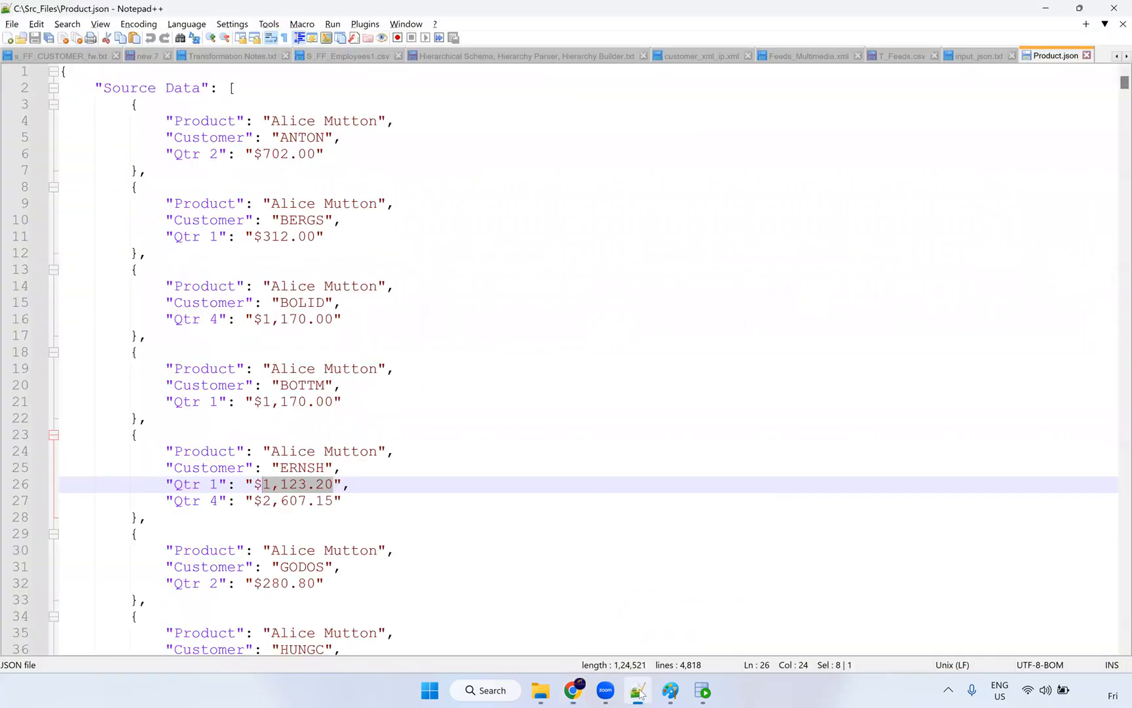
Step: Open the input_json text file from the Src_Files folder
mouse_move(541, 690)
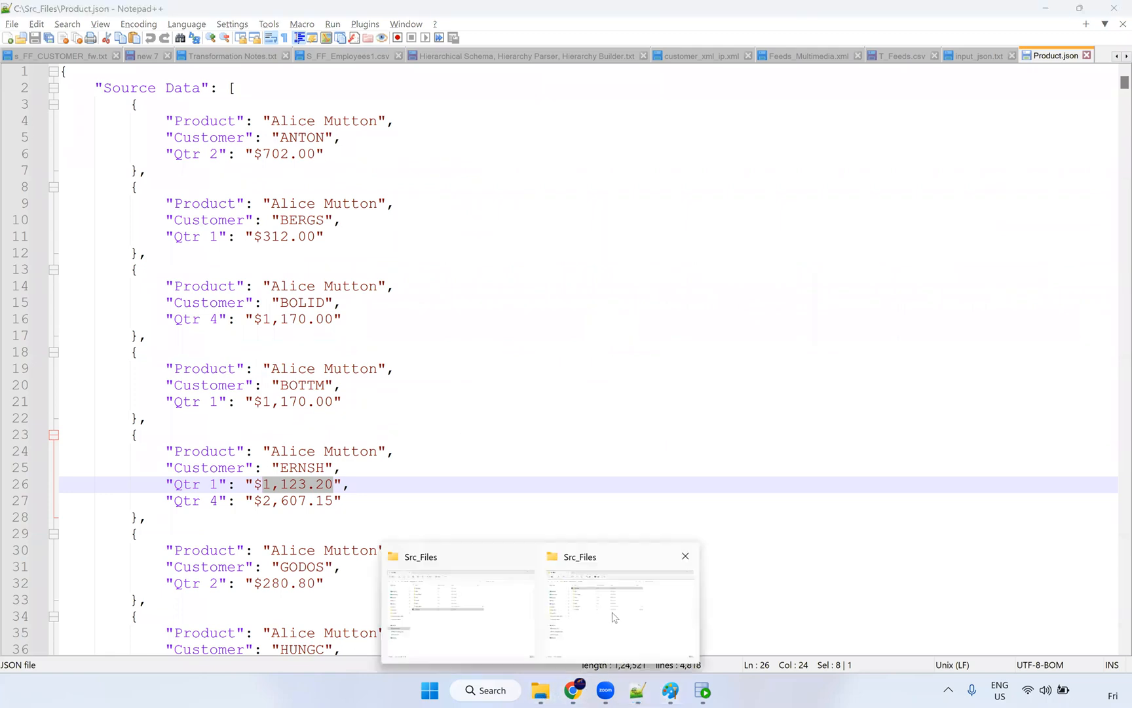
left_click(616, 621)
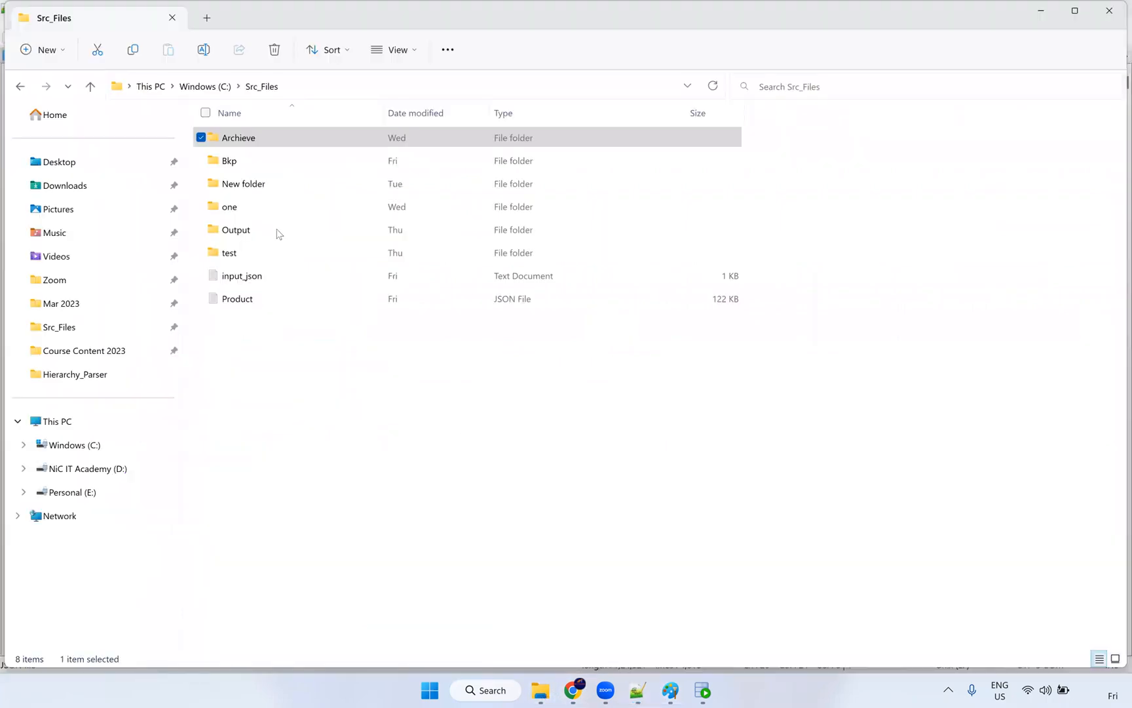
left_click(259, 298)
left_click(271, 277)
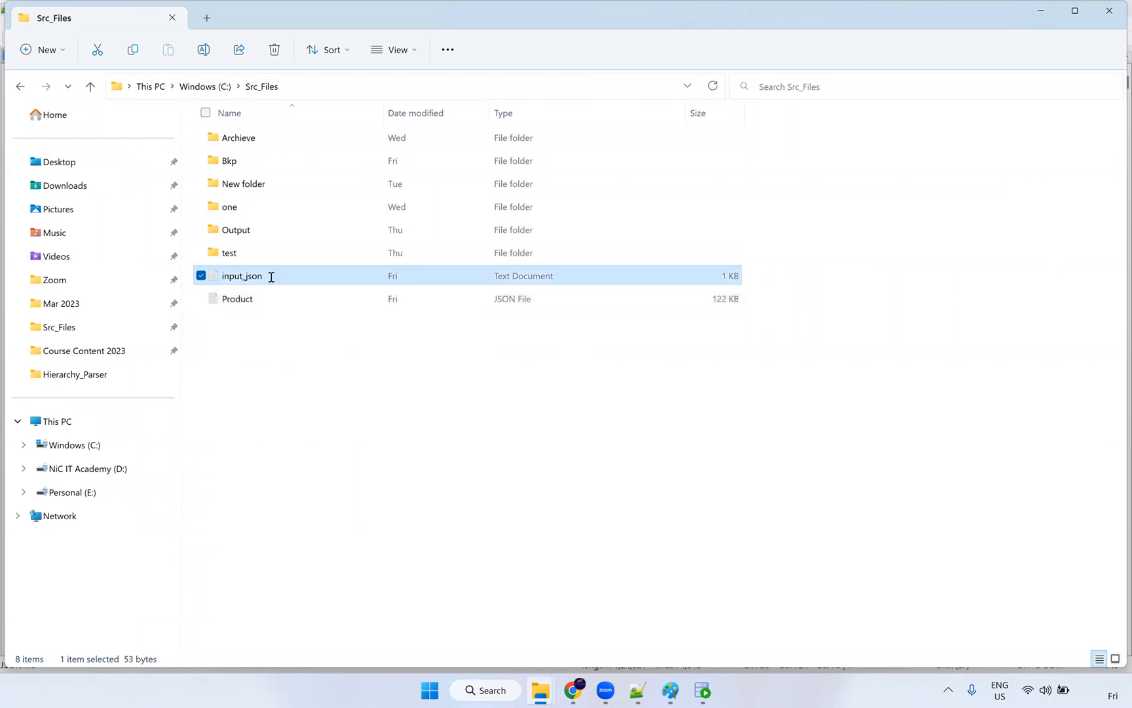
key("Return")
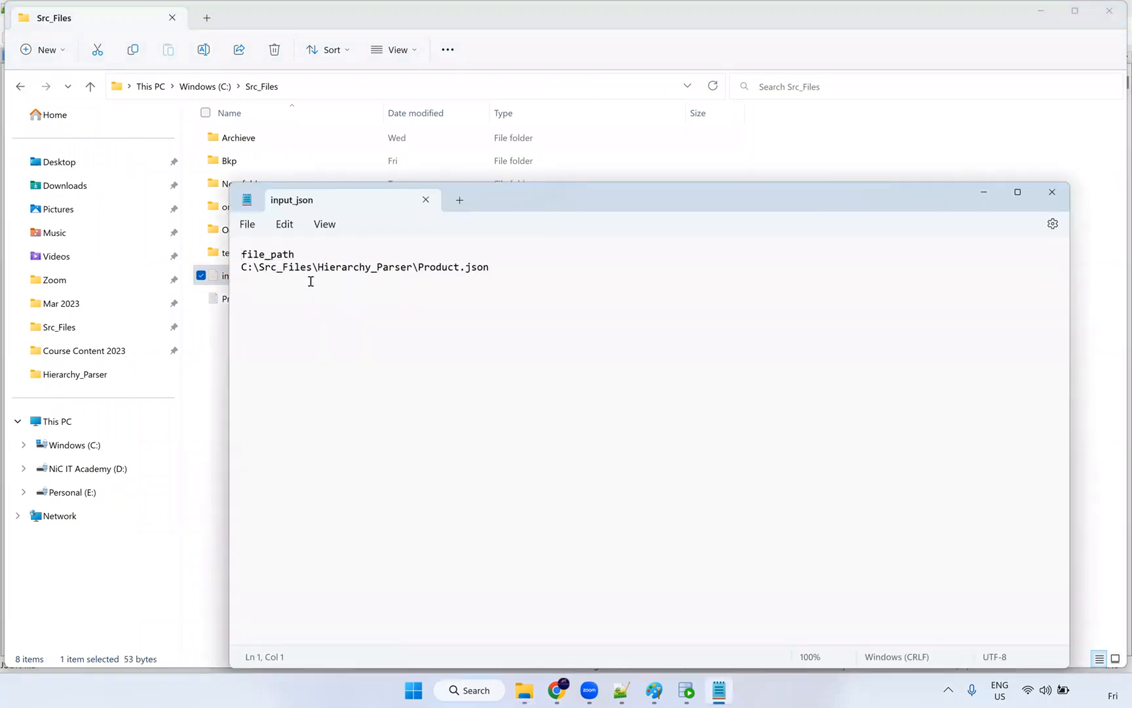
Step: Remove Hierarchy_Parser from the path, leaving C:\Src_Files\Product.json, then save and close
left_click_drag(413, 269, 321, 268)
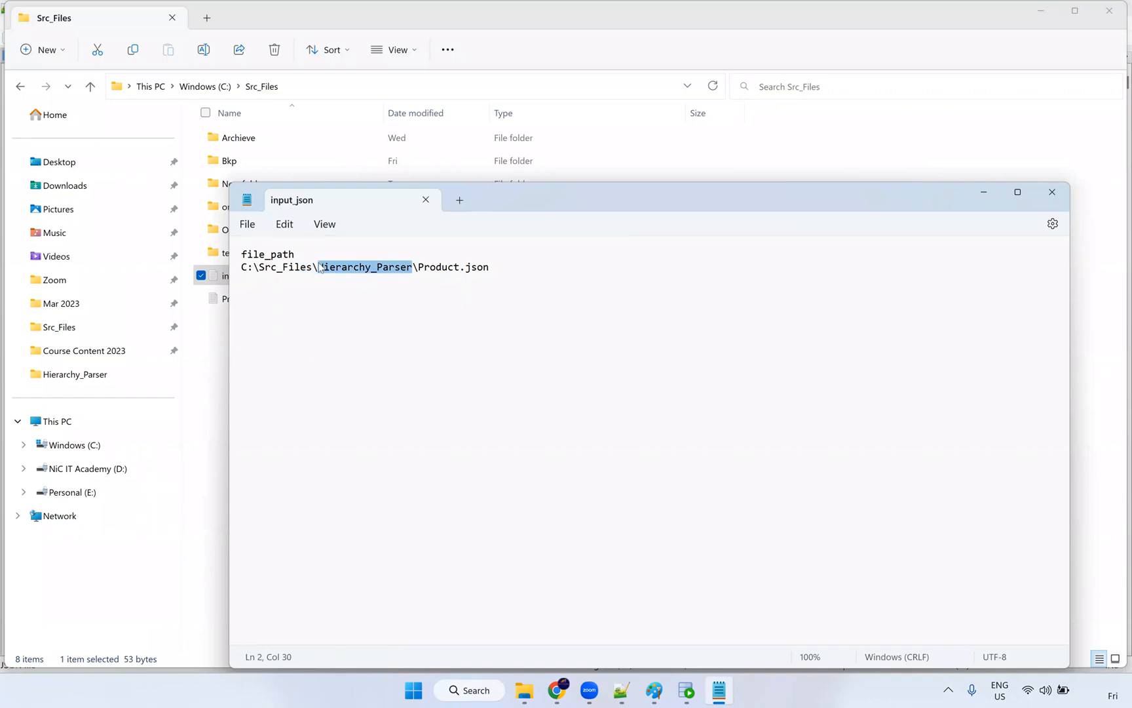
key("BackSpace")
key("BackSpace")
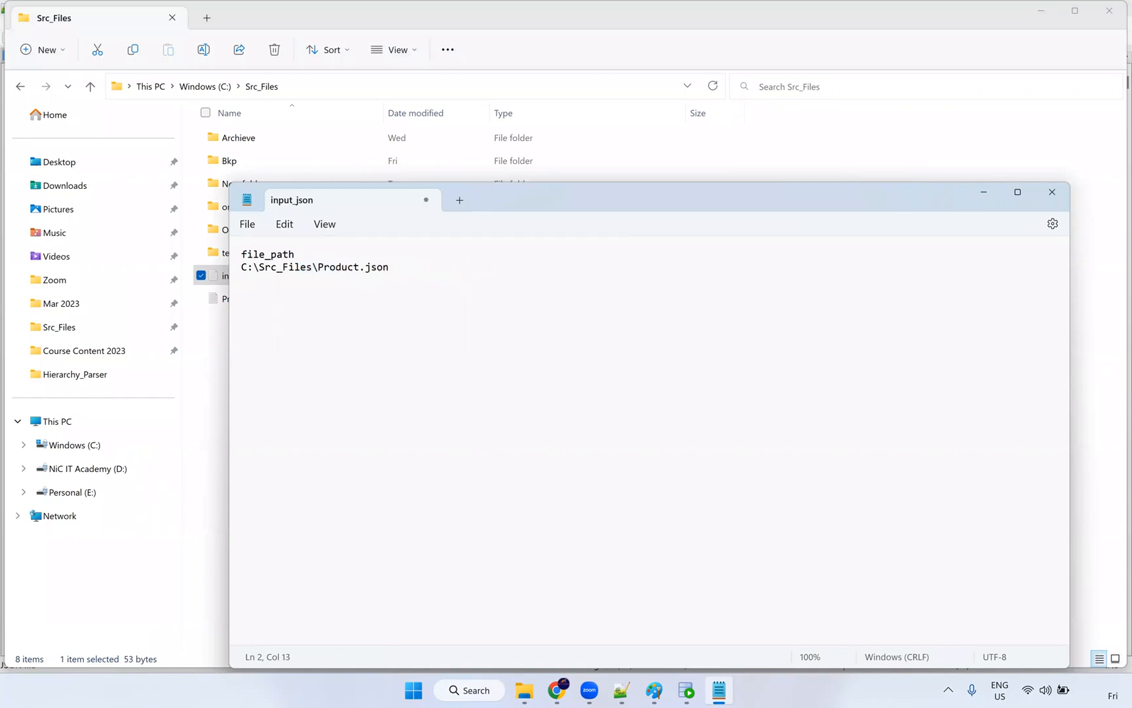
left_click(247, 224)
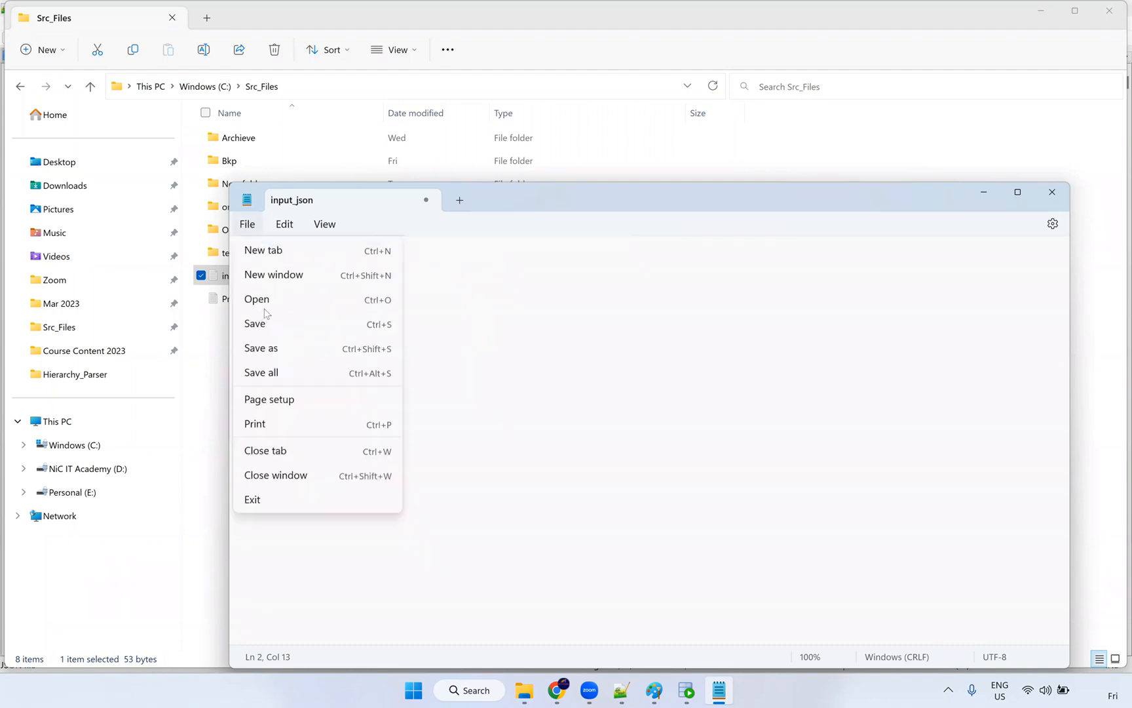
left_click(399, 321)
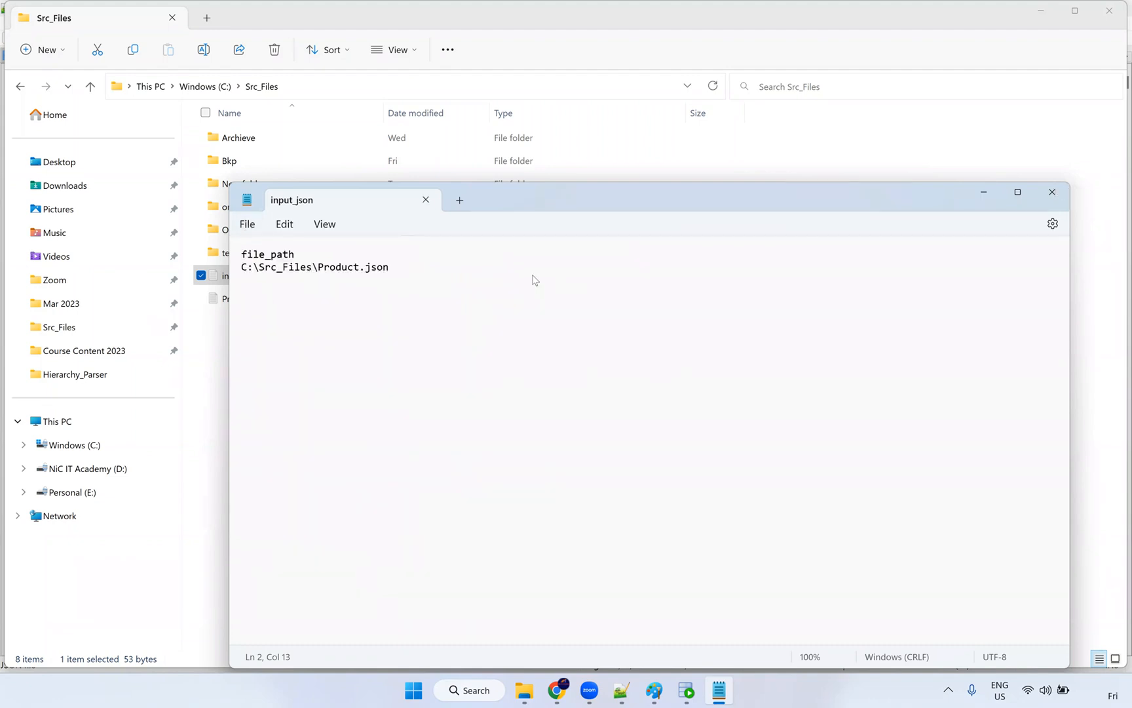
key("alt+F4")
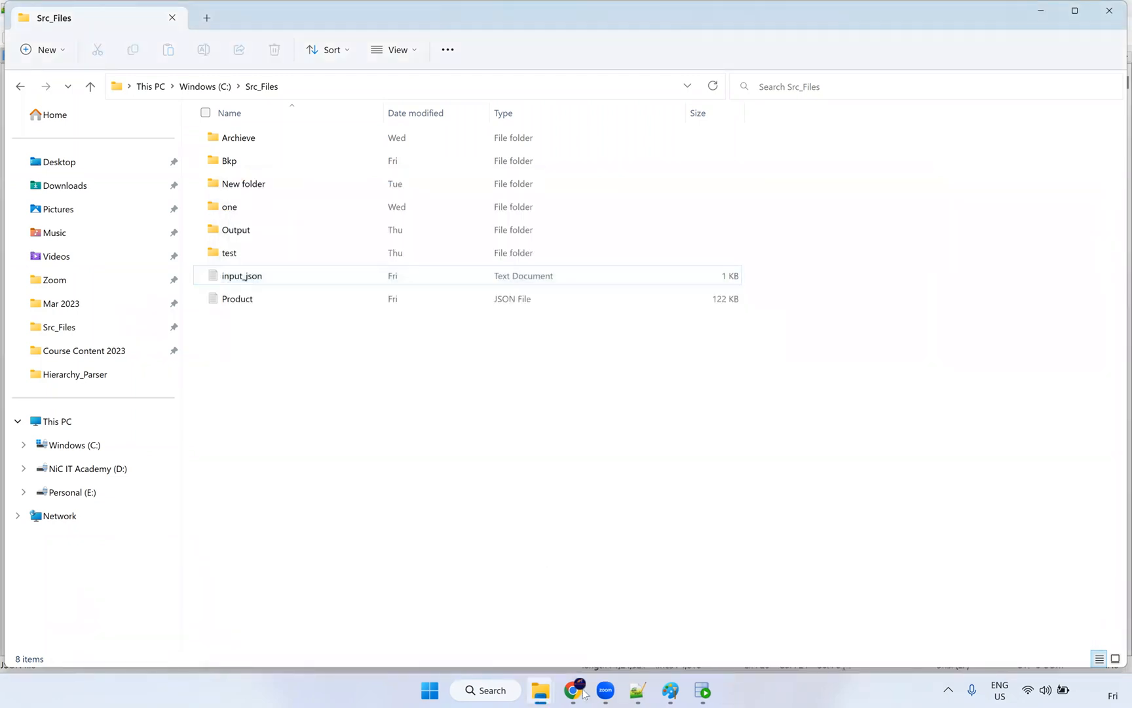
left_click(574, 690)
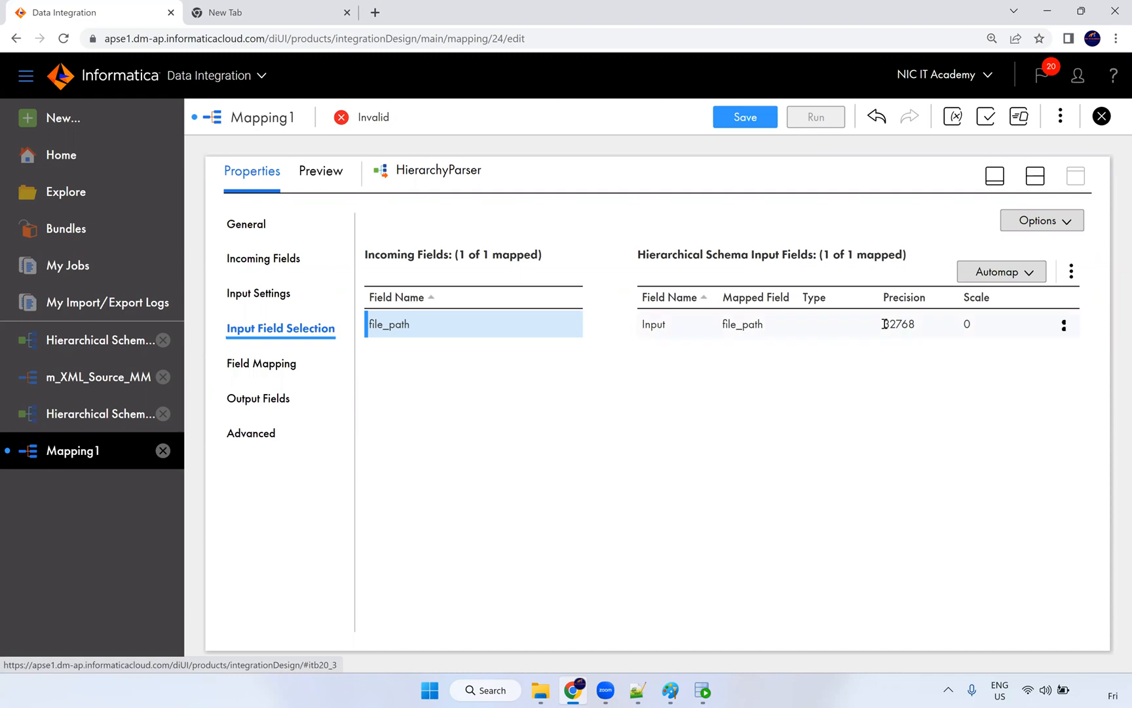
Step: Map root and all its descendants in Field Mapping, then review the six output fields
left_click(246, 363)
left_click(391, 332)
left_click(411, 354)
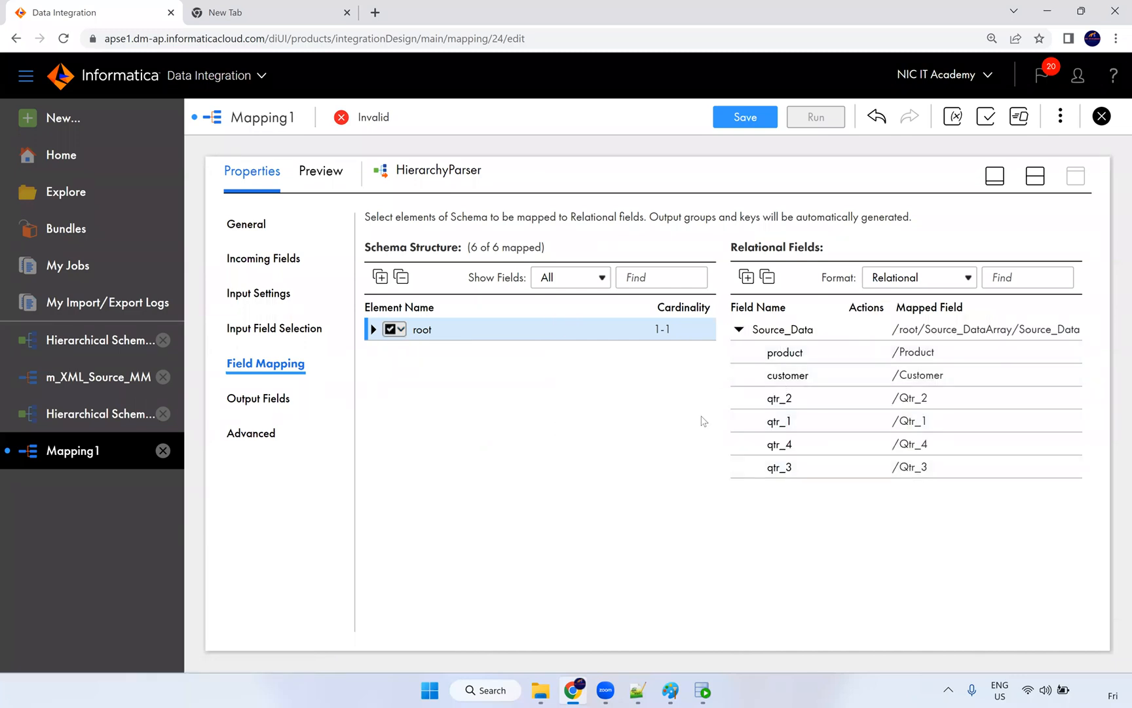
left_click(260, 398)
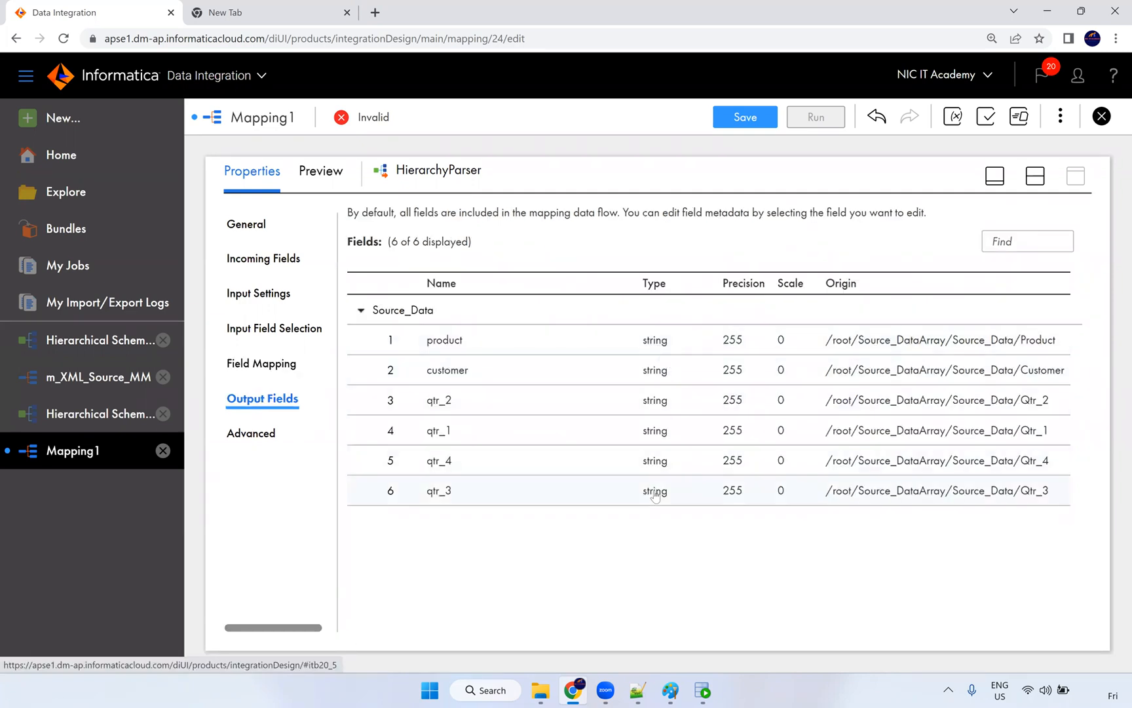
left_click(703, 690)
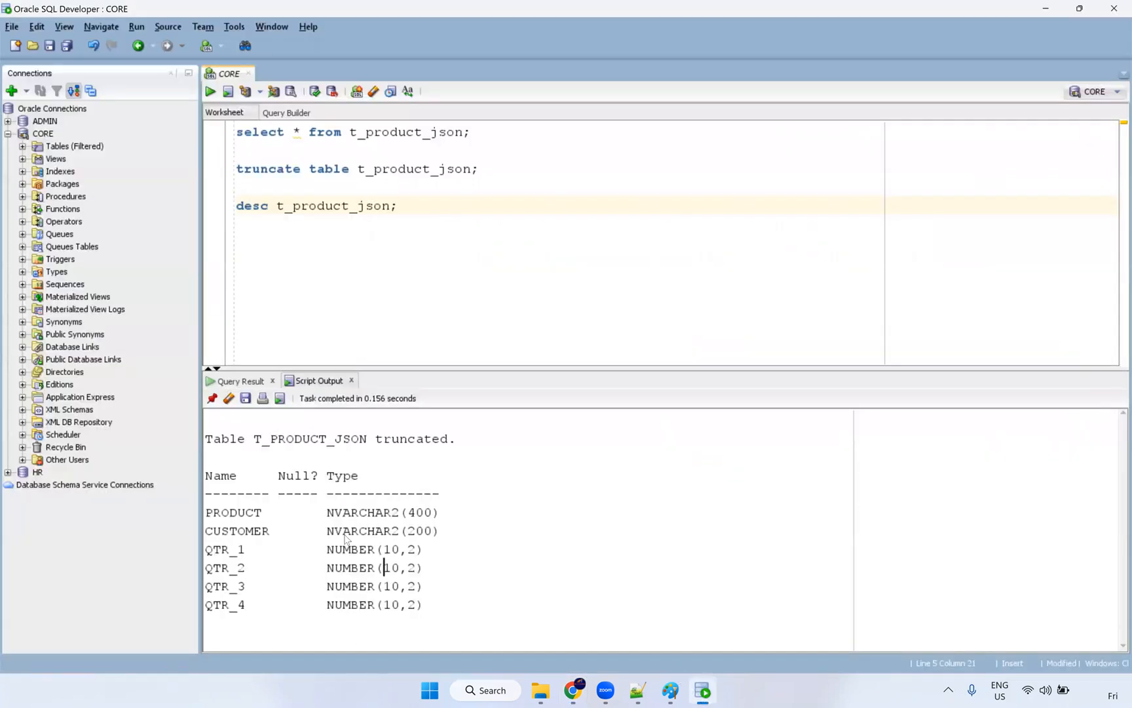
Step: Verify QTR_2 in T_PRODUCT_JSON is NUMBER(10,2), then return to Informatica
left_click_drag(427, 571, 327, 572)
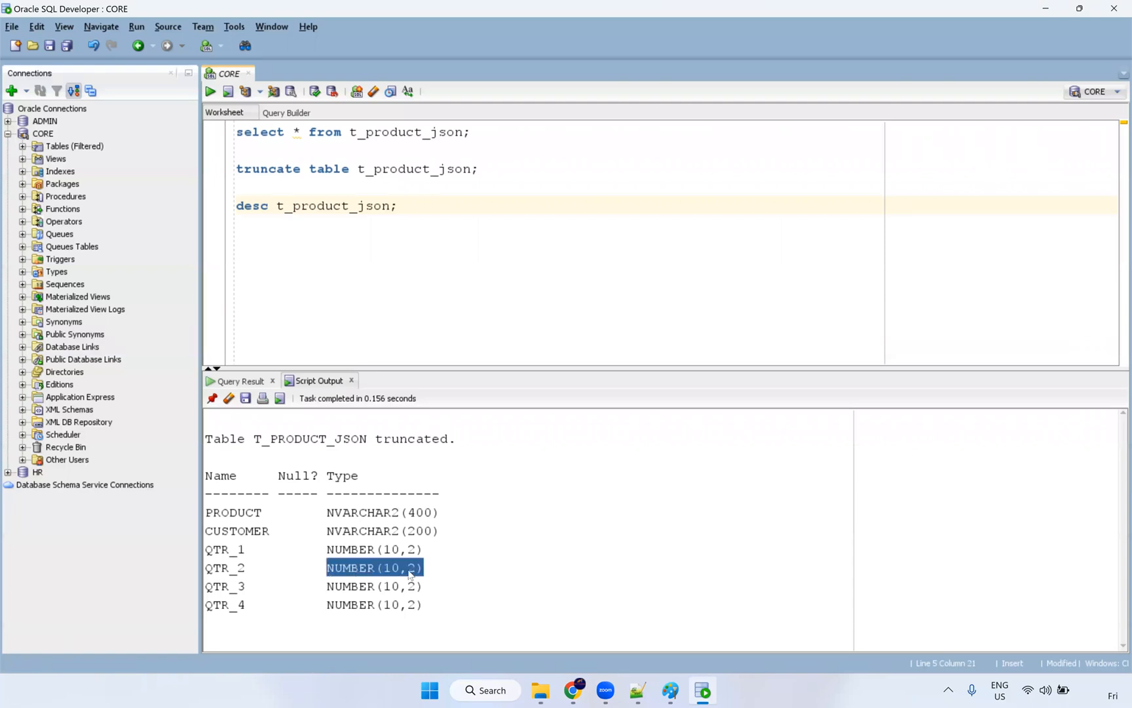
key("alt+Tab")
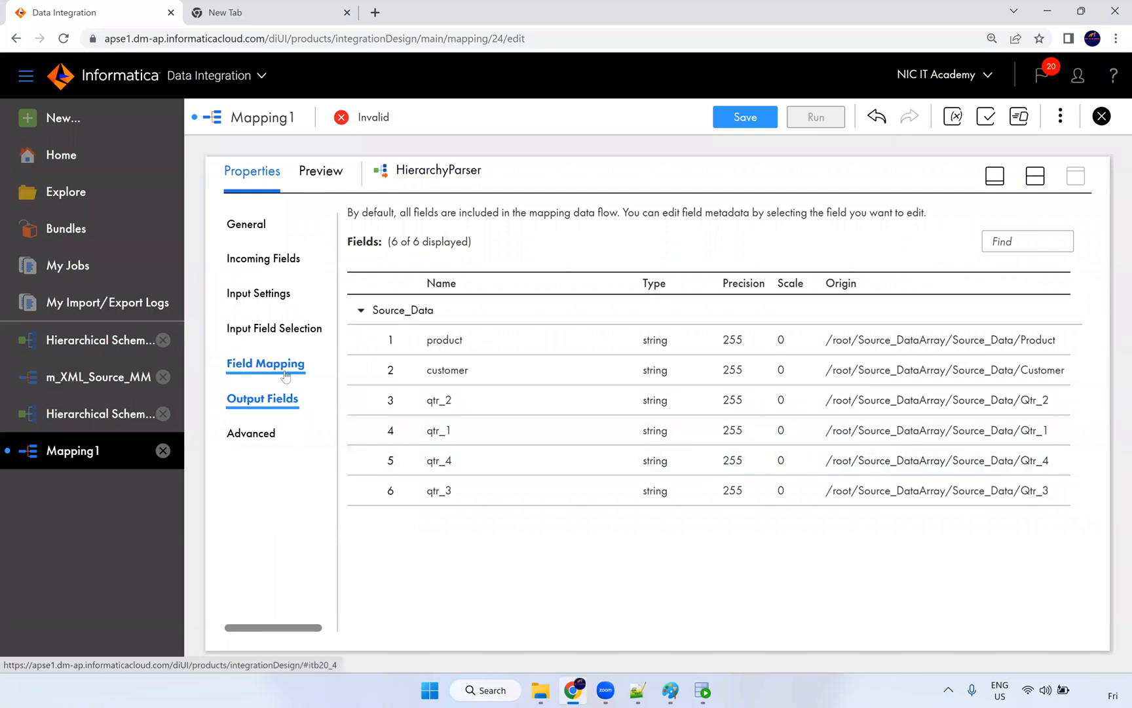
Step: Restore the design canvas and move the Target node further right
left_click(1036, 176)
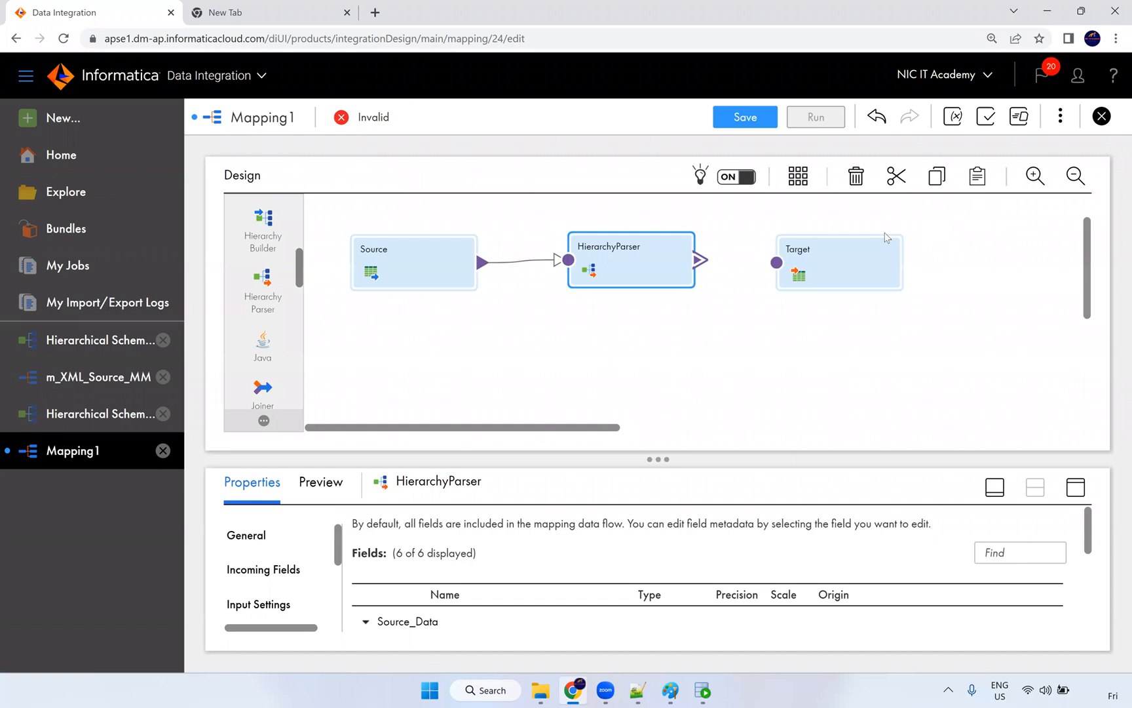
left_click_drag(880, 262, 969, 262)
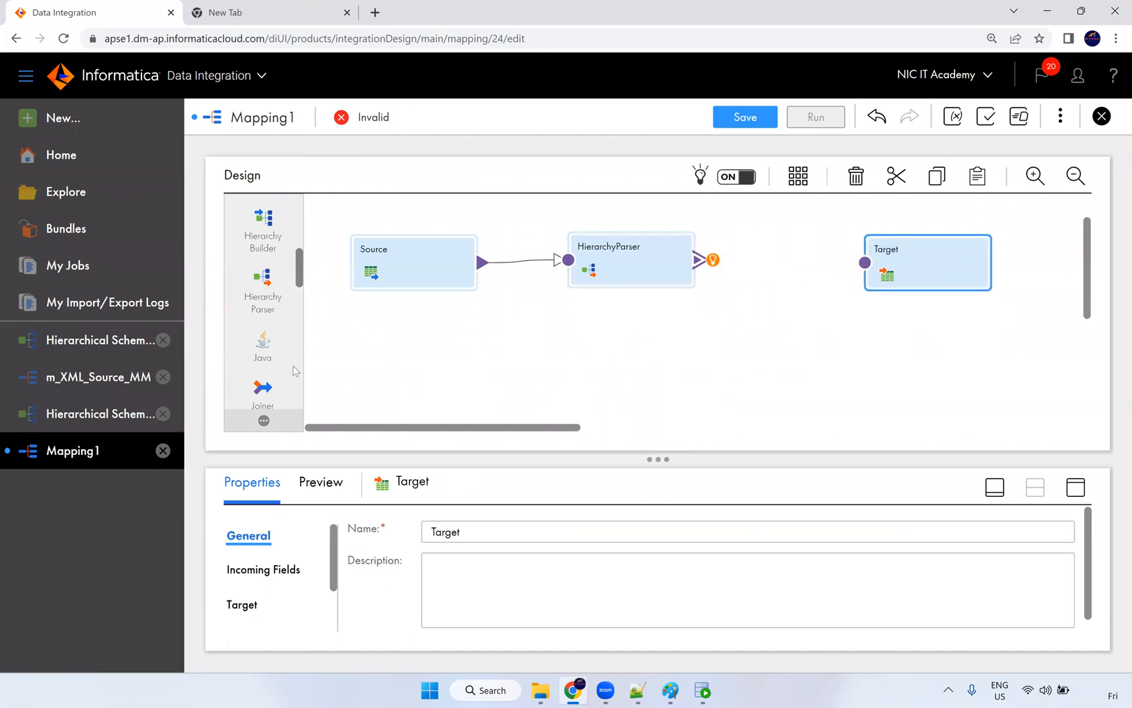
scroll(275, 328, "down", 3)
scroll(276, 361, "up", 2)
scroll(276, 361, "up", 5)
scroll(272, 312, "down", 5)
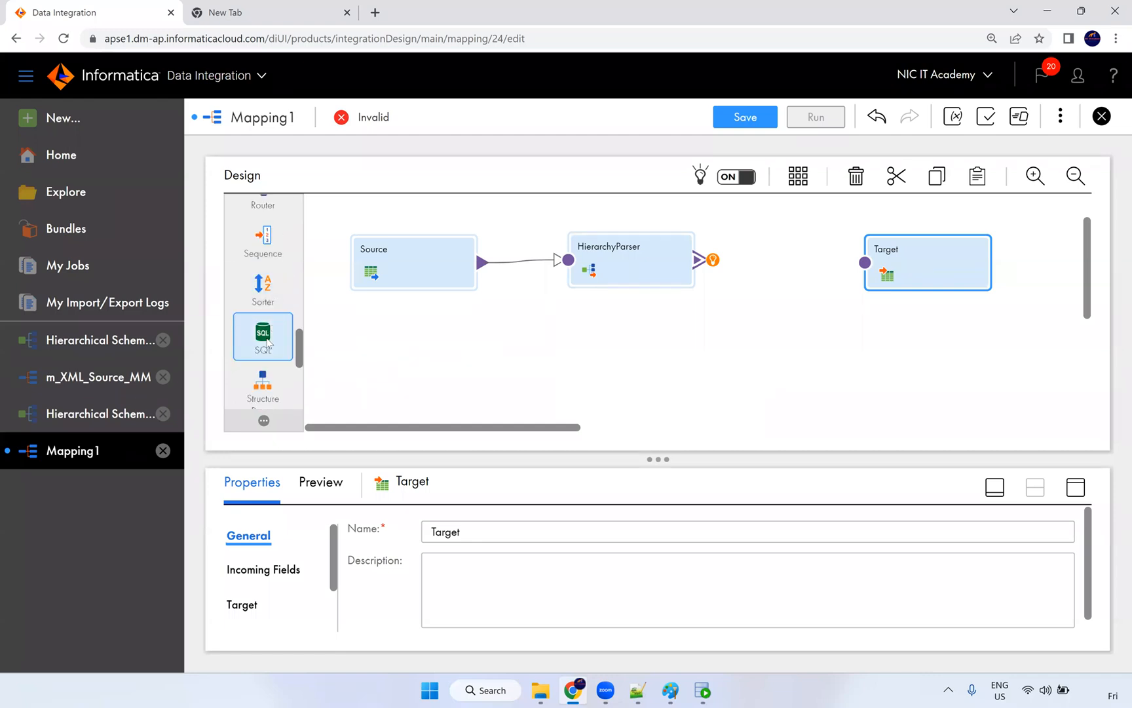
scroll(265, 321, "down", 3)
scroll(260, 313, "up", 5)
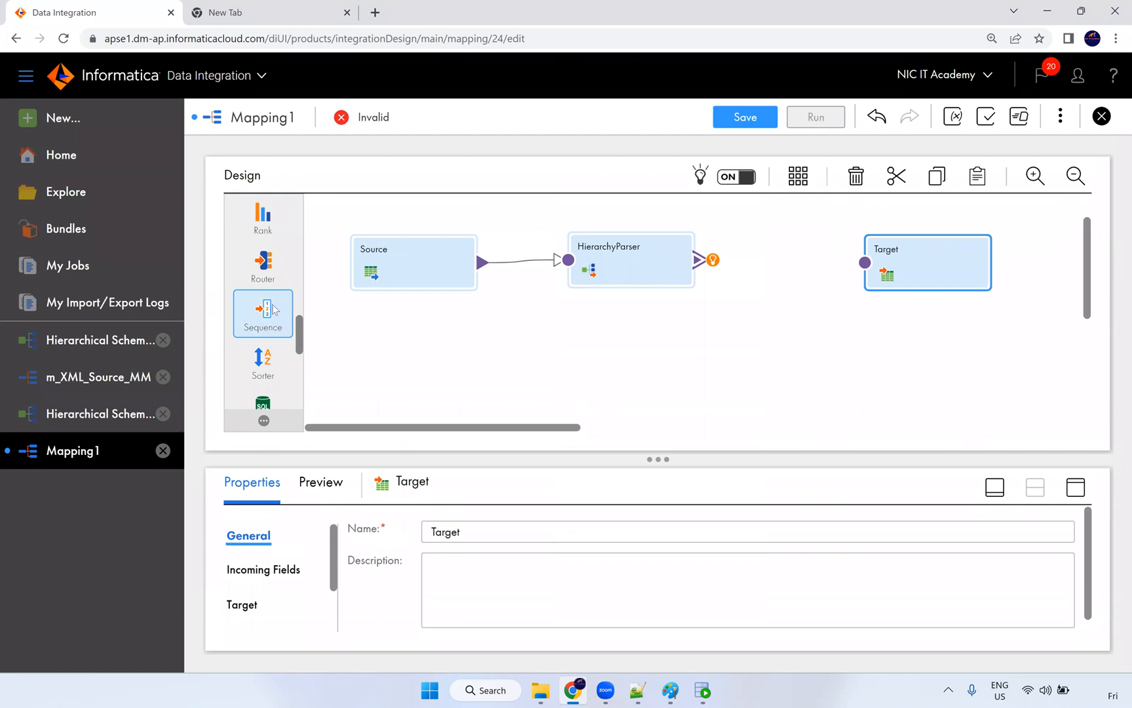
scroll(262, 301, "up", 4)
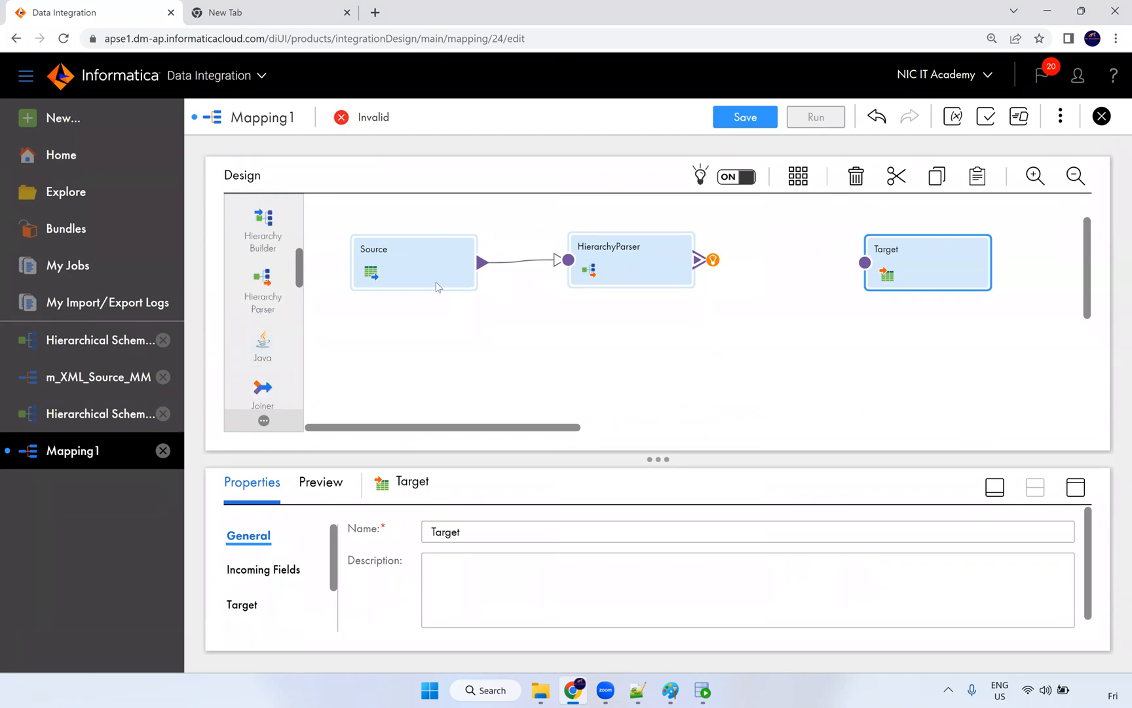
scroll(263, 308, "up", 3)
Step: Add an Expression transformation linked from the HierarchyParser's Source_Data output group
left_click_drag(262, 347, 731, 216)
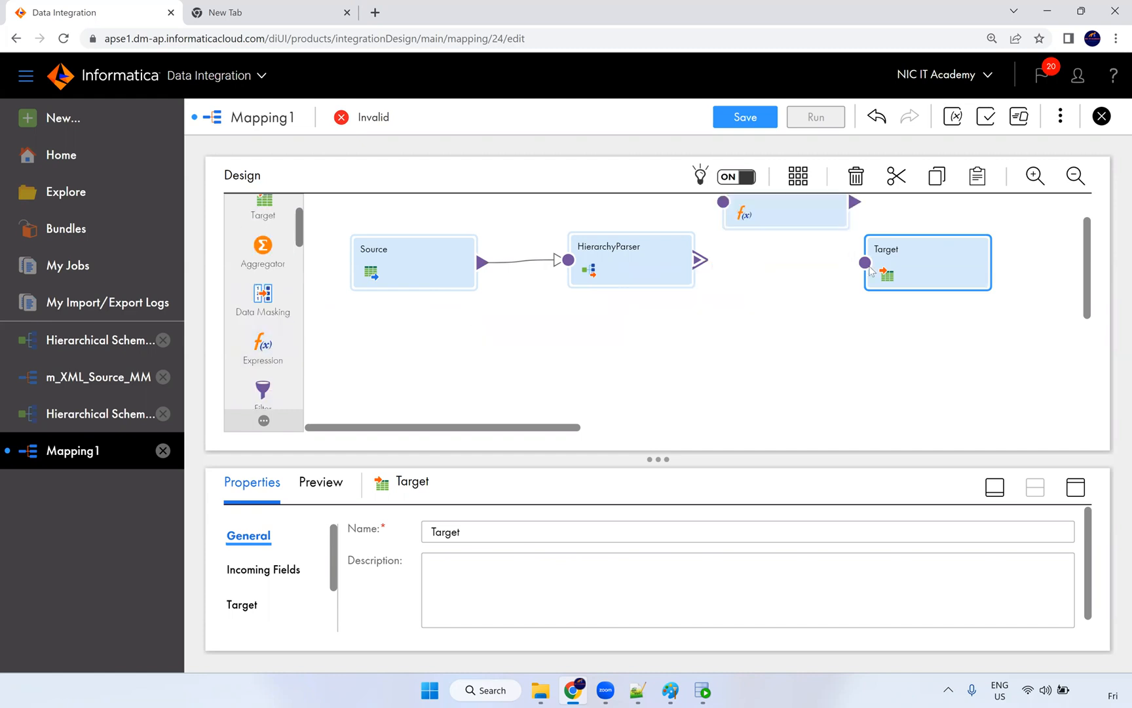
left_click_drag(655, 314, 773, 315)
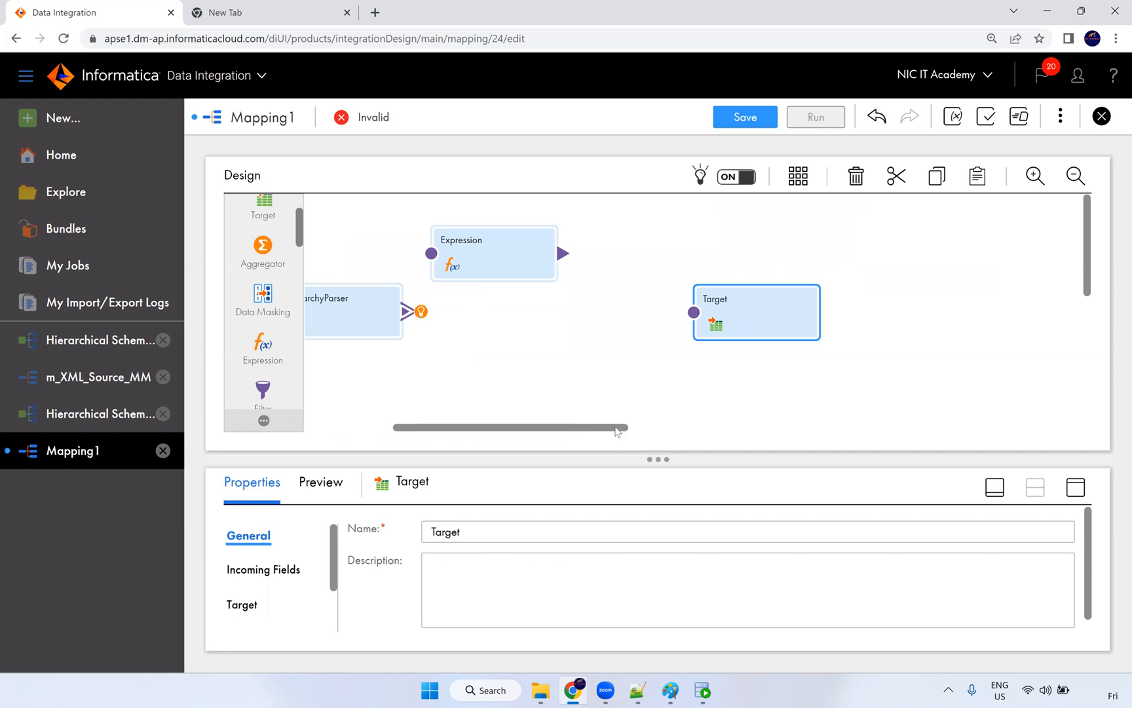
left_click_drag(616, 430, 589, 434)
left_click_drag(499, 312, 524, 253)
left_click(413, 258)
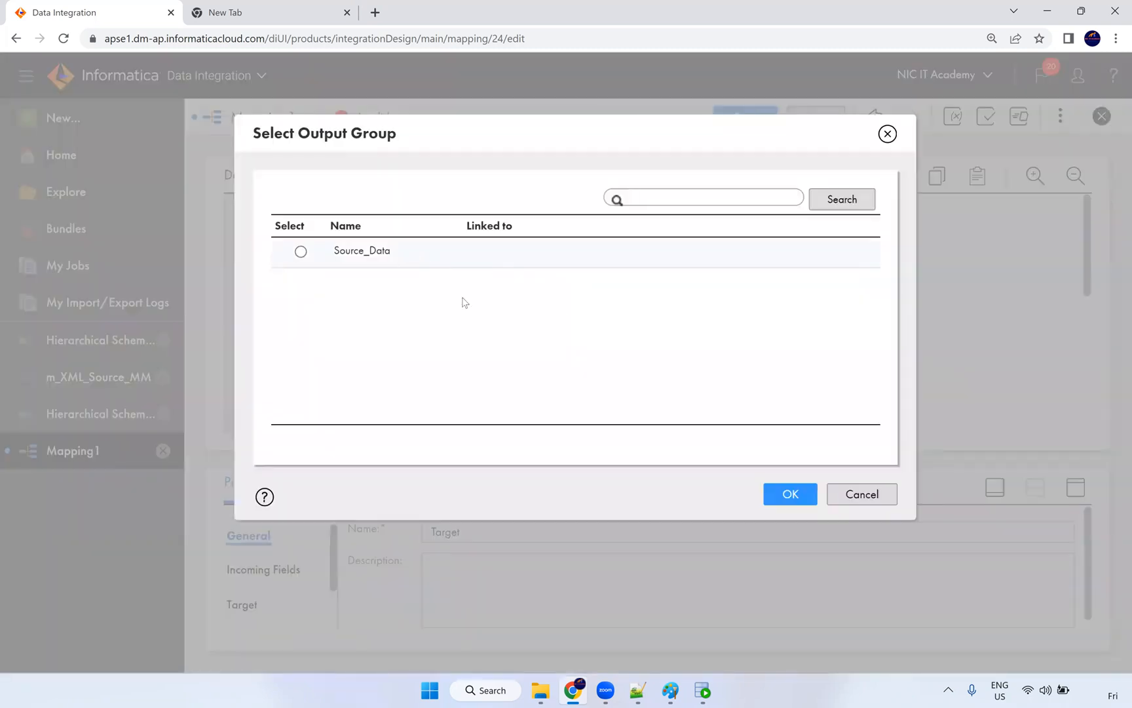
left_click(782, 495)
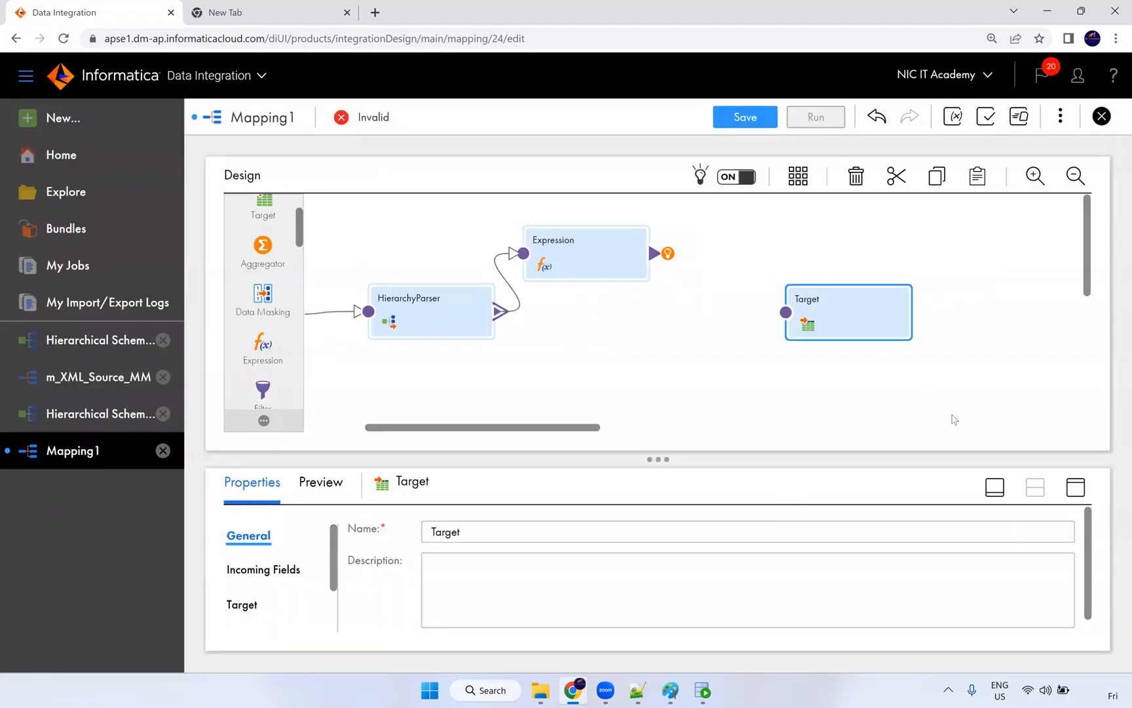
left_click(1076, 487)
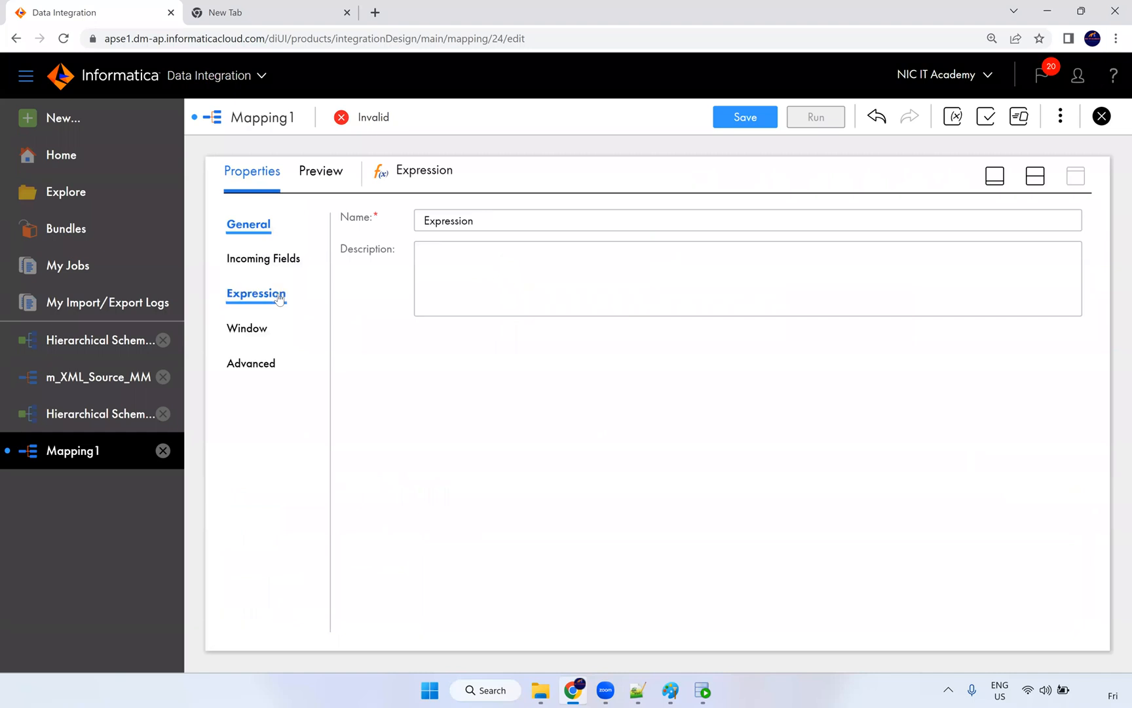
Step: Add a decimal output field o_Q1 with scale 2 to the Expression
left_click(252, 293)
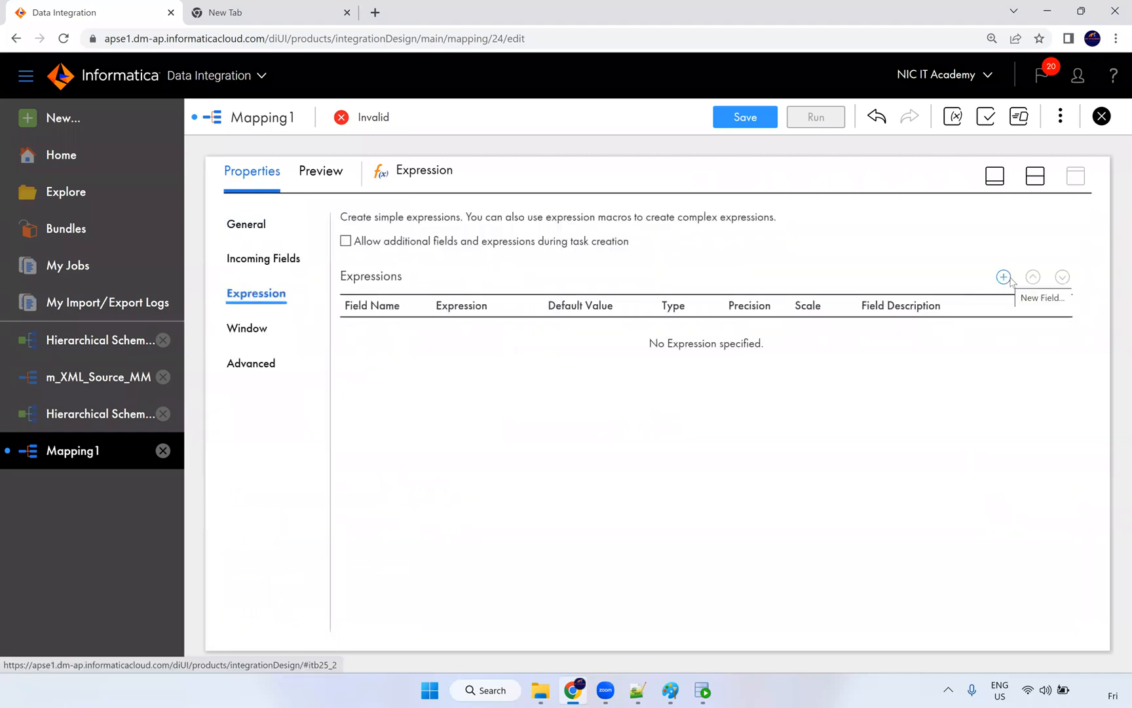
left_click(1003, 277)
double_click(443, 275)
type("o")
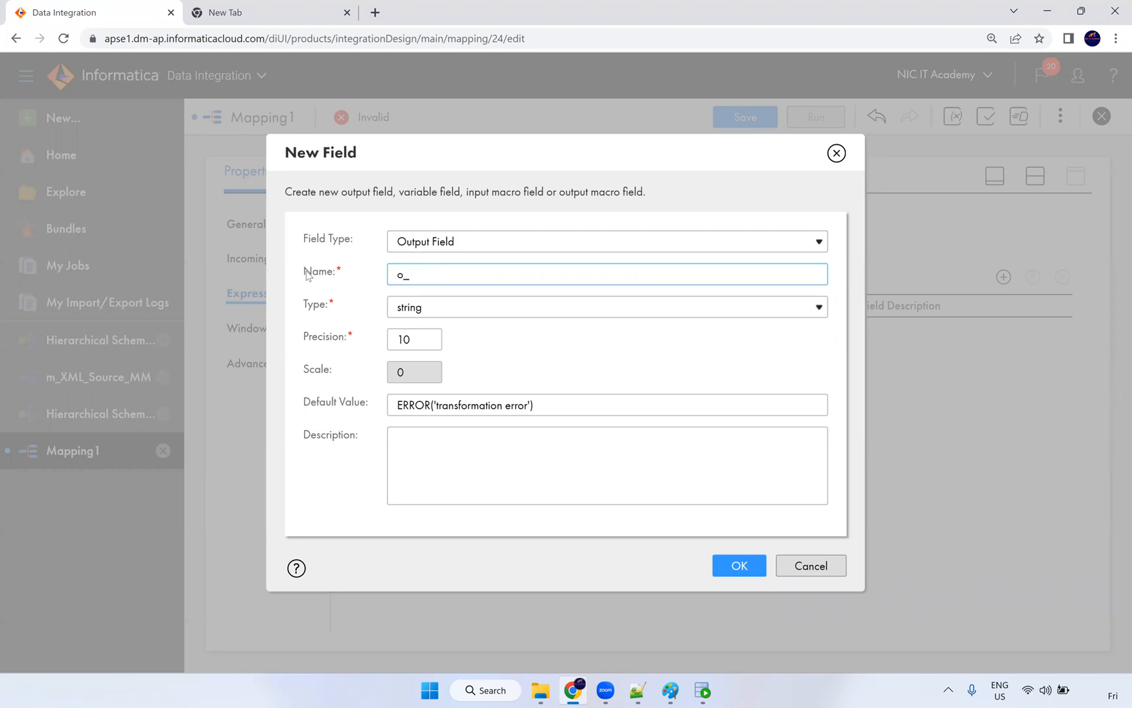
type("_Q!")
key("BackSpace")
type("1")
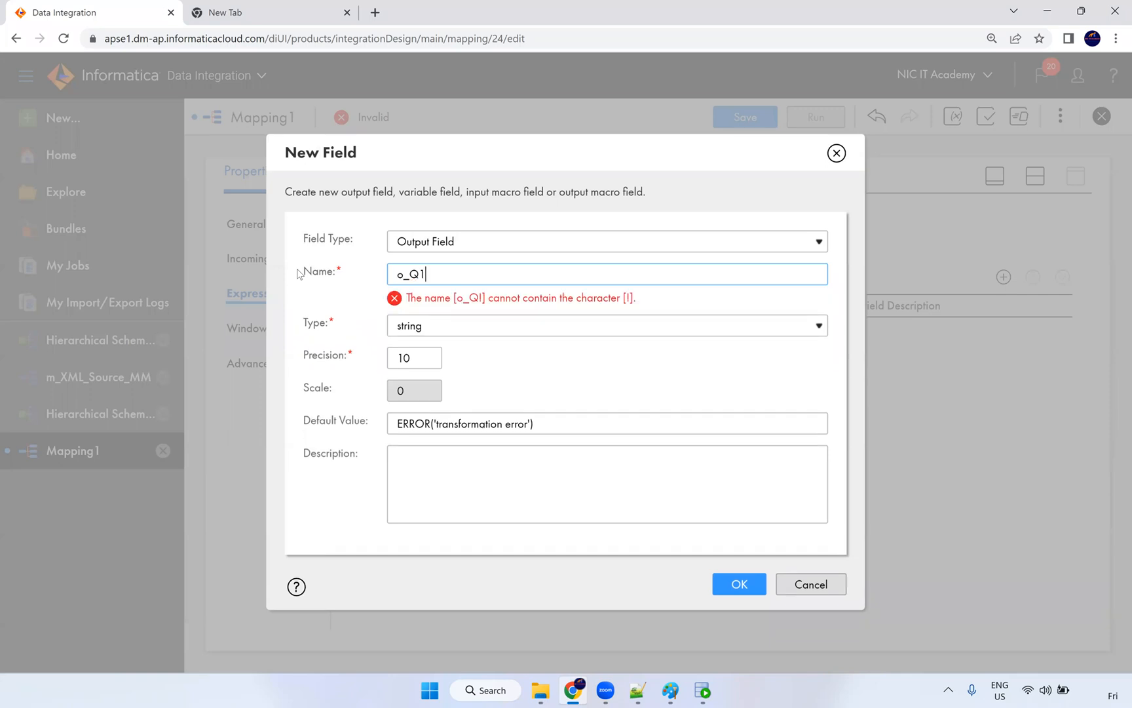
left_click(442, 310)
left_click(431, 405)
left_click(389, 378)
type("2")
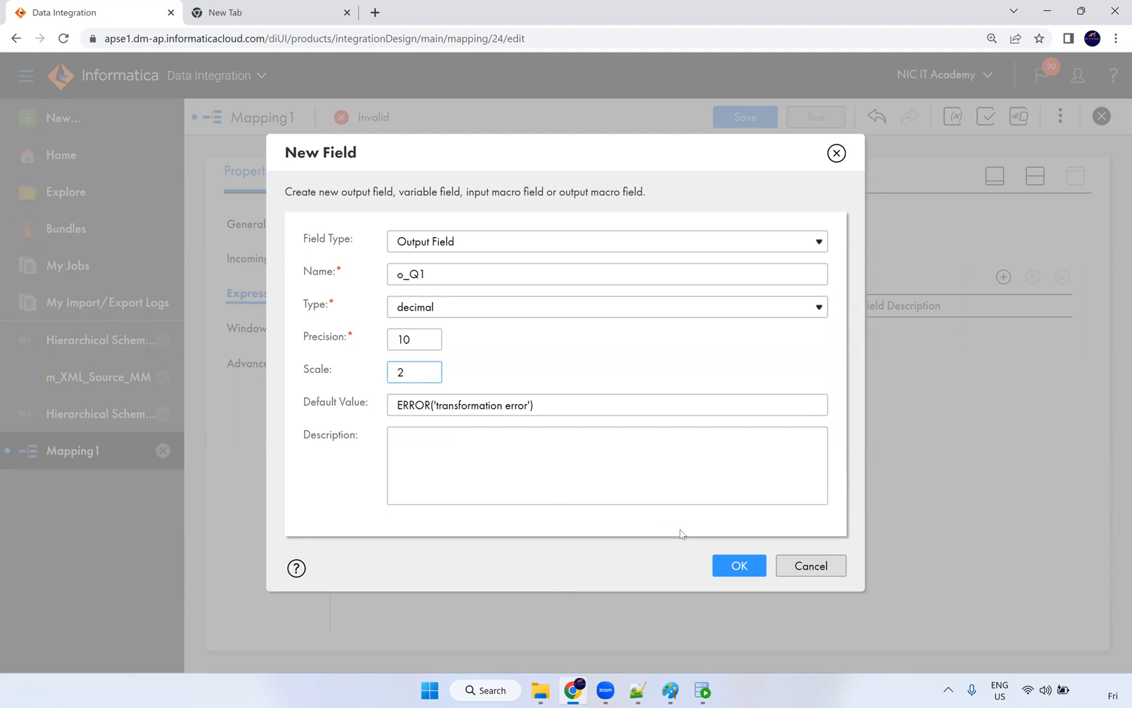
left_click(735, 566)
double_click(393, 274)
left_click(728, 562)
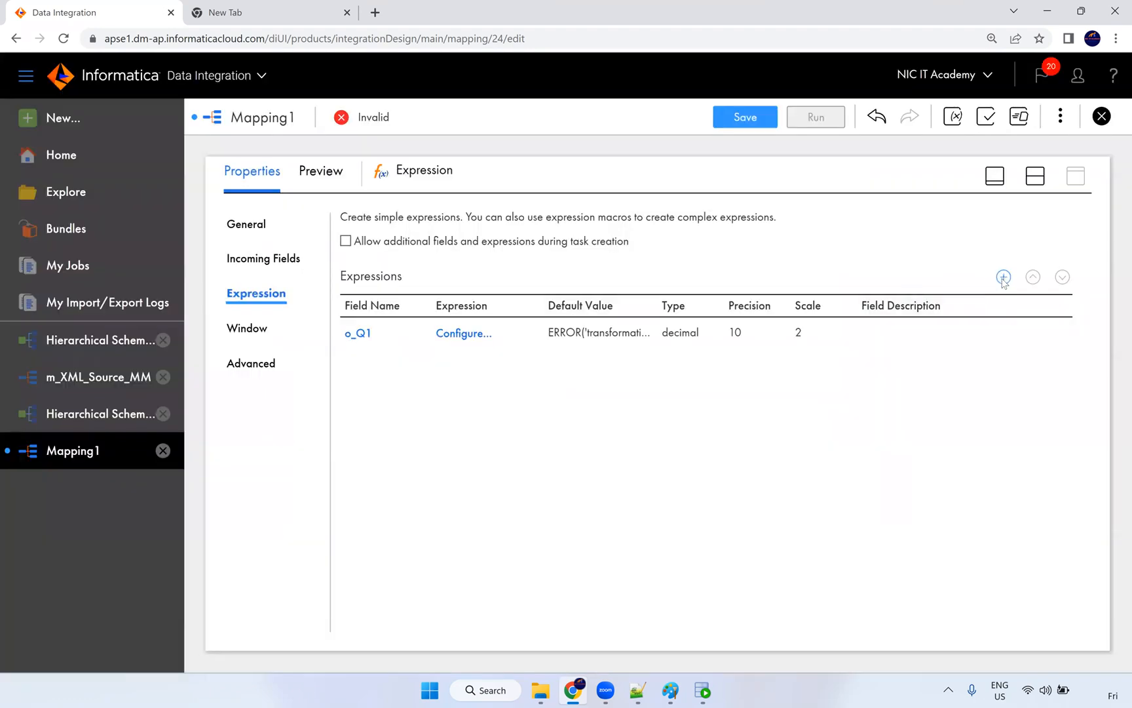
Step: Add a second decimal output field o_Q2 with scale 2
left_click(1003, 276)
double_click(390, 279)
type("o_Q1")
key("BackSpace")
type("2")
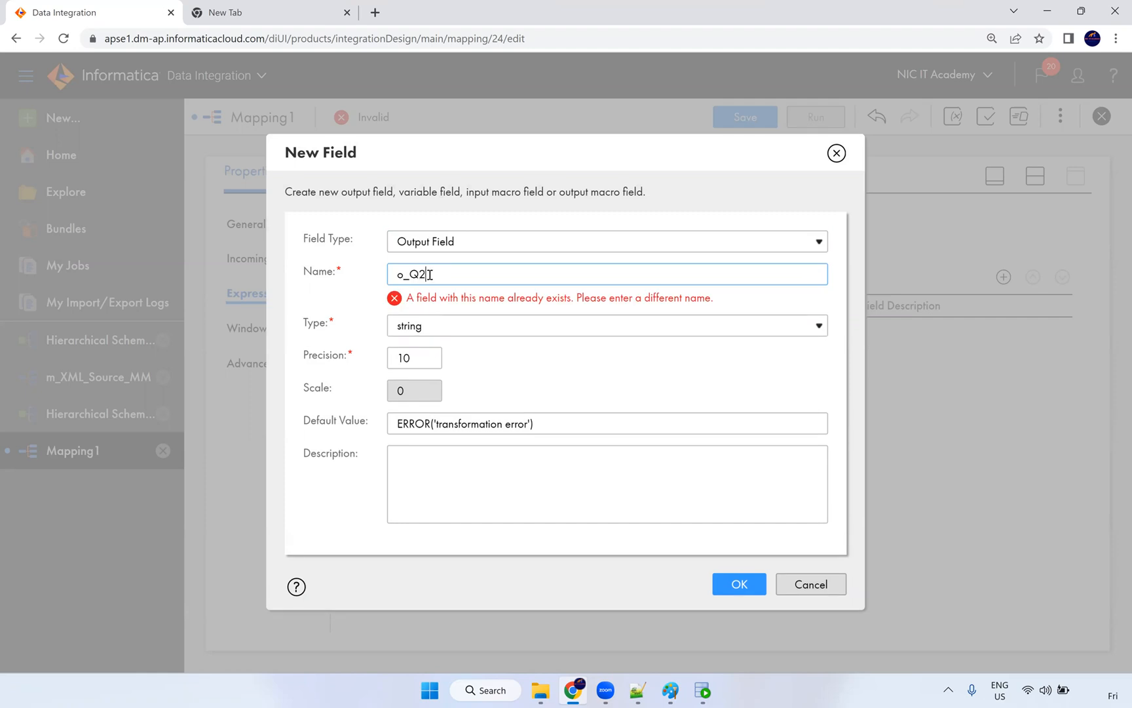
left_click(414, 408)
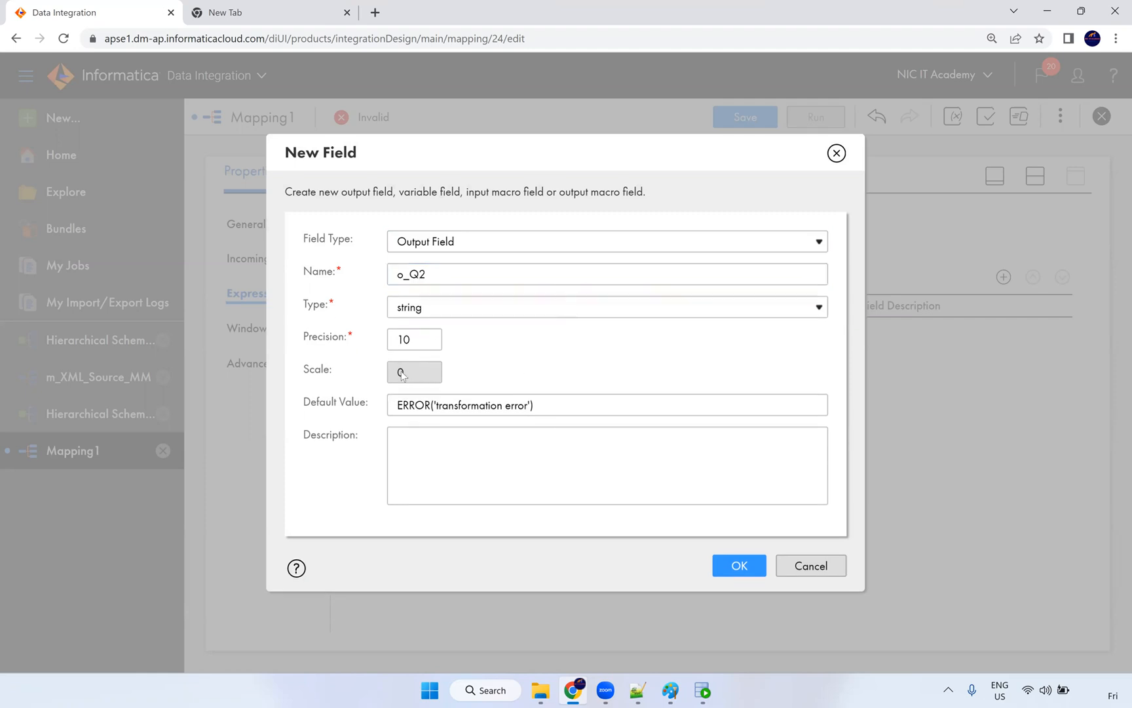
left_click(417, 308)
left_click(416, 399)
left_click_drag(424, 370, 384, 374)
type("2")
left_click(727, 565)
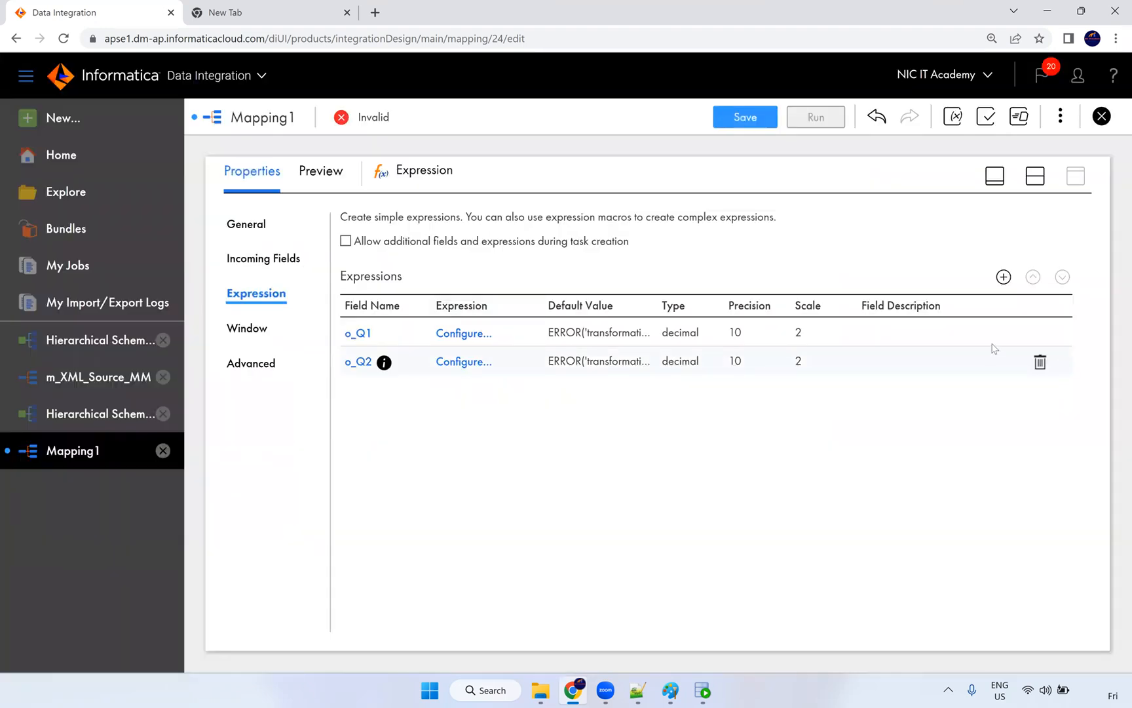
Step: Add a decimal output field o_Q3 with scale 2
left_click(1003, 276)
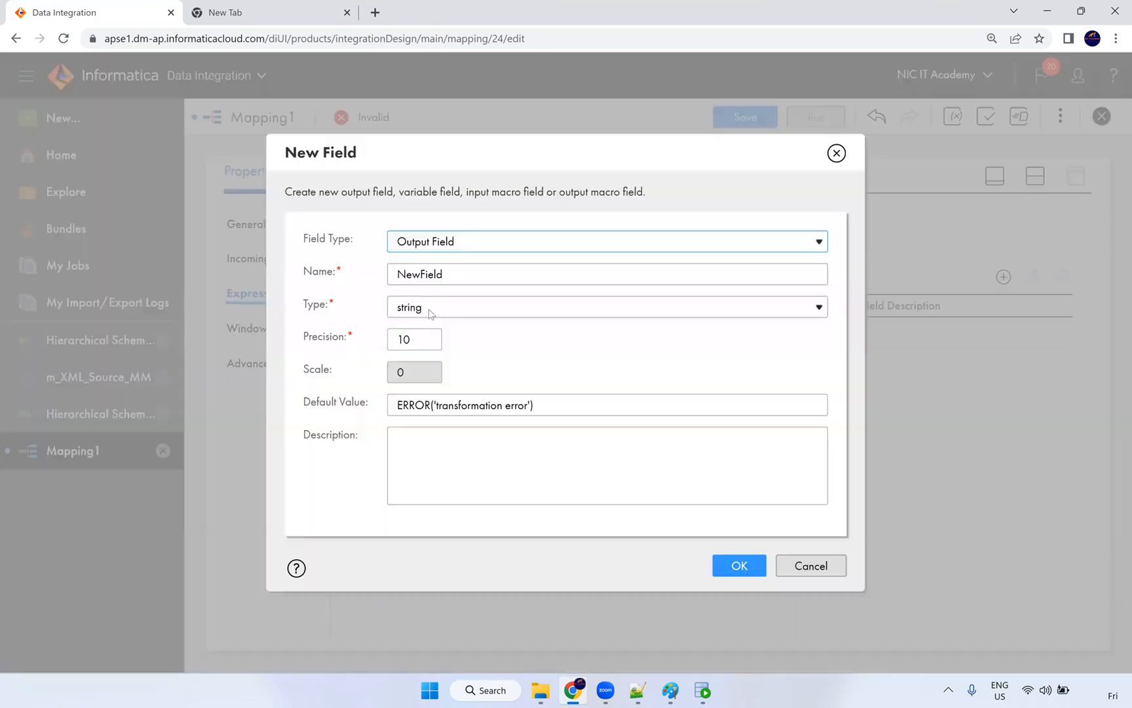
double_click(437, 281)
type("o_Q1")
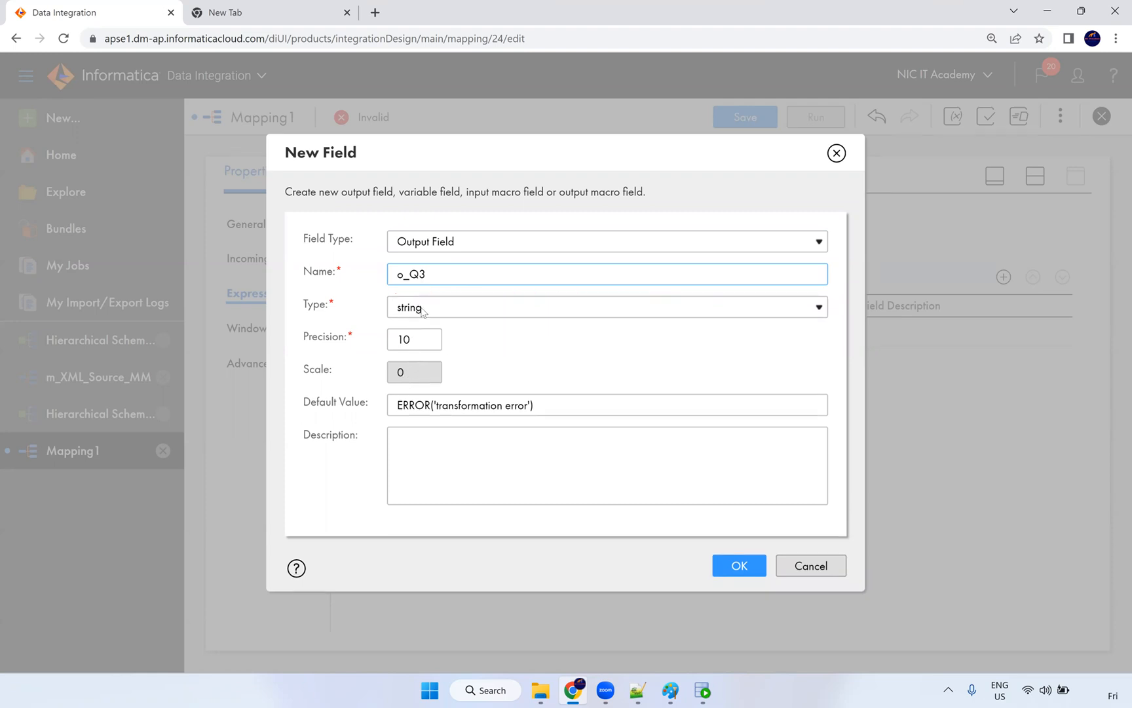
left_click(422, 312)
left_click(432, 401)
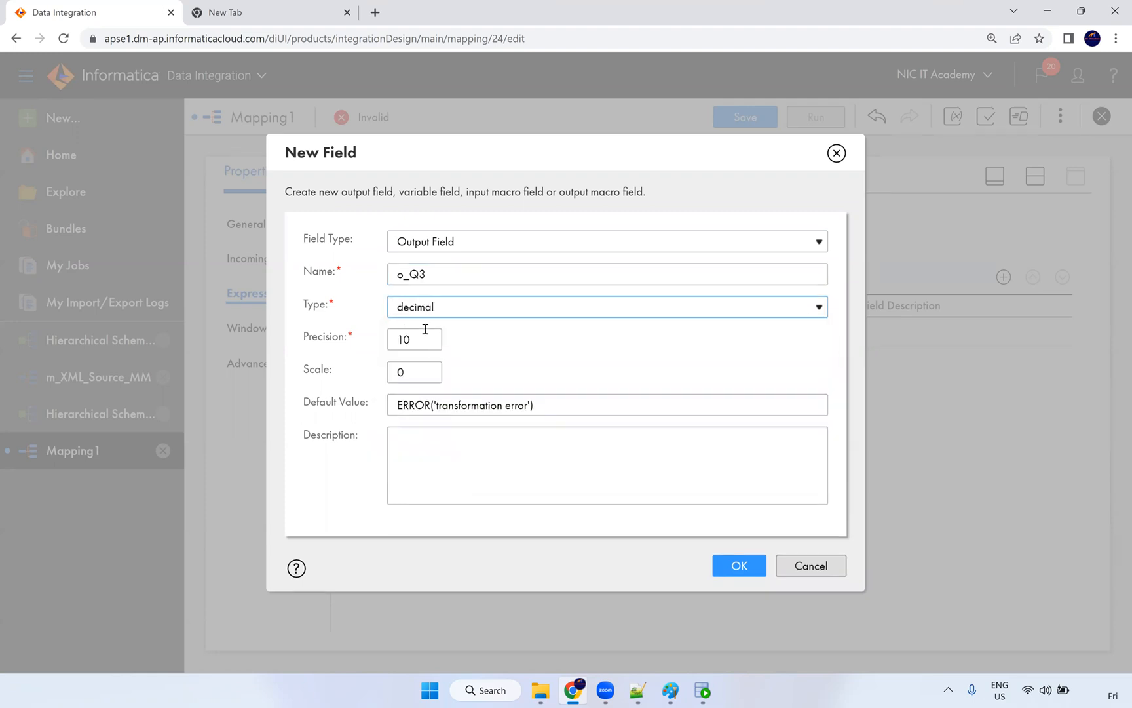
key("Tab")
key("Tab")
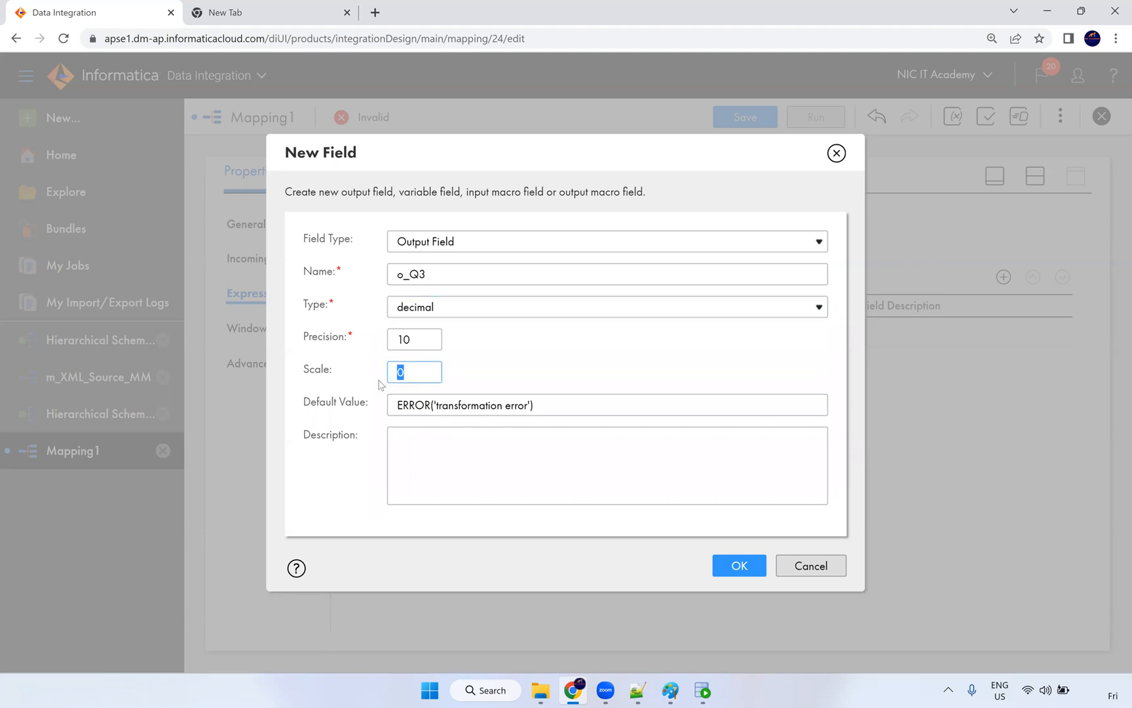
type("3")
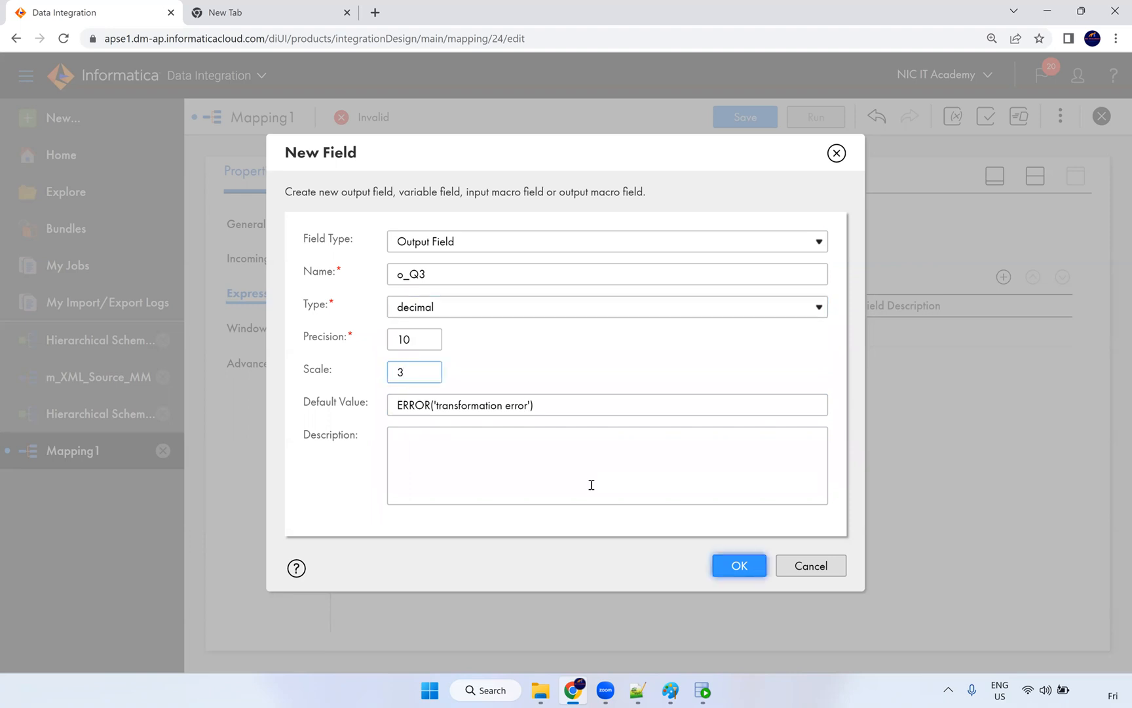
type("2")
left_click(739, 565)
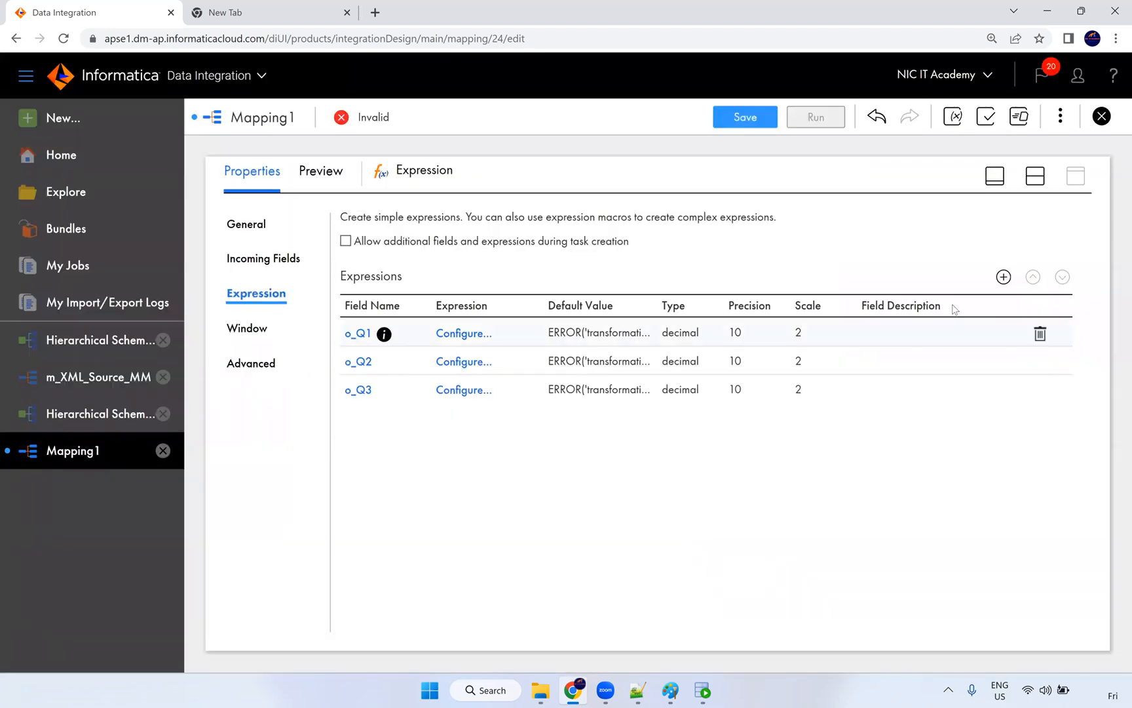
Step: Add a decimal output field o_Q4 with scale 2
left_click(1004, 277)
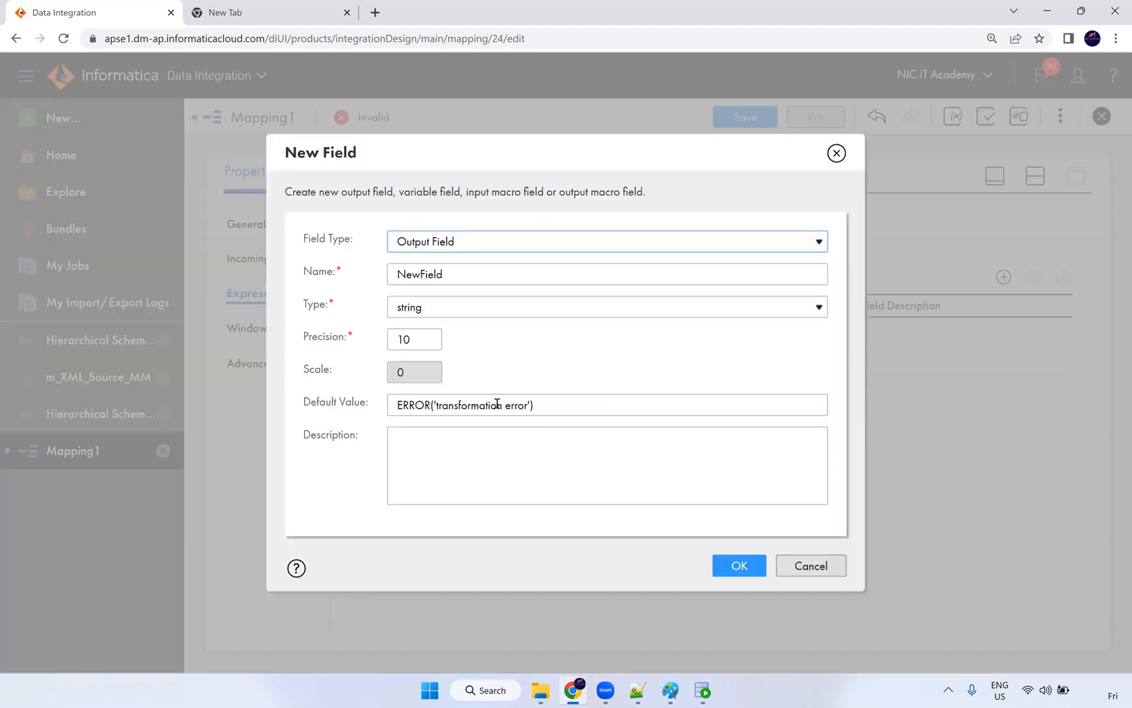
left_click(432, 318)
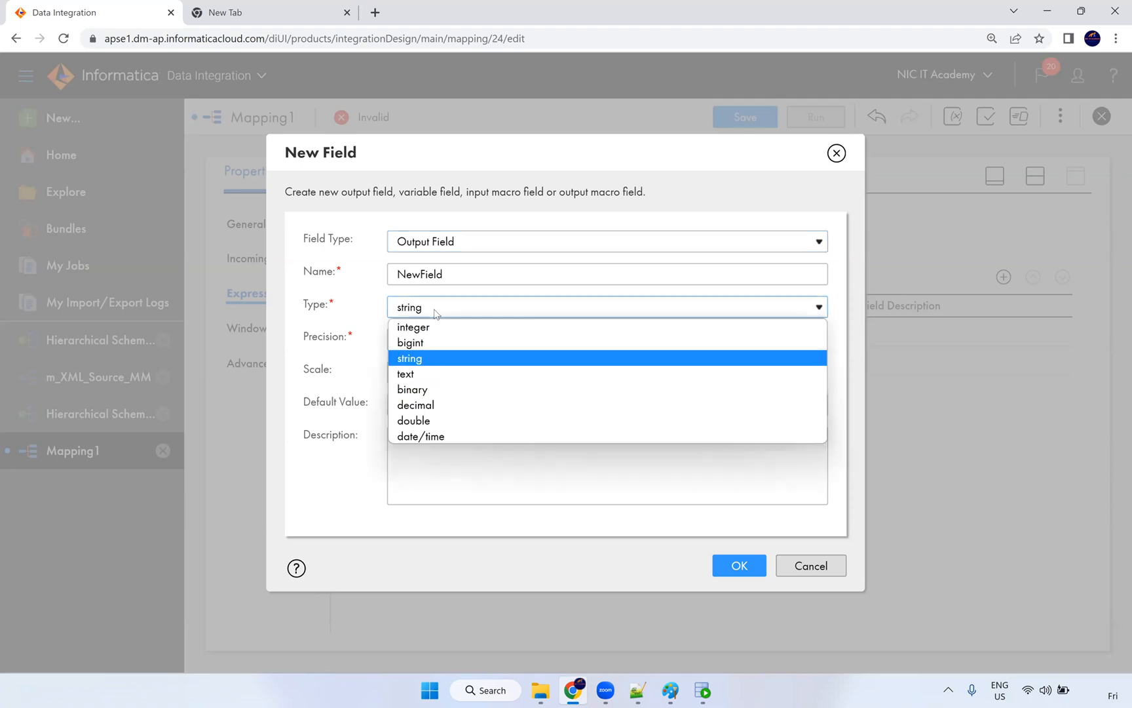
left_click(459, 312)
double_click(455, 274)
type("o_Q1")
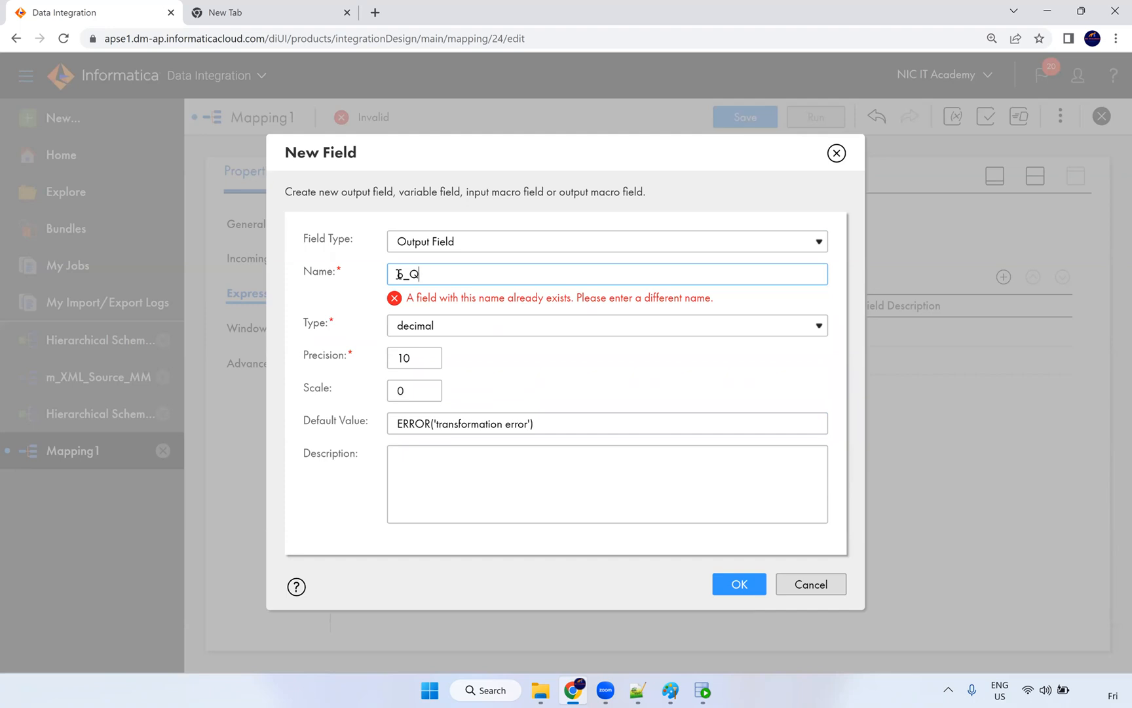
double_click(408, 372)
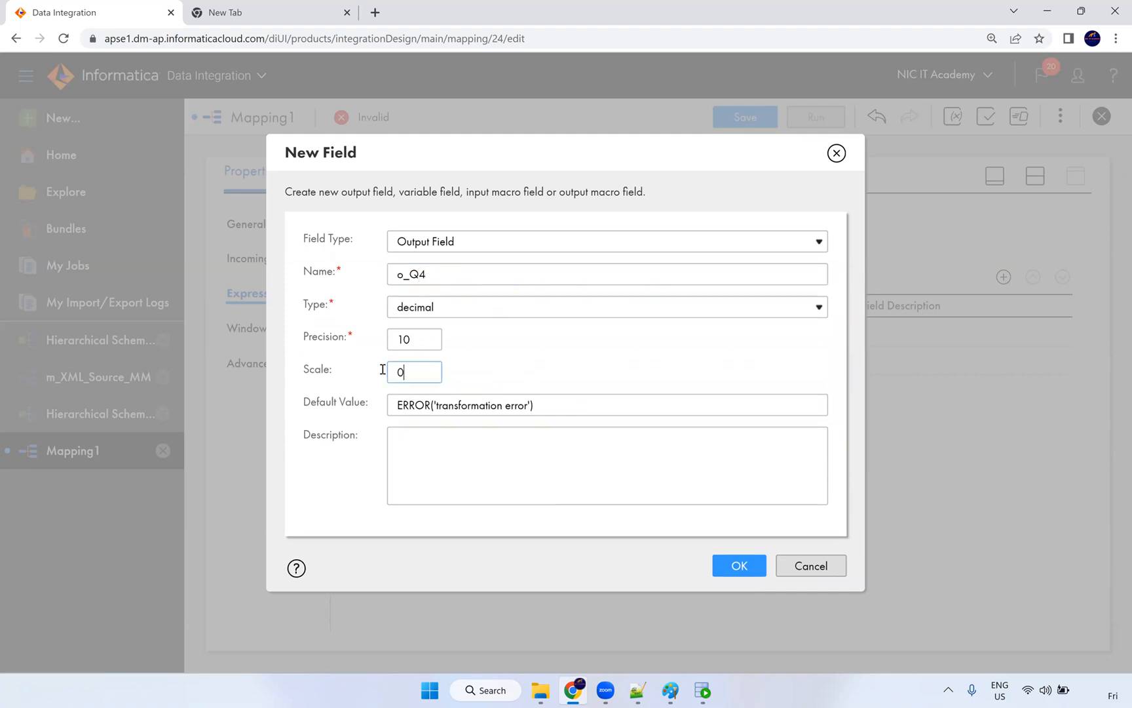
type("2")
left_click(756, 567)
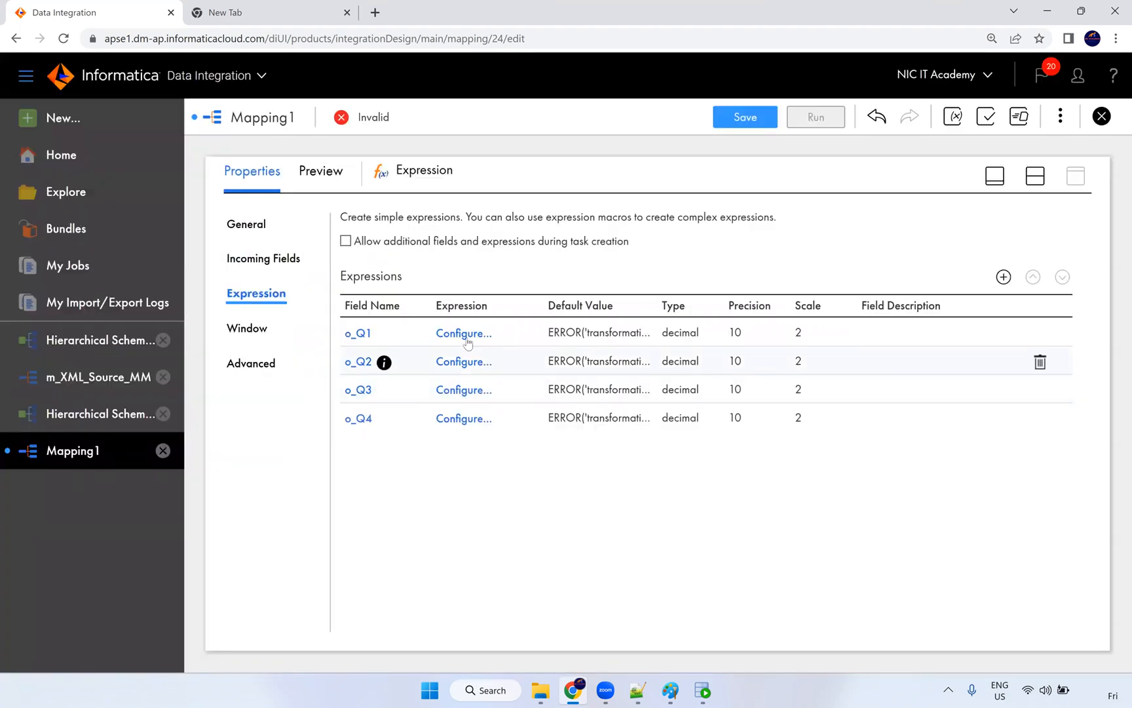
Step: Start o_Q1's expression with the qtr_1 field
left_click(463, 418)
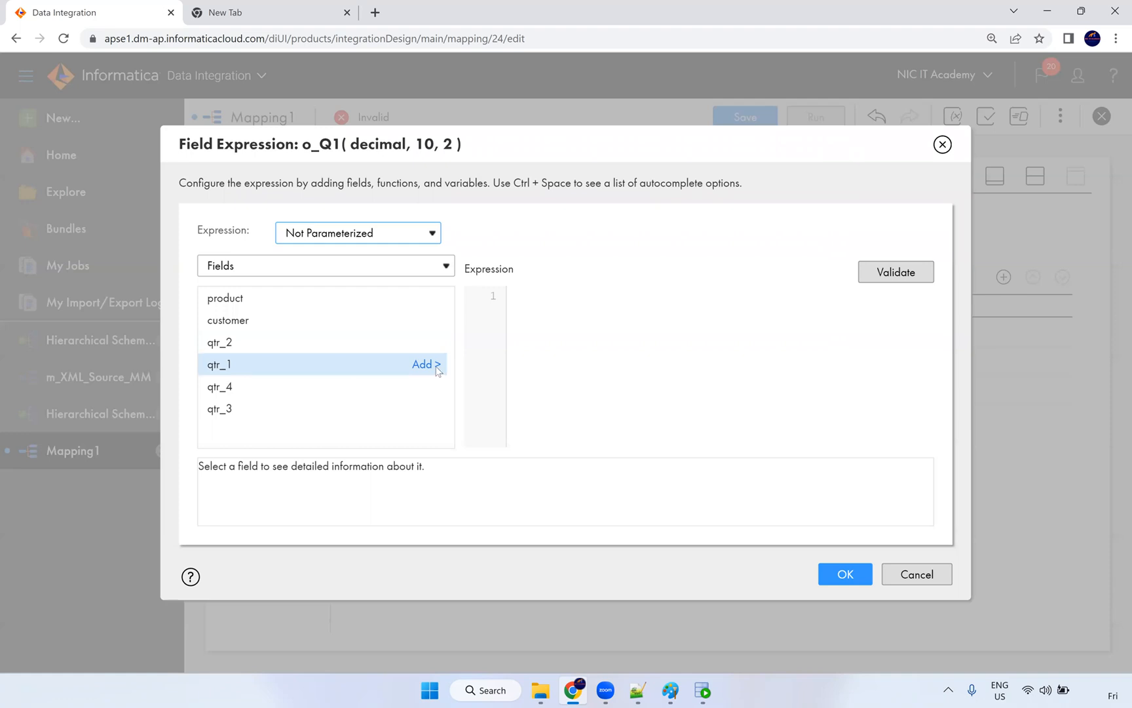
left_click(436, 364)
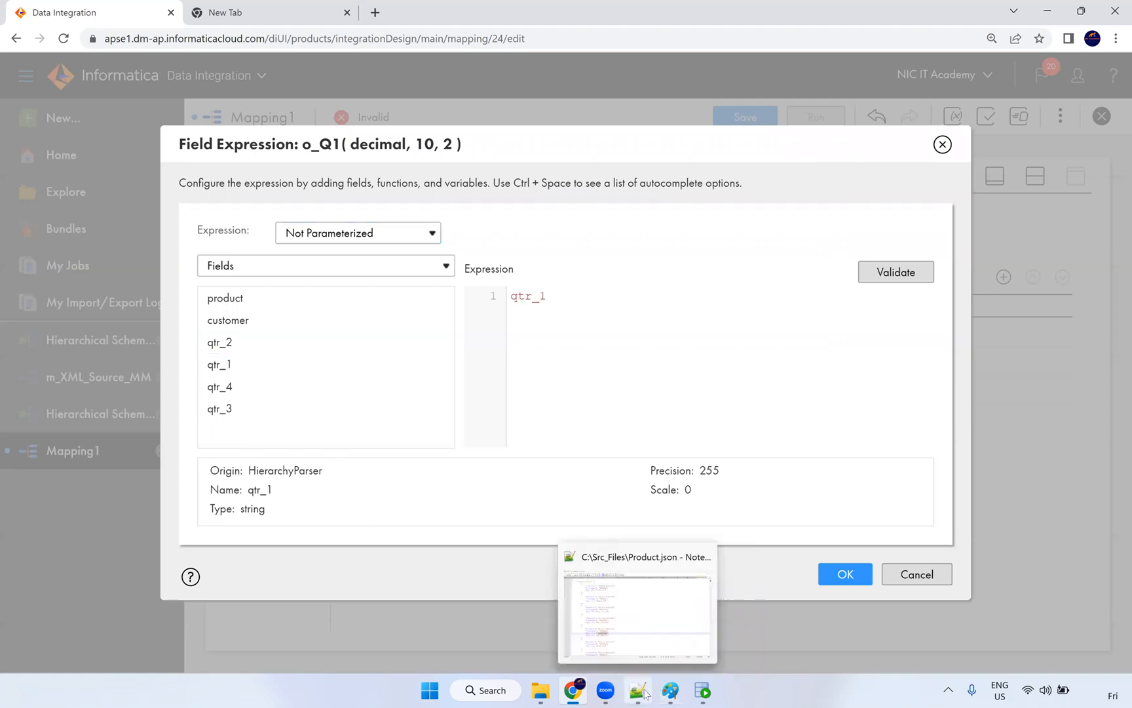
left_click(645, 692)
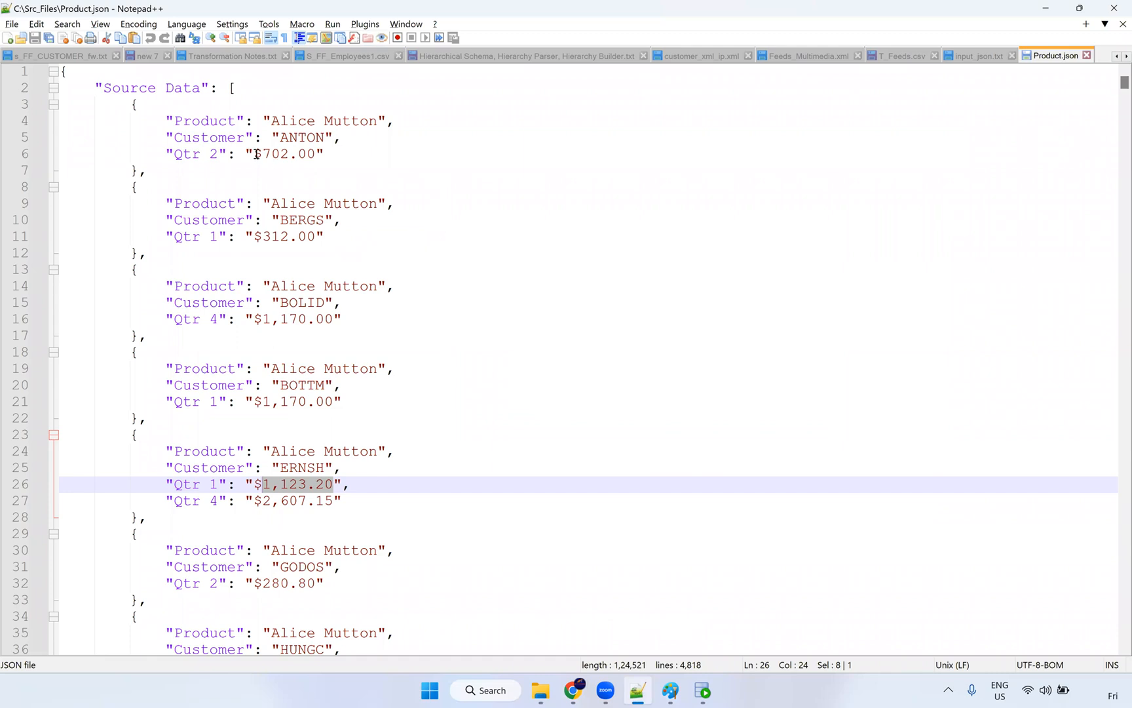
Step: Inspect the dollar signs and thousands commas in Product.json quarter values such as $1,170.00
left_click_drag(255, 154, 263, 154)
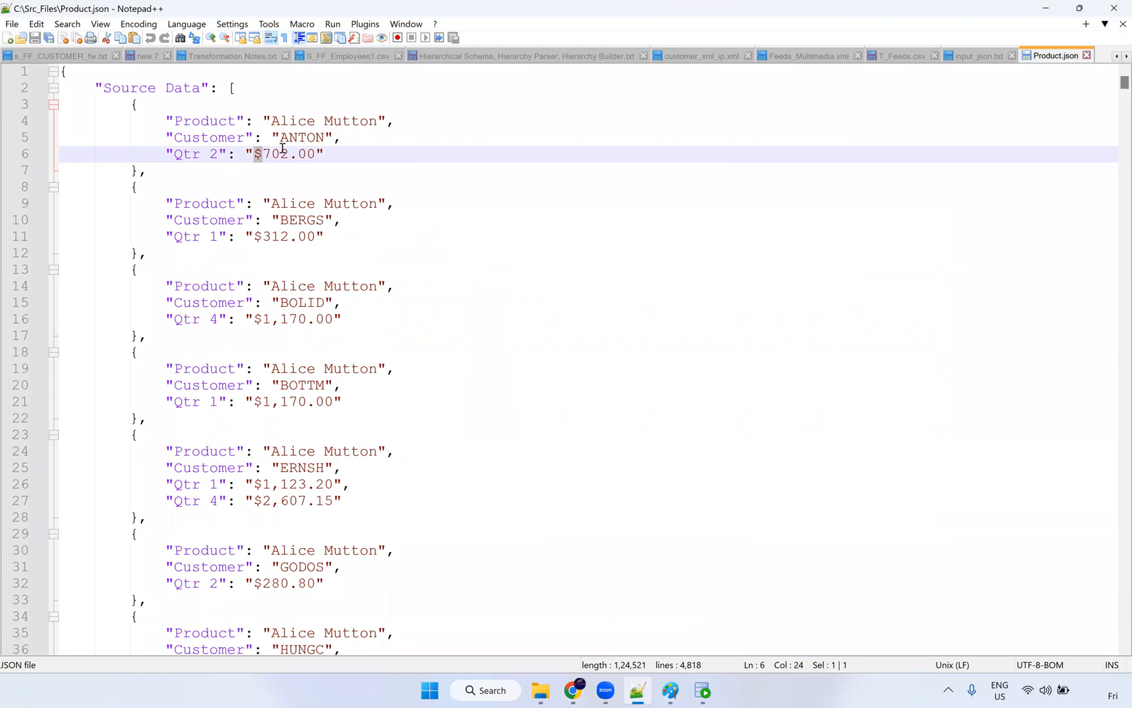
left_click_drag(273, 326, 280, 326)
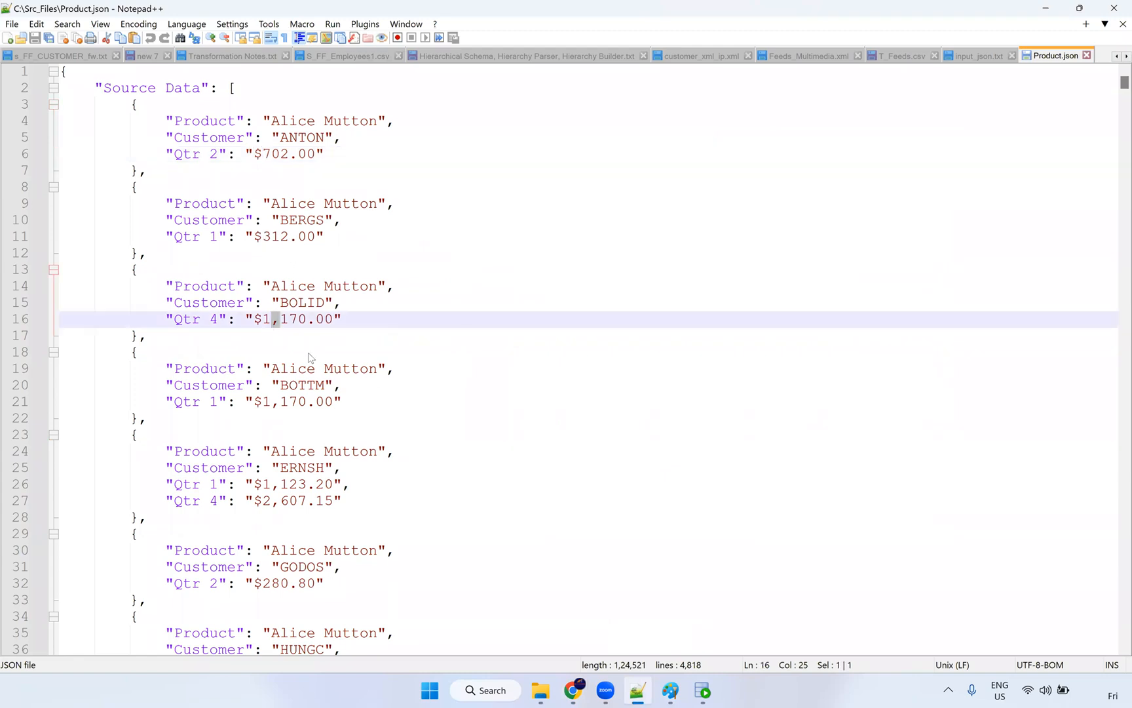
key("alt+Tab")
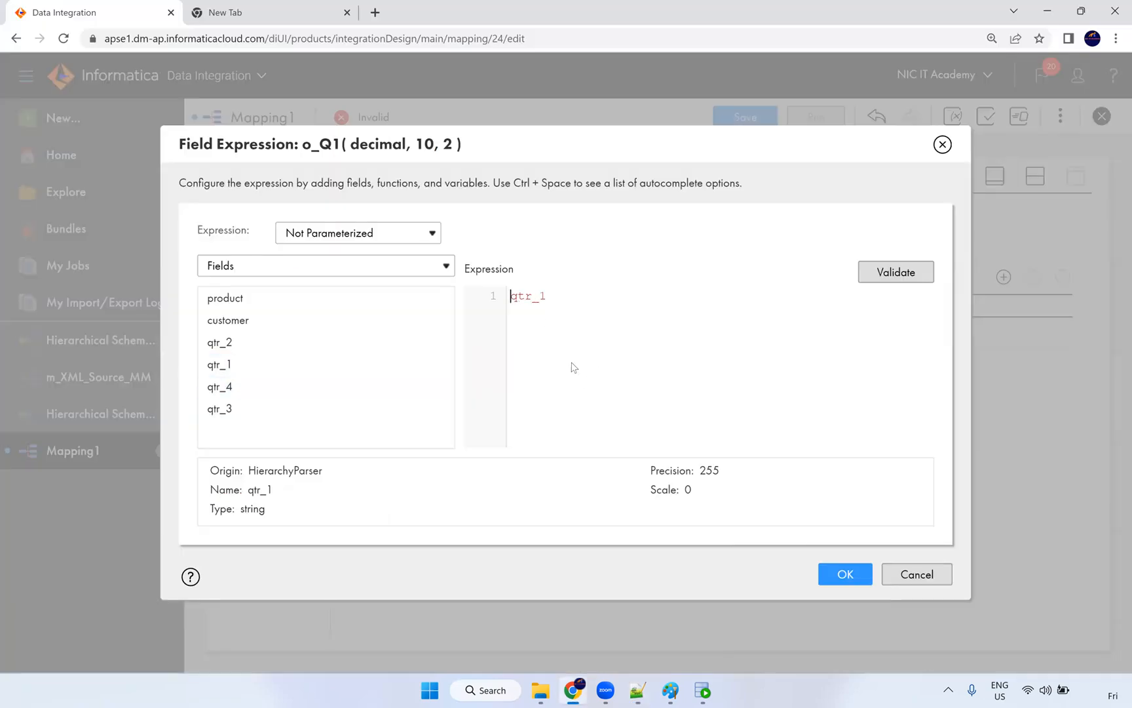
Step: Type replacechr( into o_Q1's expression ahead of qtr_1 and select the typed text
type("replacechr(")
key("ctrl+plus")
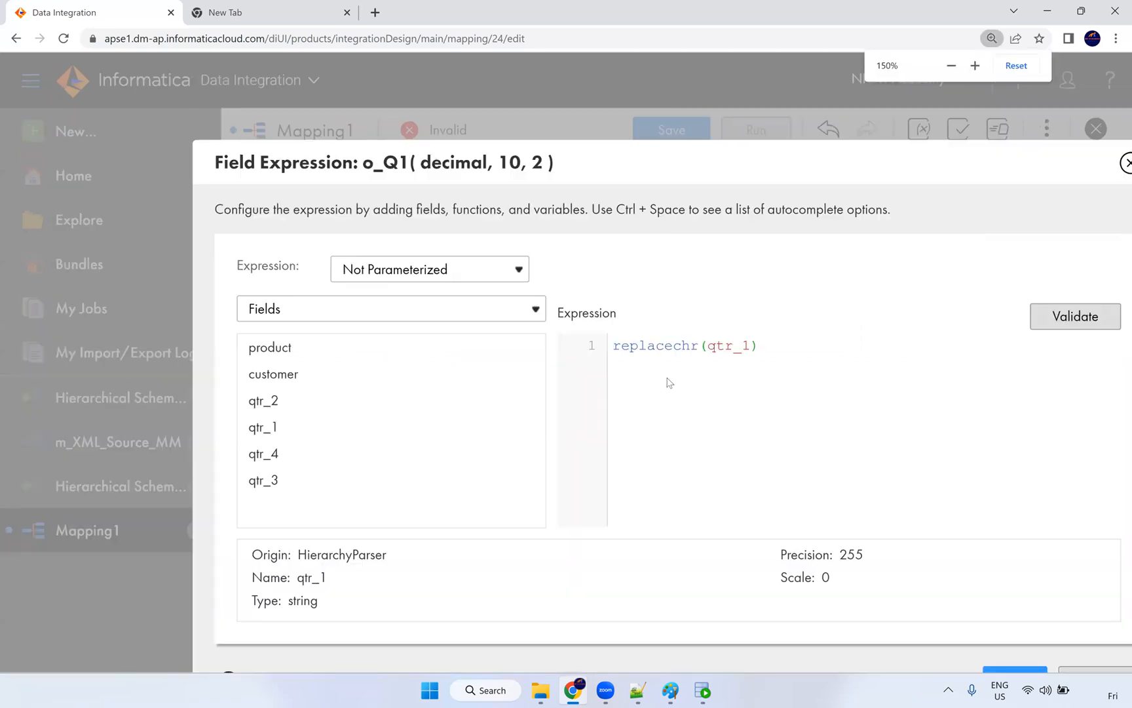
scroll(632, 157, "down", 1)
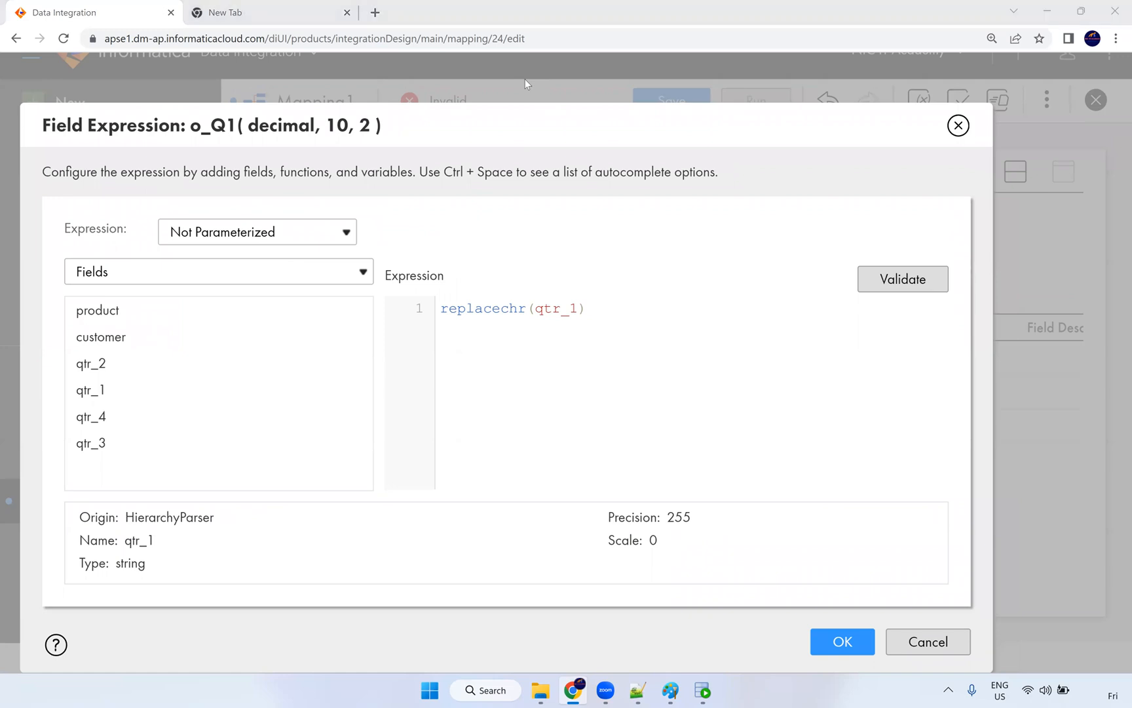
left_click(537, 308)
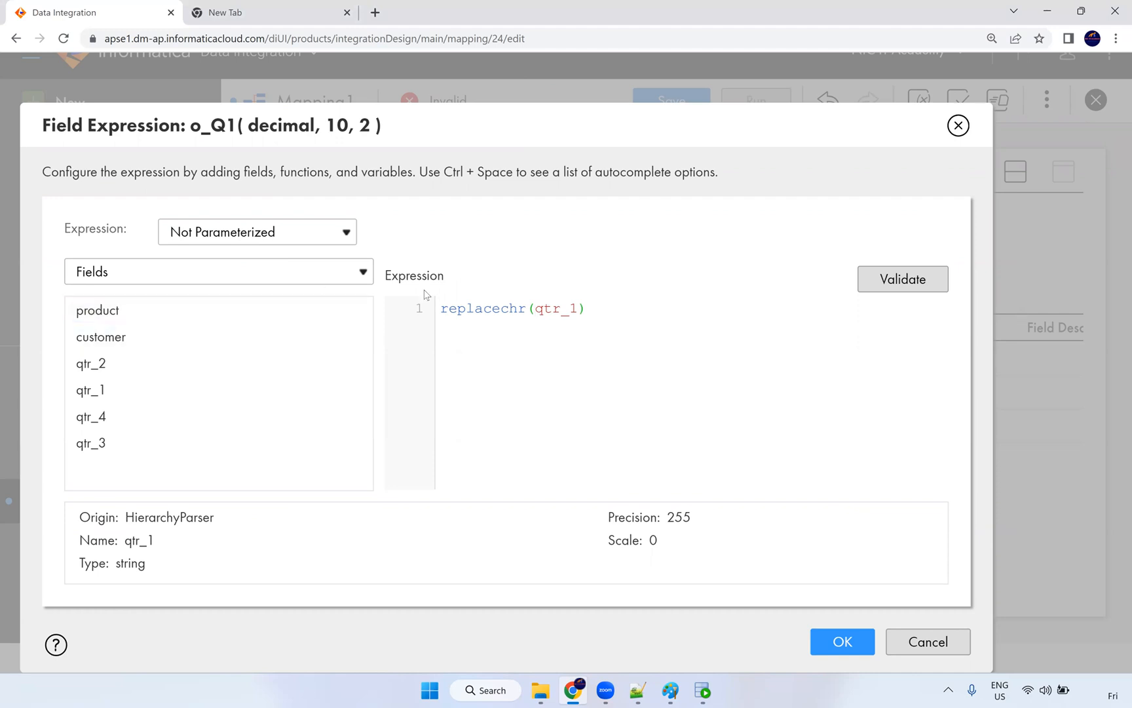
double_click(486, 308)
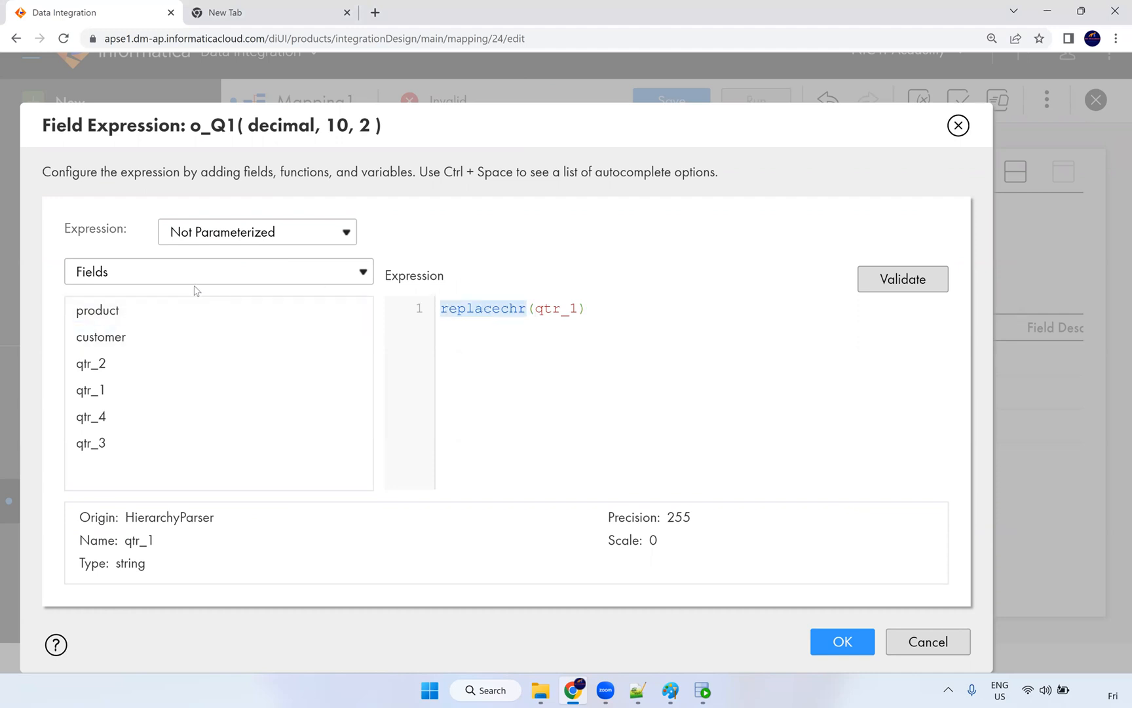
Step: Insert ReplaceChr from the built-in String functions and delete its placeholder arguments
left_click(268, 280)
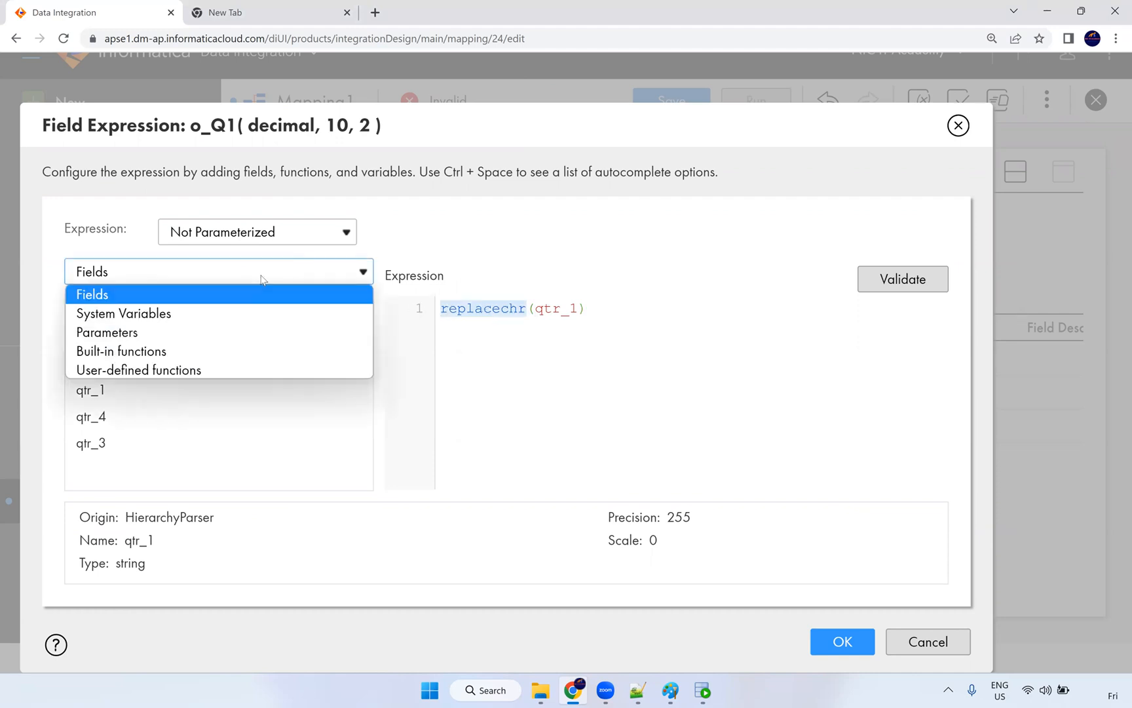
left_click(152, 358)
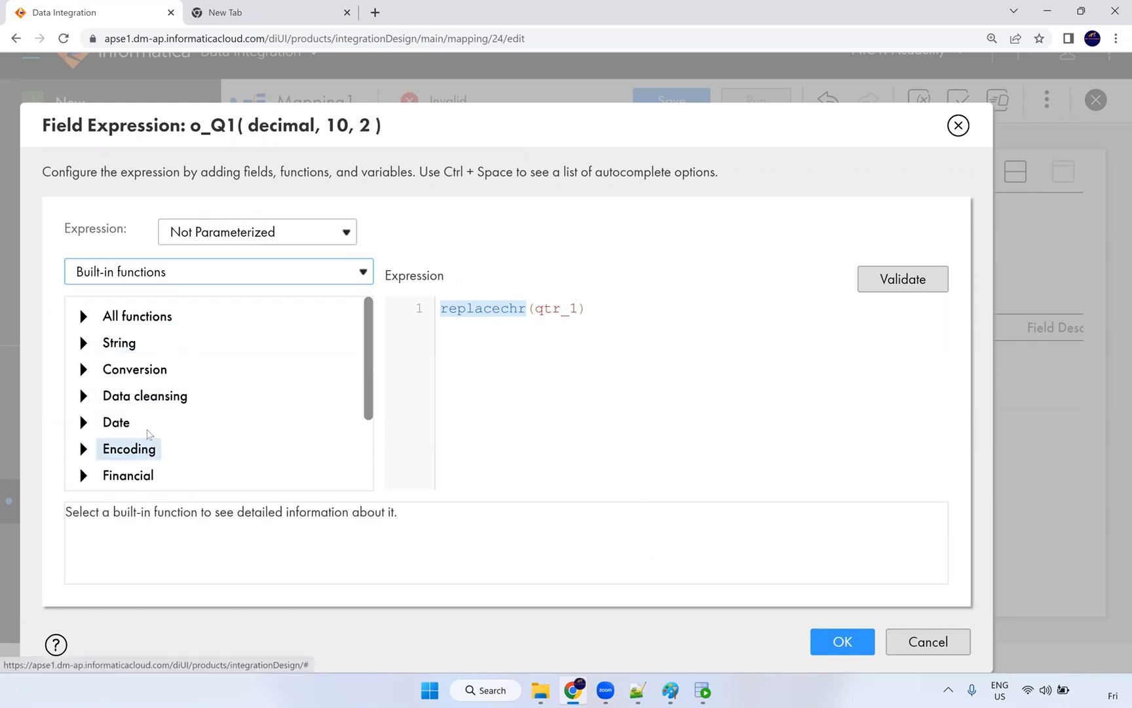
left_click(84, 344)
scroll(161, 380, "down", 1)
scroll(161, 380, "down", 5)
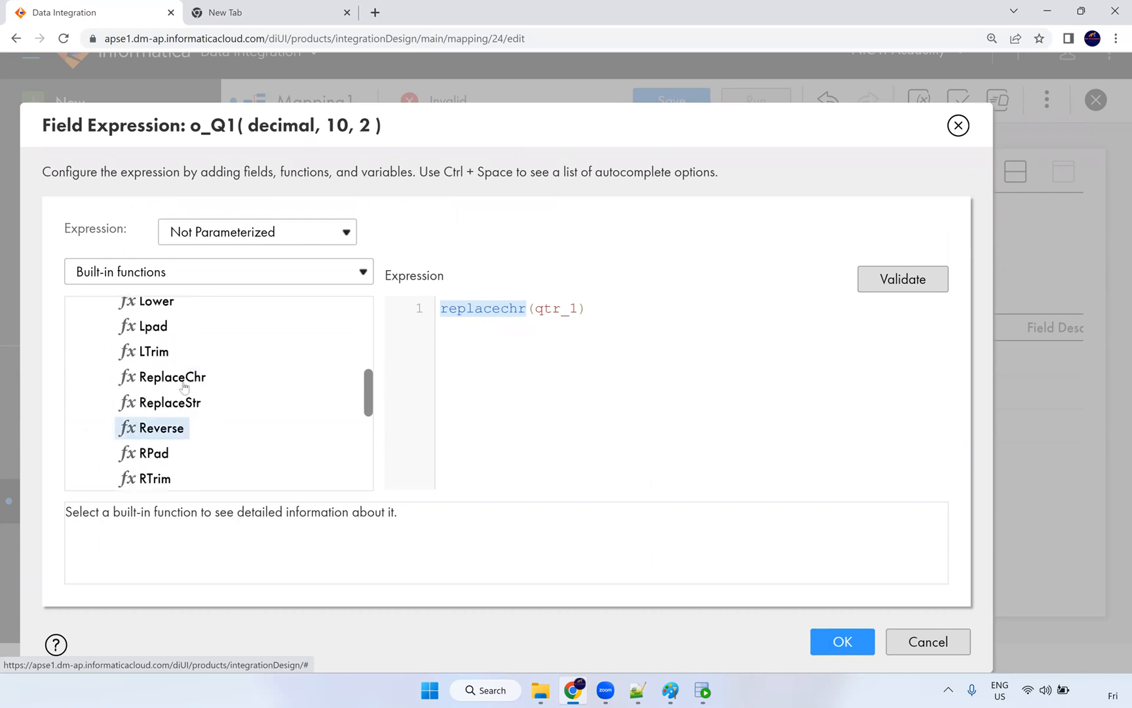
double_click(183, 385)
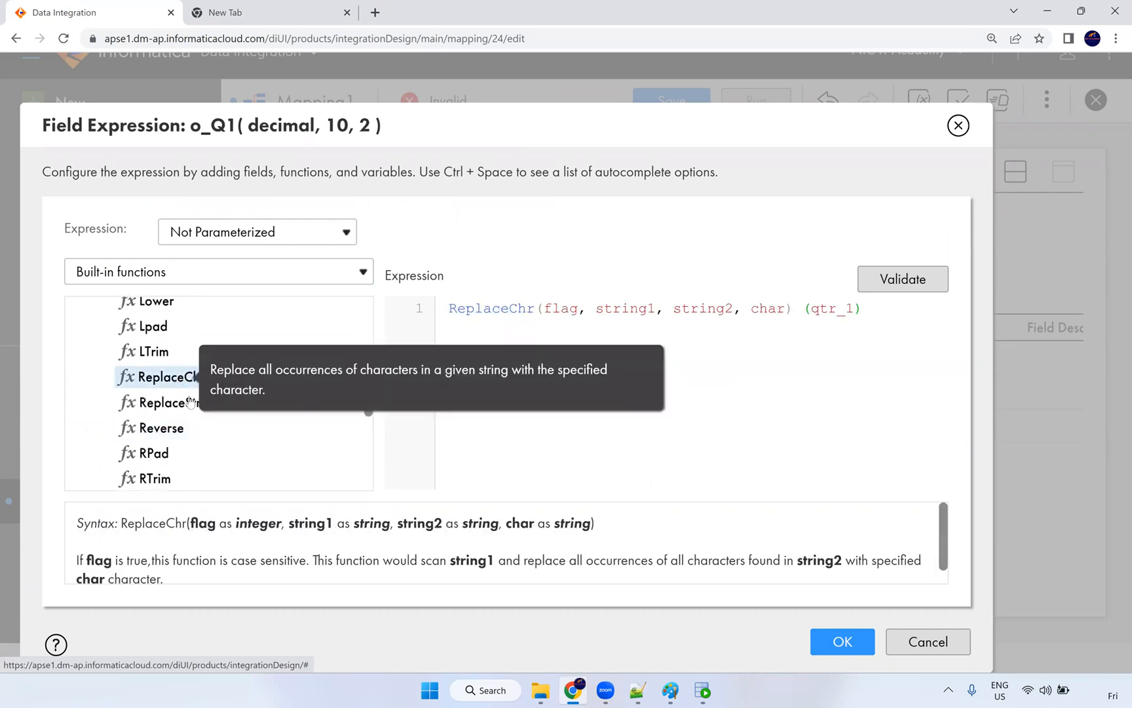
left_click_drag(163, 525, 564, 527)
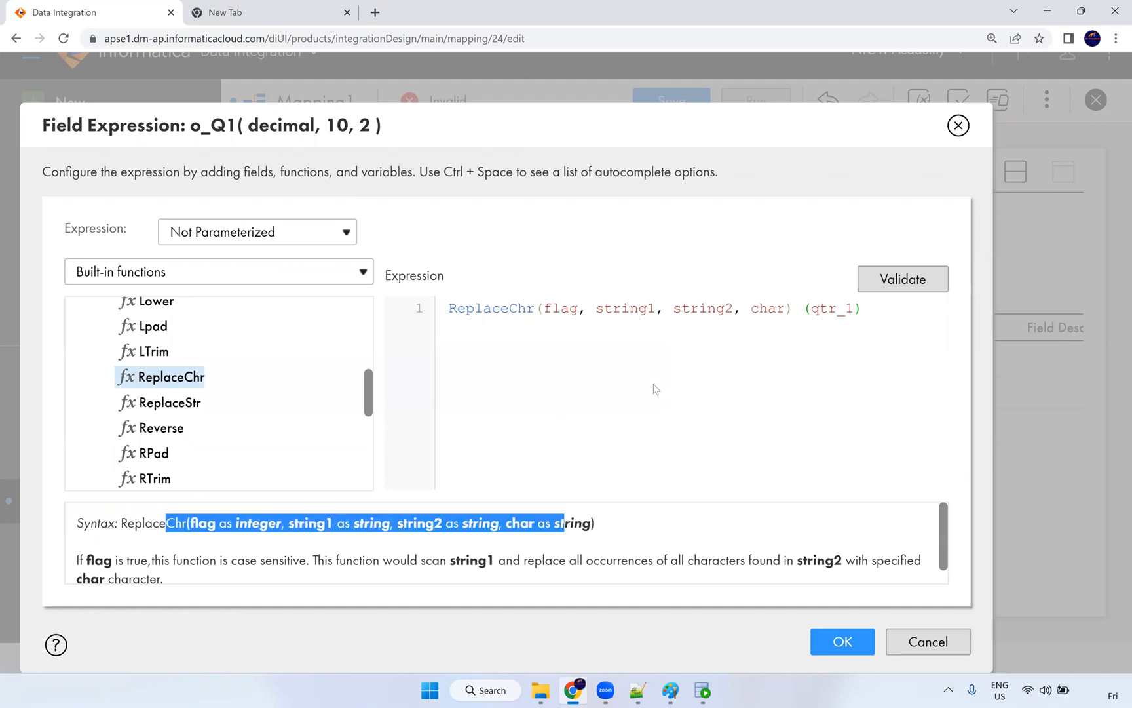
left_click(744, 347)
left_click_drag(793, 308, 544, 308)
key("BackSpace")
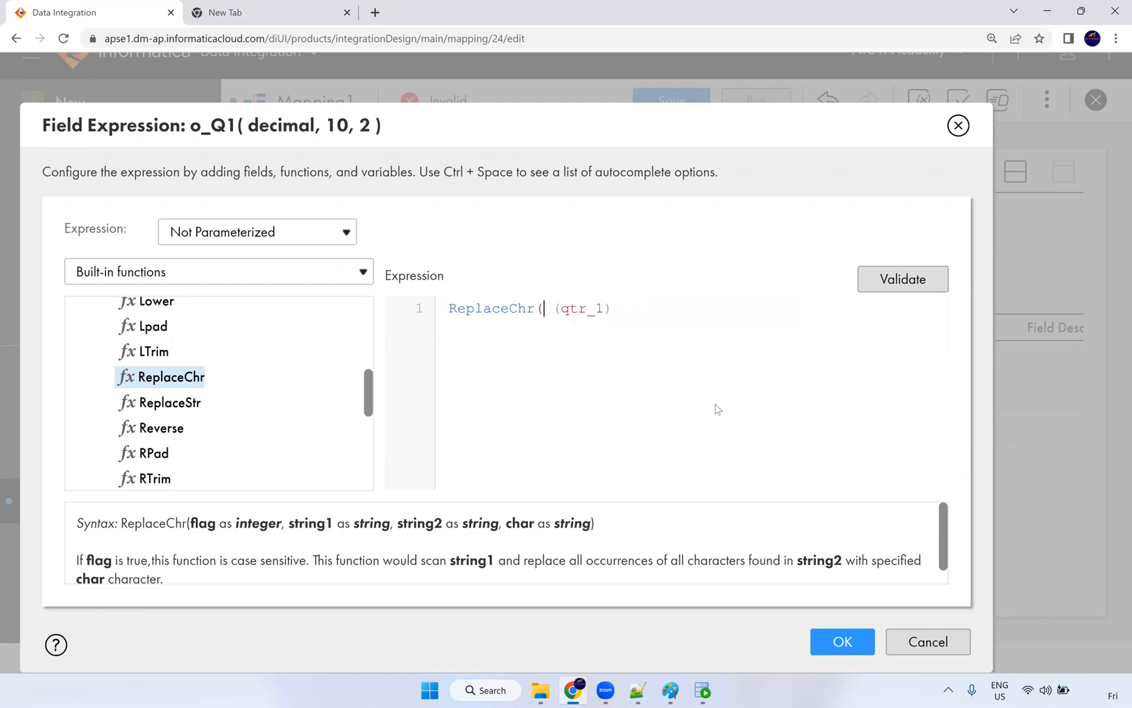
Step: Complete the inner call as ReplaceChr(0,qtr_1,',','') to strip commas
left_click(561, 307)
key("BackSpace")
key("BackSpace")
type("0,")
left_click(605, 311)
type(",',',''")
double_click(597, 307)
left_click_drag(627, 311, 623, 311)
left_click(657, 308)
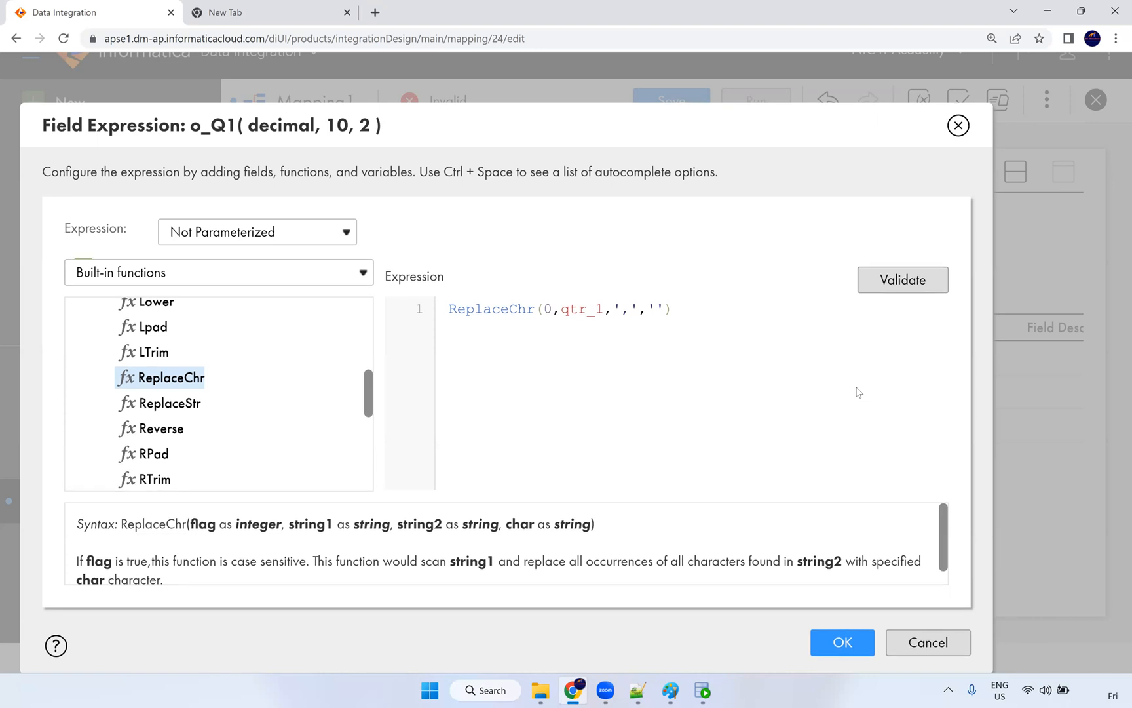
Step: Wrap it in an outer ReplaceChr(0, …,'$','') that removes dollar signs
double_click(518, 340)
key("ctrl+c")
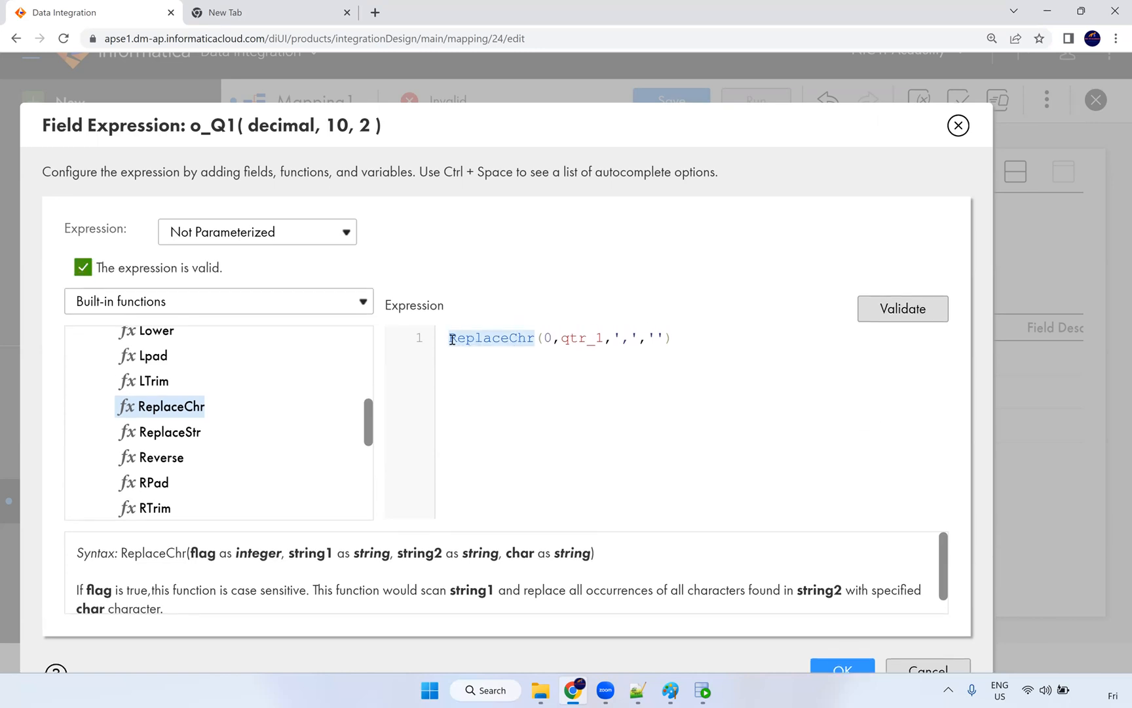
left_click(452, 340)
key("ctrl+v")
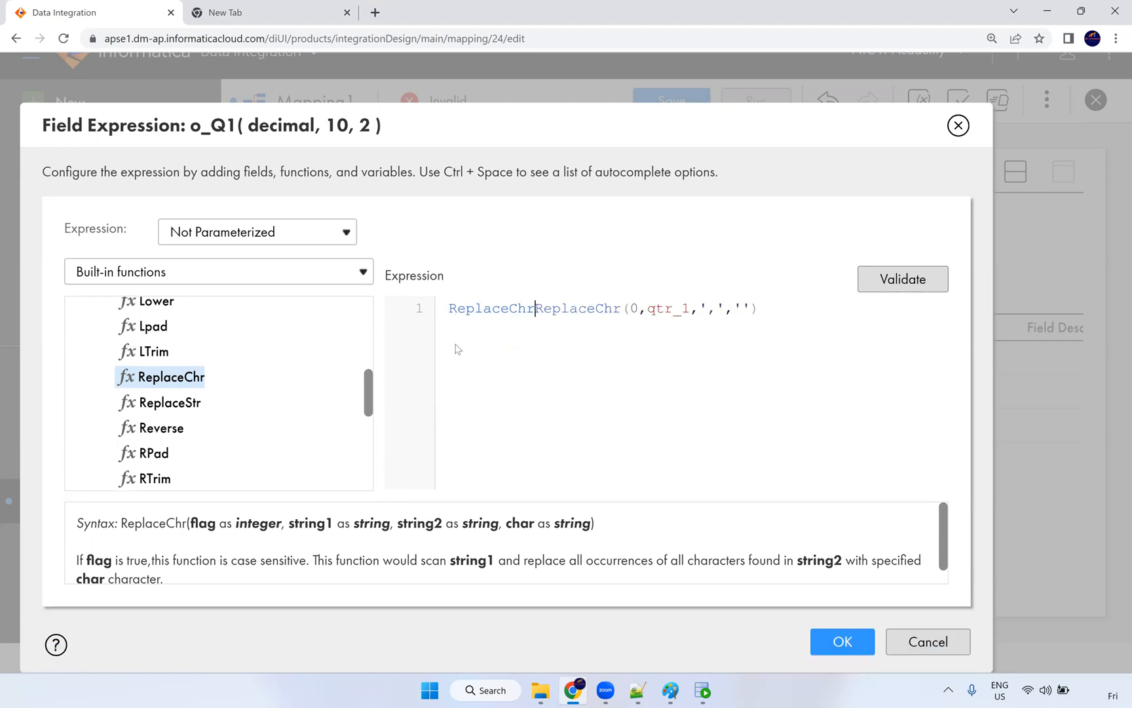
type("(")
left_click(795, 313)
type(",")
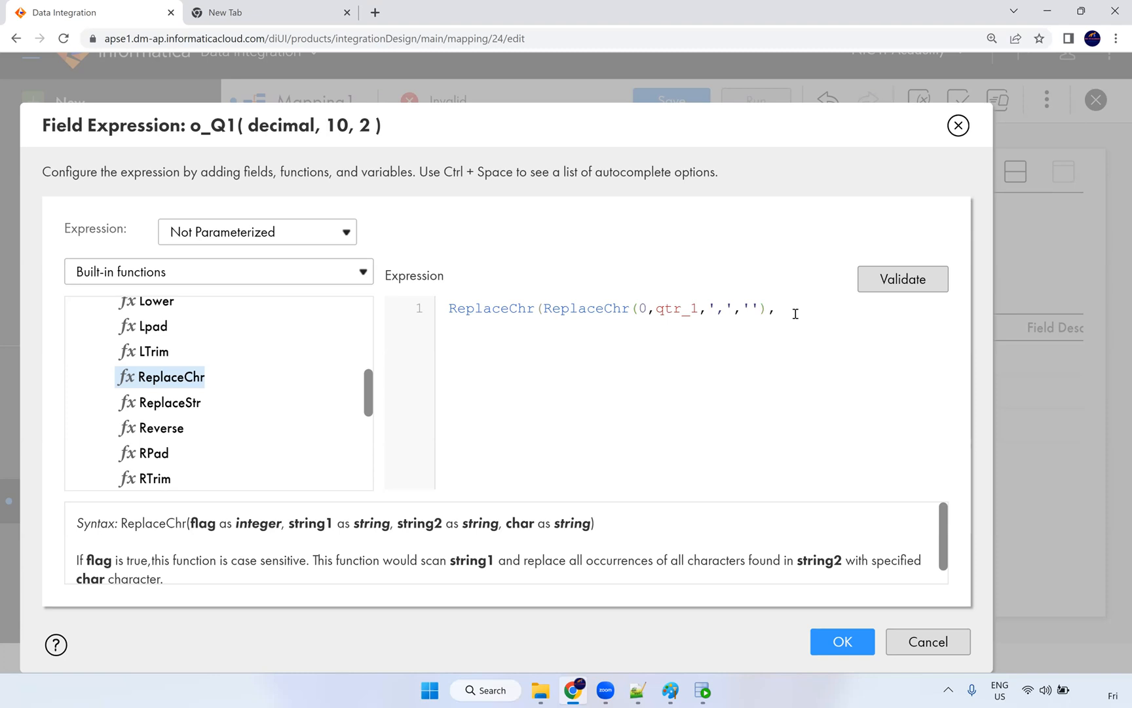
type("'$','")
left_click(541, 308)
type("(0,")
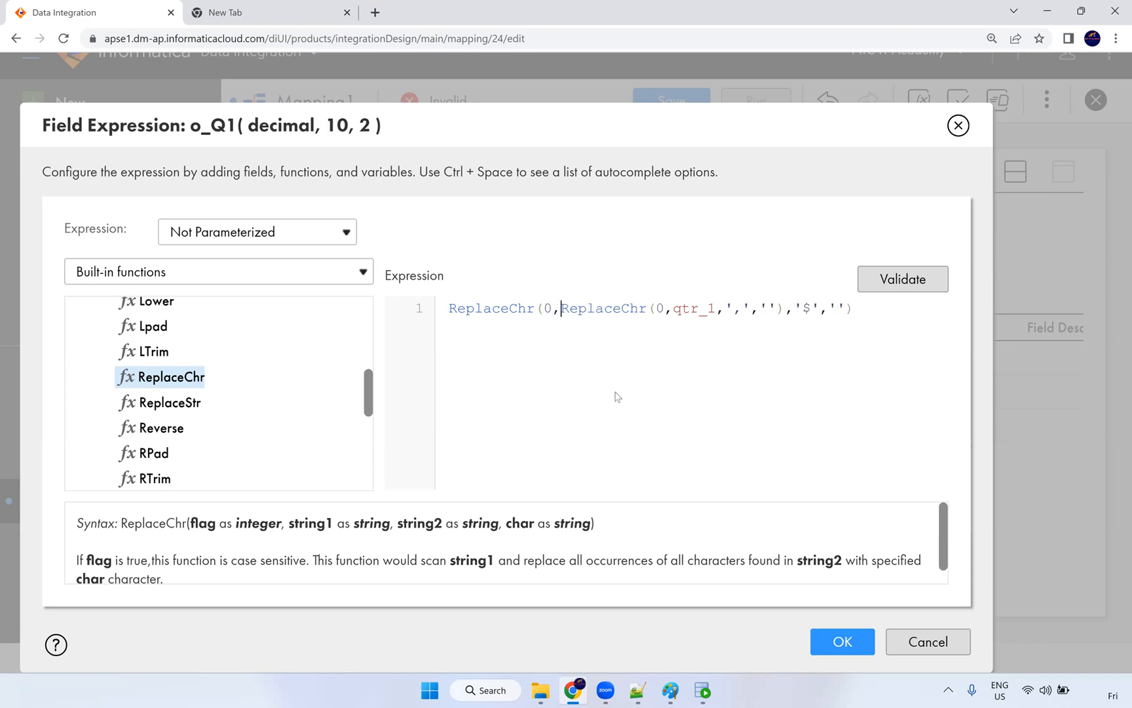
Step: Validate the nested ReplaceChr expression and apply it to o_Q1
left_click(906, 287)
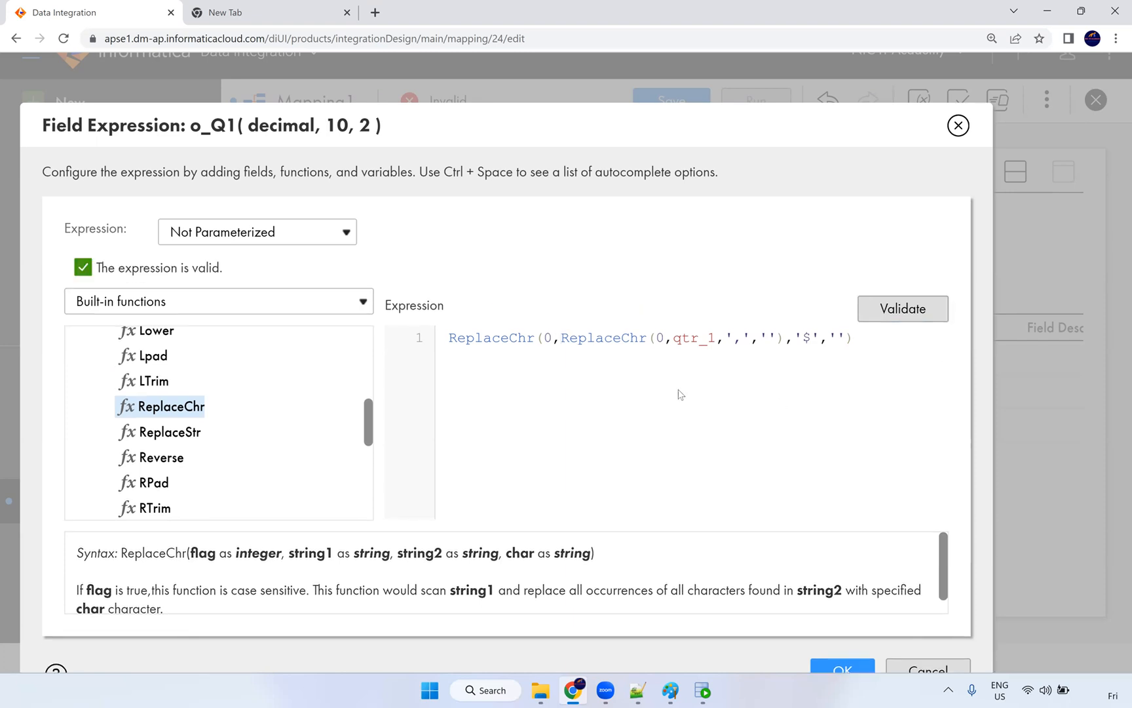
key("ctrl+minus")
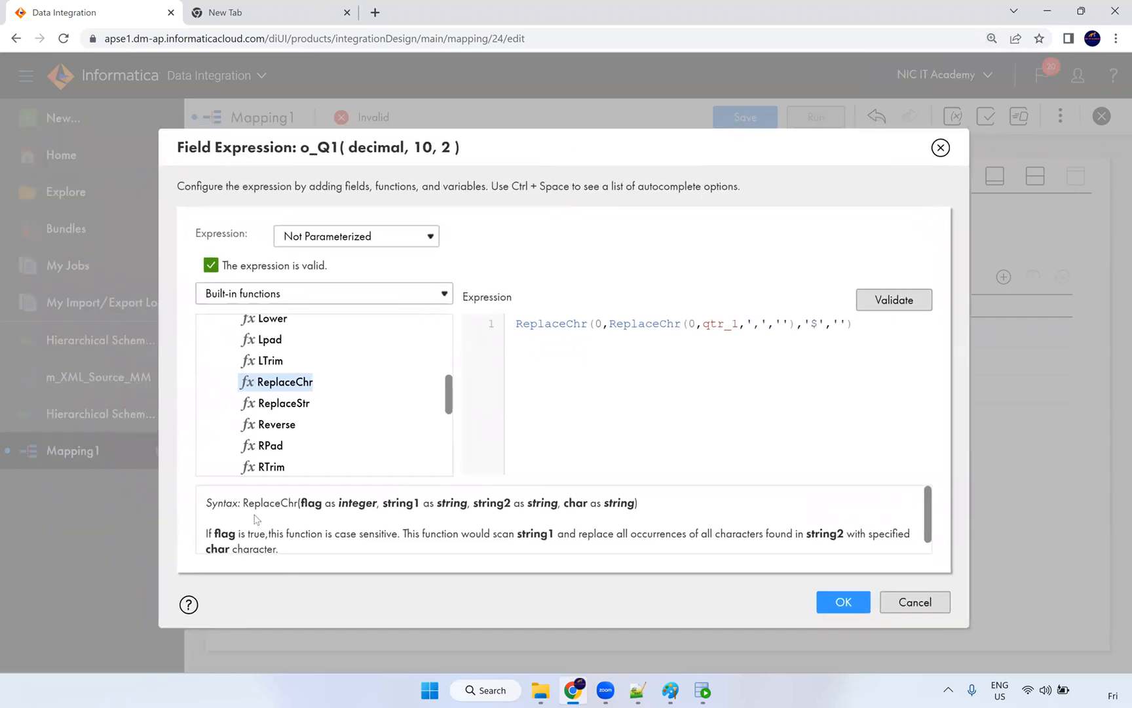
left_click_drag(243, 503, 637, 507)
left_click(636, 340)
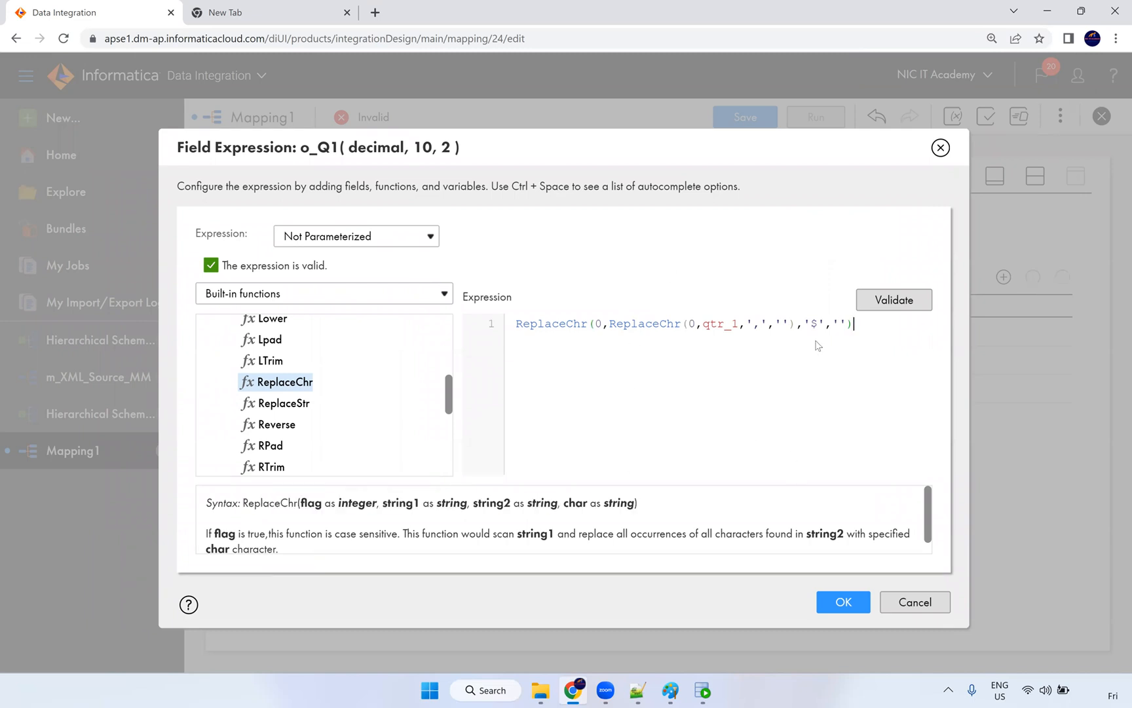
left_click(858, 602)
left_click(844, 602)
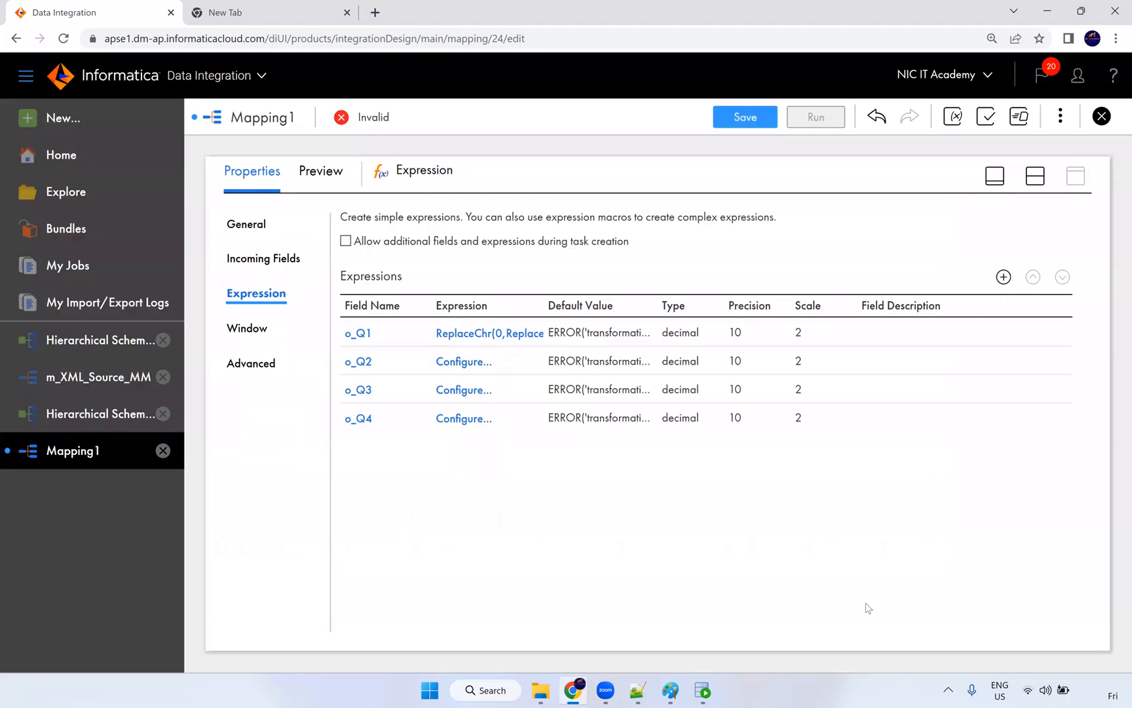
Step: Copy o_Q1's expression into o_Q2, changing qtr_1 to qtr_2
left_click(515, 346)
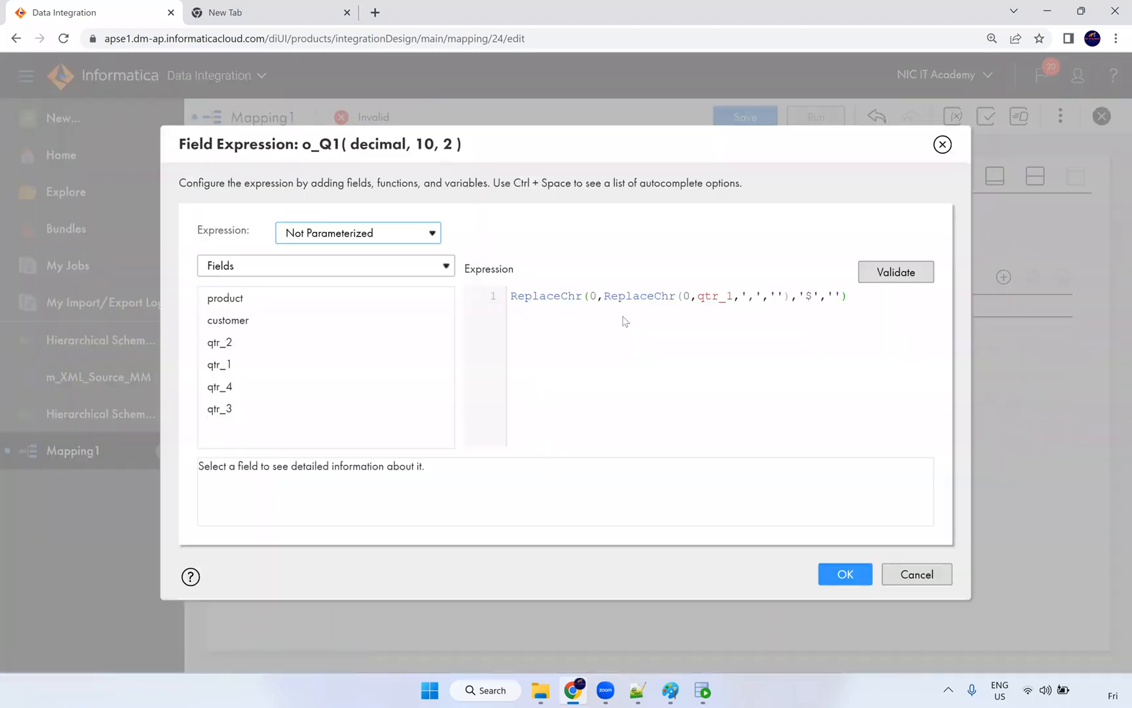
left_click_drag(849, 295, 500, 299)
key("ctrl+c")
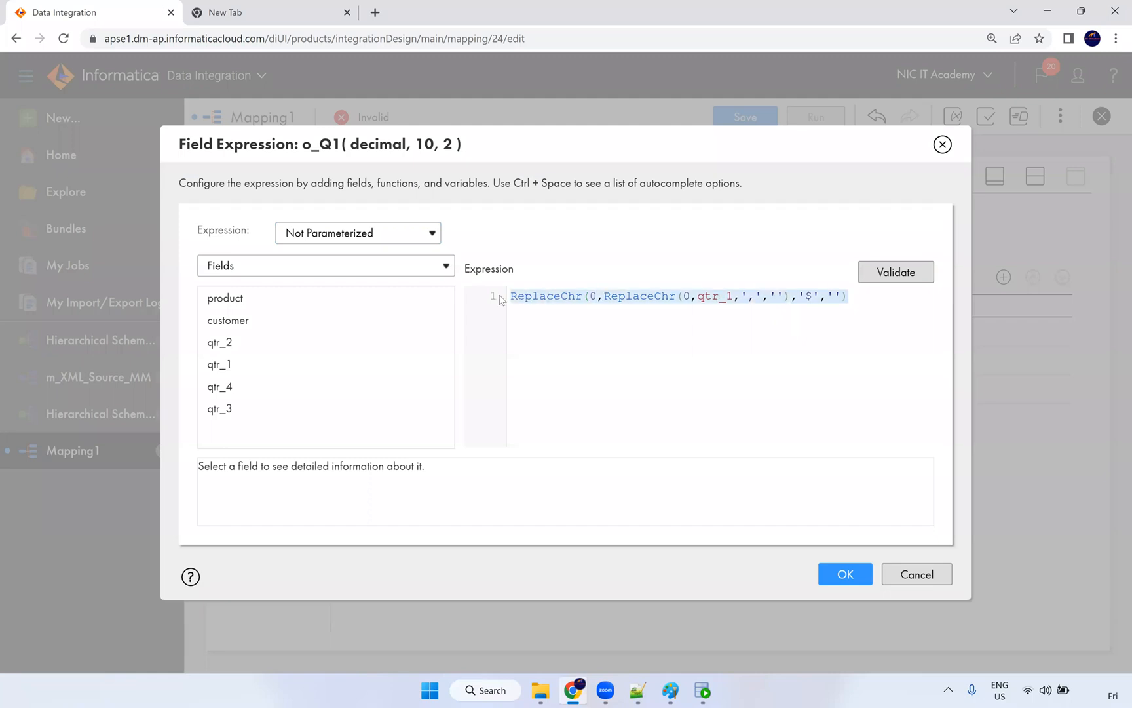
left_click(844, 574)
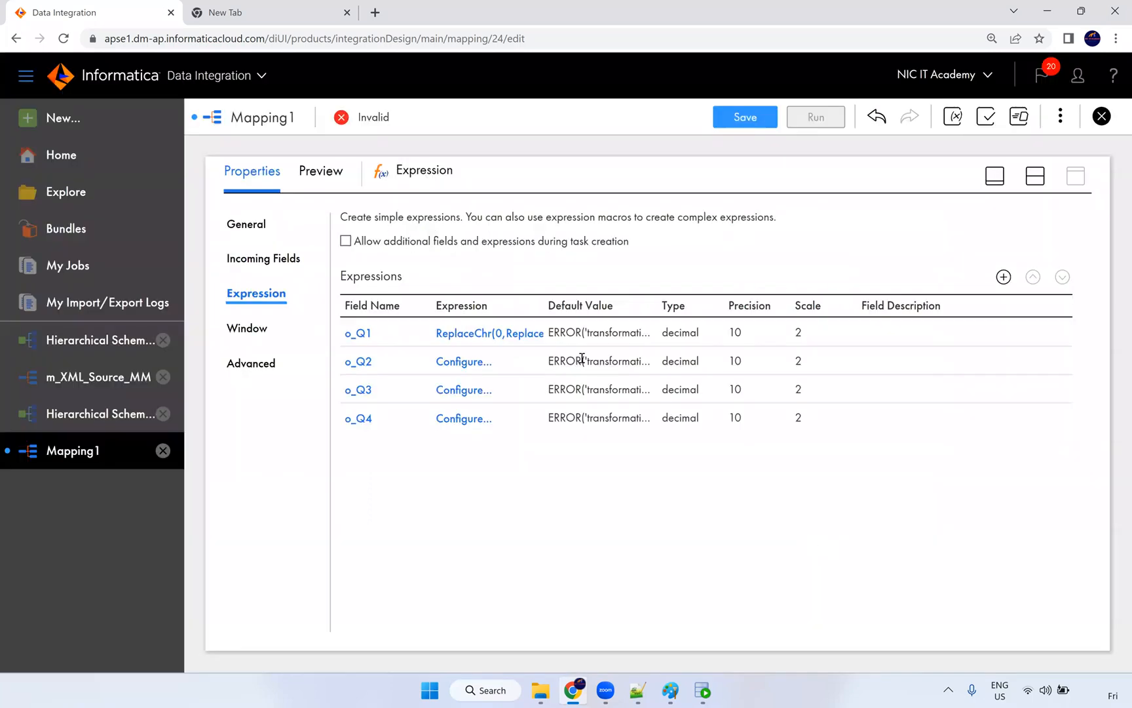
left_click(483, 364)
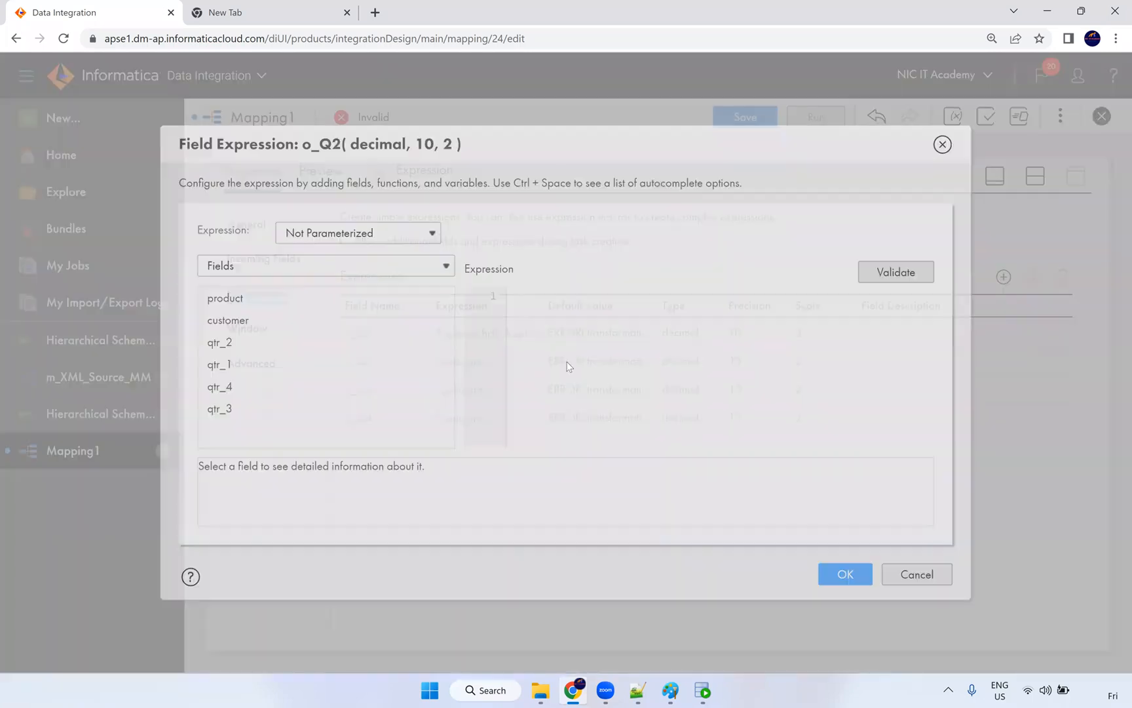
left_click(548, 292)
key("ctrl+v")
left_click(734, 295)
key("BackSpace")
type("2")
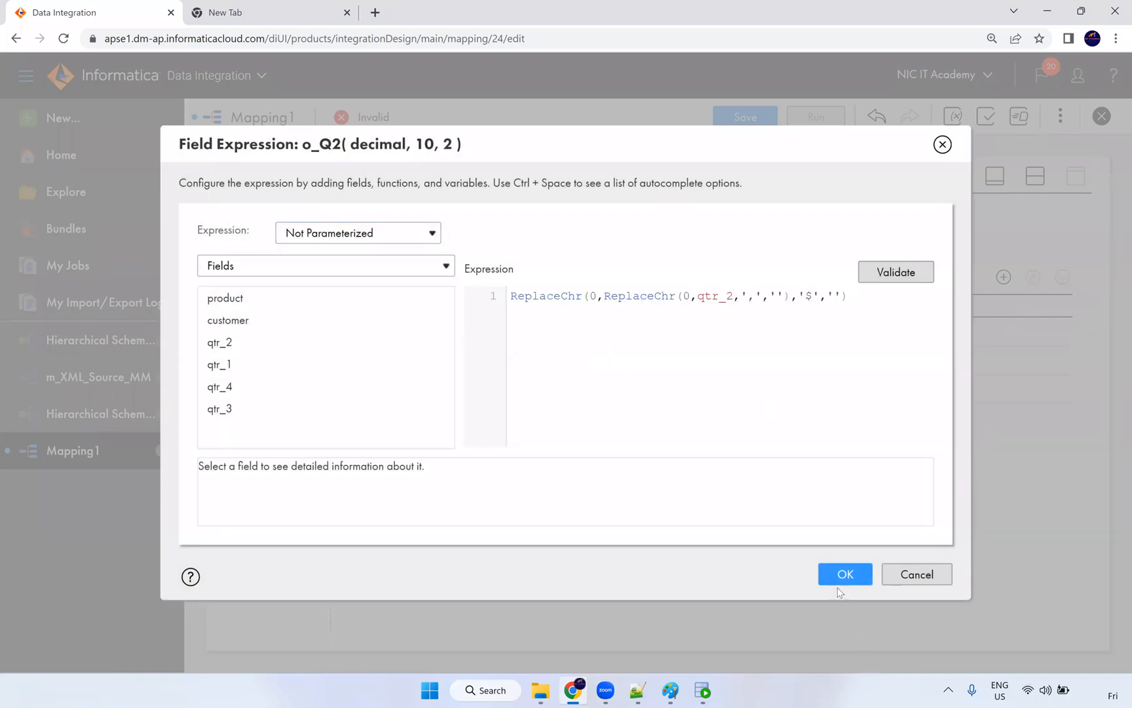
left_click(842, 576)
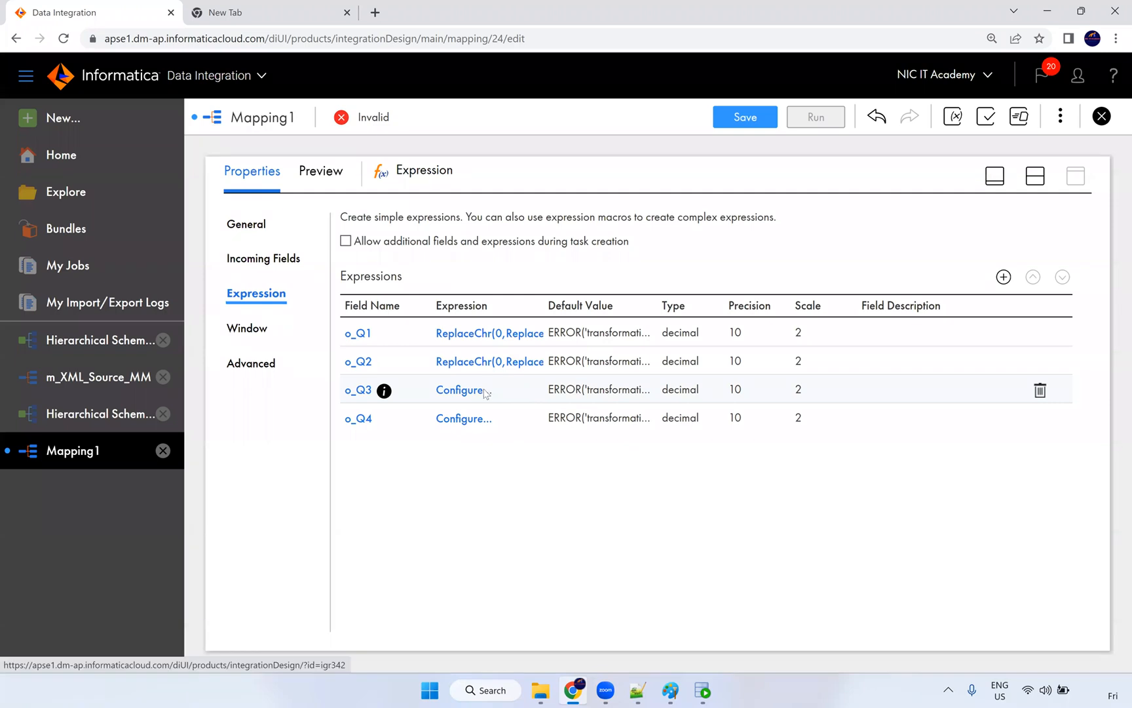
Step: Paste the expression into o_Q3 using qtr_3
left_click(486, 392)
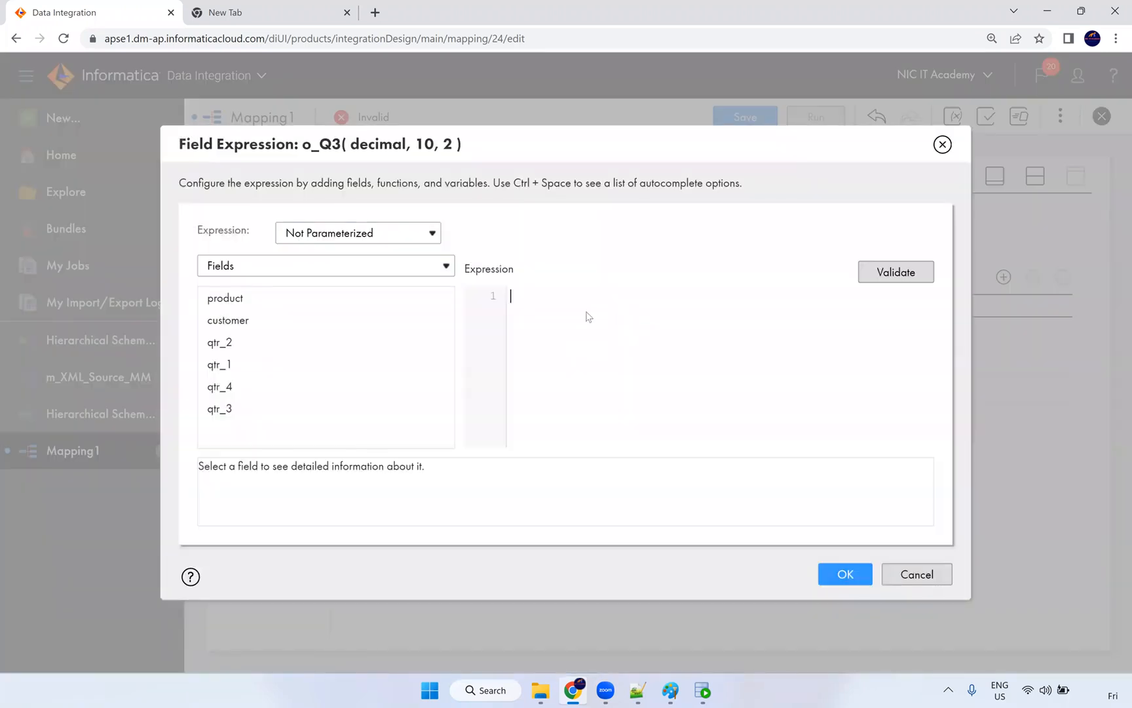
key("ctrl+v")
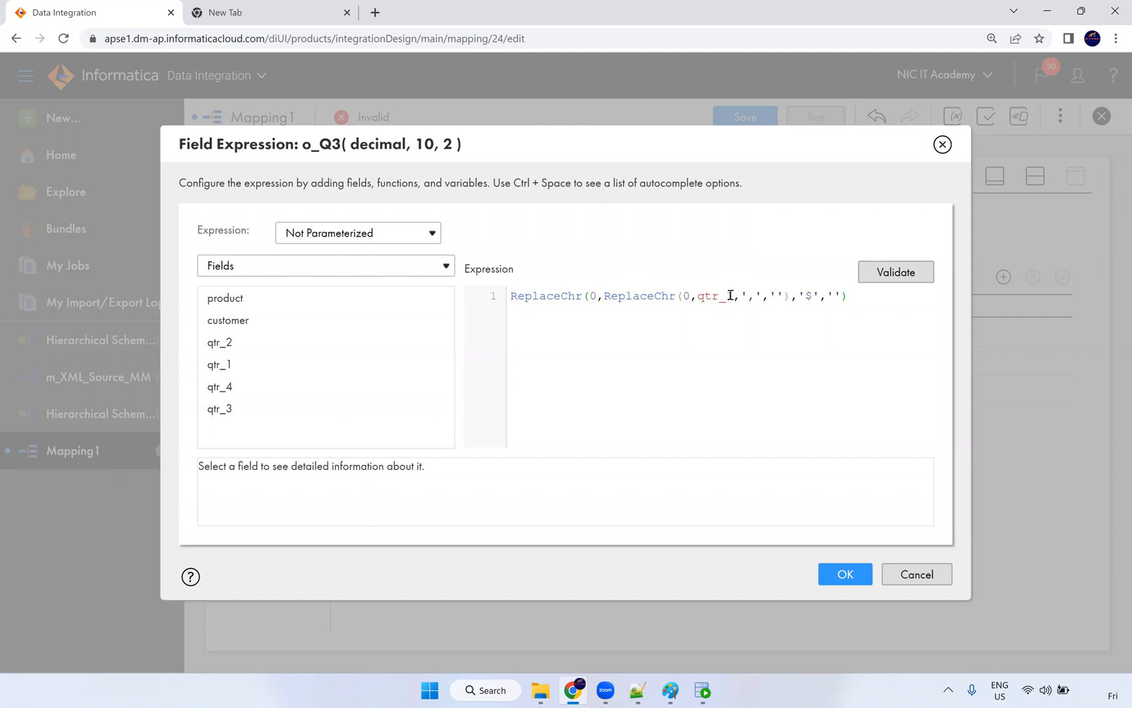
key("BackSpace")
type("3")
left_click(845, 573)
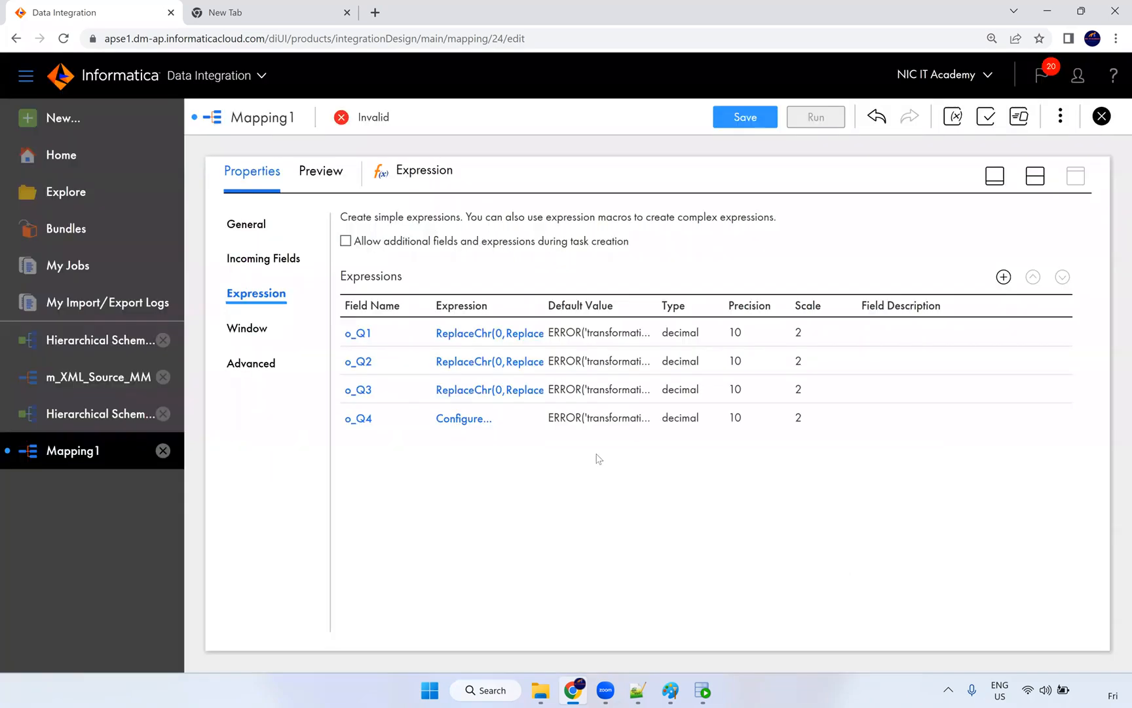
Step: Paste the expression into o_Q4 using qtr_4
left_click(450, 418)
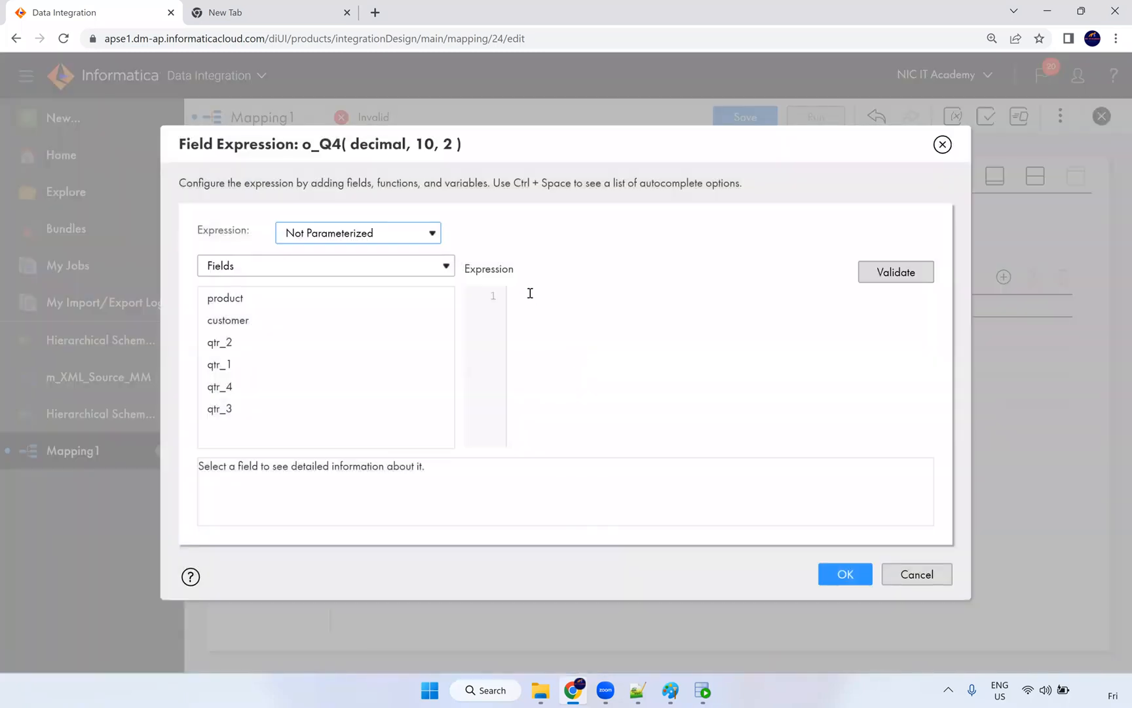
left_click(530, 293)
key("ctrl+v")
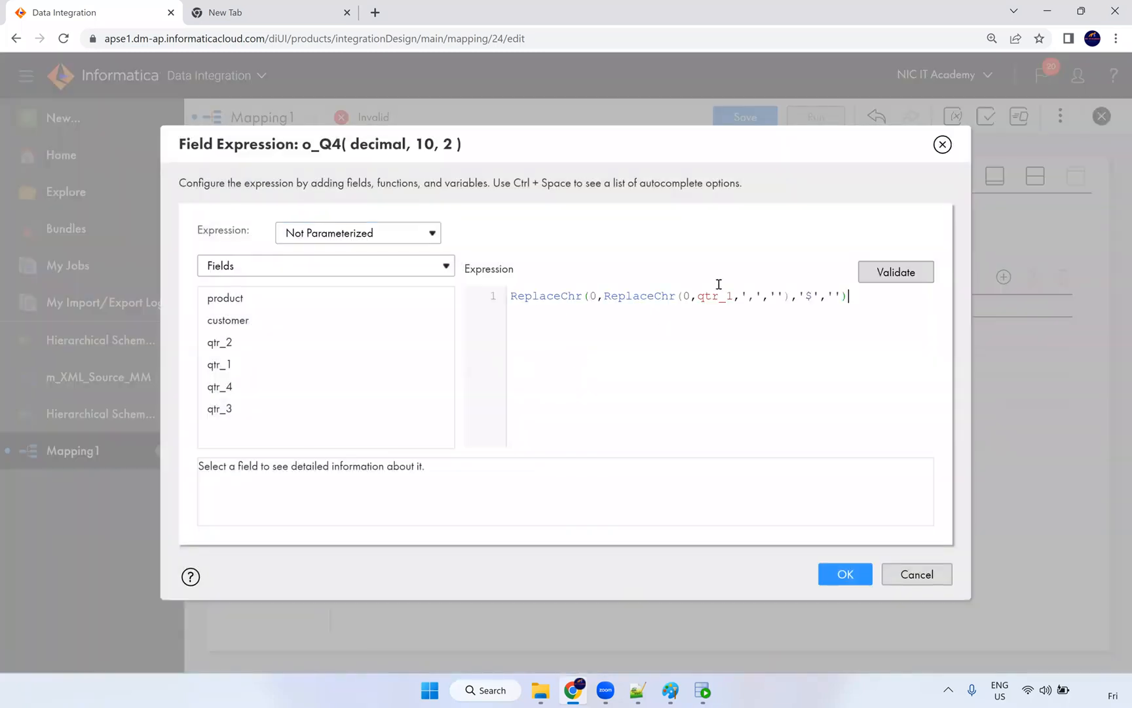
left_click(737, 295)
key("BackSpace")
type("4")
left_click(826, 573)
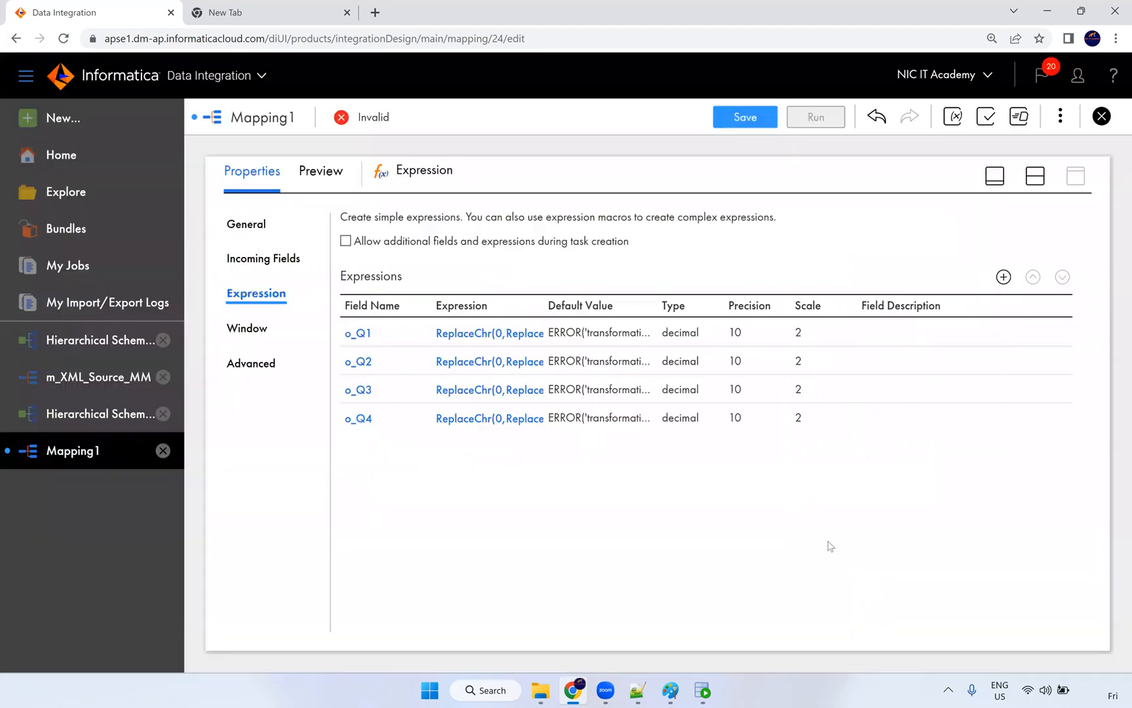
Step: Save the mapping as m_JSON_Product and link the Expression output to the Target
left_click(748, 124)
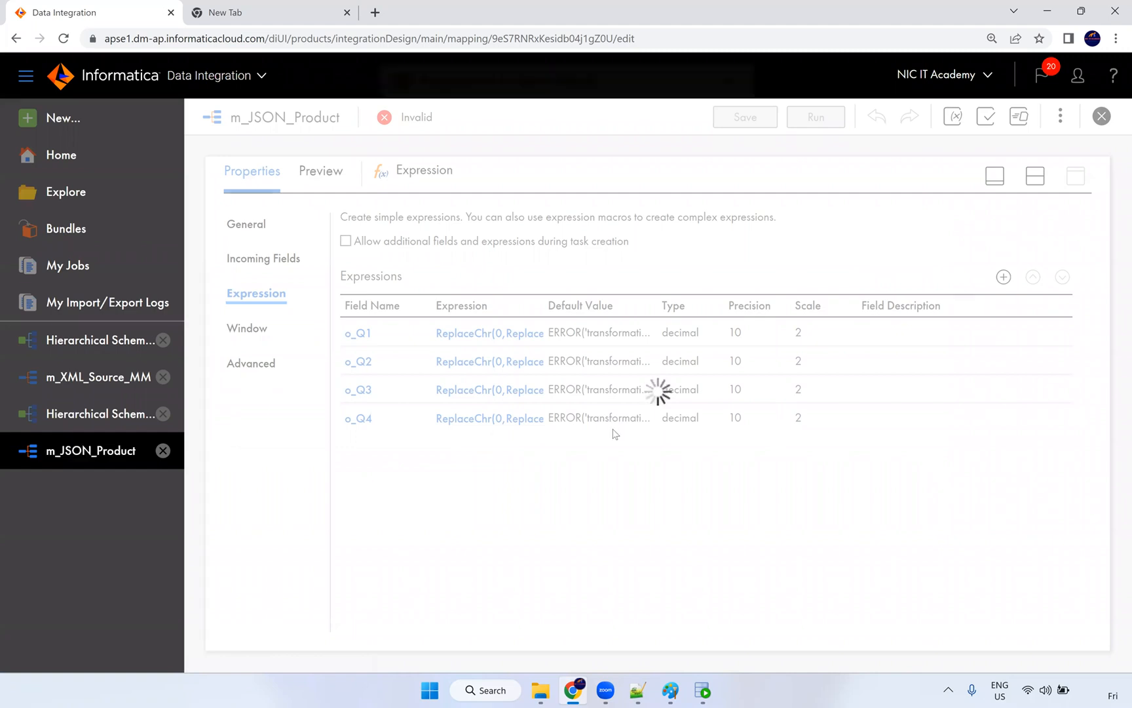
left_click(1041, 175)
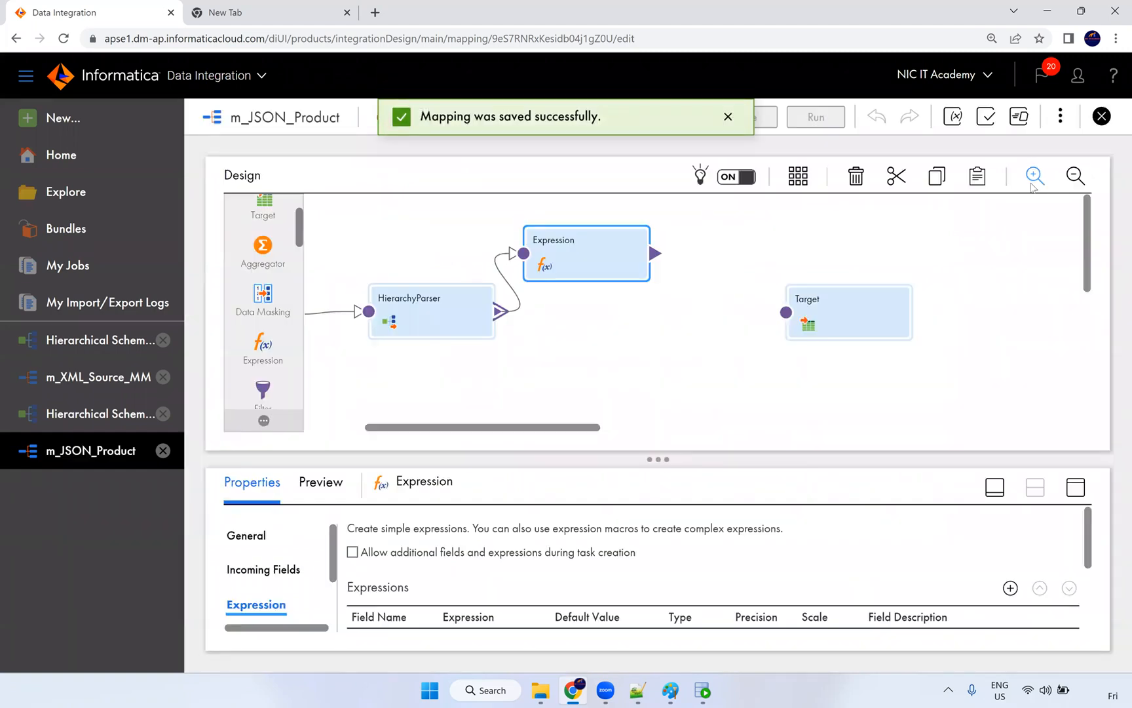
left_click_drag(656, 254, 785, 313)
Step: Set the Target's connection to Oracle_Tgt
left_click(821, 321)
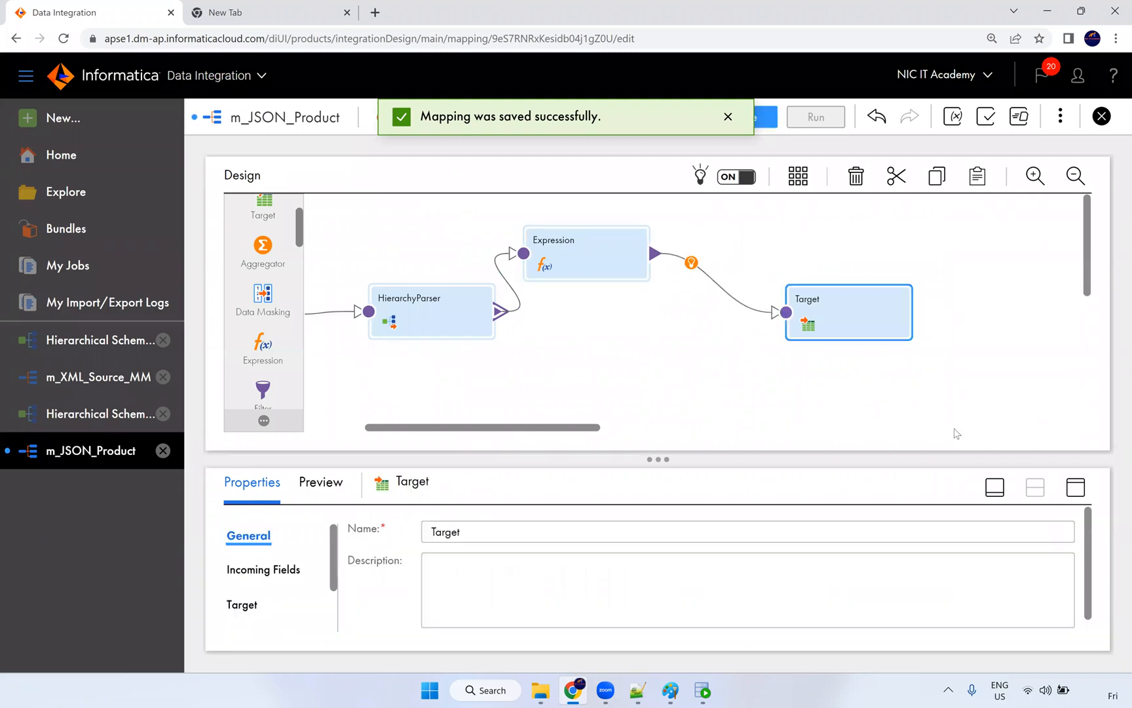
left_click(1071, 490)
left_click(262, 294)
left_click(480, 270)
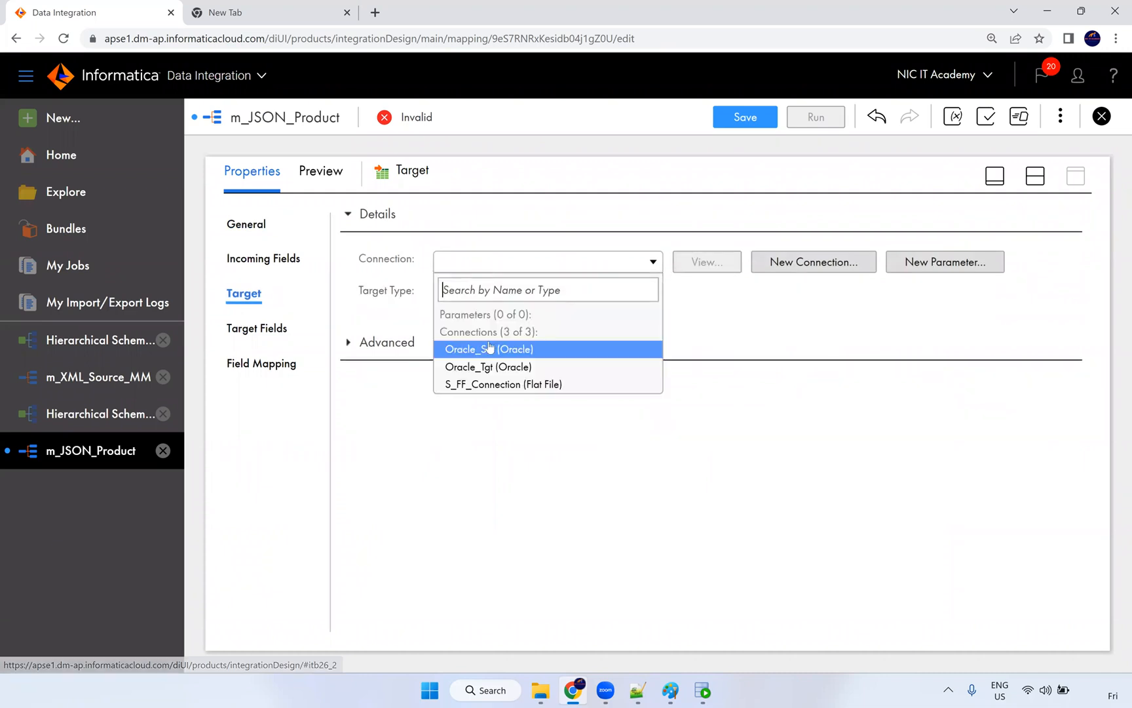
left_click(488, 366)
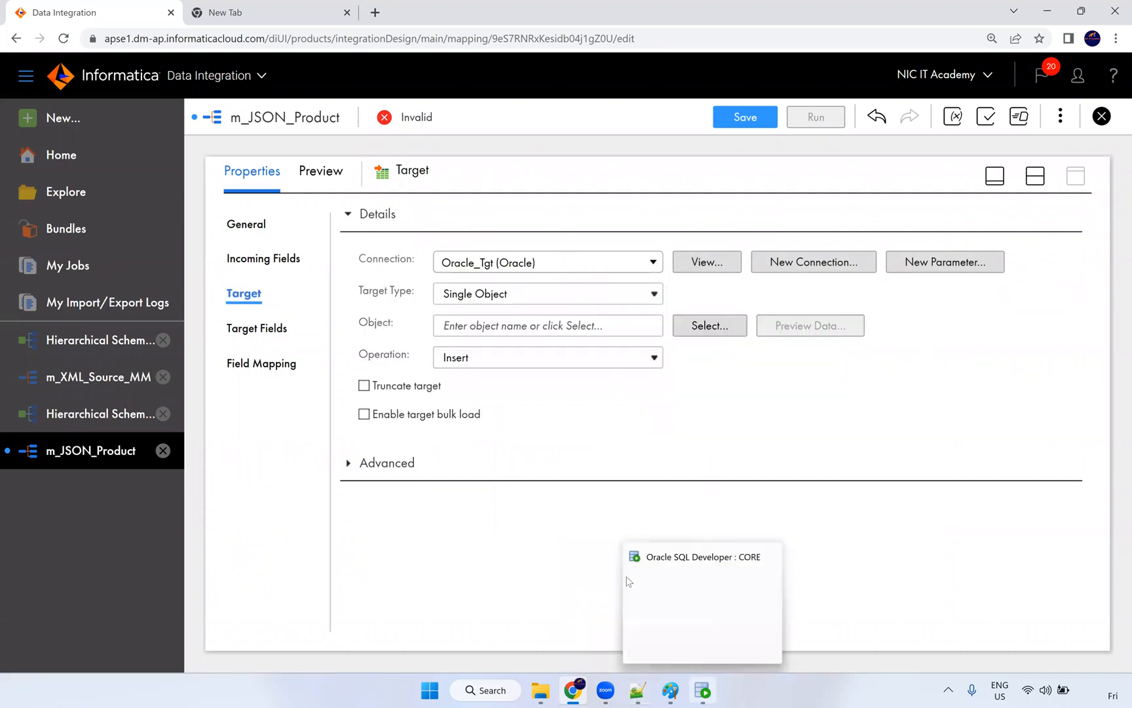
Step: Copy the t_product_json table name from SQL Developer
left_click(636, 691)
double_click(349, 207)
key("ctrl+c")
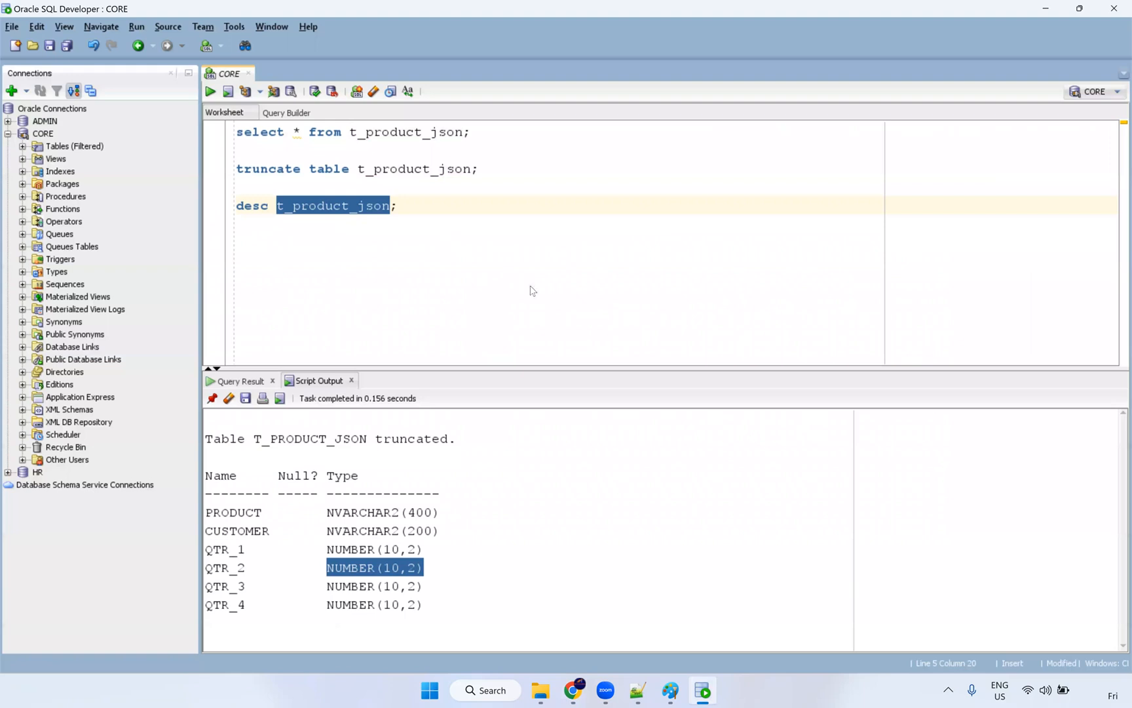
key("alt+Tab")
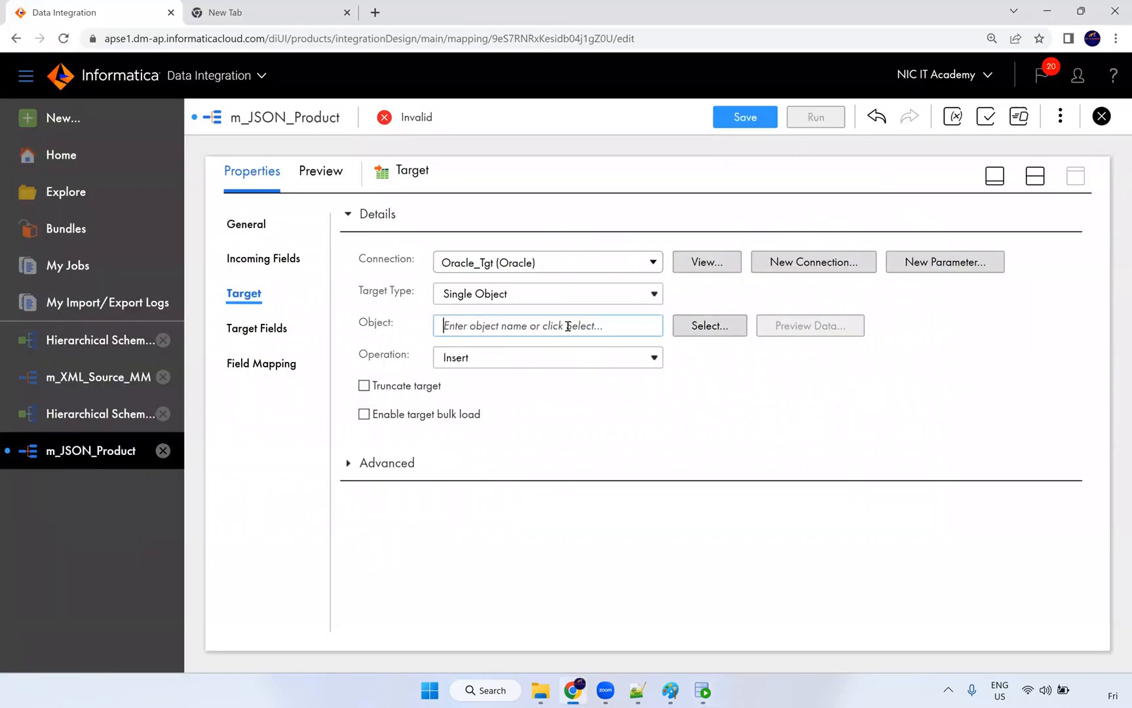
Step: Choose T_PRODUCT_JSON as the target object, enable Truncate target, and show Field Mapping
left_click(710, 325)
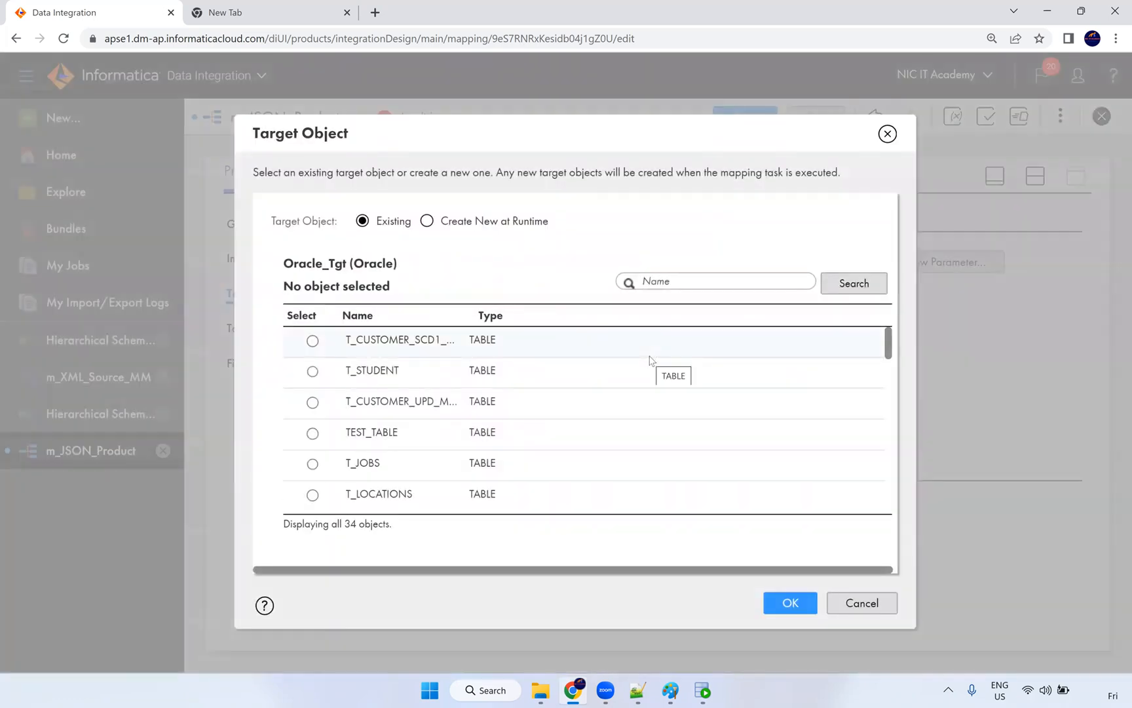
key("ctrl+v")
key("Return")
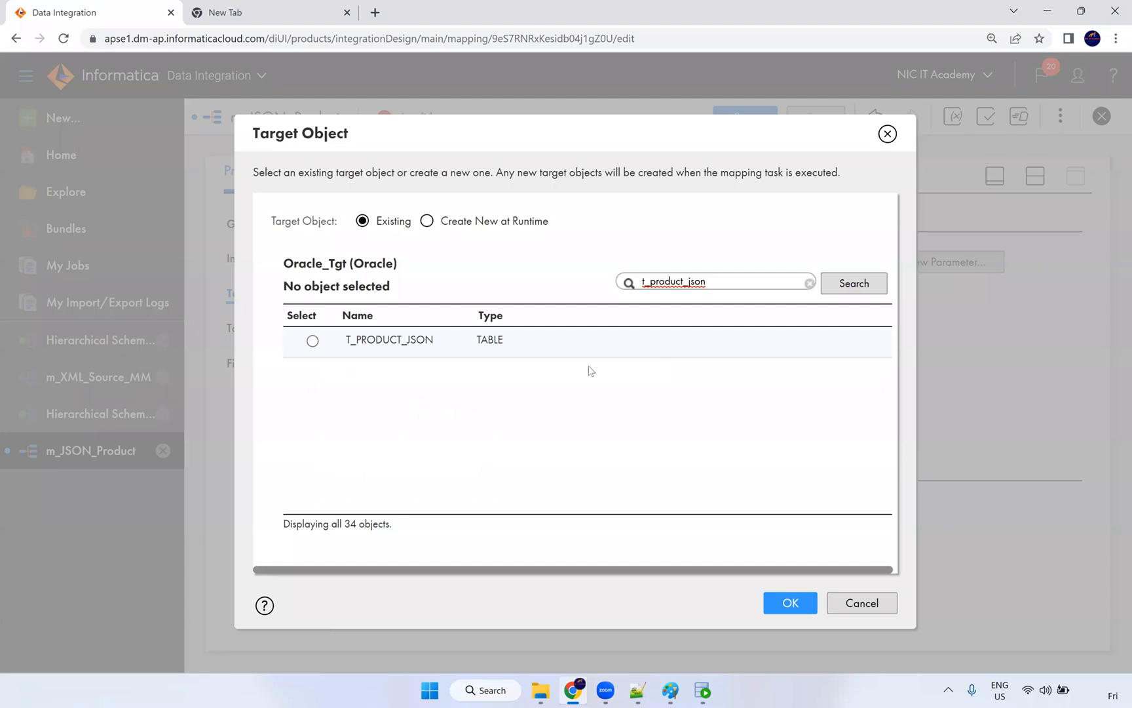
left_click(506, 341)
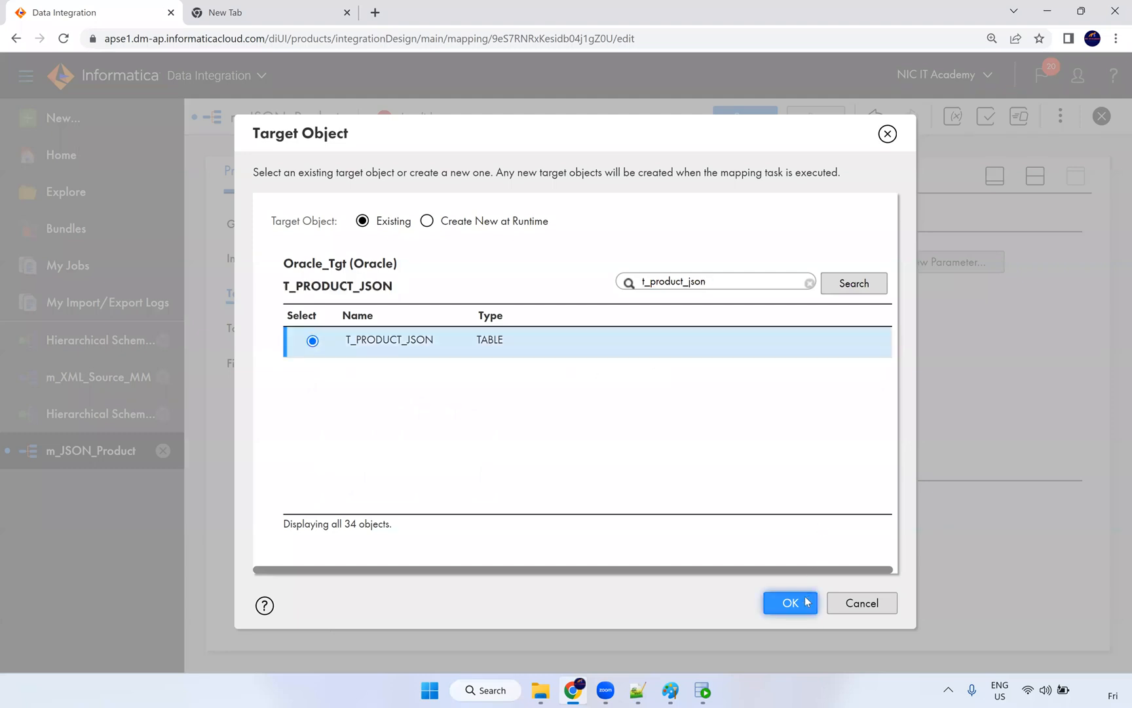
left_click(807, 599)
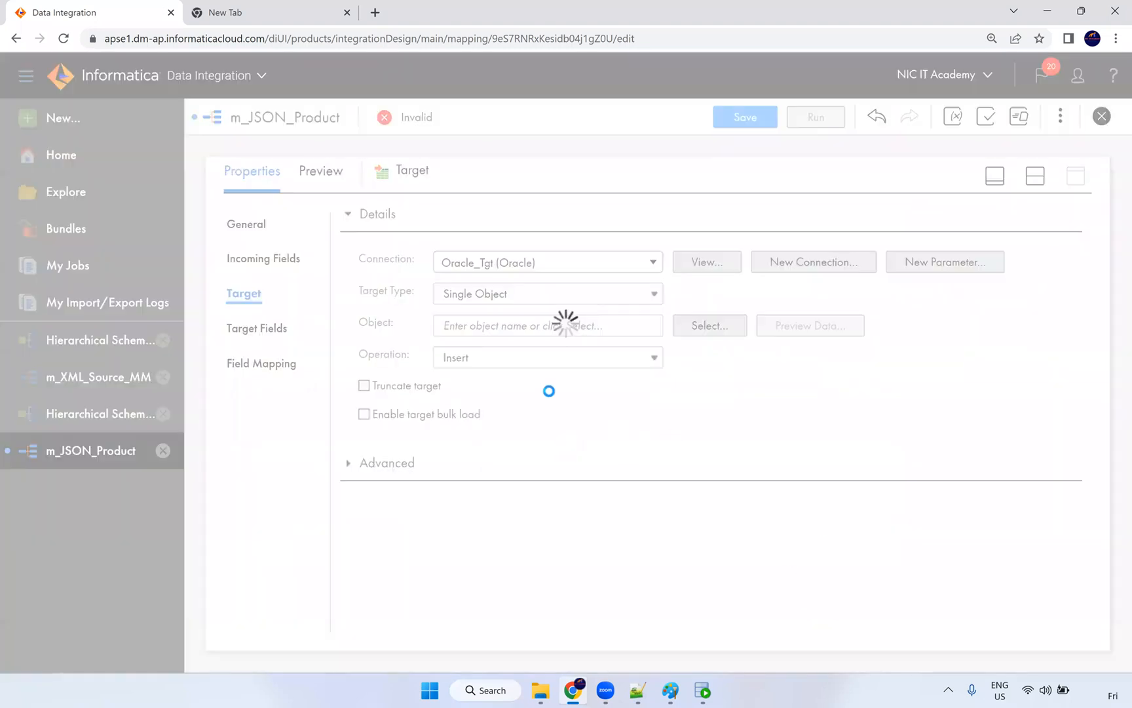
left_click(432, 389)
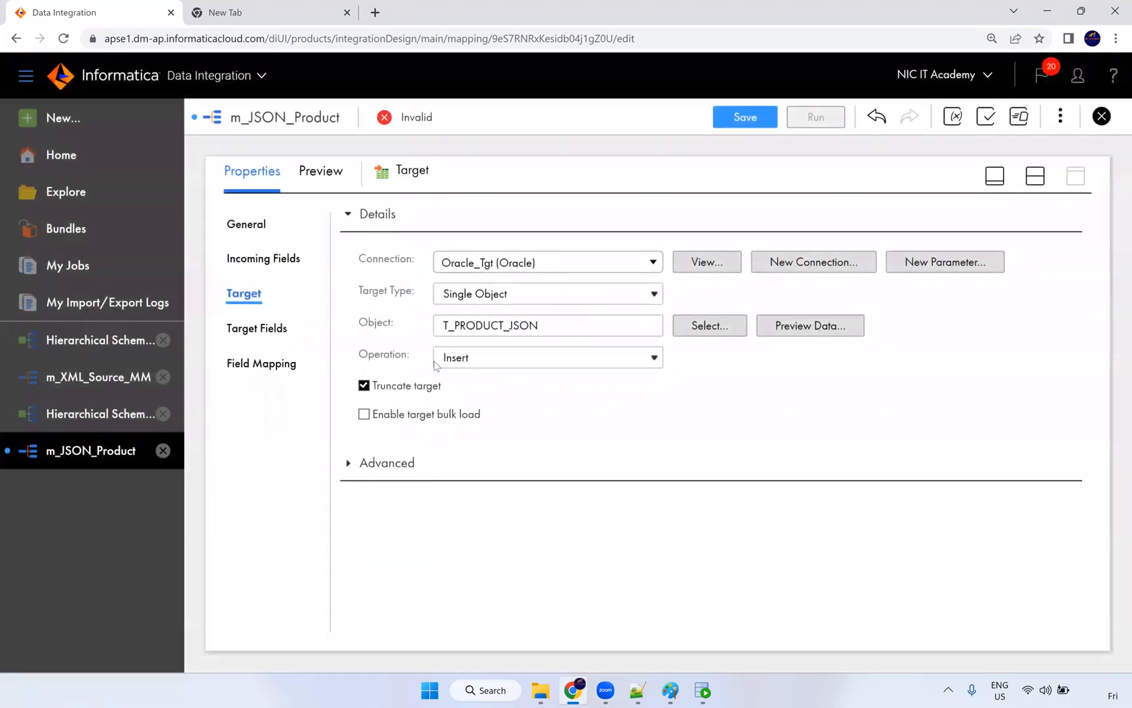
left_click(276, 361)
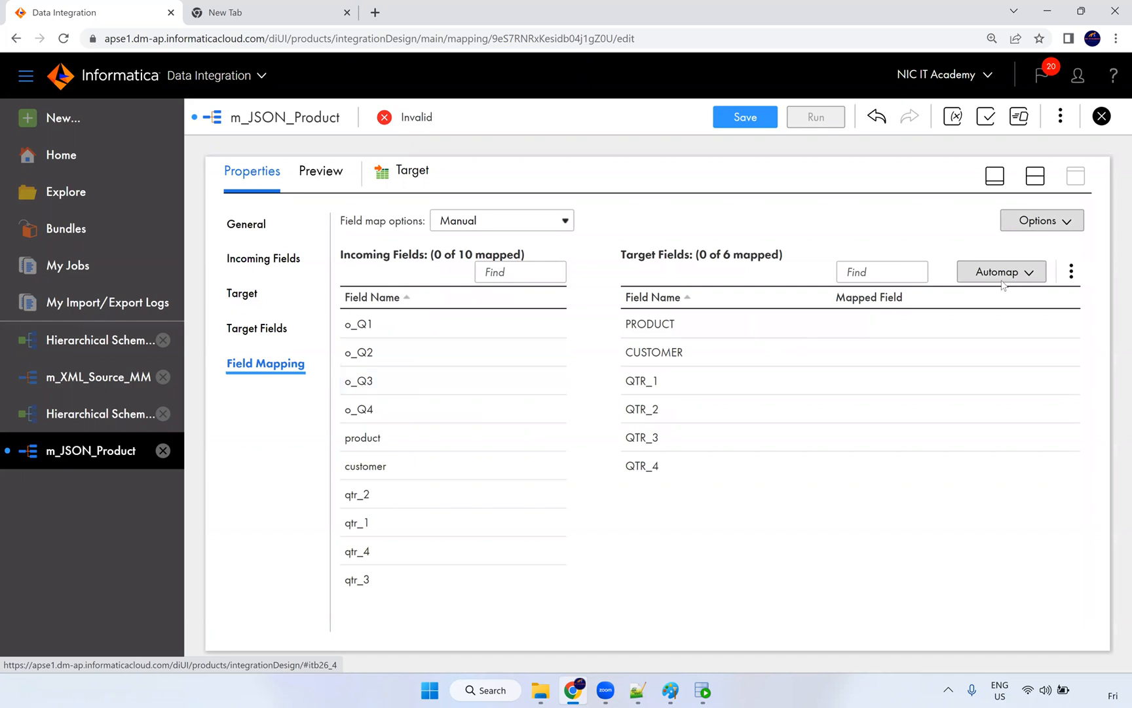
Step: Auto-map the six target fields, inspect the QTR_1 mapping, then clear all field mappings
left_click(1001, 281)
left_click(943, 331)
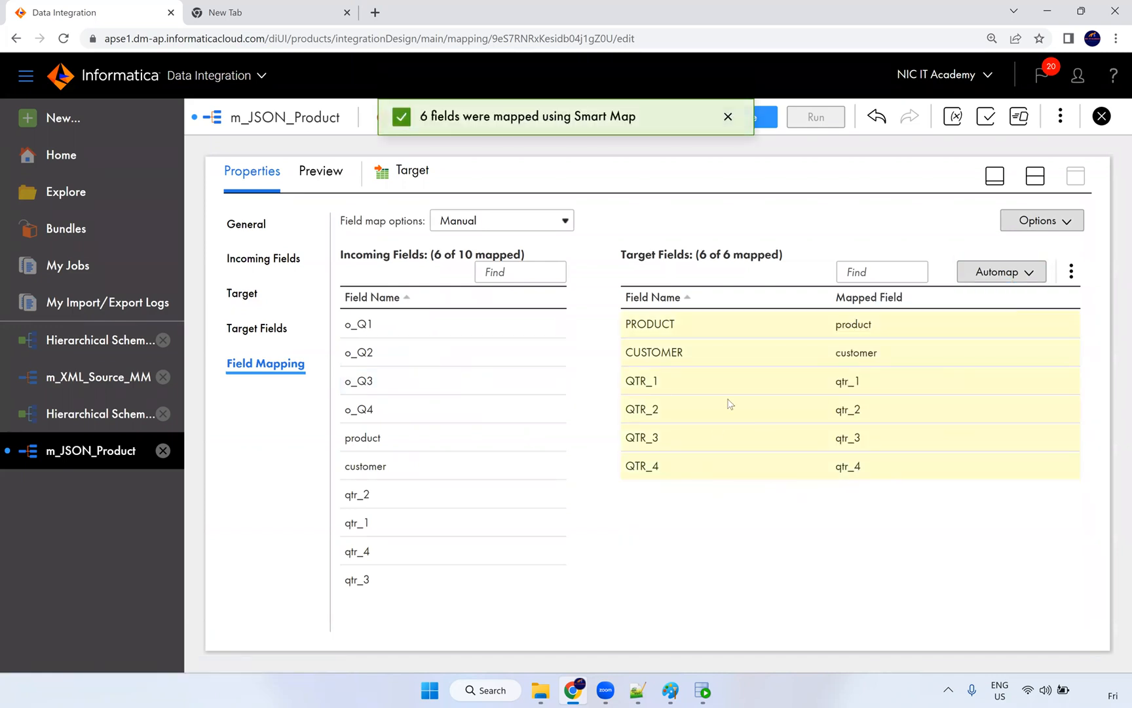
left_click_drag(872, 392, 835, 391)
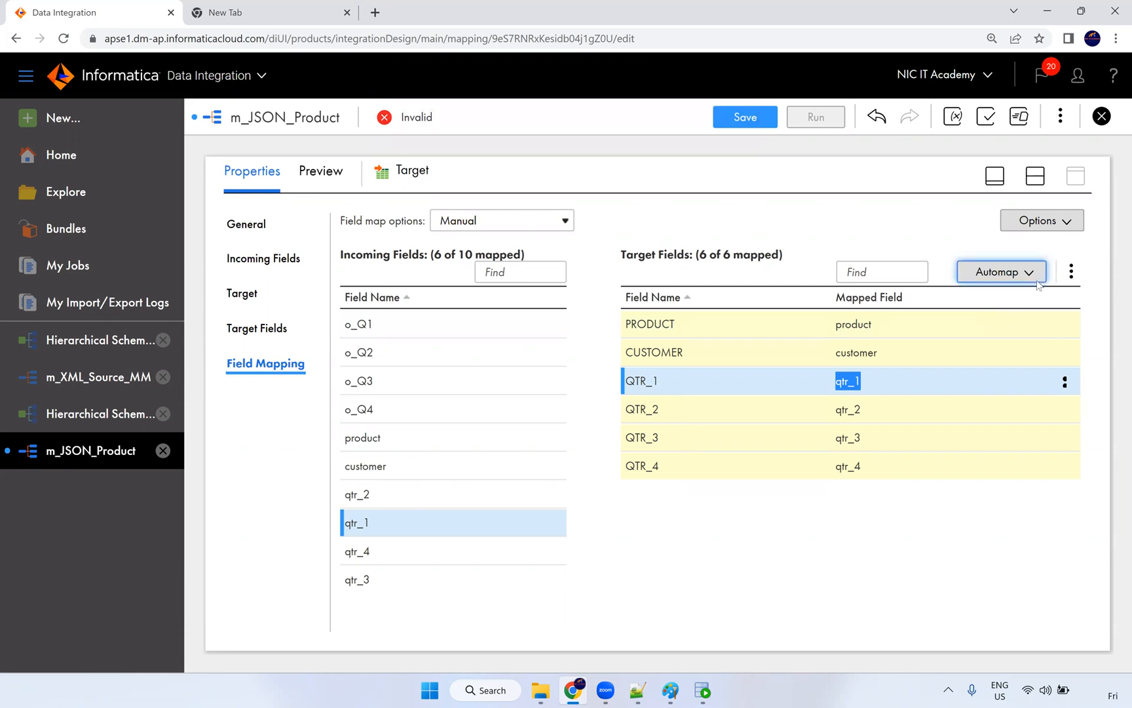
left_click(1071, 273)
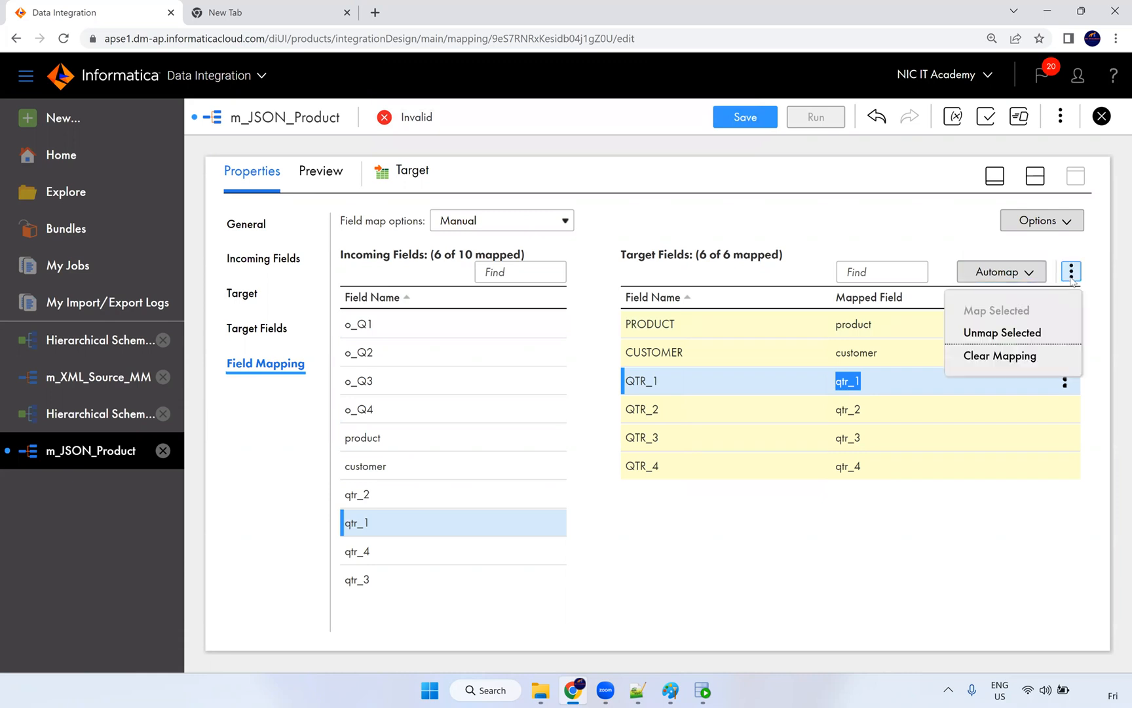
left_click(1026, 357)
Step: Map product, customer and o_Q1–o_Q4 to PRODUCT, CUSTOMER and QTR_1–QTR_4
left_click(1005, 279)
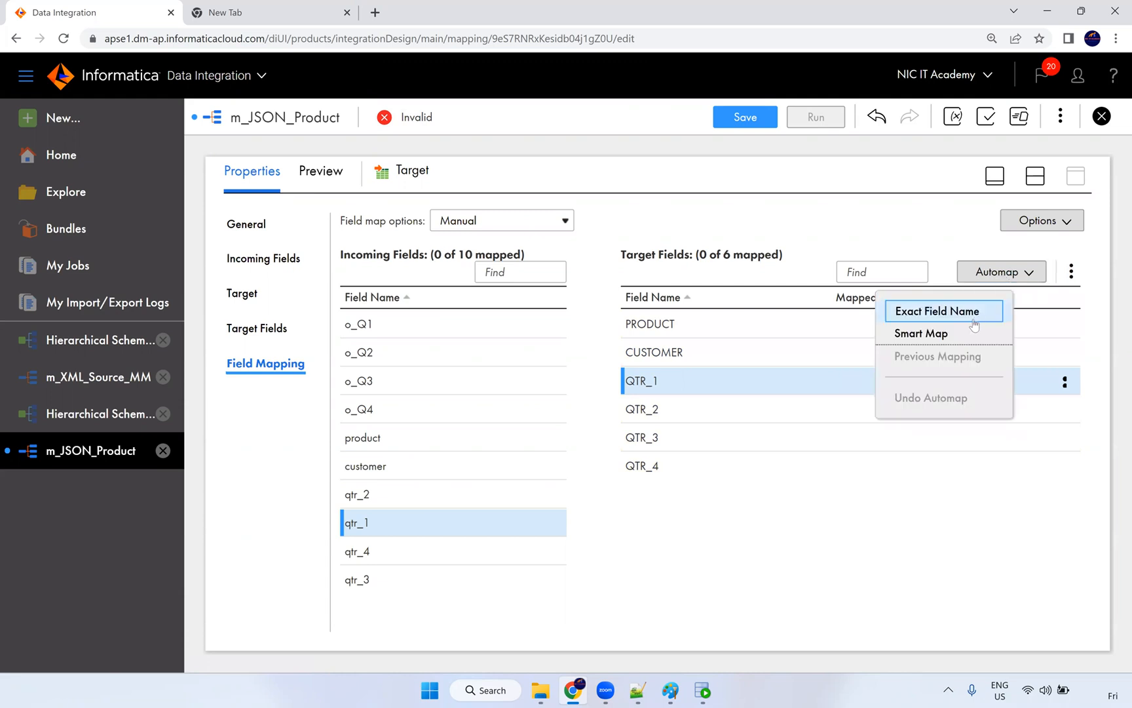
left_click(378, 447)
left_click_drag(574, 418, 645, 324)
left_click_drag(372, 465, 659, 354)
left_click_drag(372, 325, 685, 383)
left_click_drag(463, 367, 655, 408)
left_click_drag(408, 383, 701, 437)
left_click_drag(479, 412, 655, 467)
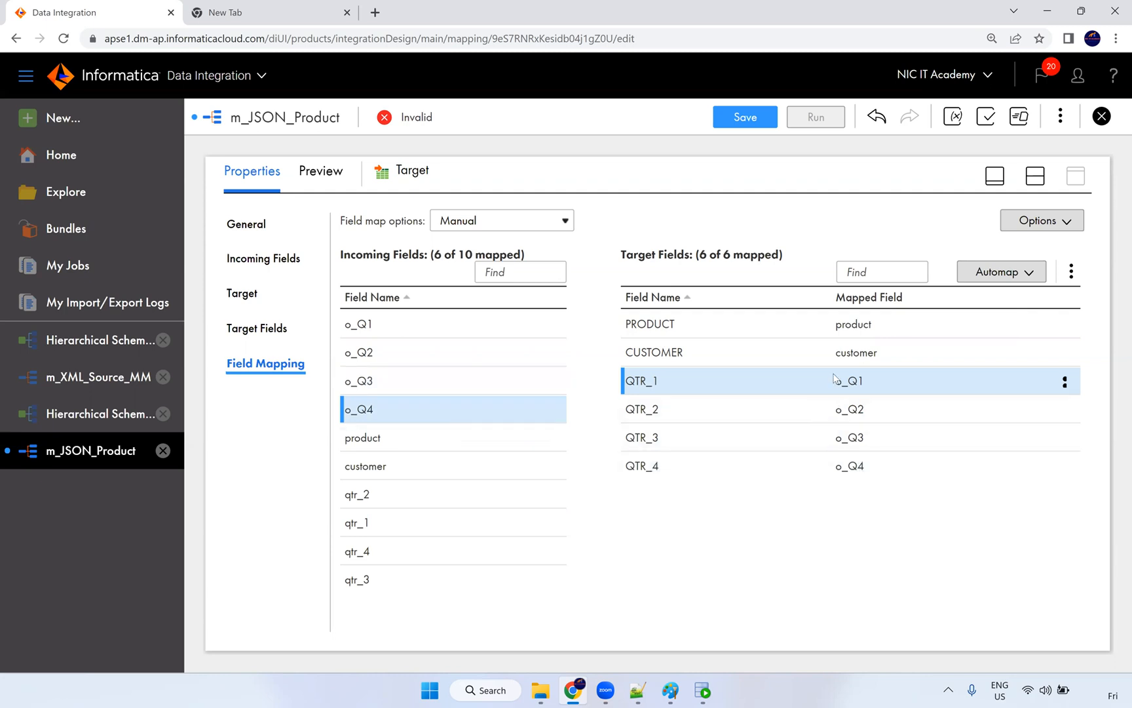
Step: Save m_JSON_Product and arrange its nodes in a single row in split view
left_click(752, 123)
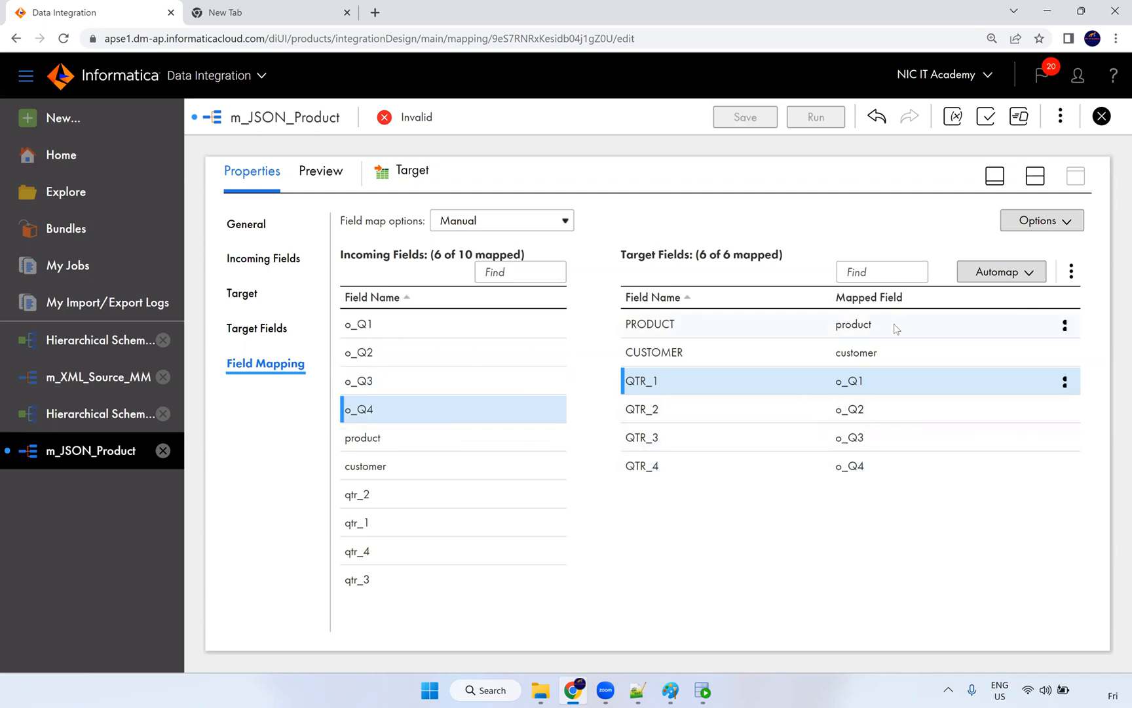
mouse_move(882, 332)
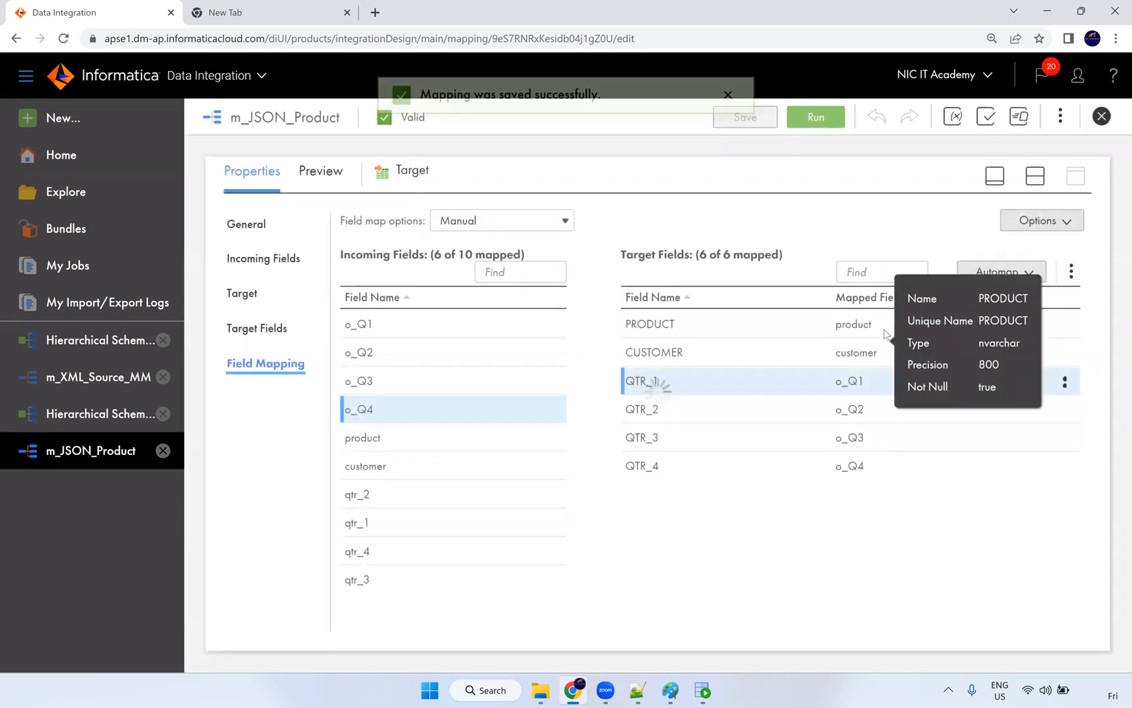
left_click(1036, 176)
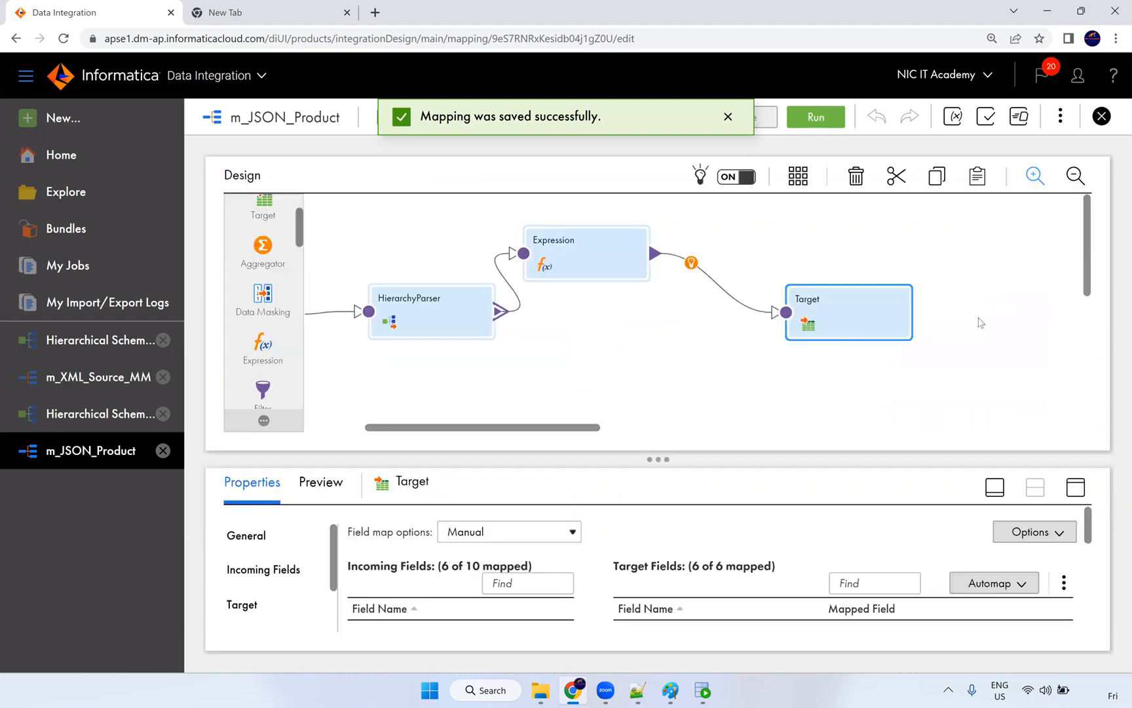
left_click_drag(490, 427, 430, 427)
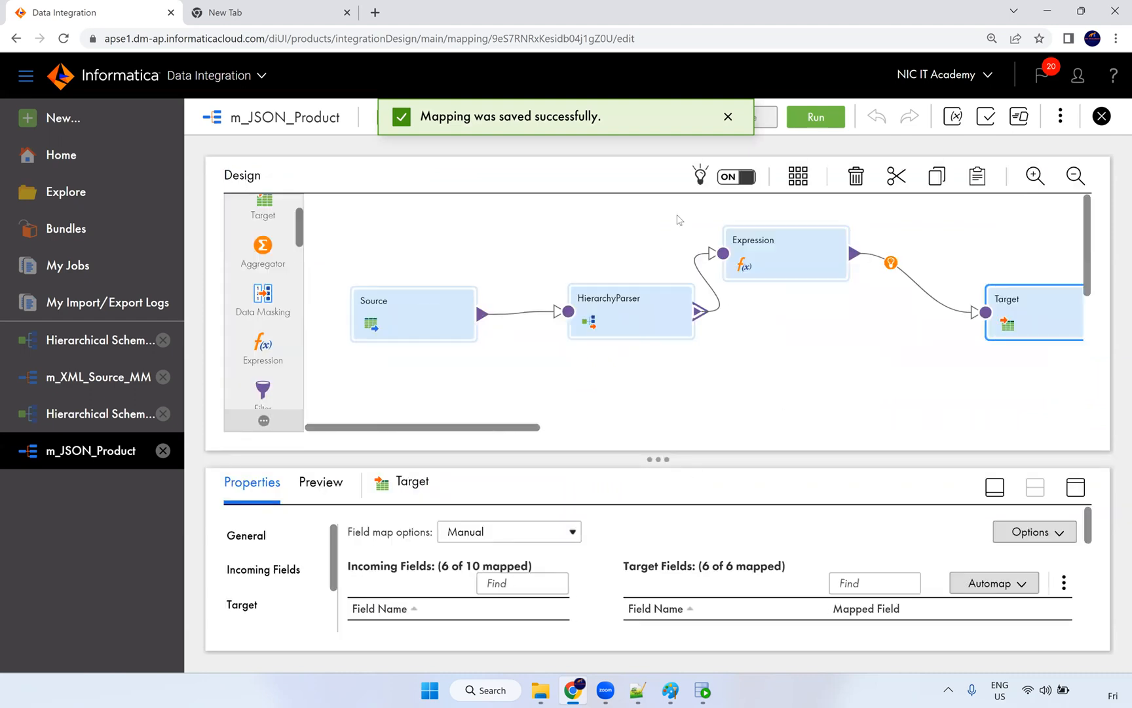
left_click(798, 177)
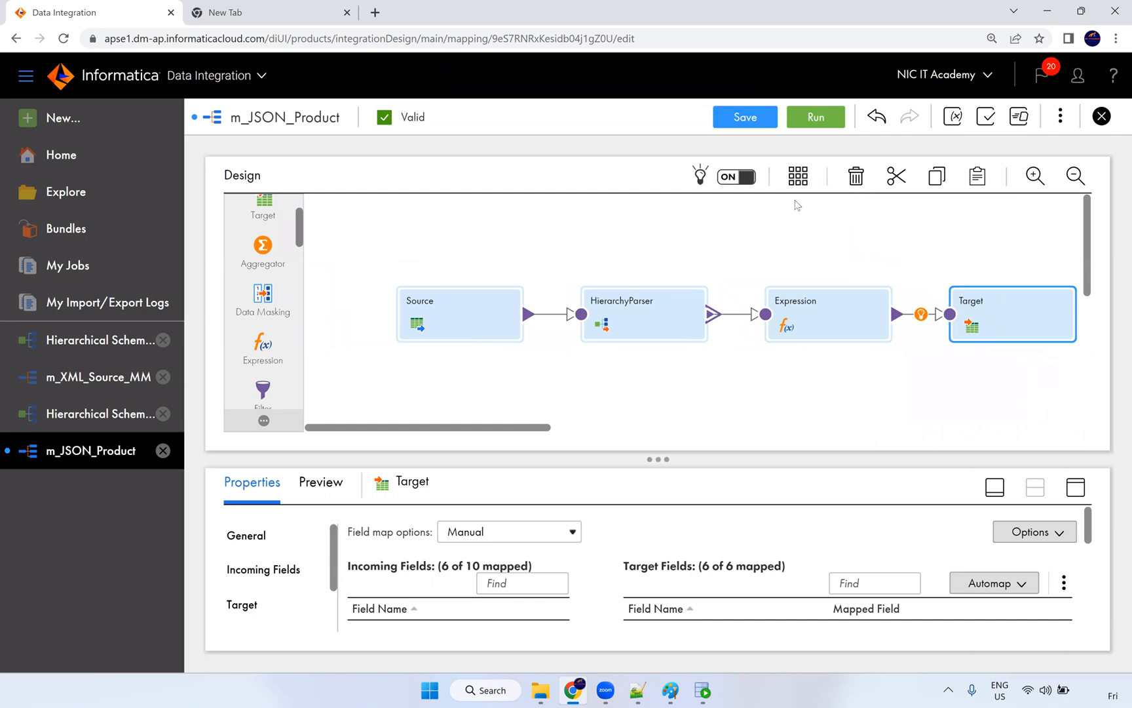
Step: Confirm in SQL Developer that t_product_json is empty, then return to the Informatica mapping
left_click(699, 692)
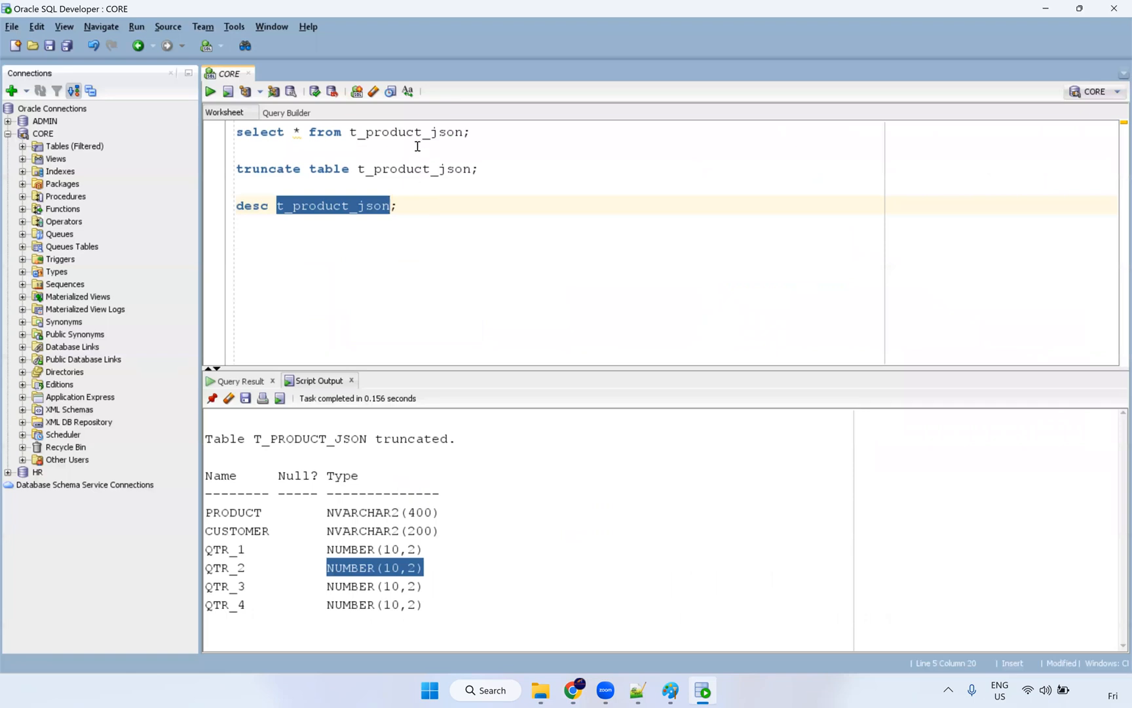
left_click(414, 133)
key("ctrl+Return")
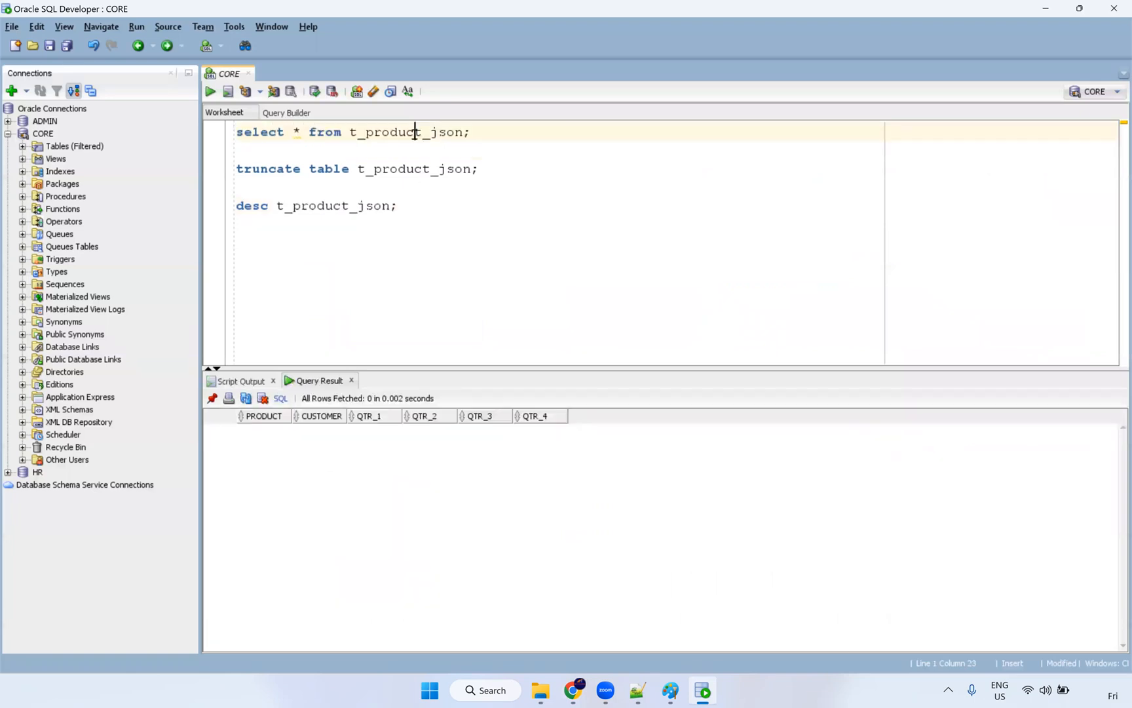
key("alt+Tab")
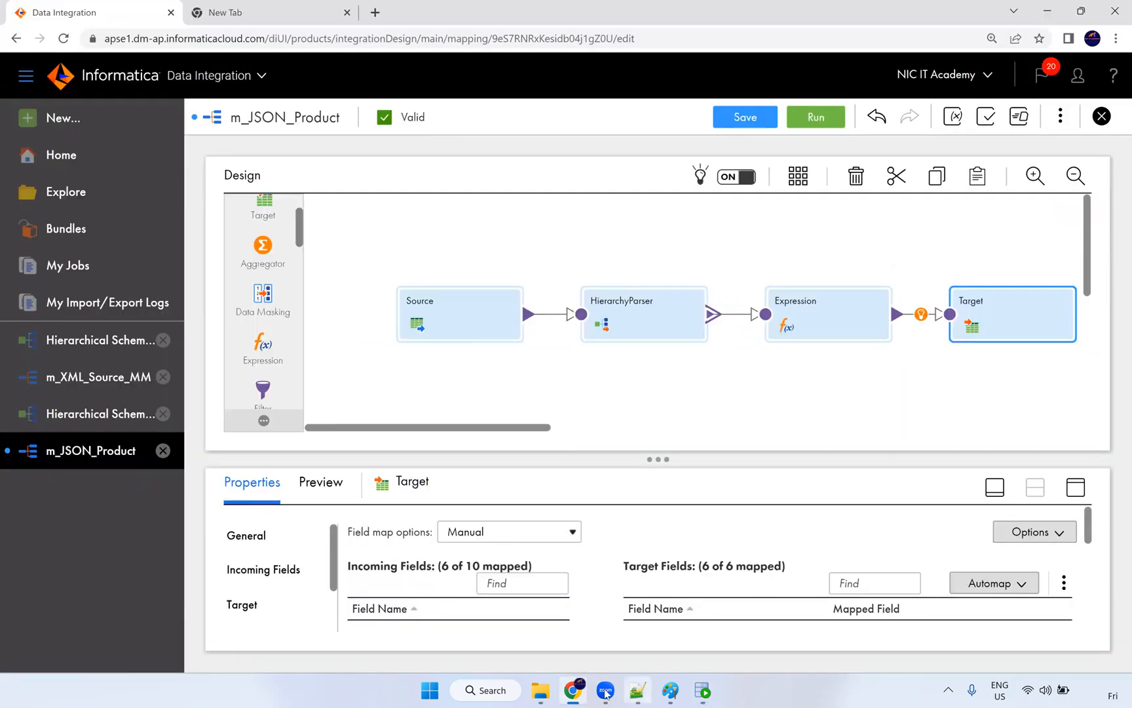
Step: Save the changes and launch a run of m_JSON_Product
left_click(810, 122)
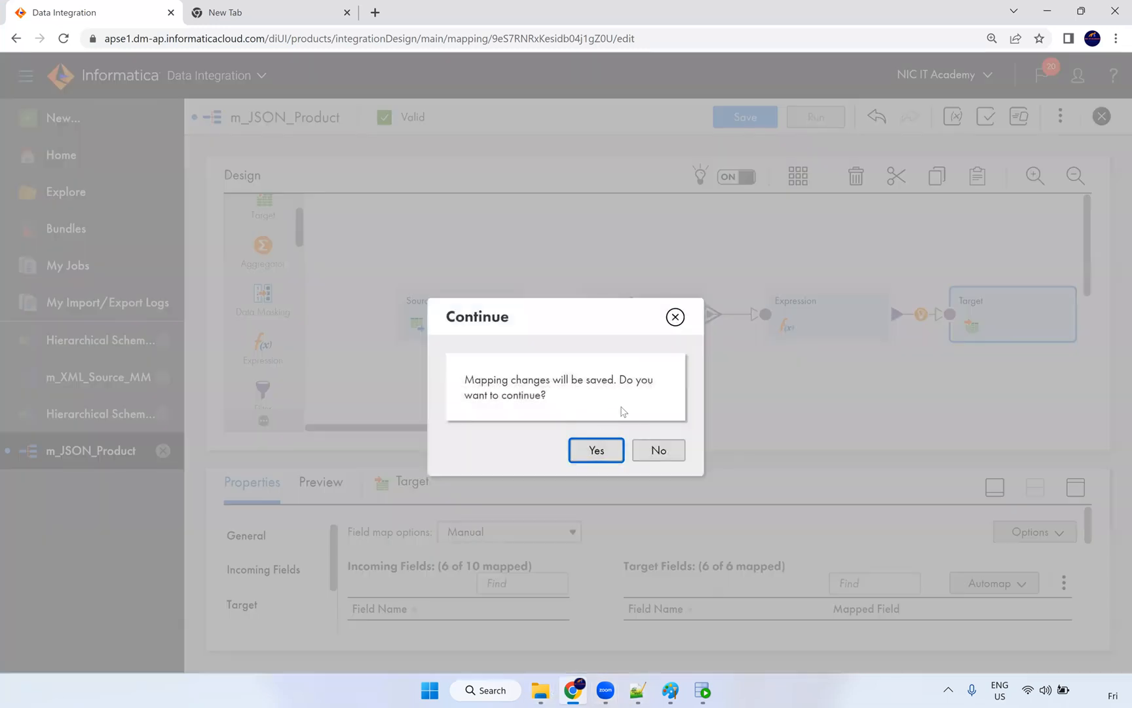
left_click(597, 450)
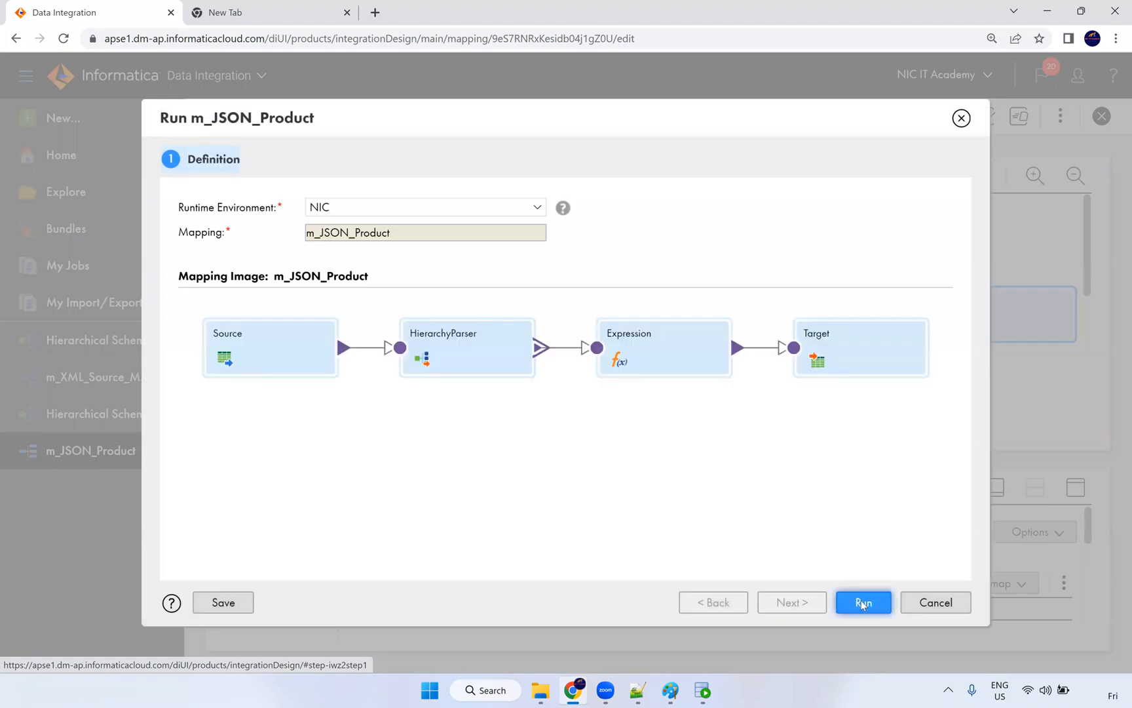
left_click(863, 602)
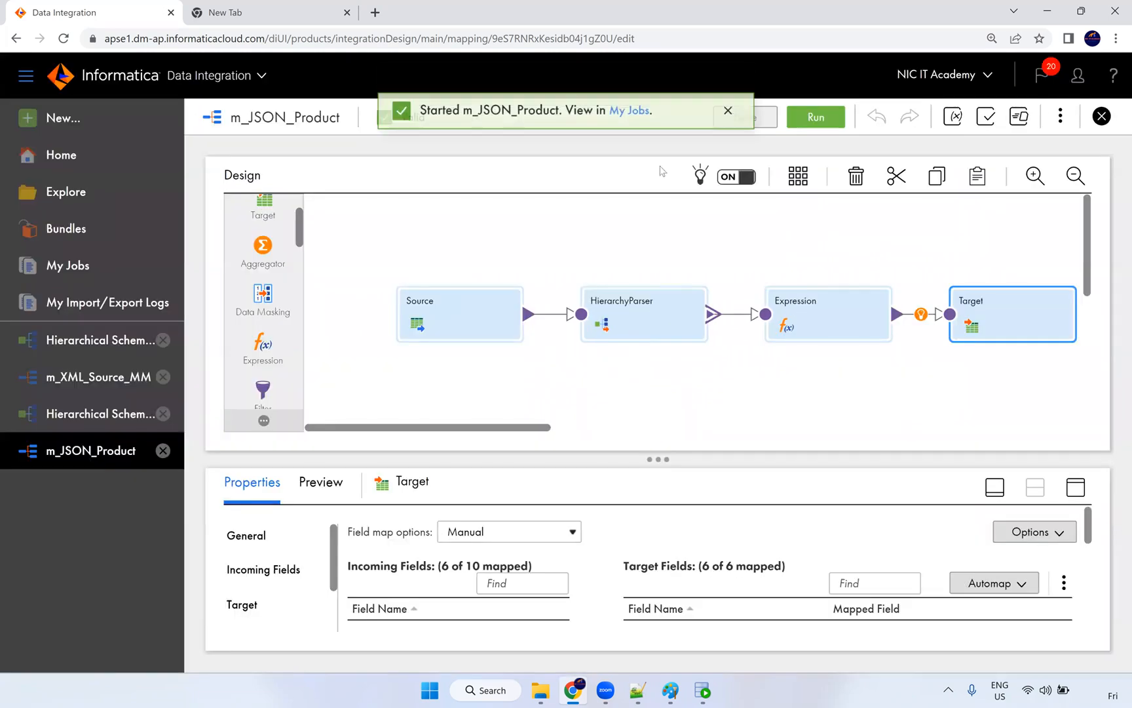
Step: Refresh My Jobs until m_JSON_Product-1 shows Success with 947 rows processed
left_click(617, 123)
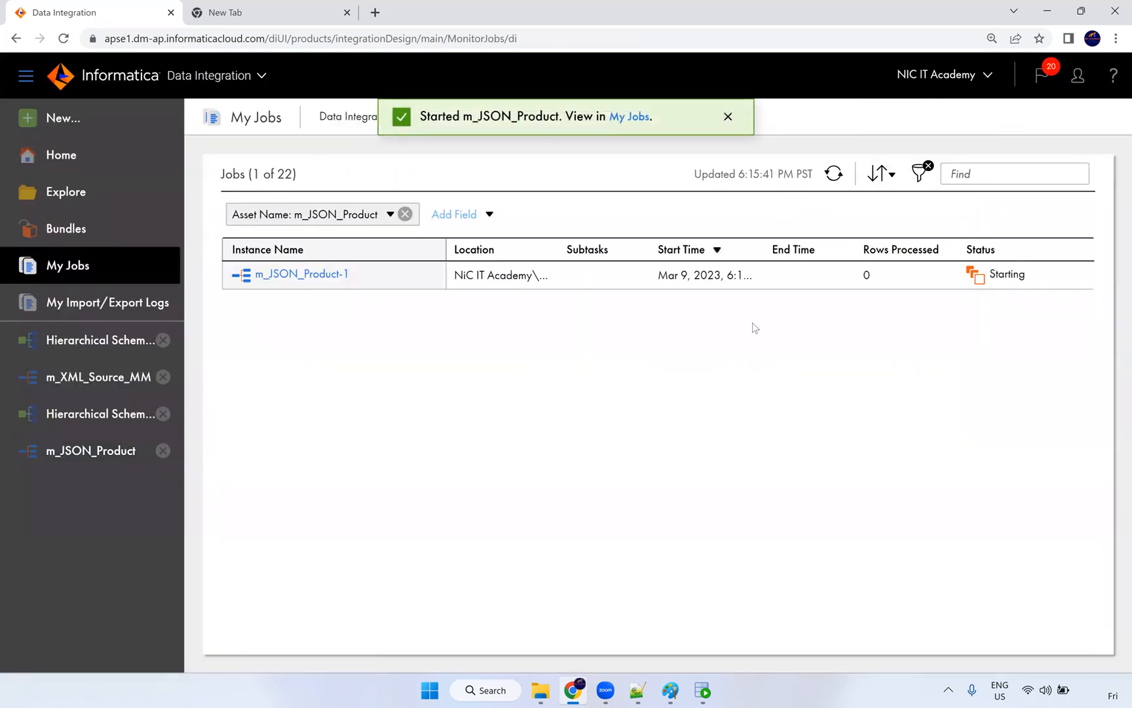
left_click(827, 177)
left_click(831, 177)
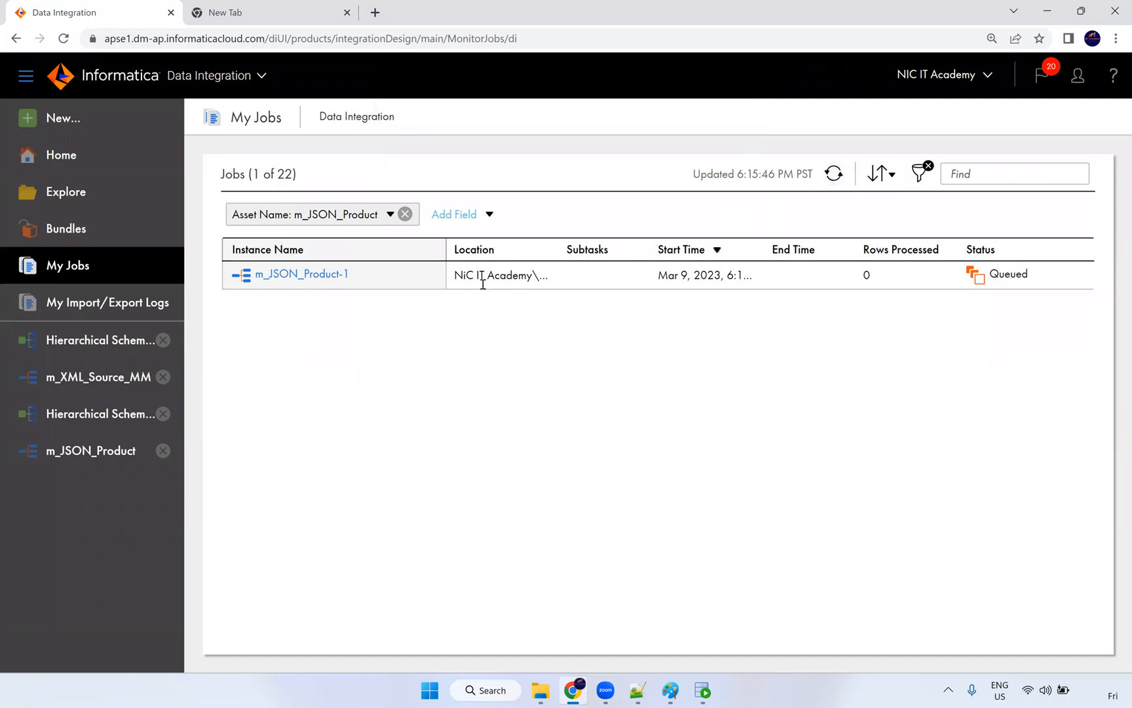
left_click(840, 181)
left_click(841, 182)
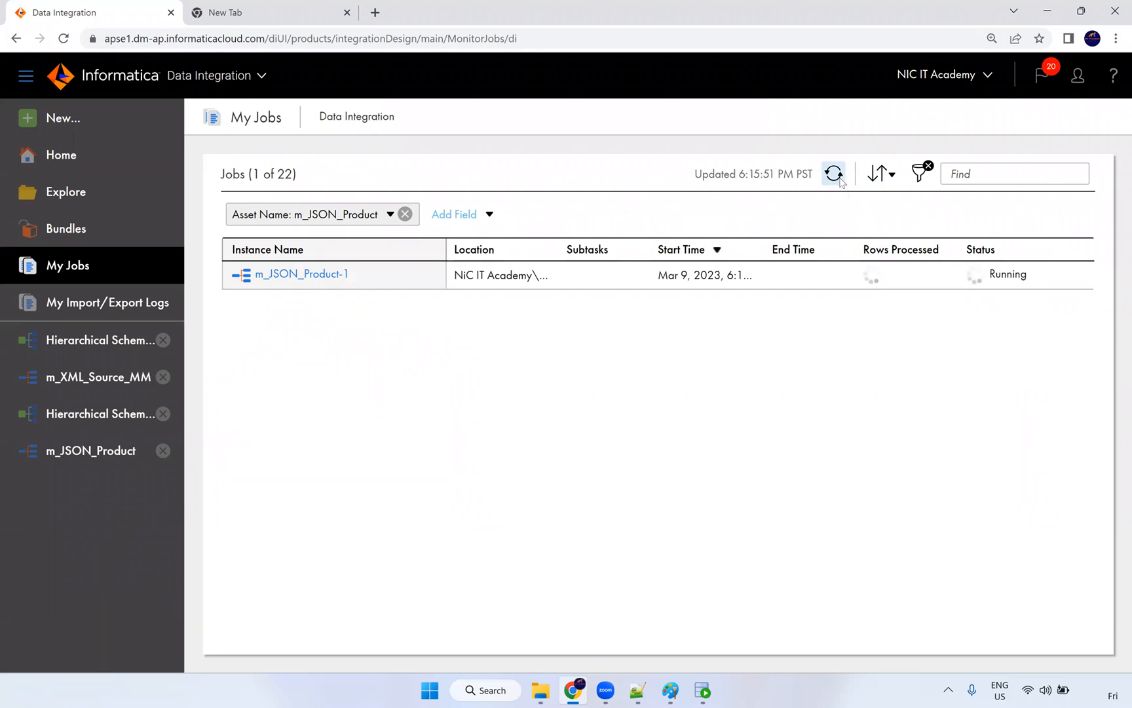
left_click(841, 182)
left_click(841, 182)
left_click(840, 181)
left_click(841, 181)
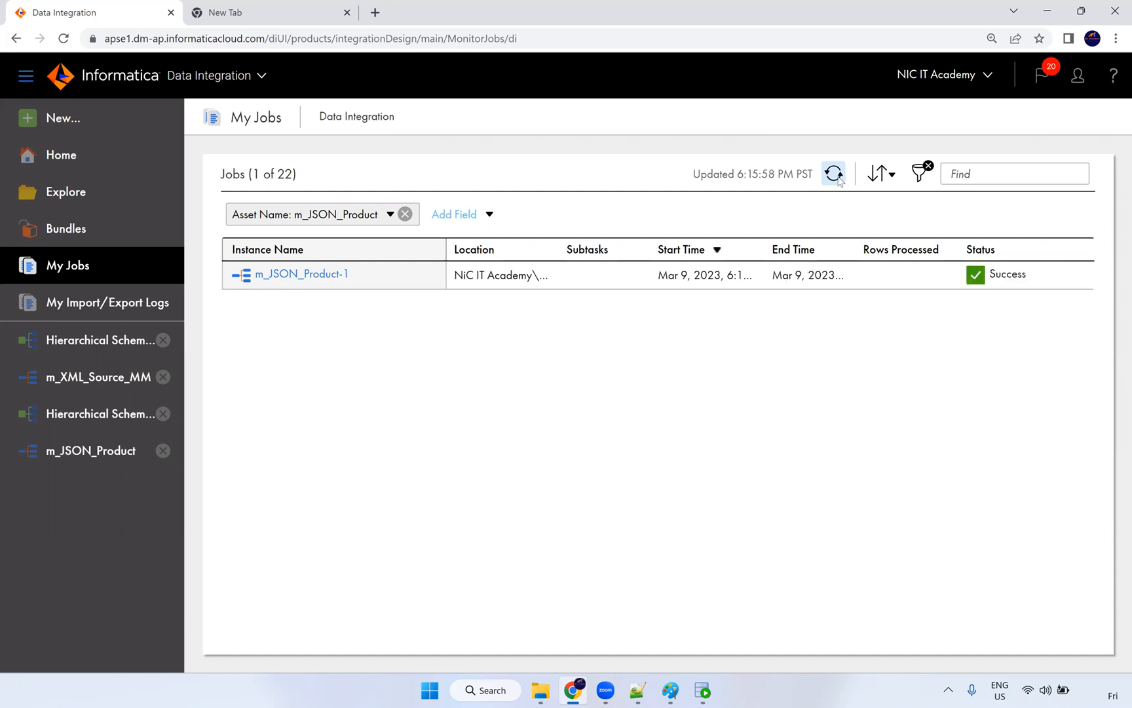
left_click(841, 182)
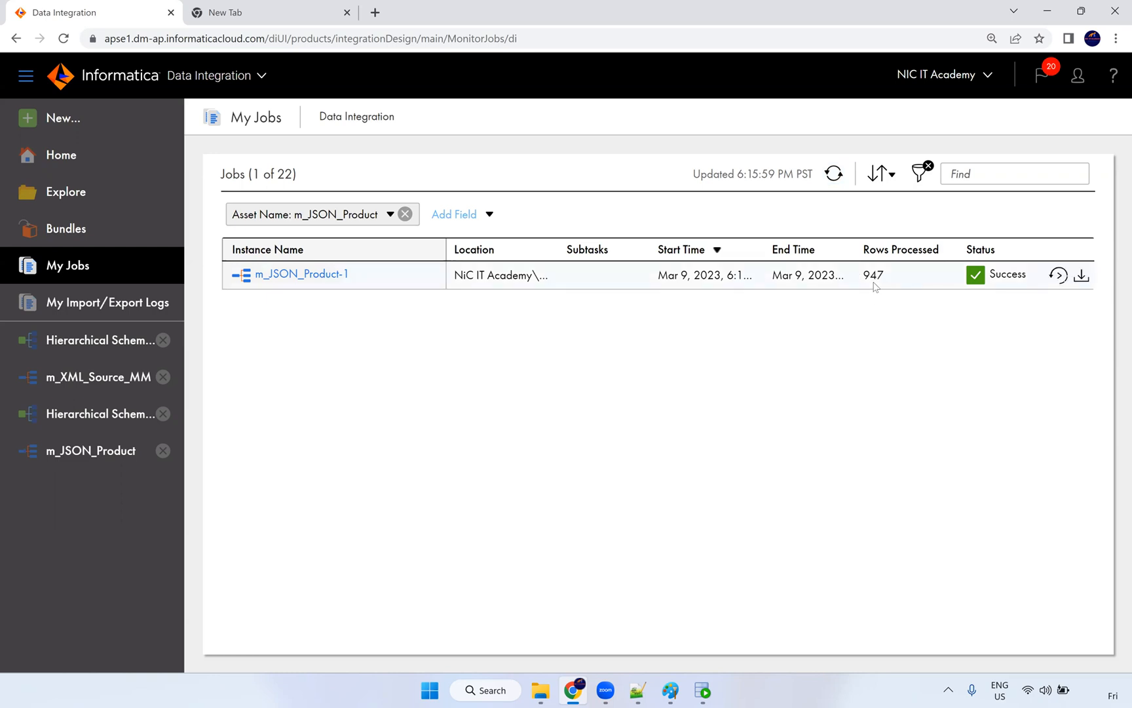
left_click(835, 175)
left_click(702, 690)
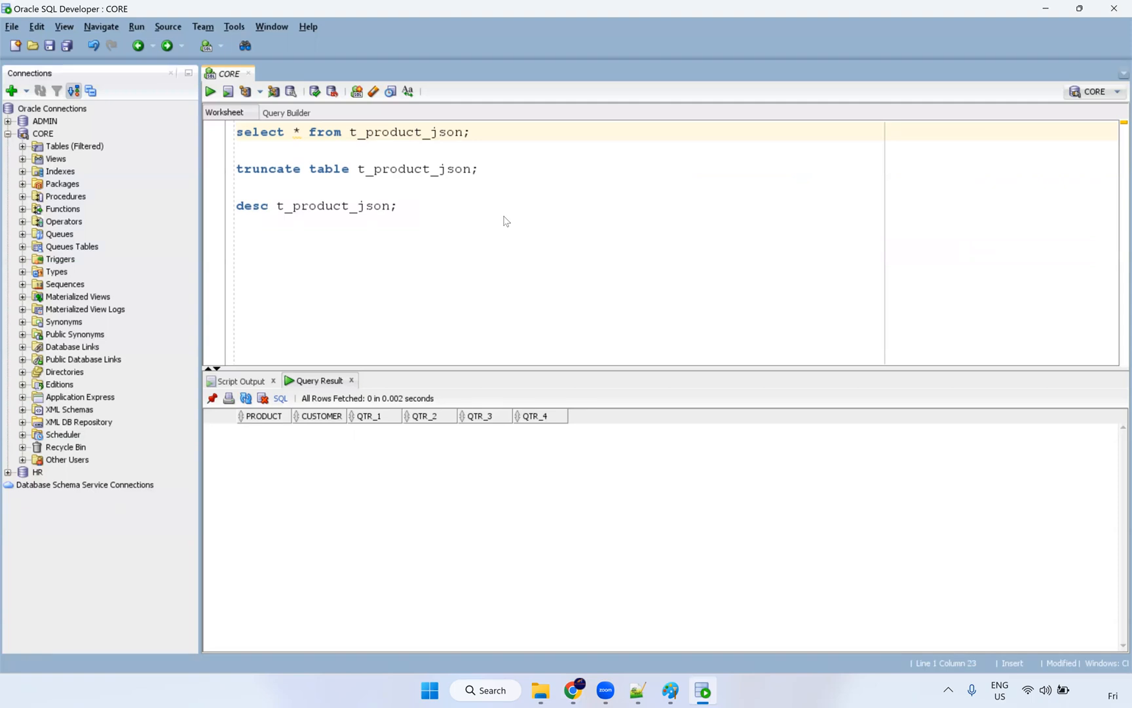
Step: Rerun the t_product_json select, inspect ANTON's quarter values like 702, then reopen Product.json
key("ctrl+Return")
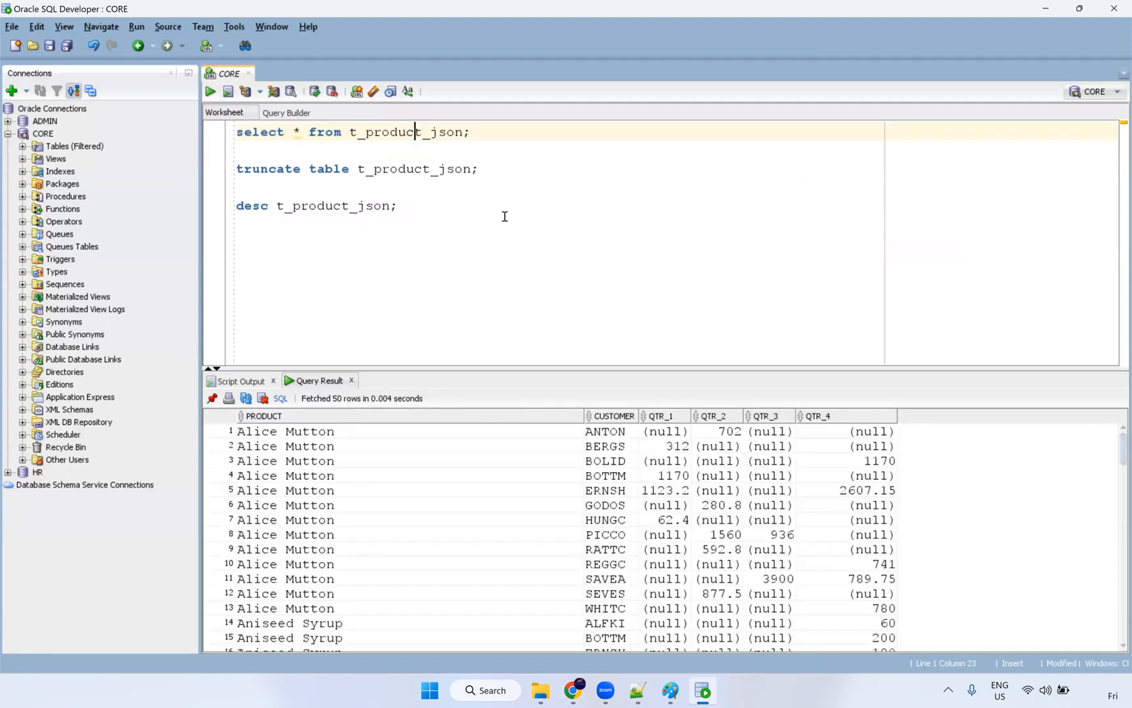
left_click(673, 432)
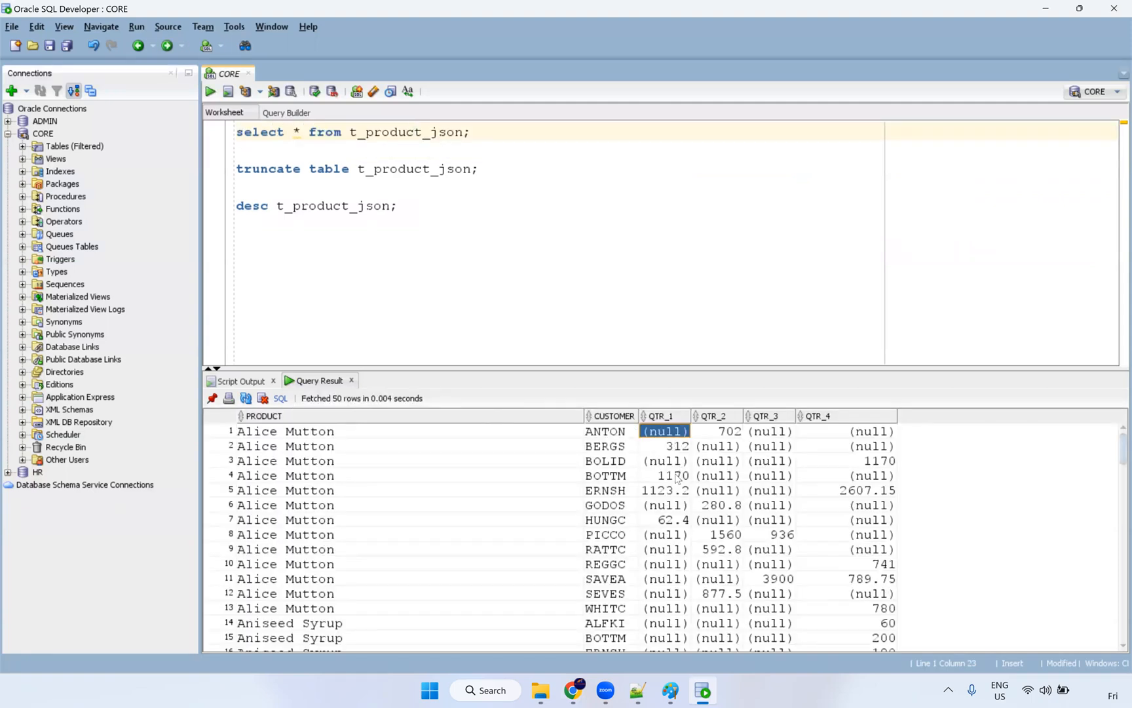
left_click(732, 432)
left_click(775, 437)
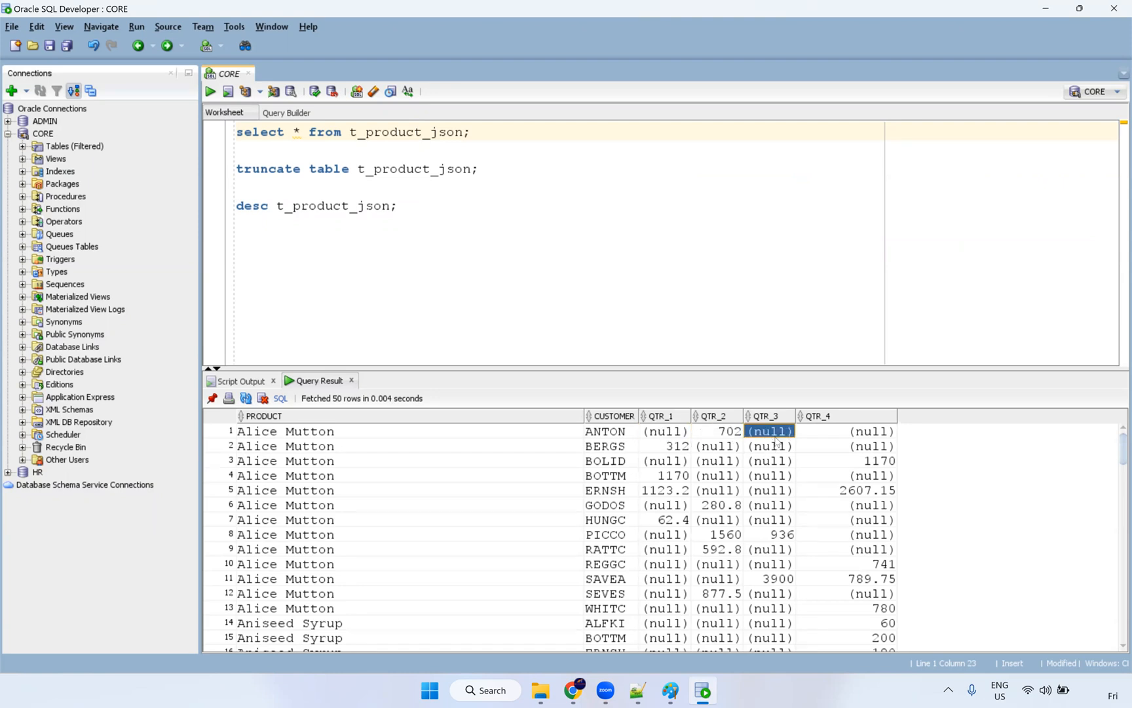
left_click_drag(690, 438, 845, 435)
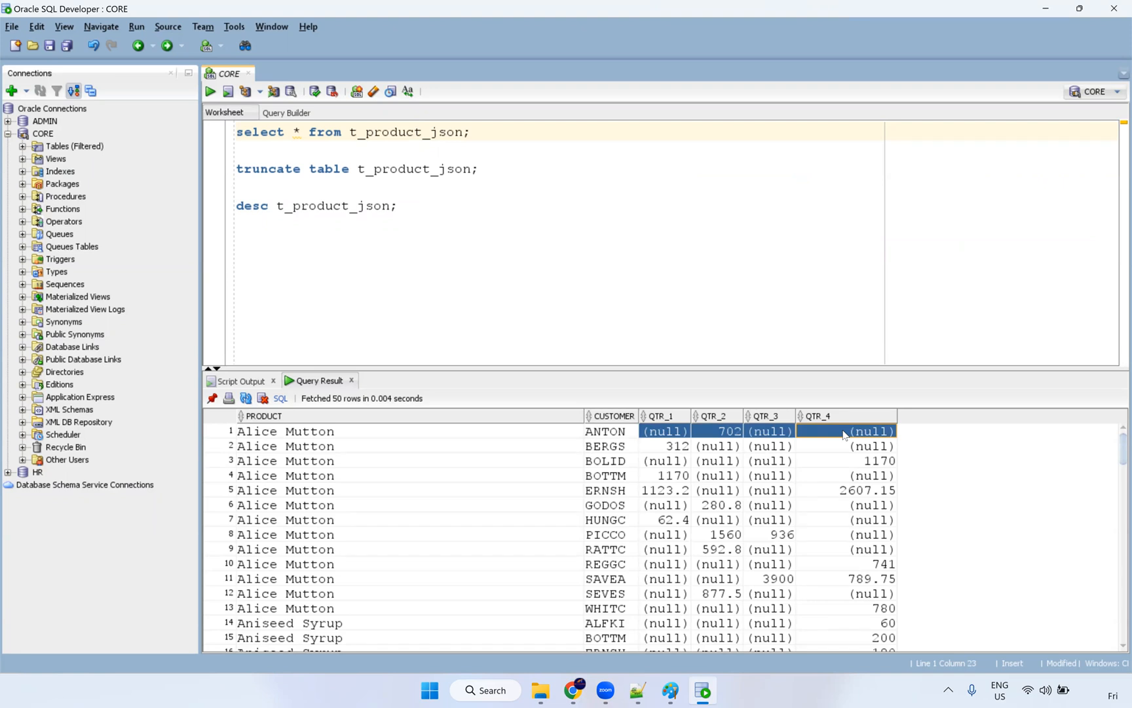
left_click(670, 436)
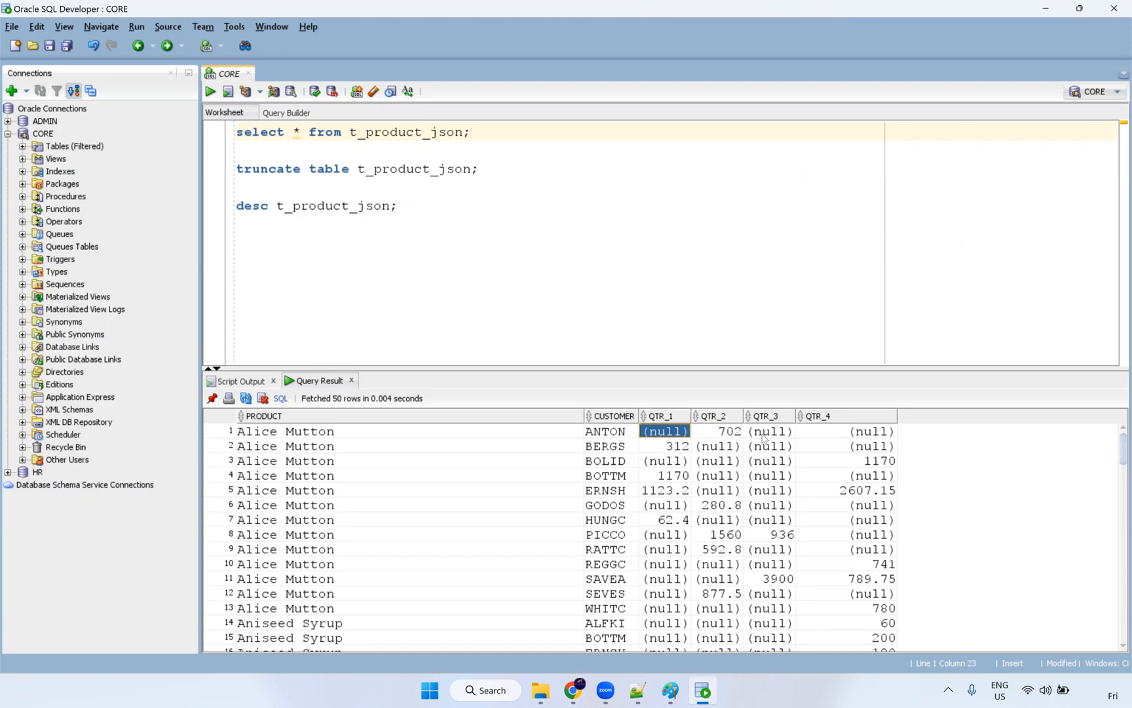
left_click(764, 438)
left_click(641, 692)
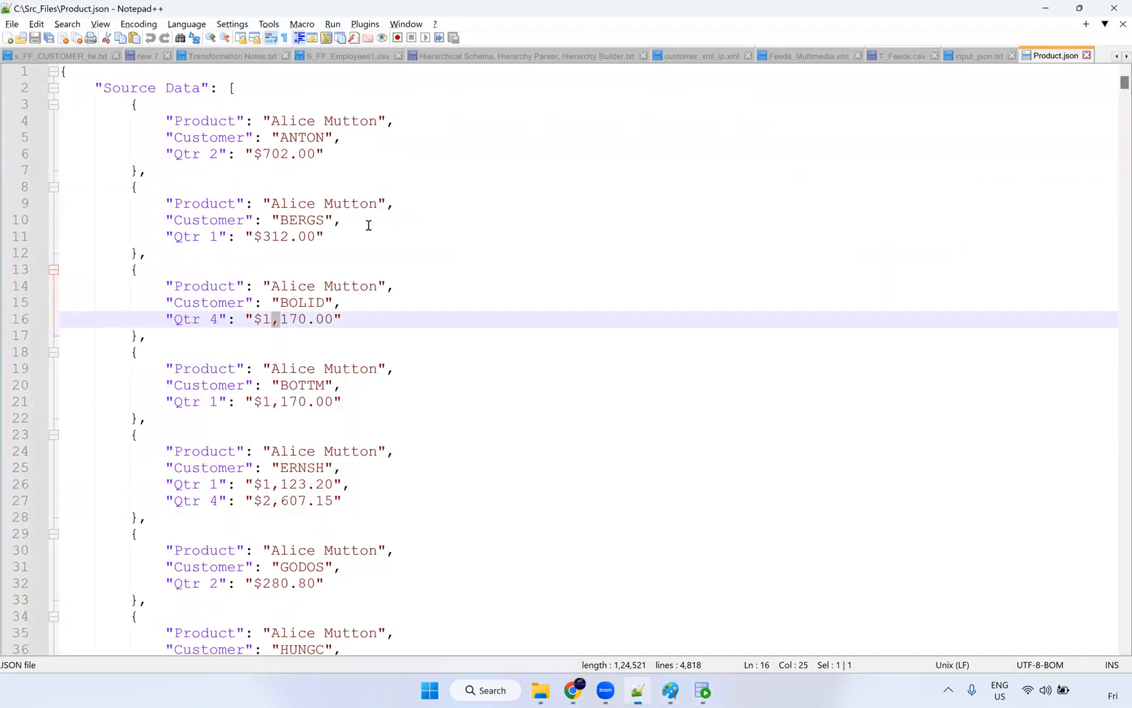
left_click(190, 154)
double_click(190, 154)
left_click(211, 154)
left_click_drag(219, 157, 185, 159)
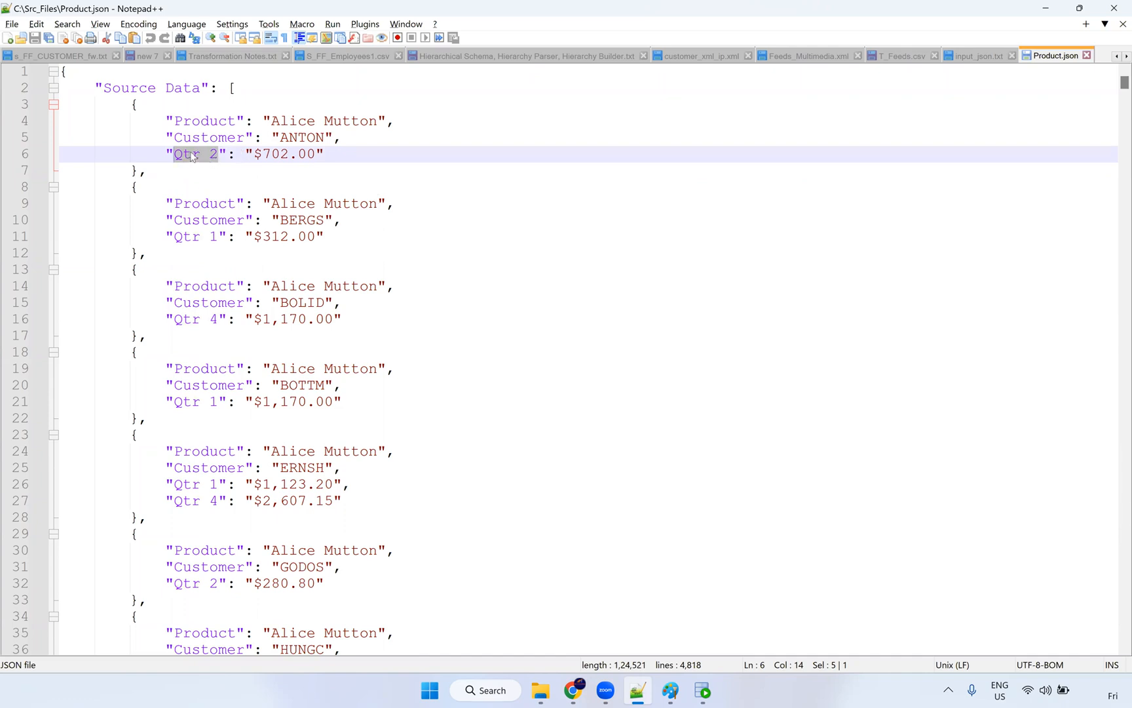
double_click(192, 156)
left_click_drag(221, 156, 172, 156)
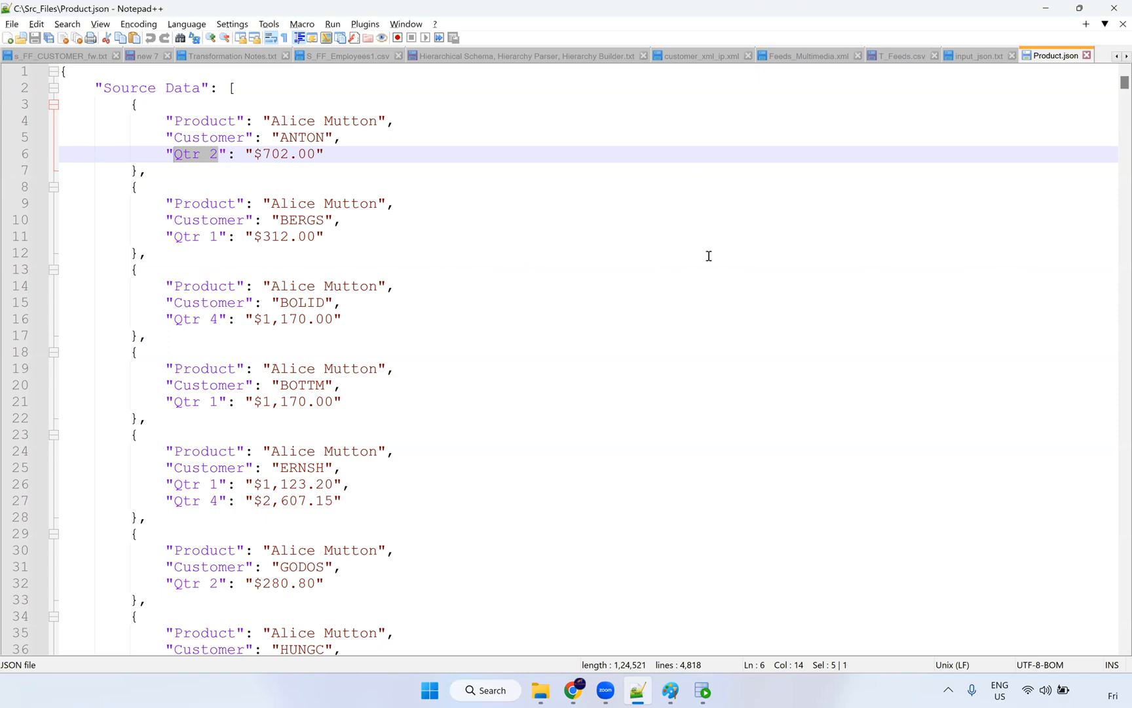
Step: Leave Product.json in Notepad++ and return to Informatica's My Jobs page
key("alt+Tab")
key("alt+Tab")
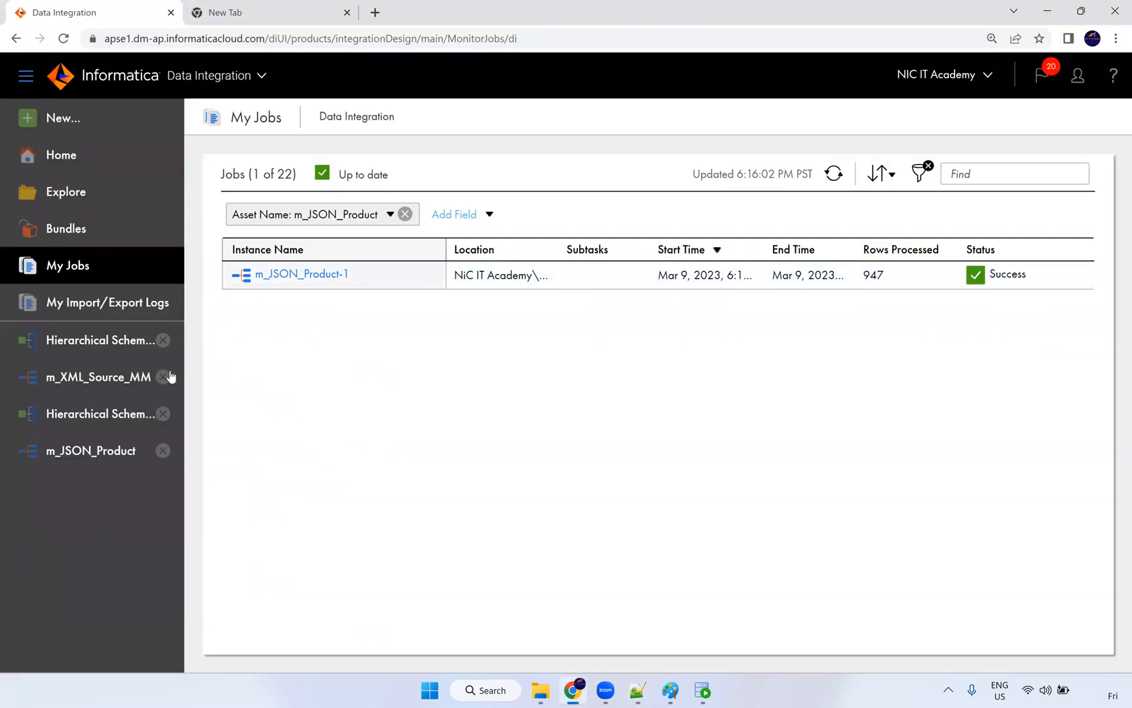
Step: Open the m_JSON_Product mapping and toggle transformation recommendations off and back on
left_click(86, 453)
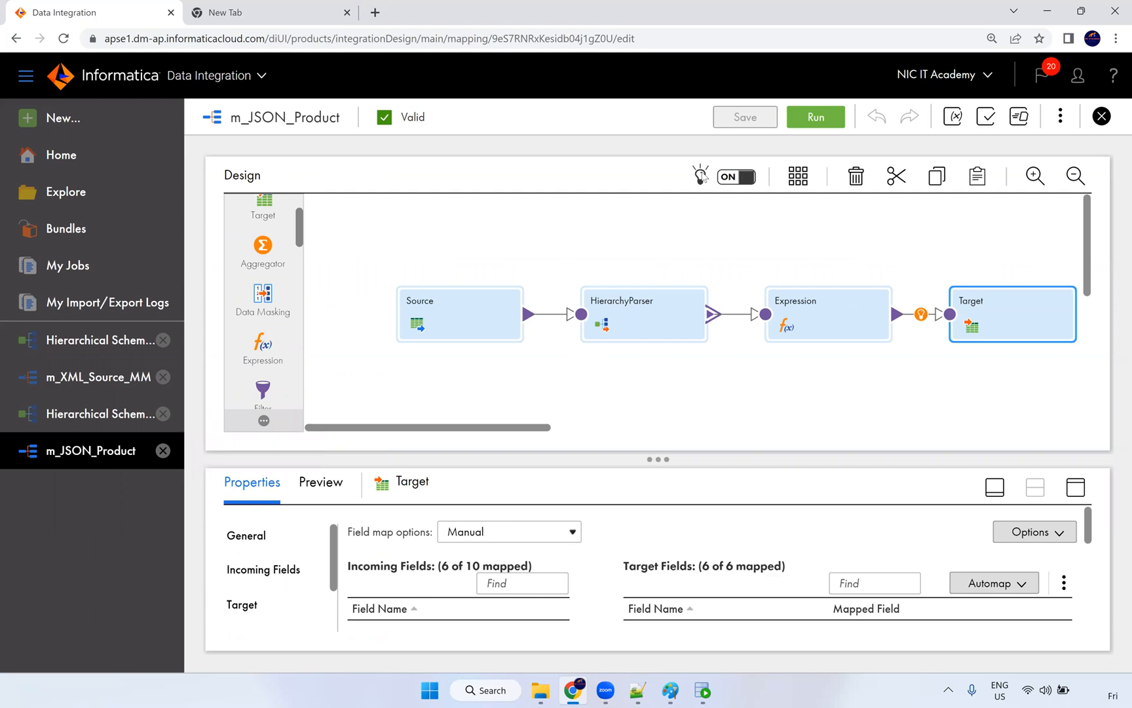
left_click(744, 181)
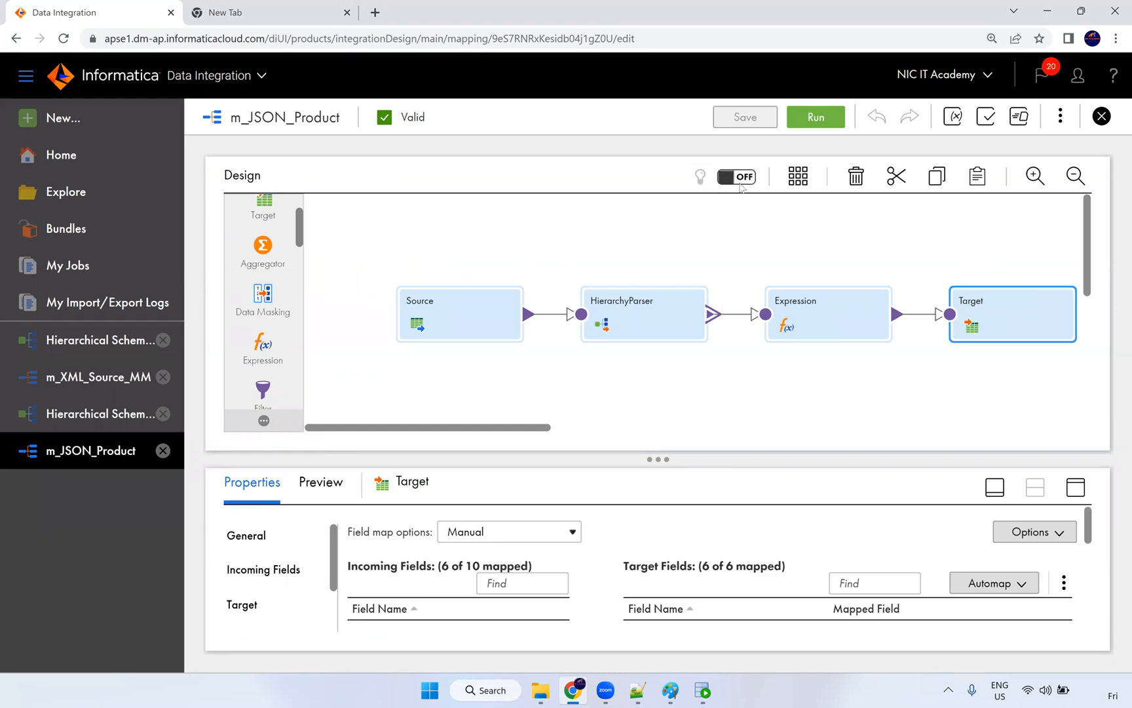
left_click(741, 180)
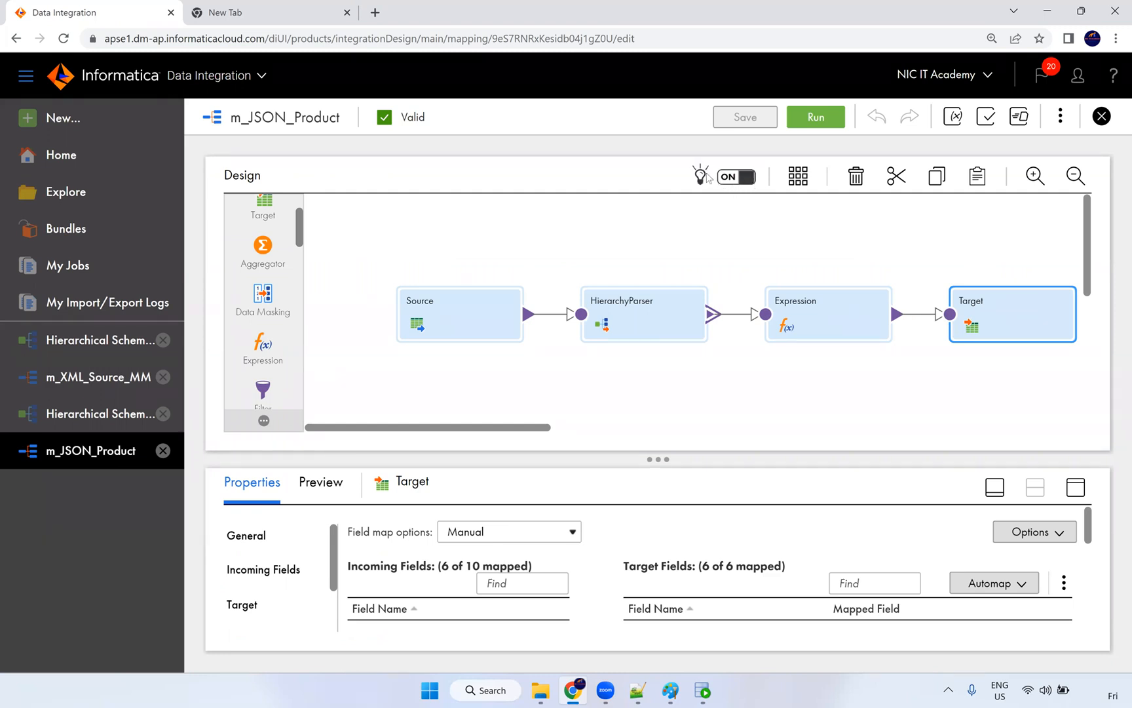
Step: Browse the transformations offered between Expression and Target, then select the Expression node
mouse_move(731, 321)
mouse_move(922, 321)
left_click(729, 179)
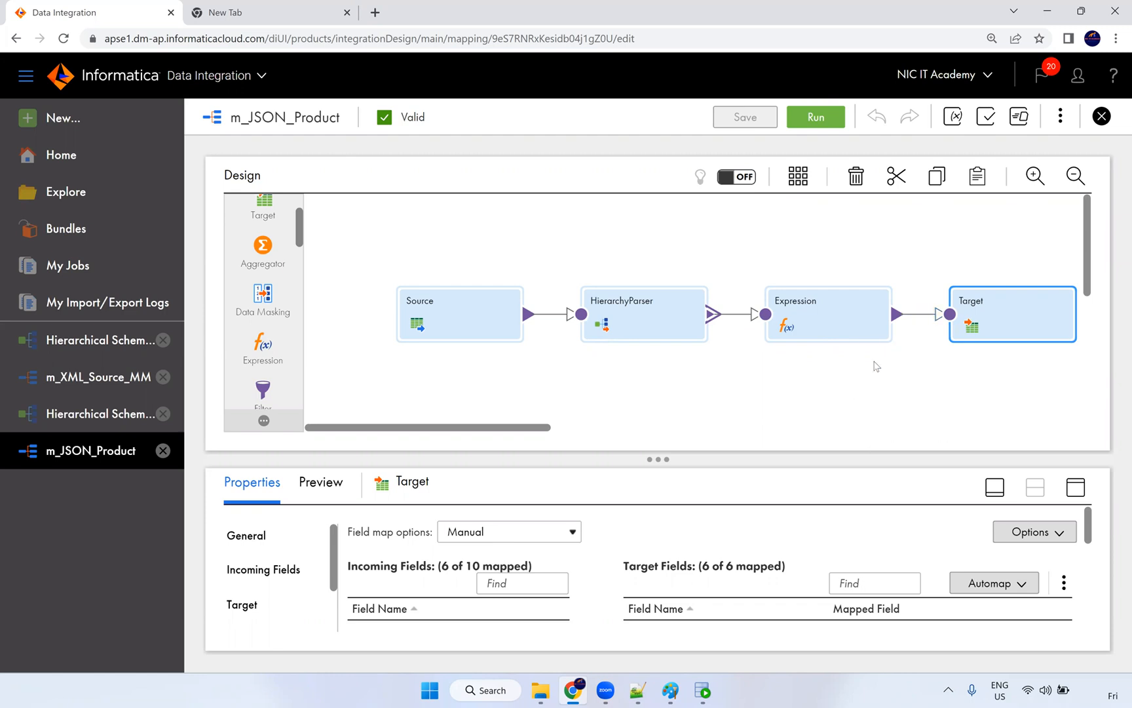
left_click(921, 316)
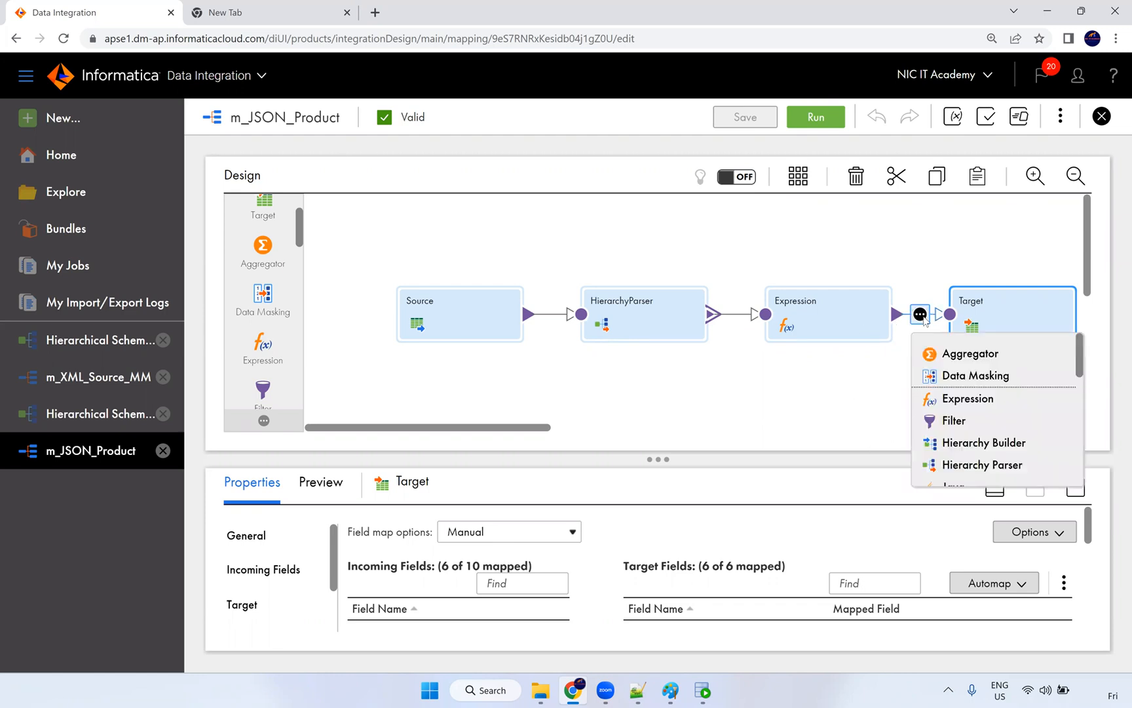
left_click(838, 386)
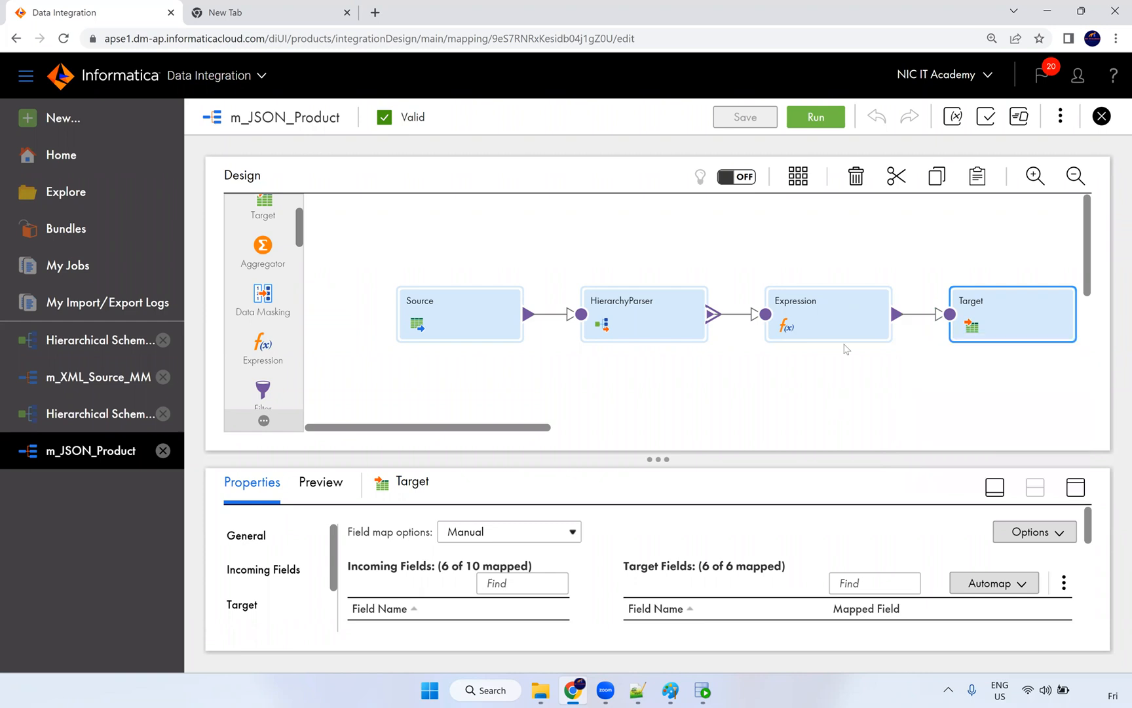
left_click(730, 179)
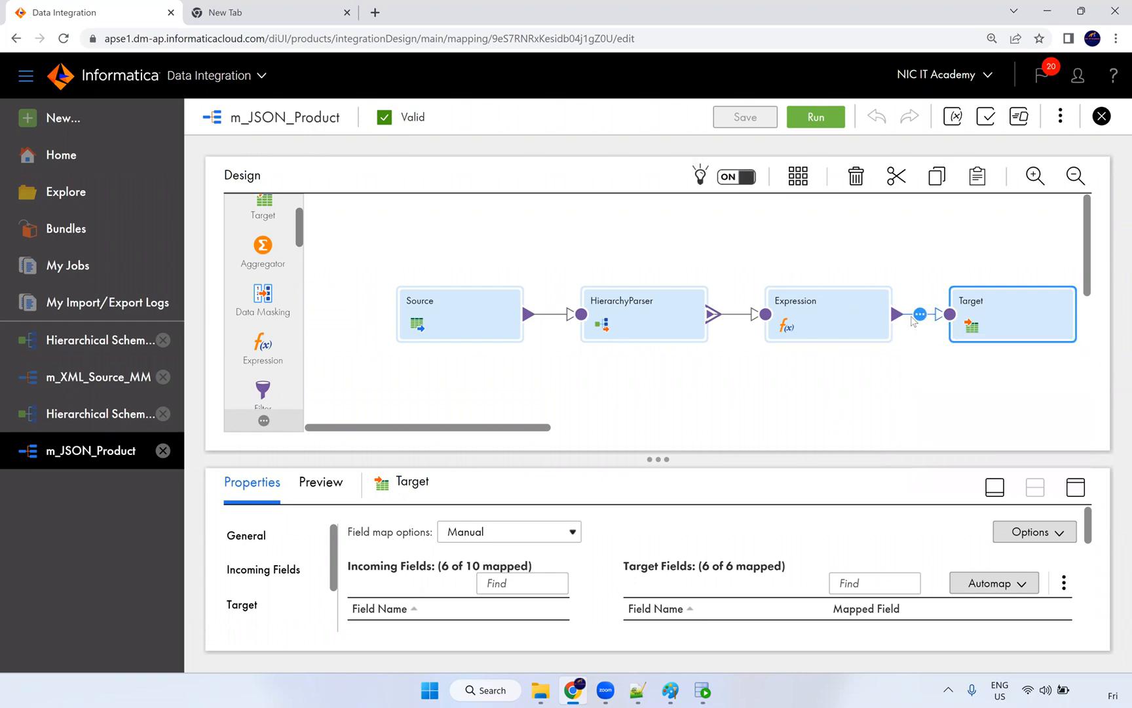
left_click(920, 315)
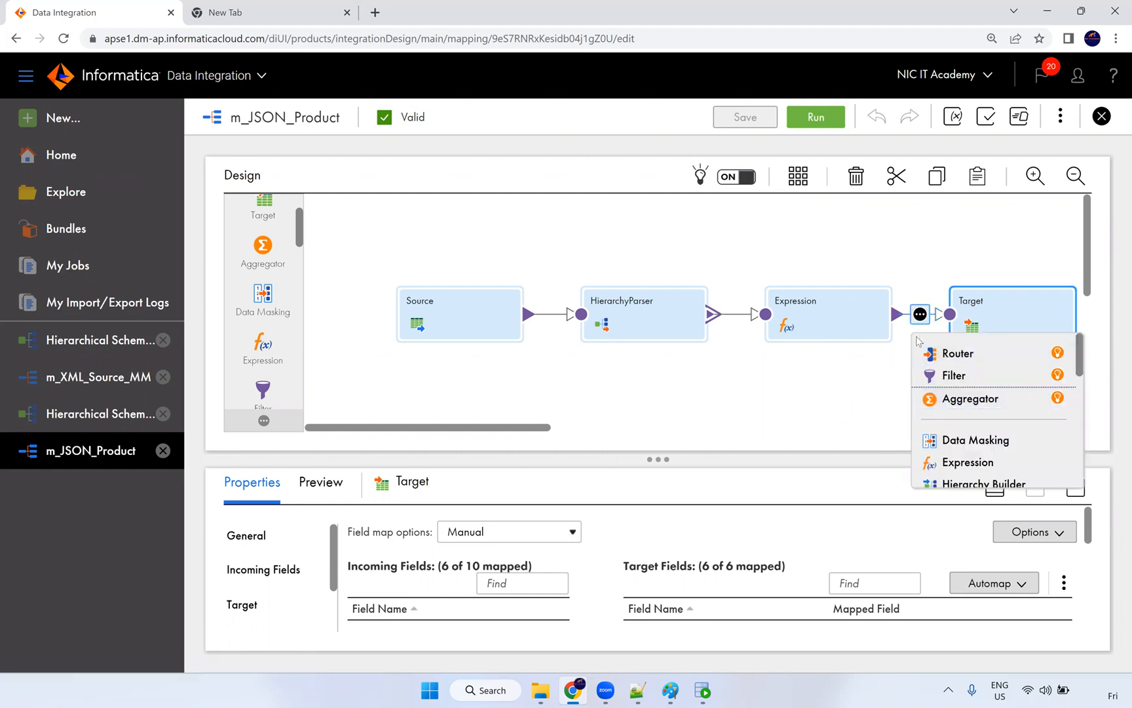
left_click(881, 409)
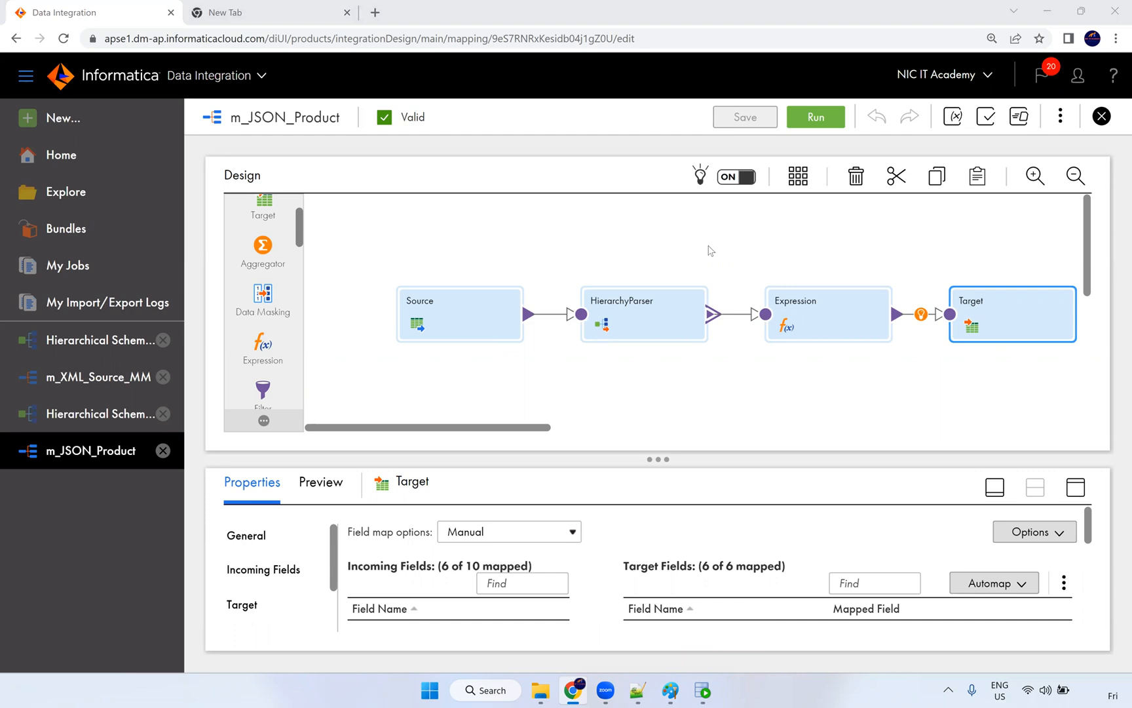
left_click(818, 316)
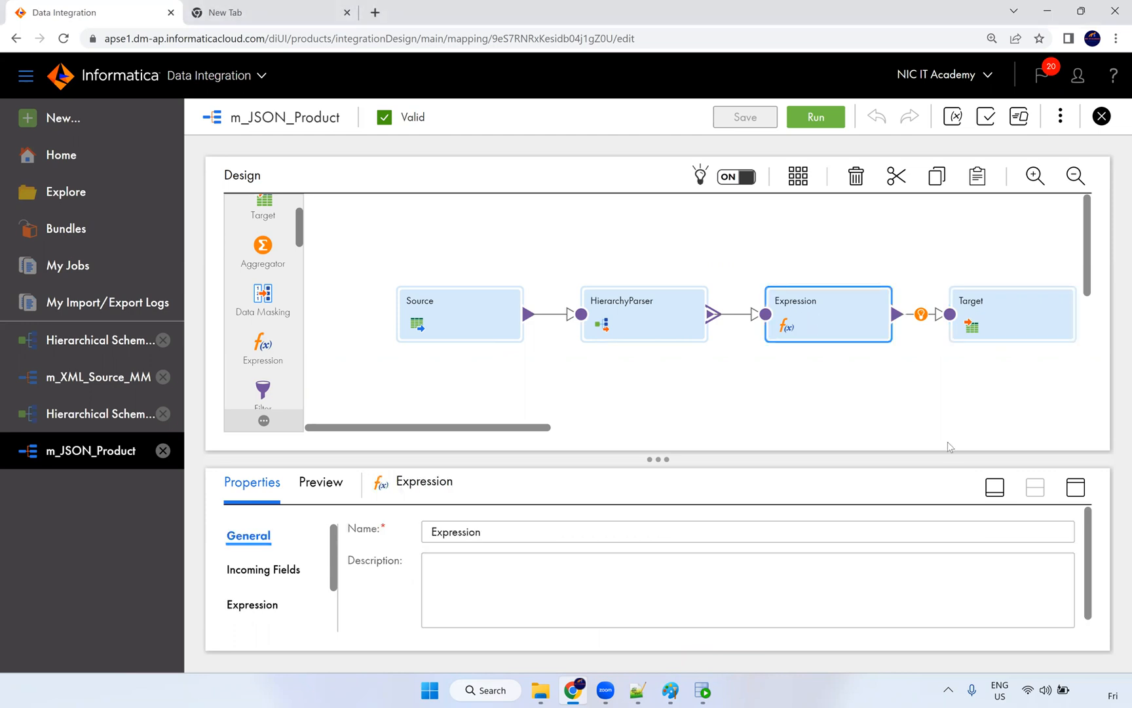
Step: Maximize the properties panel and open o_Q1's expression on the Expression tab
left_click(1076, 487)
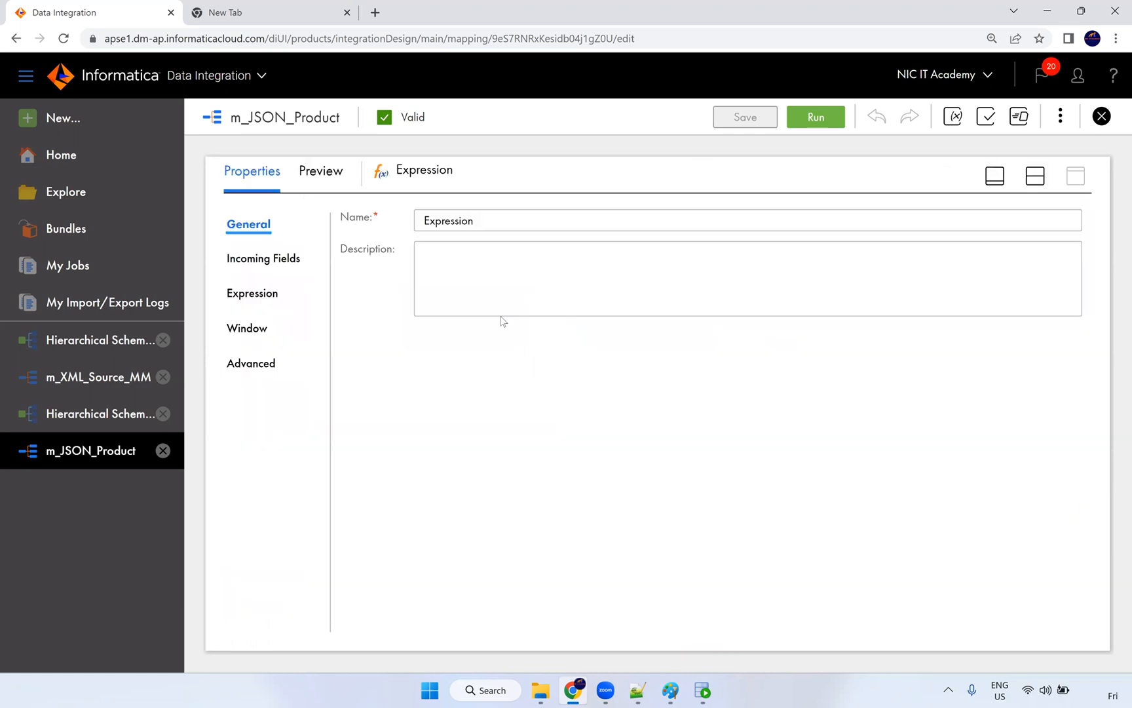
left_click(283, 305)
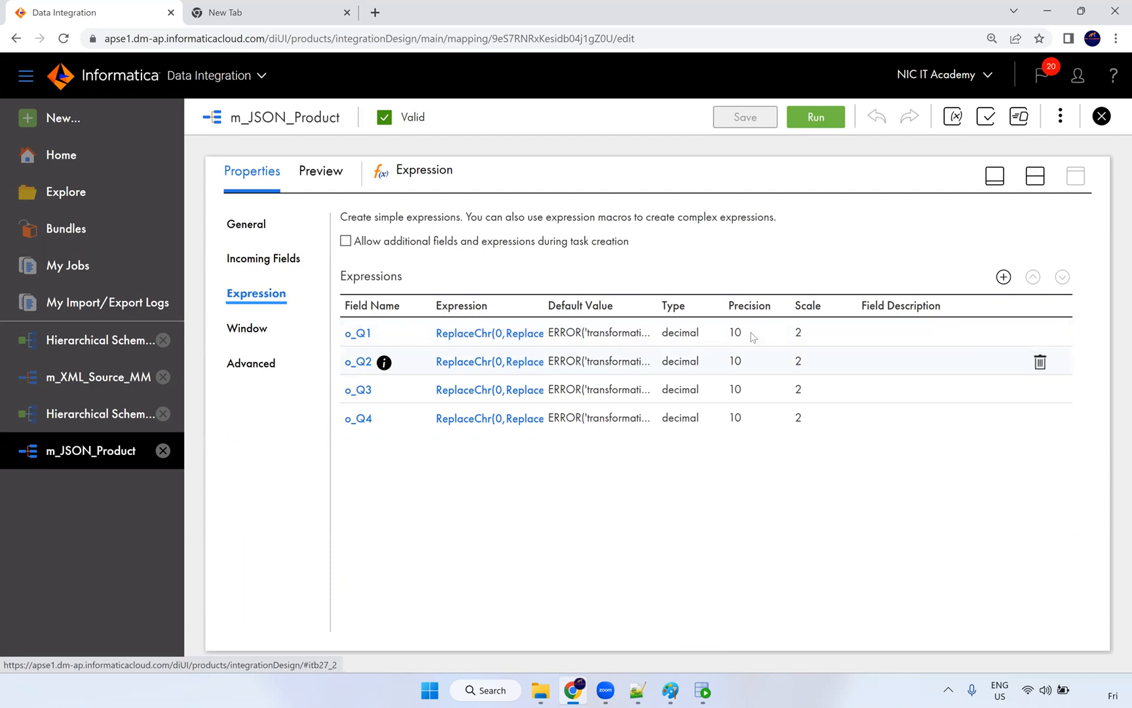
left_click(492, 342)
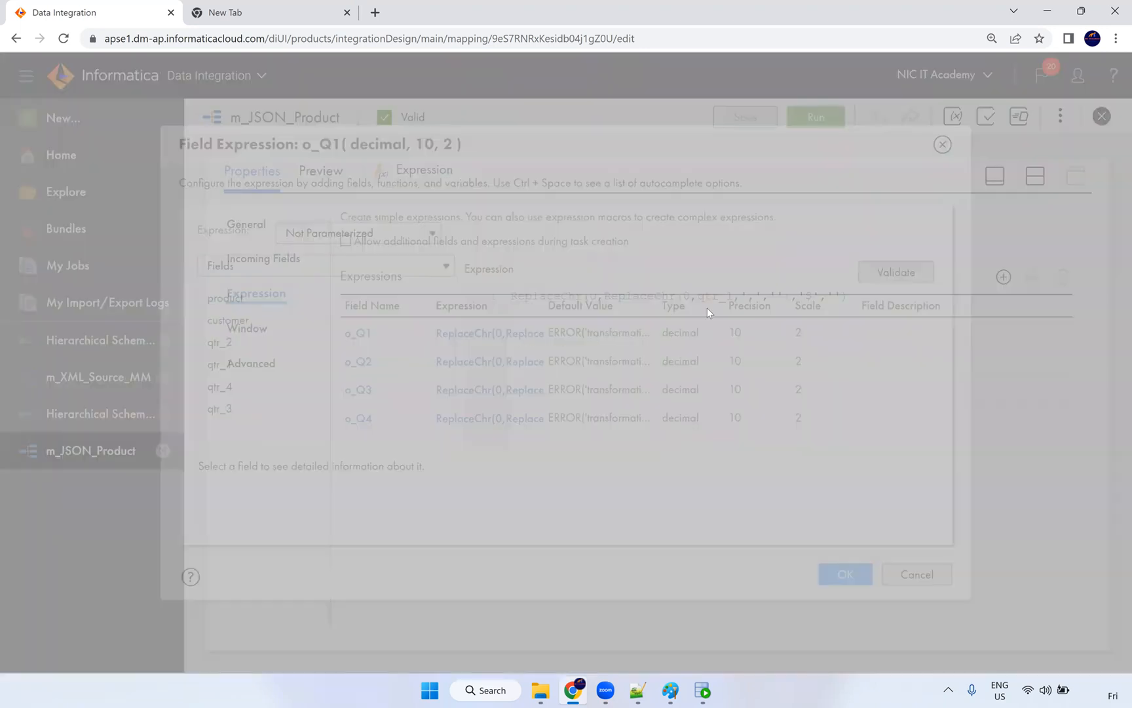
Step: Wrap o_Q1 as IIF(ISNULL(...),0,ReplaceChr(...)) and validate, which reports a type mismatch
left_click(517, 298)
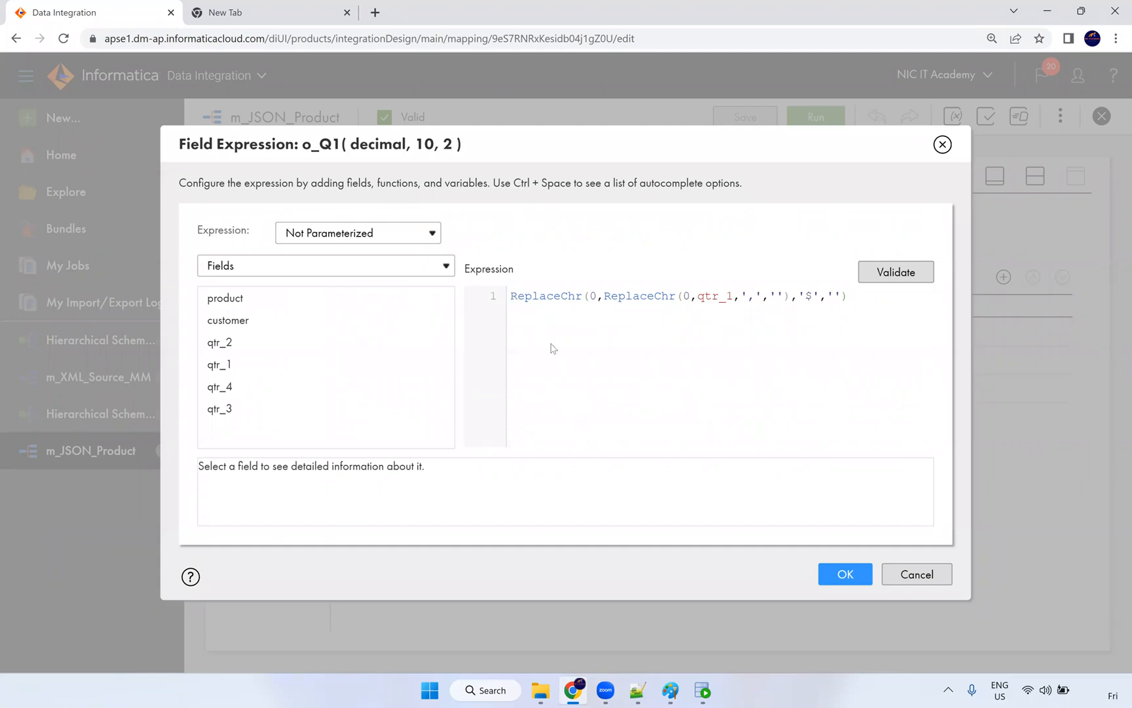
type("IIF(")
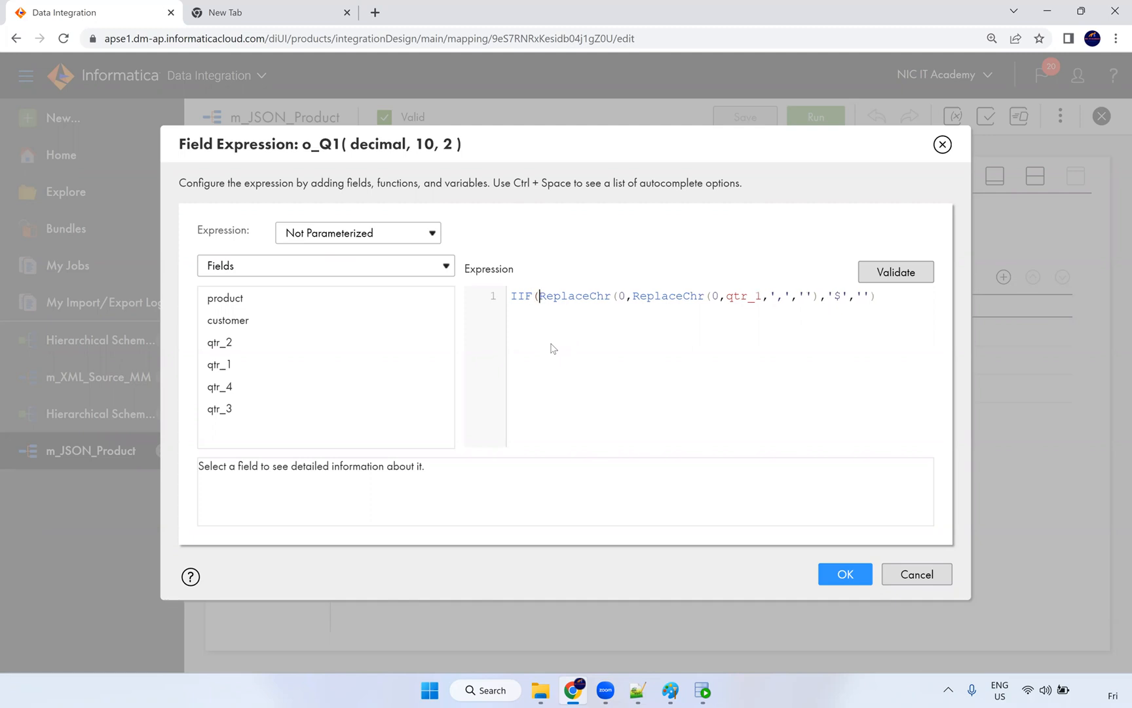
type("ISNULL(")
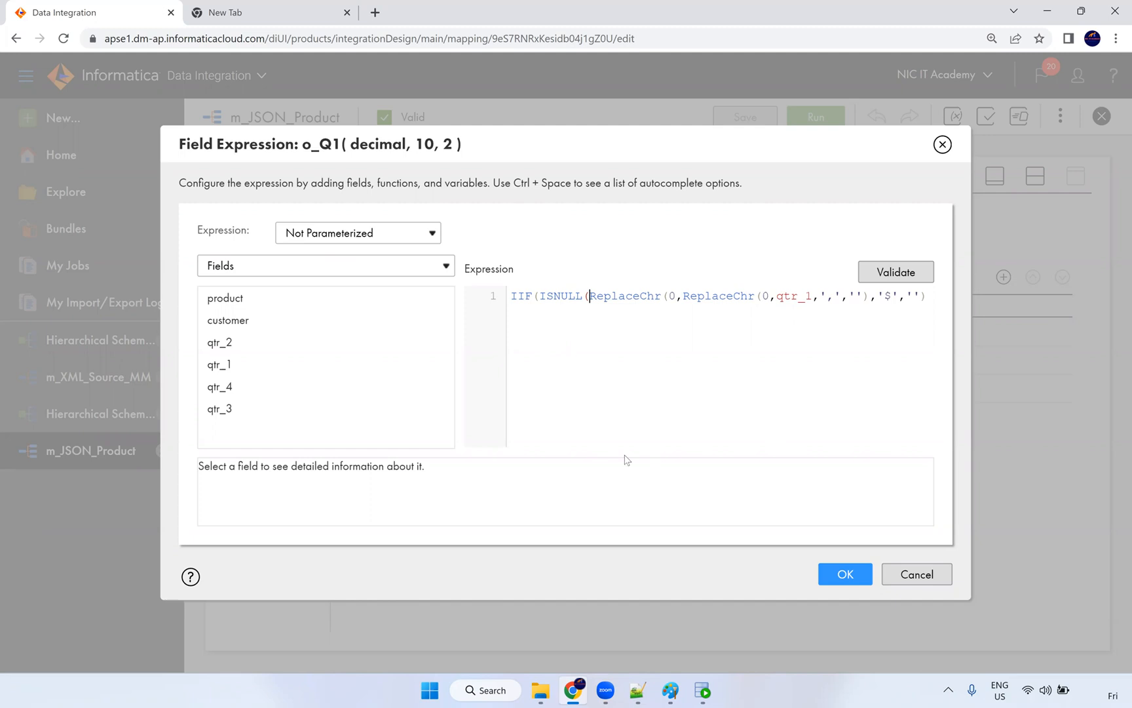
left_click(930, 299)
type("),0,")
left_click_drag(589, 297, 927, 297)
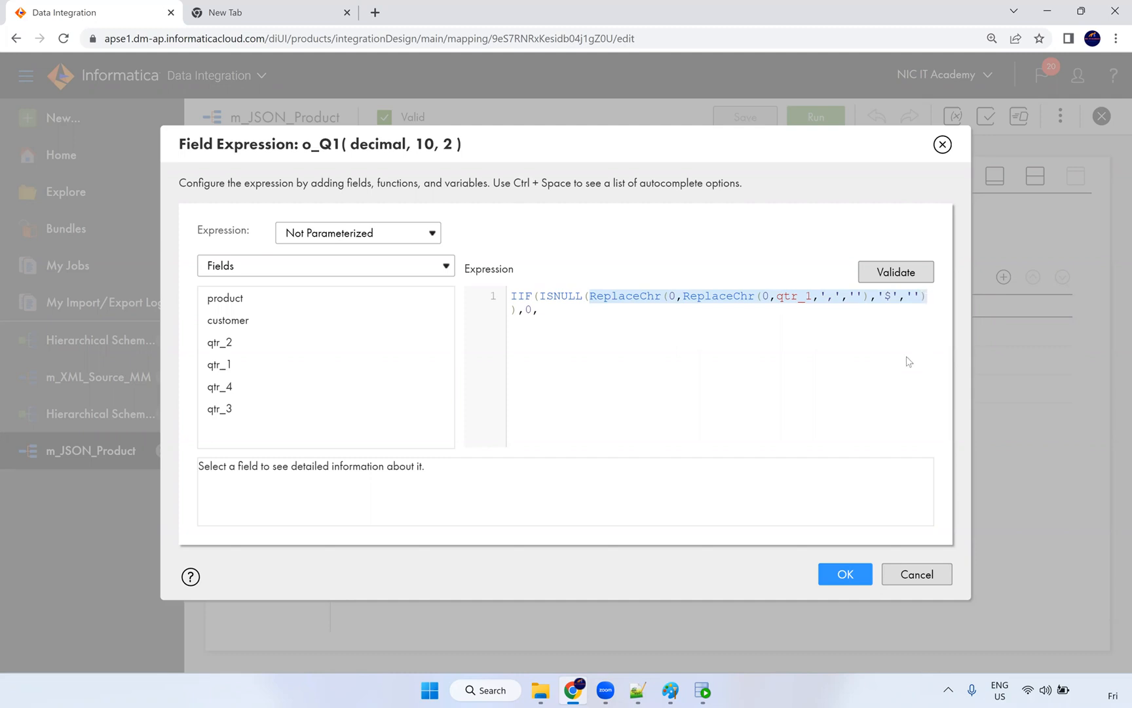
key("ctrl+c")
left_click(567, 314)
key("ctrl+v")
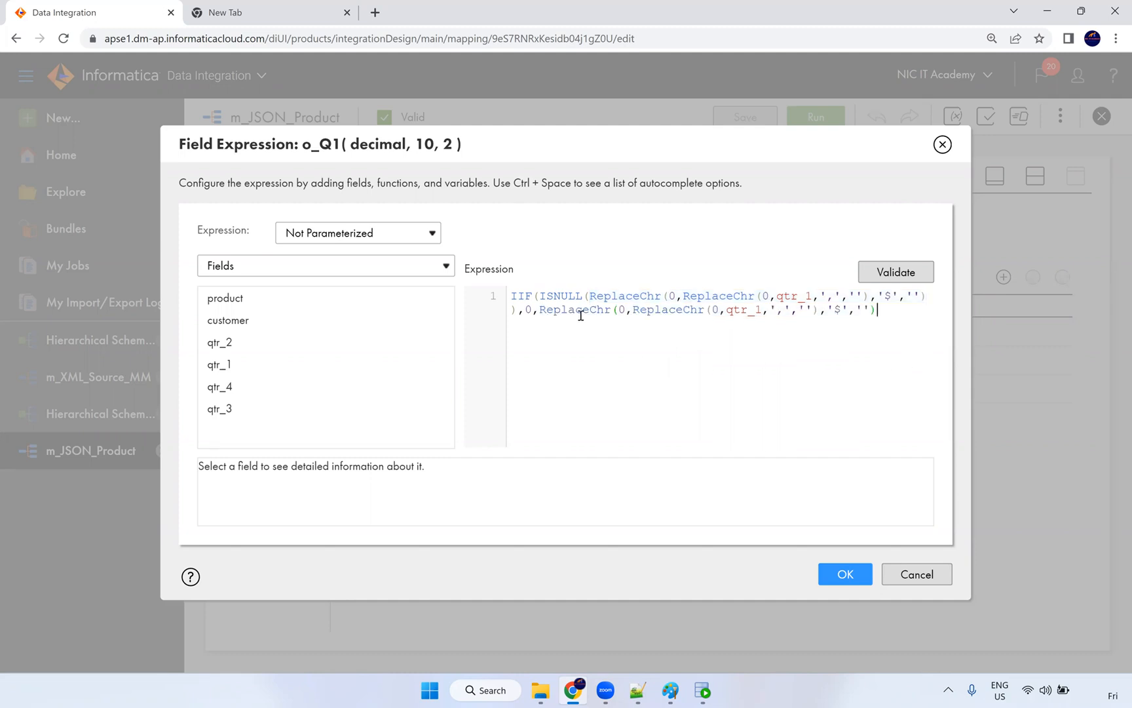
type(")")
left_click(872, 274)
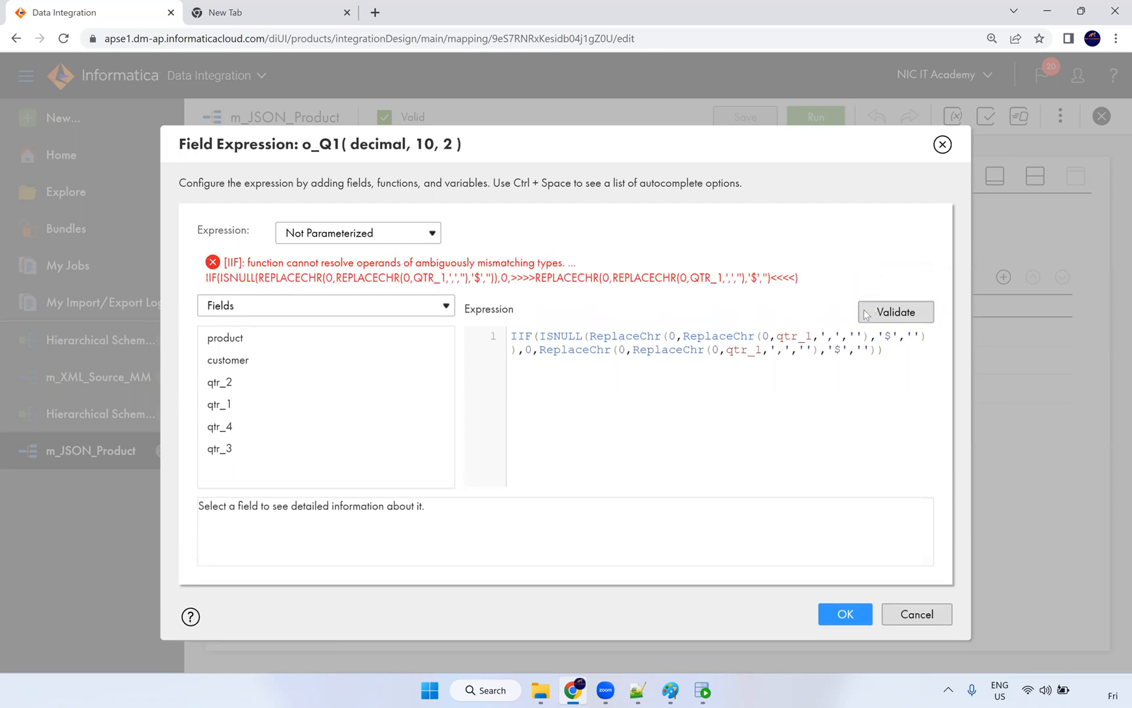
left_click_drag(894, 354, 477, 342)
left_click(531, 383)
key("BackSpace")
key("BackSpace")
key("BackSpace")
key("BackSpace")
key("BackSpace")
key("BackSpace")
key("BackSpace")
key("BackSpace")
key("BackSpace")
key("BackSpace")
key("BackSpace")
key("BackSpace")
key("BackSpace")
key("BackSpace")
key("BackSpace")
key("BackSpace")
key("BackSpace")
key("BackSpace")
key("BackSpace")
key("BackSpace")
key("BackSpace")
key("BackSpace")
key("BackSpace")
key("Home")
key("Right")
key("Right")
key("Right")
key("Delete")
key("Delete")
key("Delete")
key("Delete")
key("Delete")
key("Delete")
key("Delete")
key("Delete")
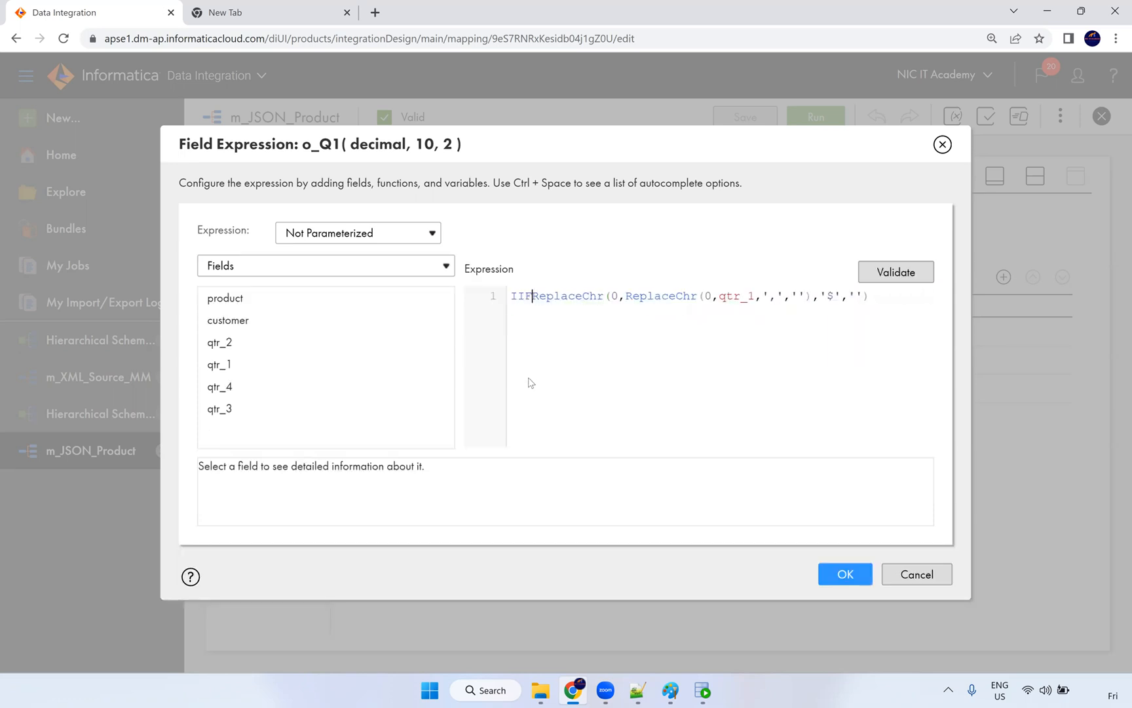
key("BackSpace")
key("BackSpace")
key("BackSpace")
type("IIF(ISNULL(")
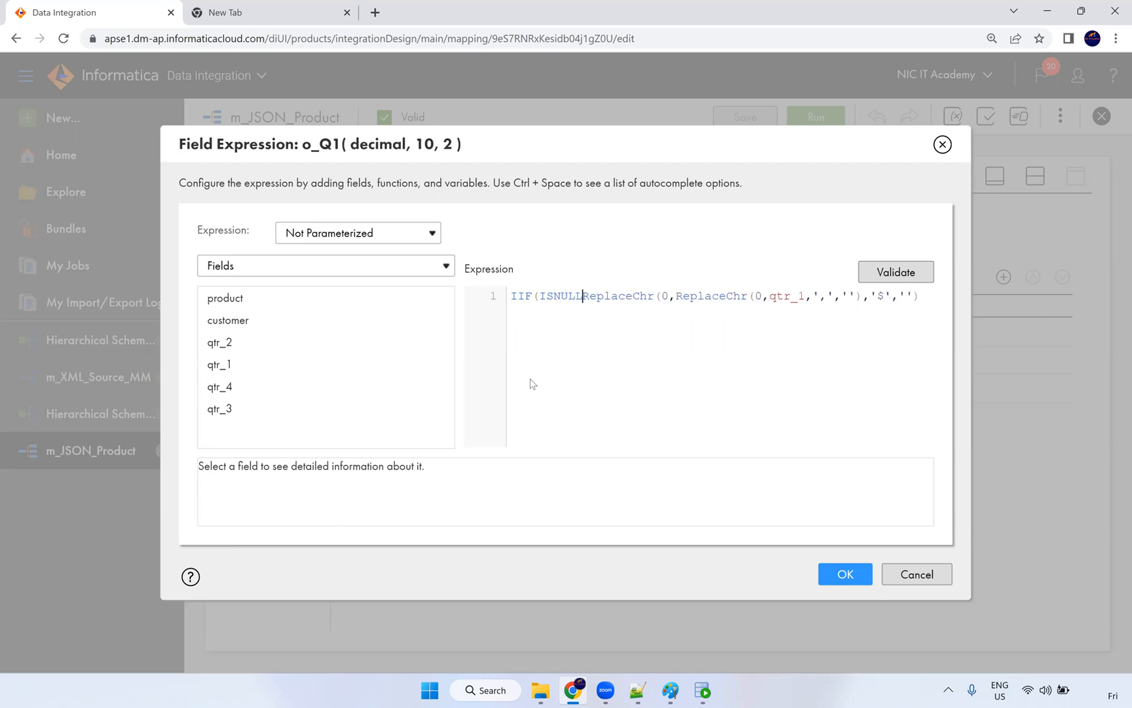
left_click(928, 296)
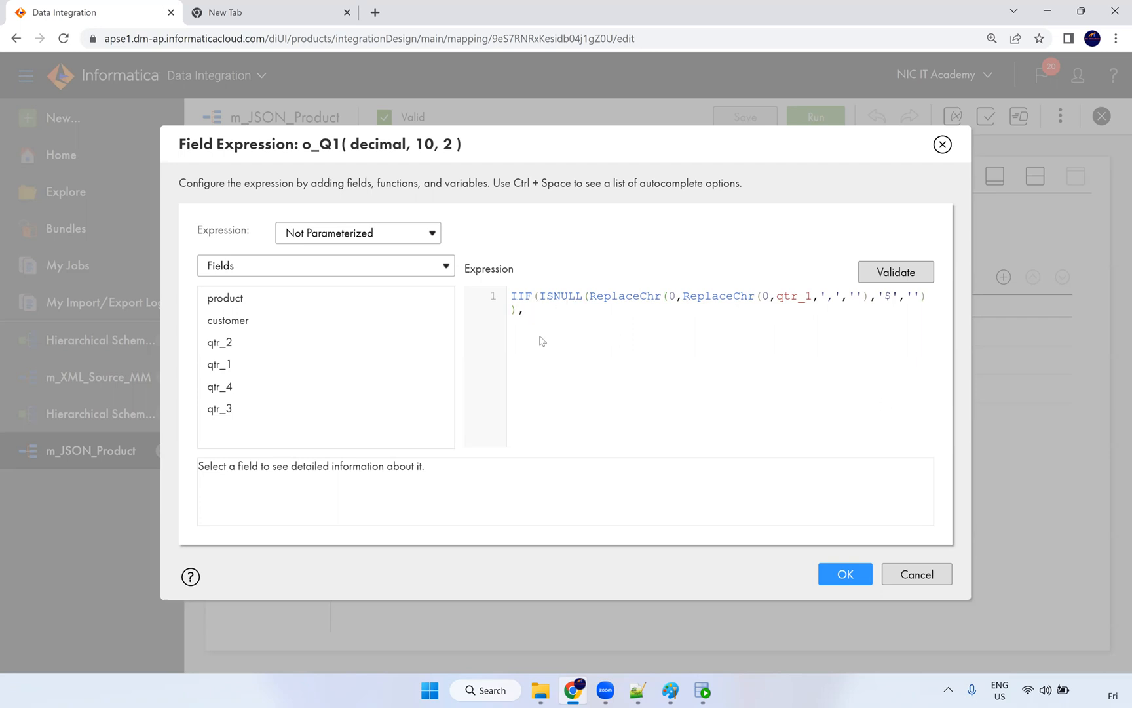
type("0,")
left_click(589, 295)
left_click_drag(590, 296, 924, 296)
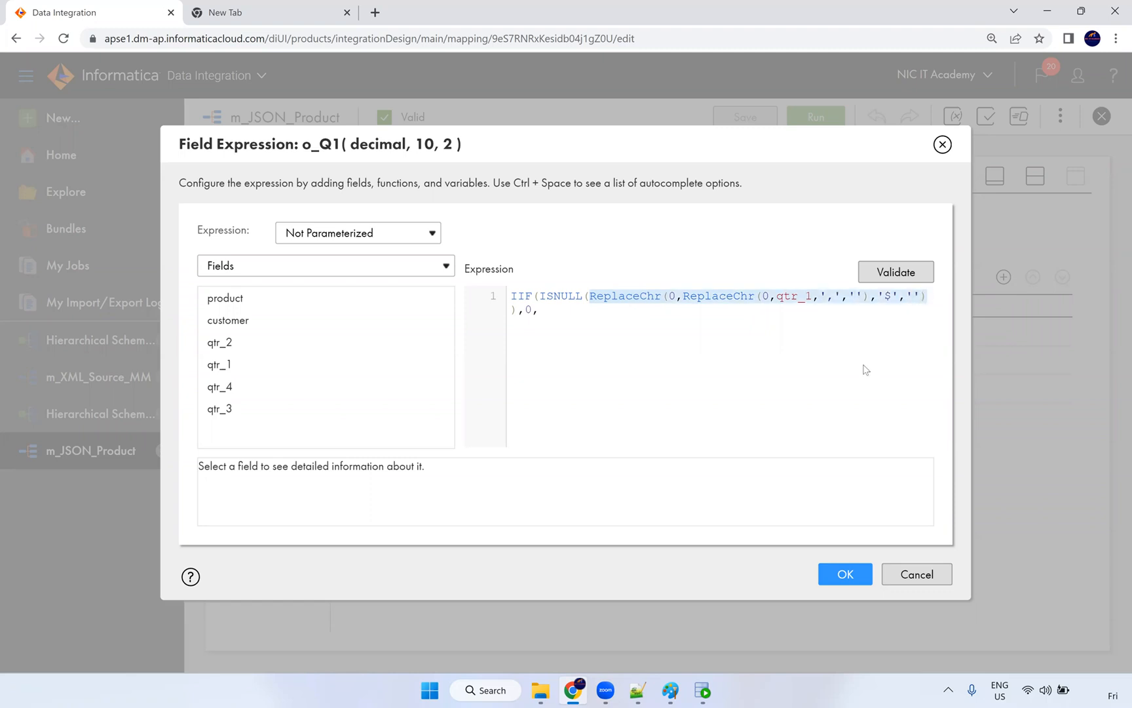
left_click(579, 312)
key("ctrl+v")
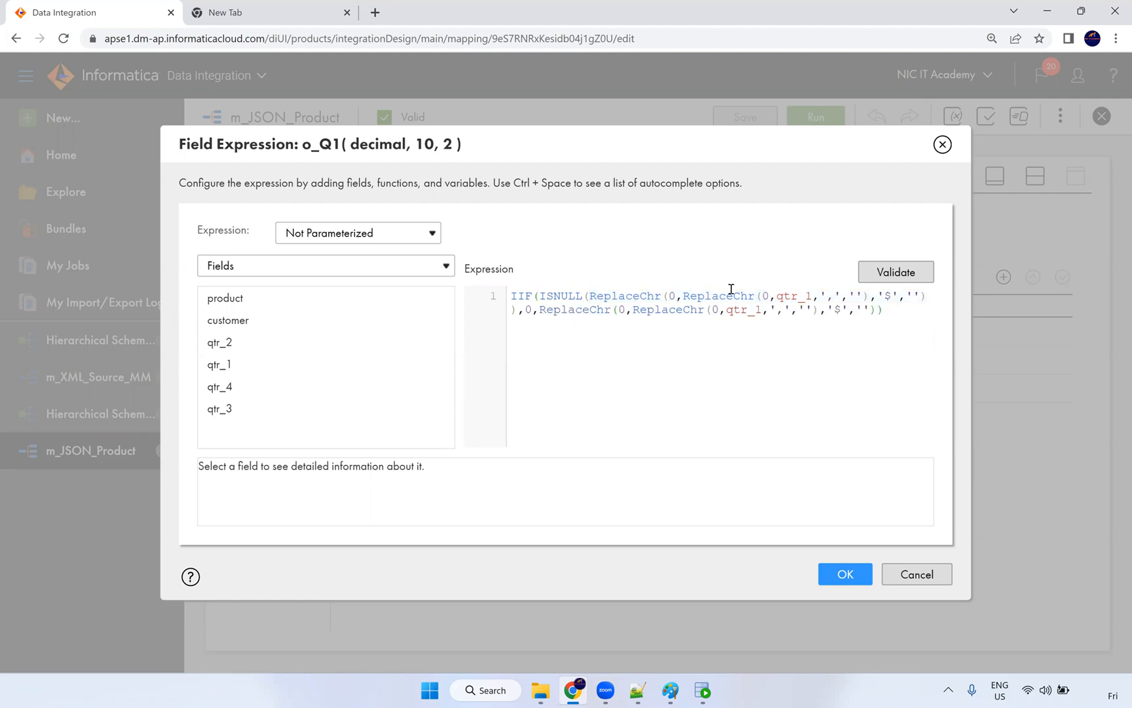
left_click(870, 276)
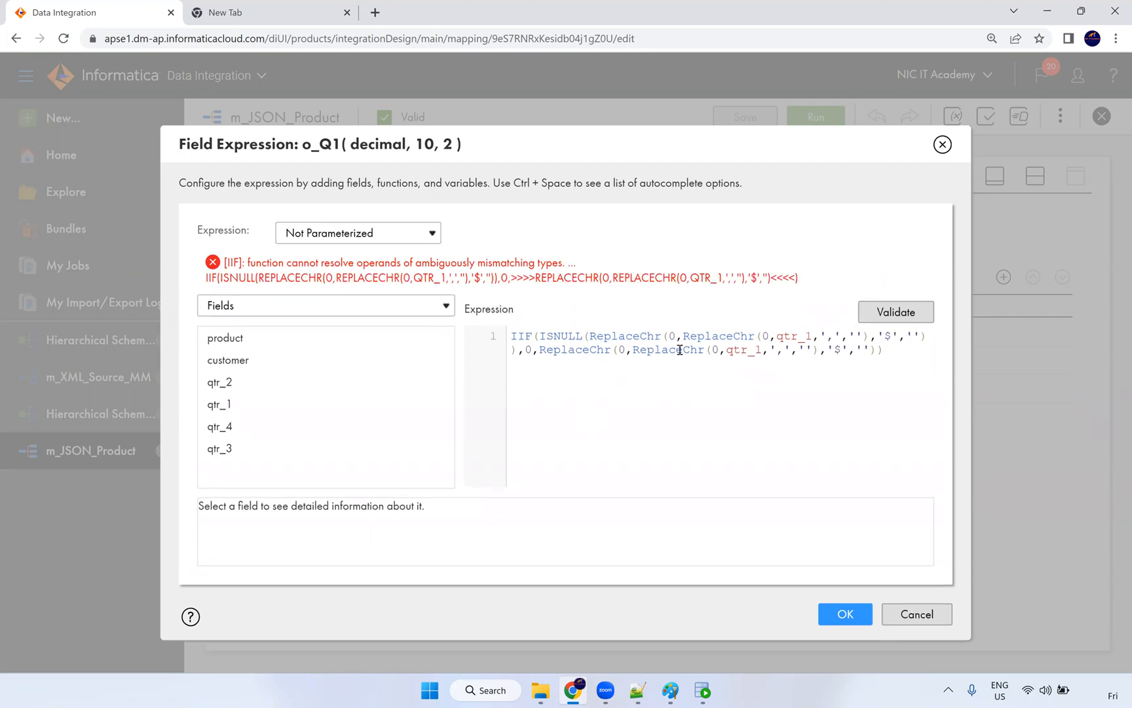
left_click(875, 352)
key("BackSpace")
type(")")
left_click(874, 312)
left_click(685, 335)
left_click(584, 336)
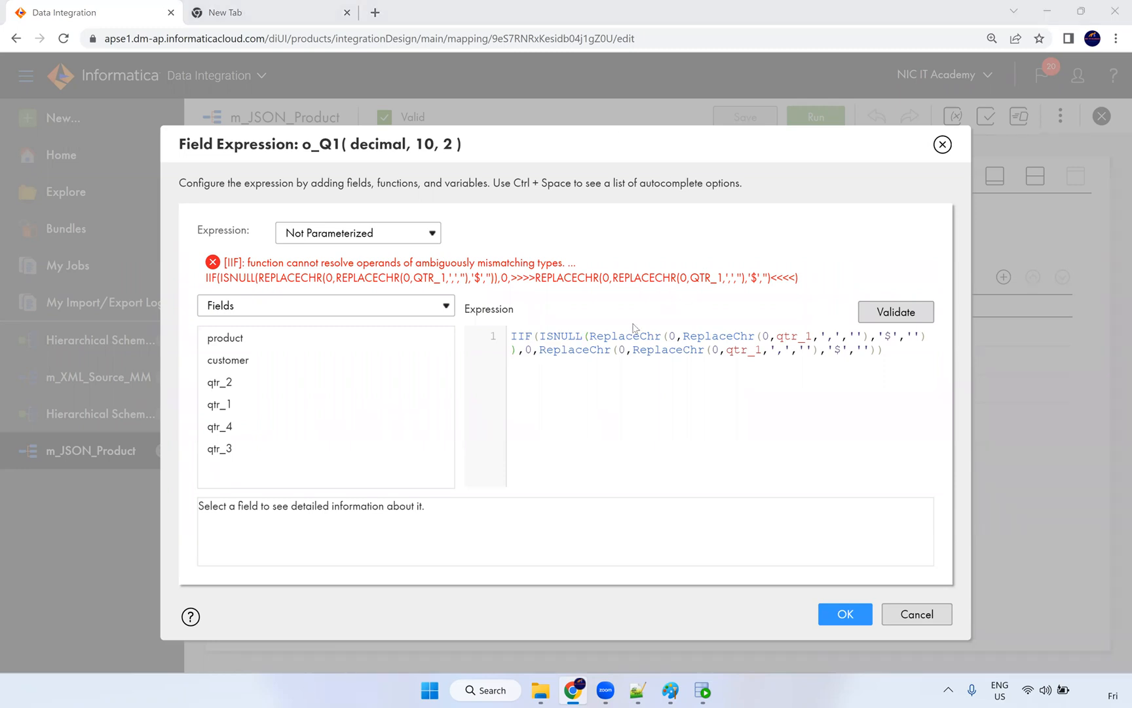
left_click(591, 342)
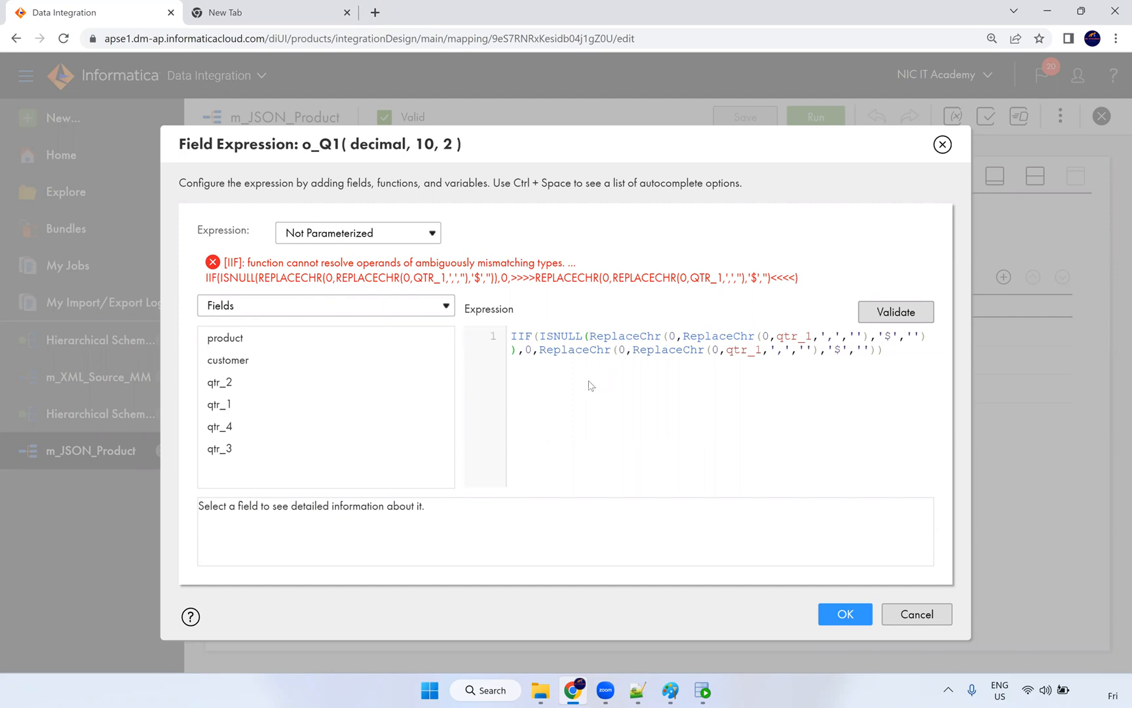
key("ctrl+minus")
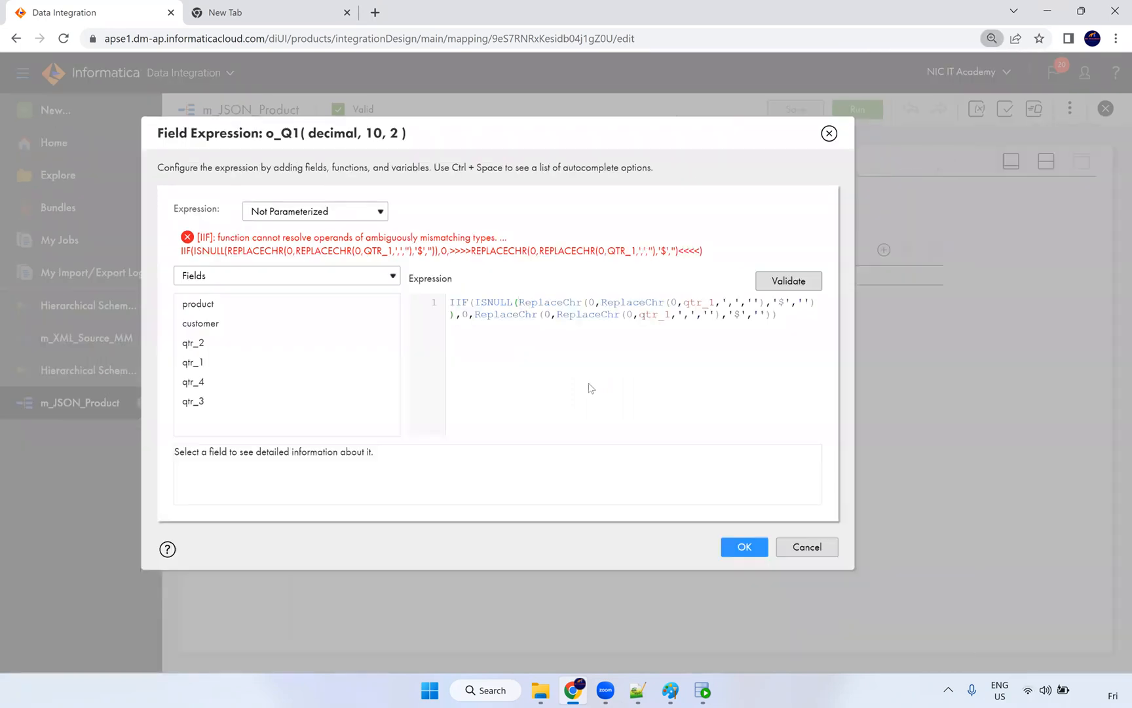
left_click(779, 284)
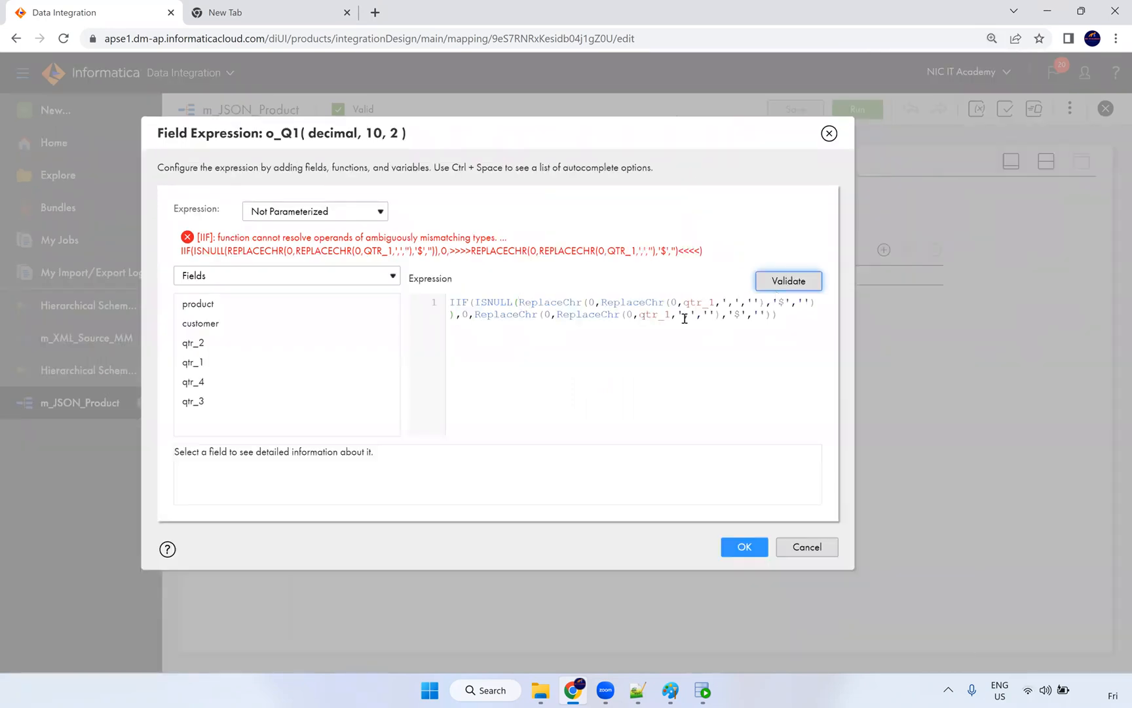
left_click(796, 546)
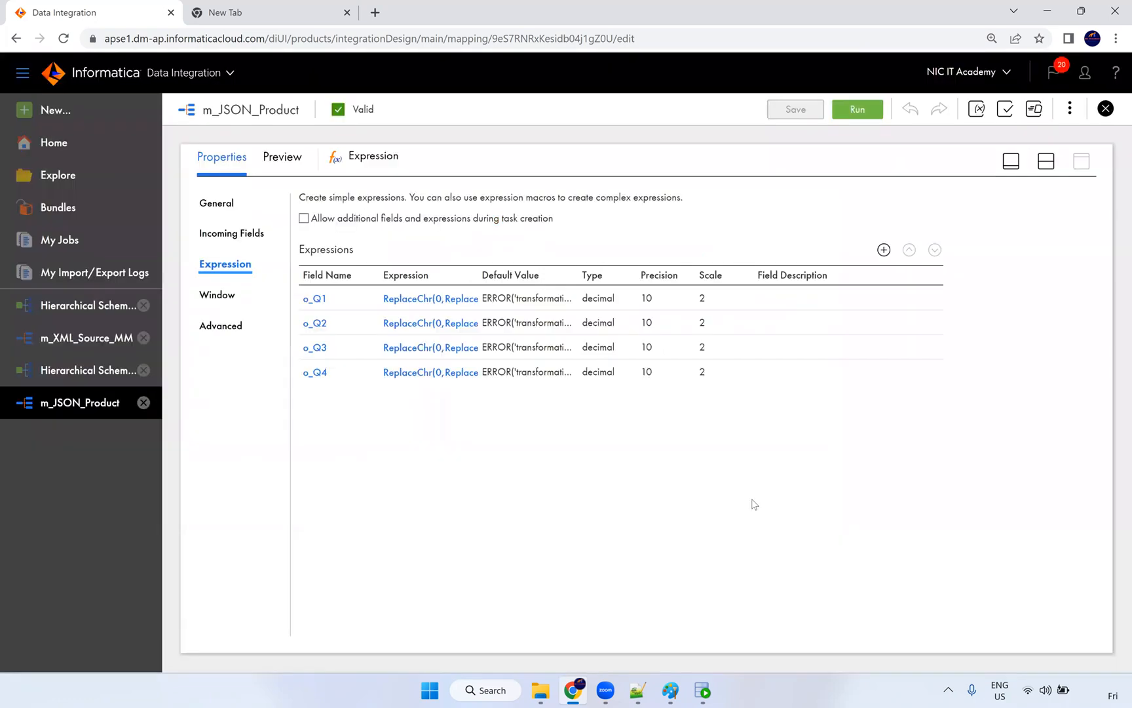
Step: Begin o_Q1's expression with an IIF(ISNULL(qtr_1),0 null check
left_click(469, 303)
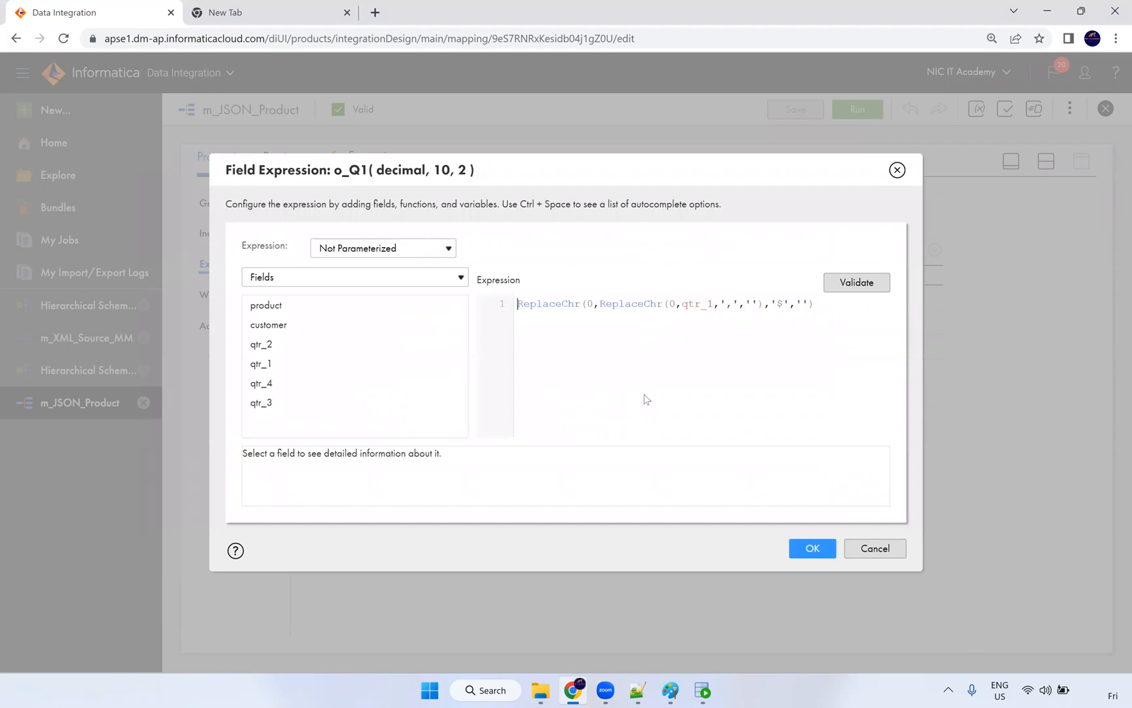
left_click(823, 303)
type("NULL())")
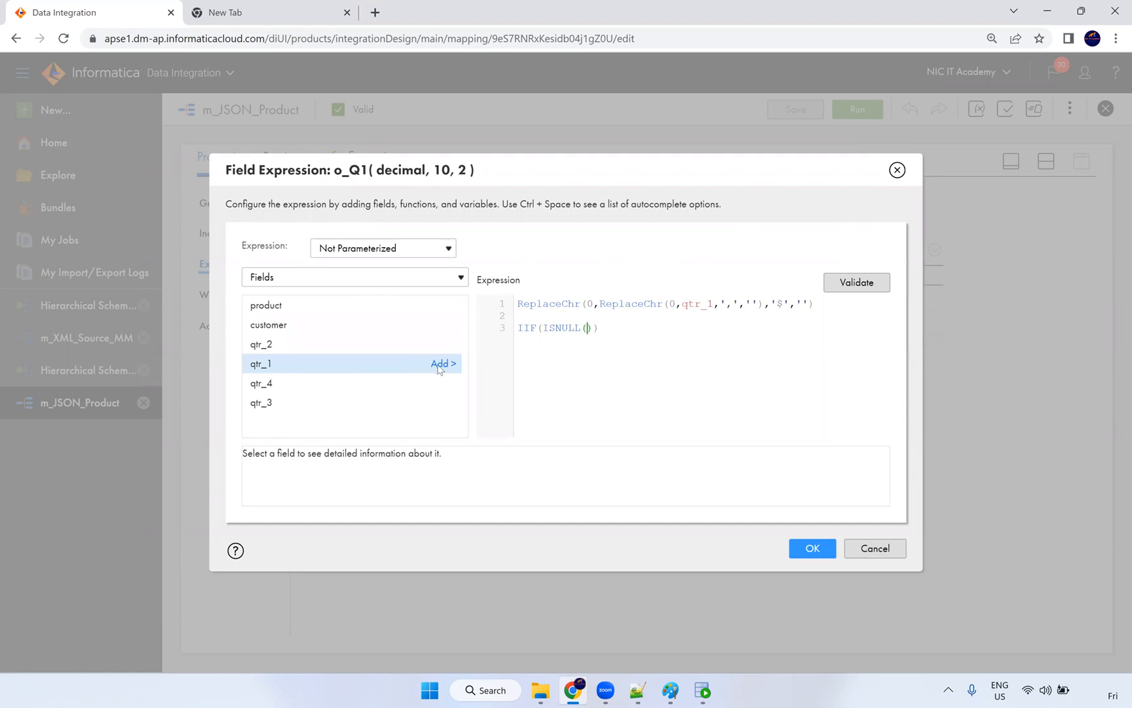
left_click(440, 364)
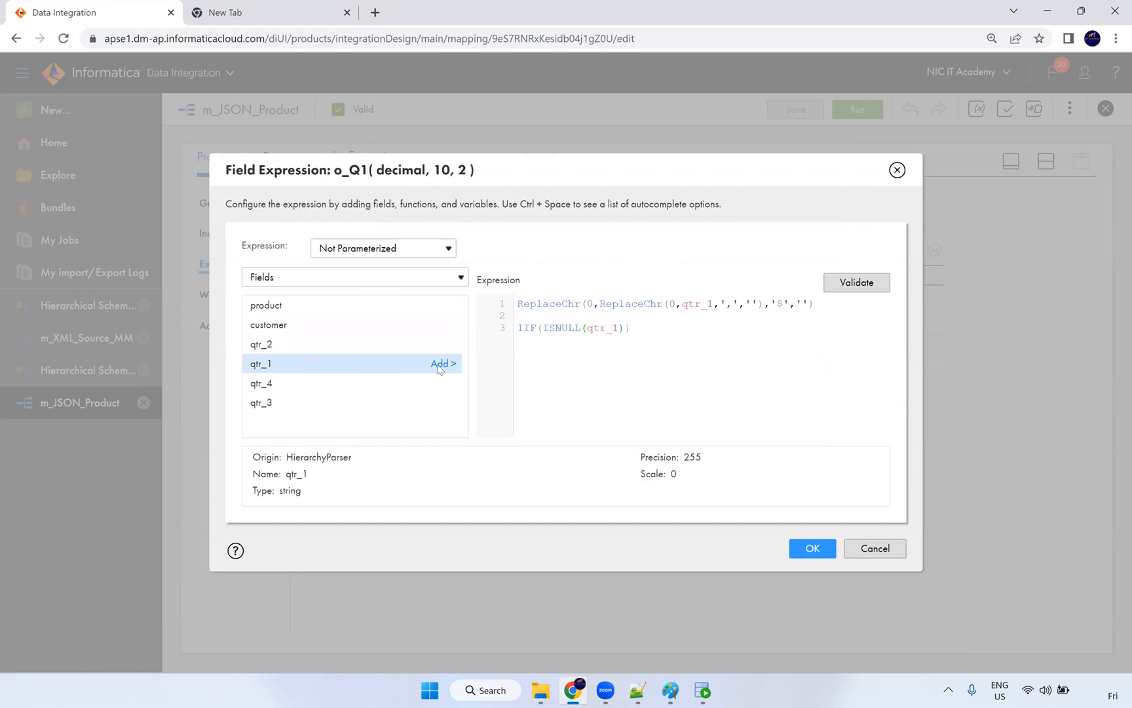
type(",0,")
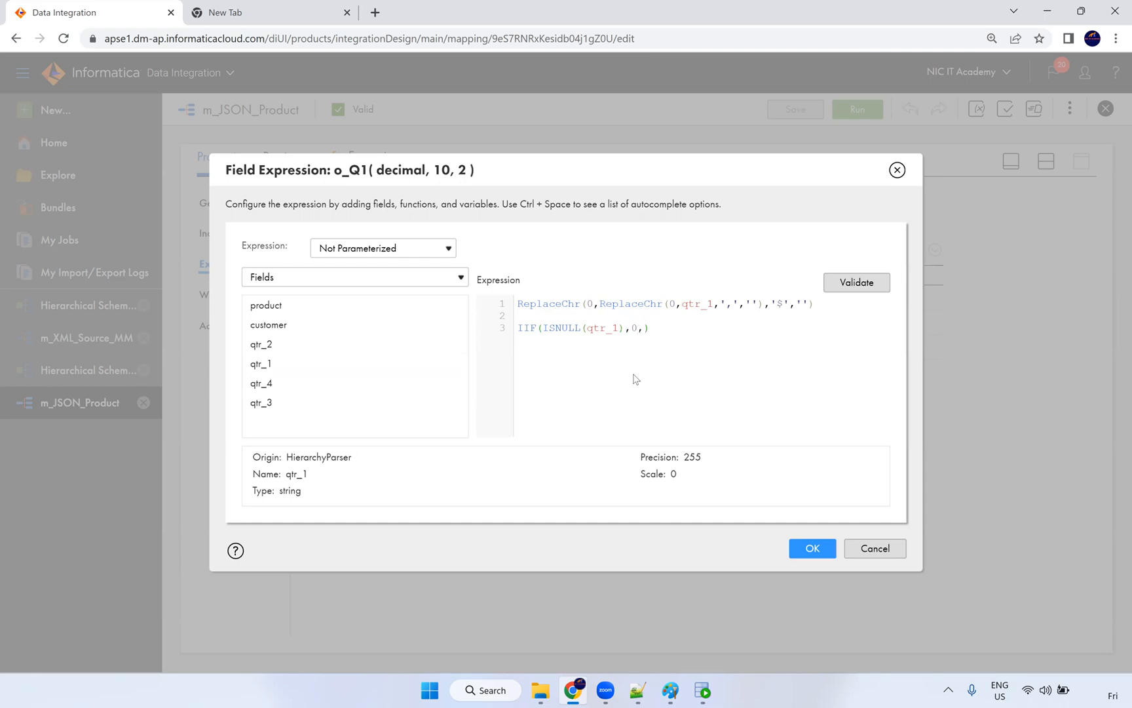
Step: Move the ReplaceChr cleaning expression into the non-null branch, validate, and accept it
left_click_drag(817, 305, 513, 309)
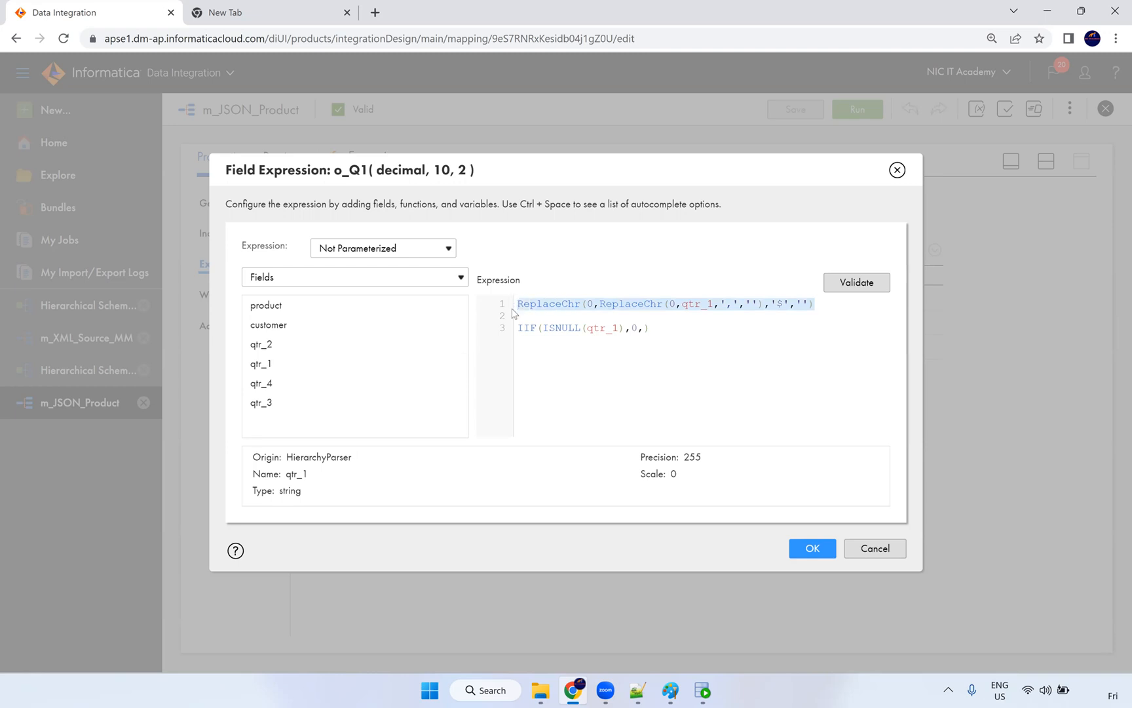
key("ctrl+x")
left_click(644, 328)
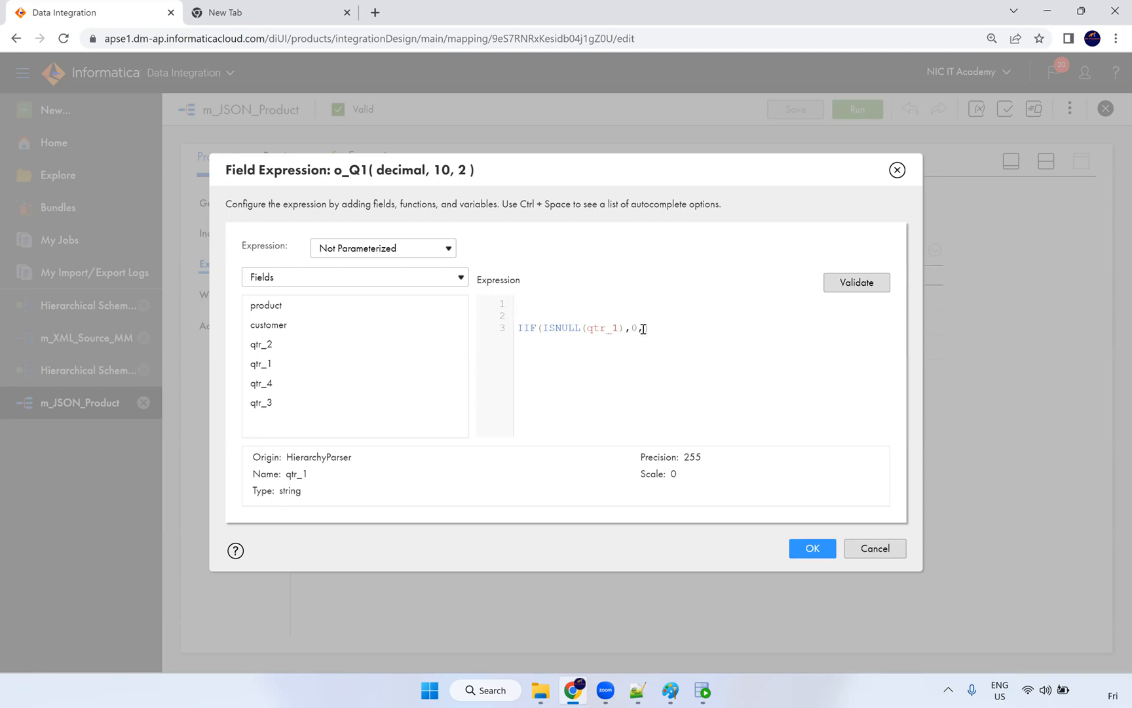
key("ctrl+v")
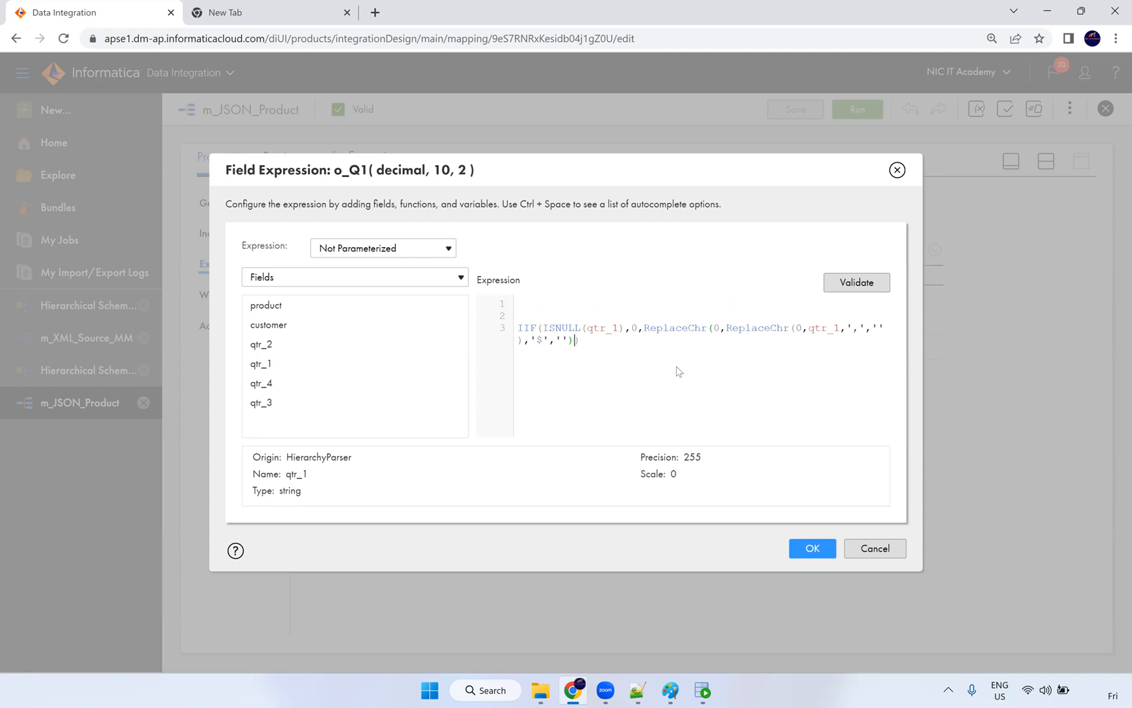
left_click(521, 329)
key("BackSpace")
key("BackSpace")
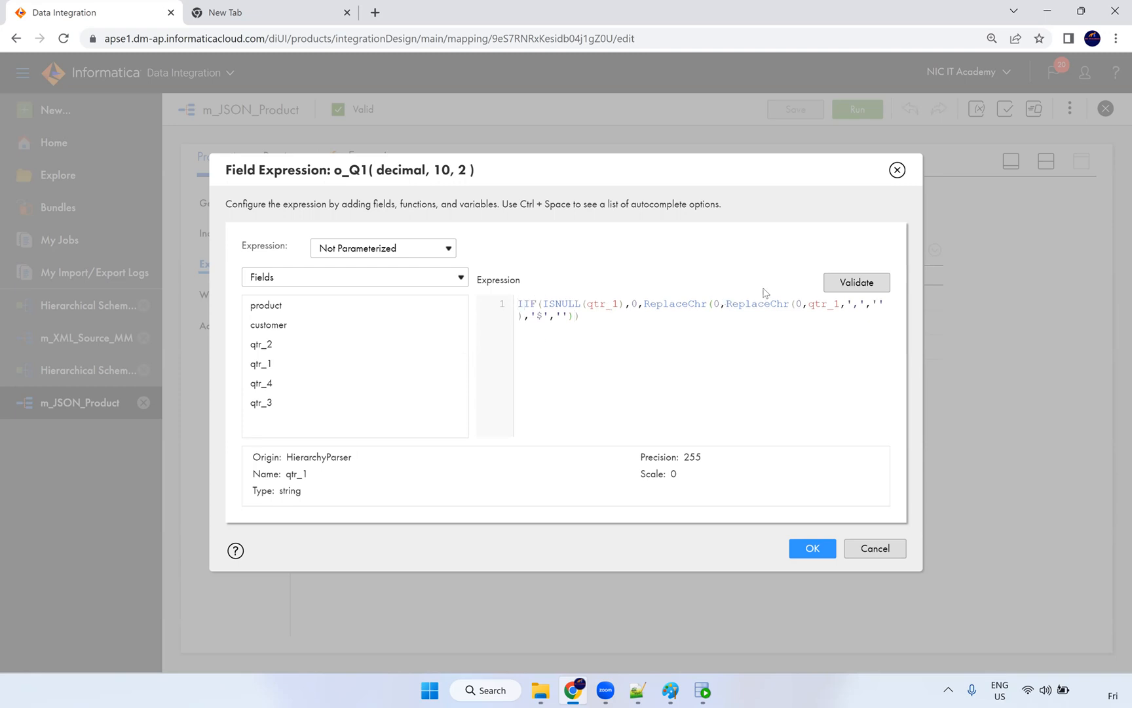
left_click(845, 283)
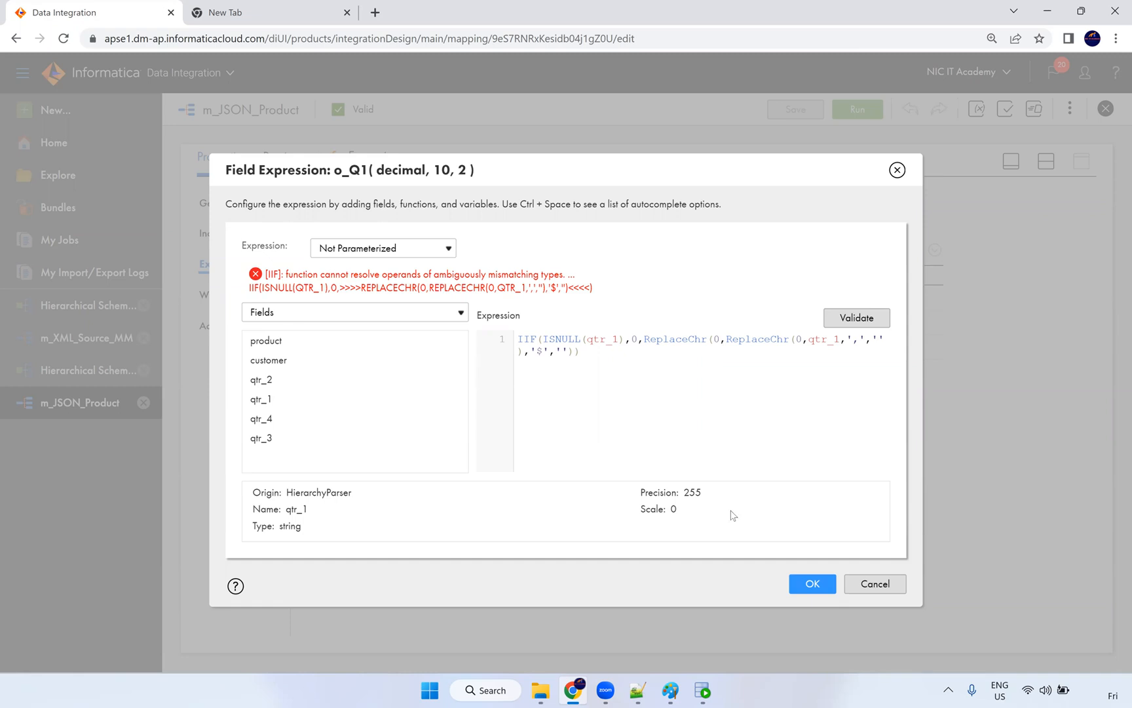
left_click(808, 586)
left_click(820, 585)
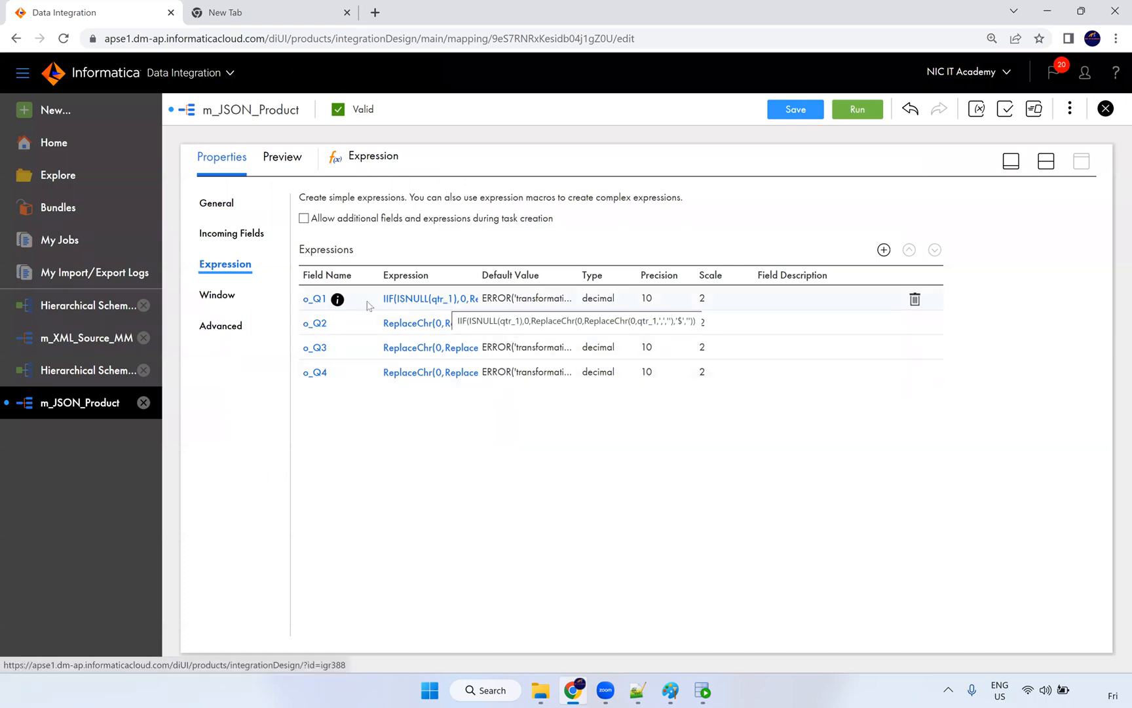
left_click(319, 302)
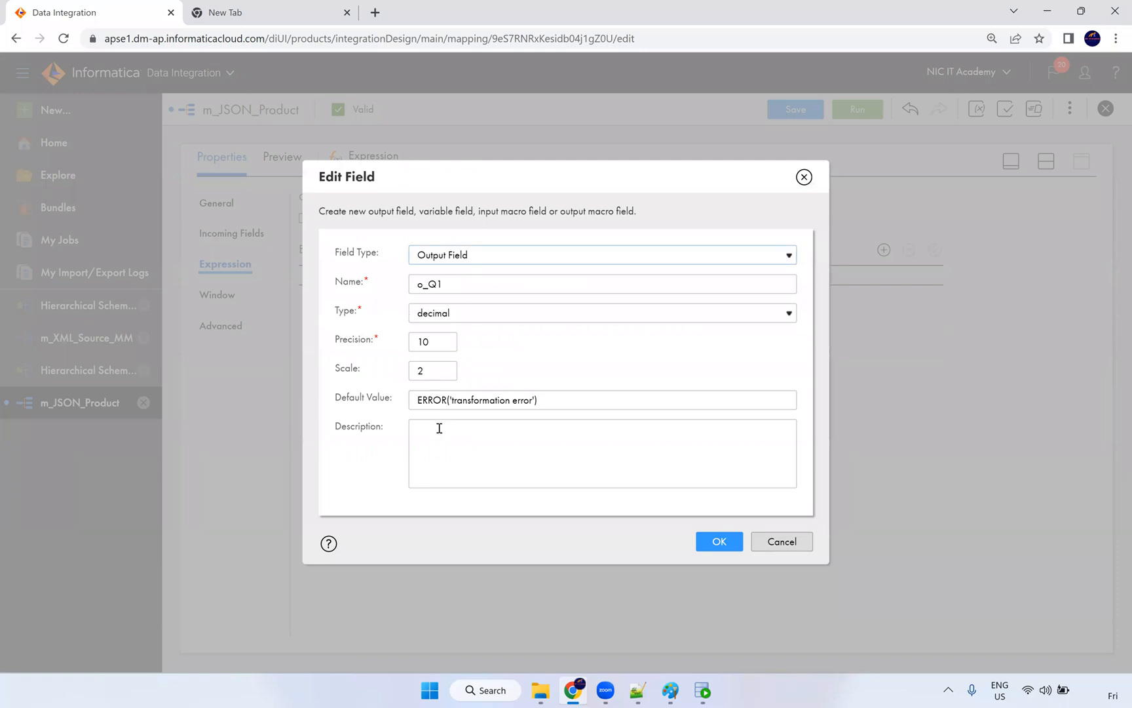
left_click(716, 545)
left_click(719, 543)
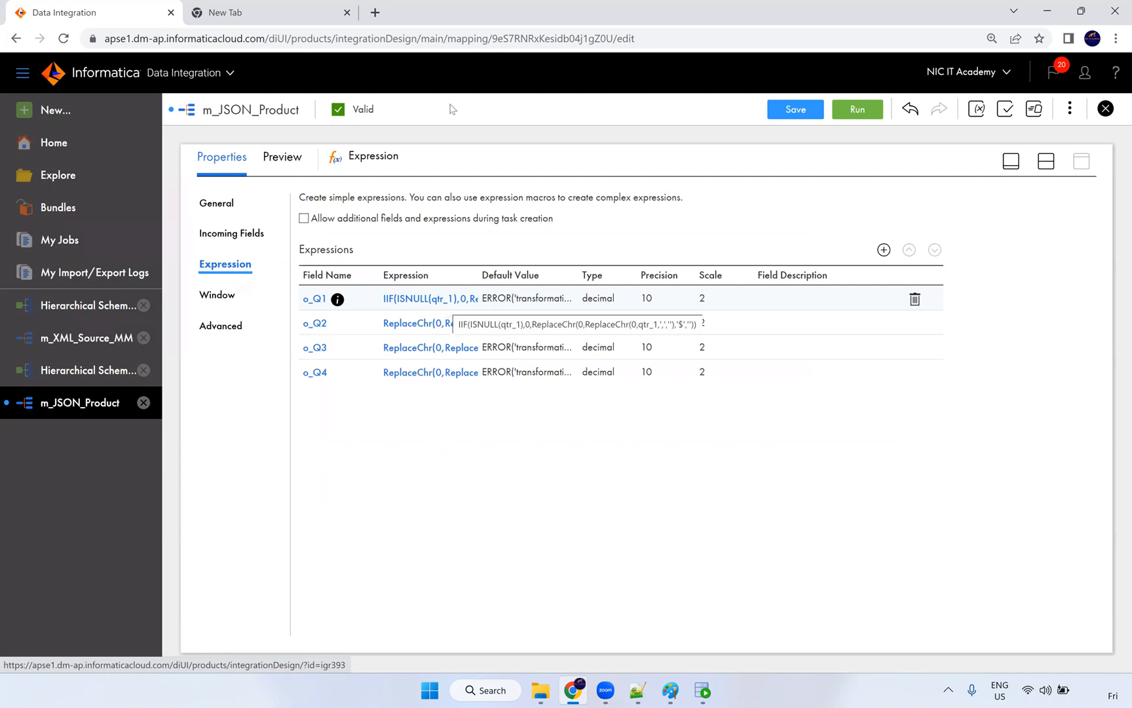
left_click(657, 371)
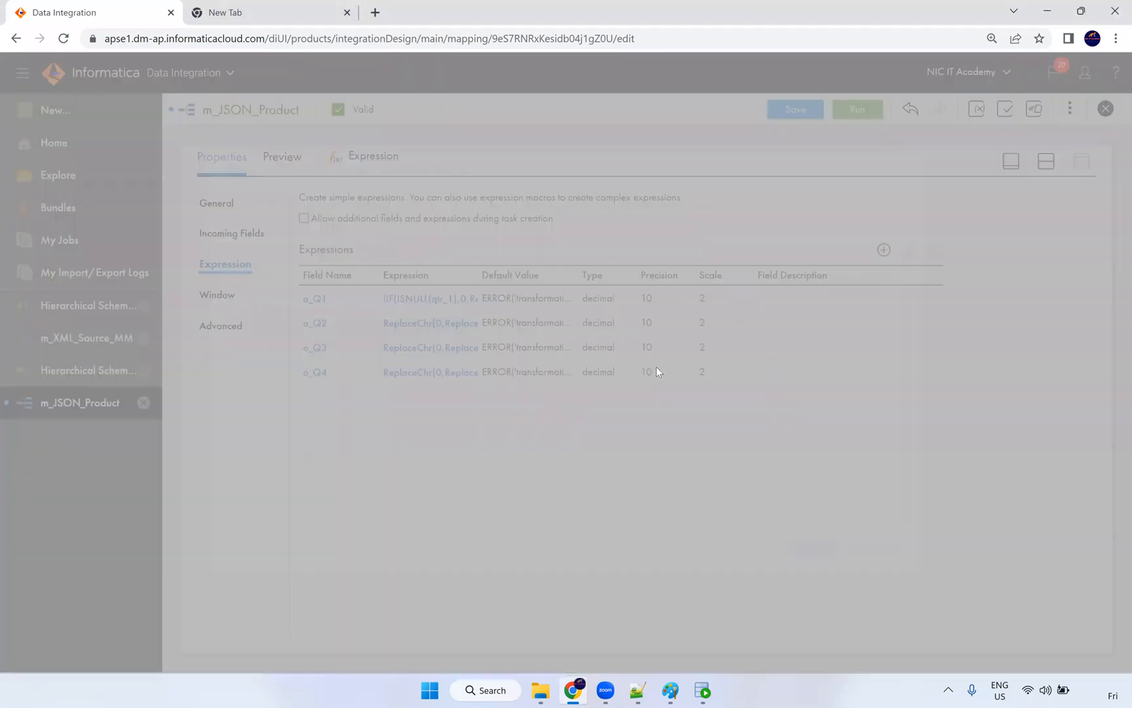
left_click(828, 282)
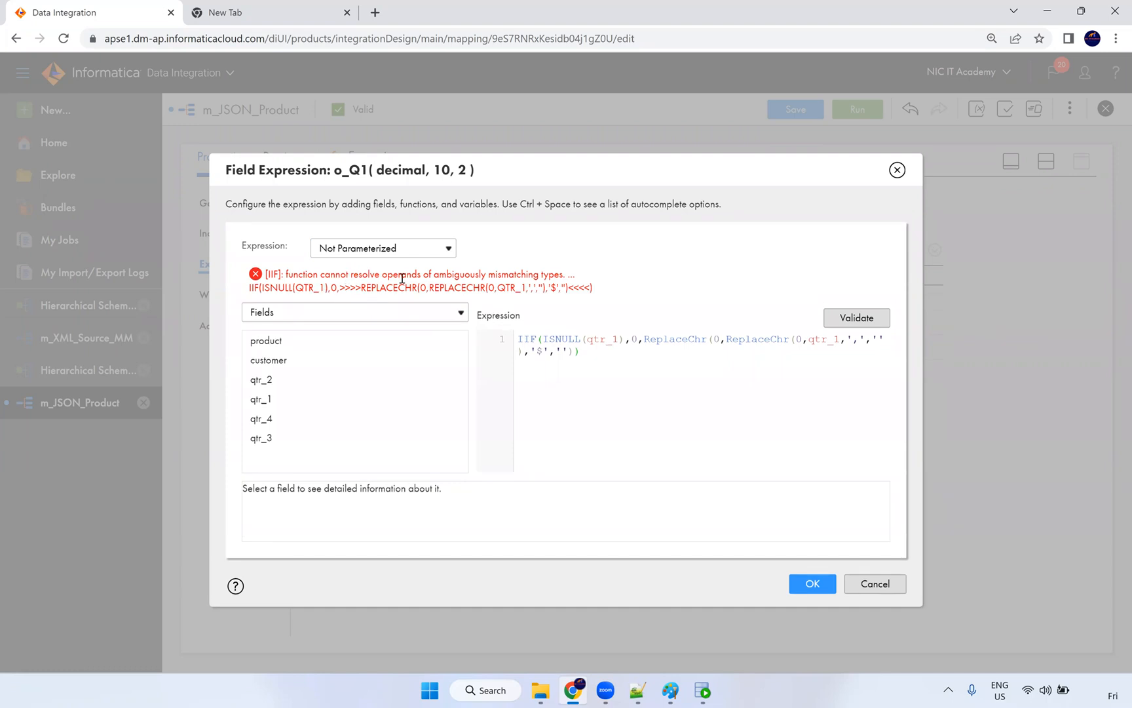
left_click_drag(489, 275, 568, 278)
double_click(556, 339)
left_click(605, 341)
triple_click(605, 341)
double_click(600, 339)
left_click(588, 340)
type("to_")
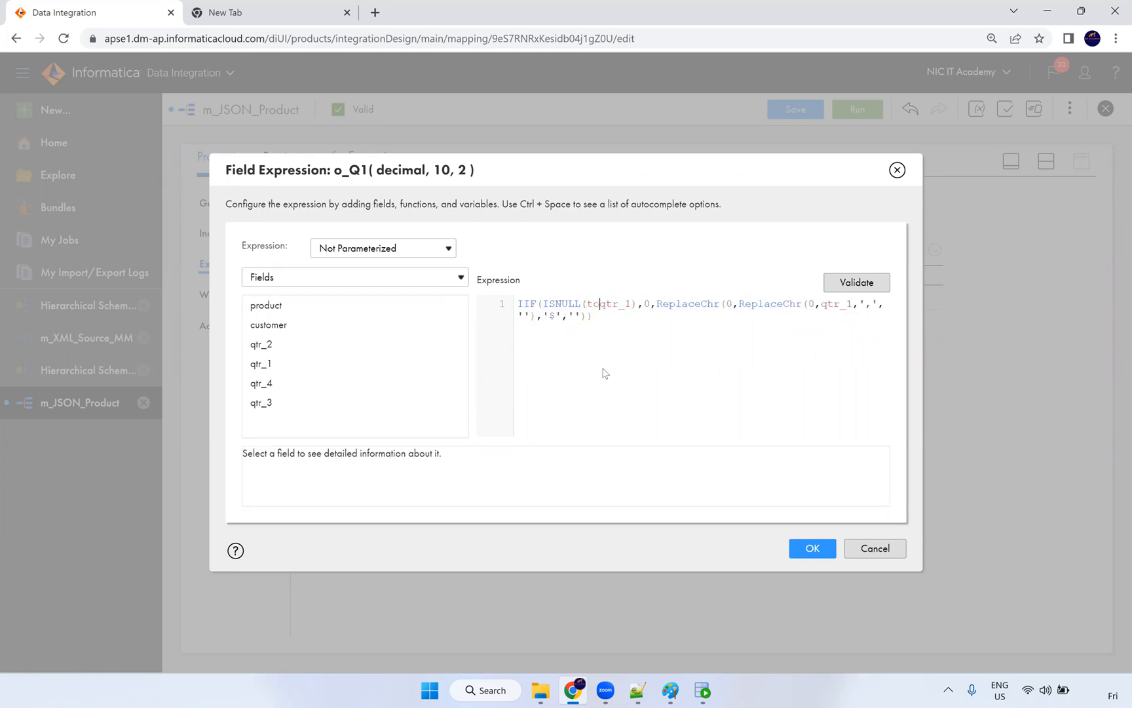
type("num")
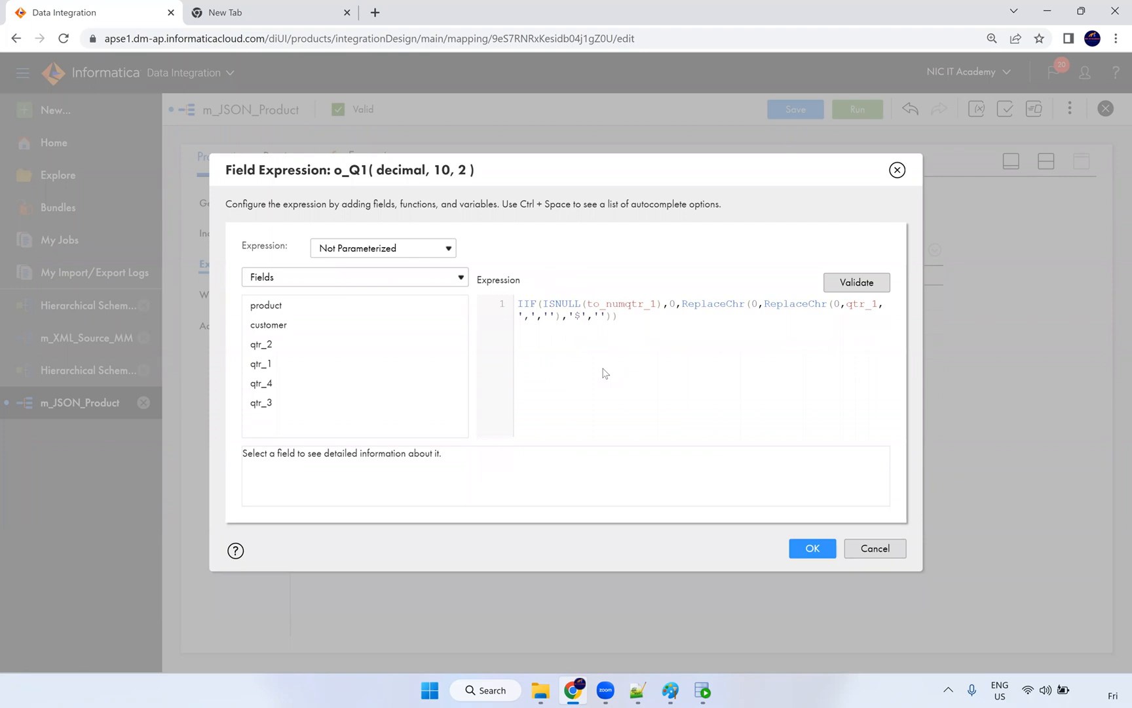
type("ber")
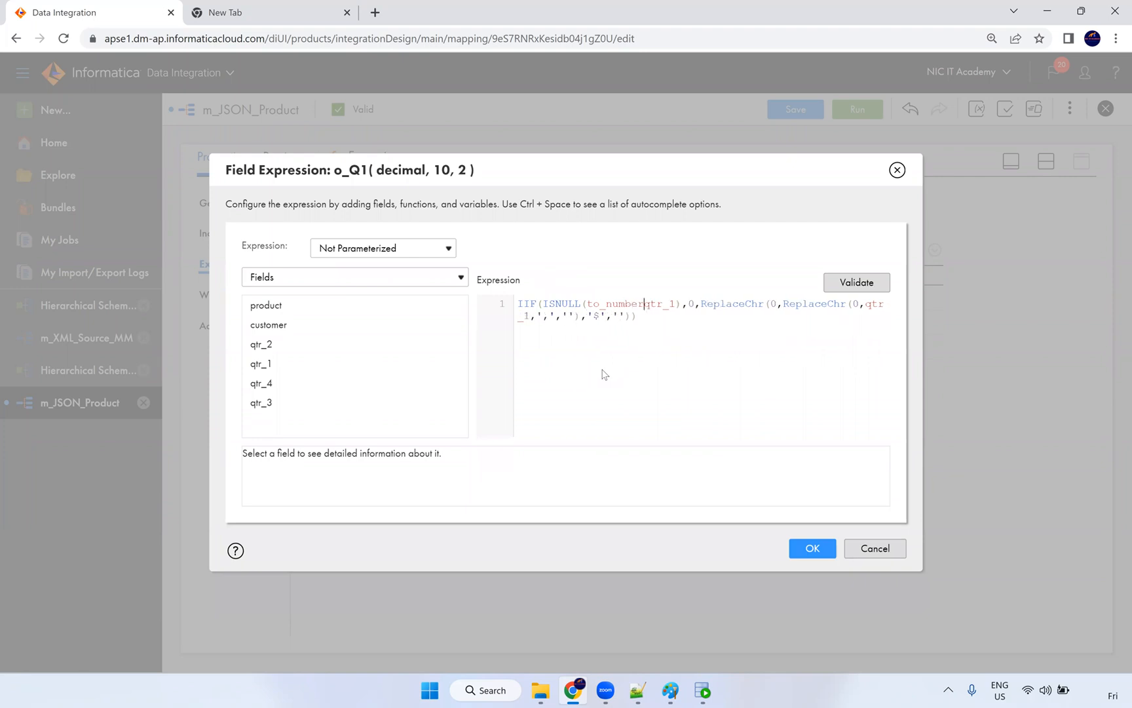
type("(")
left_click_drag(690, 304, 656, 304)
key("BackSpace")
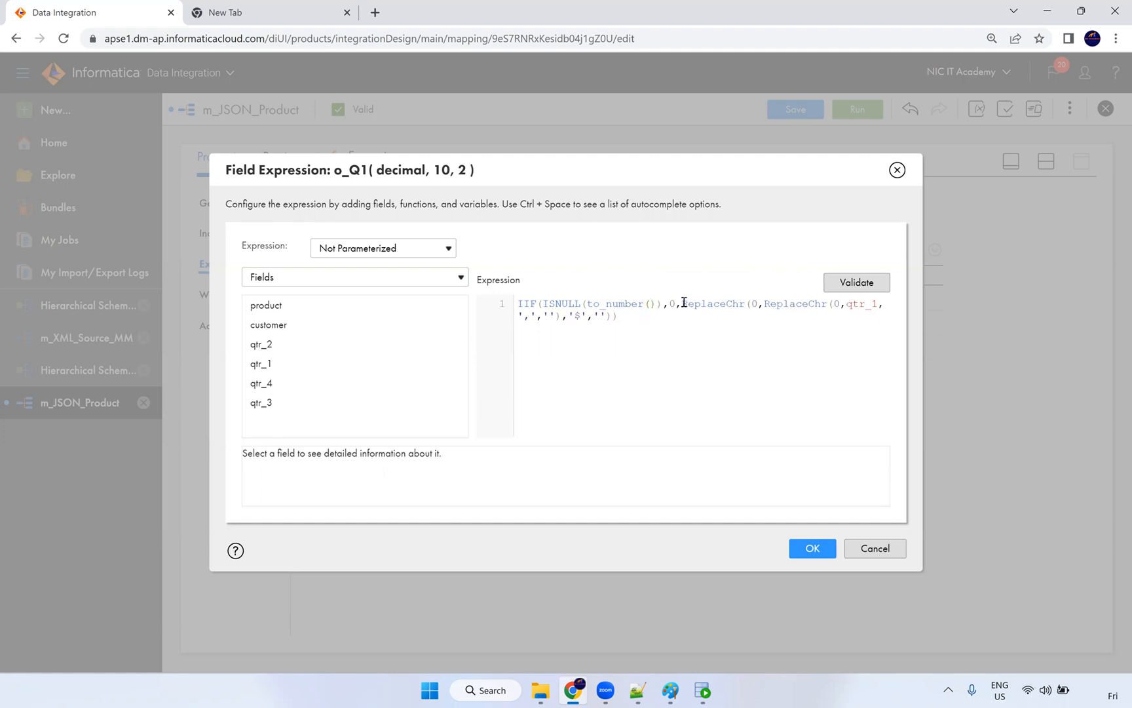
left_click_drag(684, 304, 718, 332)
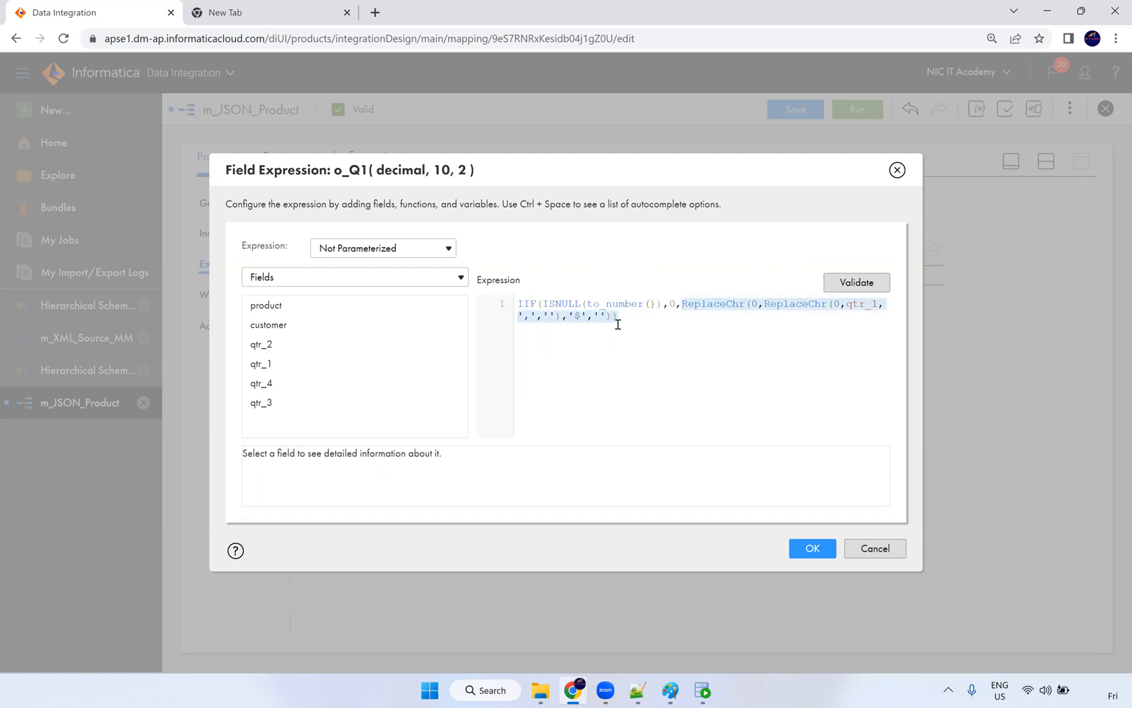
left_click_drag(612, 324, 607, 321)
left_click(610, 318)
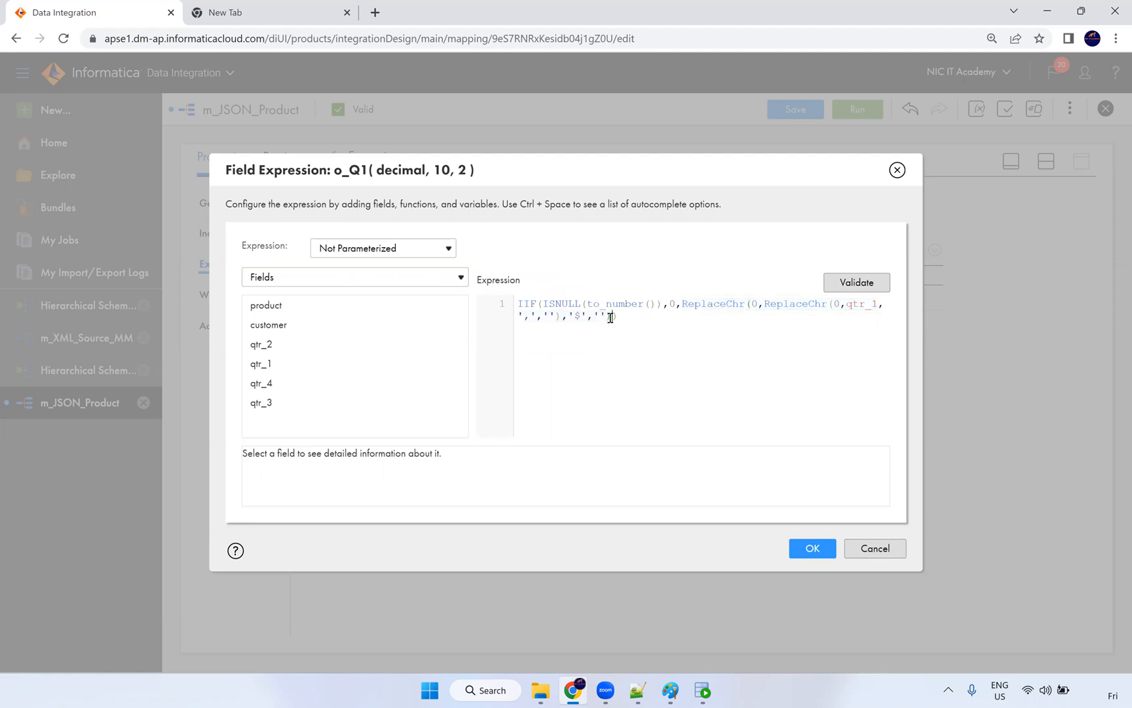
left_click_drag(611, 317, 682, 305)
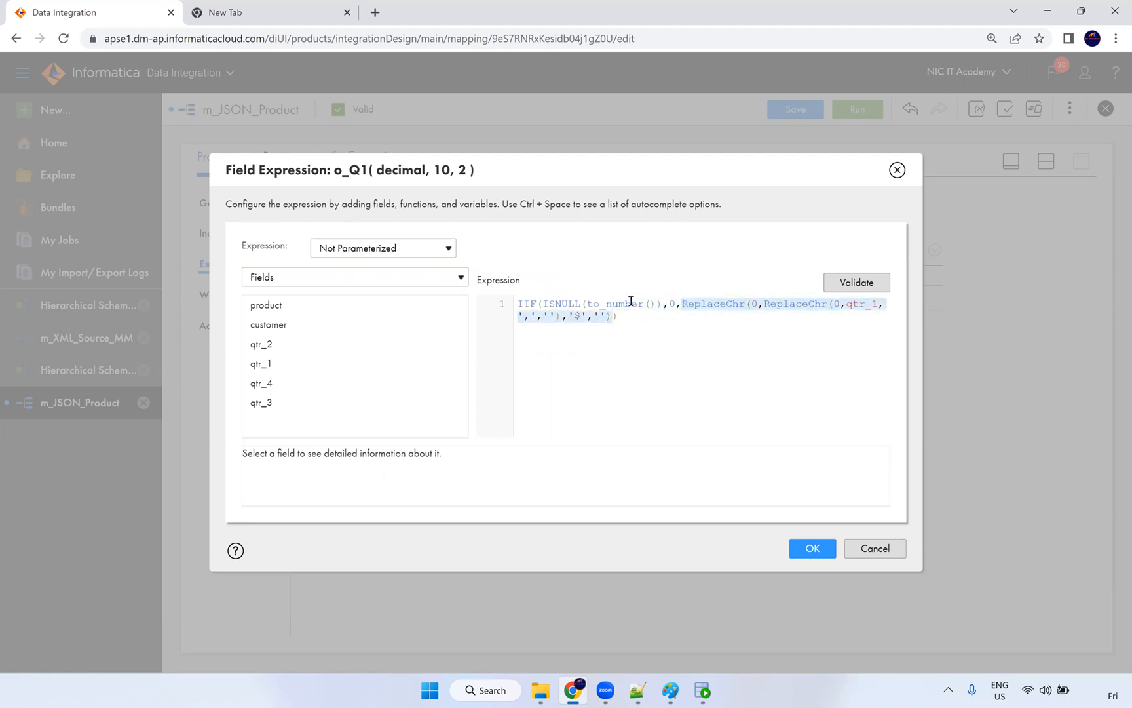
left_click(651, 303)
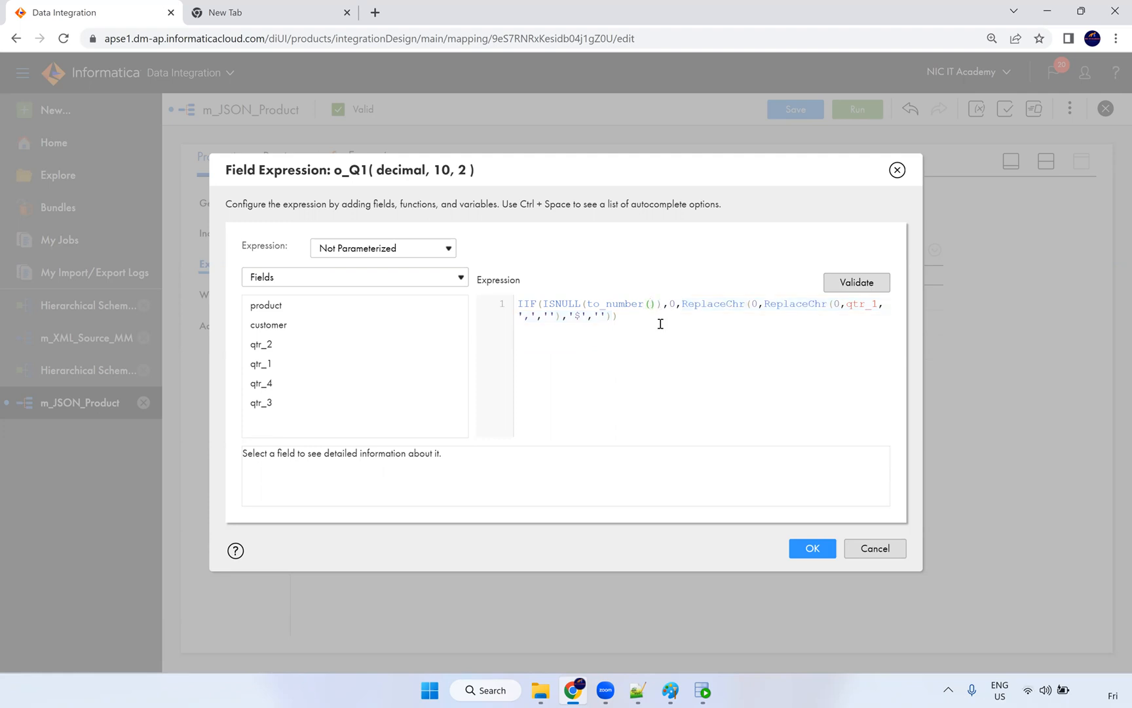
key("ctrl+v")
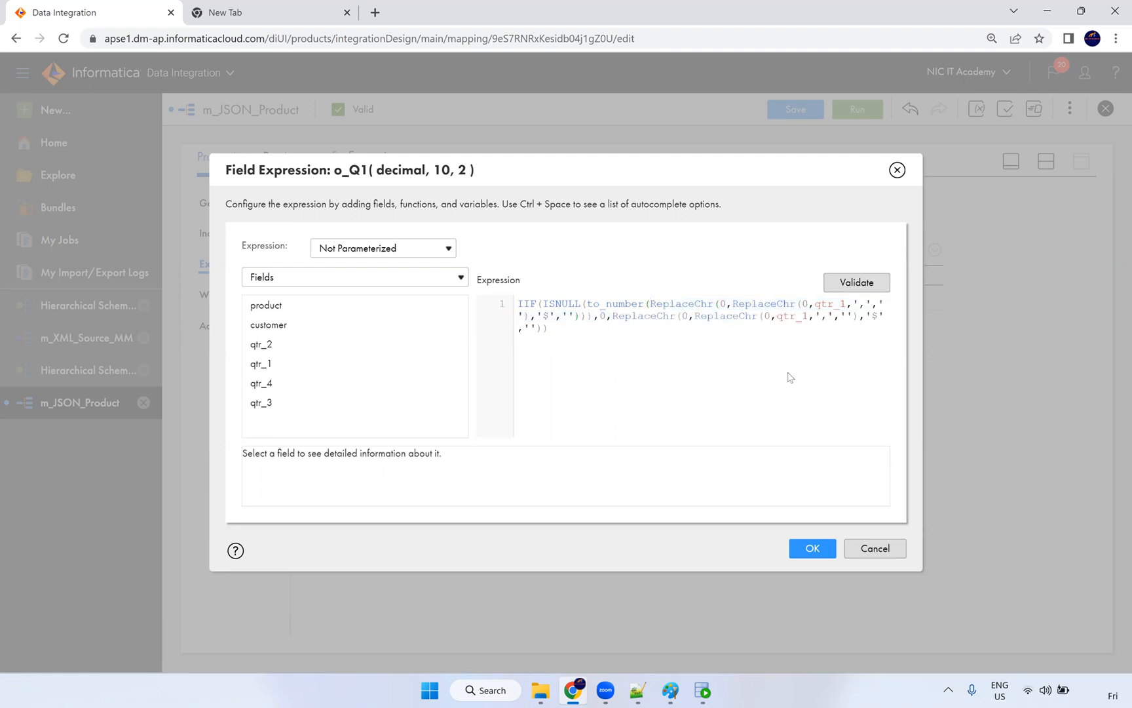
left_click(846, 285)
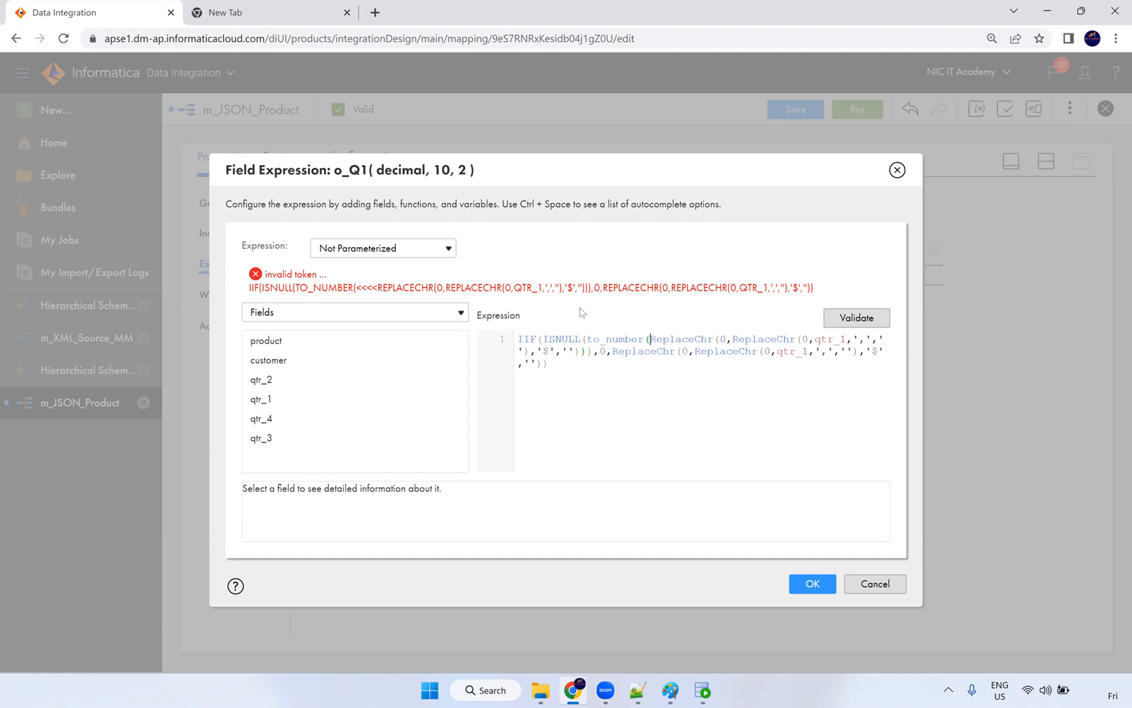
left_click(859, 582)
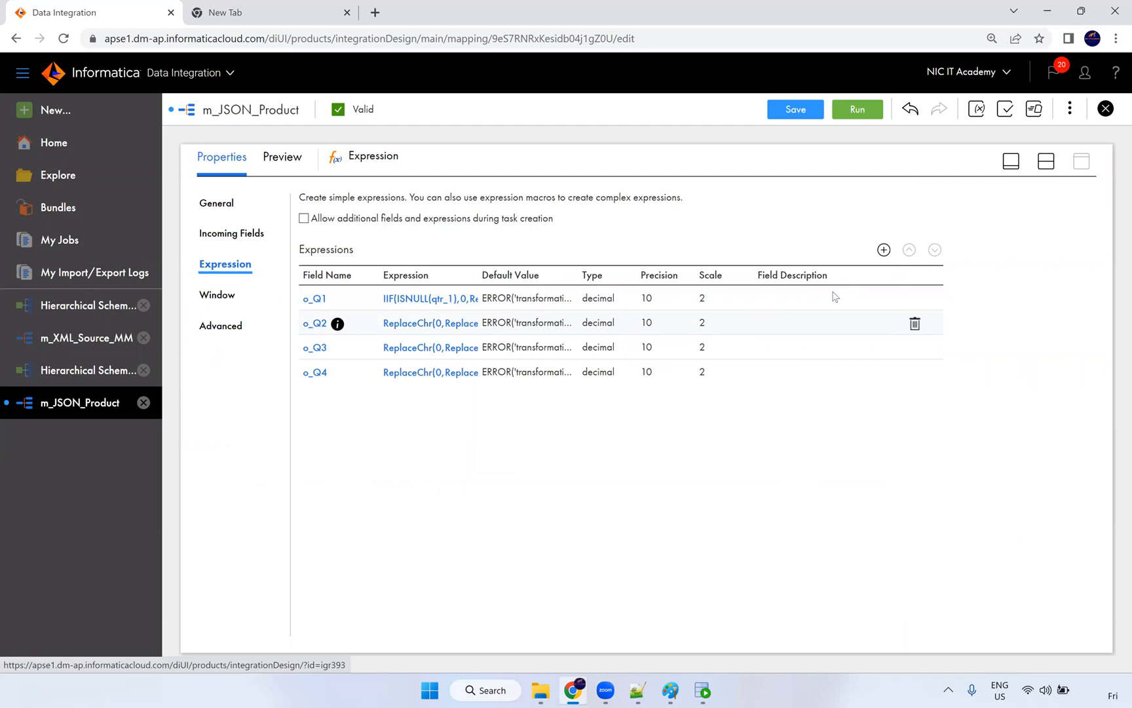
Step: Restore o_Q1 with o_Q2's ReplaceChr expression and save m_JSON_Product
left_click(427, 324)
left_click_drag(819, 304, 669, 304)
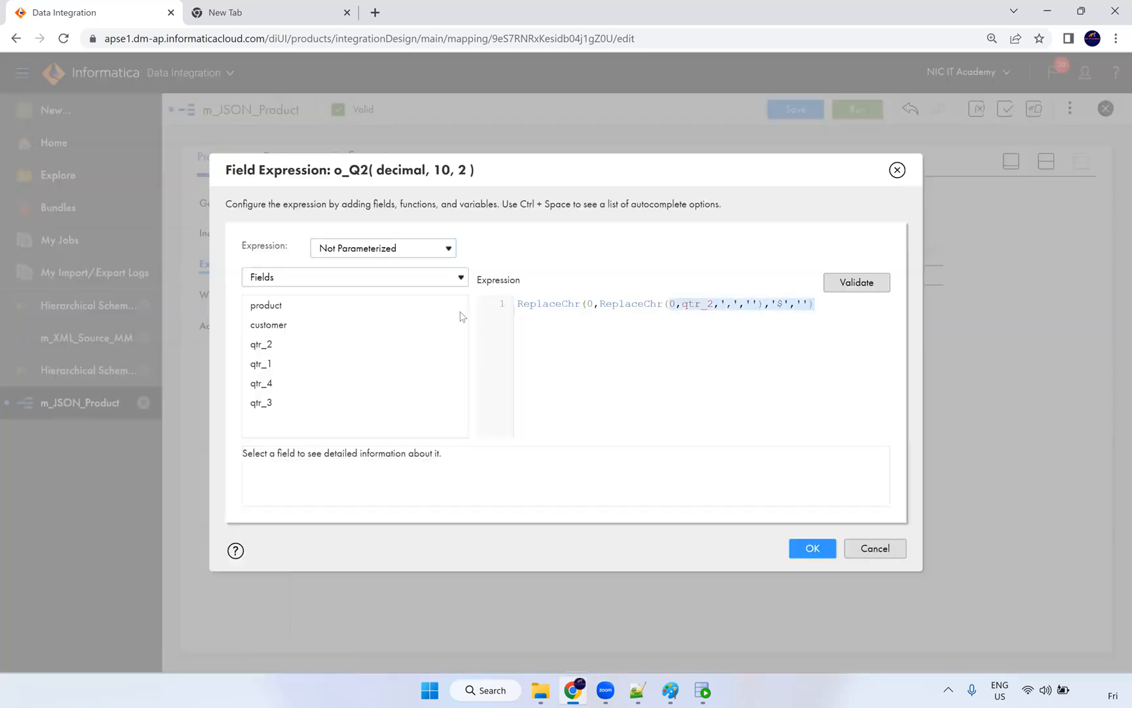
left_click(485, 301)
key("ctrl+c")
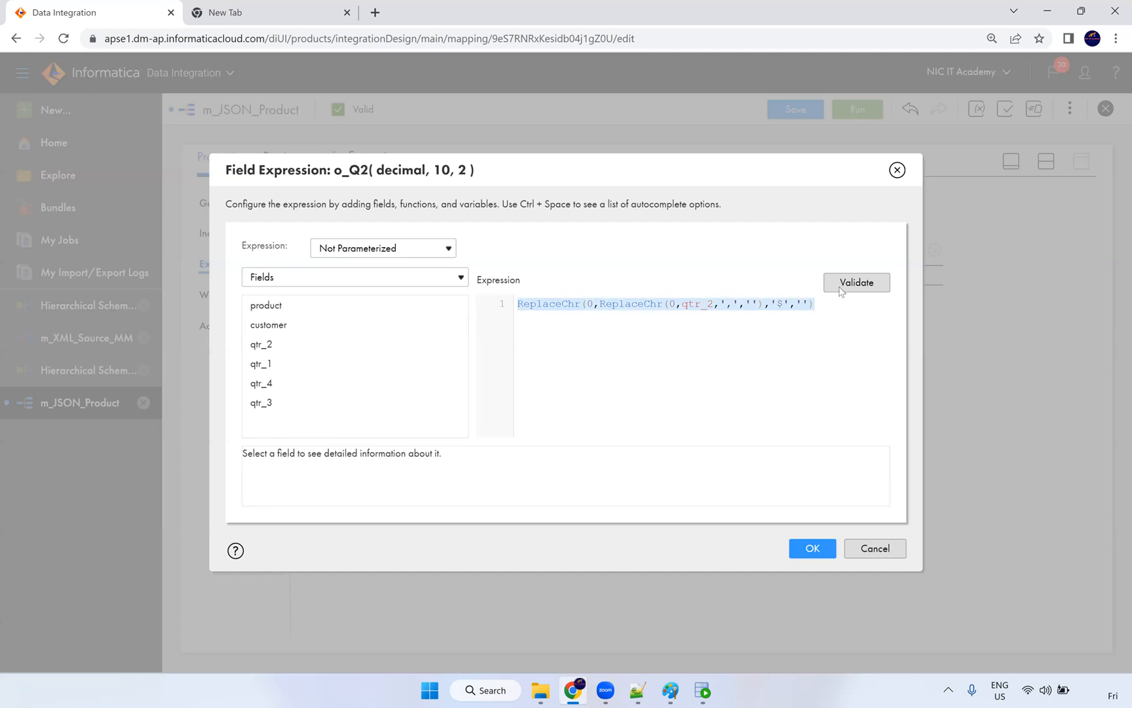
left_click(811, 548)
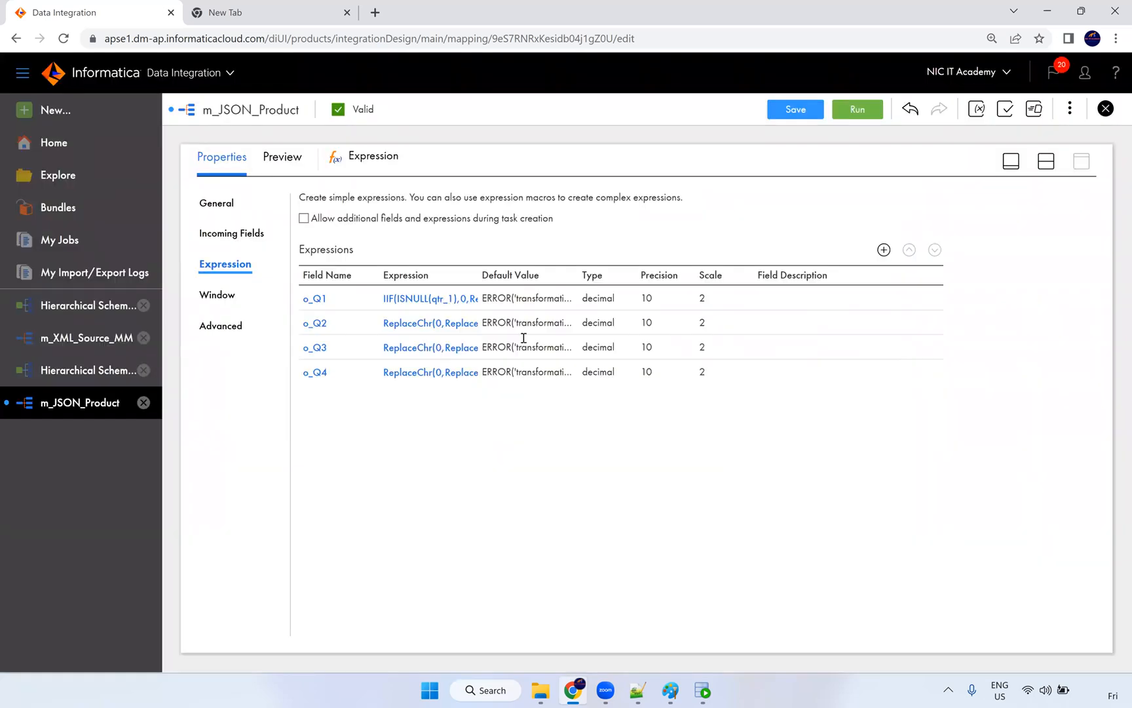
left_click(461, 303)
left_click(471, 304)
key("ctrl+v")
left_click(811, 548)
left_click(800, 116)
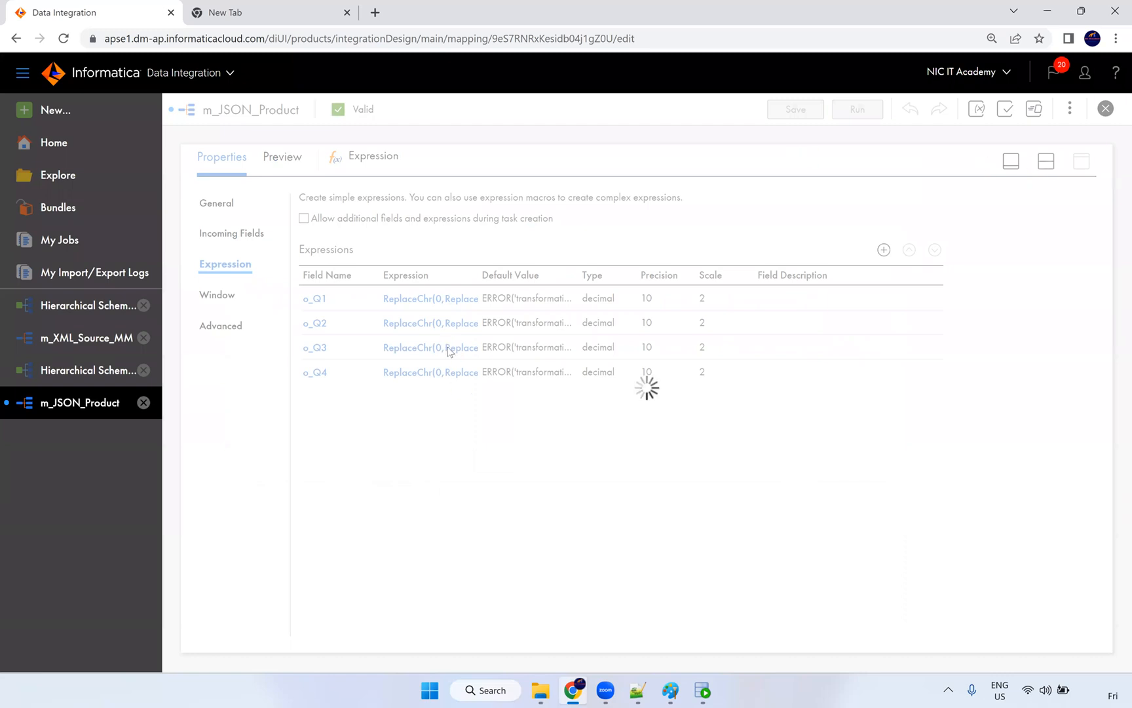
Step: Enlarge the properties area to show o_Q1–o_Q3, then bring up Product.json
left_click(1047, 162)
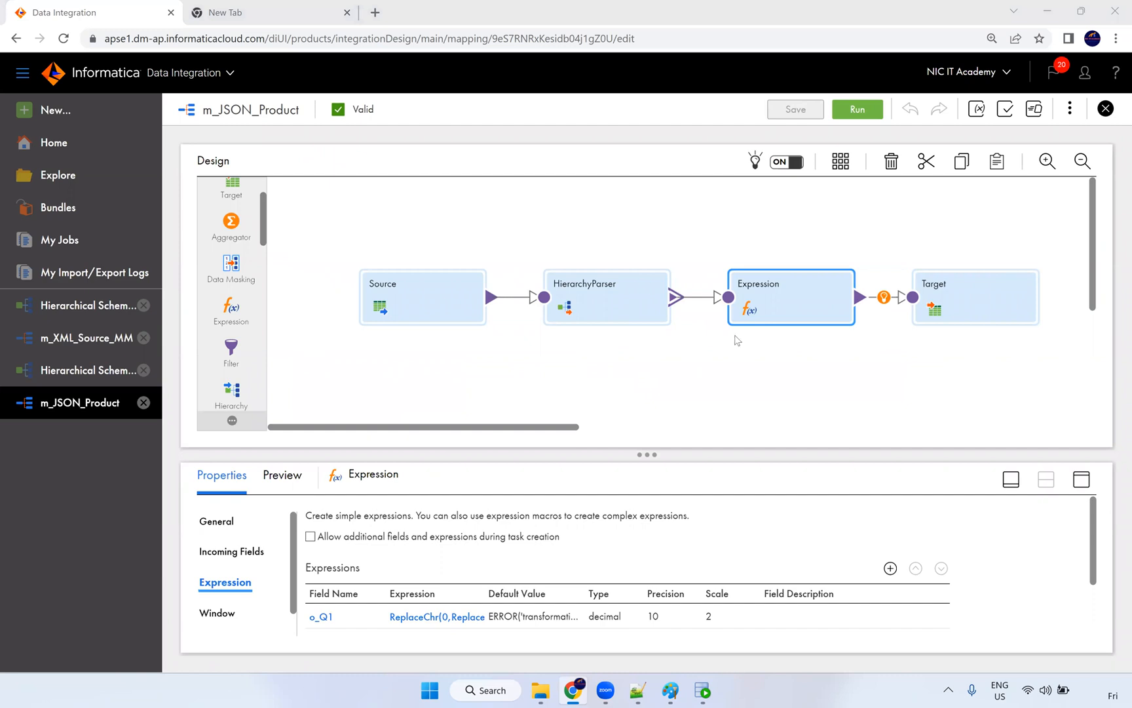
left_click_drag(647, 454, 648, 409)
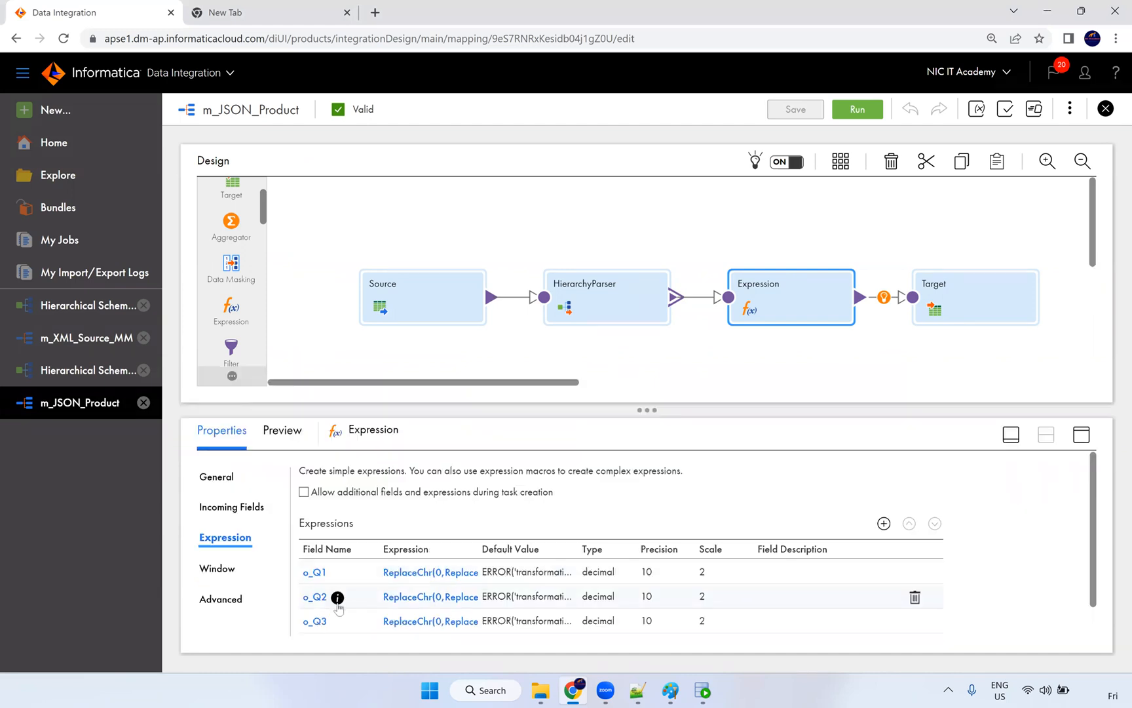
scroll(335, 580, "down", 1)
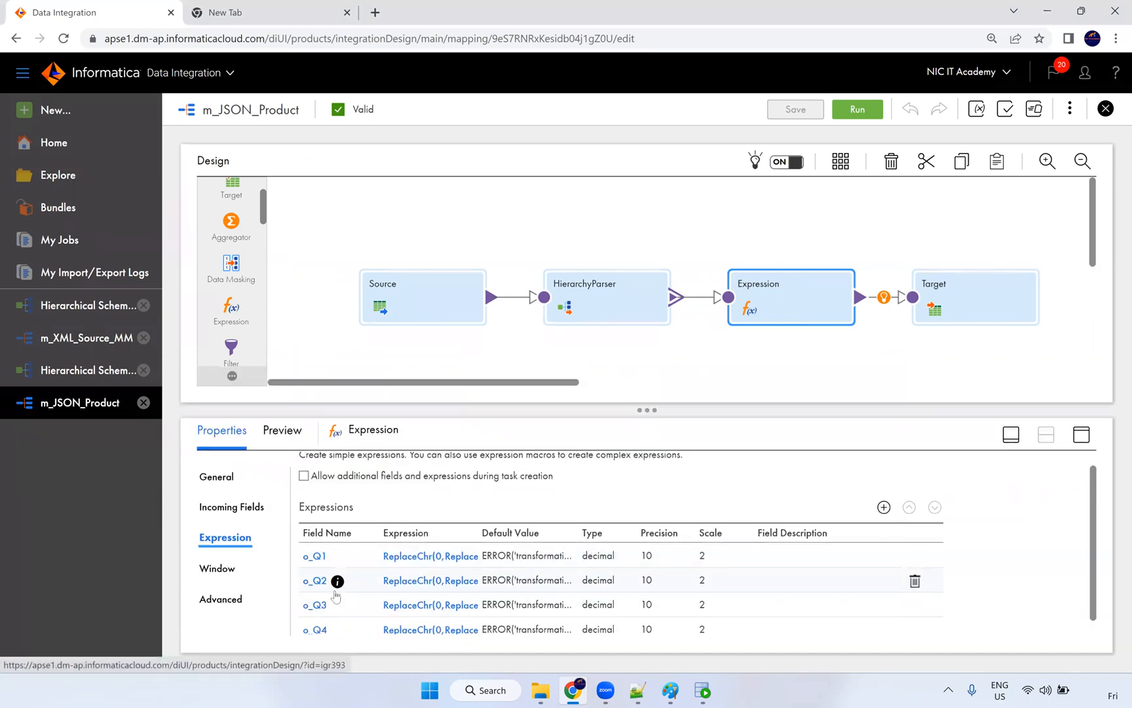
scroll(429, 569, "up", 1)
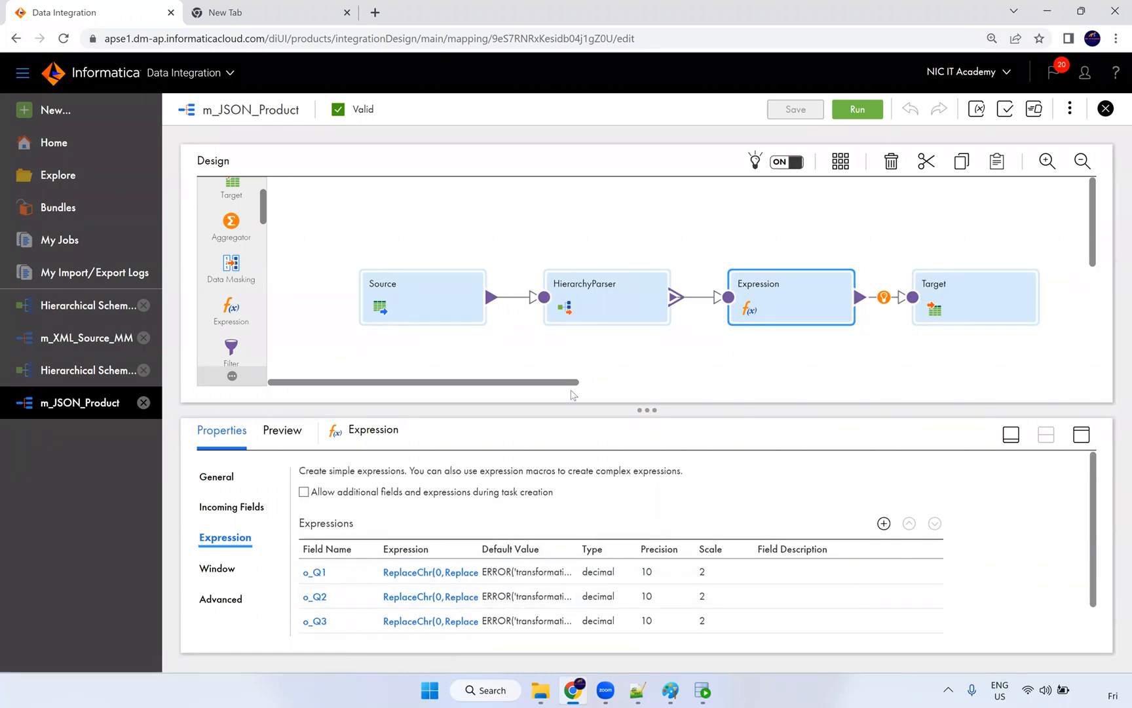
scroll(248, 229, "up", 2)
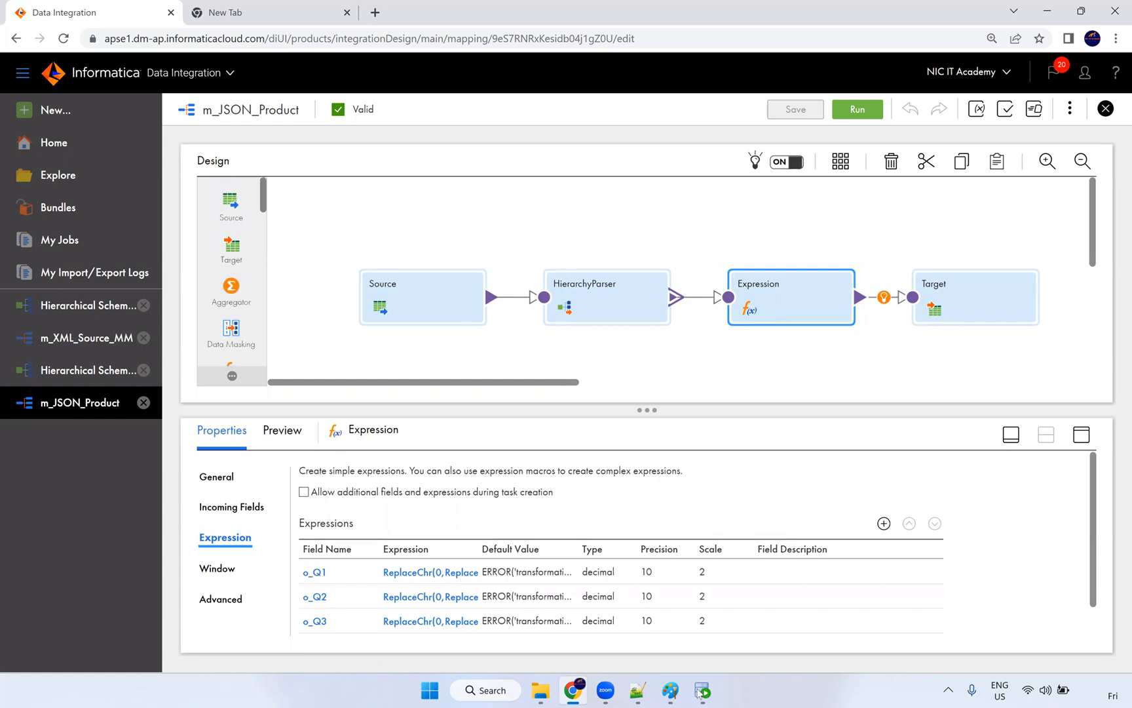
left_click(638, 690)
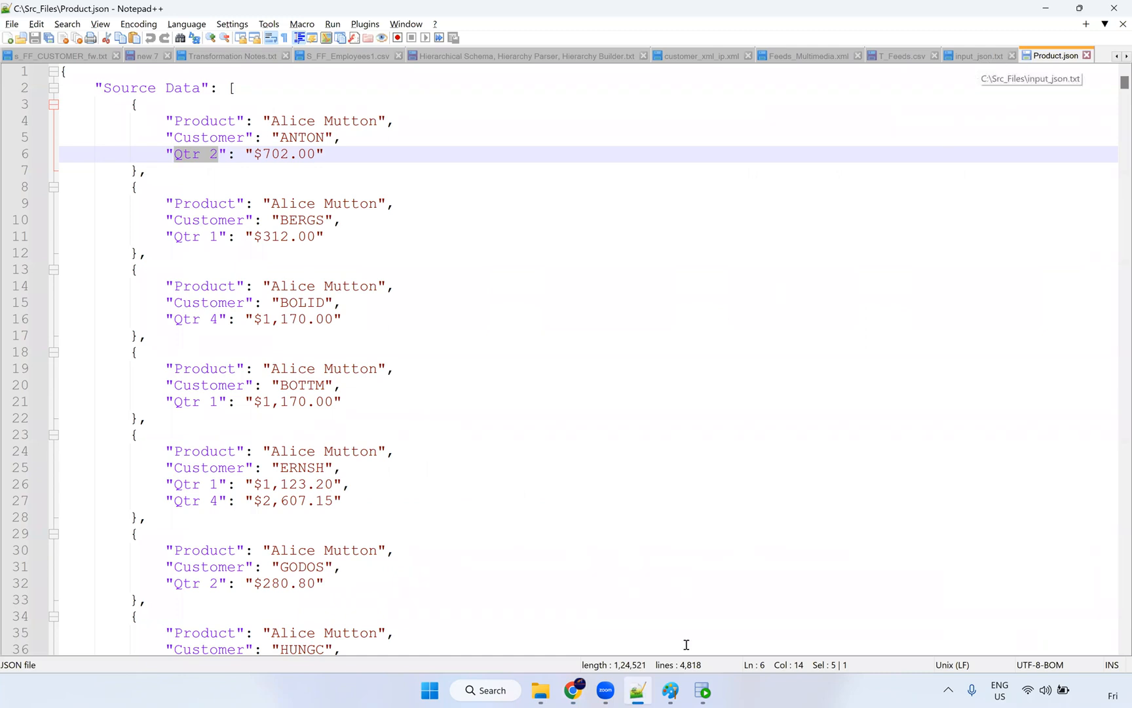
Step: In SQL Developer, collapse the CORE connection and log in to HR
mouse_move(542, 691)
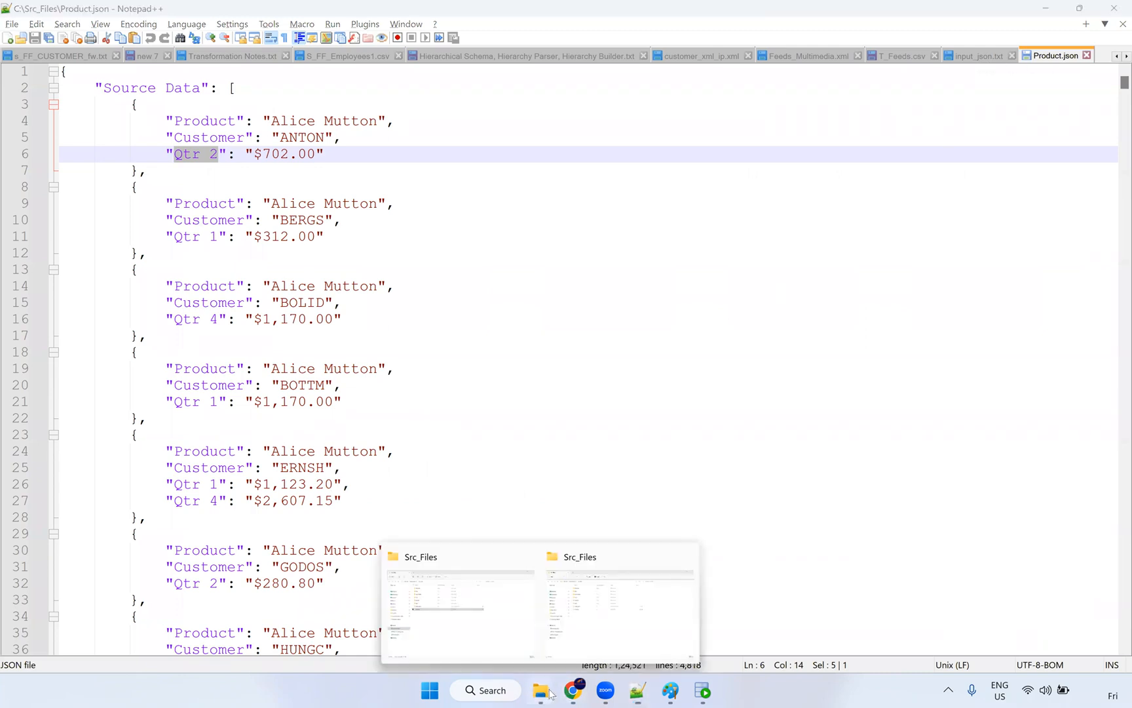
left_click(609, 616)
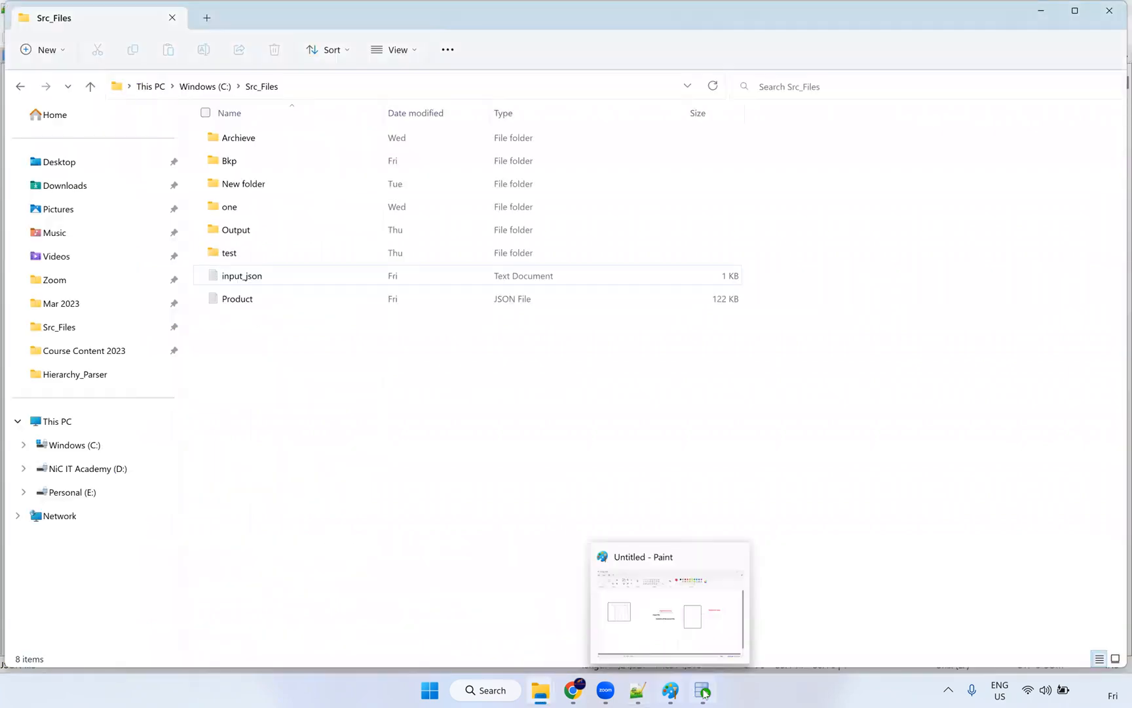
left_click(704, 692)
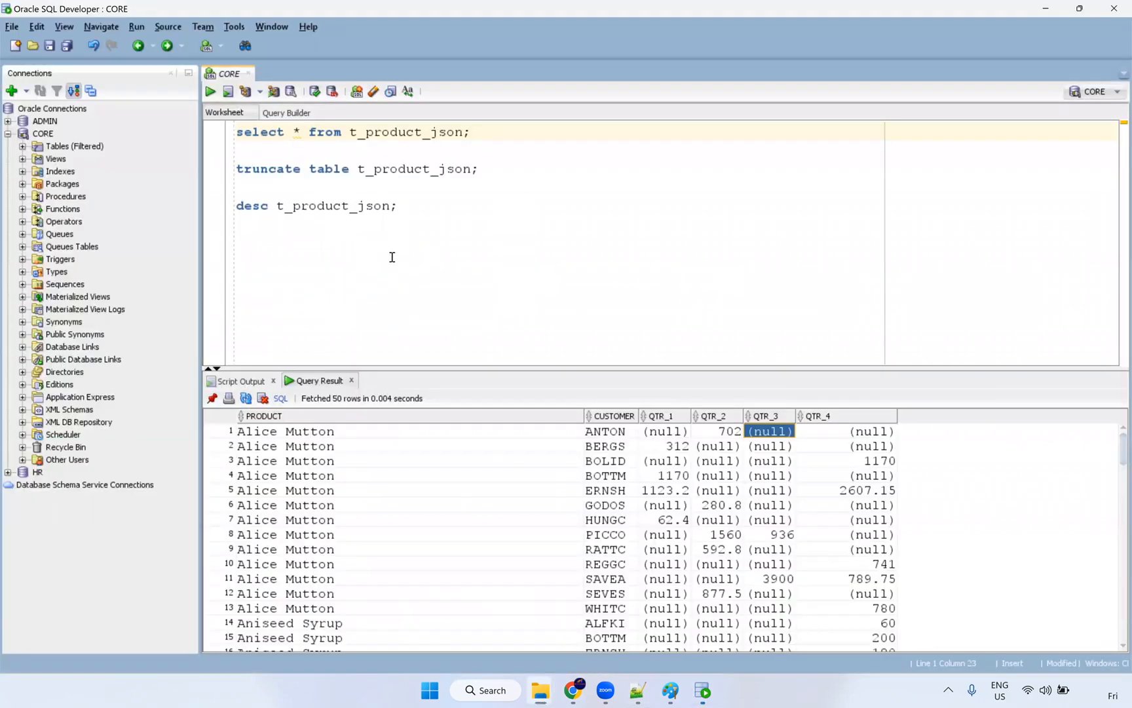
left_click(8, 134)
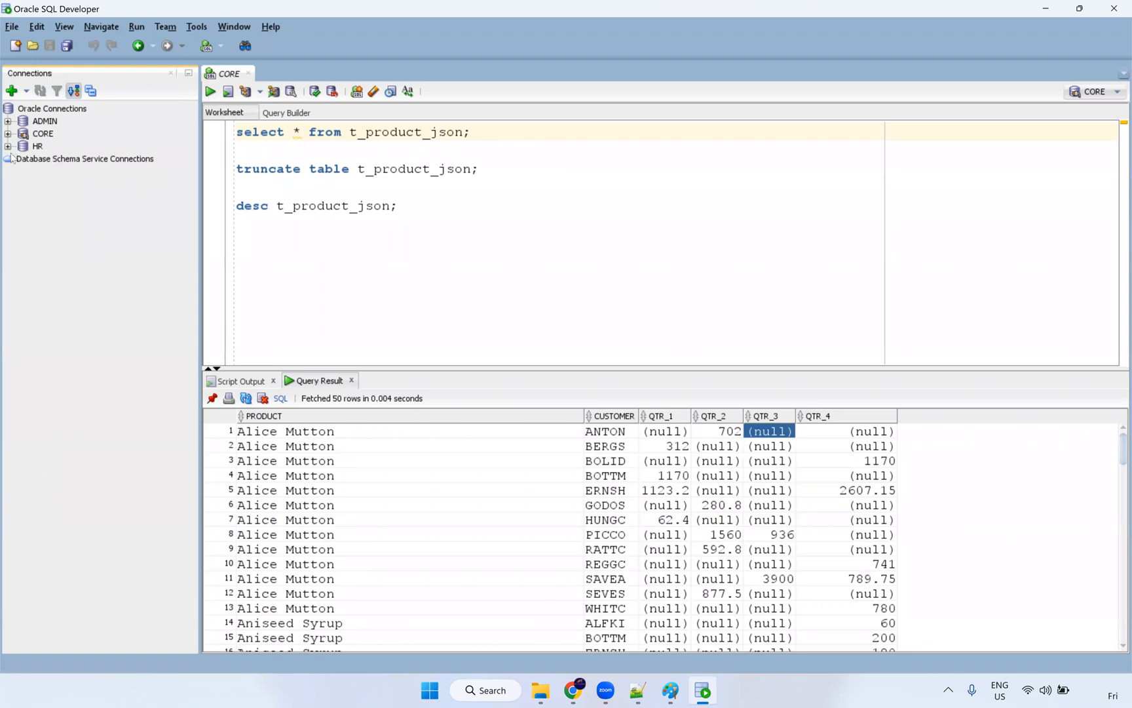
left_click(7, 146)
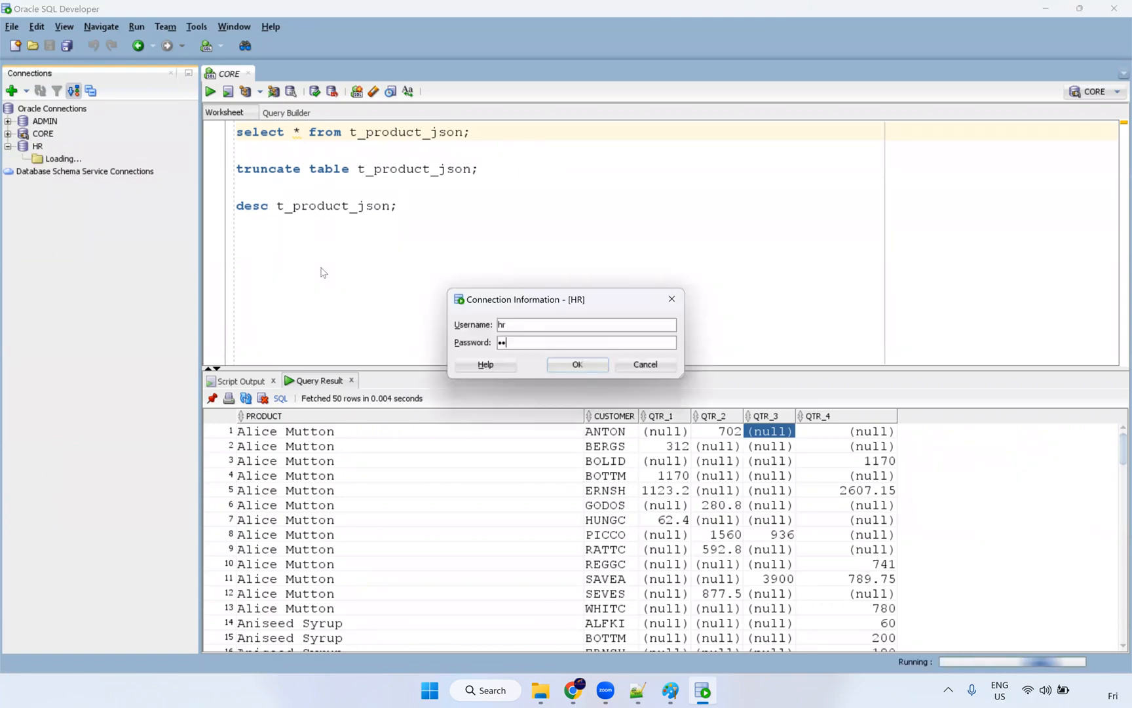
key("Return")
Step: Run select * from employees; in the HR worksheet
type("select * from ")
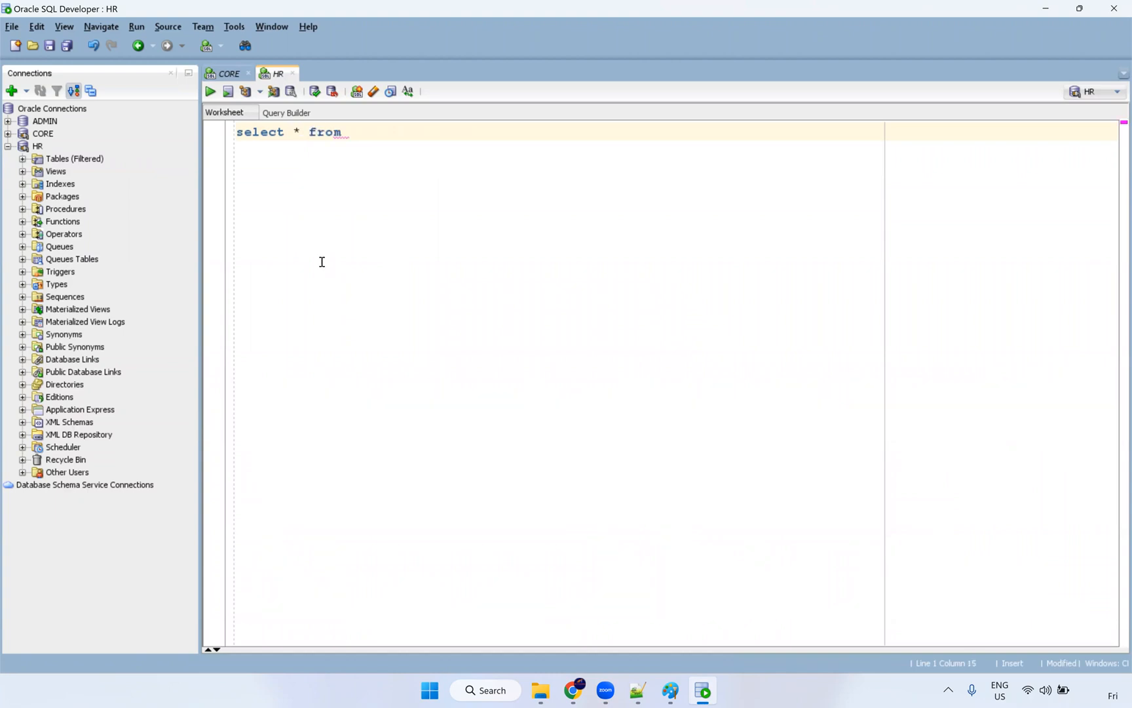
type("employees;")
key("ctrl+Return")
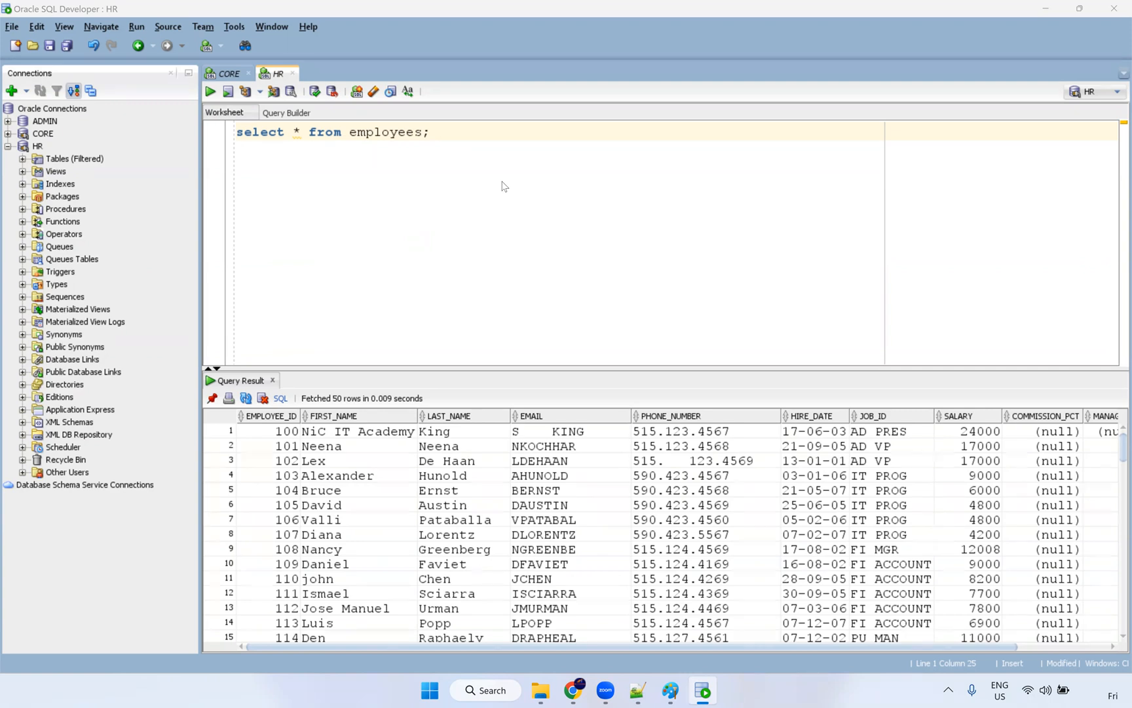
mouse_move(665, 691)
key("alt+Tab")
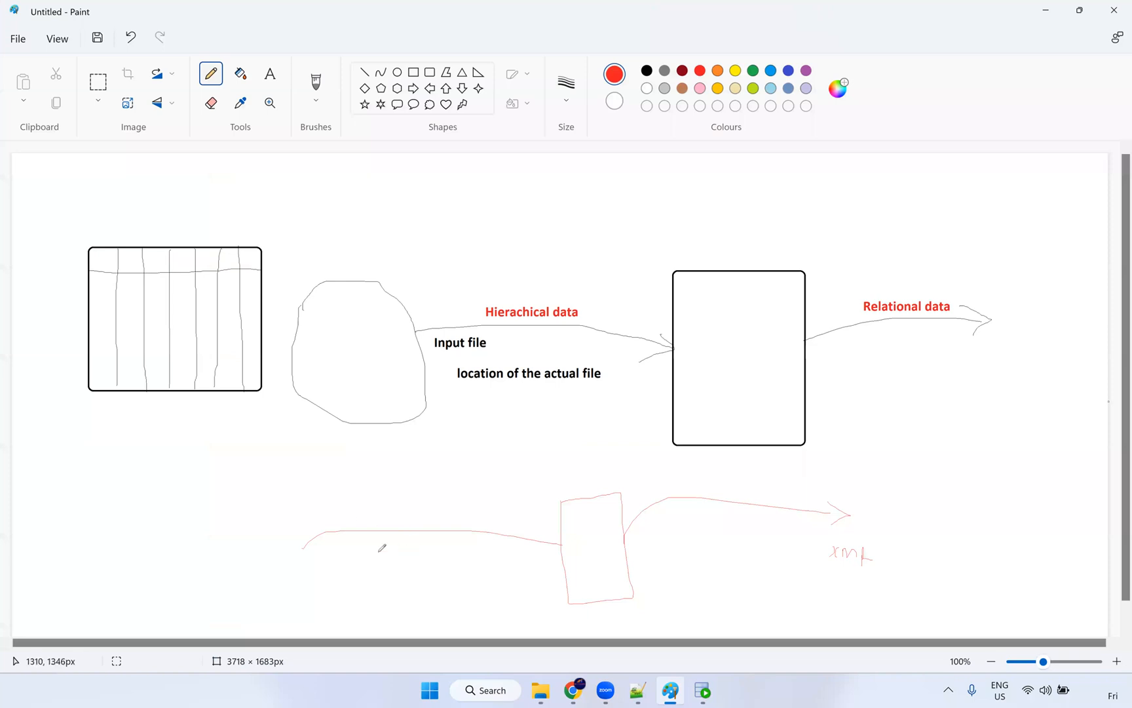
Step: Add red labels 'Relational' and 'Hierarchical data' to the lower diagram's arrows
left_click(270, 73)
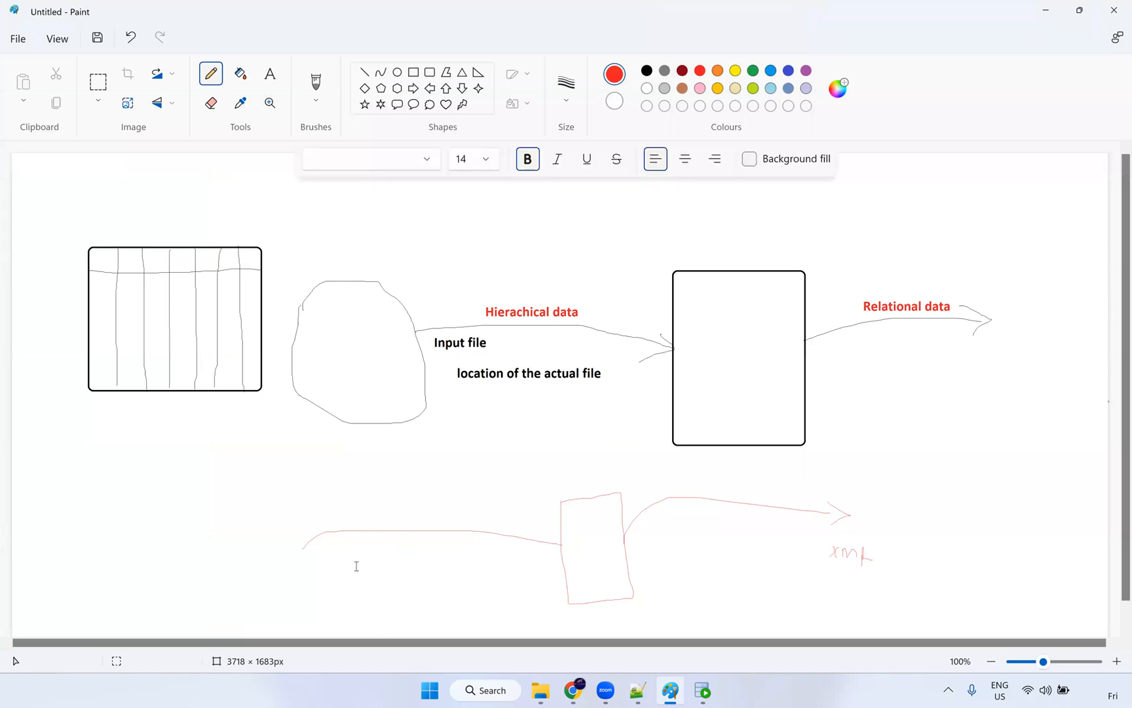
left_click(344, 503)
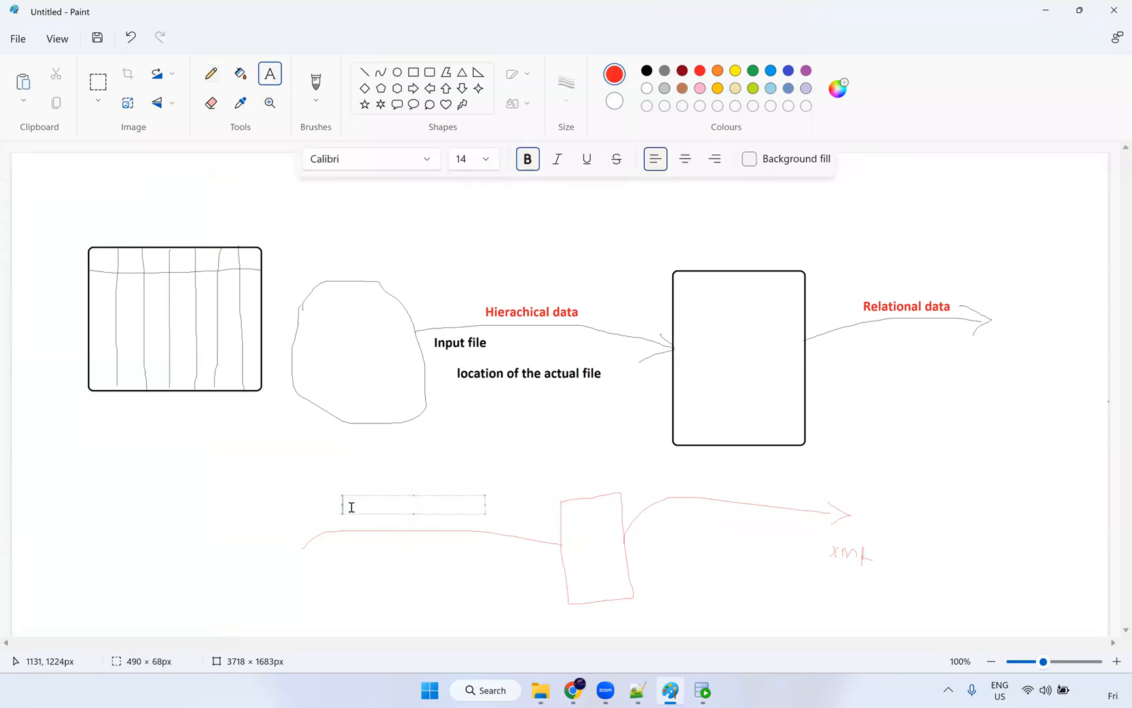
type("Relational")
left_click(725, 488)
type("Hiera")
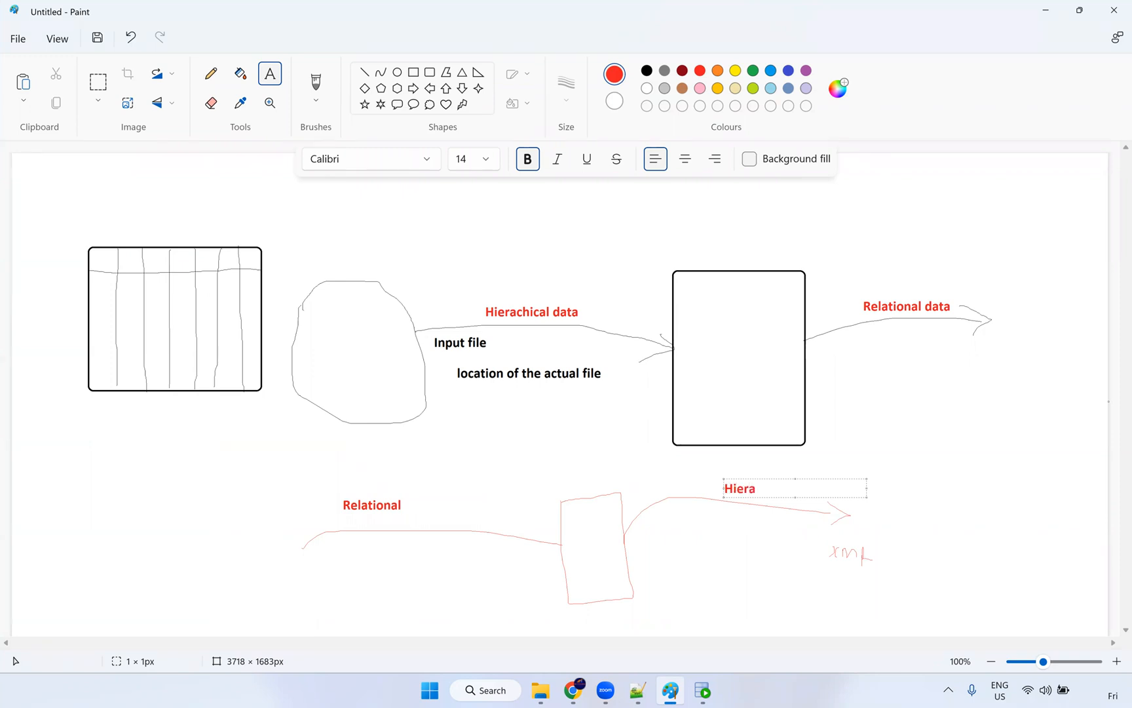
type("rtc")
type("chic")
type("al data")
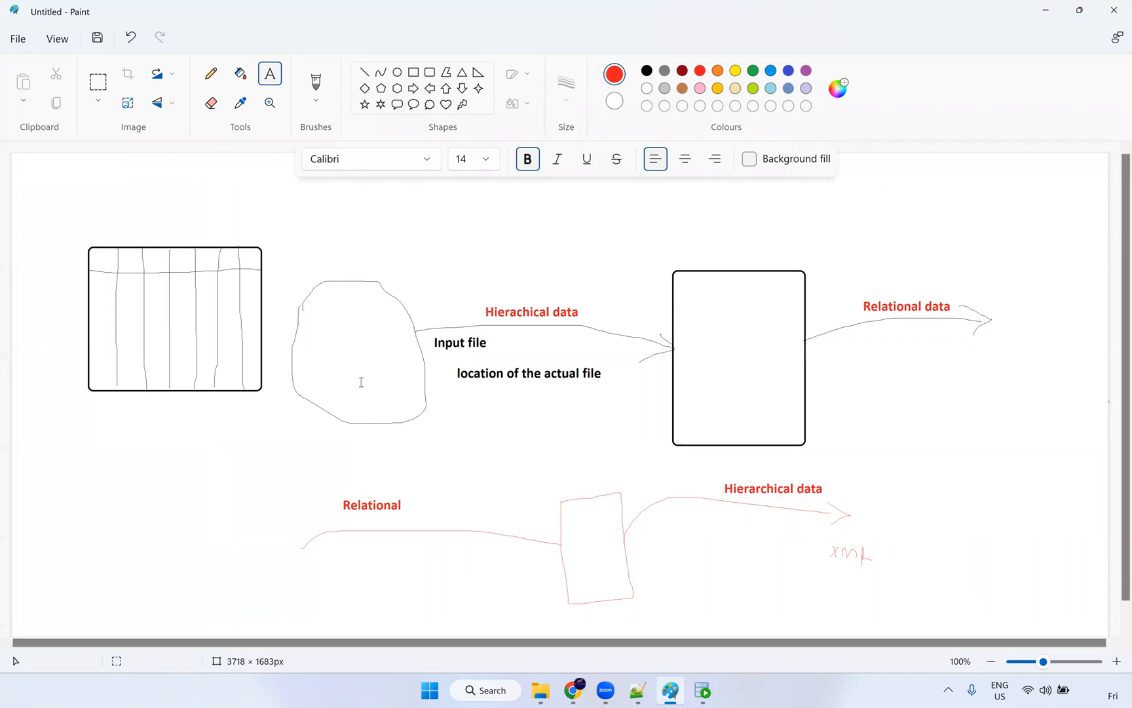
Step: Add a green 'Hierarchy Builder' label above the box
left_click(564, 486)
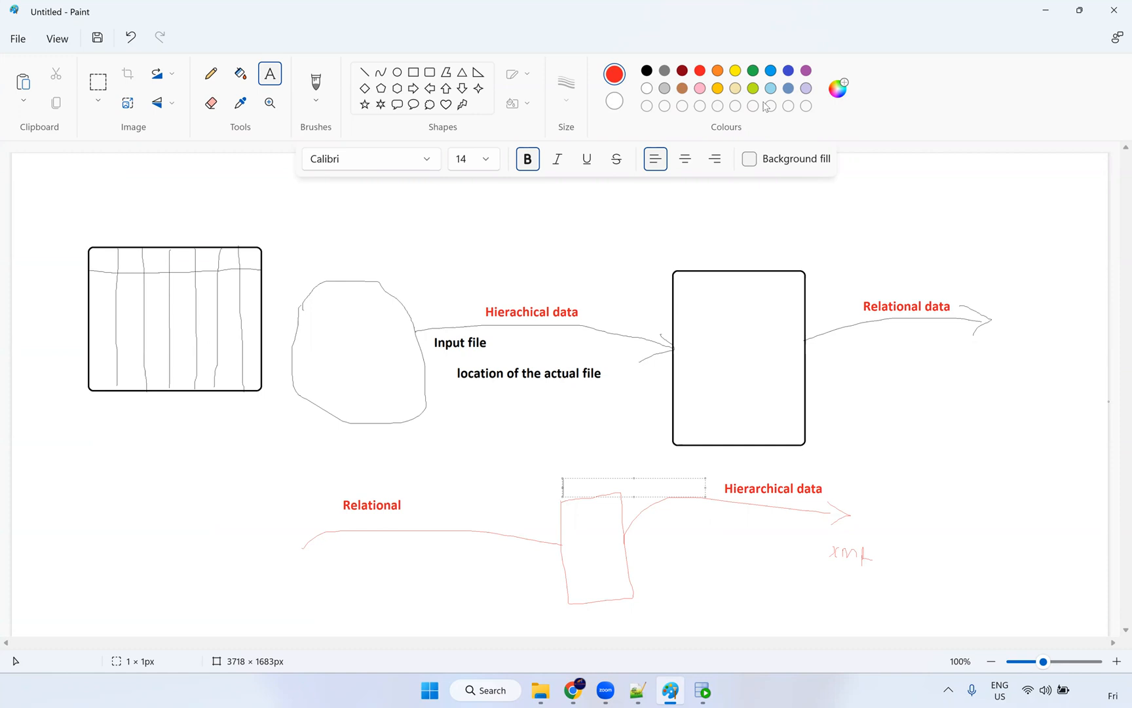
left_click(752, 70)
type("Hierarch")
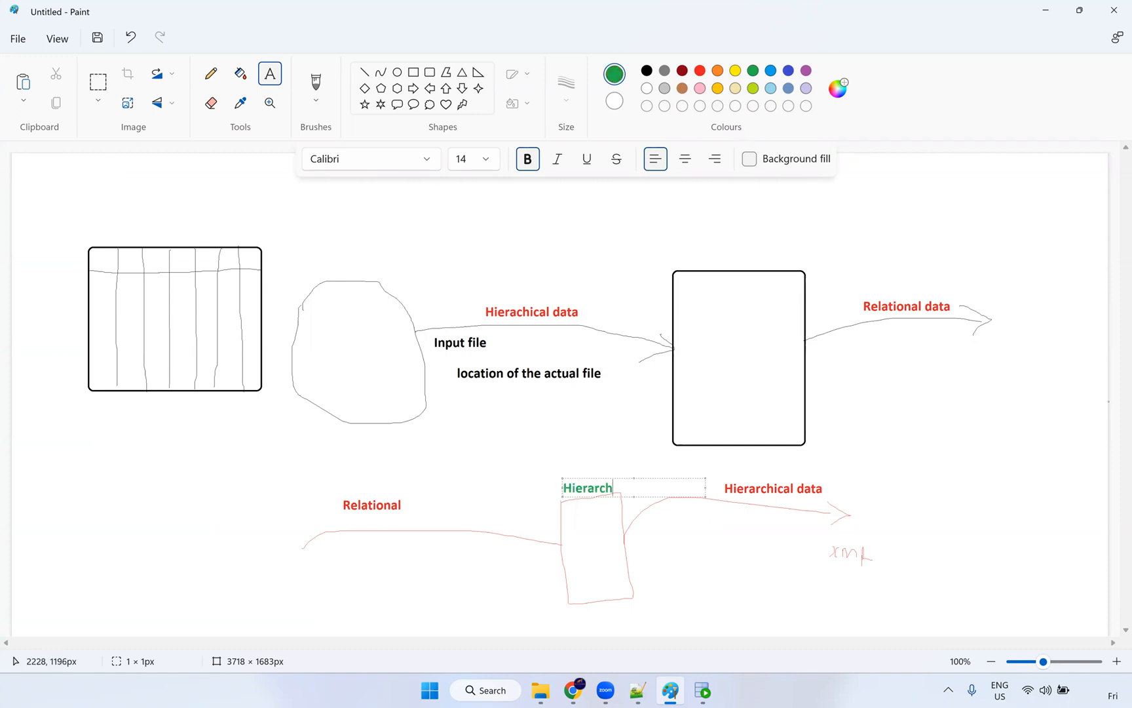
type("y Builder")
left_click_drag(669, 477, 634, 468)
left_click(678, 538)
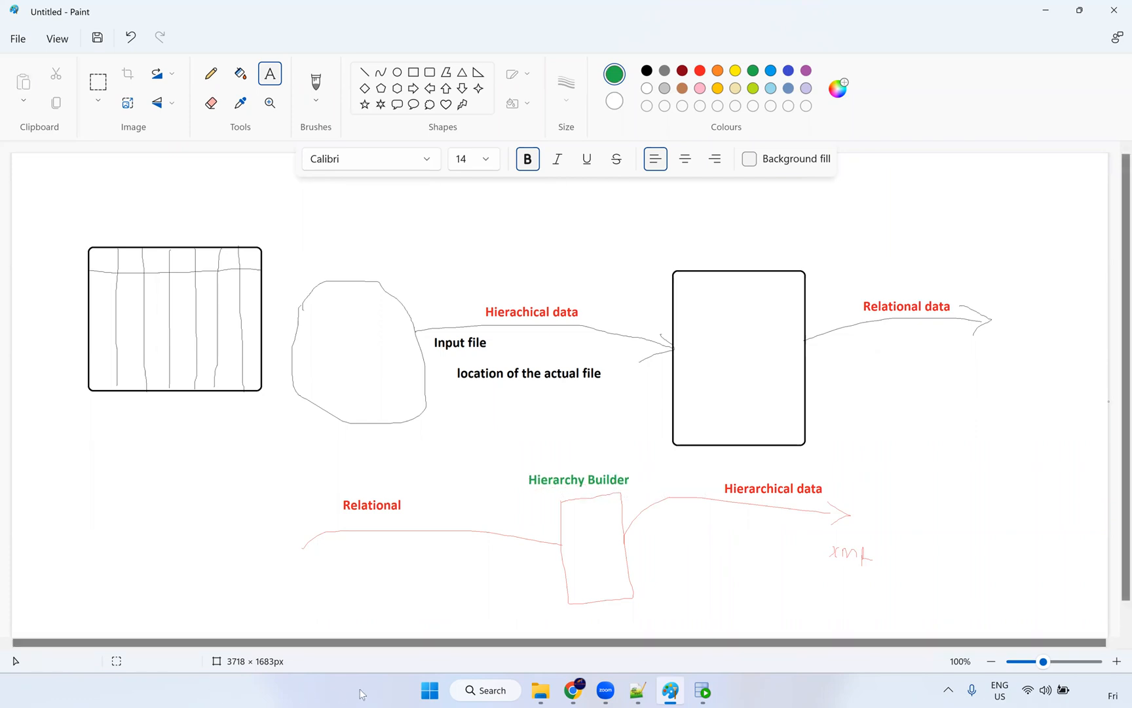
Step: Open employee-XML-file from the Hierarchy_Parser folder in Notepad++
mouse_move(547, 693)
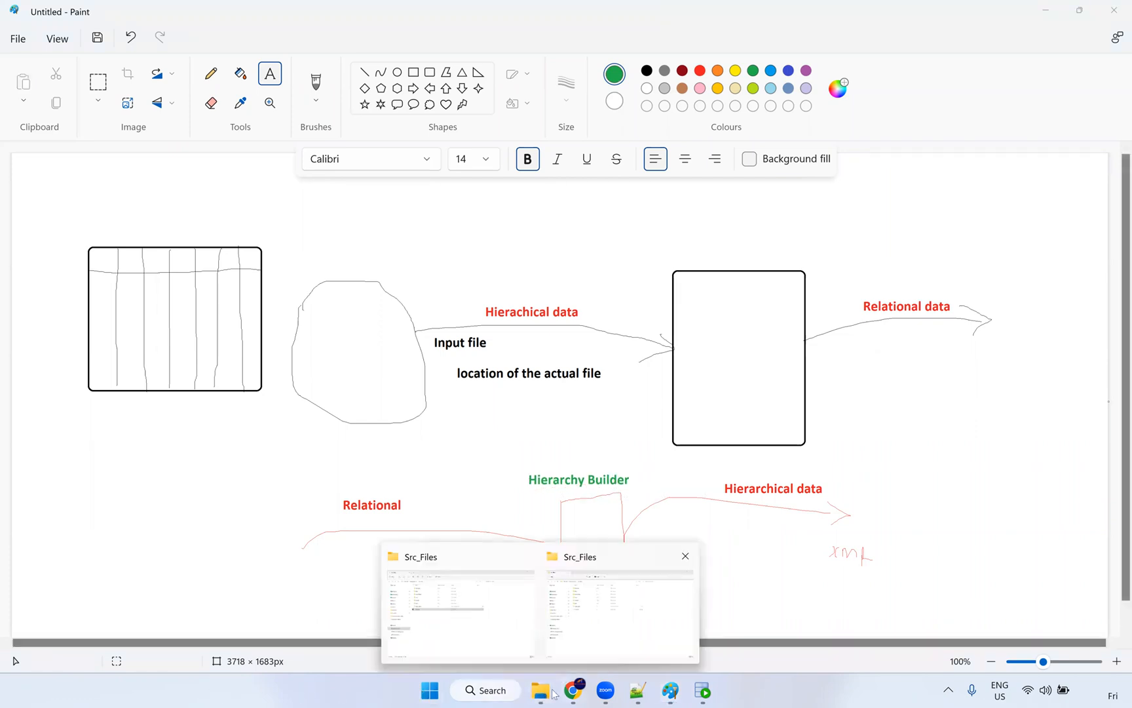
left_click(565, 609)
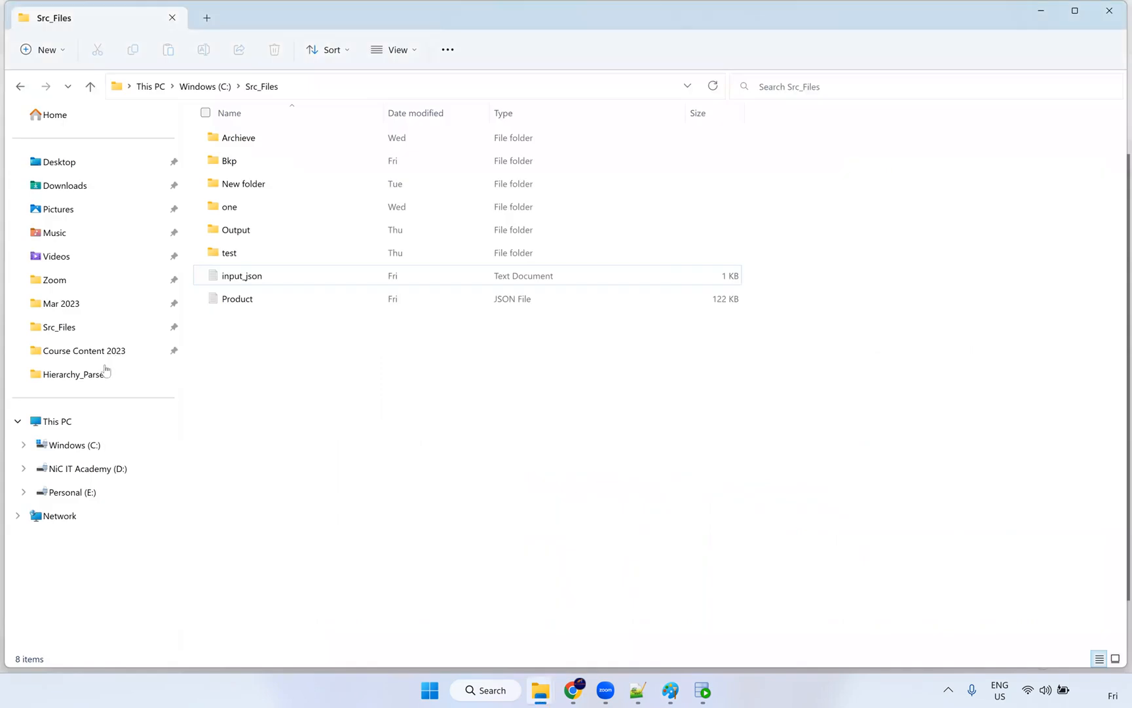
left_click(150, 384)
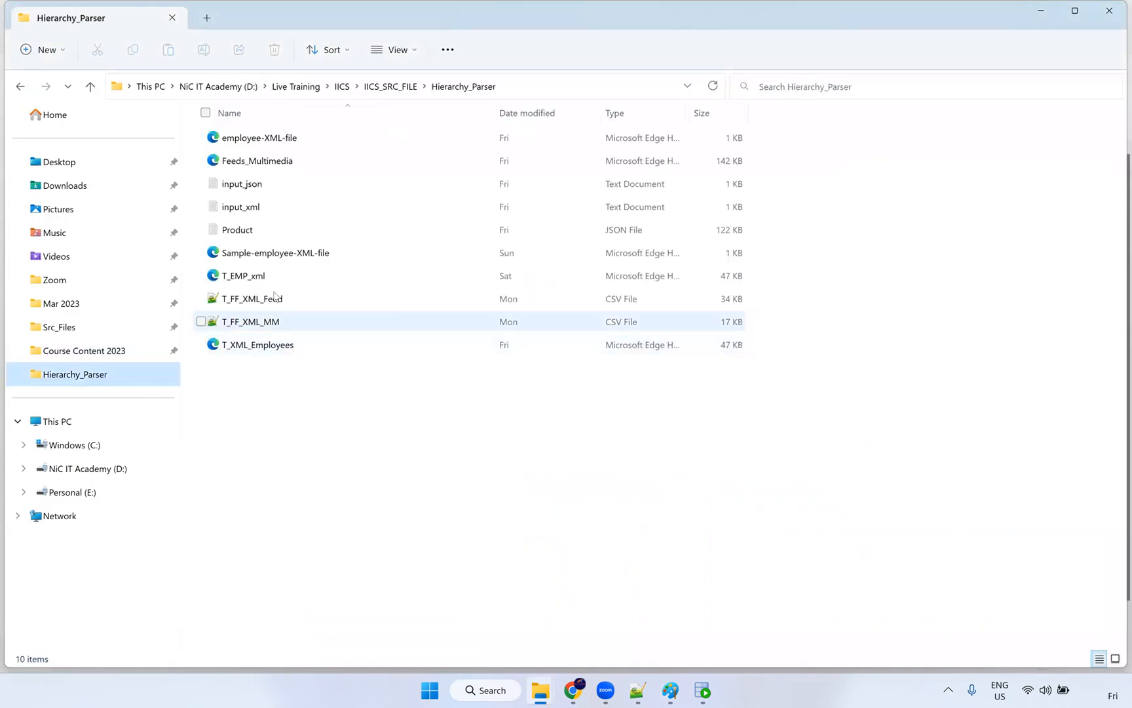
left_click(268, 259)
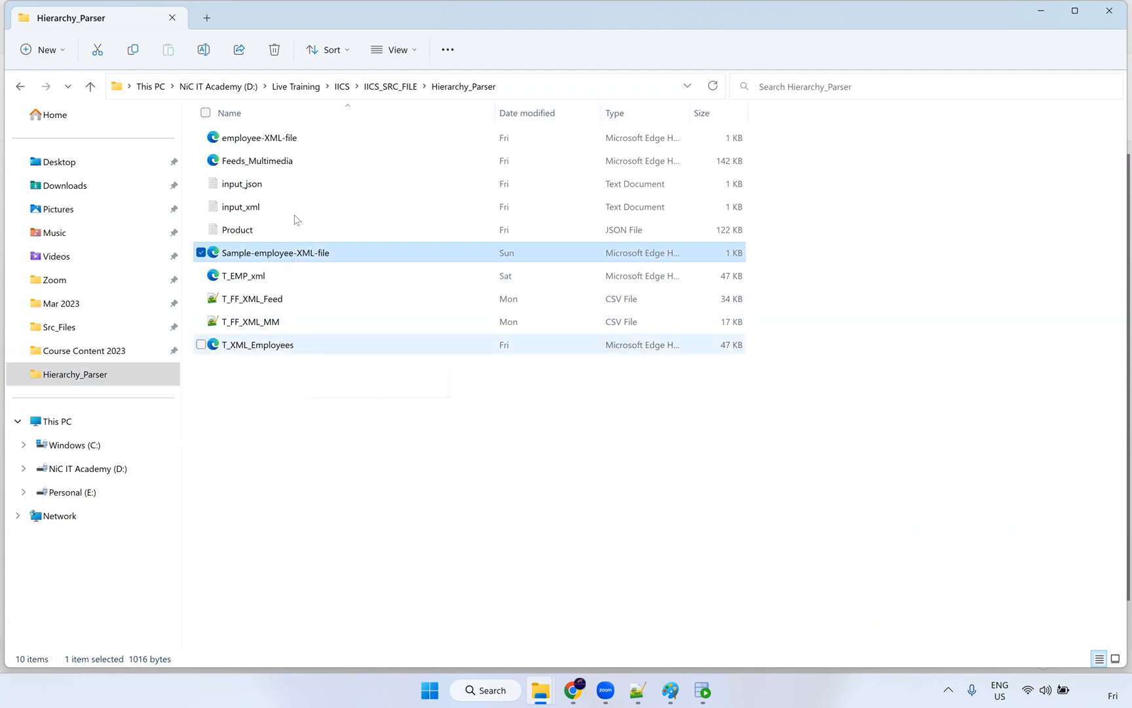
right_click(290, 142)
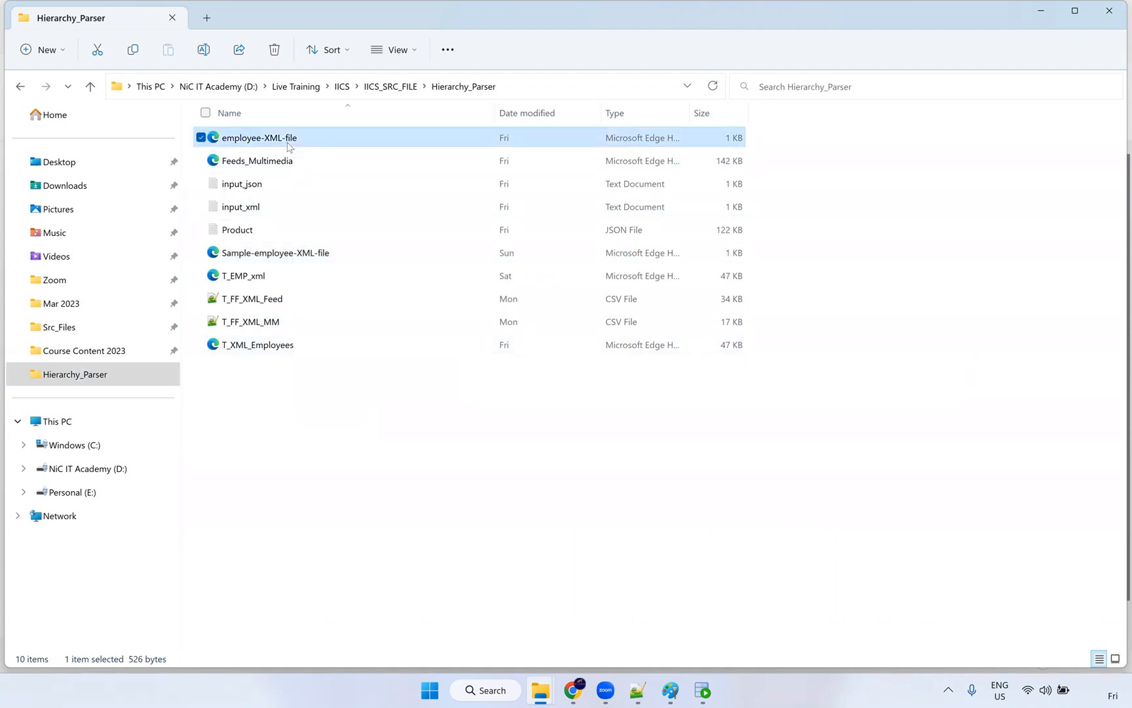
mouse_move(406, 223)
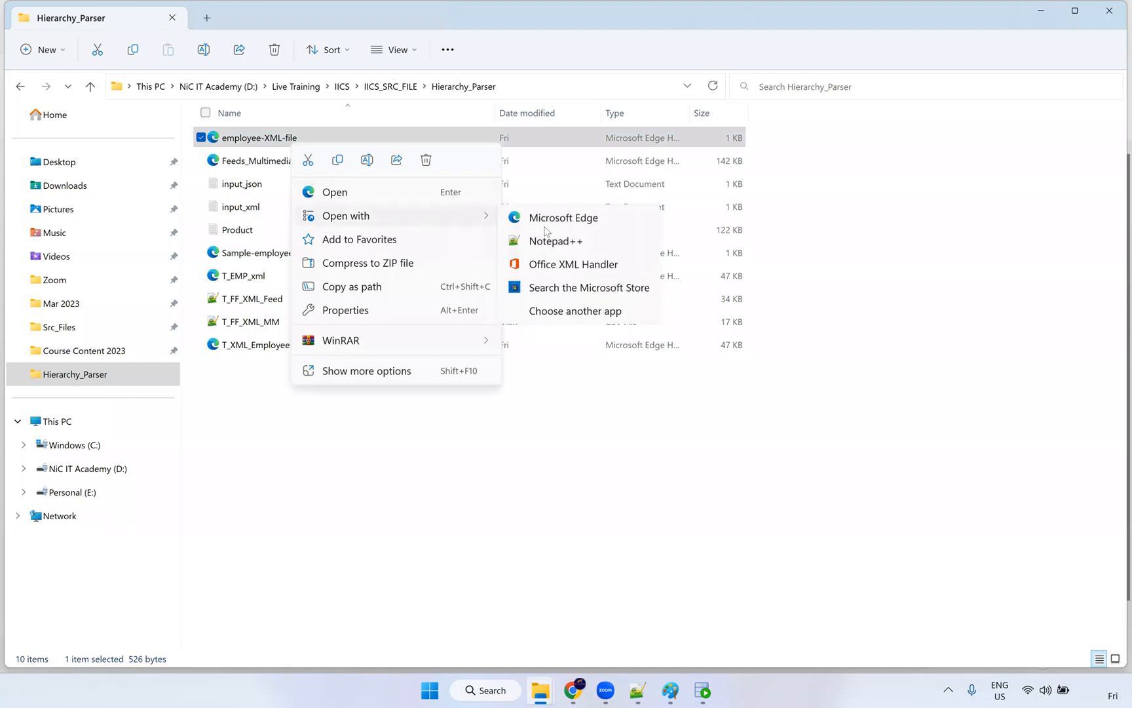
left_click(556, 241)
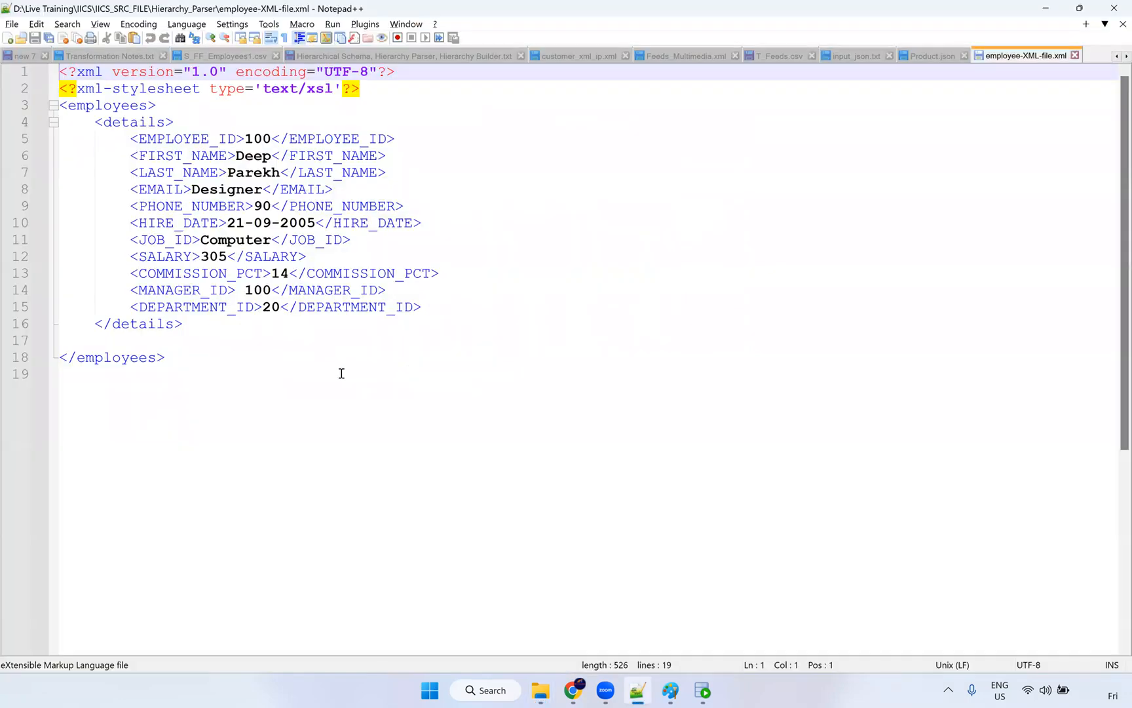
Step: Examine the XML declaration, stylesheet line, and employees, details and EMPLOYEE_ID elements
left_click_drag(177, 357, 60, 88)
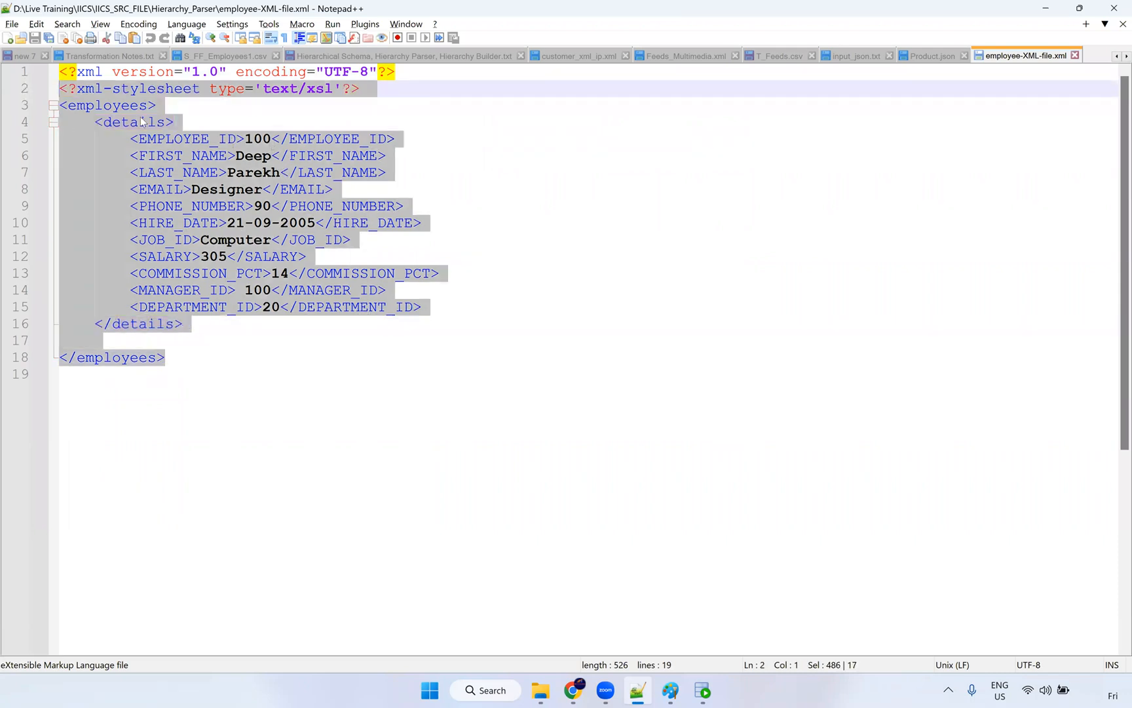
left_click(142, 122)
left_click(287, 71)
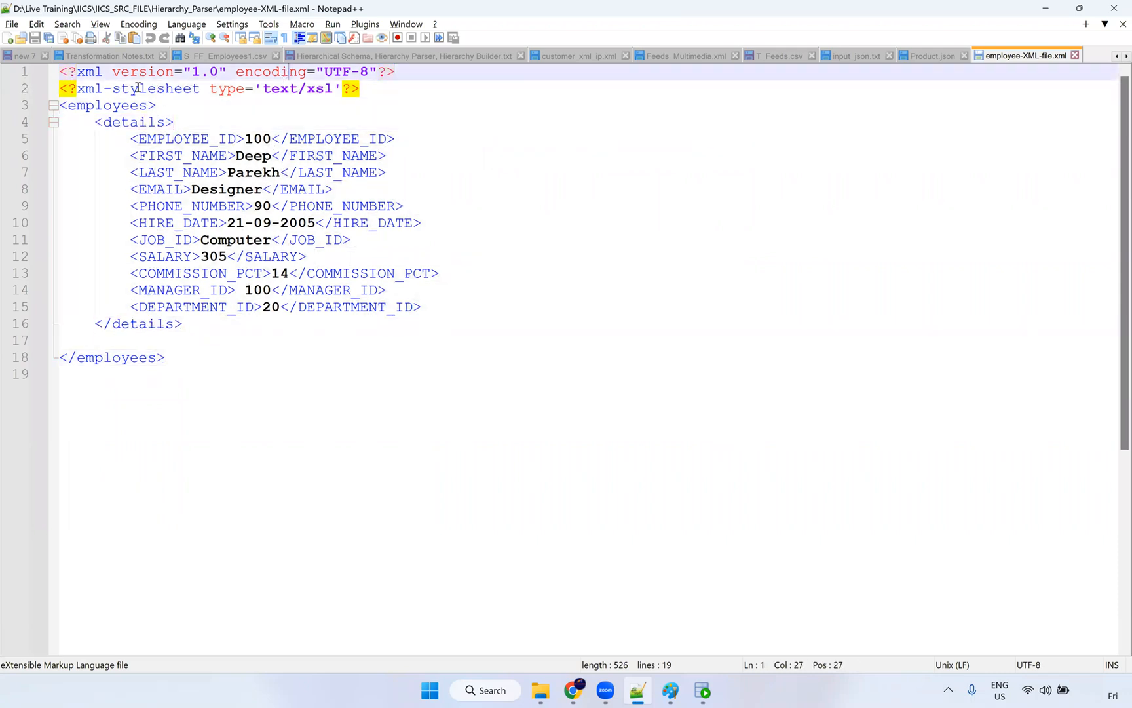
left_click(85, 88)
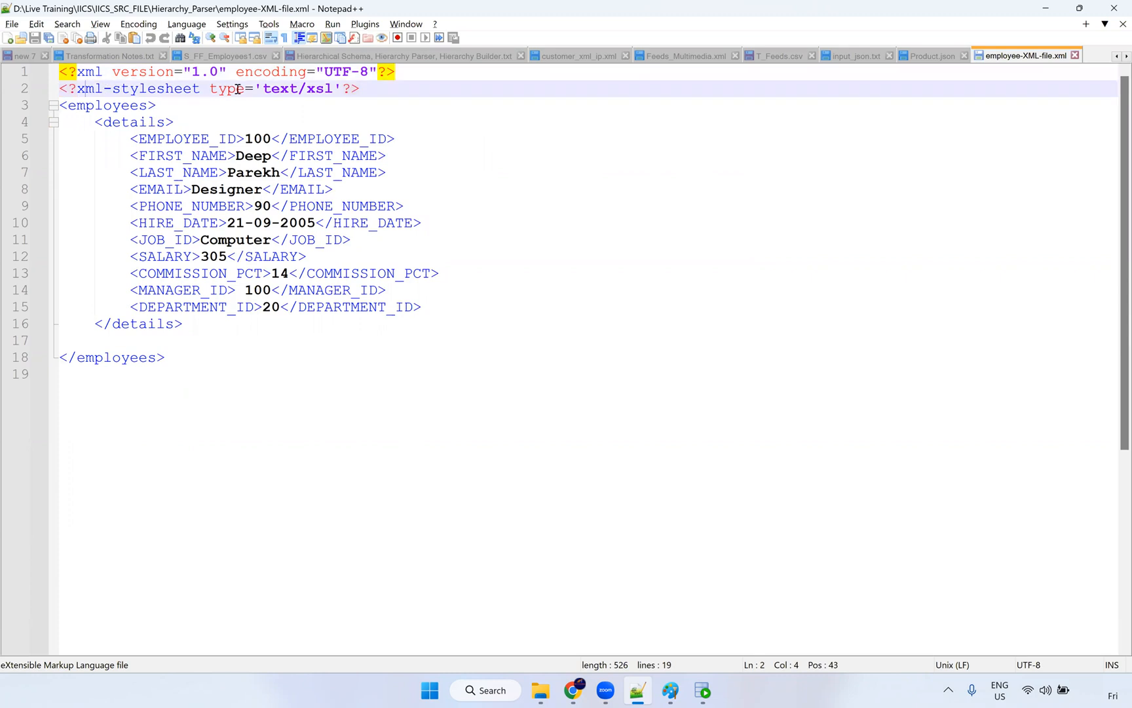
double_click(124, 104)
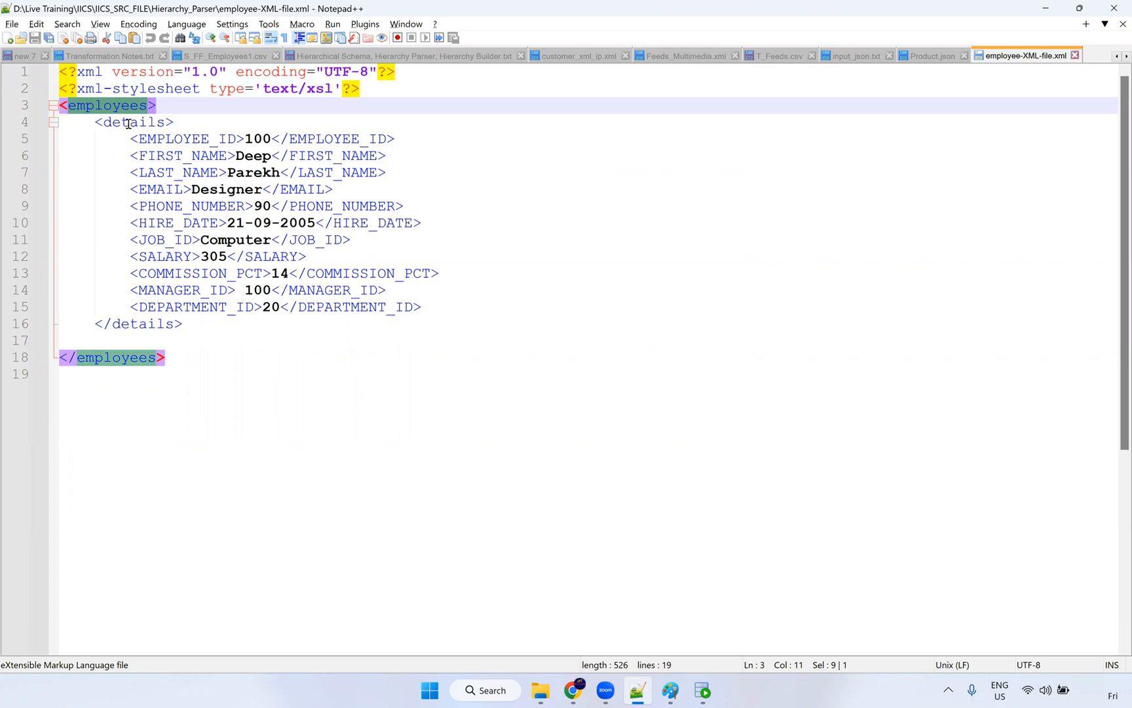
double_click(128, 123)
double_click(188, 138)
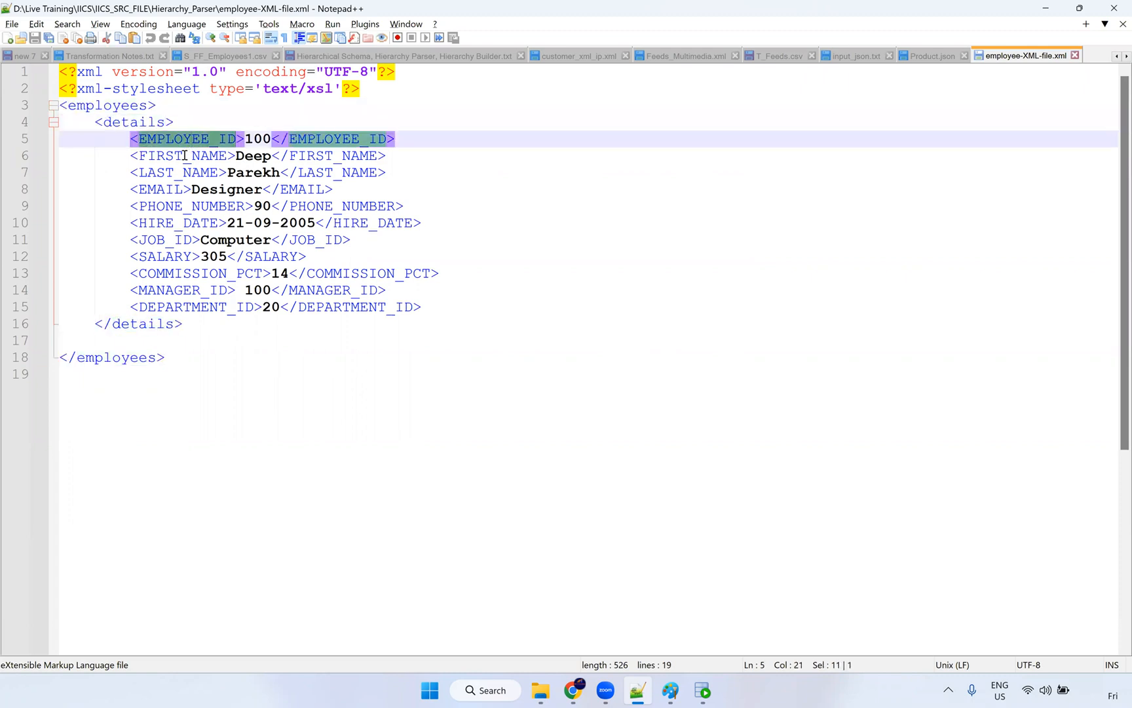
Step: Step through each employee field tag down to DEPARTMENT_ID, comparing with the SQL results
left_click(175, 155)
left_click(176, 172)
left_click(176, 189)
left_click(175, 206)
left_click(176, 223)
left_click(175, 239)
left_click(176, 257)
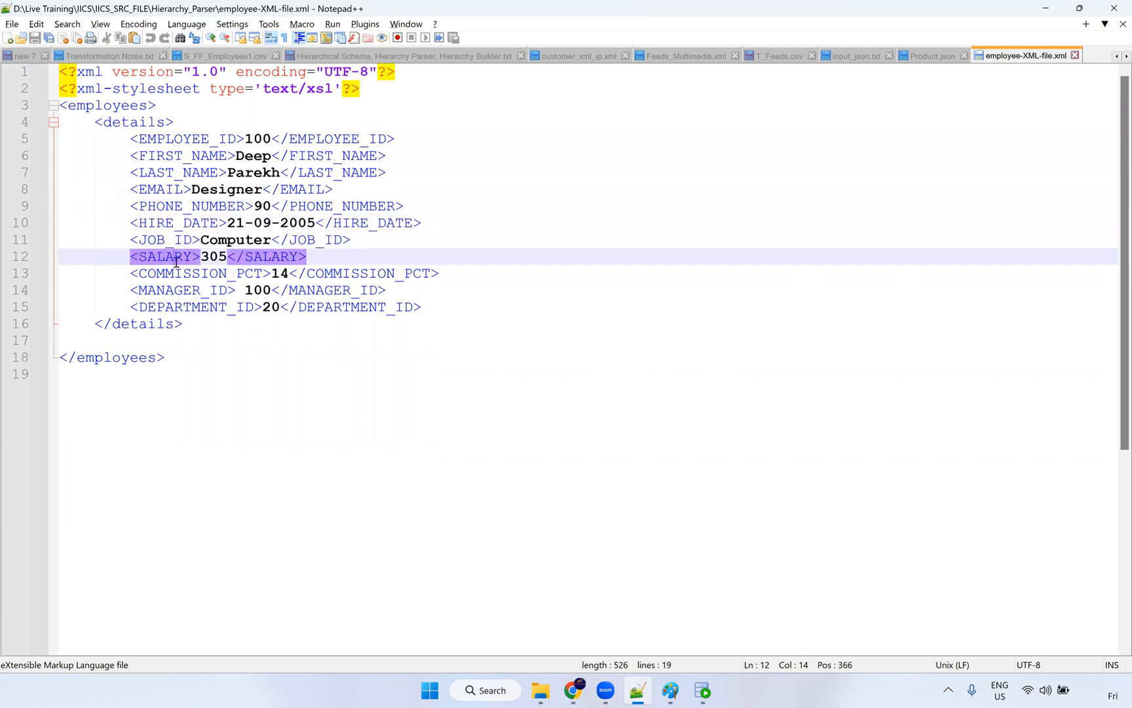
left_click(177, 273)
left_click(179, 289)
left_click(186, 307)
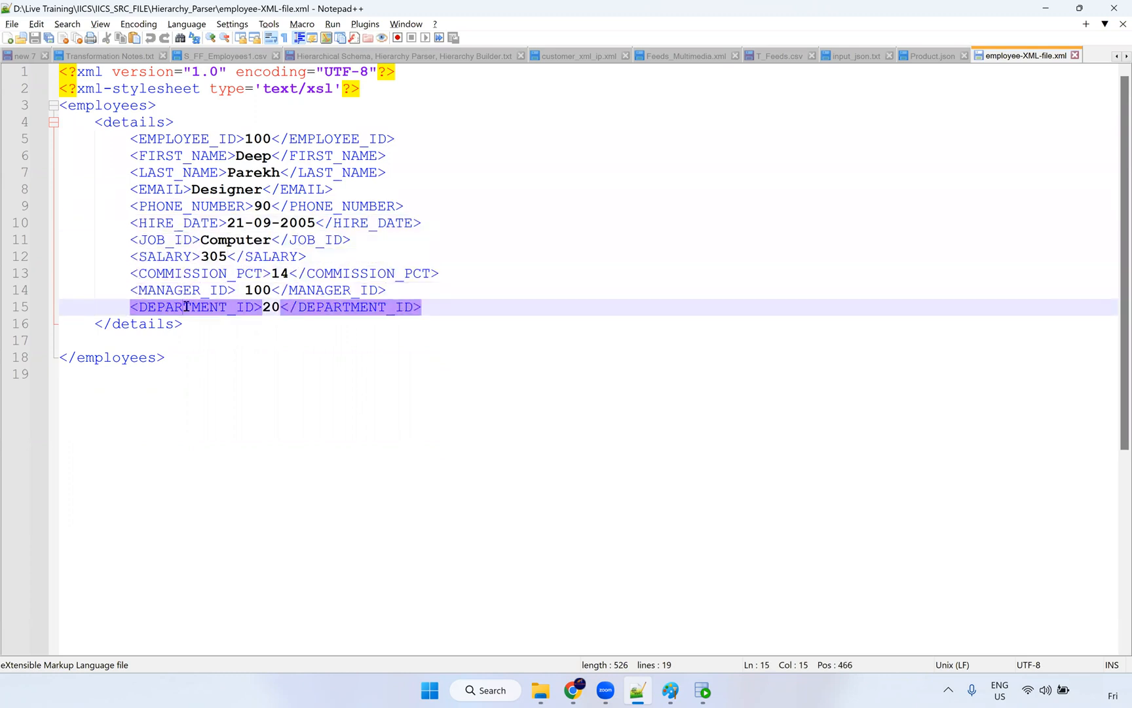
left_click(702, 691)
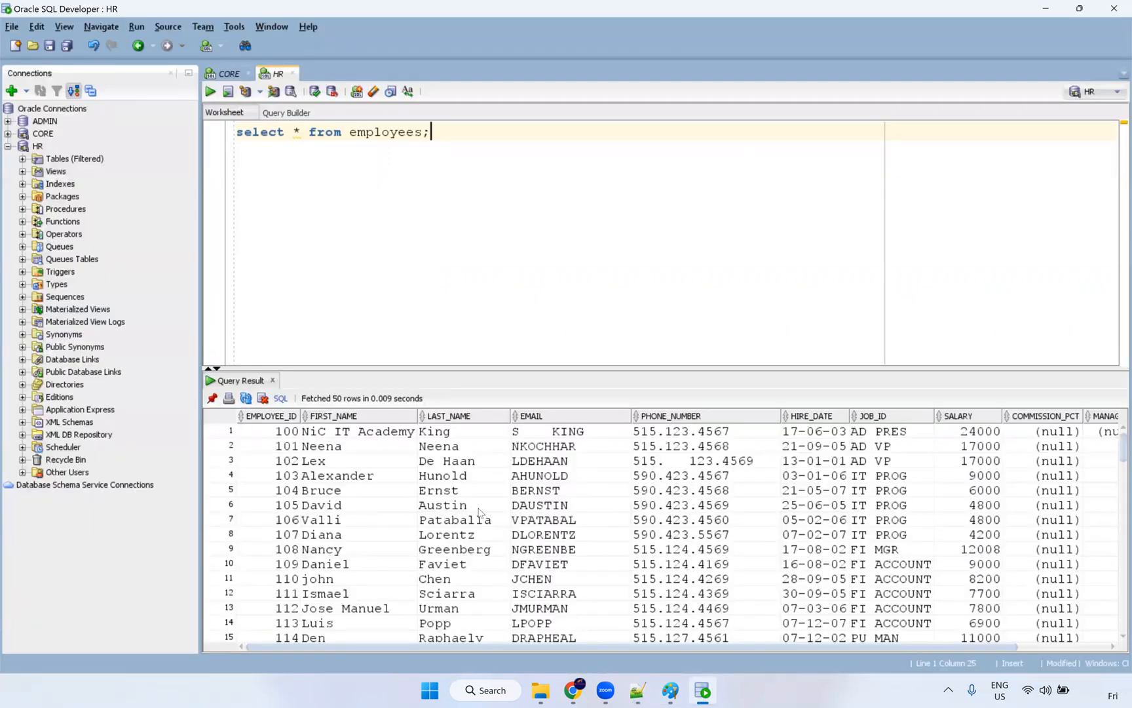
key("alt+Tab")
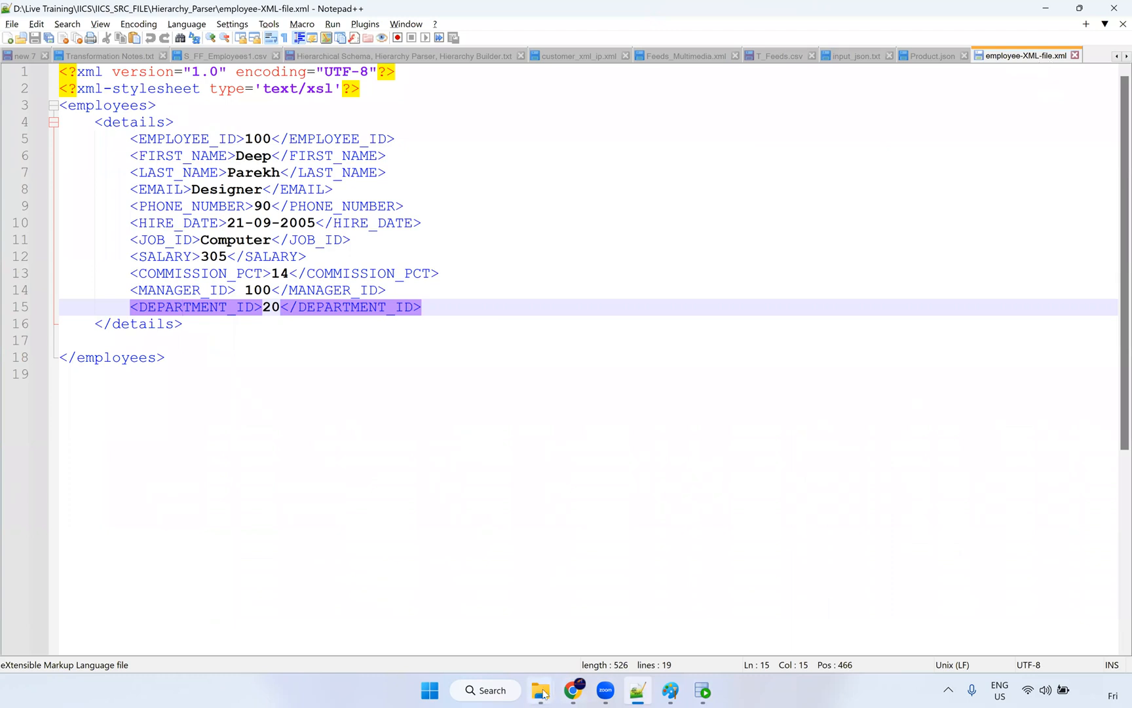
Step: Paste employee-XML-file into C:\Src_Files, making 9 items, then return to Informatica
mouse_move(541, 691)
left_click(604, 643)
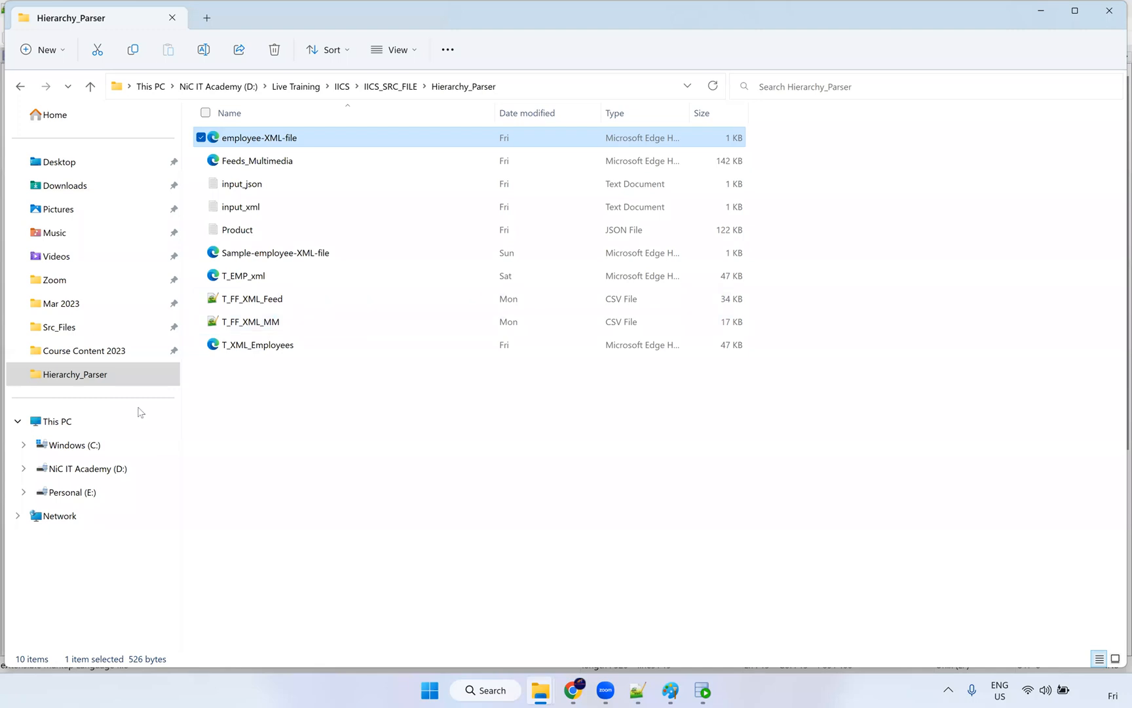
left_click(59, 326)
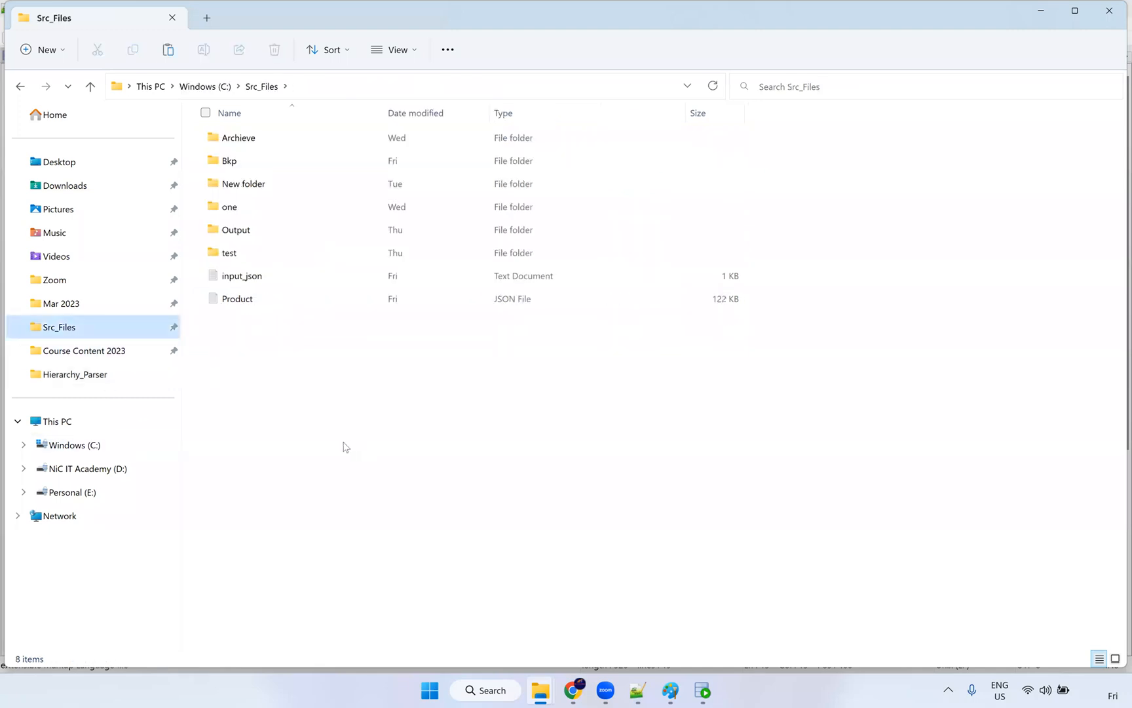
key("ctrl+v")
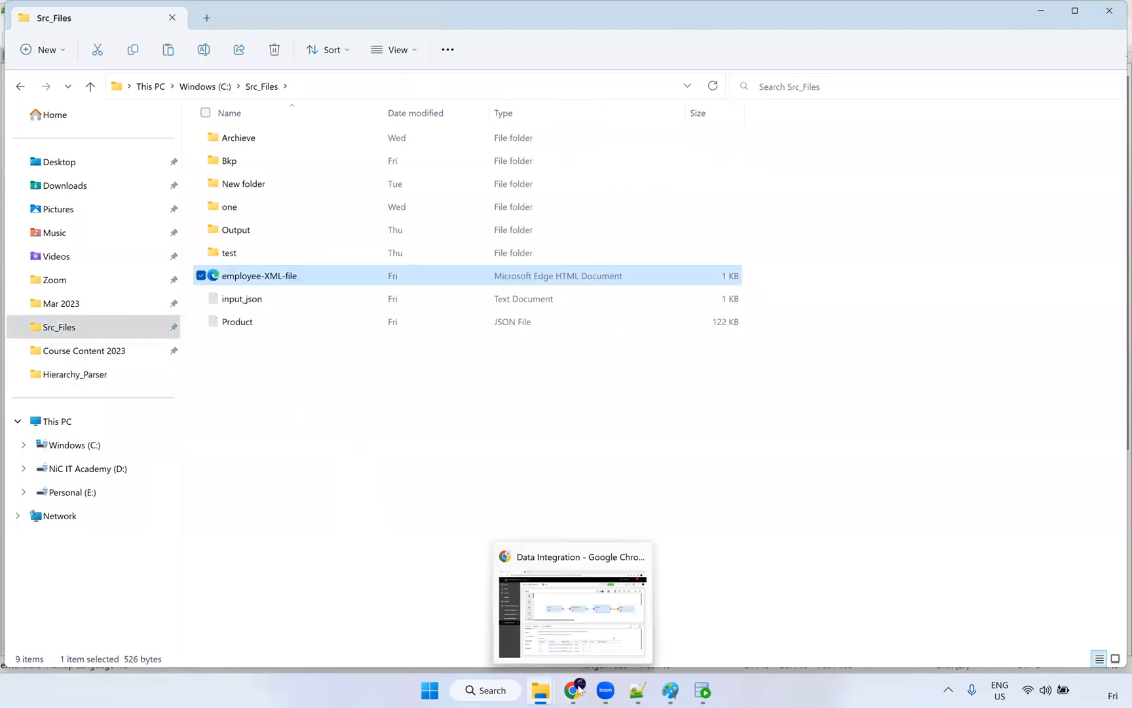
left_click(580, 690)
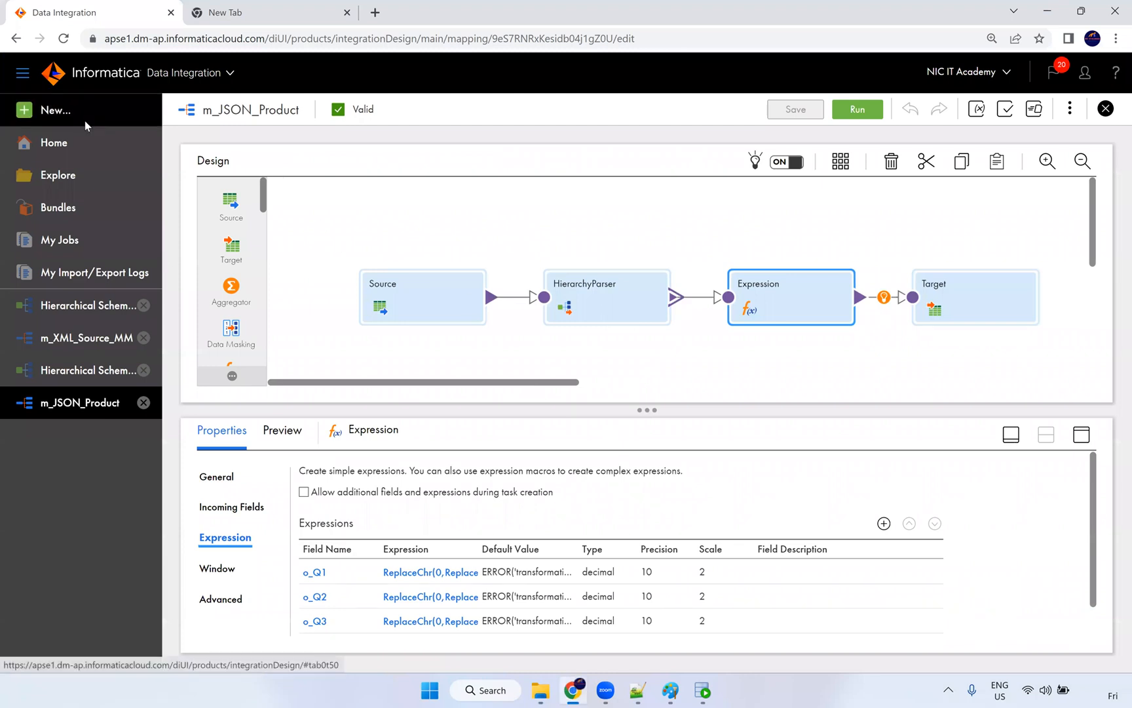
Step: Create a new blank mapping, Mapping1
left_click(85, 120)
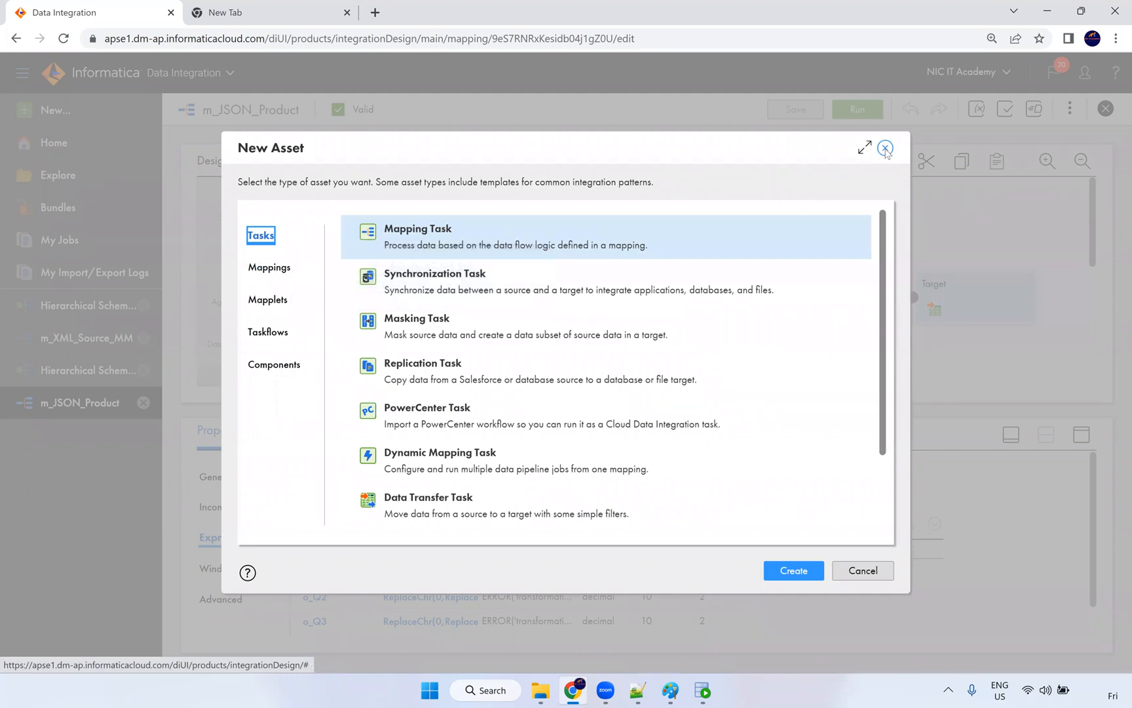
key("Escape")
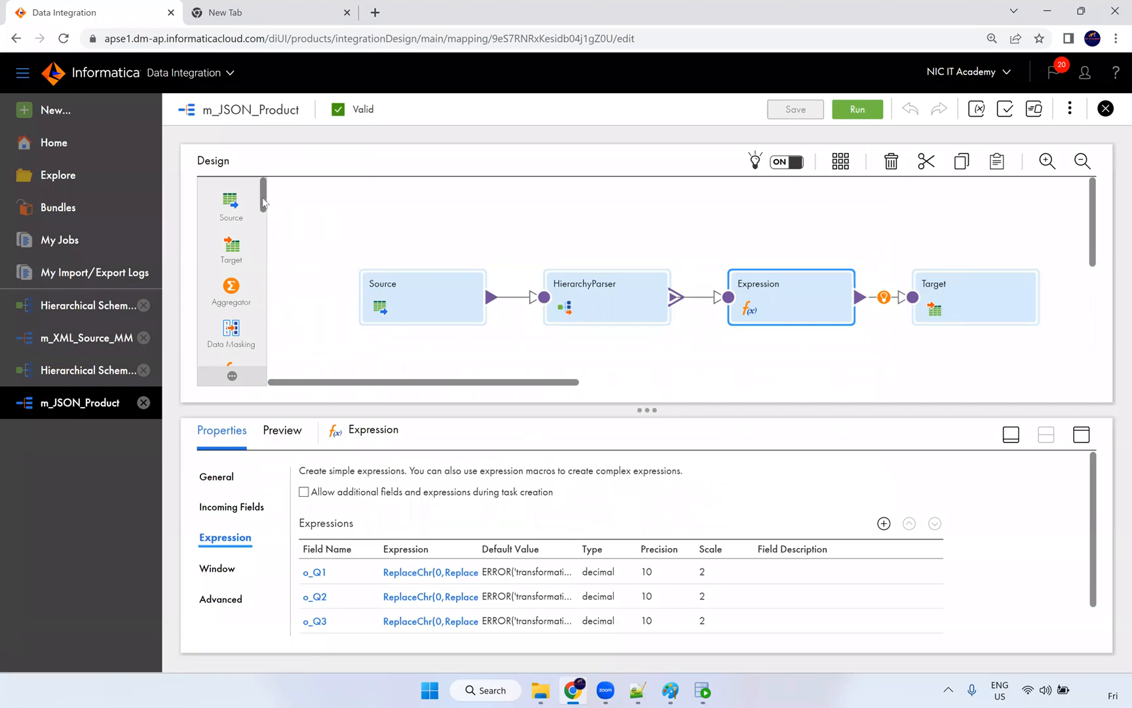
left_click(103, 123)
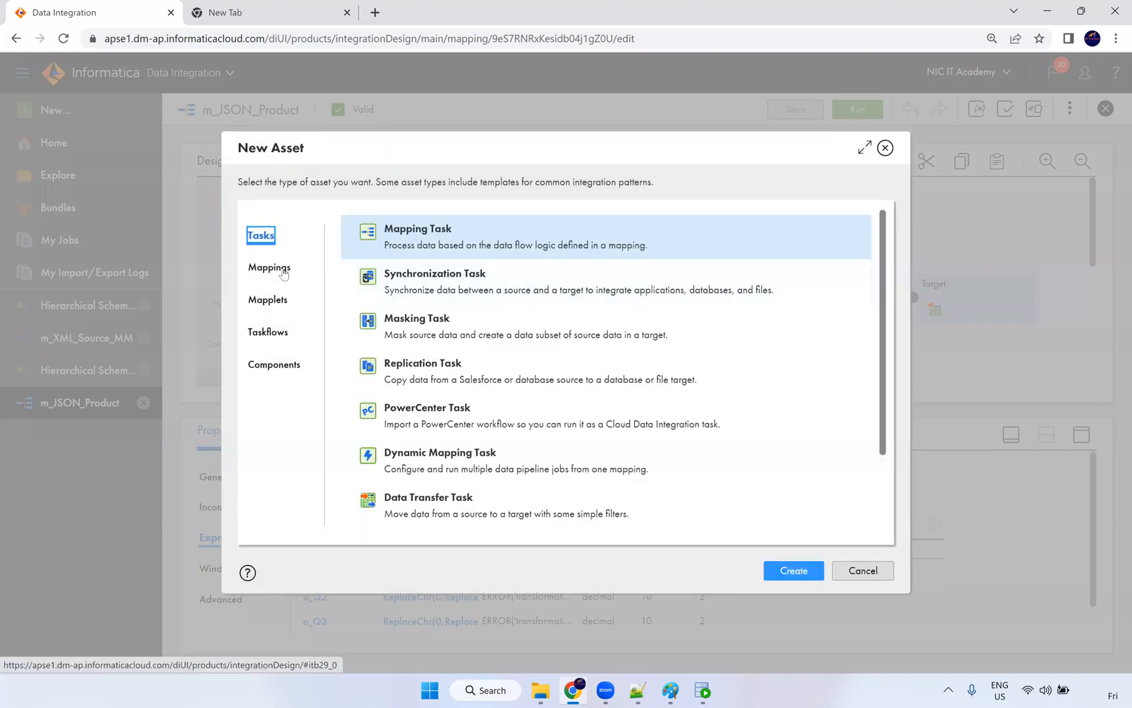
left_click(268, 267)
left_click(810, 571)
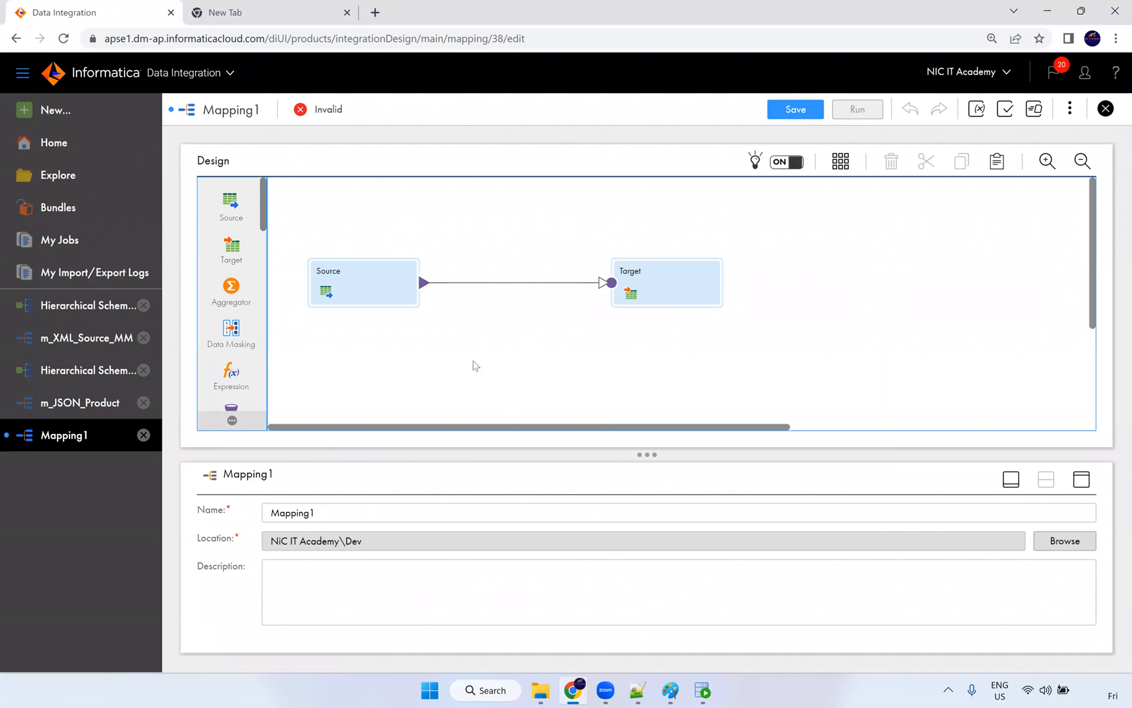
Step: Spread the Source and Target nodes apart and select the Source node
left_click_drag(719, 277, 767, 278)
left_click_drag(341, 282, 413, 286)
left_click_drag(681, 293, 687, 296)
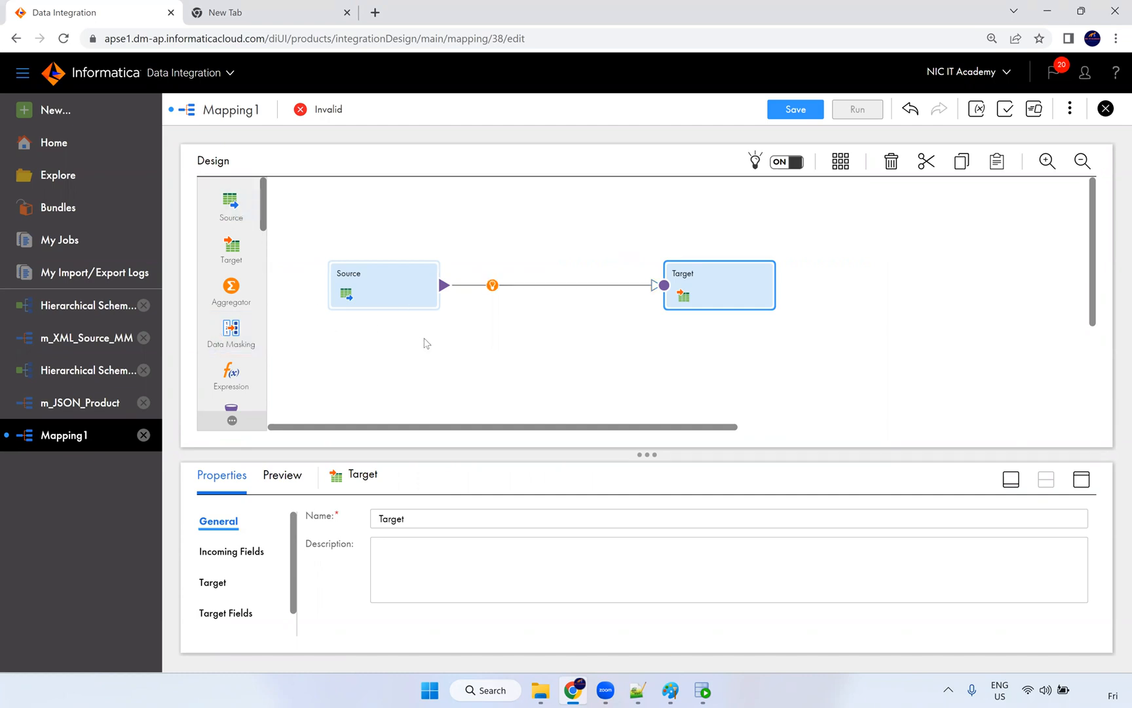
left_click(412, 307)
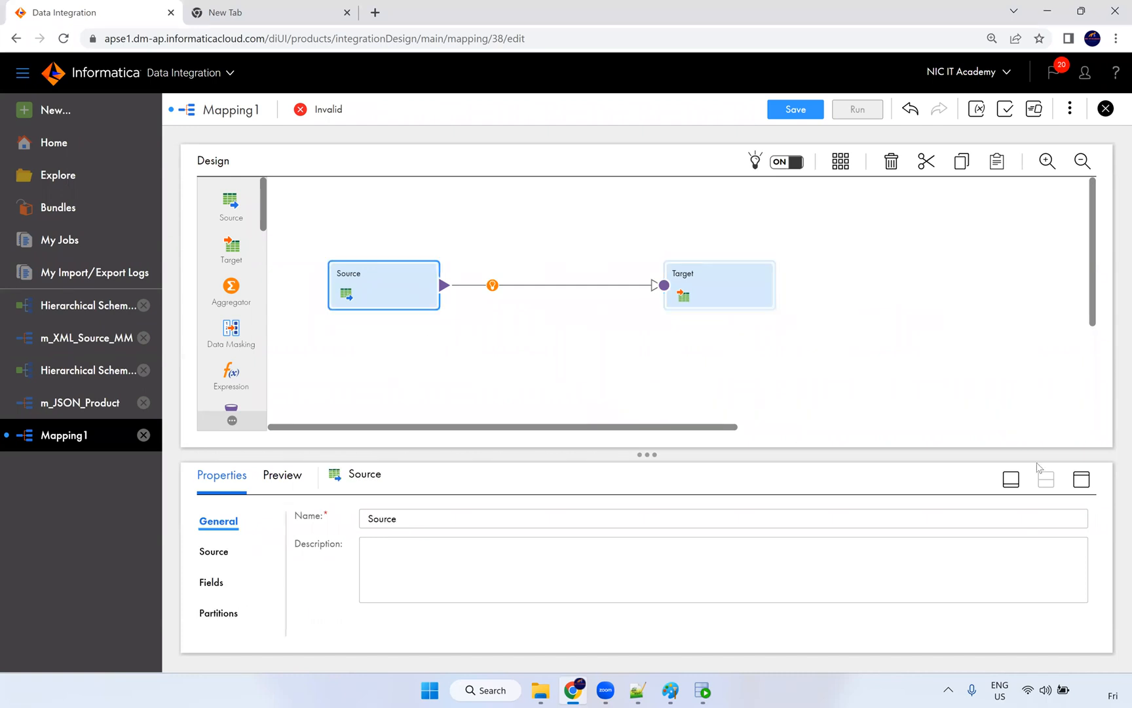
Step: Set the Source connection to Oracle_Src and its source object to the EMPLOYEES table
left_click(1080, 481)
left_click(214, 236)
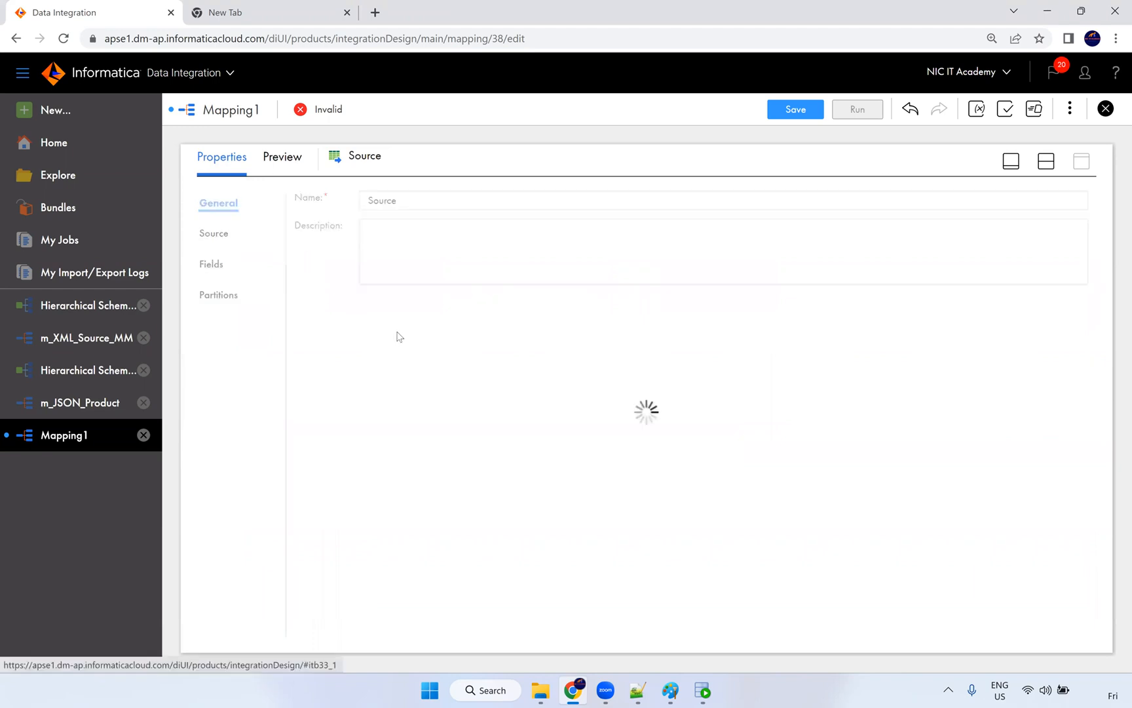
key("ctrl+plus")
left_click(459, 236)
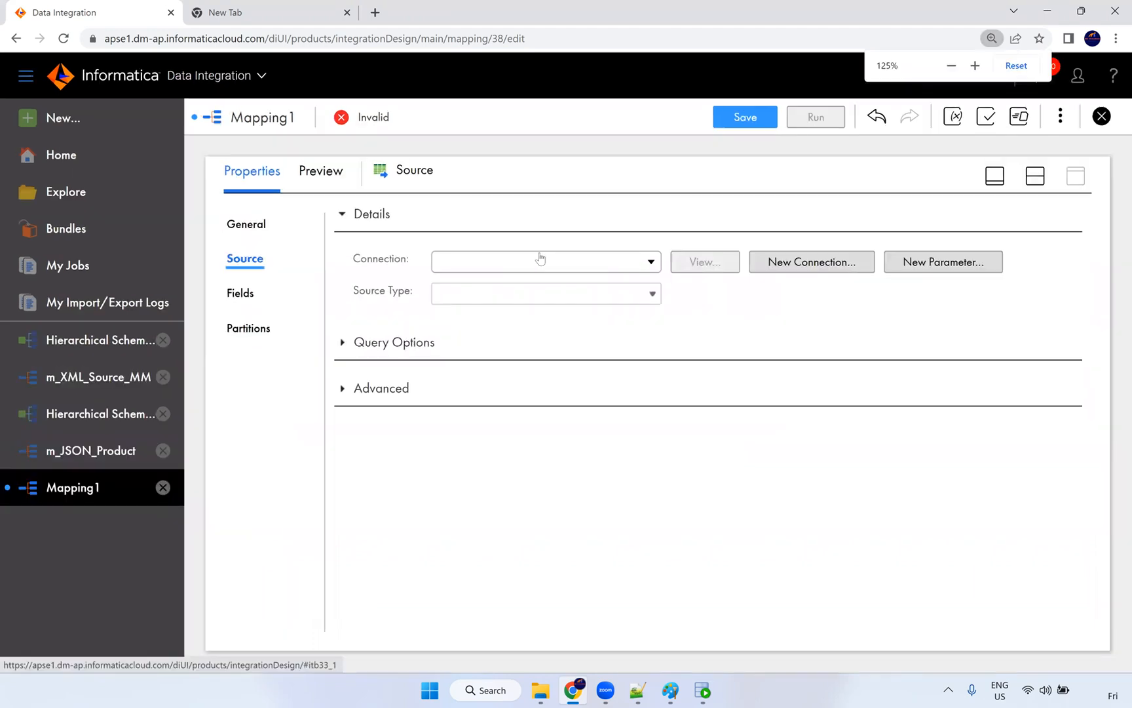
left_click(505, 351)
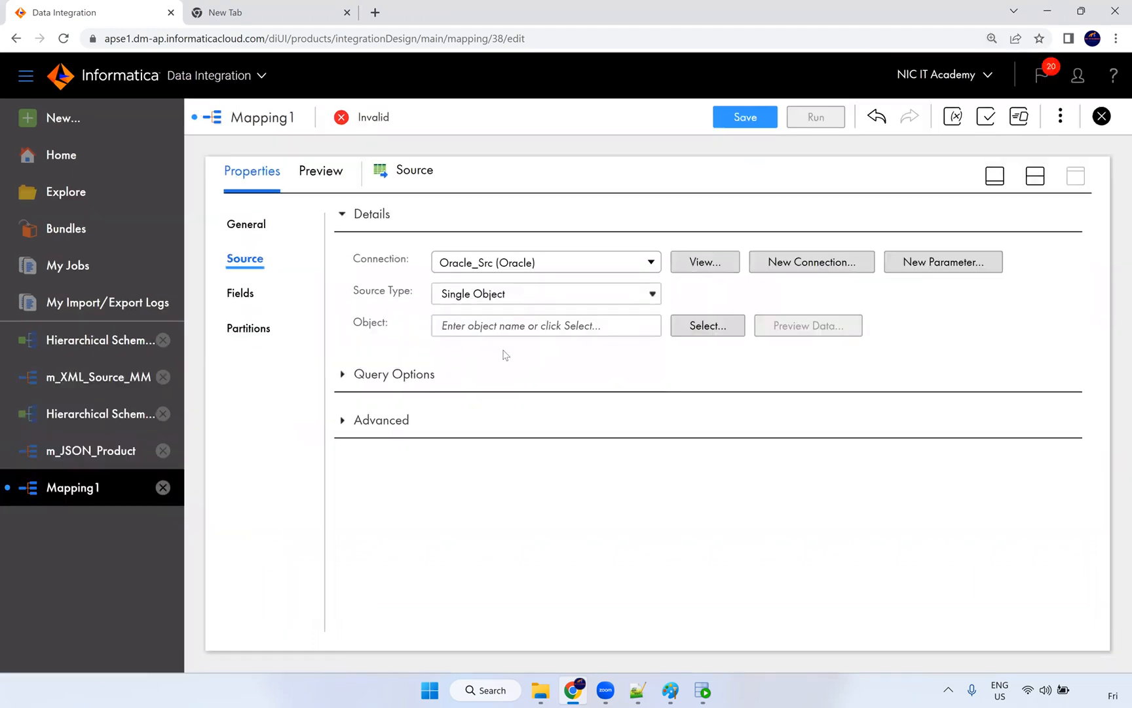
left_click(698, 325)
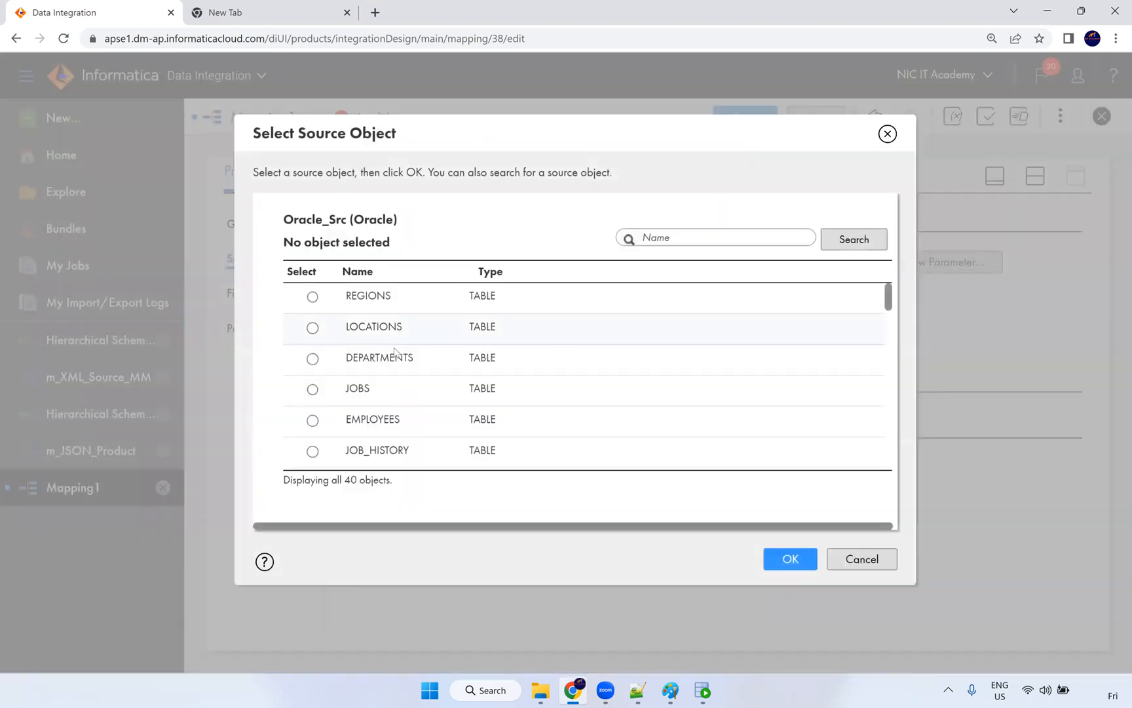
left_click(467, 431)
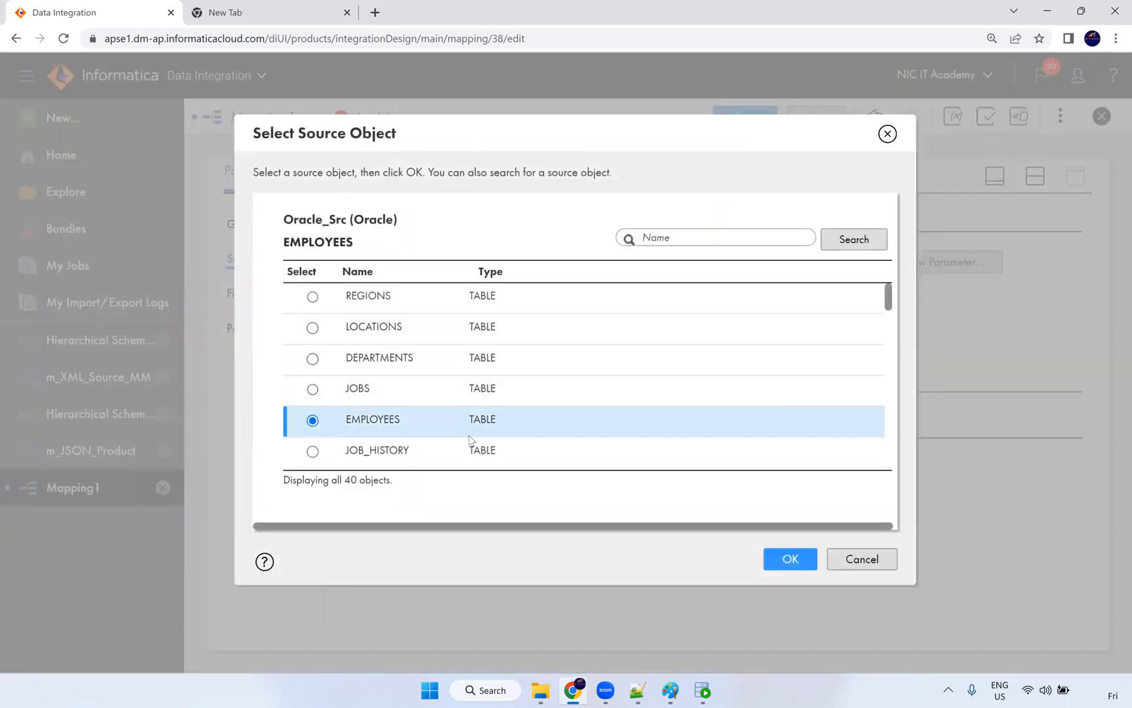
left_click(781, 553)
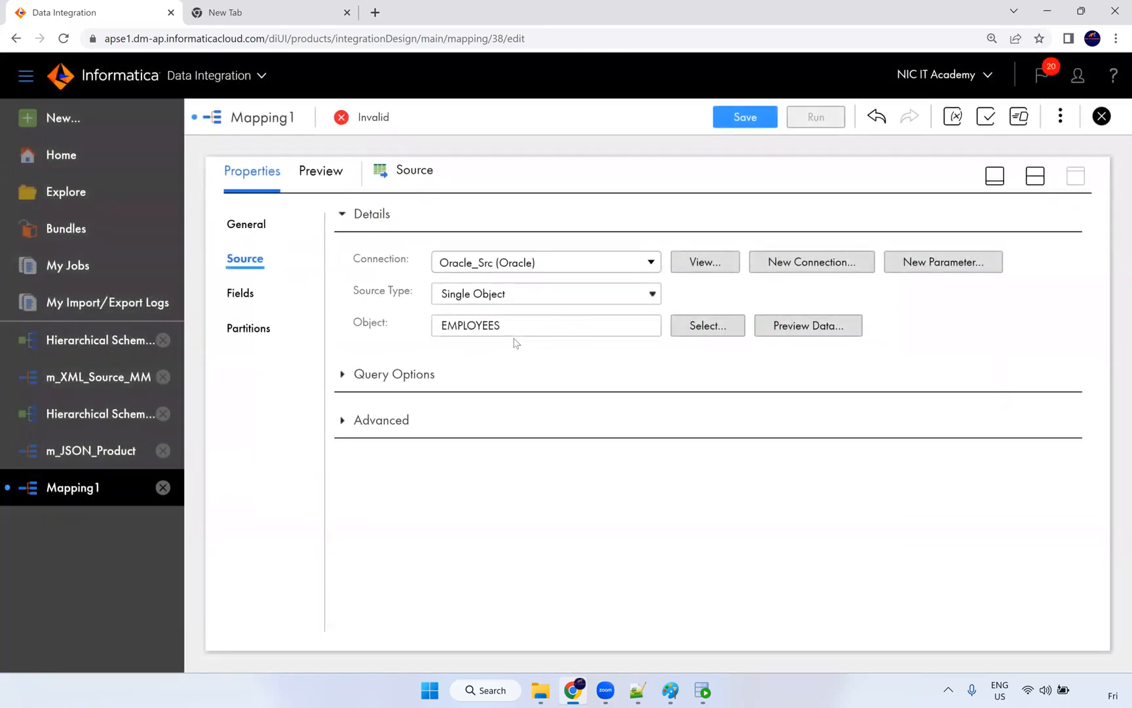
left_click(1035, 177)
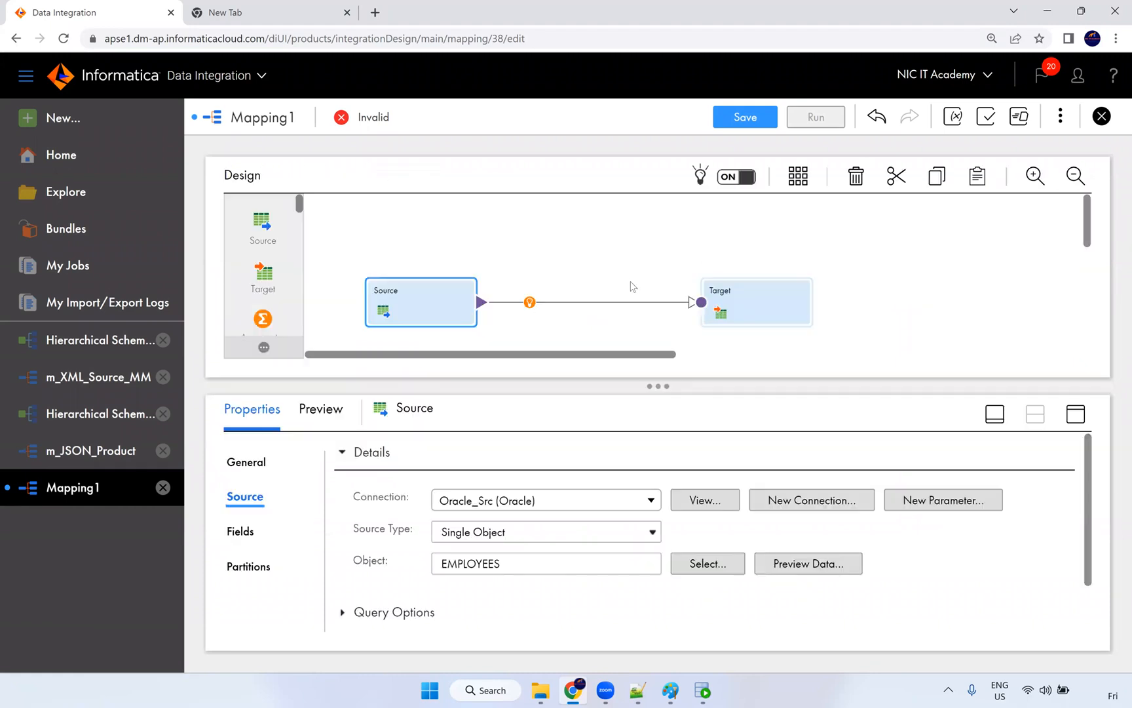
Step: Insert a Hierarchy Builder transformation between Source and Target in Mapping1
scroll(272, 271, "down", 4)
scroll(272, 270, "down", 5)
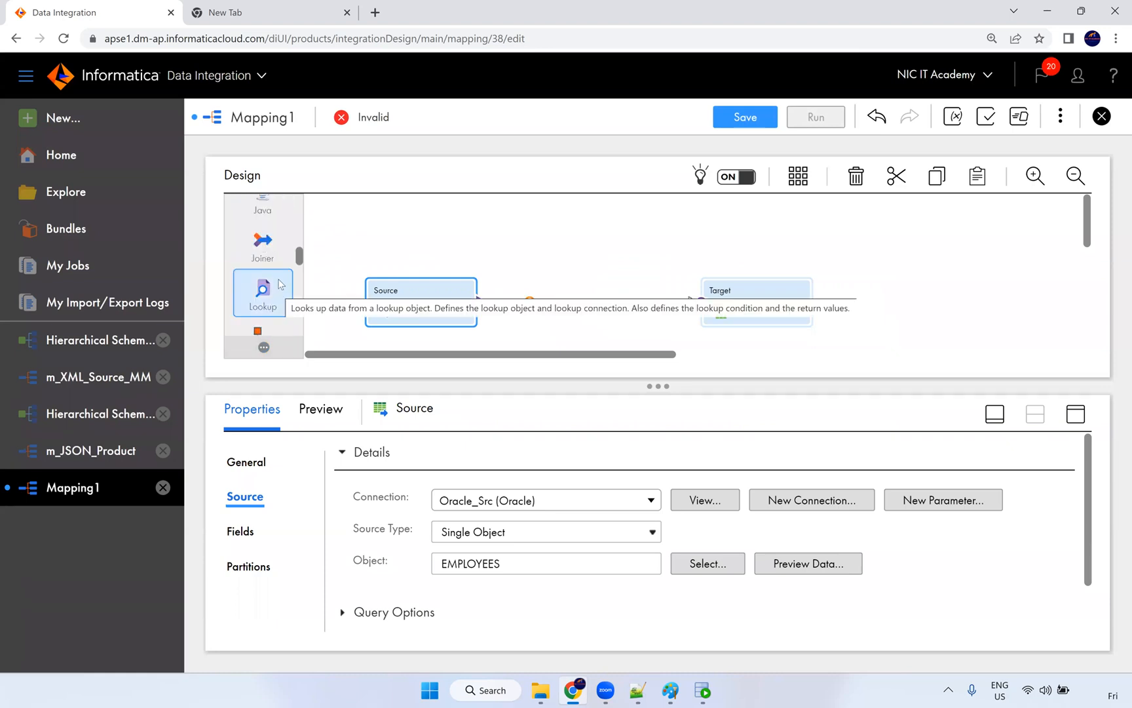
scroll(279, 282, "down", 4)
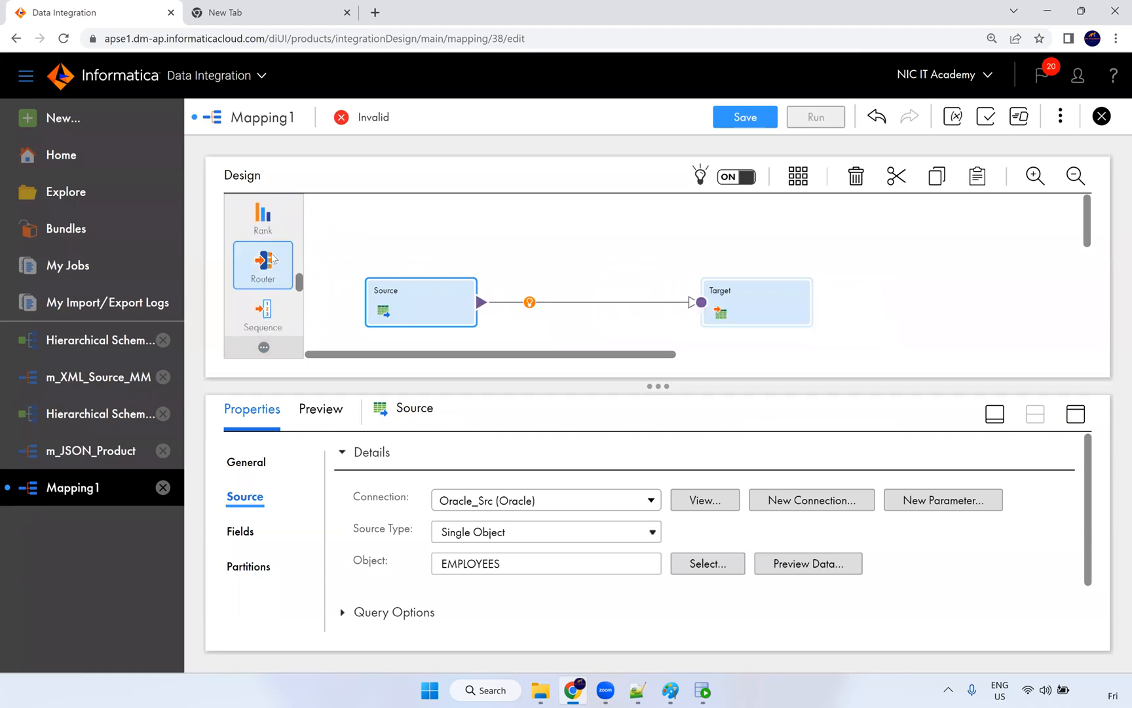
scroll(274, 282, "down", 4)
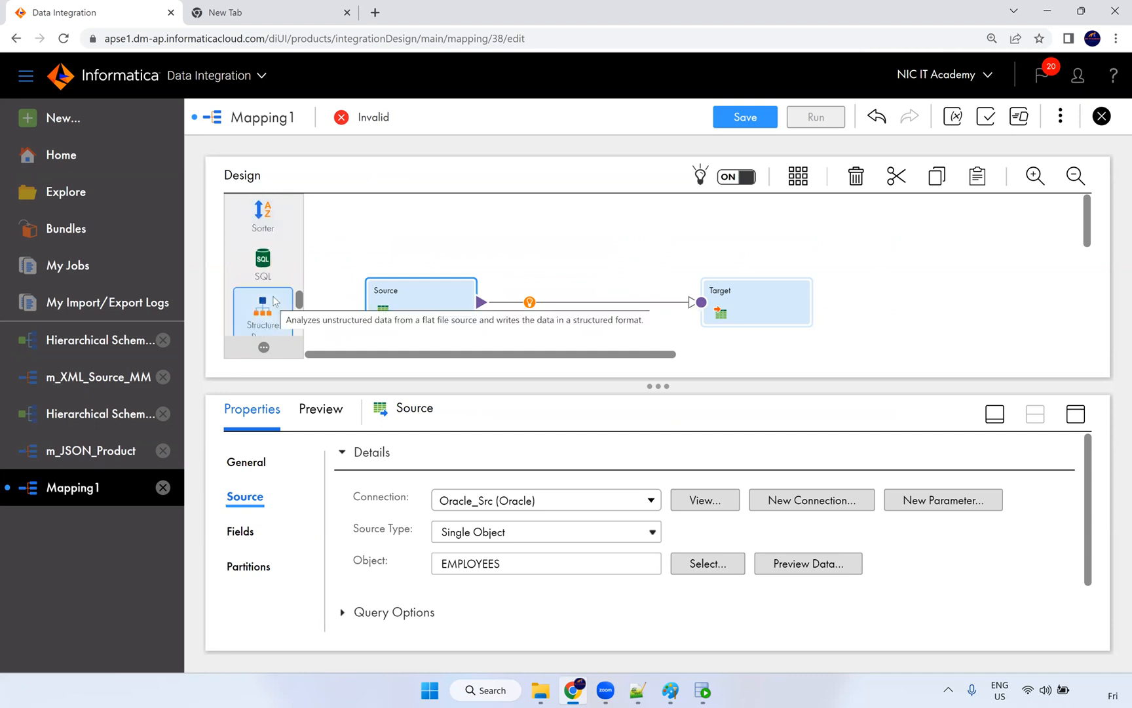
scroll(274, 300, "down", 2)
scroll(270, 295, "up", 8)
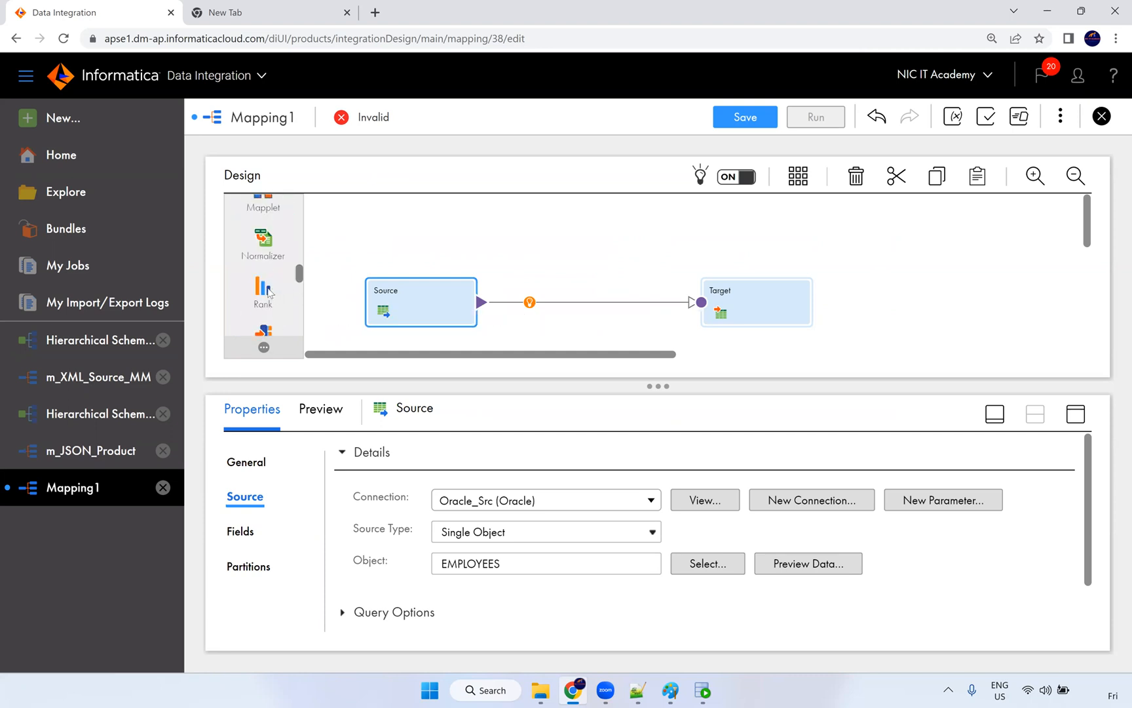
scroll(267, 282, "up", 4)
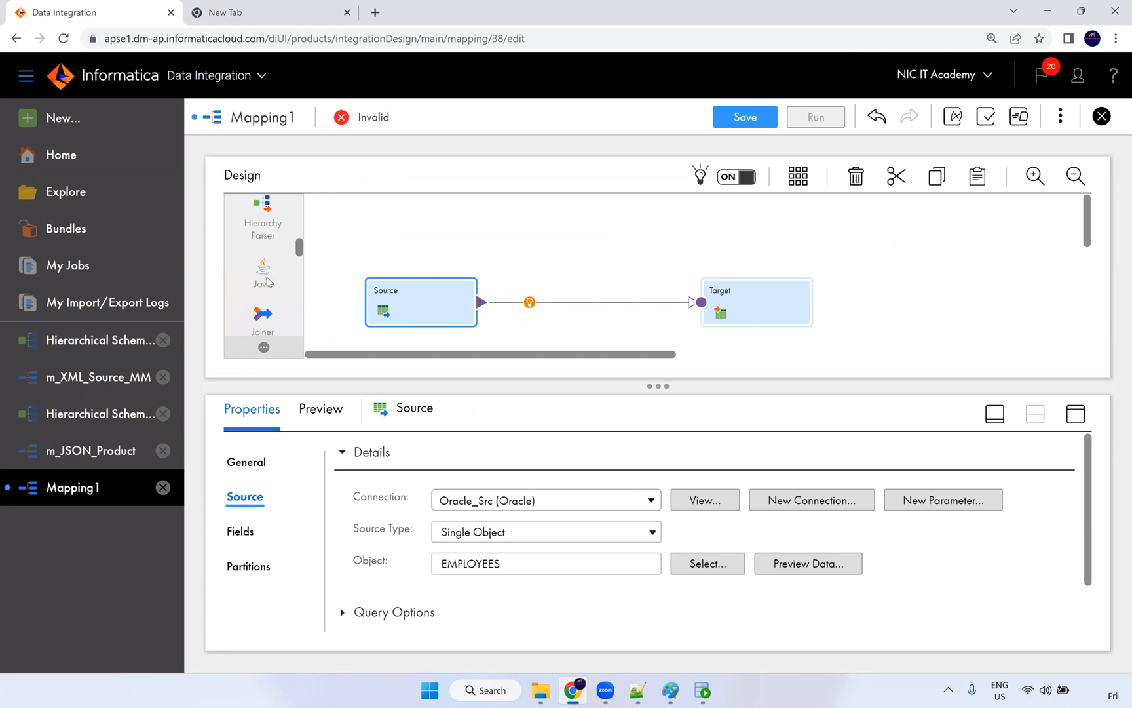
left_click_drag(262, 226, 548, 291)
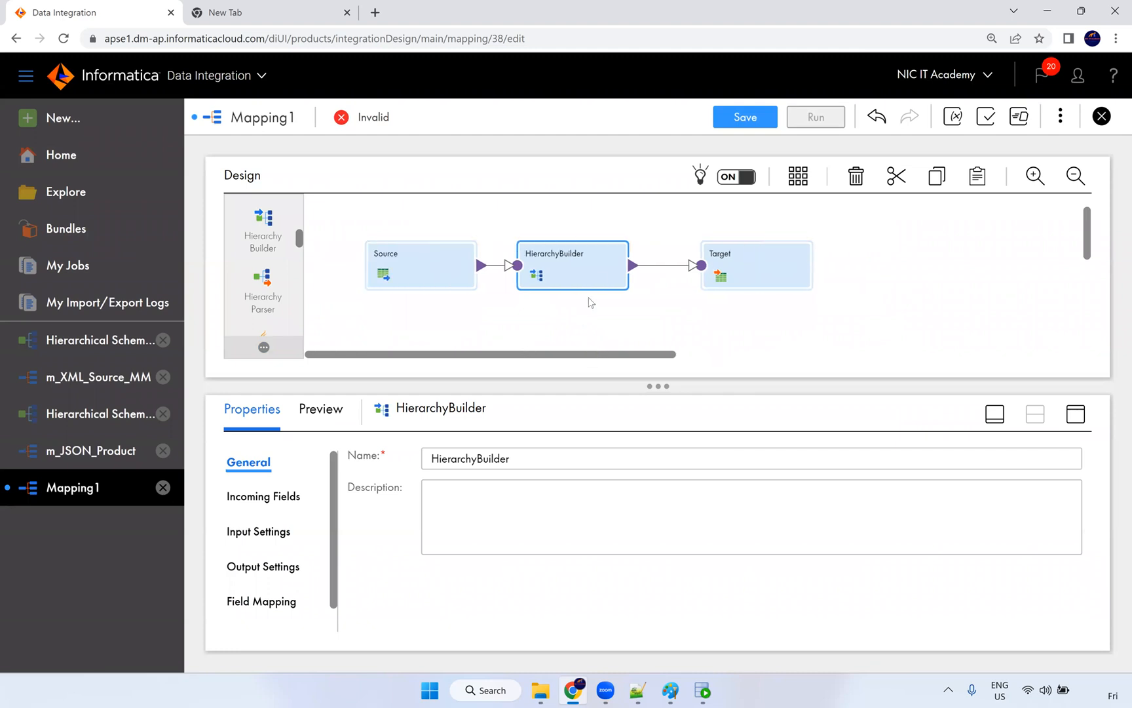
Step: Review the HierarchyBuilder's incoming fields, input settings and output settings, then save Mapping1
left_click(1076, 414)
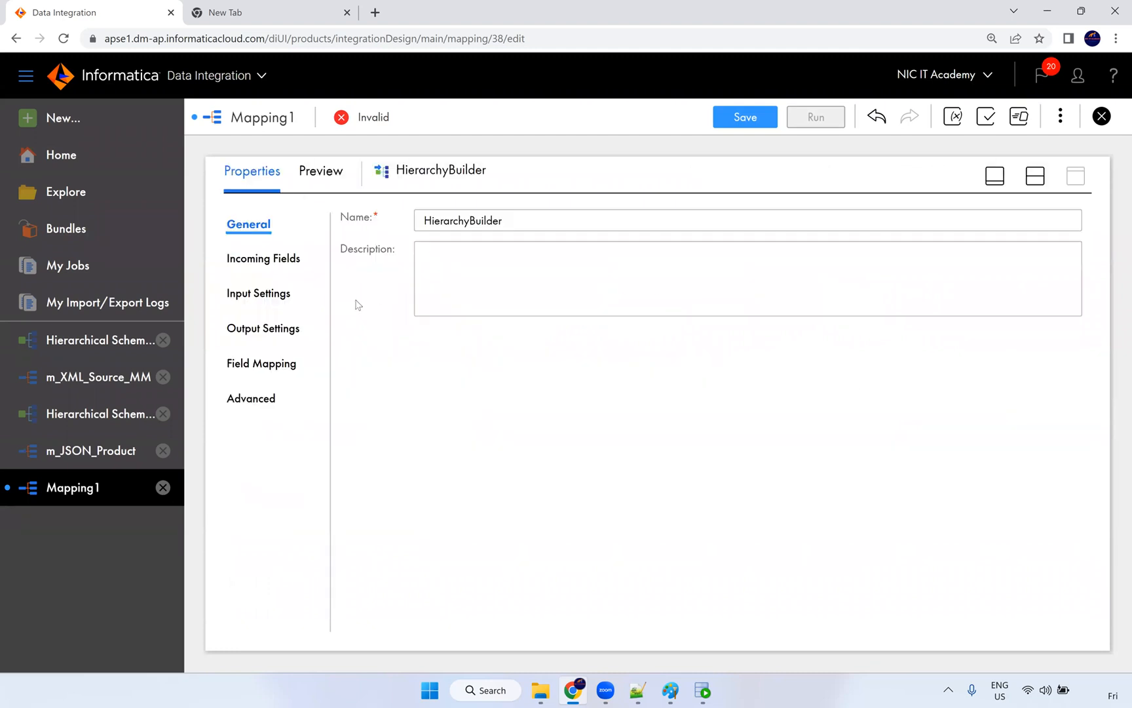
left_click(268, 293)
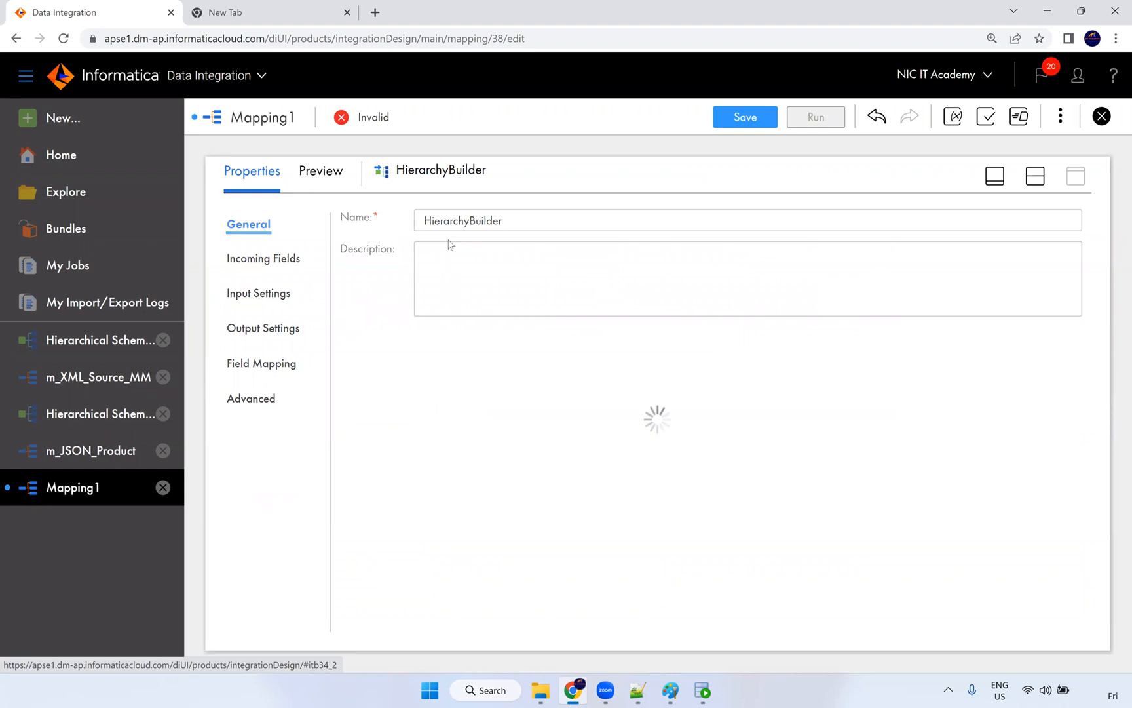
left_click(272, 270)
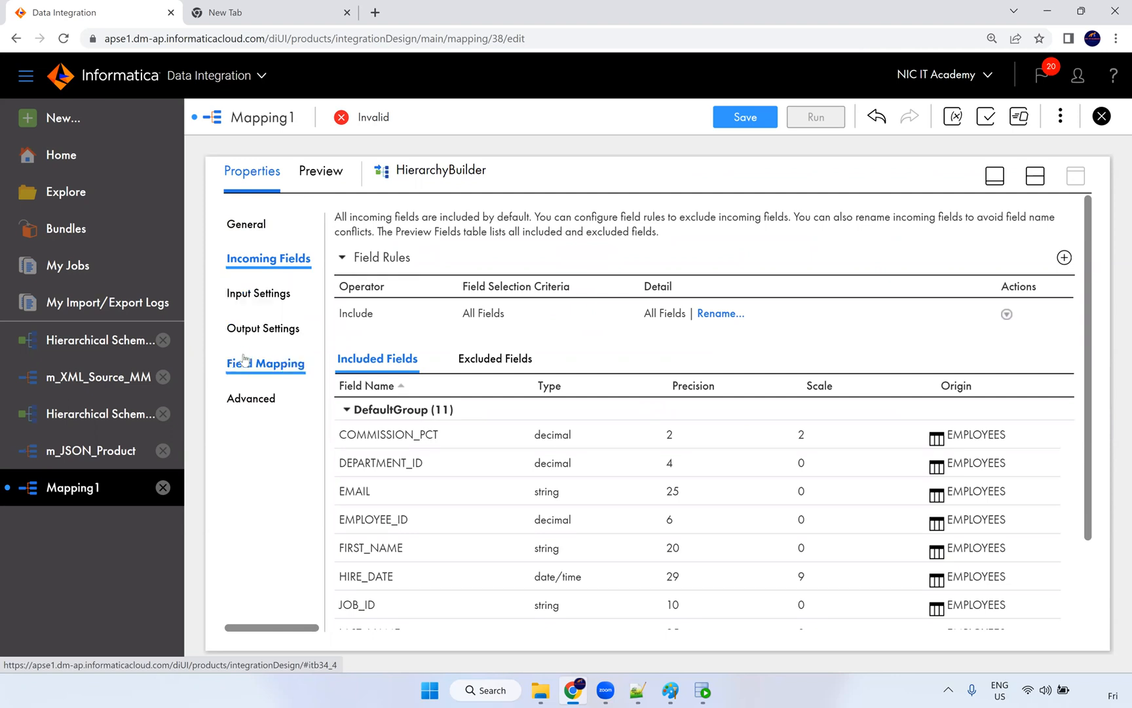
left_click(266, 300)
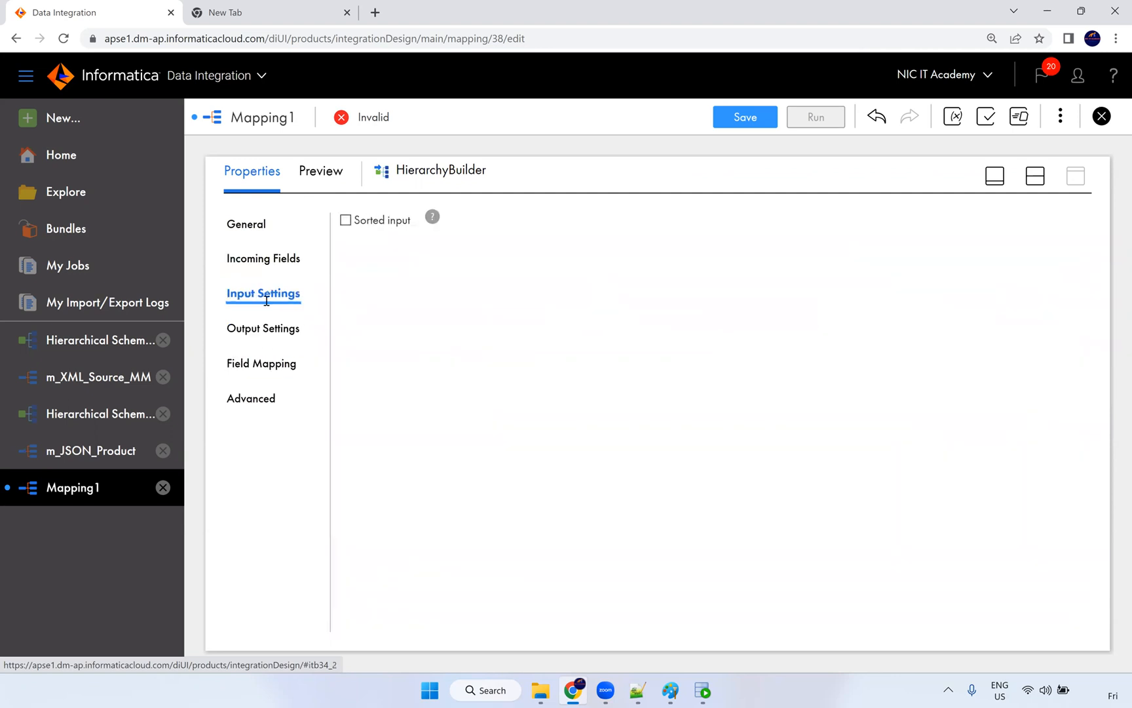
left_click(282, 337)
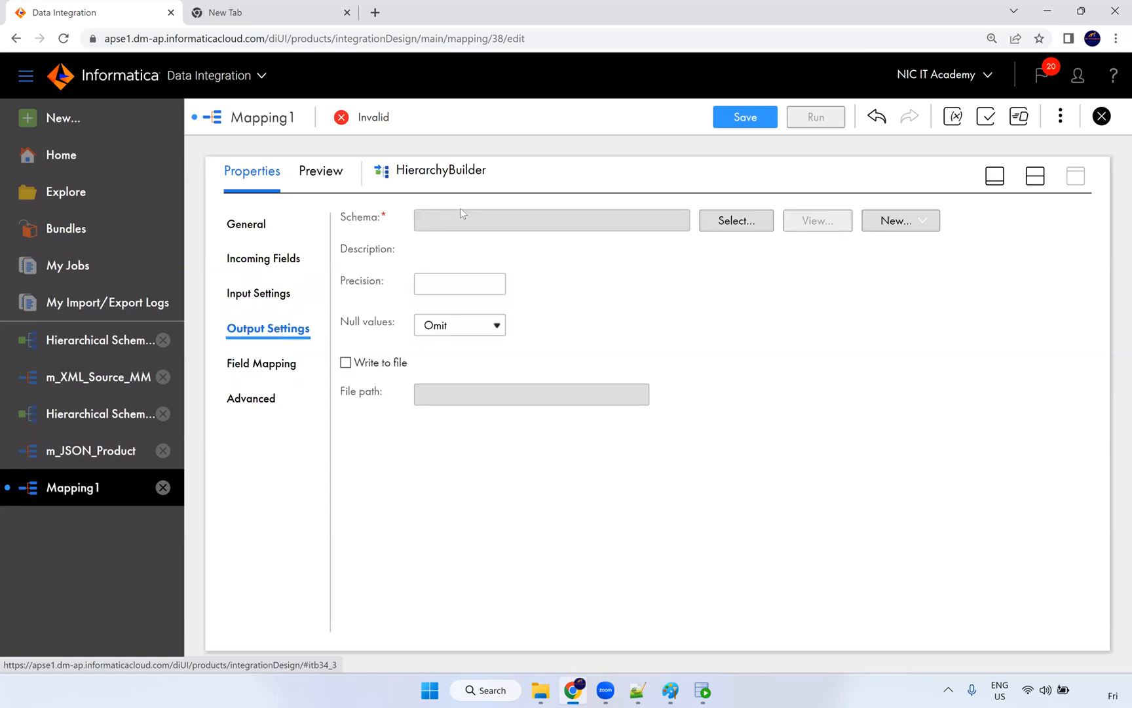
left_click(731, 220)
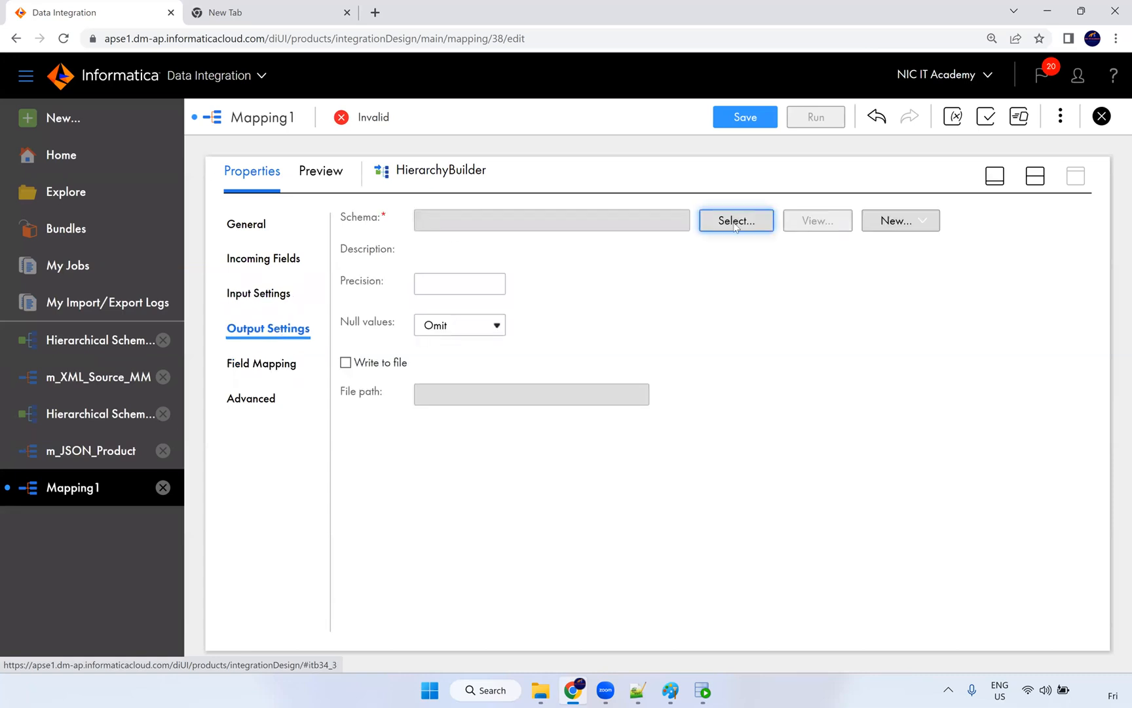
left_click(733, 118)
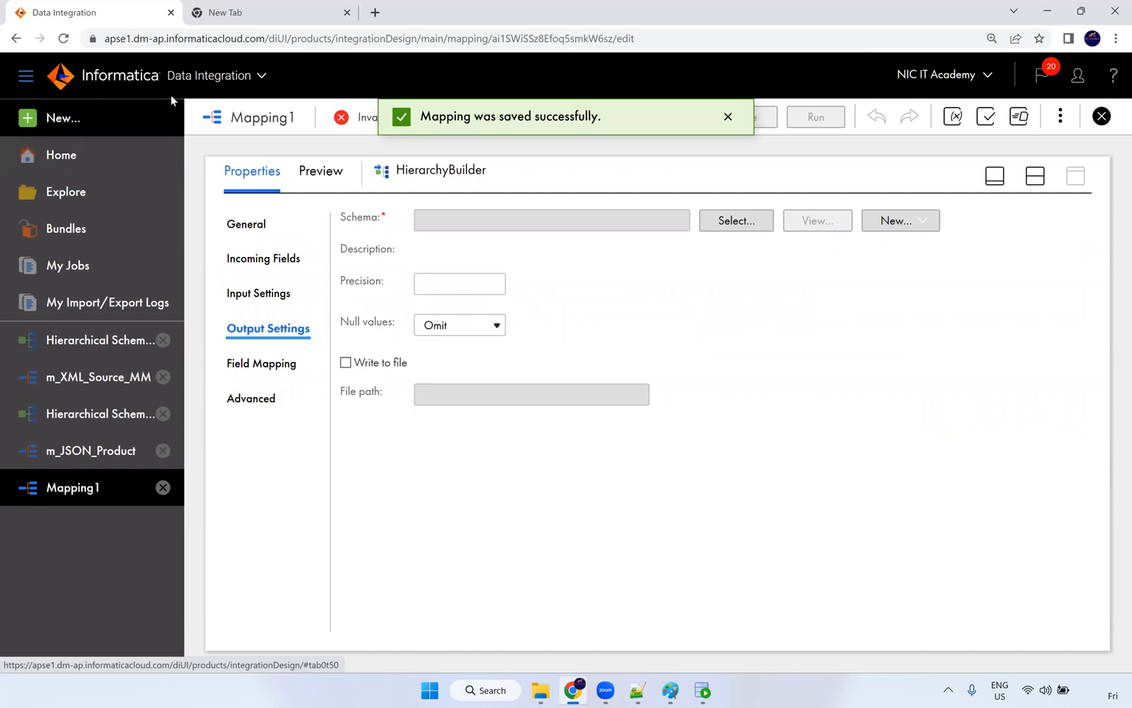
Step: Create a new hierarchical schema named Hierarchical Schema1 EMP XML
left_click(103, 115)
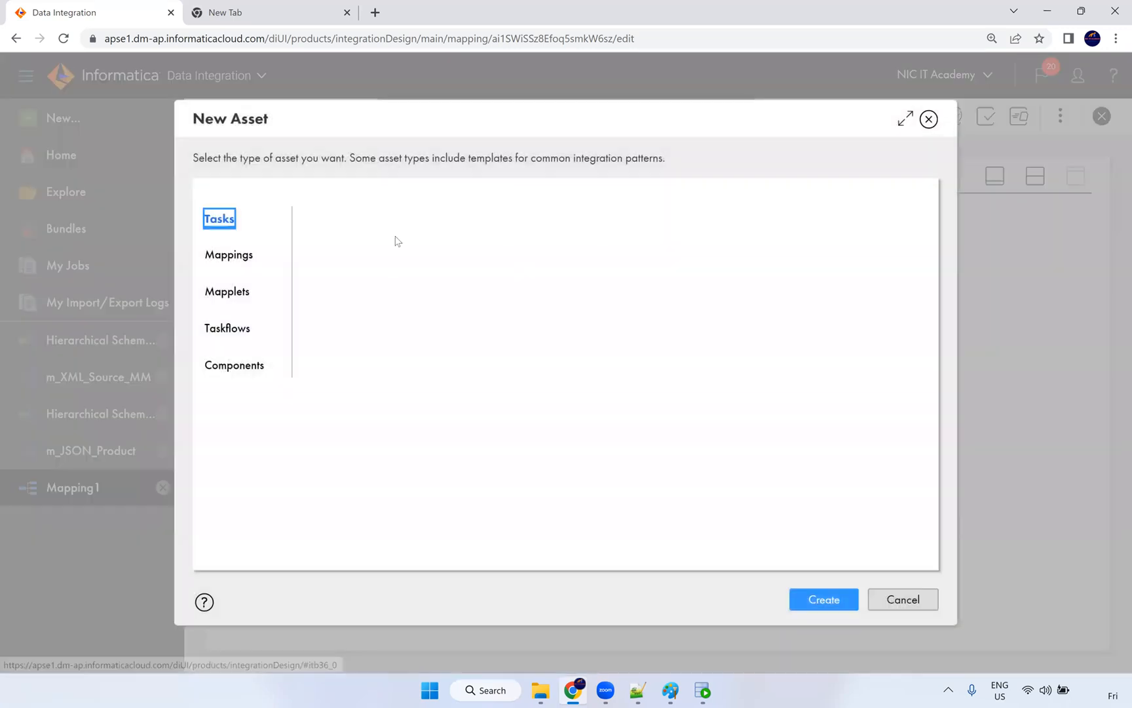
left_click(255, 362)
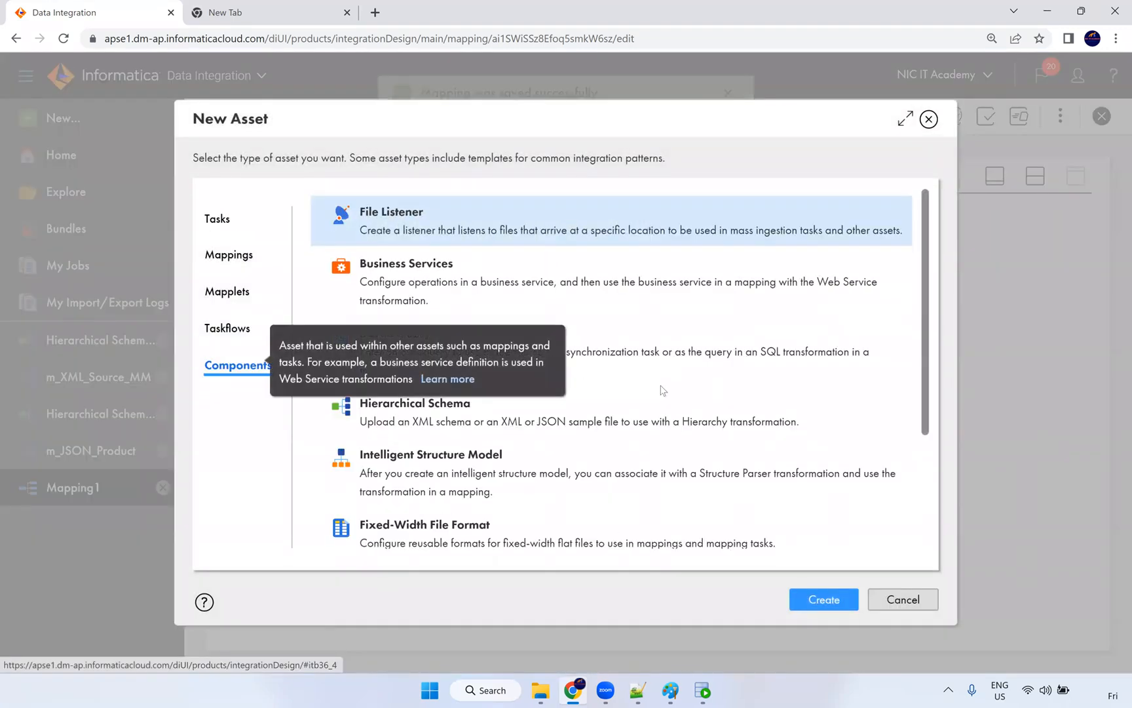
scroll(677, 418, "down", 1)
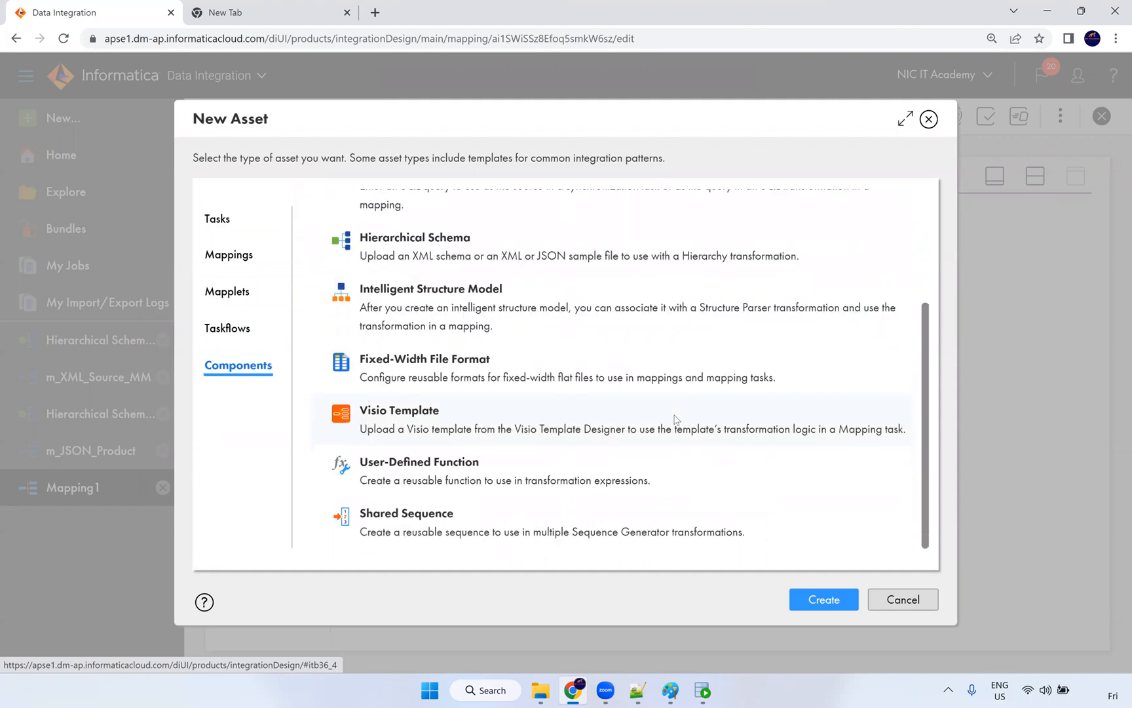
left_click(478, 251)
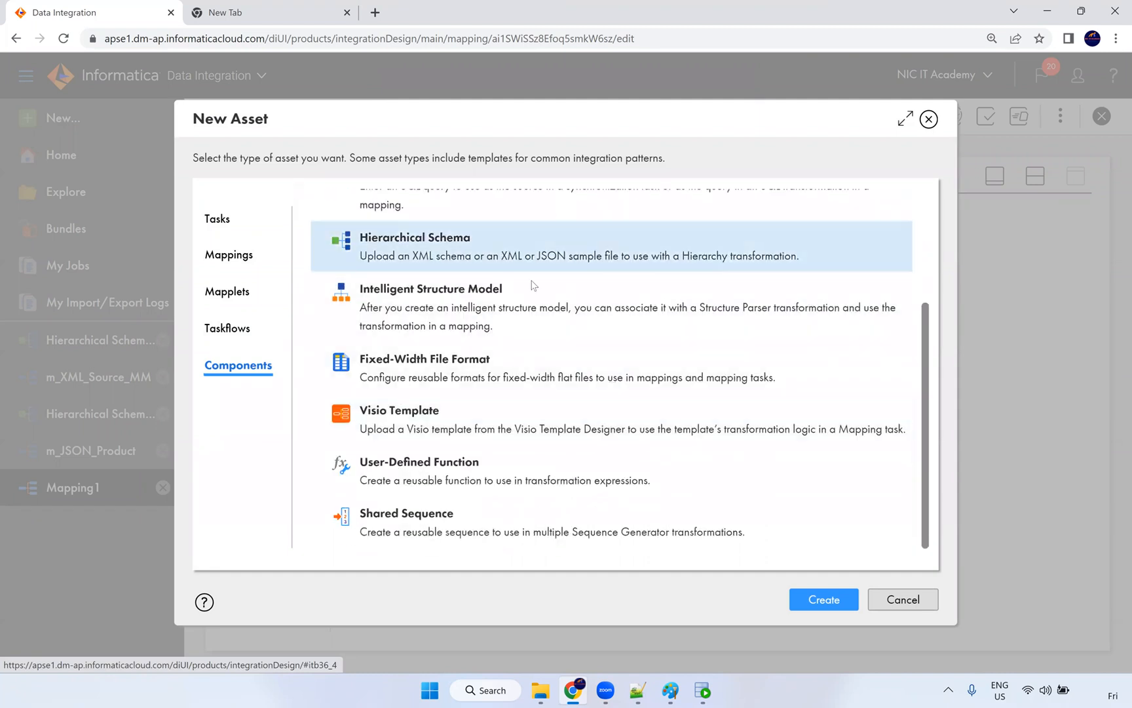
scroll(696, 403, "up", 2)
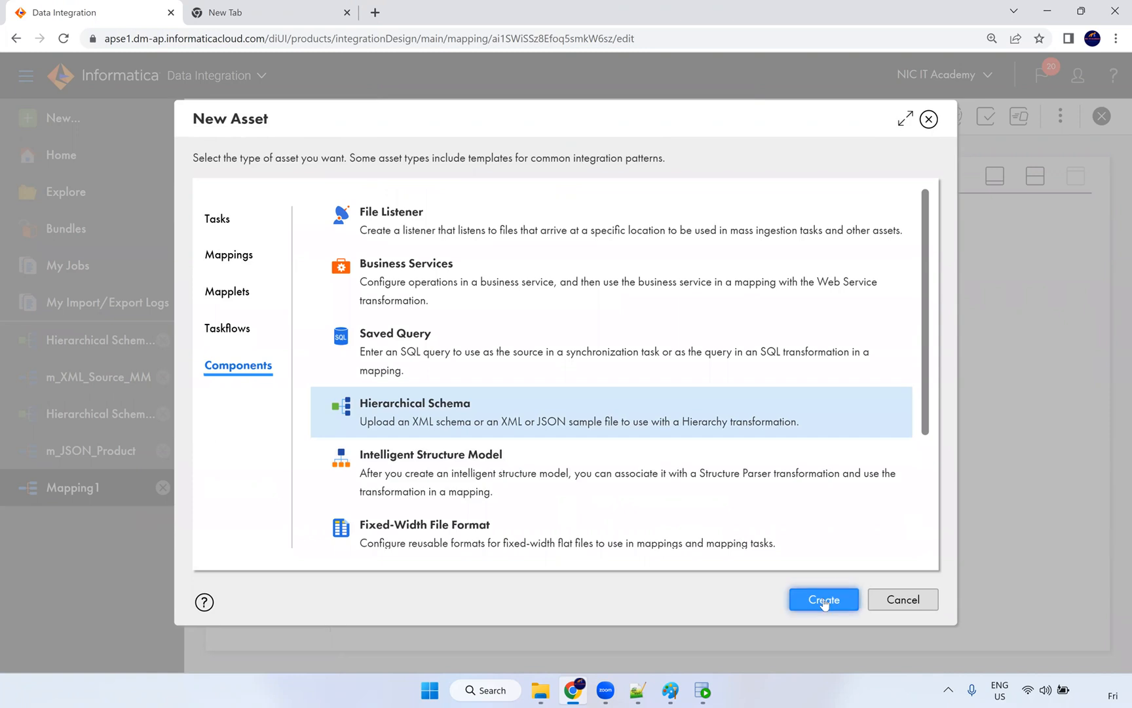
left_click(823, 599)
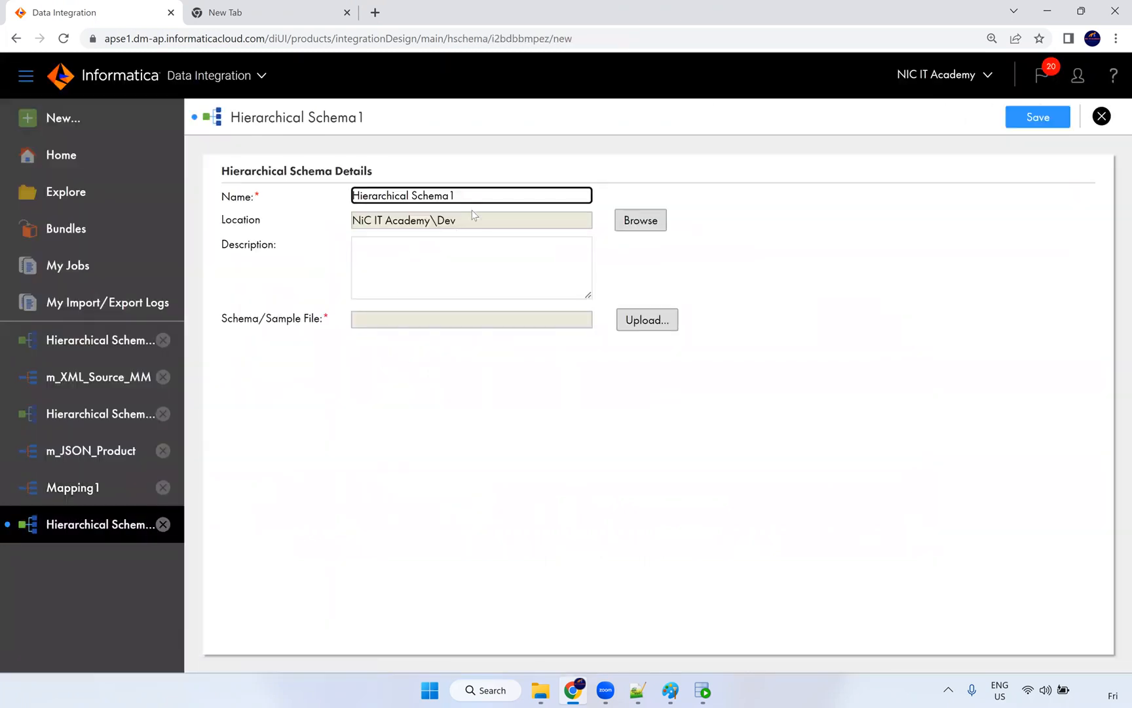
key("BackSpace")
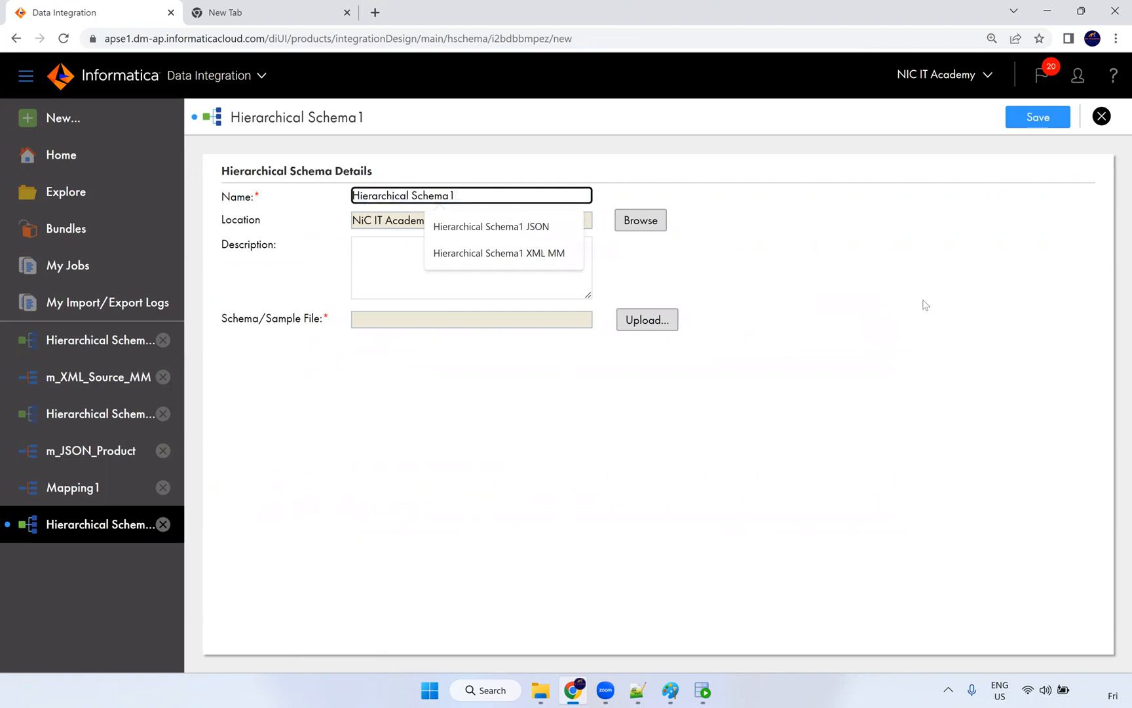
type("EMP XML")
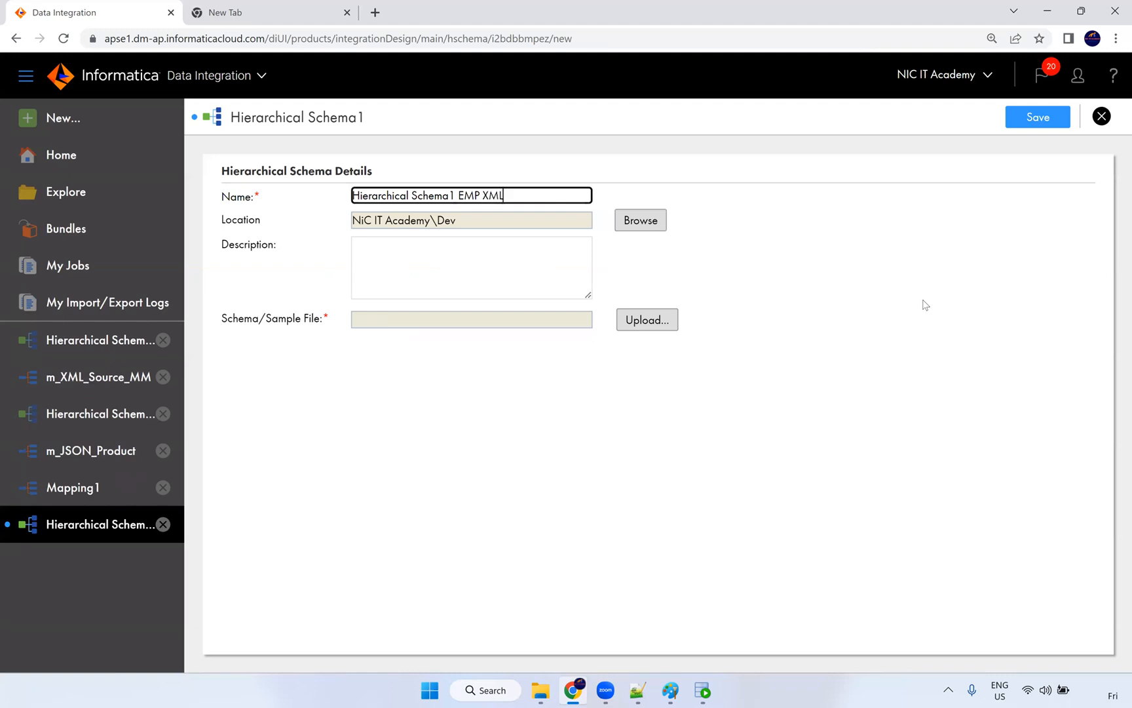
Step: Upload and validate the employee-XML-file.xml sample with root employees, then save the schema
left_click(642, 320)
left_click(581, 273)
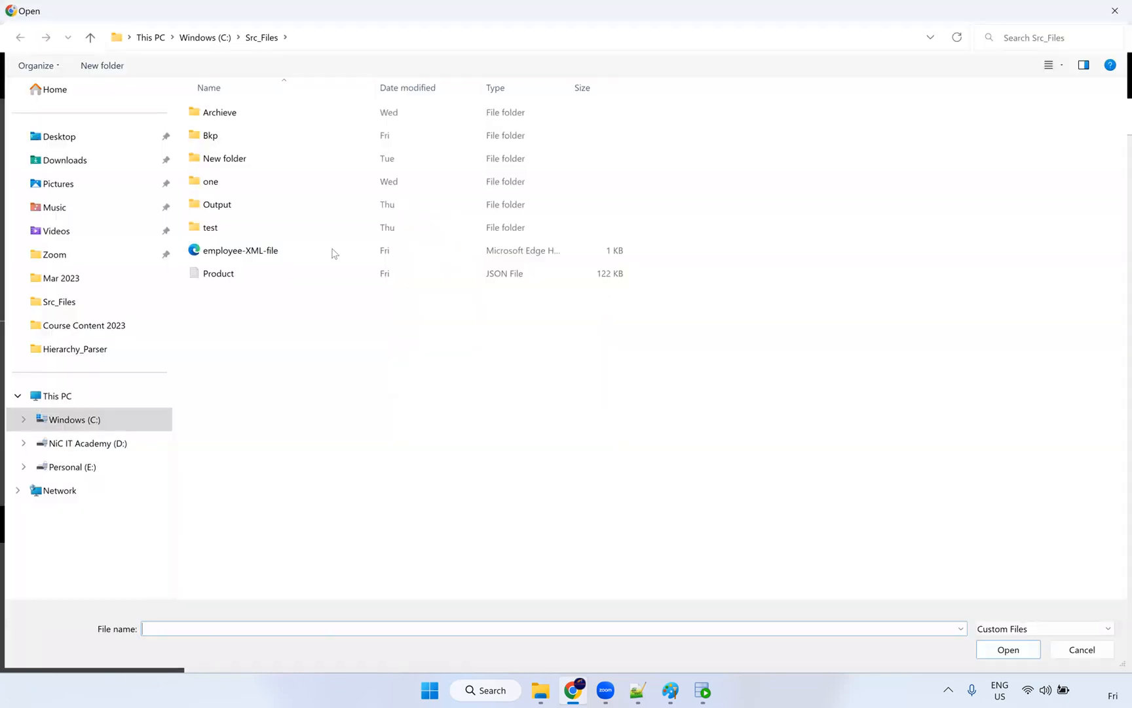
left_click(279, 249)
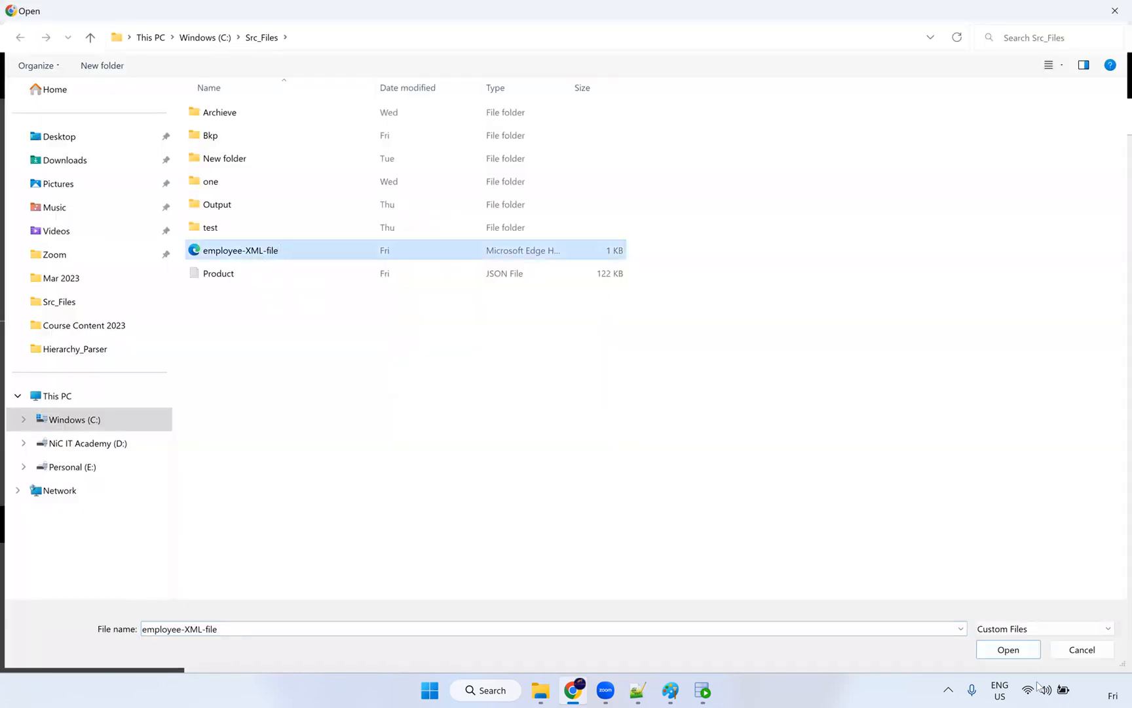
left_click(1017, 653)
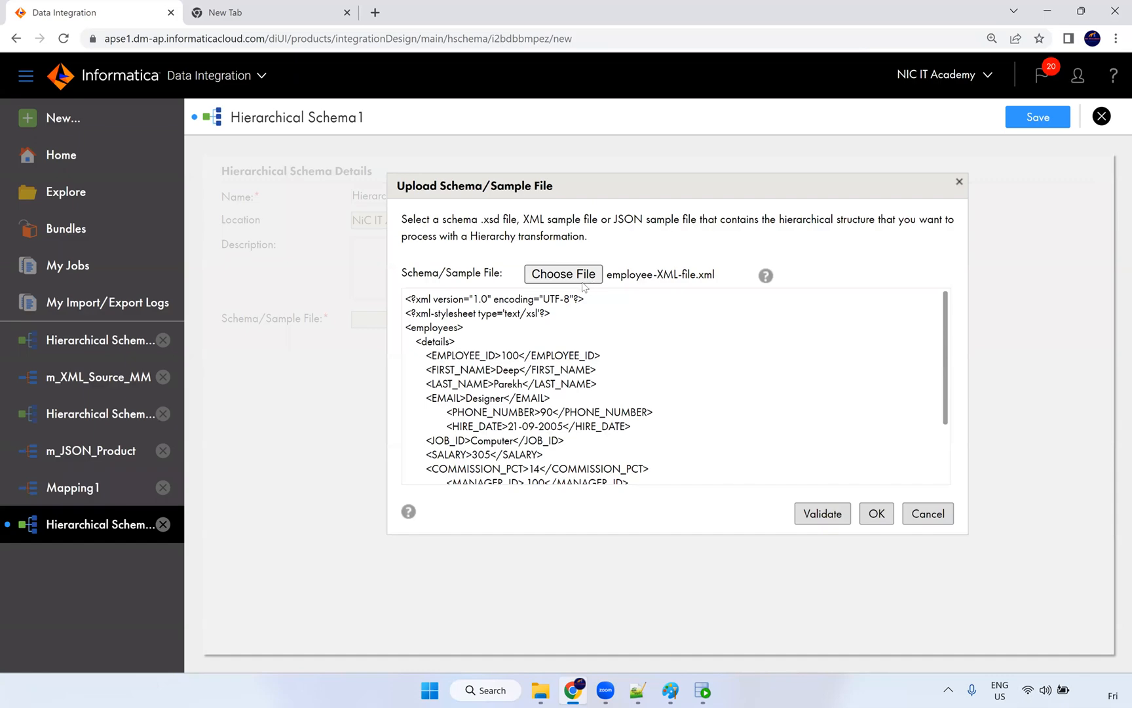
left_click(582, 282)
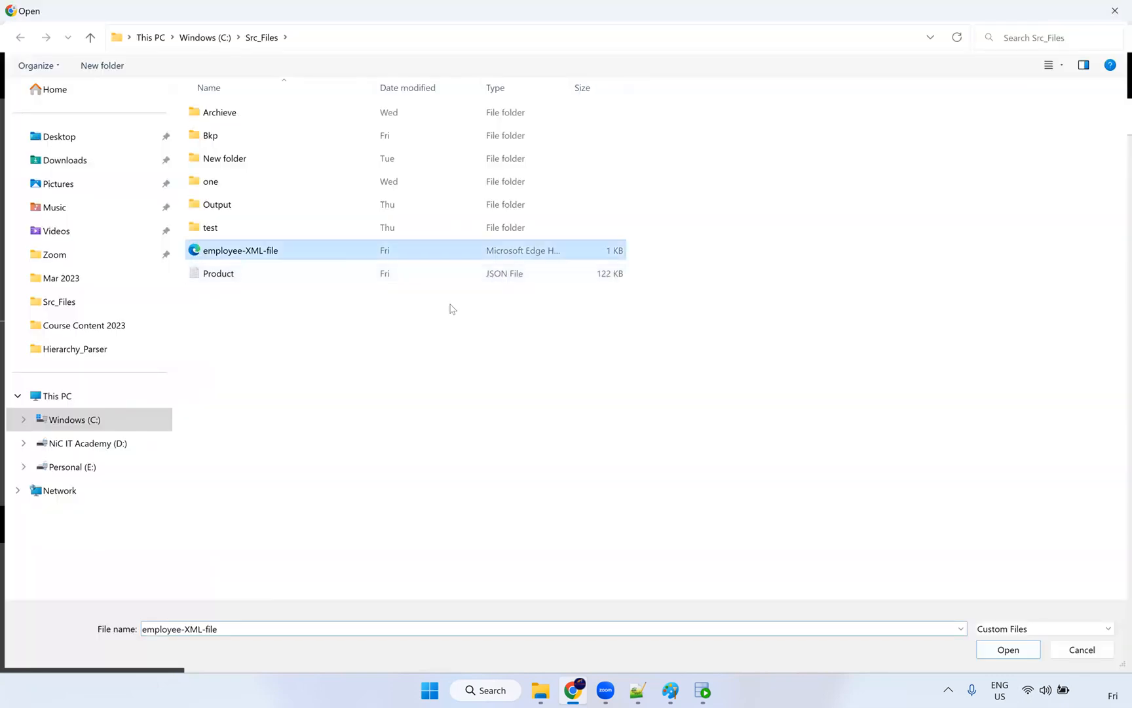
left_click(991, 649)
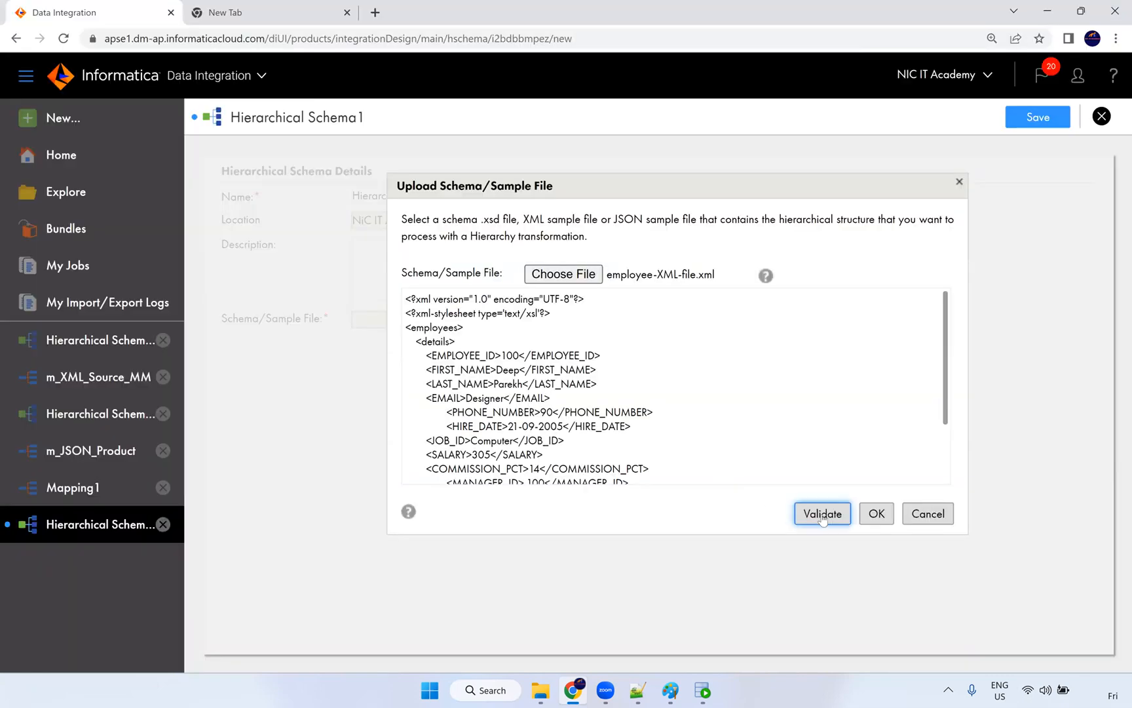
left_click(822, 514)
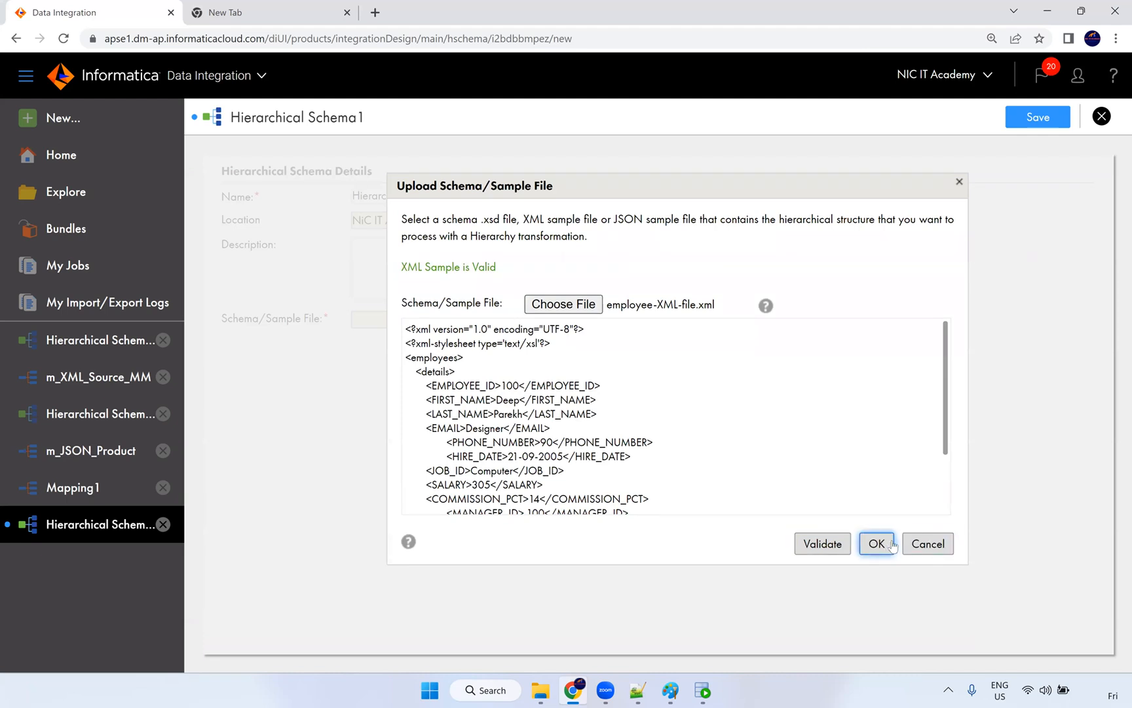
left_click(886, 544)
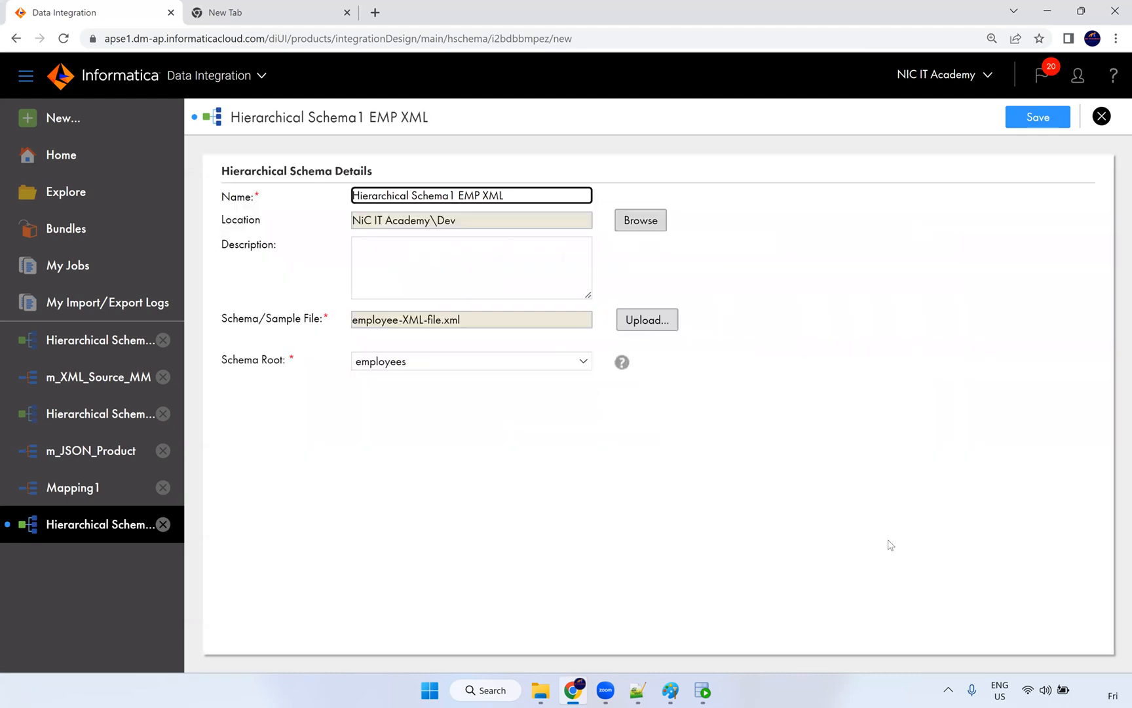
left_click(1012, 125)
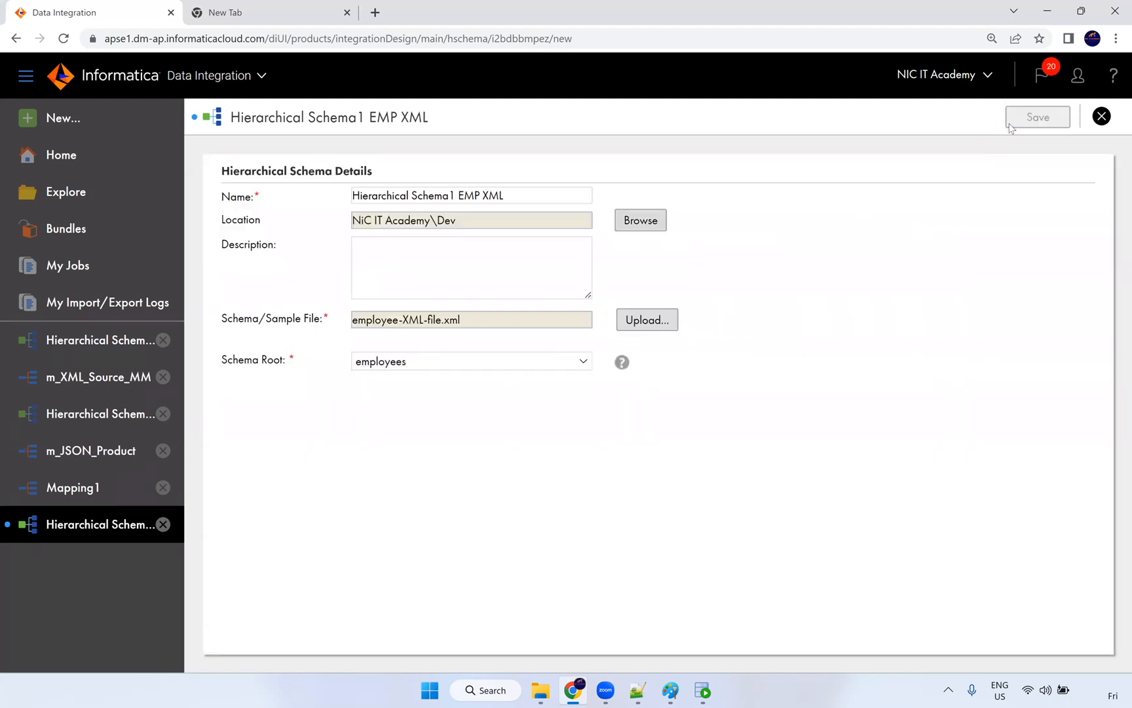
Step: Choose Hierarchical Schema1 EMP XML from NiC IT Academy > Dev as the HierarchyBuilder's output schema
left_click(90, 489)
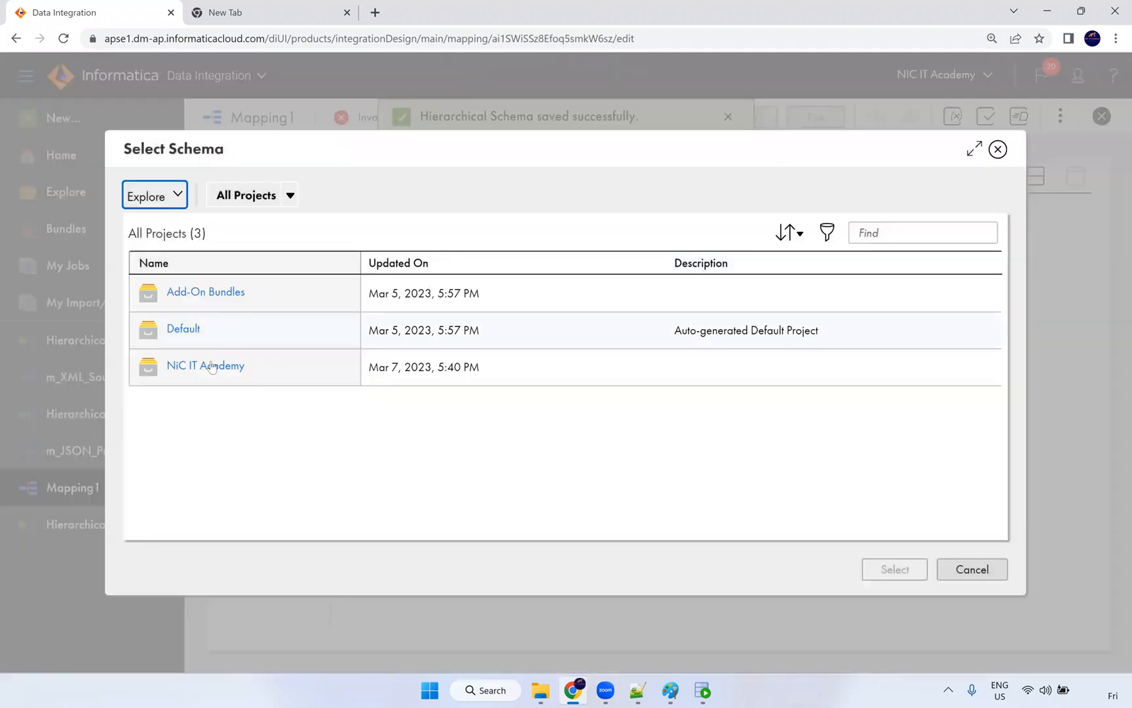
left_click(210, 366)
left_click(187, 332)
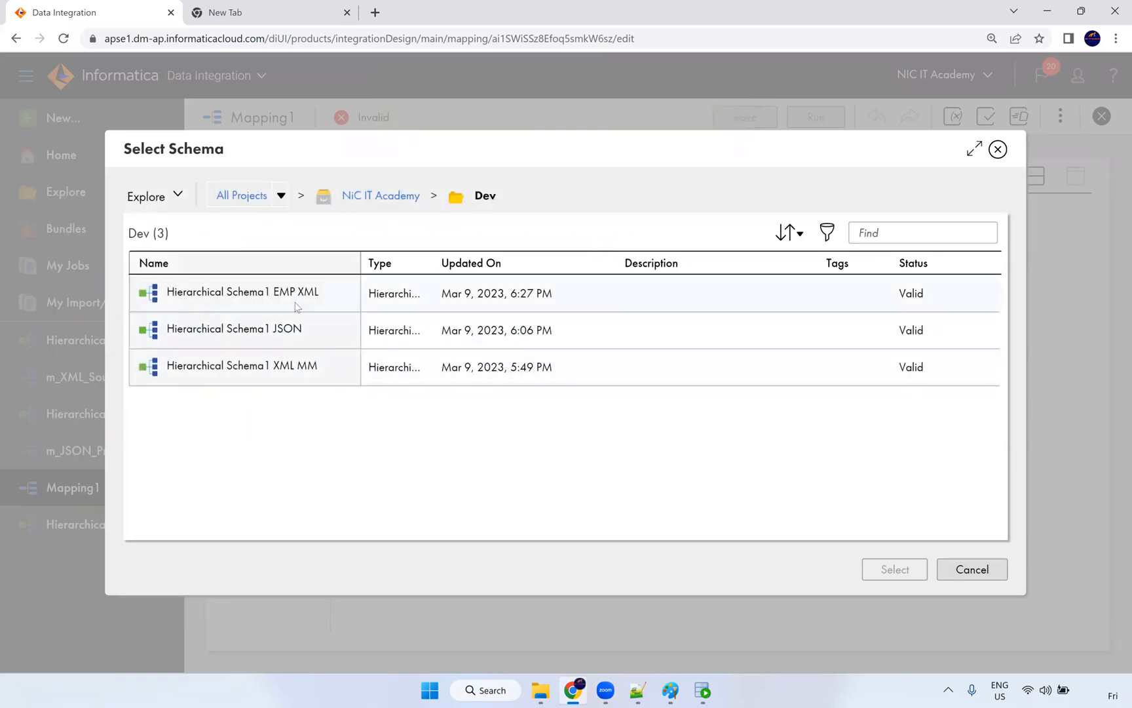
left_click(297, 307)
left_click(893, 570)
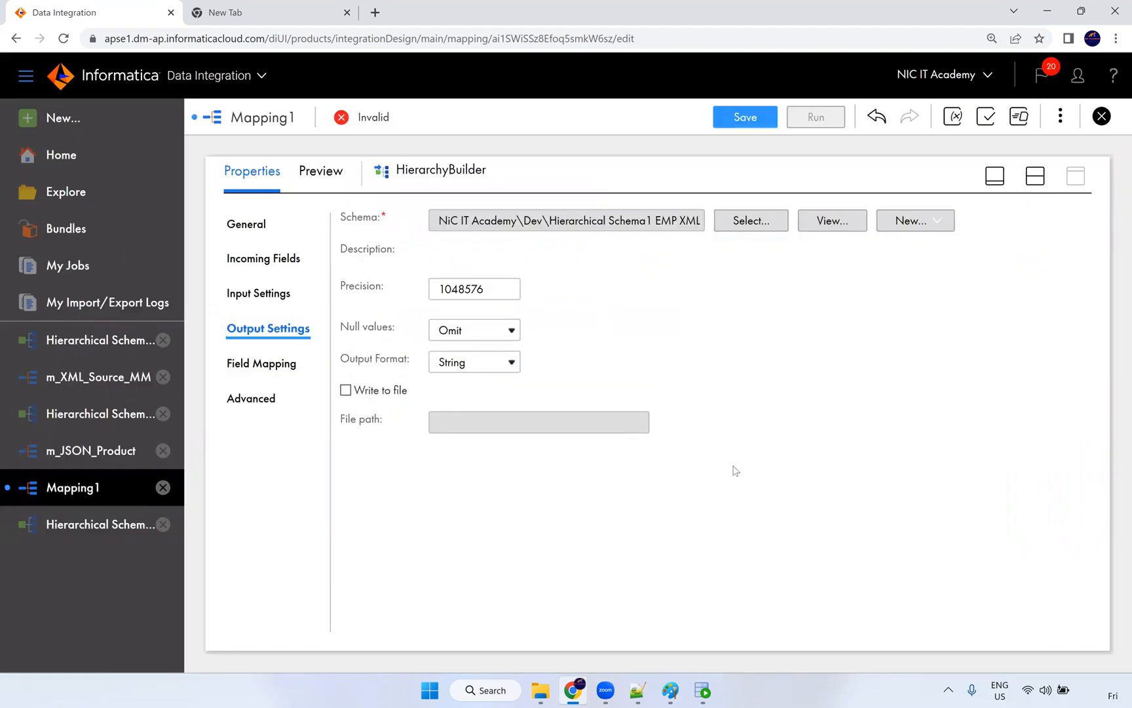
left_click(283, 372)
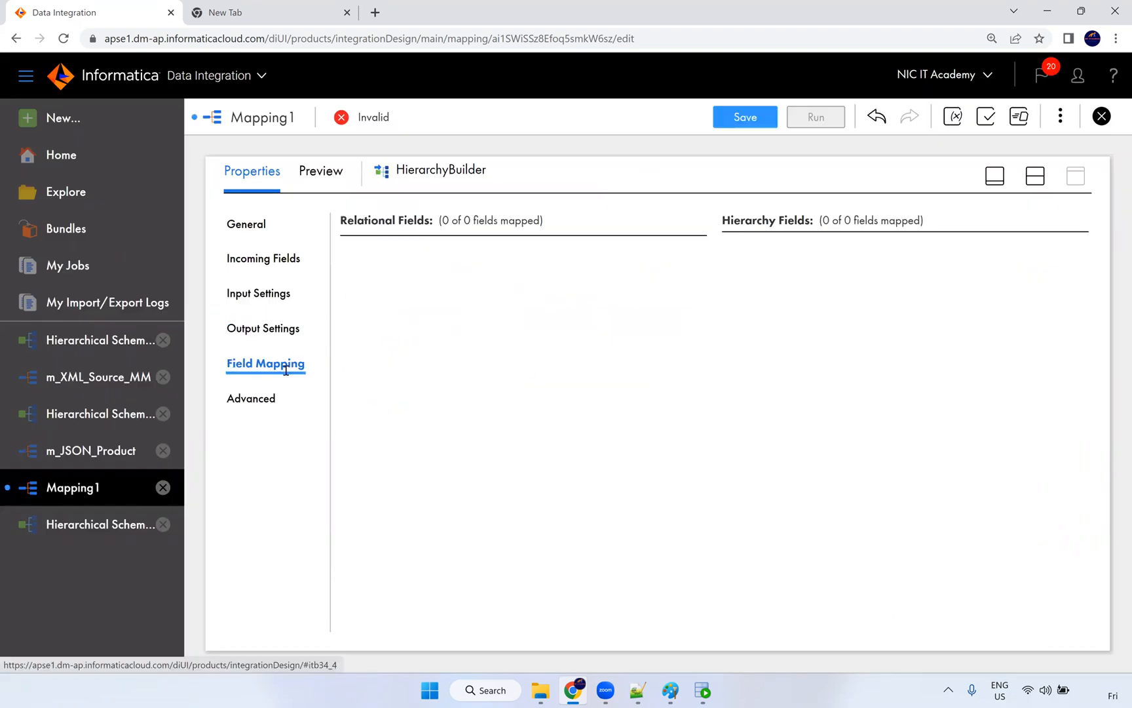
Step: Review the HierarchyBuilder's input settings and incoming fields, and link Source to HierarchyBuilder
left_click(262, 295)
left_click(278, 265)
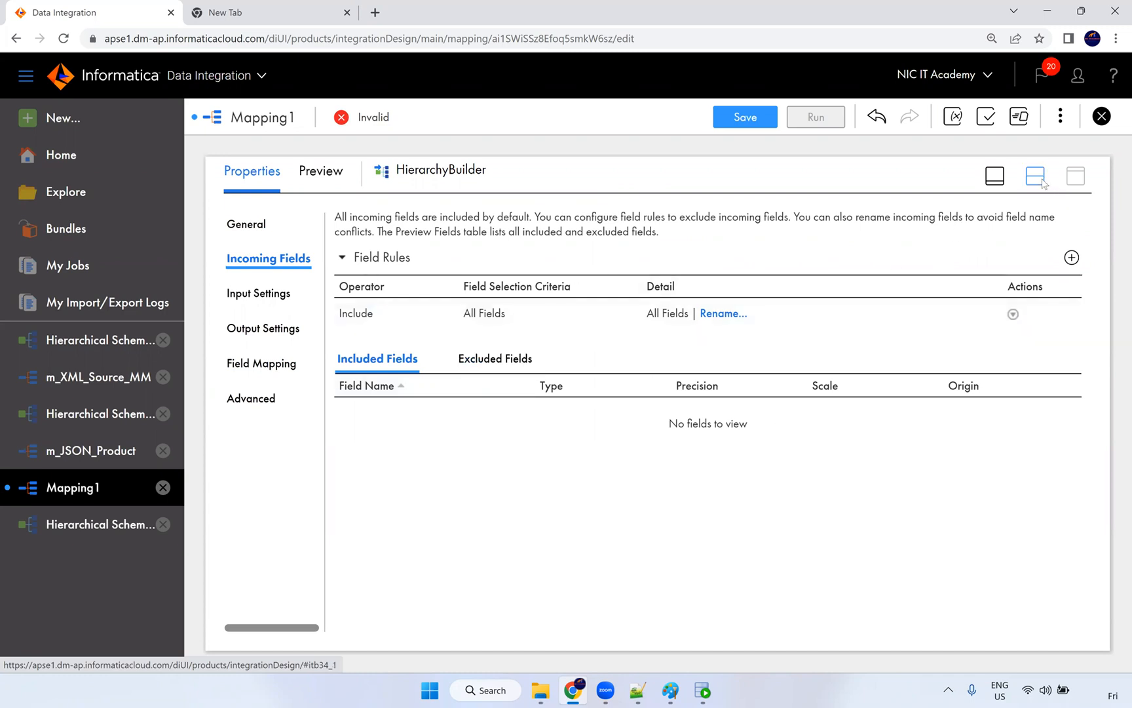
left_click(1035, 176)
left_click_drag(552, 357, 498, 346)
left_click_drag(517, 263, 415, 266)
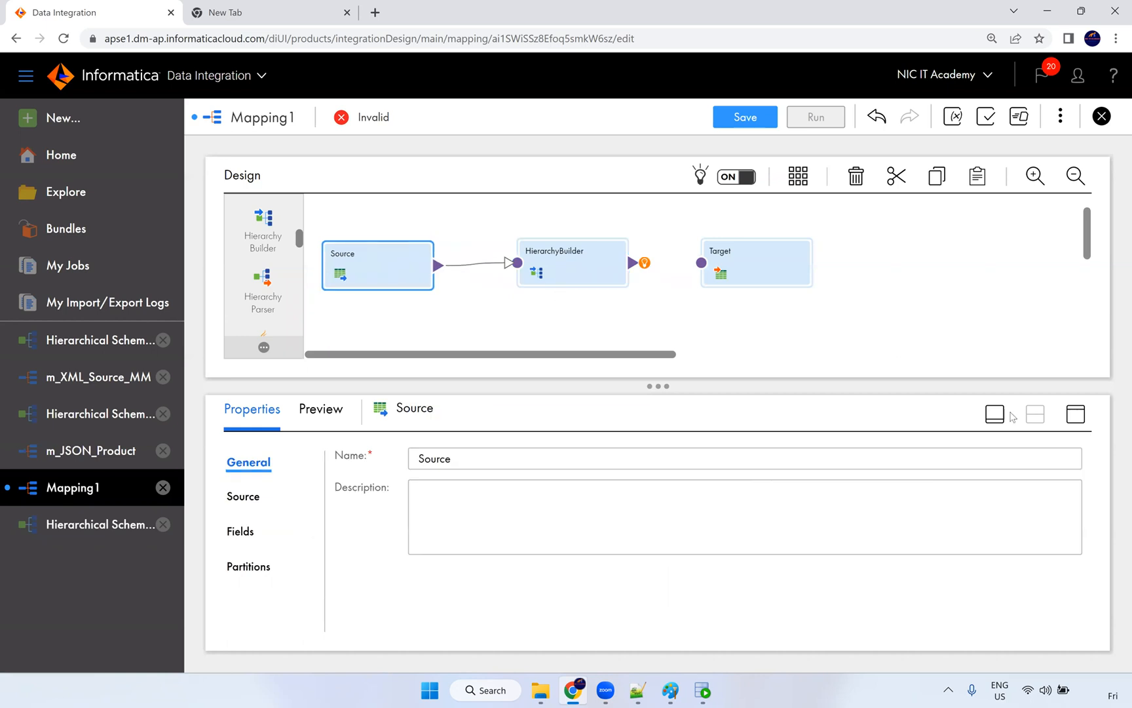
Step: Check the Source's connection and object, then review the HierarchyBuilder's incoming, input and output settings
left_click(1076, 414)
left_click(249, 262)
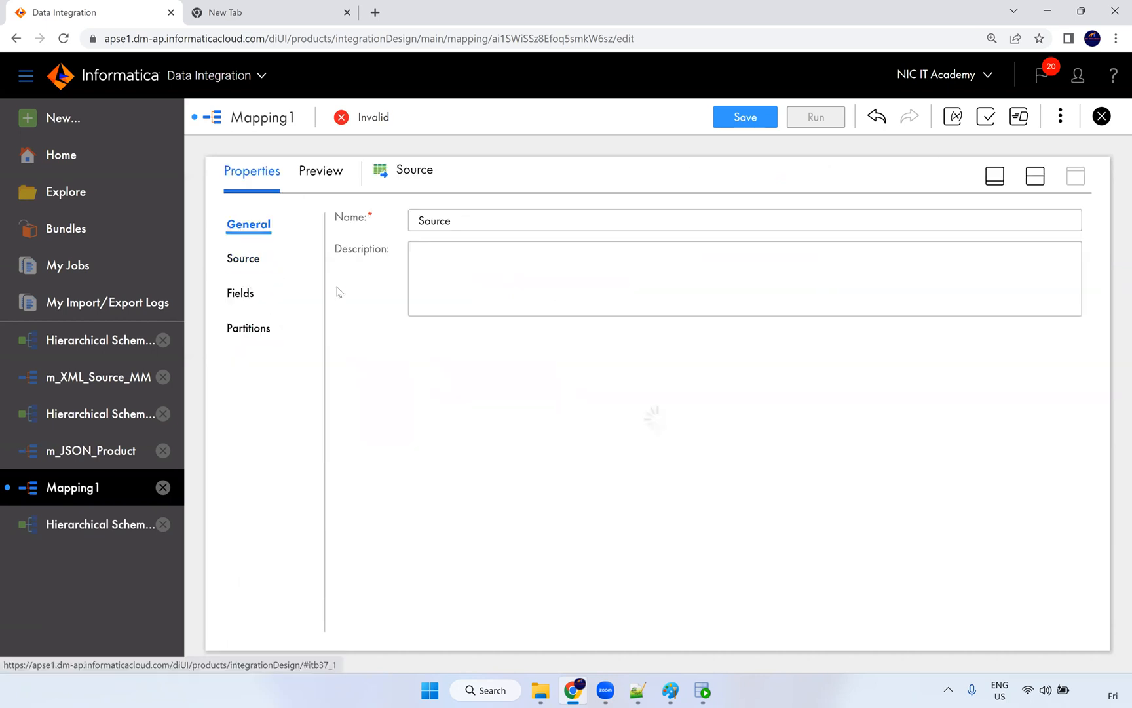
left_click(1034, 177)
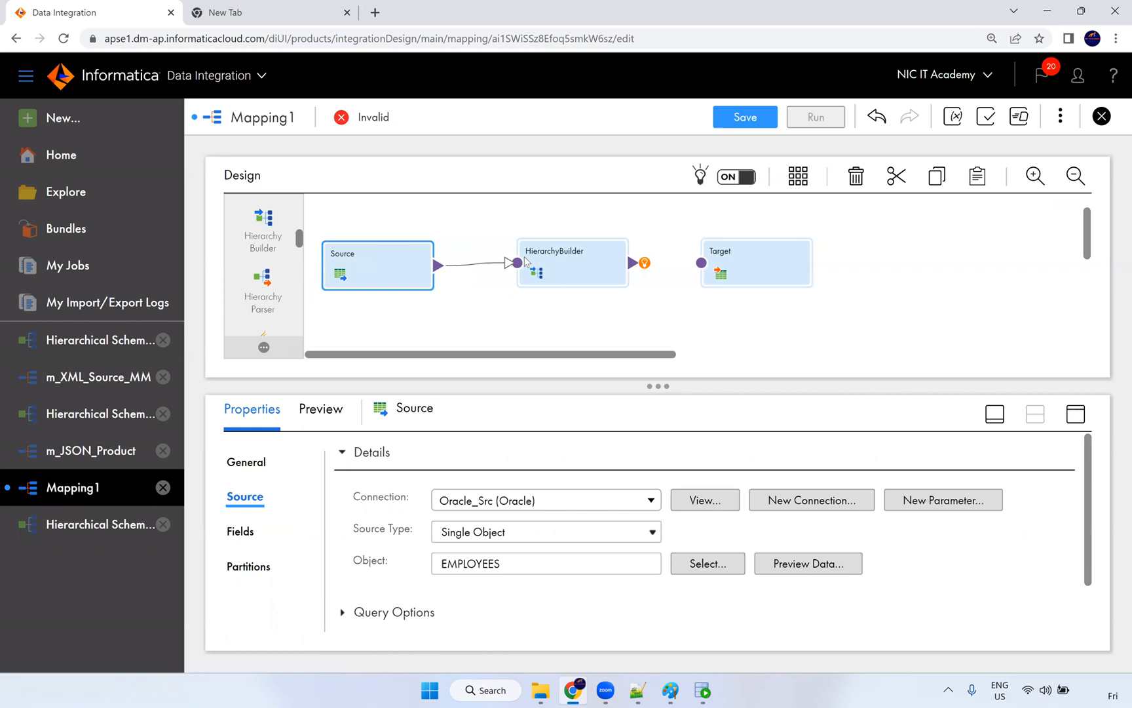
left_click(590, 271)
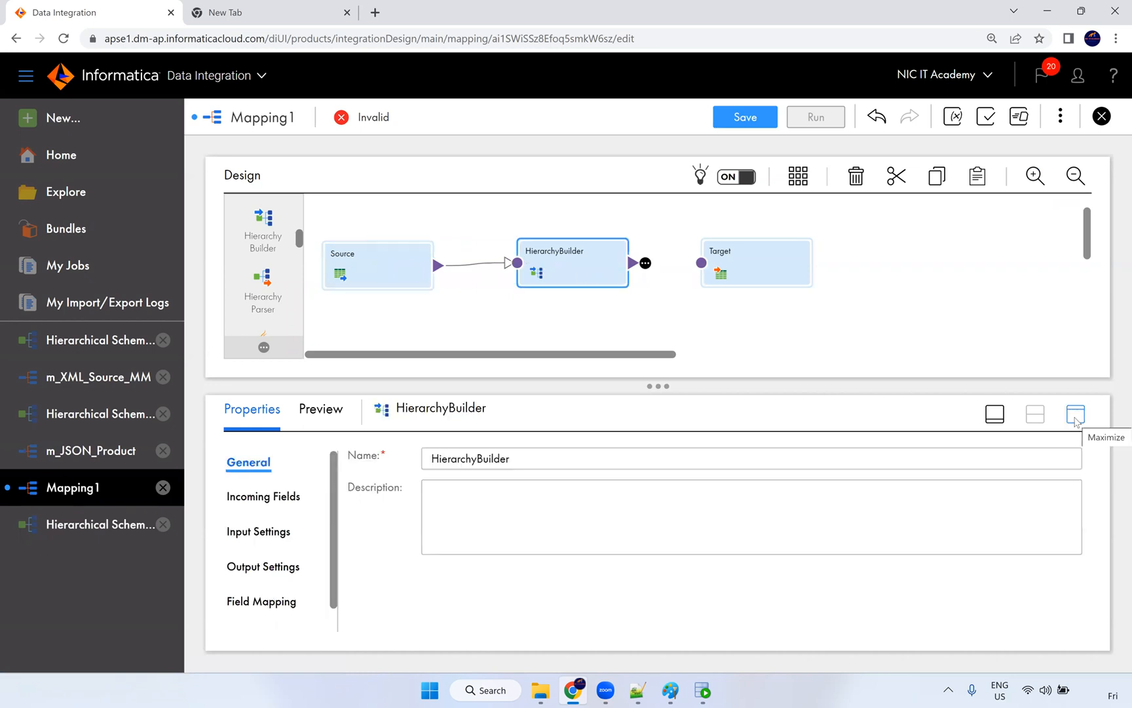
left_click(1076, 413)
left_click(254, 265)
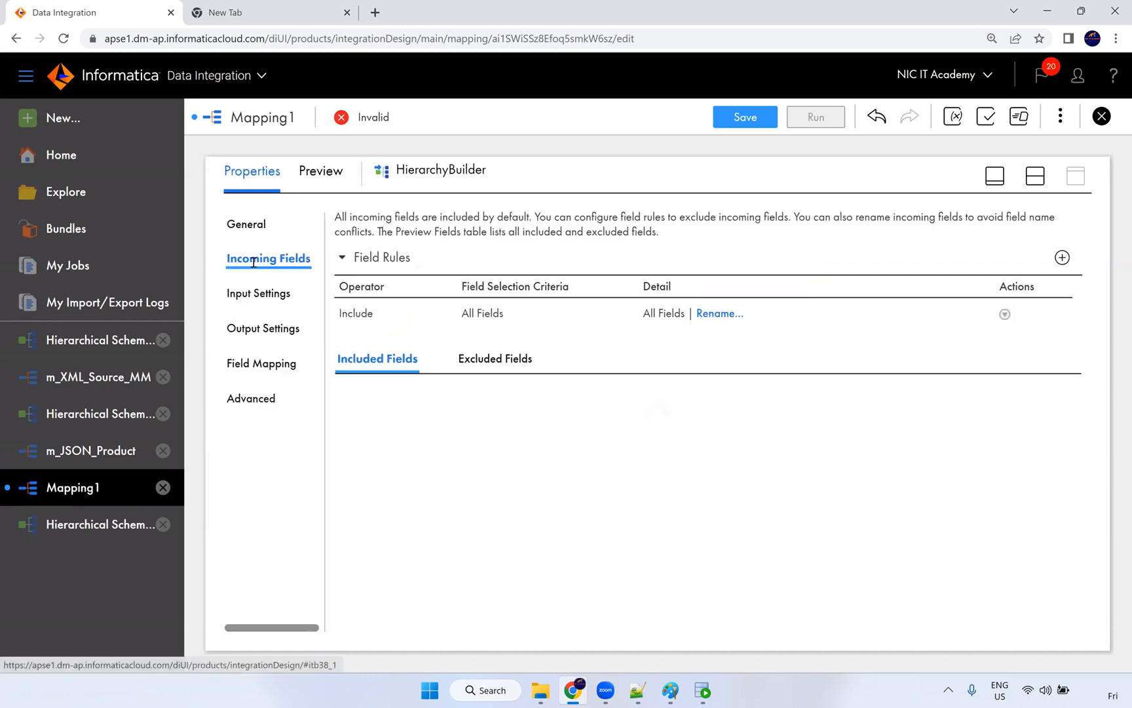
left_click(289, 300)
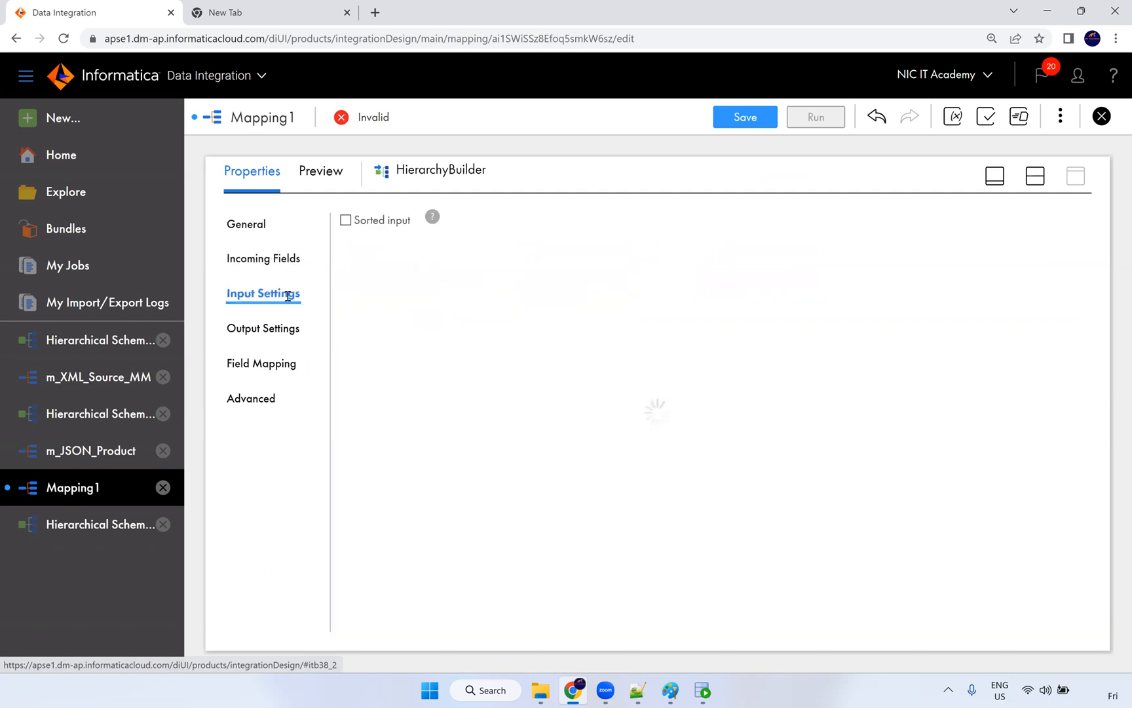
left_click(277, 327)
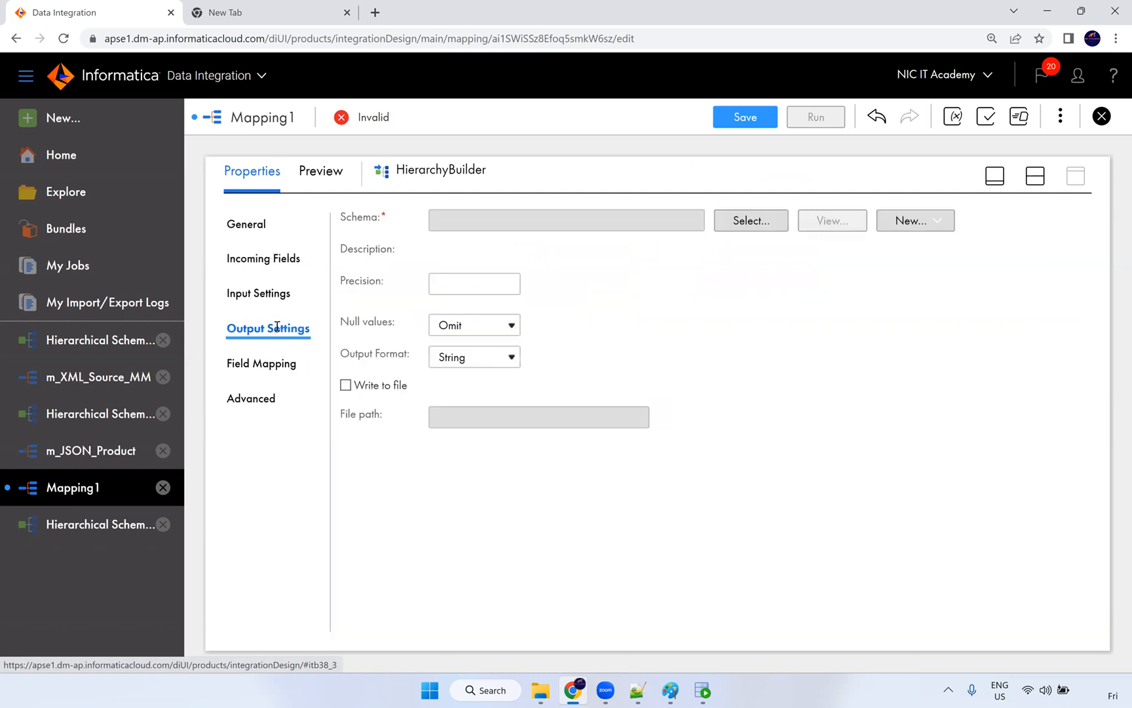
left_click(296, 372)
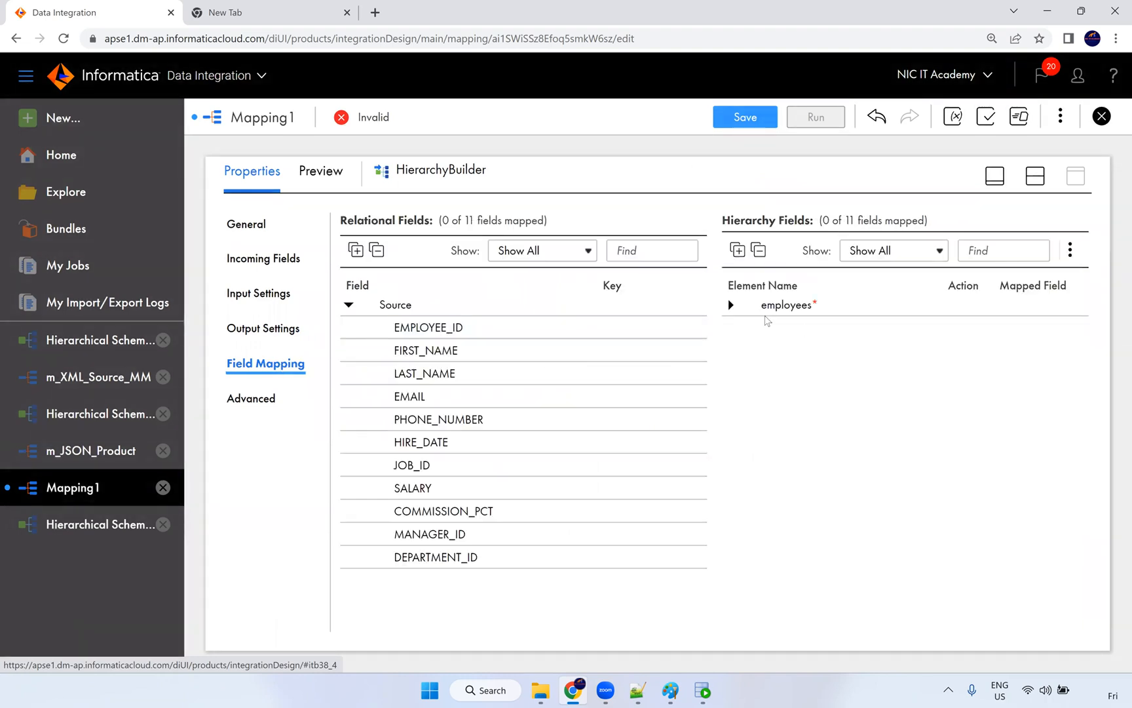
Step: Expand employees > details and map EMPLOYEE_ID, FIRST_NAME, LAST_NAME and EMAIL onto the hierarchy
left_click(731, 306)
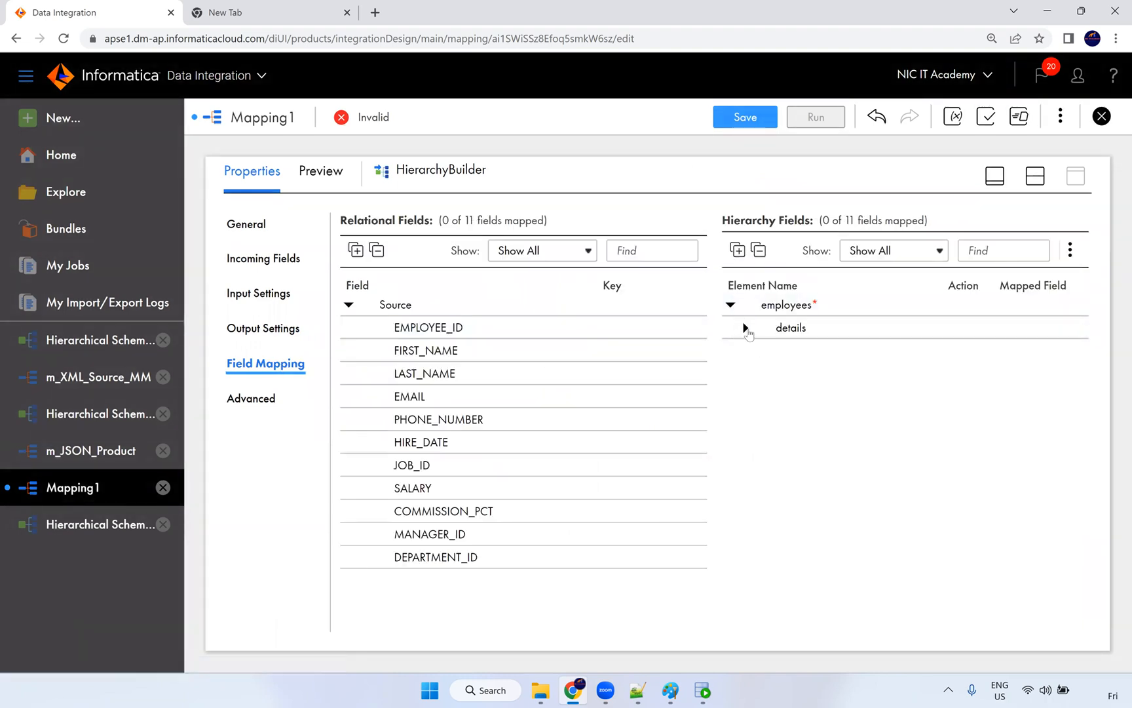
left_click(745, 328)
left_click_drag(458, 331, 780, 349)
left_click(1070, 251)
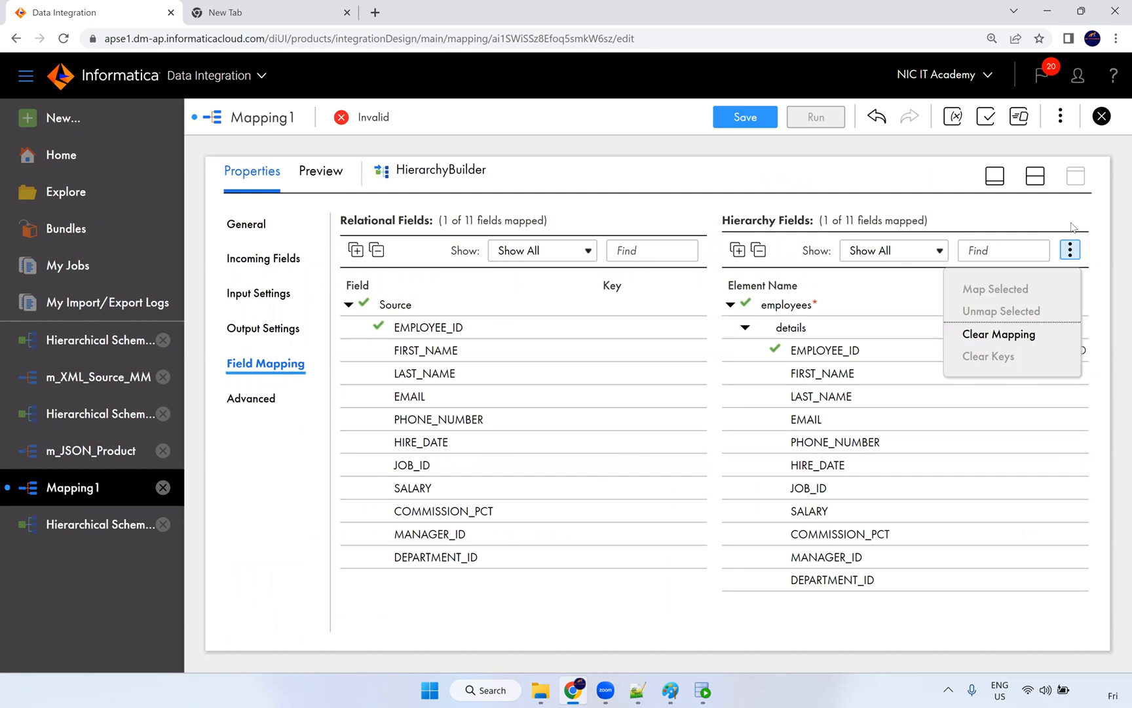
left_click(1072, 228)
left_click_drag(455, 360, 802, 374)
left_click_drag(459, 375, 800, 396)
left_click_drag(413, 401, 846, 423)
Step: Map PHONE_NUMBER, HIRE_DATE, JOB_ID, SALARY, COMMISSION_PCT, MANAGER_ID and DEPARTMENT_ID onto the hierarchy fields
left_click_drag(485, 424, 912, 447)
left_click_drag(437, 449, 875, 465)
left_click_drag(447, 470, 825, 491)
left_click_drag(423, 490, 819, 512)
left_click_drag(565, 514, 852, 533)
left_click_drag(463, 540, 783, 556)
left_click_drag(462, 558, 819, 581)
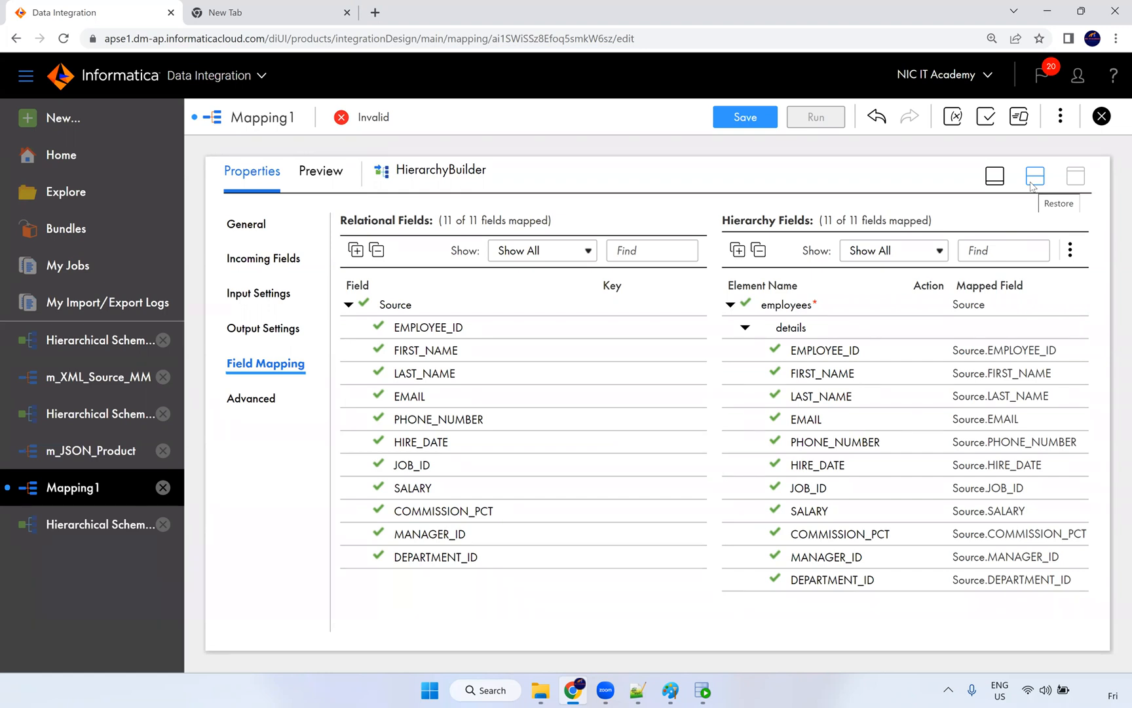
Step: Recheck the HierarchyBuilder settings and link the HierarchyBuilder's output to the Target
left_click(268, 327)
left_click(268, 289)
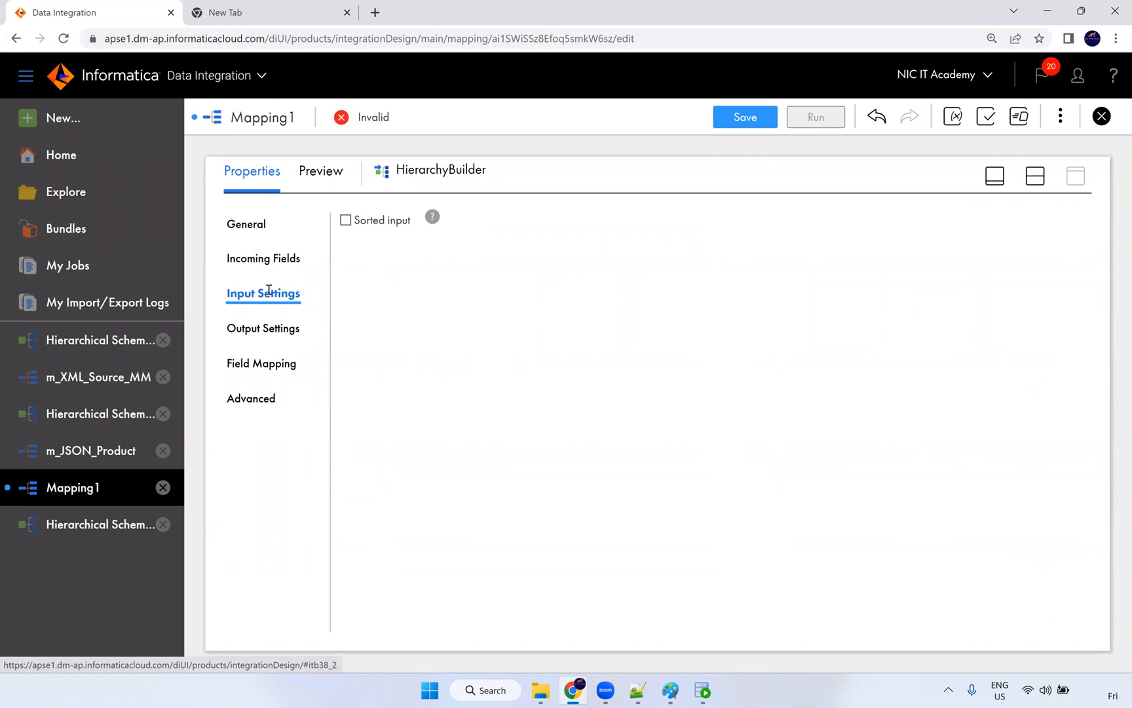
left_click(274, 262)
left_click(1035, 176)
left_click_drag(699, 271, 700, 265)
Step: Give the Target the S_FF_Connection (Flat File) connection and bring up its object chooser
left_click(783, 289)
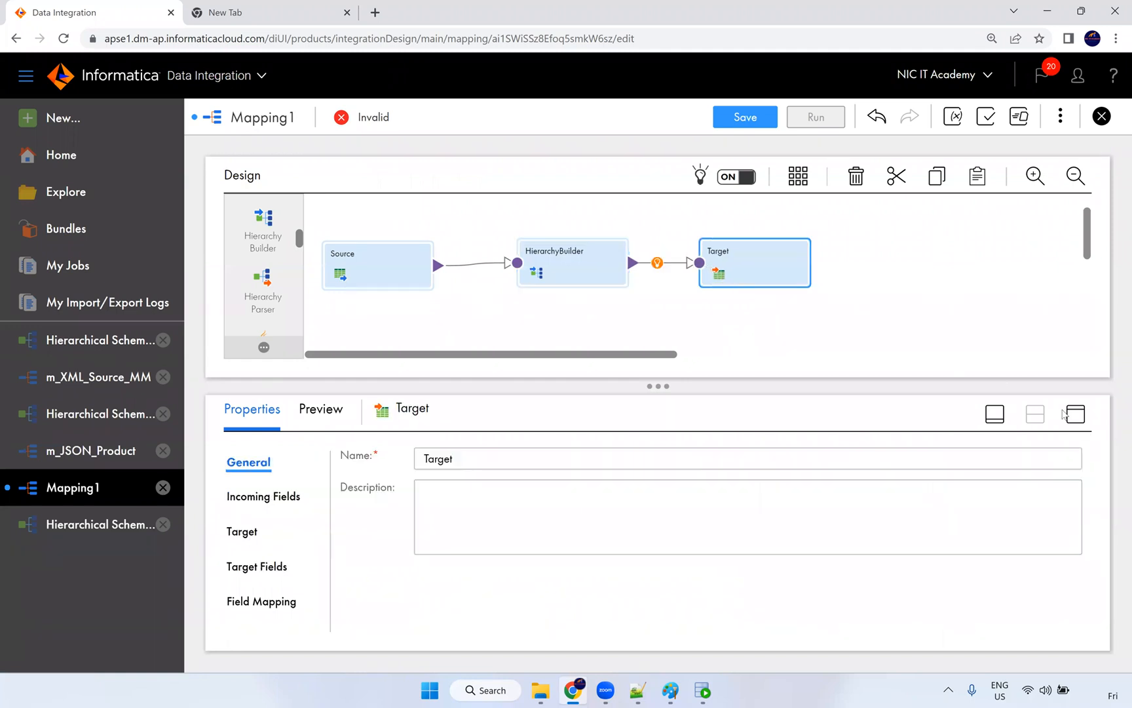
left_click(1084, 414)
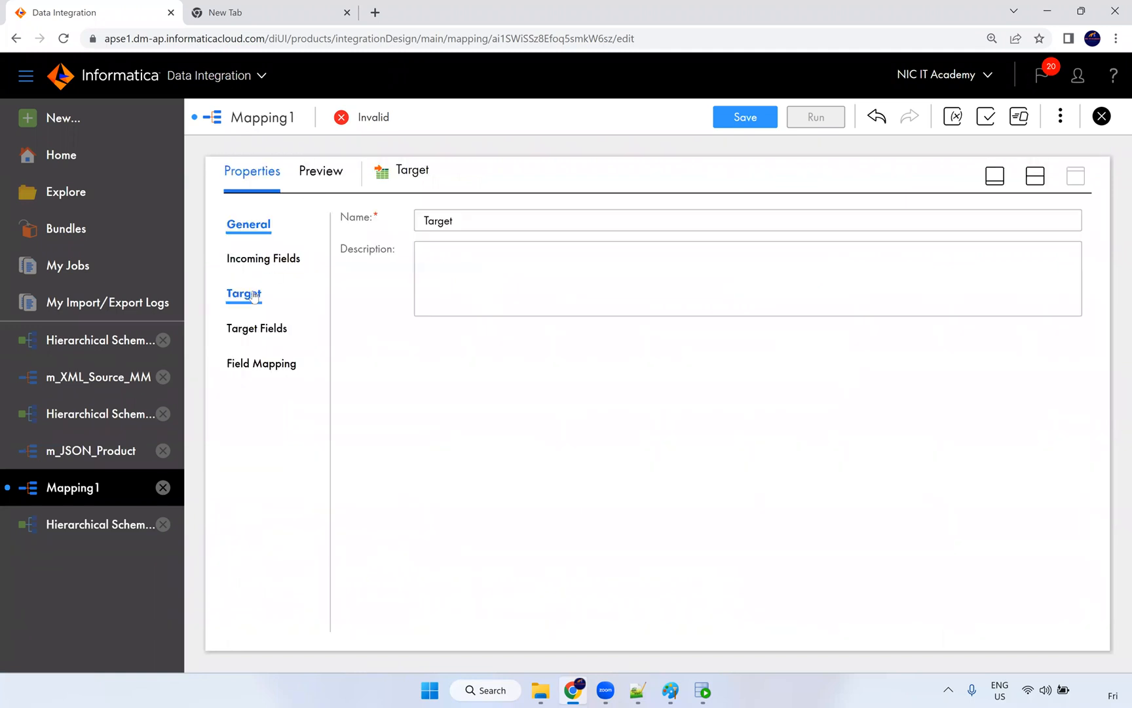
left_click(583, 262)
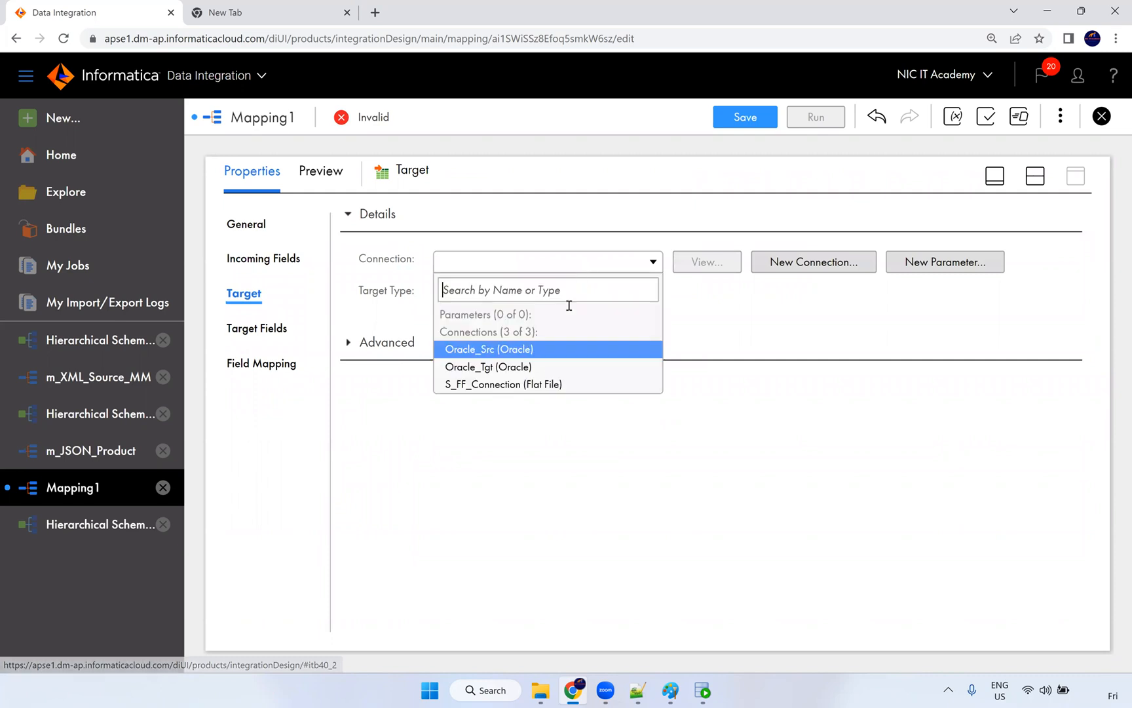
left_click(530, 387)
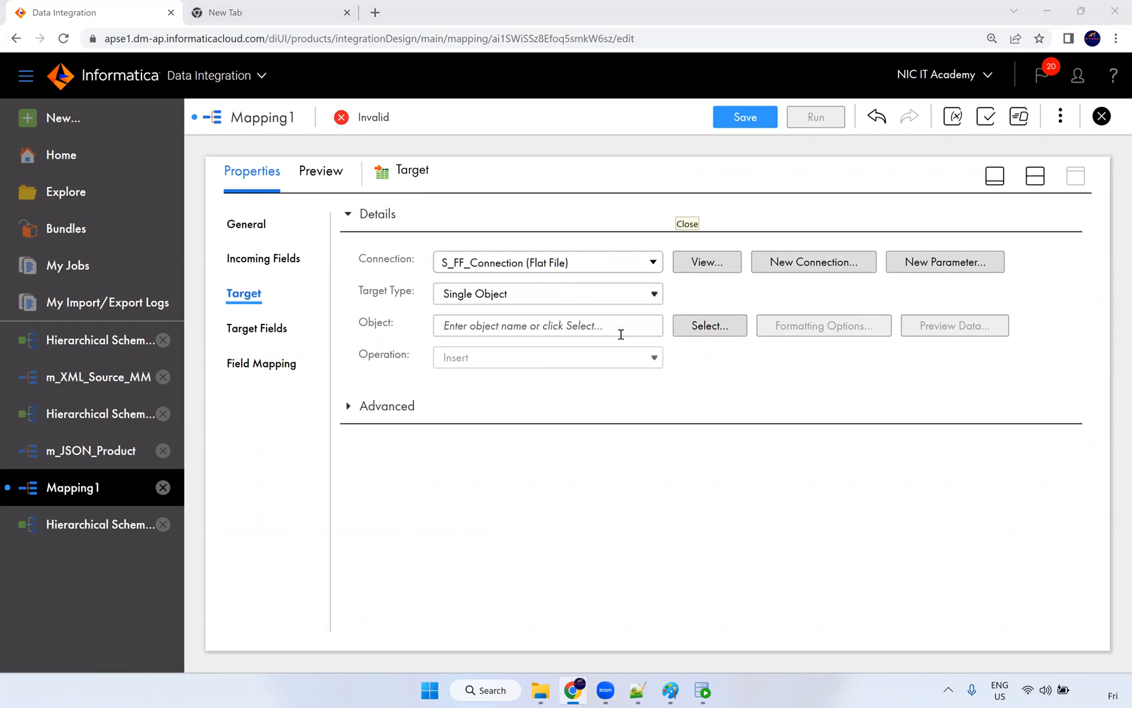
left_click(700, 327)
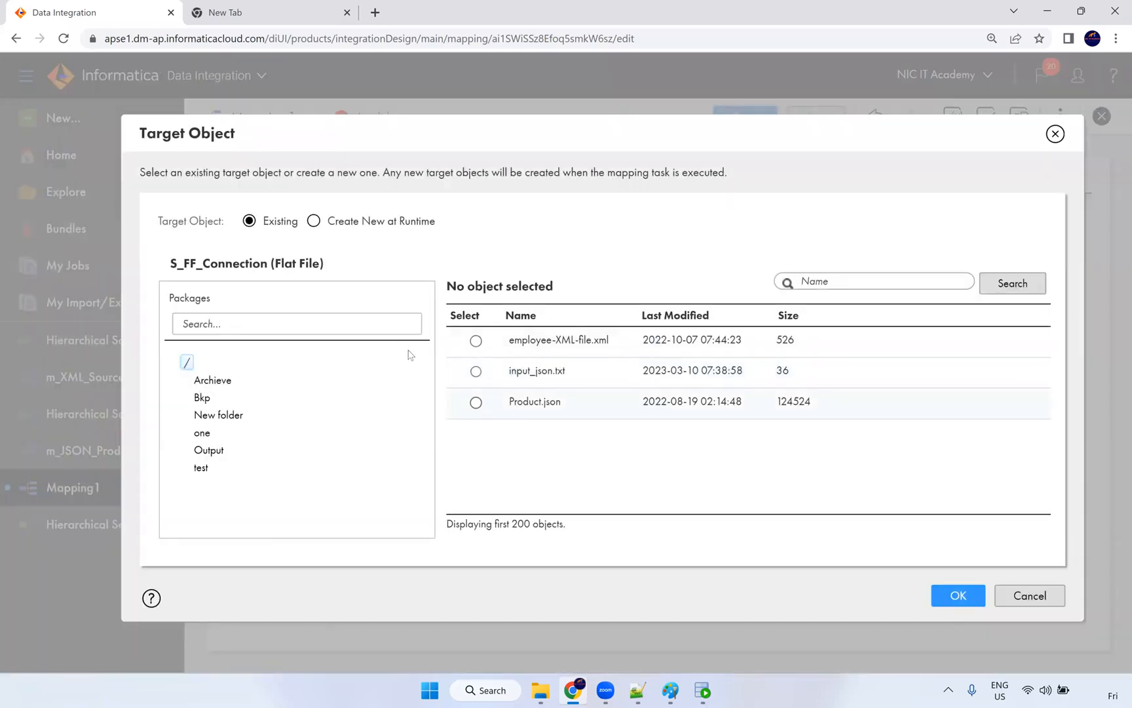
Step: Make the target a file created at runtime with static name T_FF_EMPLOYEES.xml
left_click(314, 221)
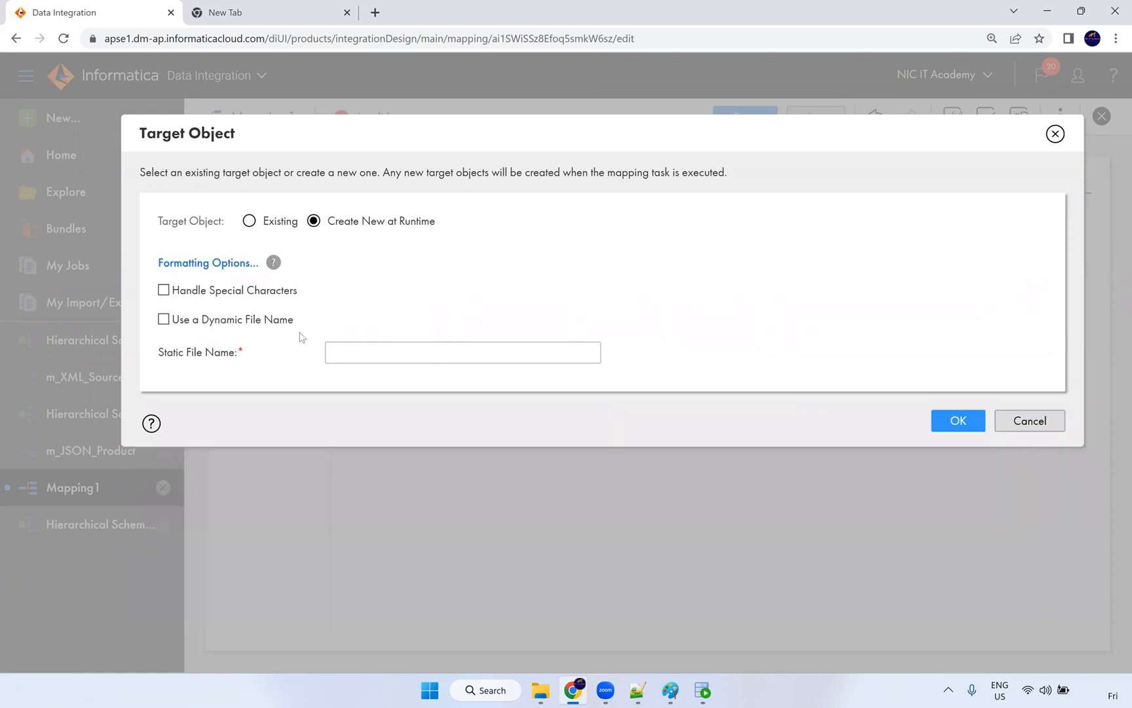
left_click(185, 321)
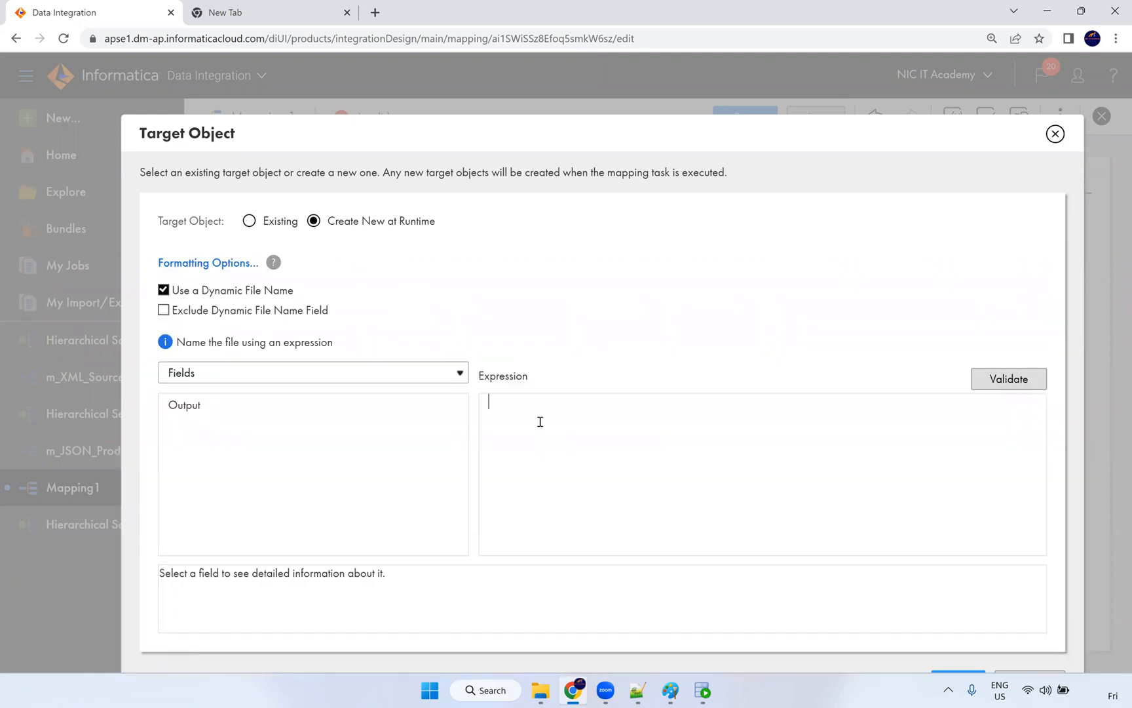
left_click(167, 291)
left_click(380, 353)
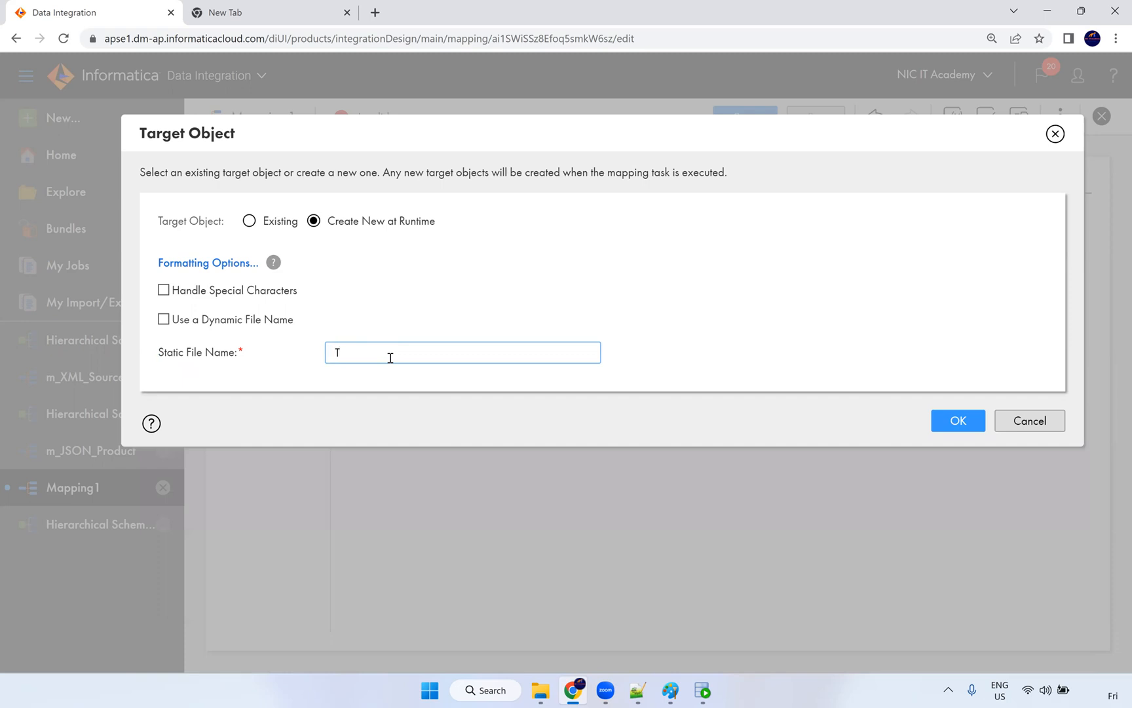
type("T_FF_EMPLOYEES.xml")
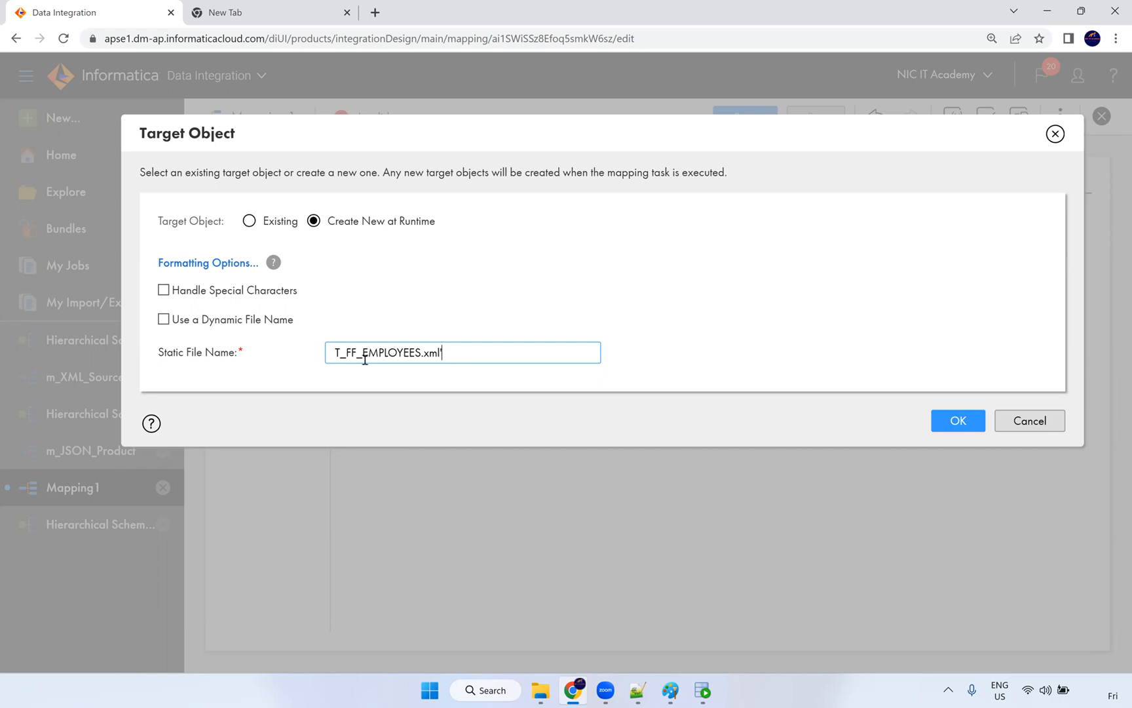
left_click(958, 420)
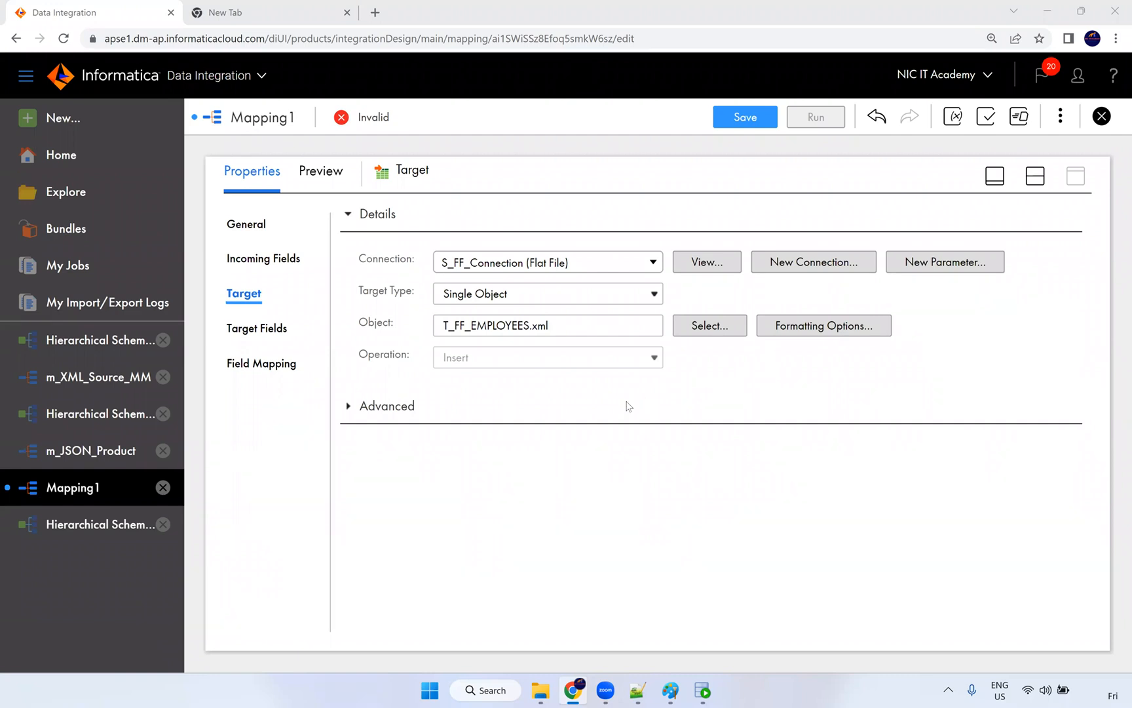
Step: Check the Target's field mapping and fields, then save Mapping1 so it shows Valid
left_click(295, 383)
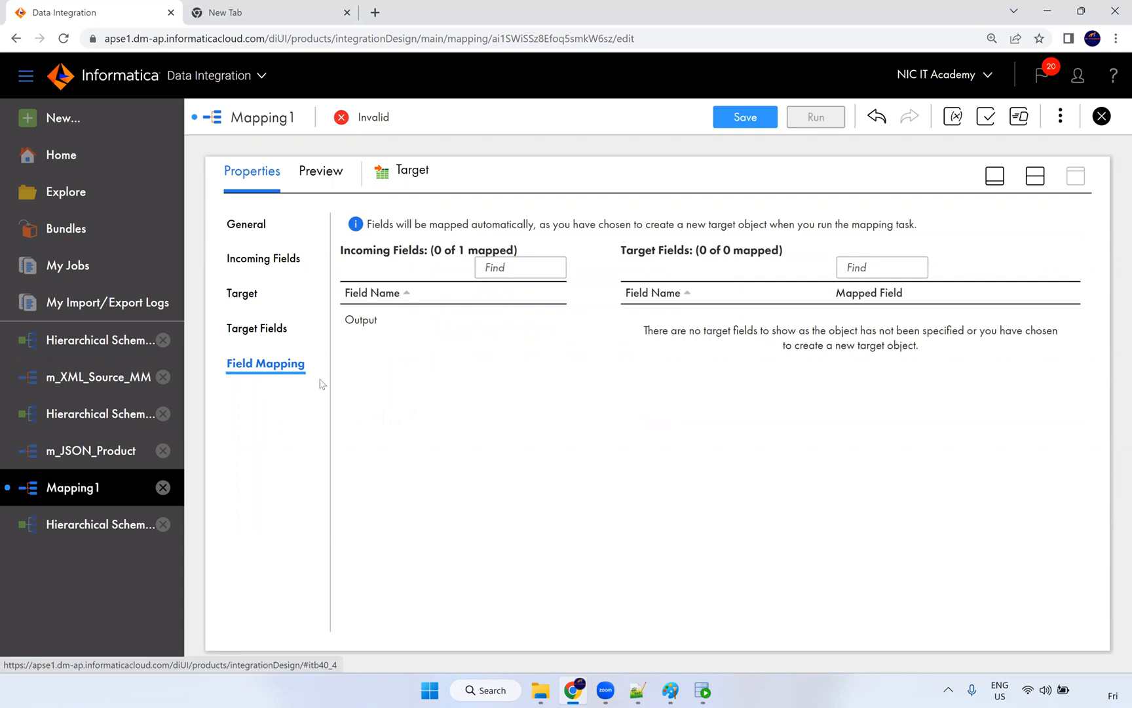
left_click(270, 335)
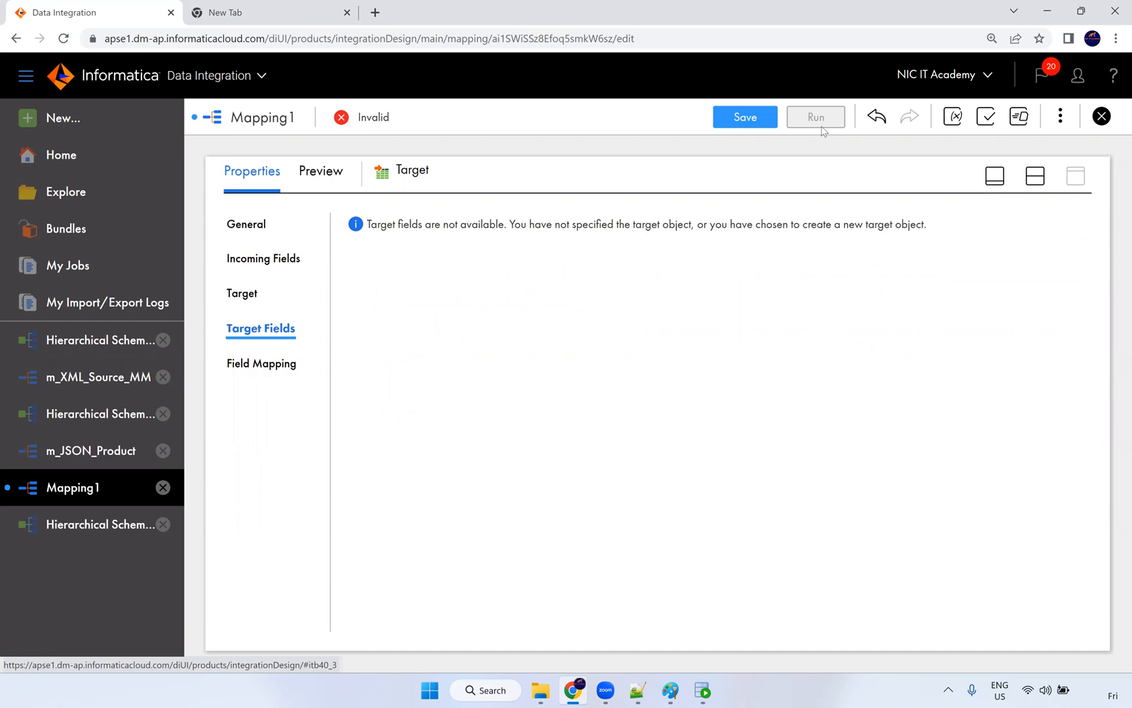
left_click(768, 124)
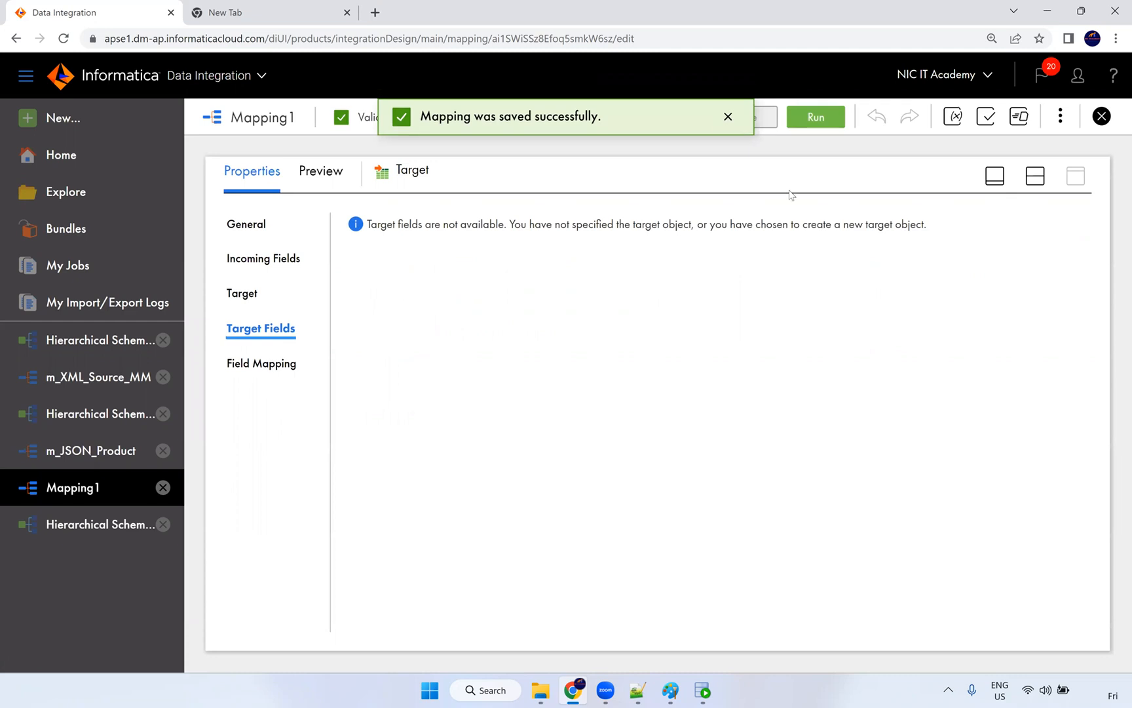
Step: Start a run of Mapping1, comparing against the first 11 EMPLOYEES rows in Oracle SQL Developer
left_click(701, 690)
key("alt+Tab")
left_click(819, 120)
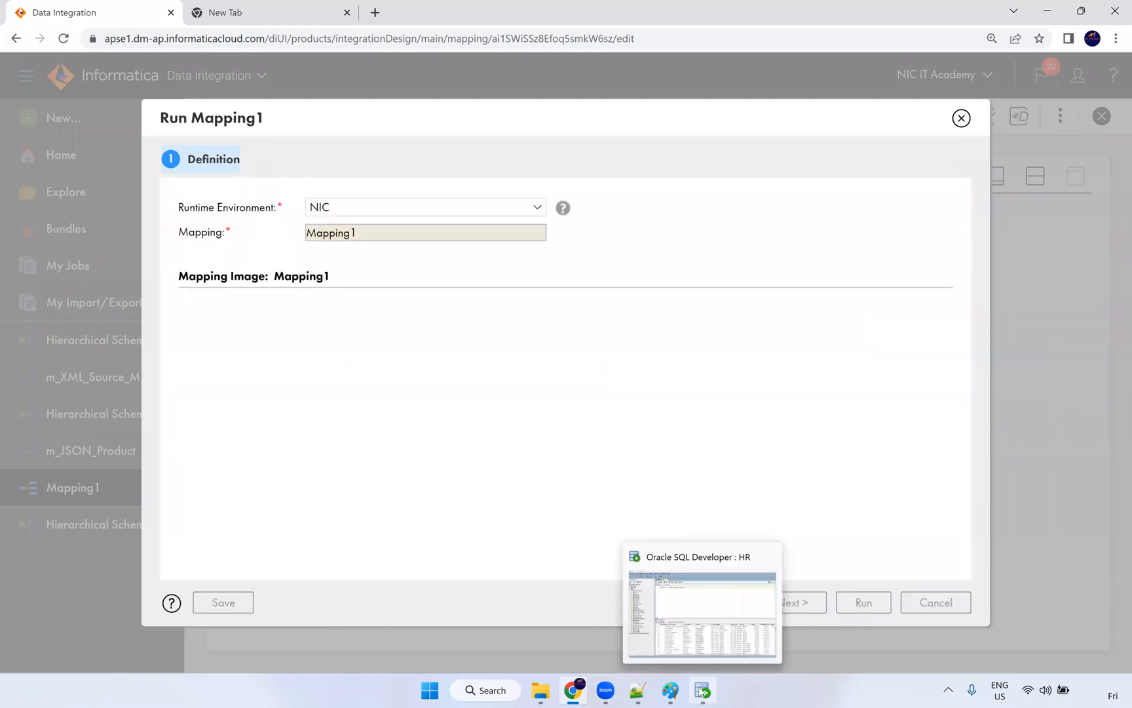
left_click(702, 690)
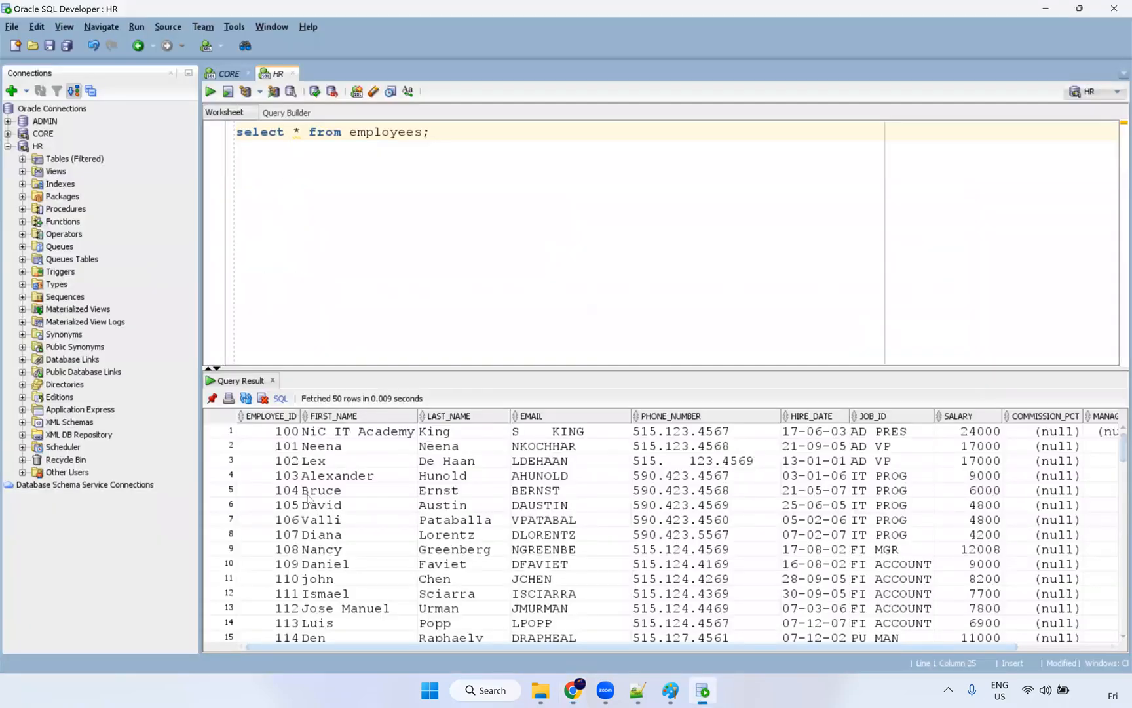
left_click_drag(268, 431, 568, 581)
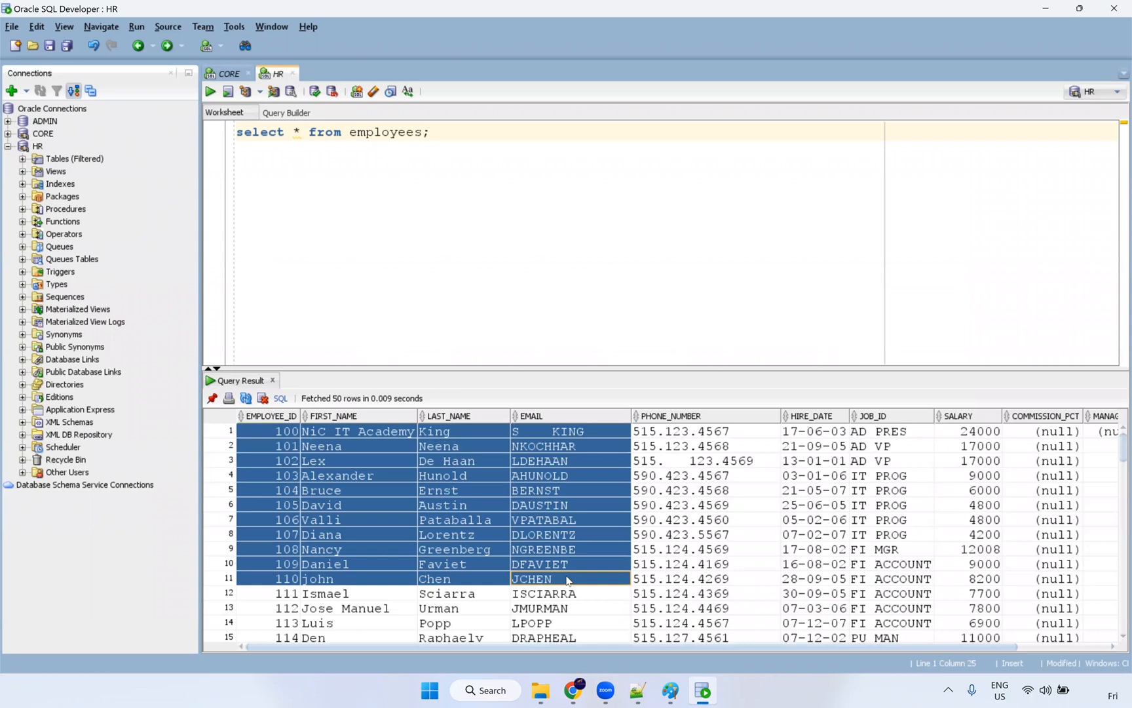
key("alt+Tab")
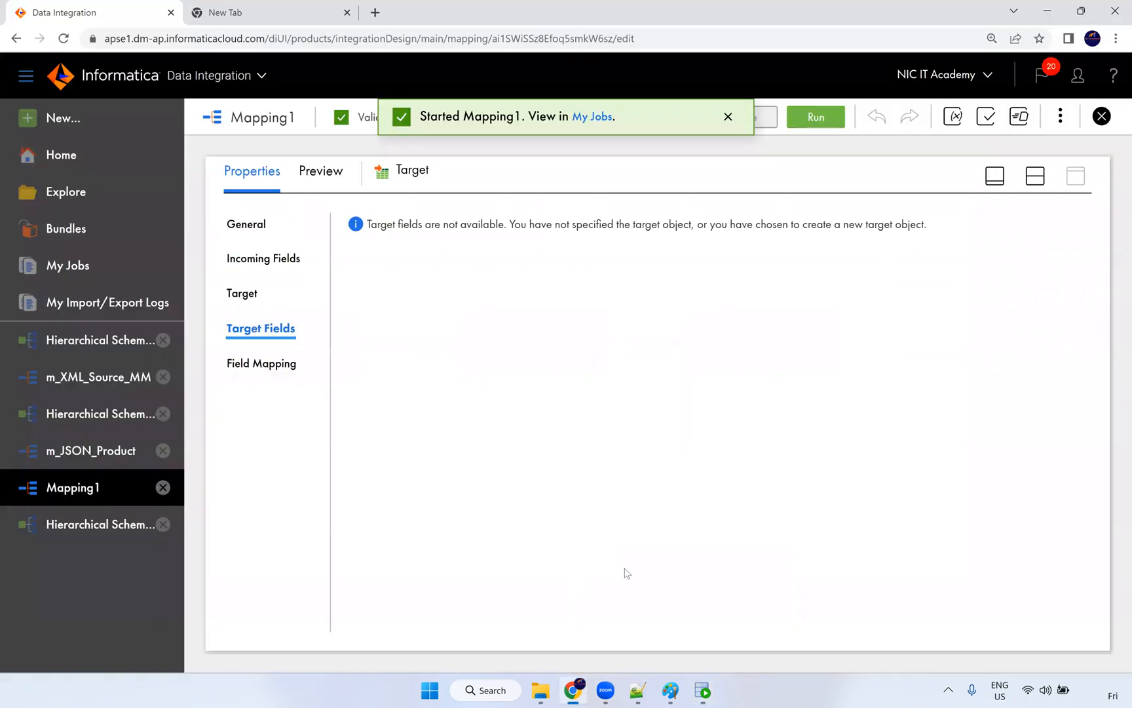
Step: Follow Mapping1's job in My Jobs, refreshing until it shows Success
left_click(595, 118)
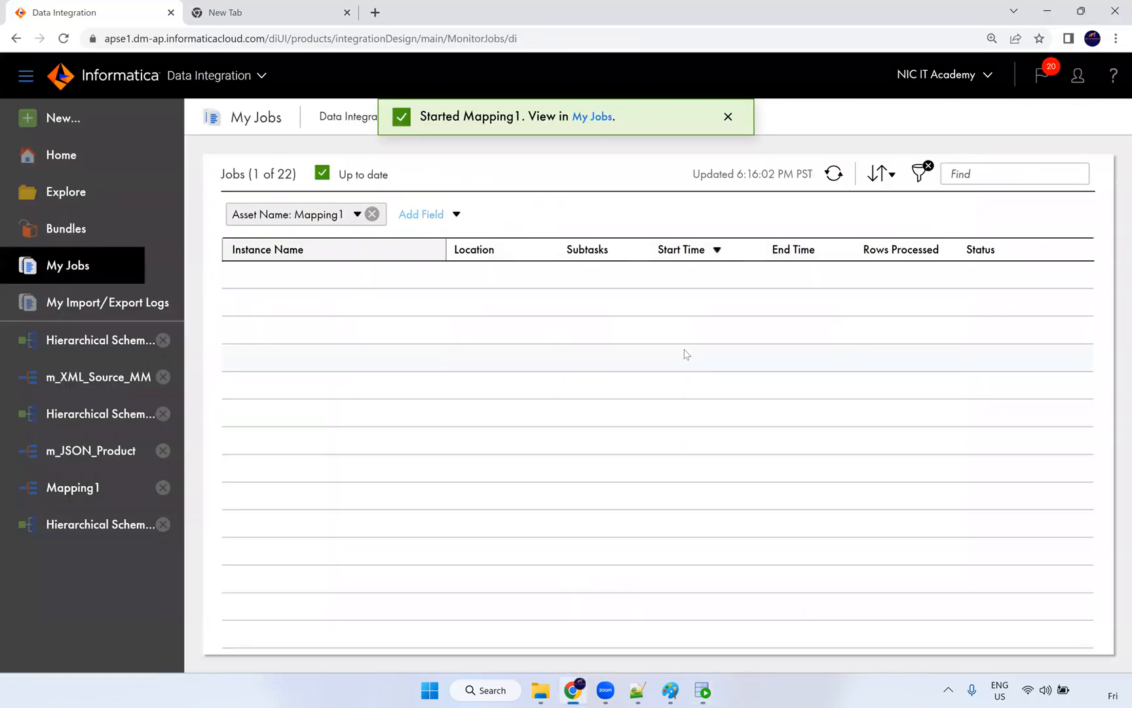
left_click(834, 173)
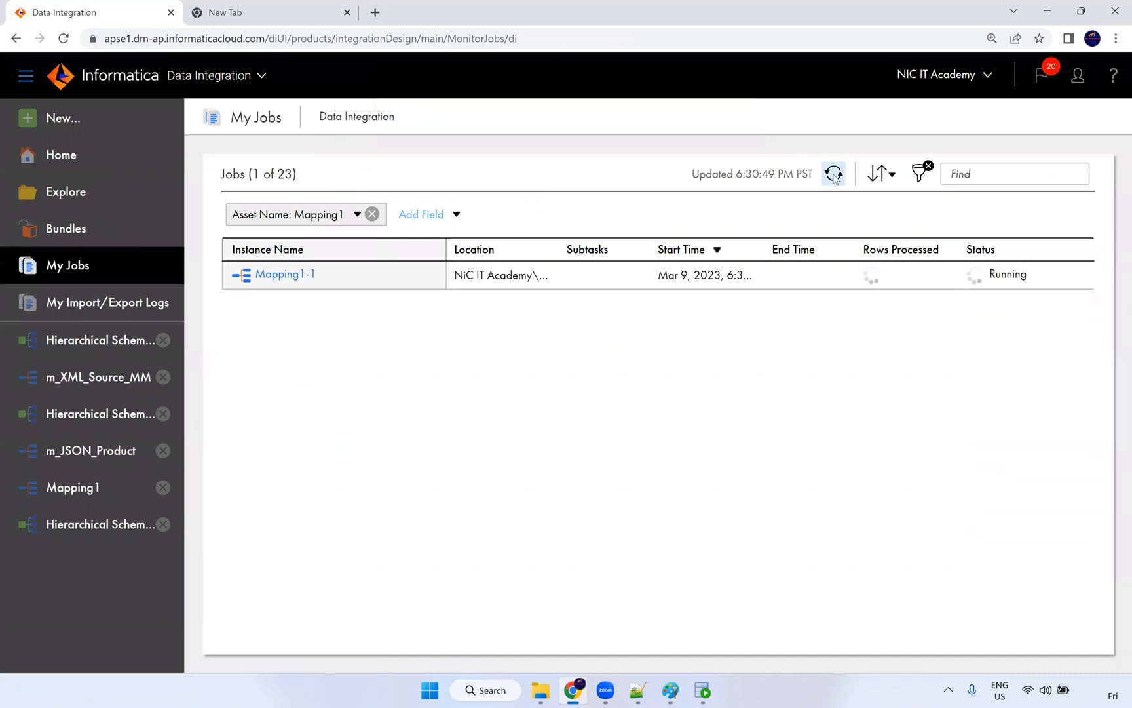
left_click(834, 174)
left_click(834, 173)
left_click(834, 173)
left_click(834, 173)
left_click(834, 174)
left_click(834, 173)
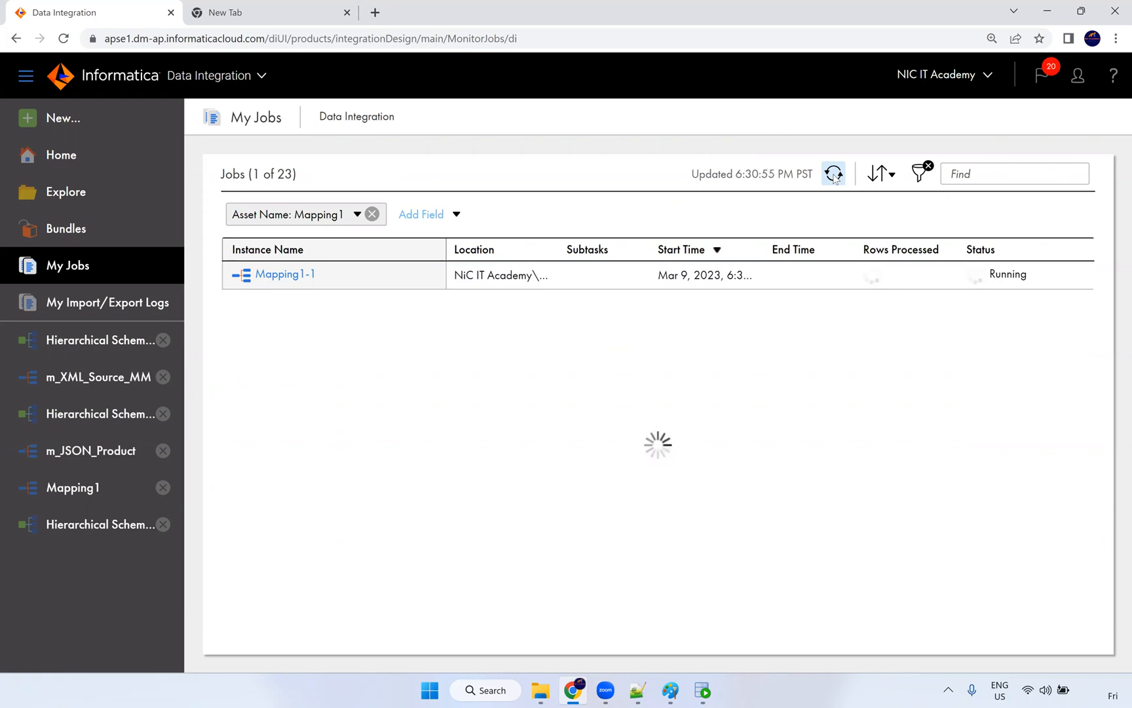
left_click(834, 174)
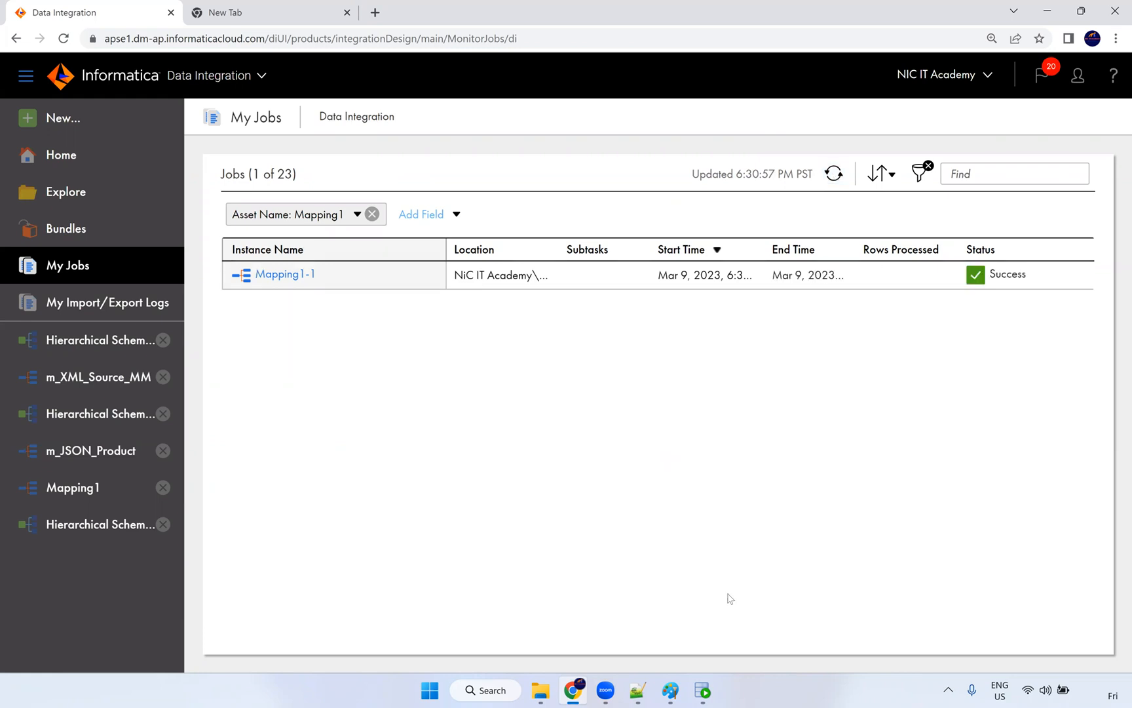
Step: Open T_FF_EMPLOYEES from the Src_Files folder in Notepad++
left_click(541, 690)
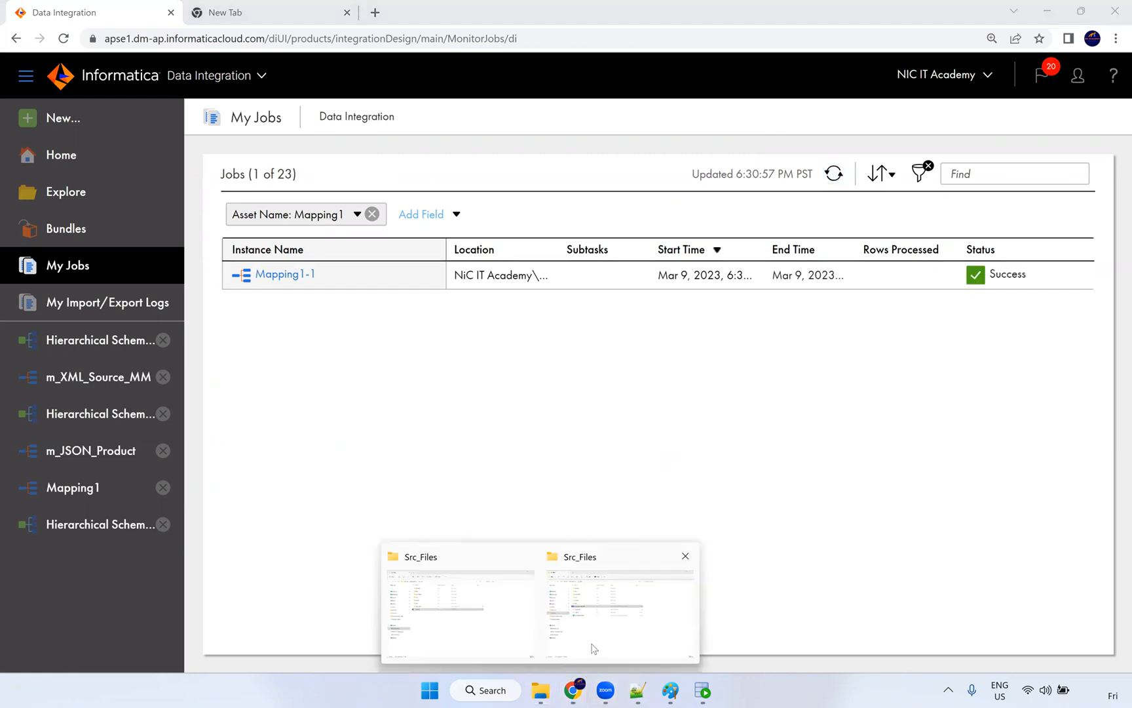
left_click(526, 550)
left_click(285, 375)
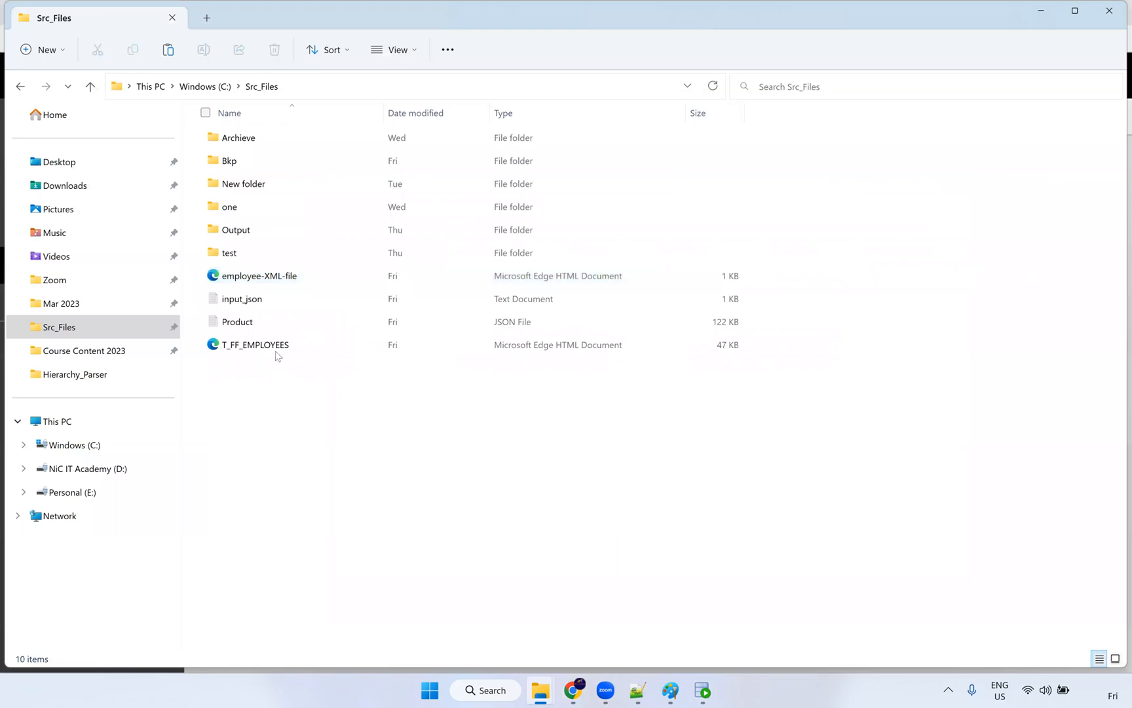
left_click(279, 346)
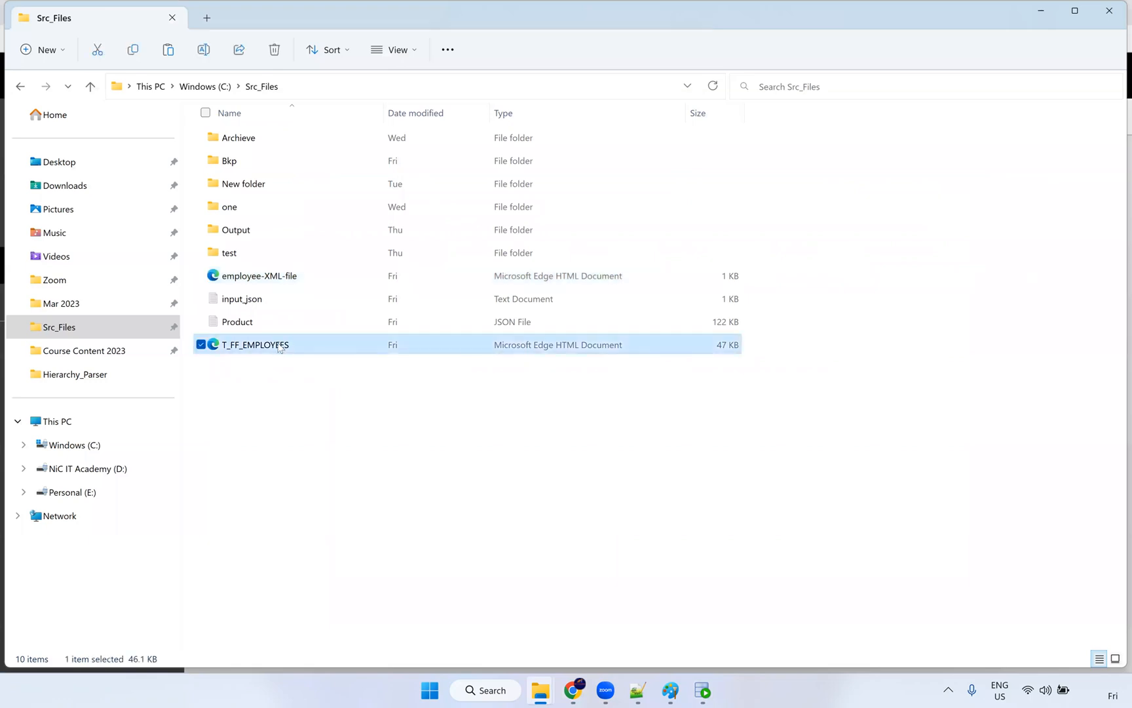
right_click(279, 347)
mouse_move(351, 417)
left_click(538, 438)
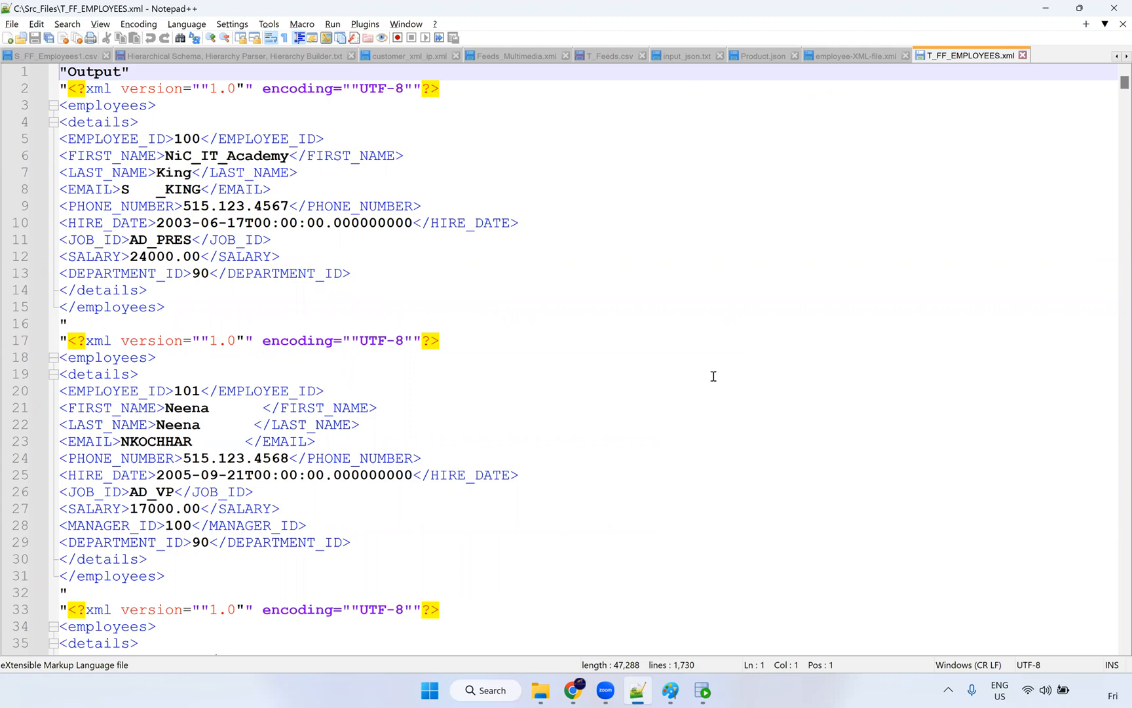
Step: Delete the stray quote and repeated XML declaration on lines 16–17
left_click_drag(461, 342, 54, 340)
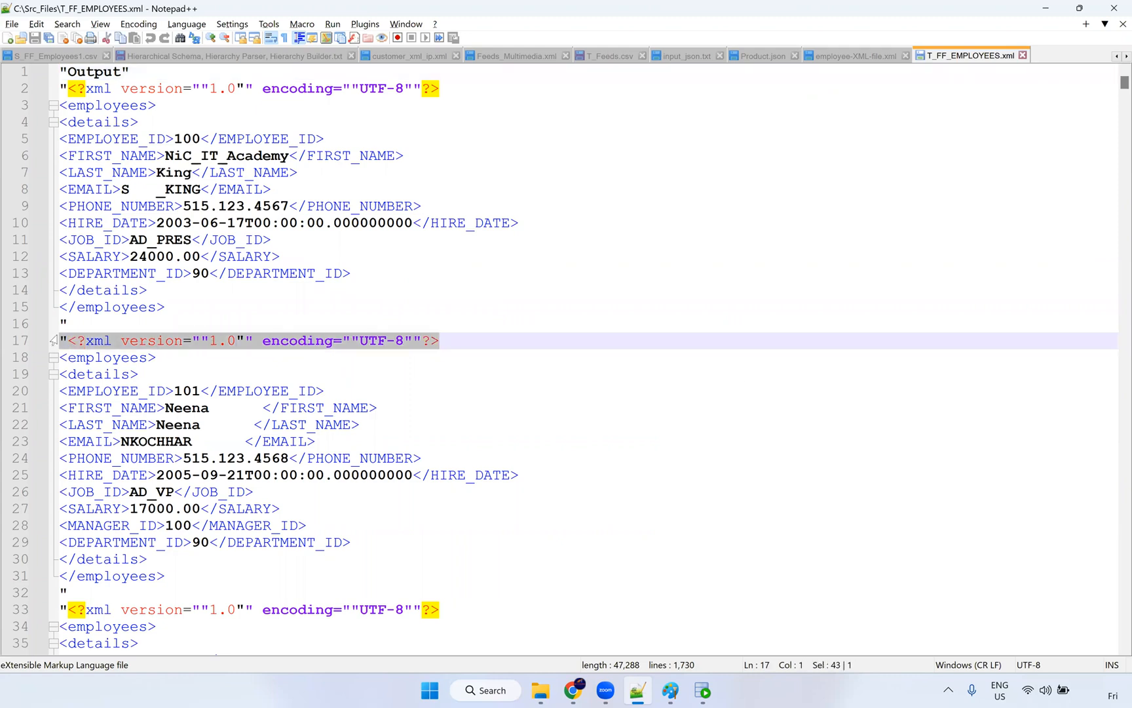
left_click(438, 342)
left_click(59, 336, "shift")
left_click(51, 323, "shift")
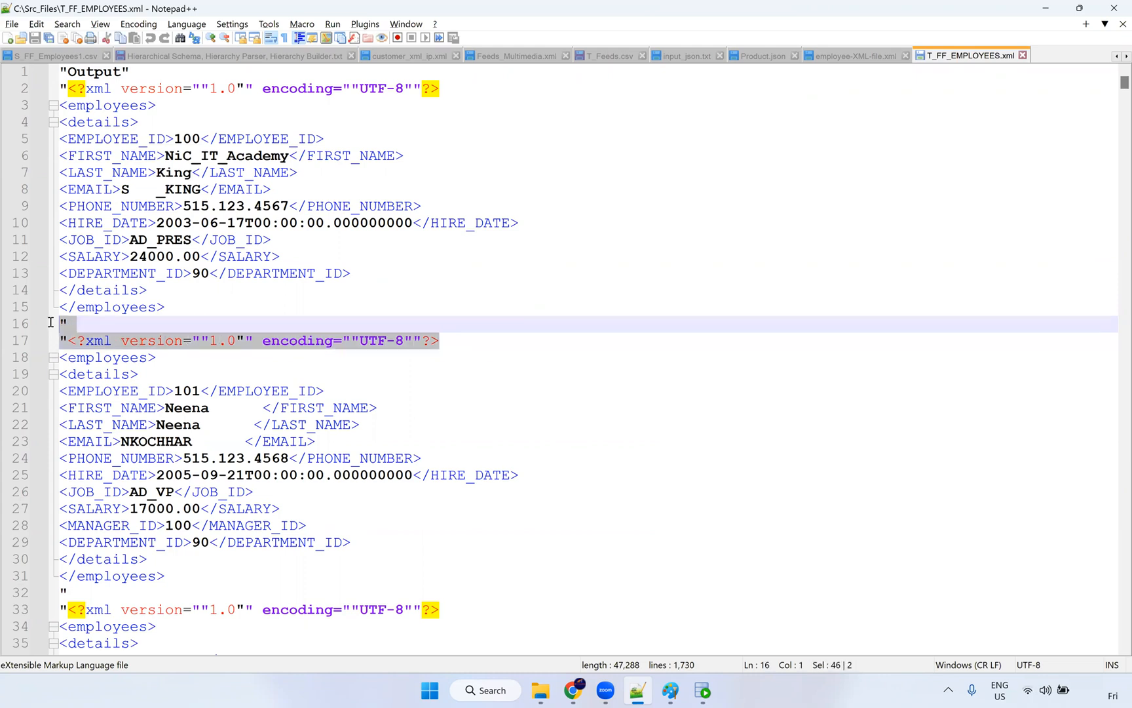
key("Delete")
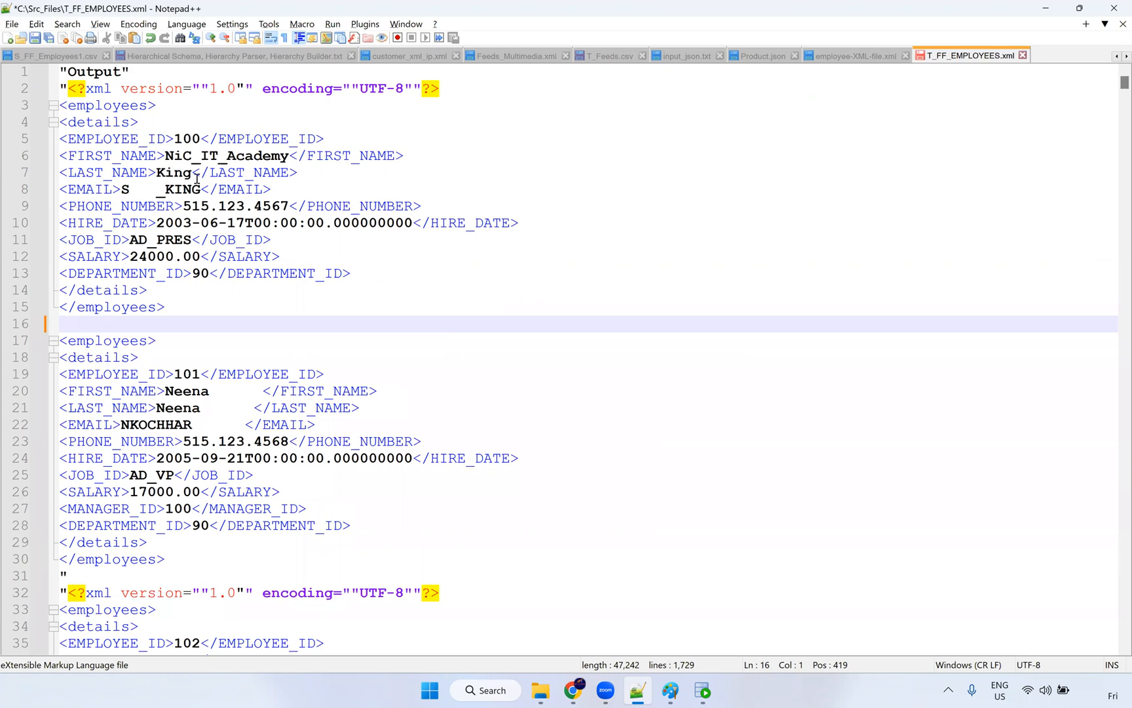
Step: Select the repeated XML declaration on line 32, then return to Informatica's My Jobs page
left_click(472, 592)
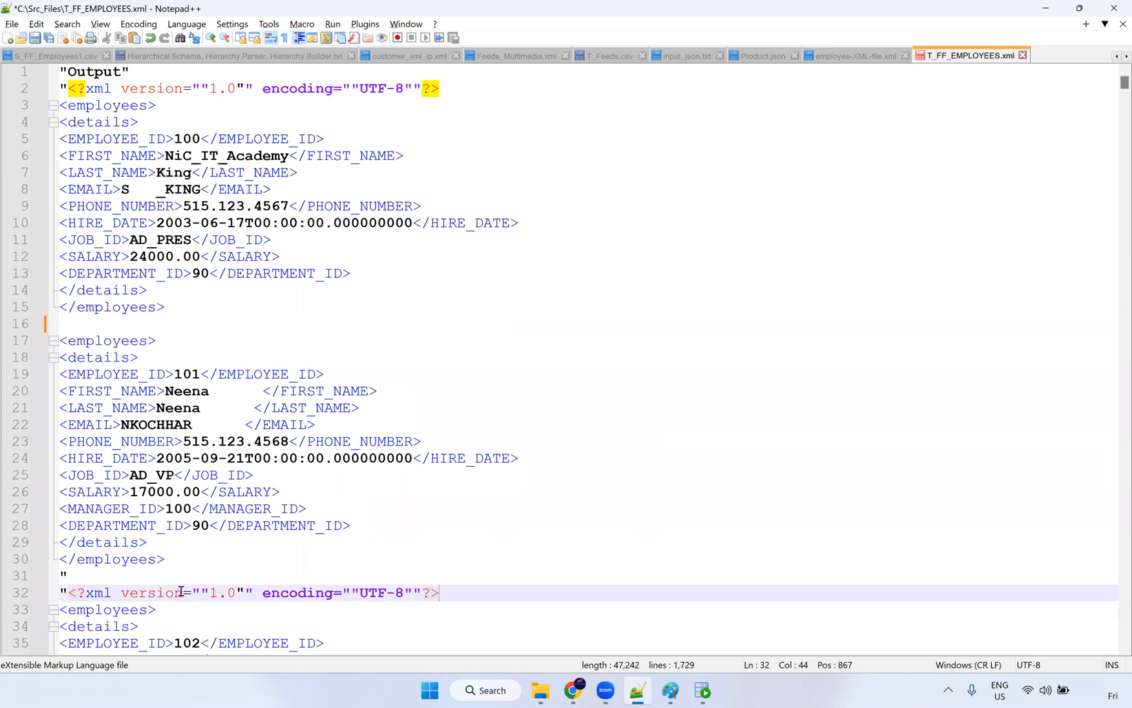
left_click(60, 594, "shift")
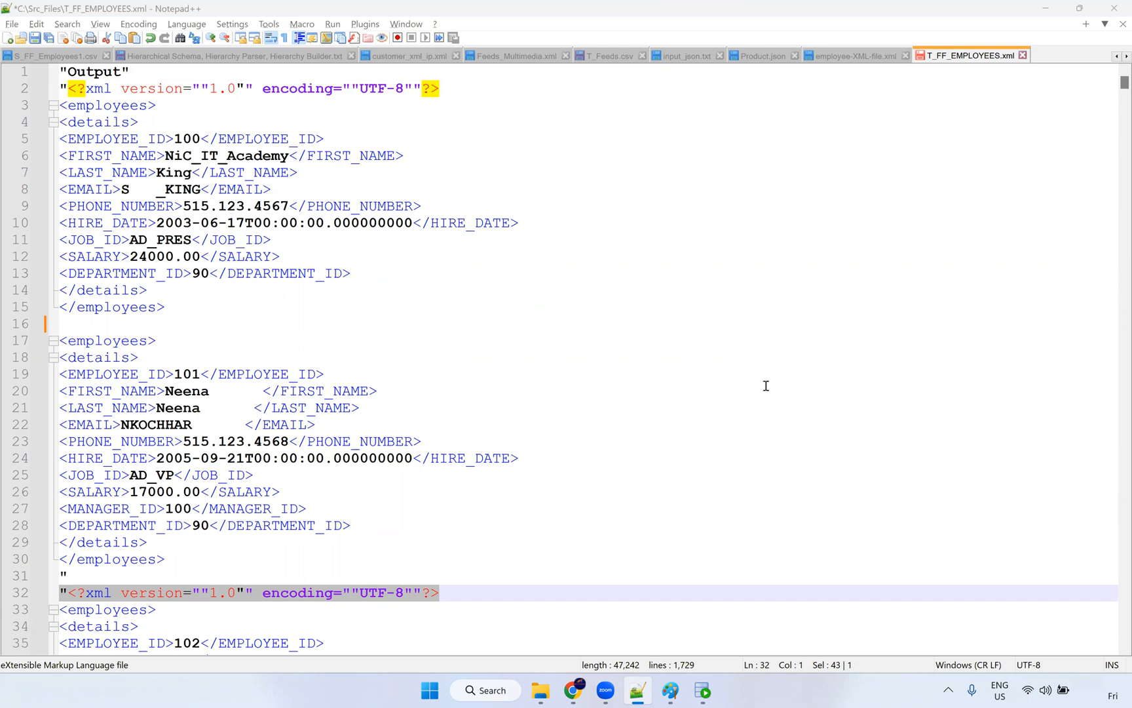
left_click(572, 691)
mouse_move(321, 273)
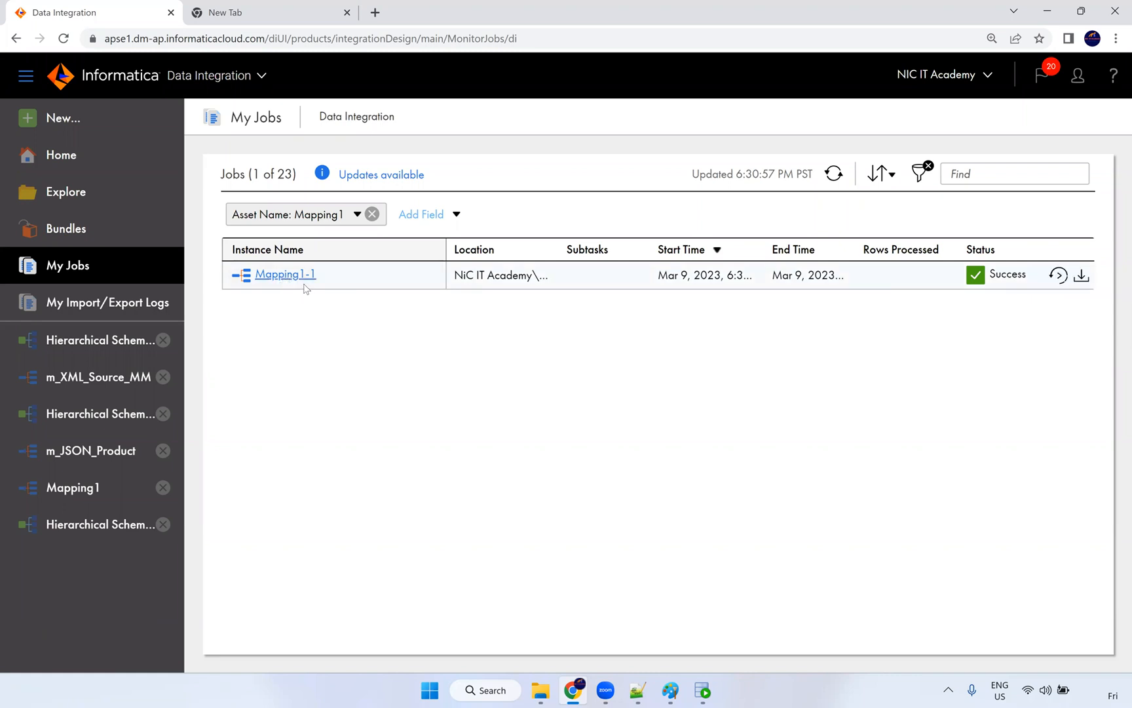
Step: Check the Mapping1-1 run's 106 rows, then compare SQL Developer's employee rows with T_FF_EMPLOYEES.xml
left_click(286, 274)
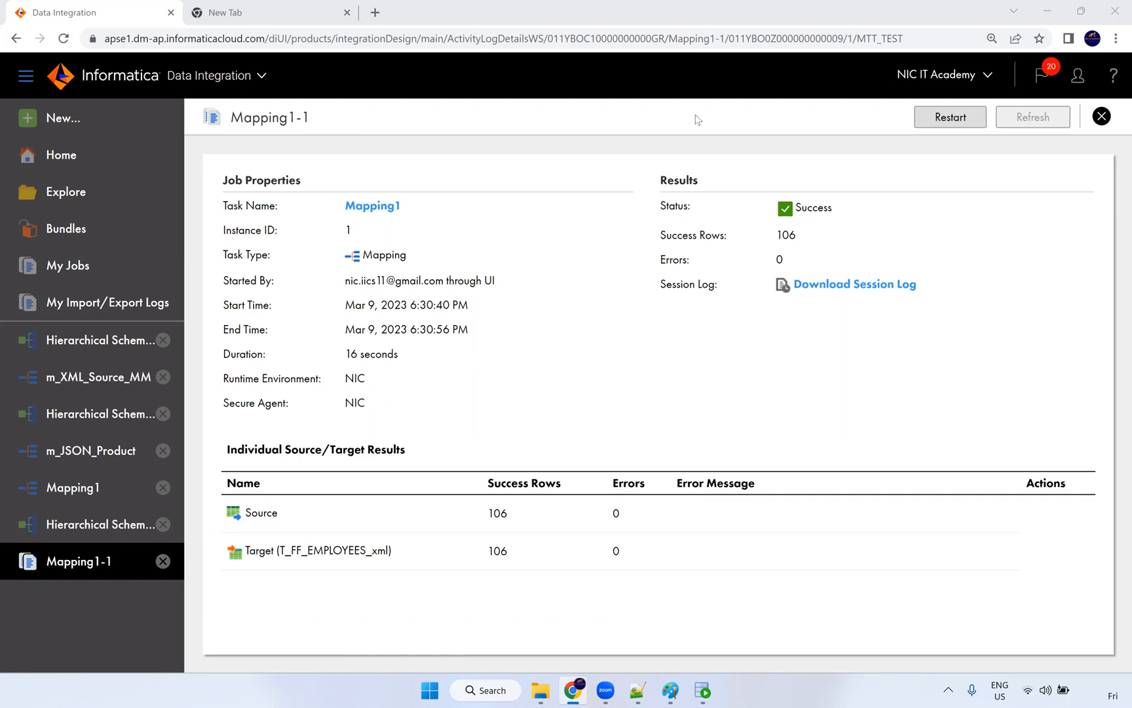
left_click(702, 690)
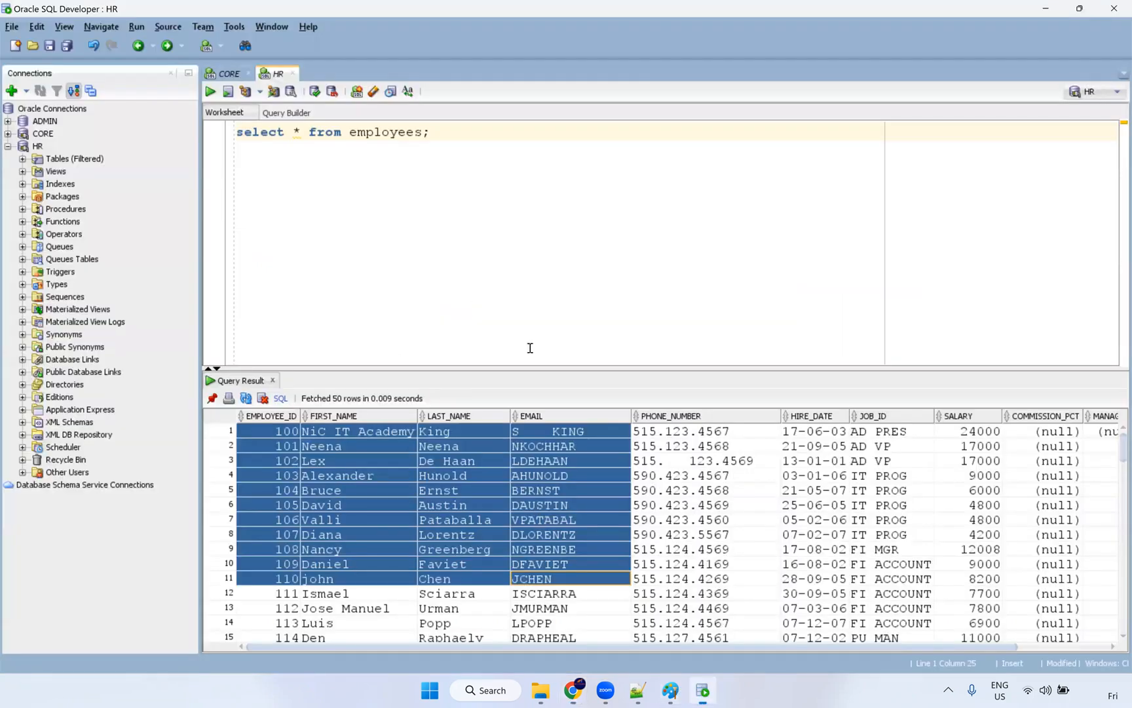
left_click(637, 689)
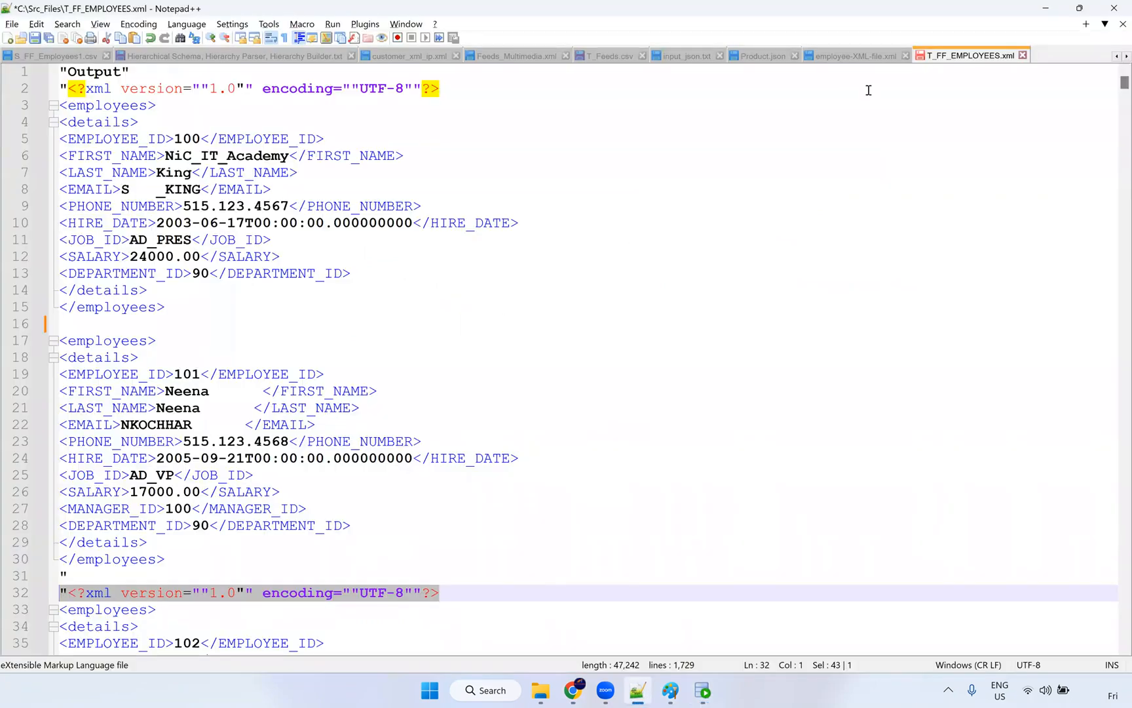
key("alt+Tab")
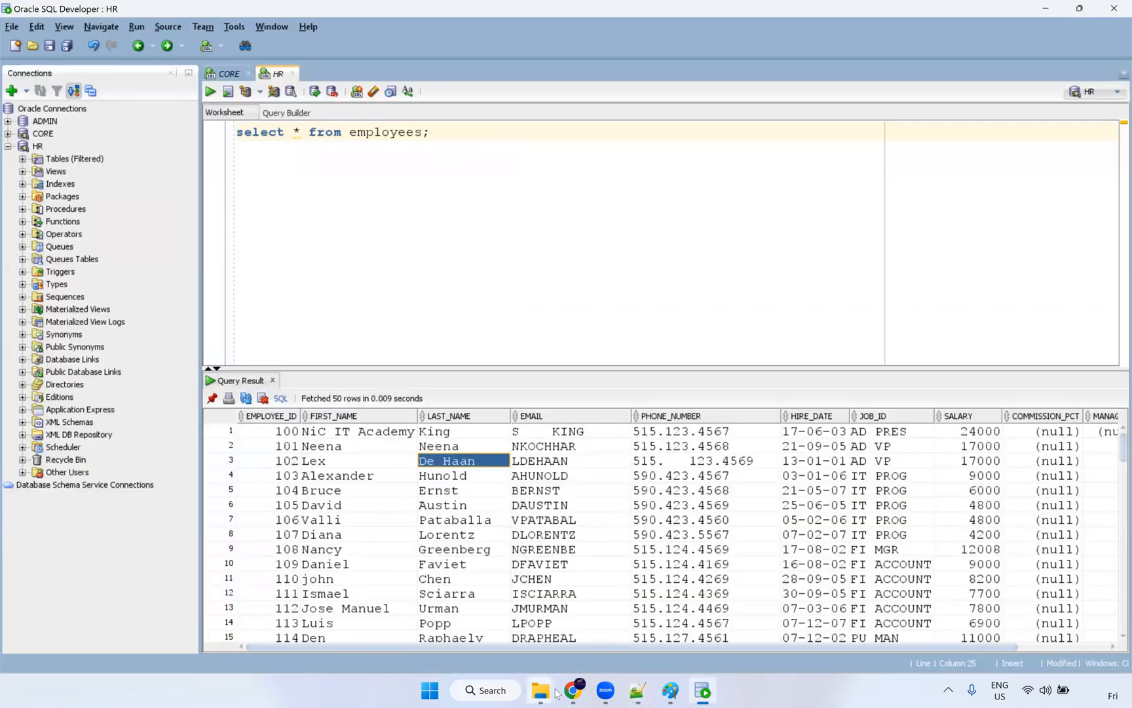
key("alt+Tab")
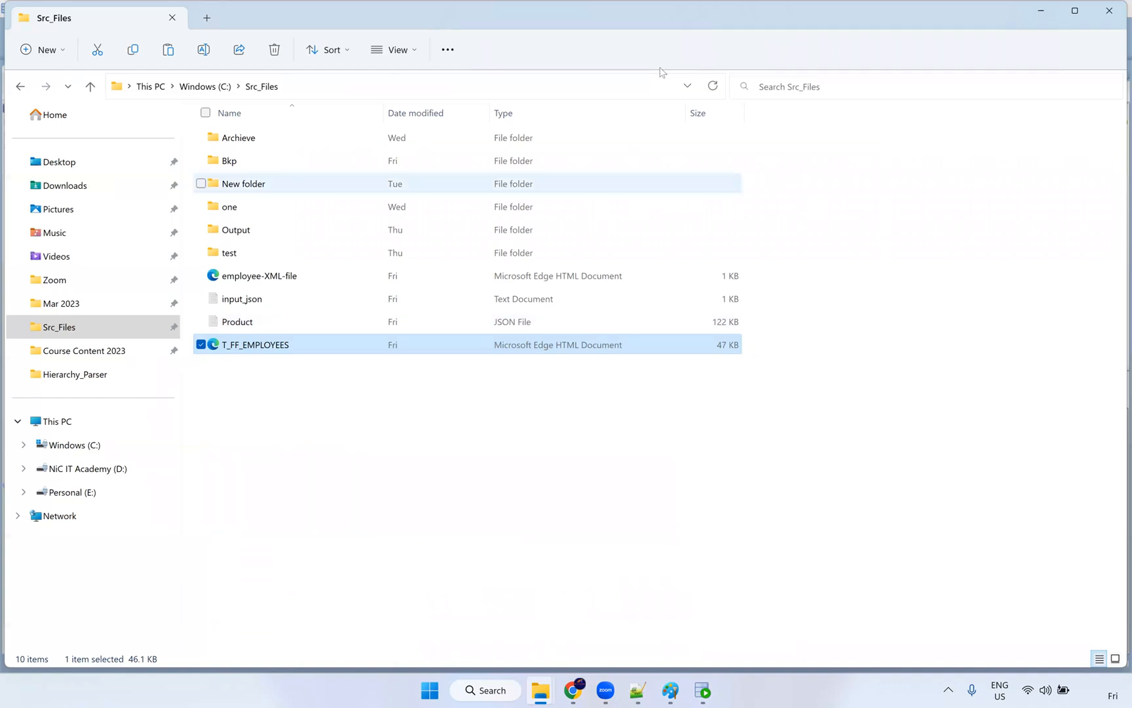
key("alt+Tab")
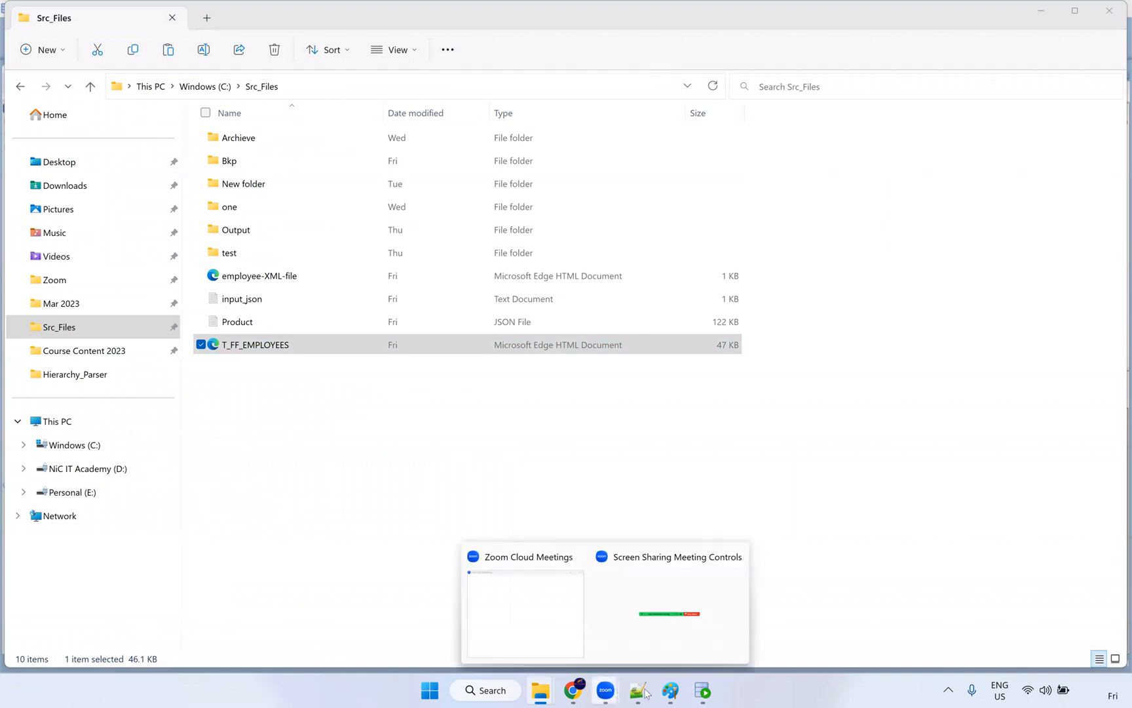
mouse_move(623, 693)
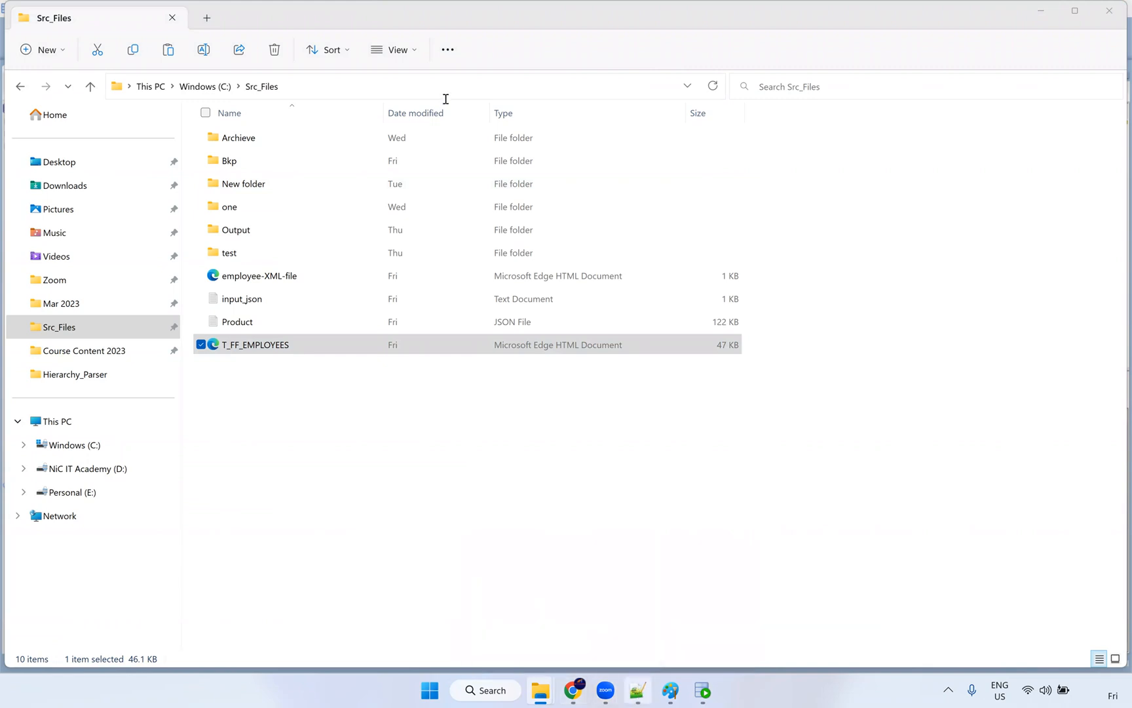
key("alt+Tab")
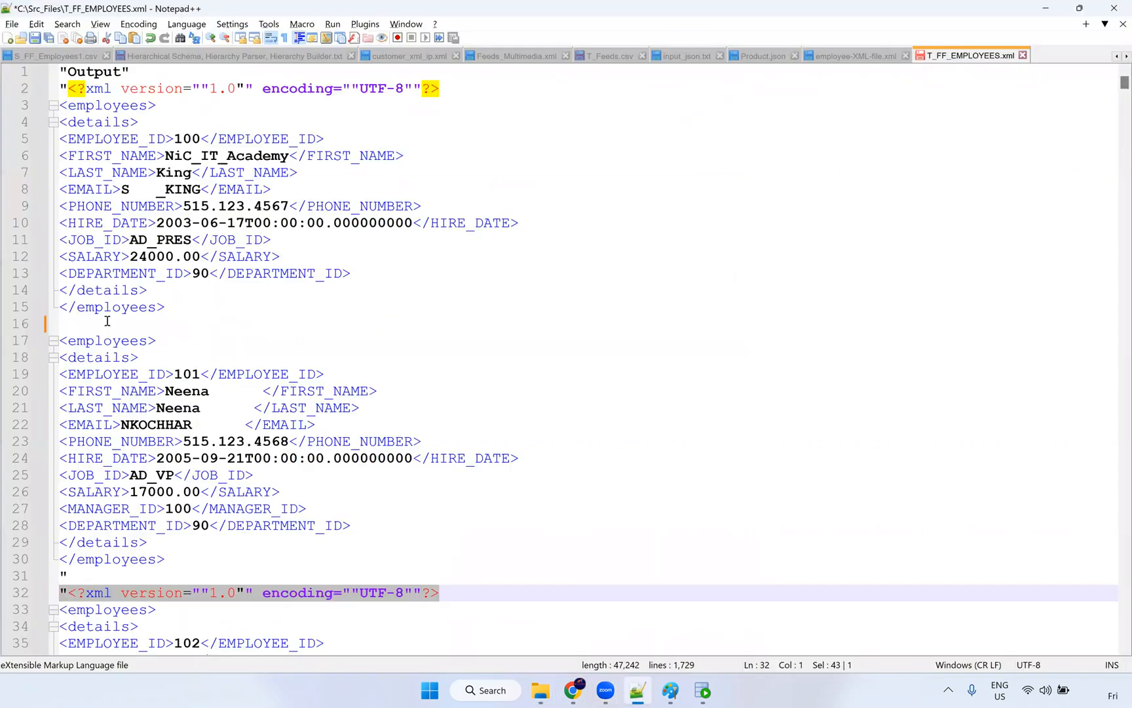
Step: Compare FIRST_NAME, LAST_NAME, PHONE_NUMBER, HIRE_DATE and EMPLOYEE_ID tags across both records, then view the Paint diagram
left_click_drag(165, 307, 6, 84)
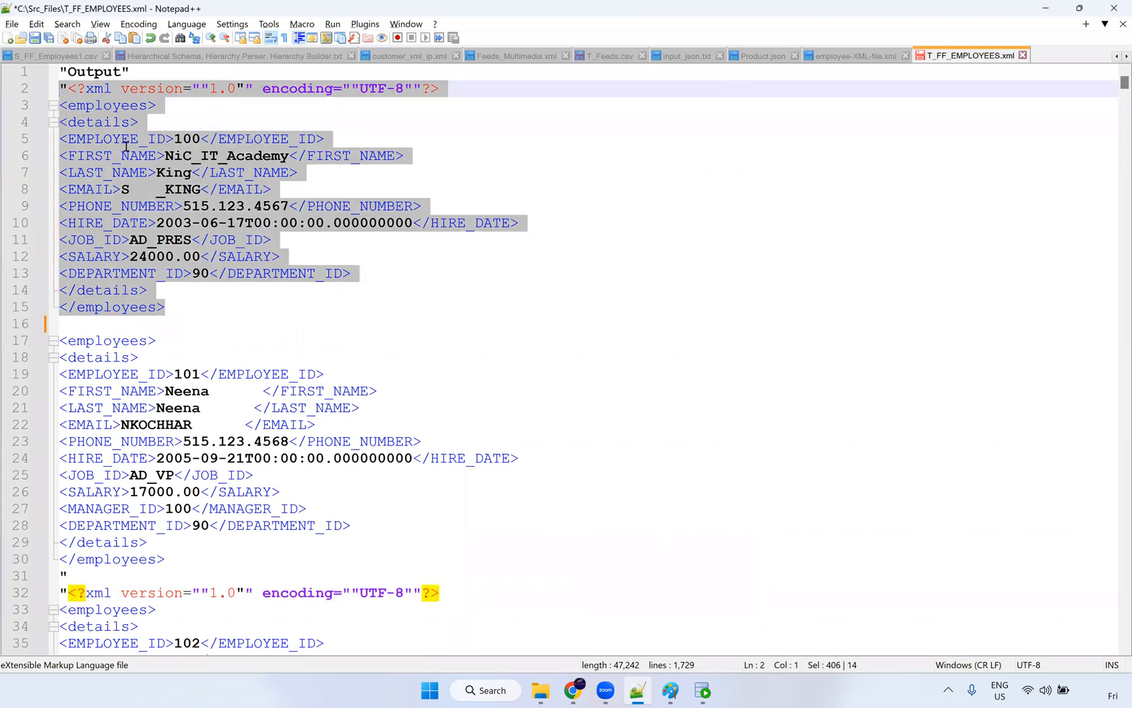
left_click(122, 139)
left_click(140, 156)
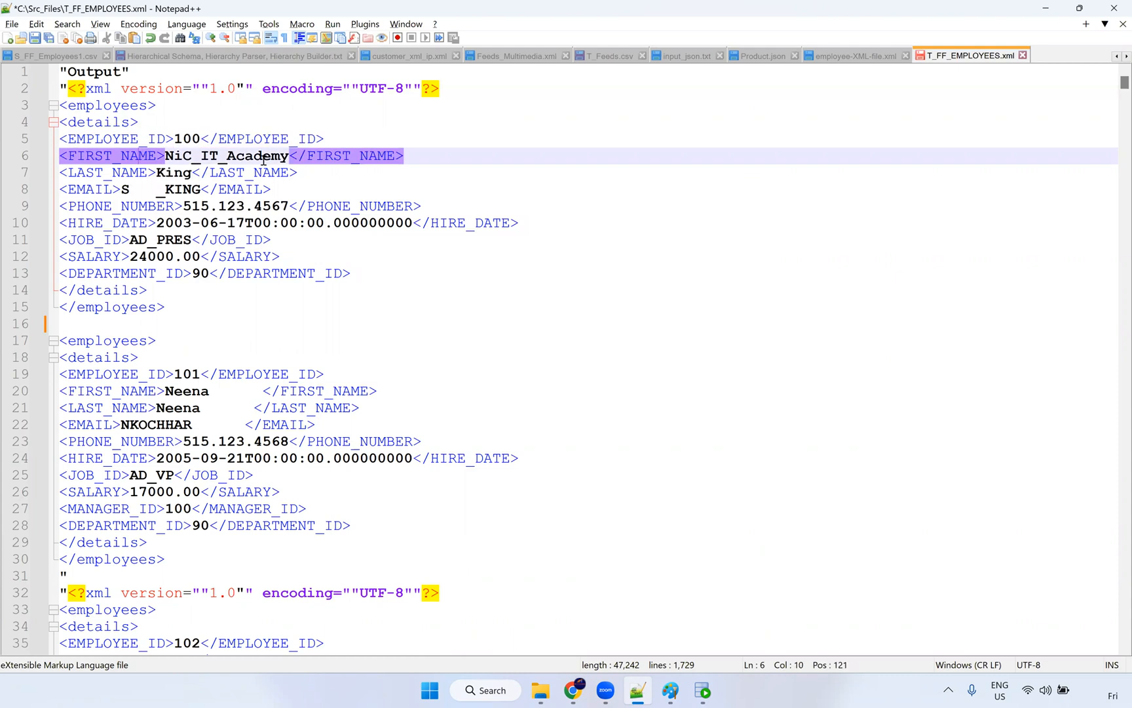
double_click(125, 174)
left_click(106, 187)
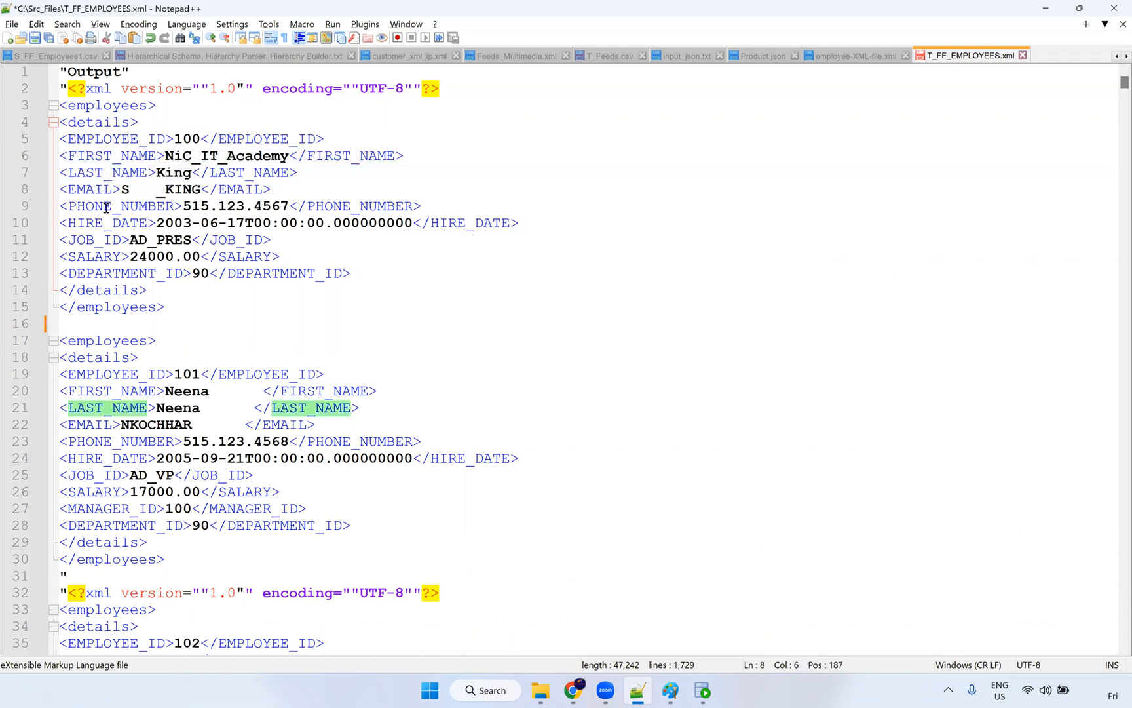
double_click(105, 206)
double_click(106, 223)
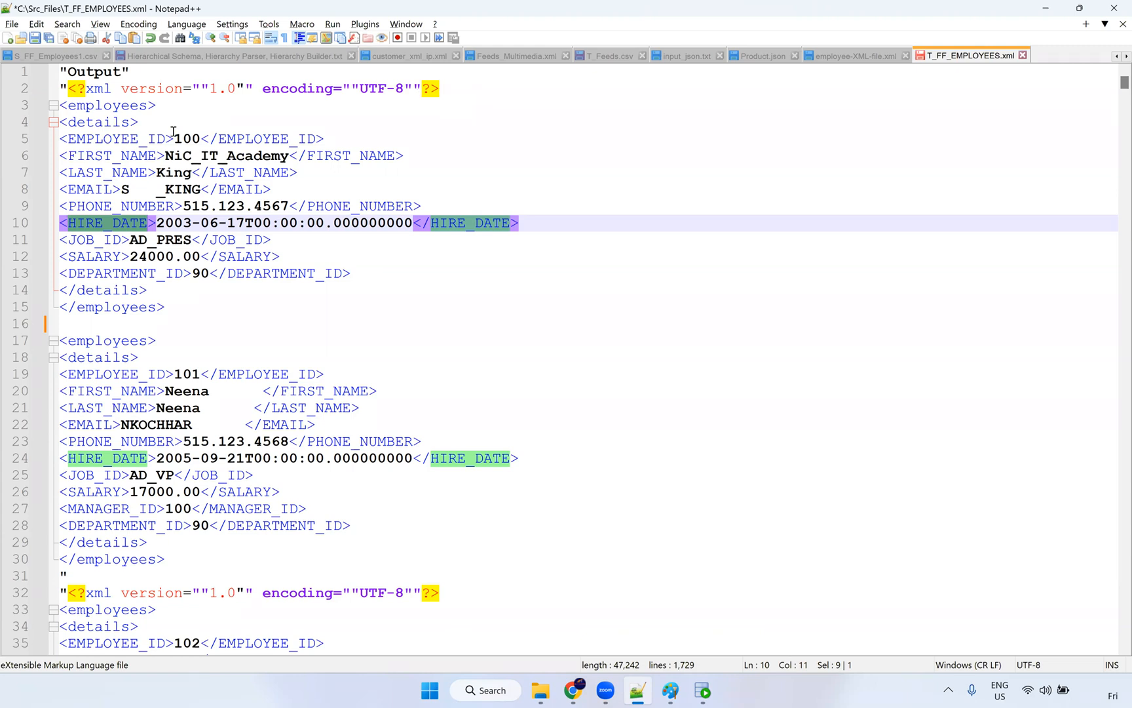
double_click(106, 139)
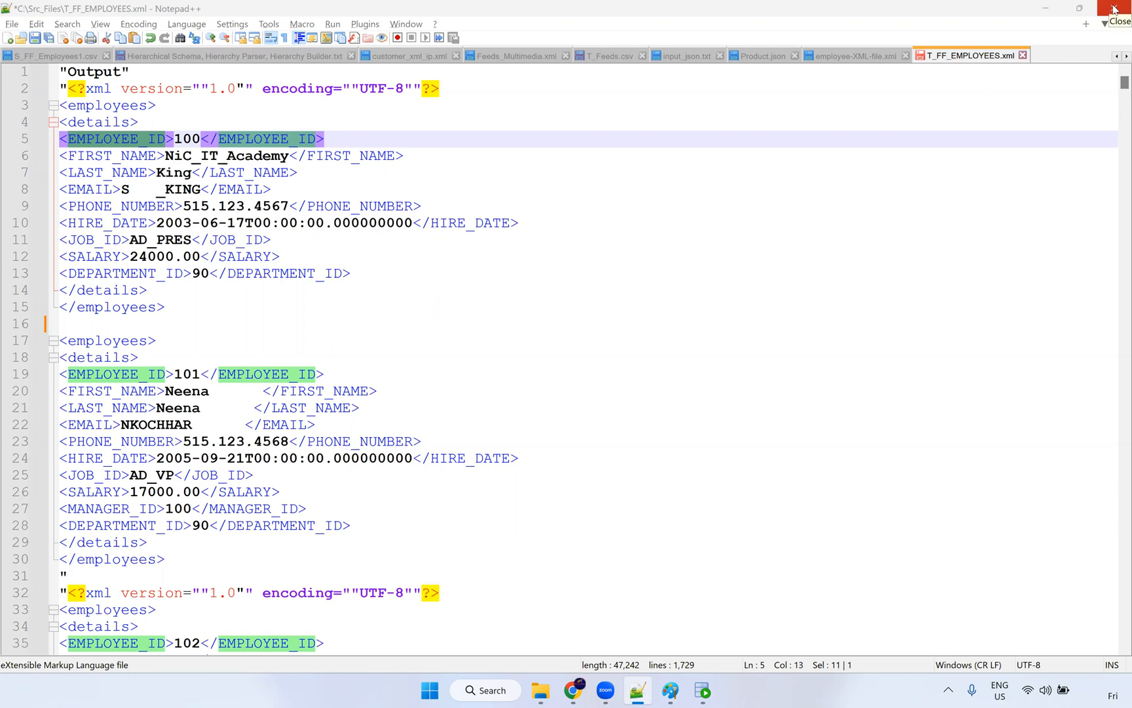
left_click(671, 691)
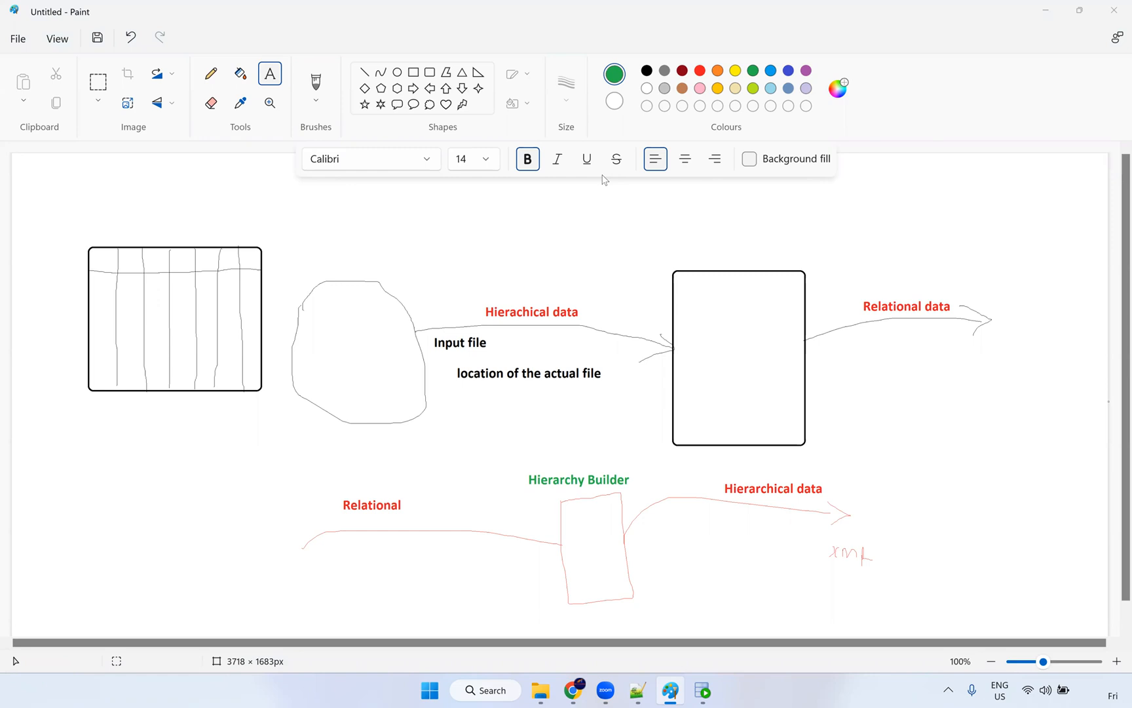
Step: Open the m_XML_Source_MM mapping from Hierarchical Schema1 XML MM and select its Source
left_click(575, 689)
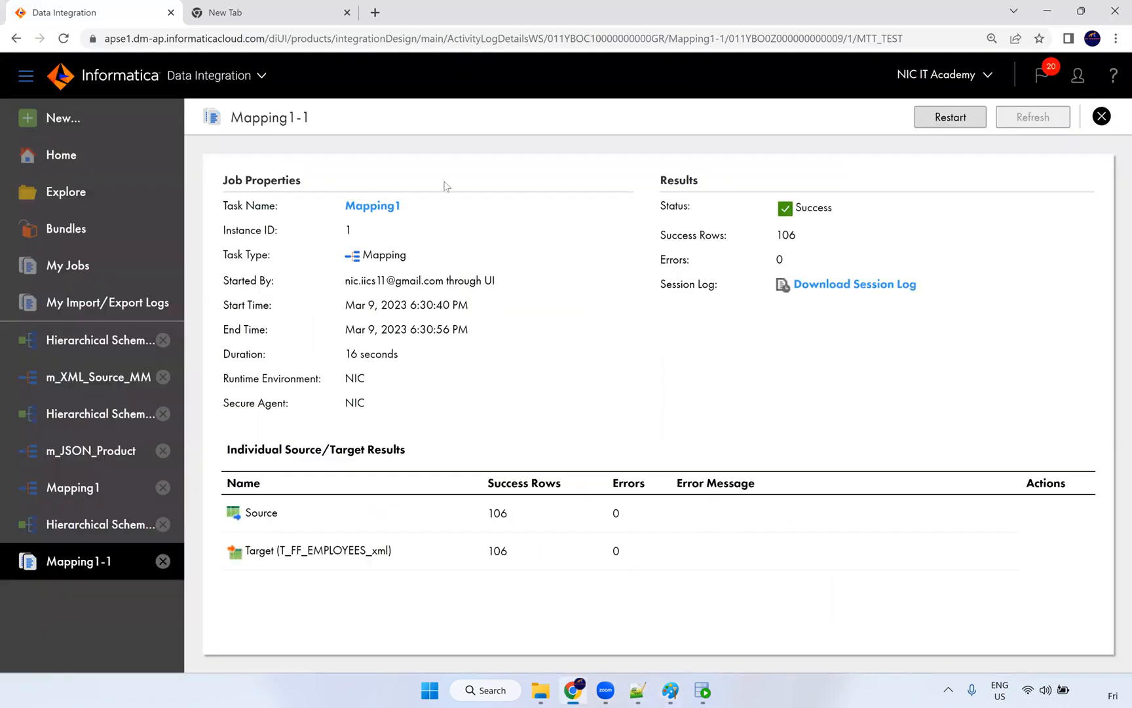
left_click(46, 340)
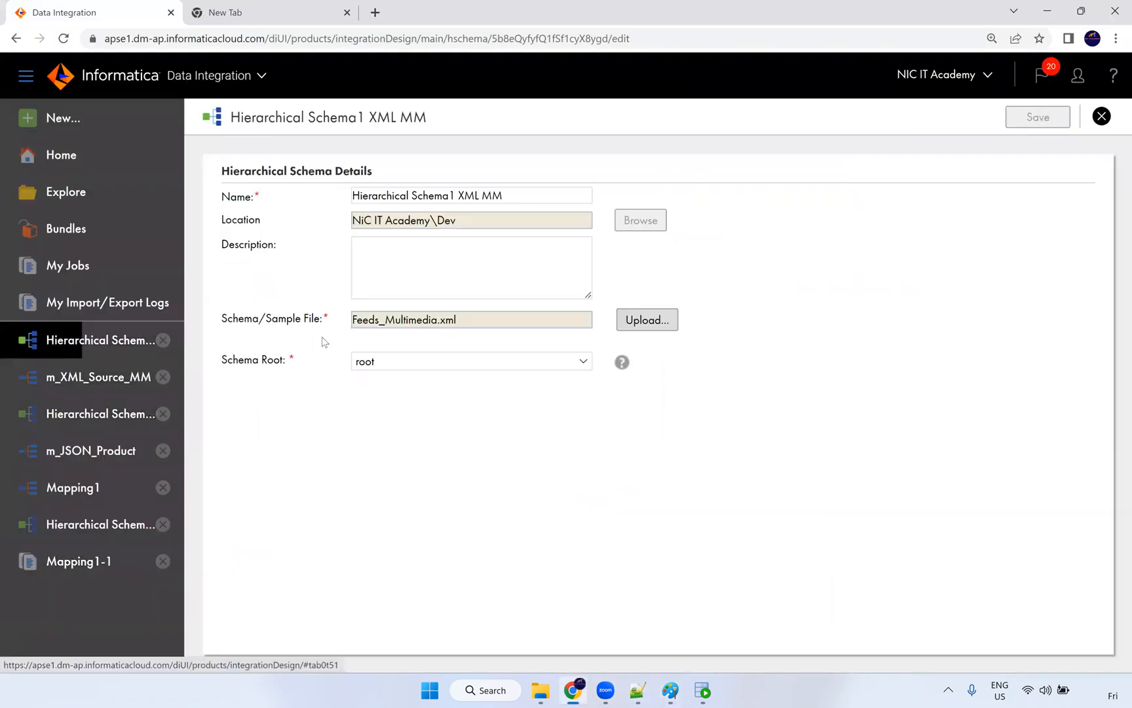
left_click(84, 391)
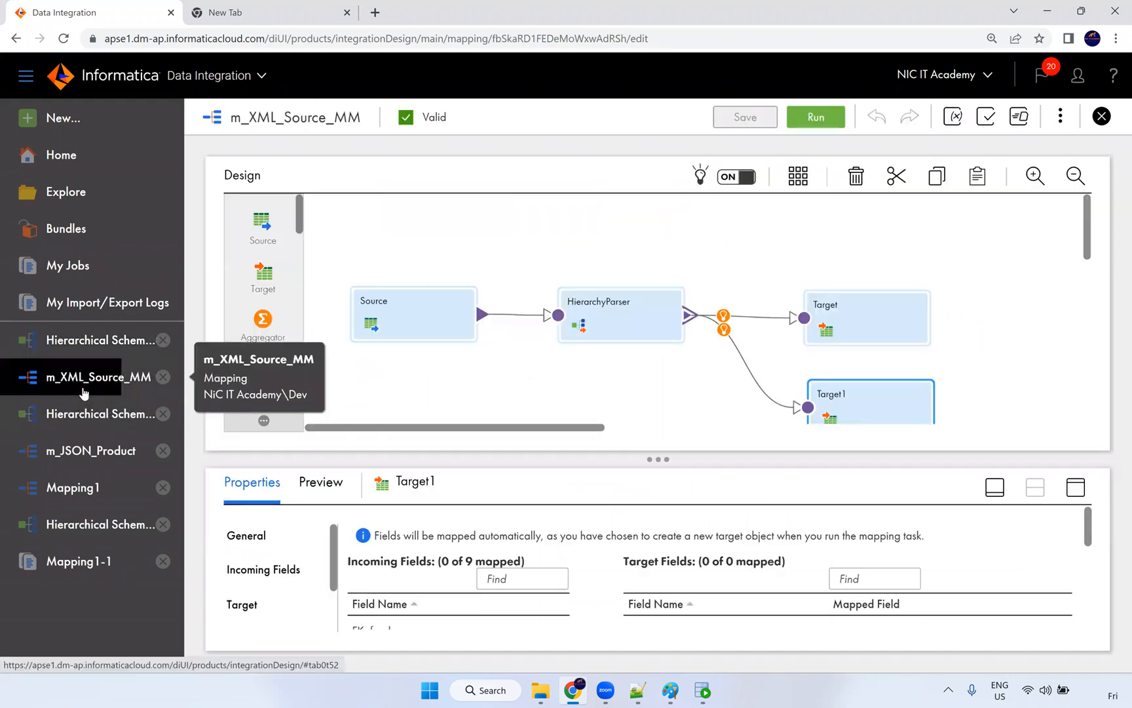
left_click(424, 314)
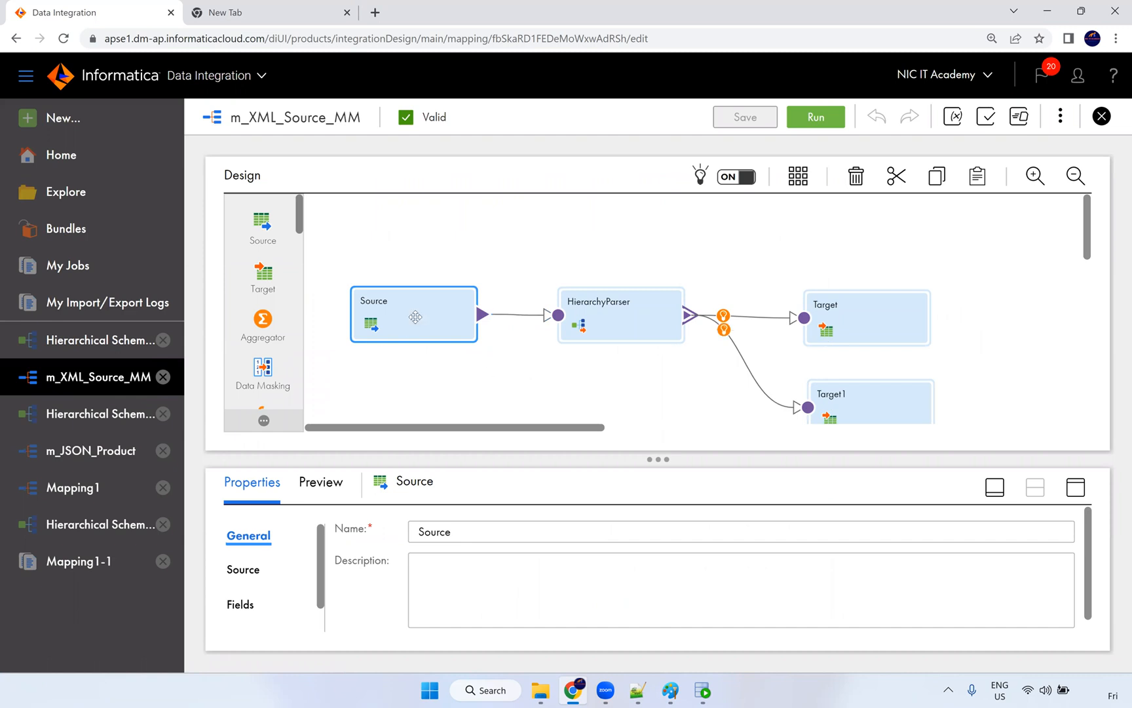
Step: Confirm input_json contains the path C:\Src_Files\Product.json, then return to the mapping
mouse_move(539, 693)
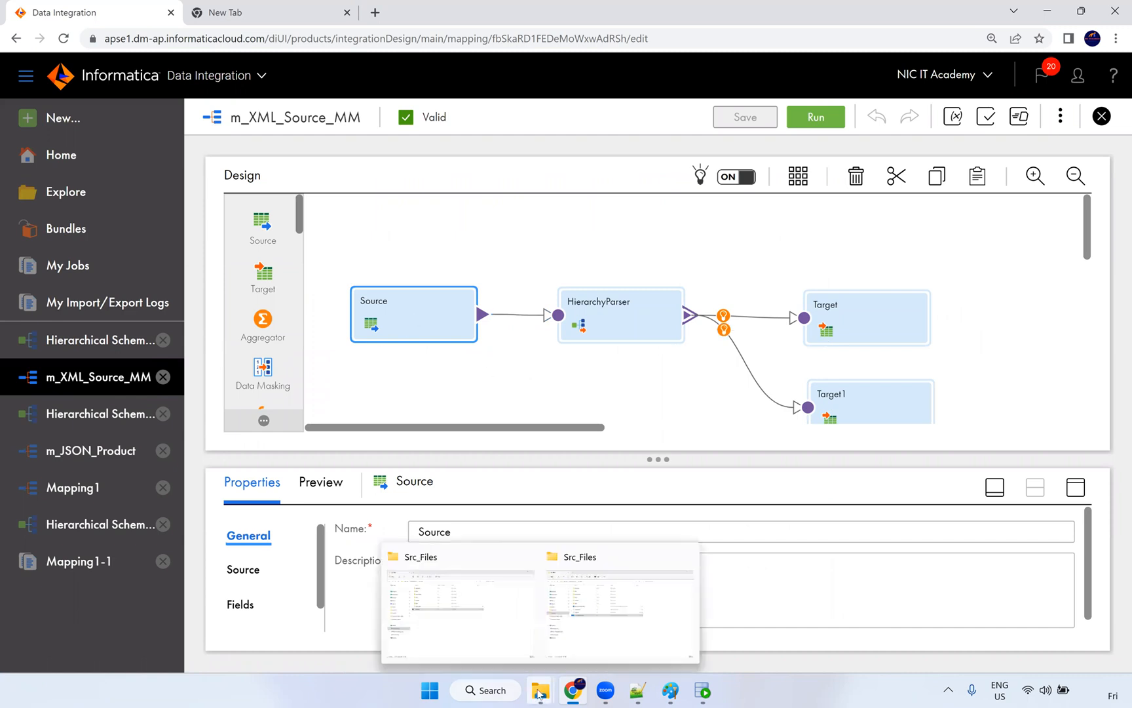
left_click(569, 597)
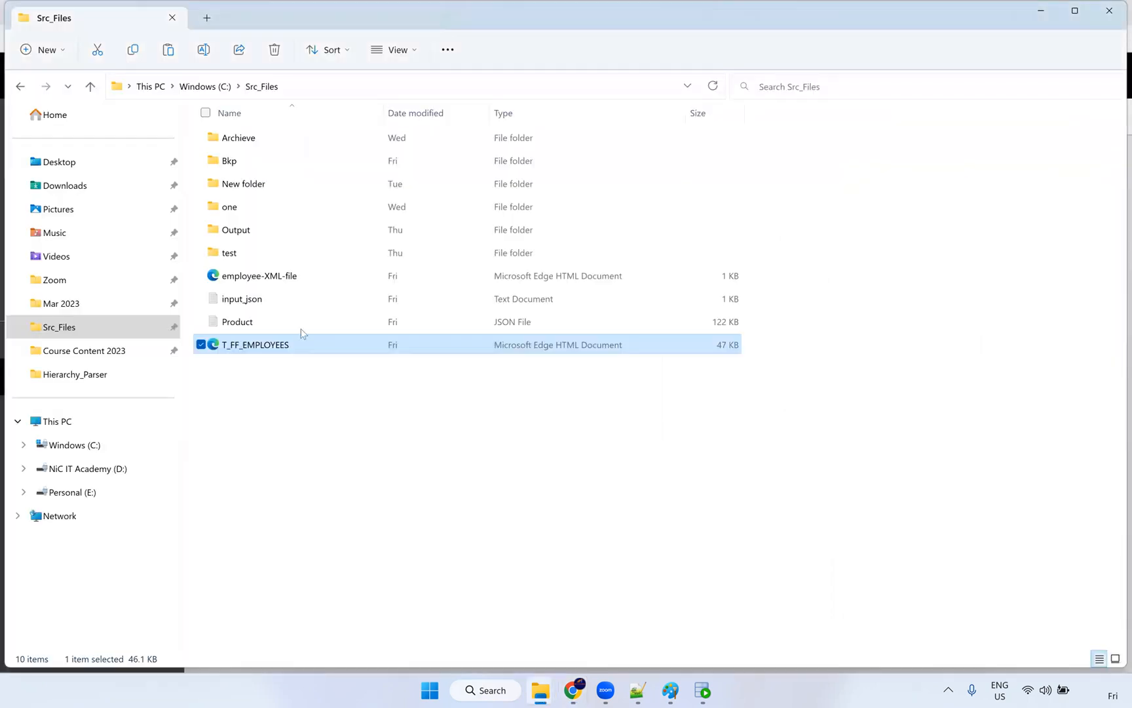
double_click(258, 306)
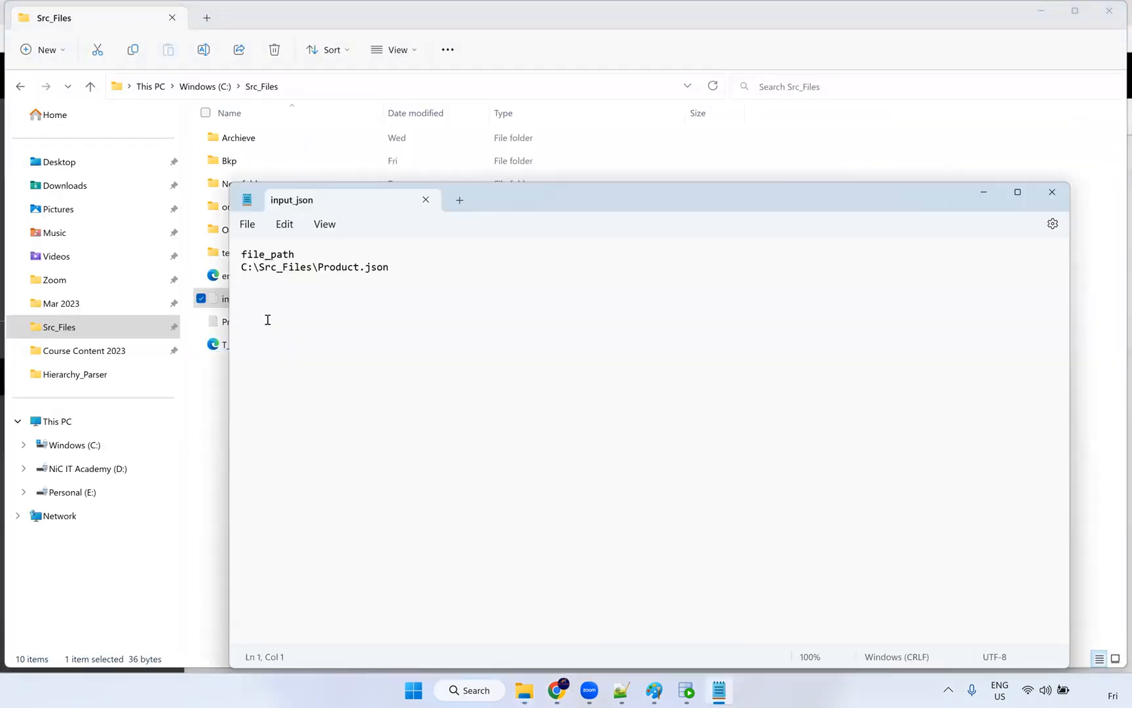
key("ctrl+a")
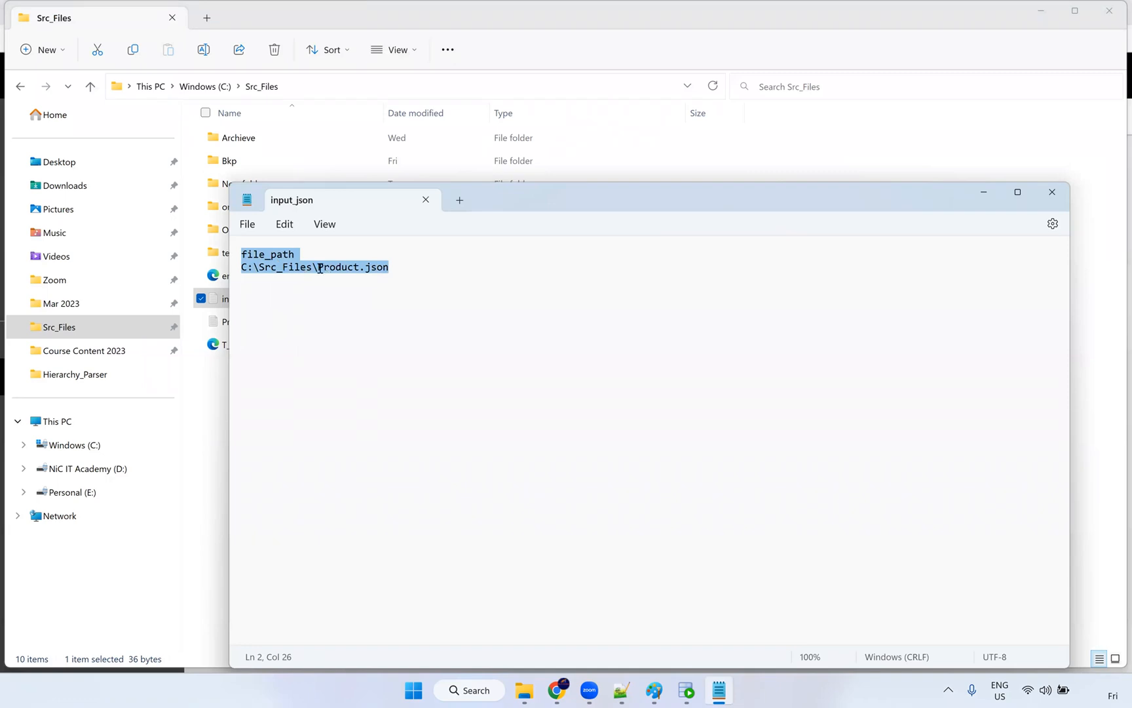
left_click(320, 267)
left_click(399, 263, "shift")
left_click(1063, 194)
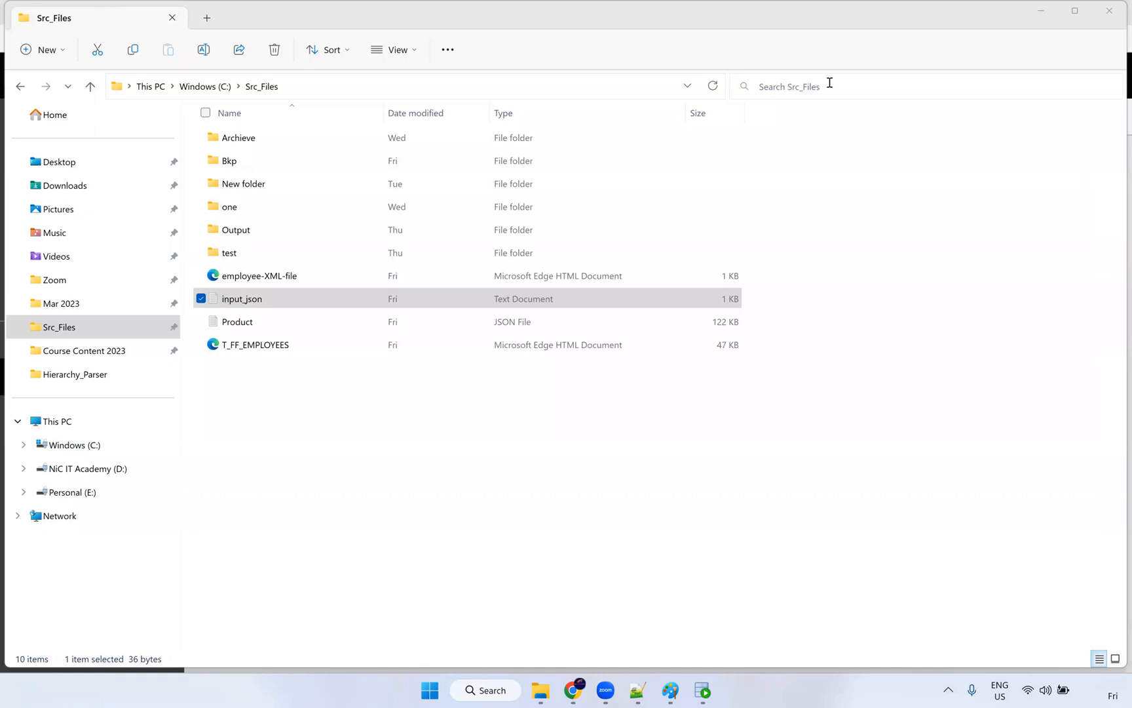
left_click(573, 690)
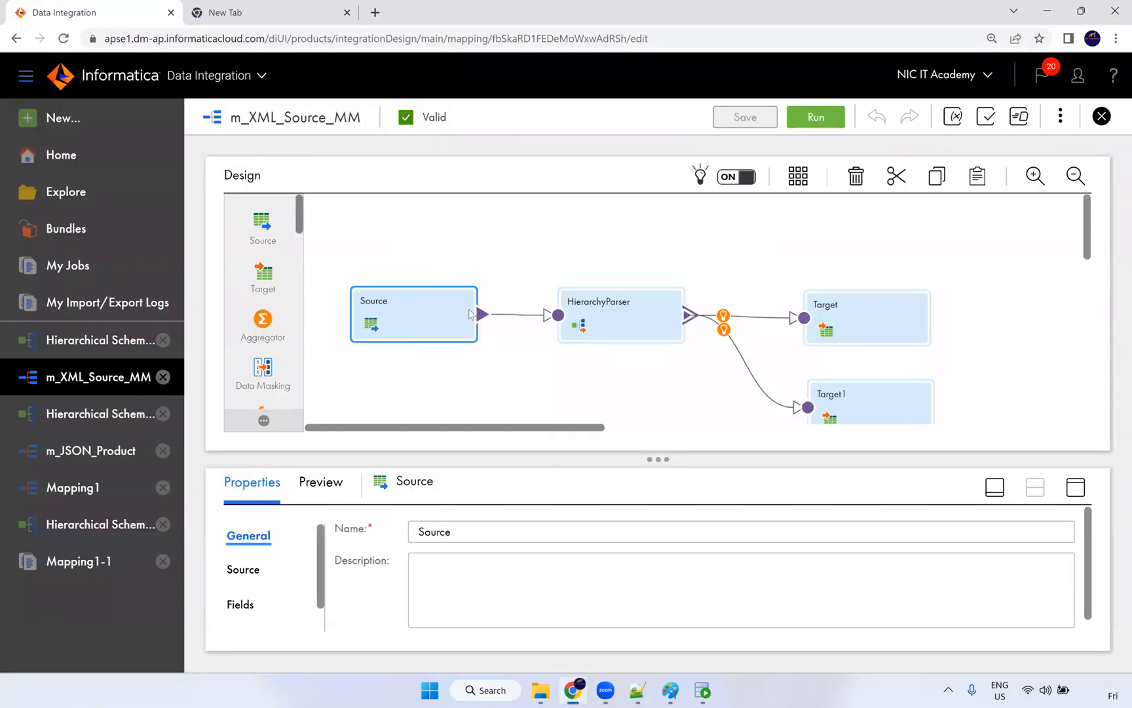
Step: Review the Source's connection and input_xml.txt object in the maximized properties
left_click(1073, 493)
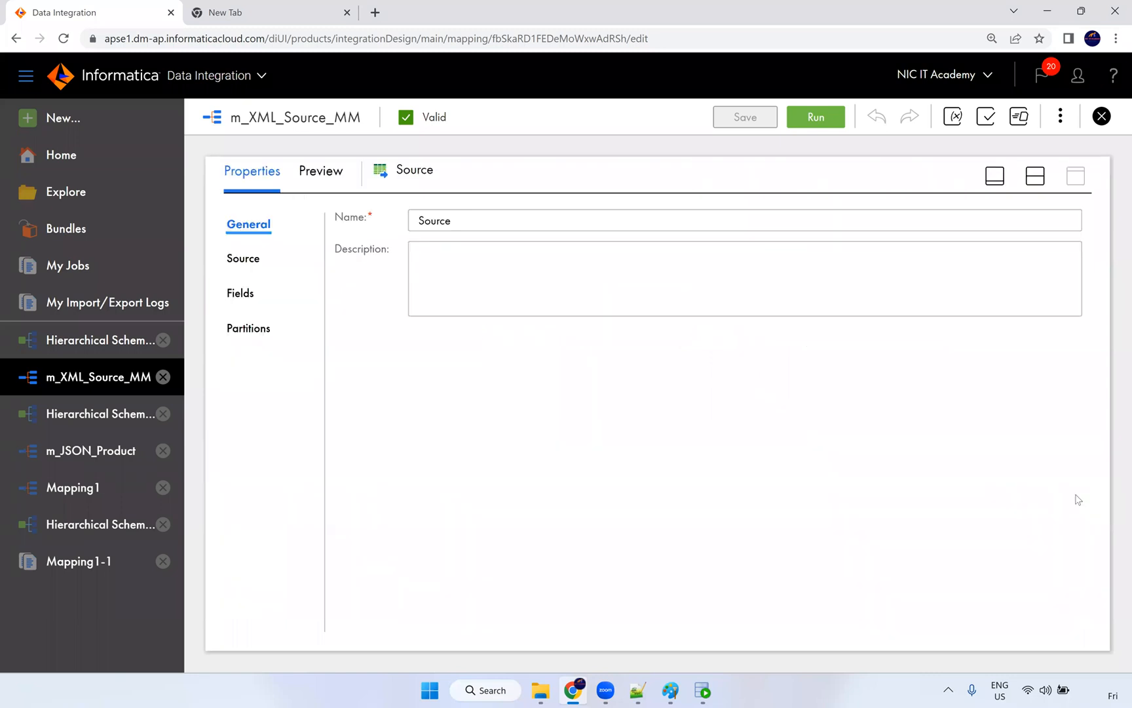
left_click(245, 258)
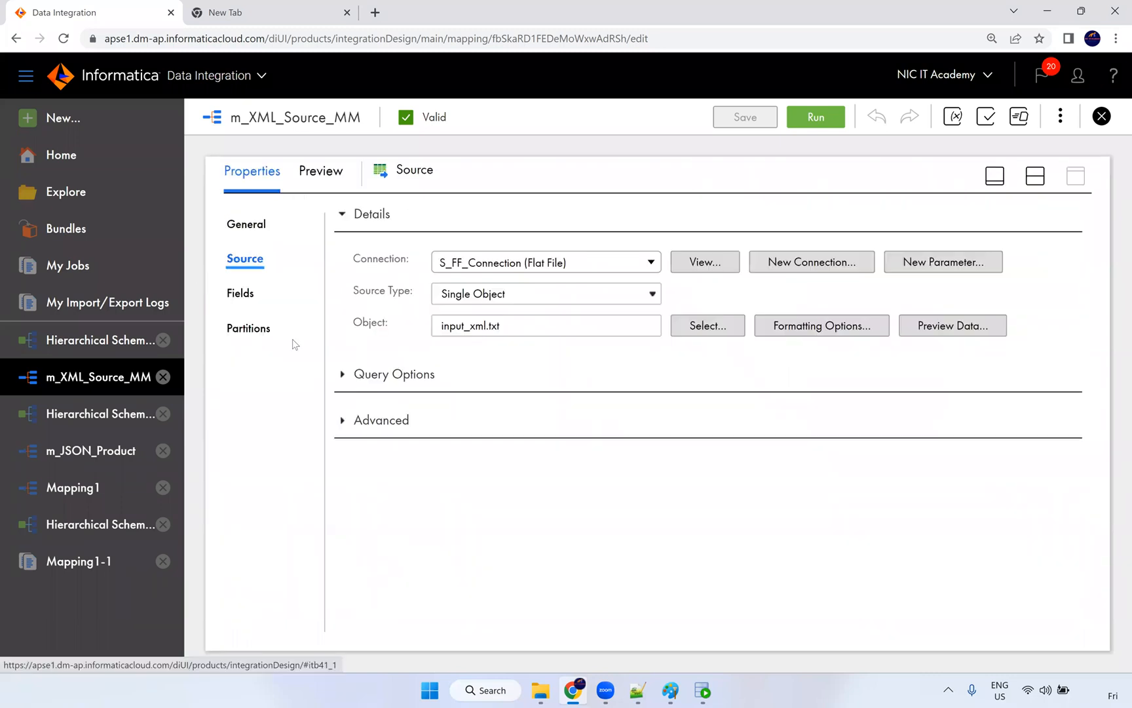
left_click(1037, 177)
Step: Review the HierarchyParser's incoming file_path field, output fields and Normal tracing level
left_click(618, 307)
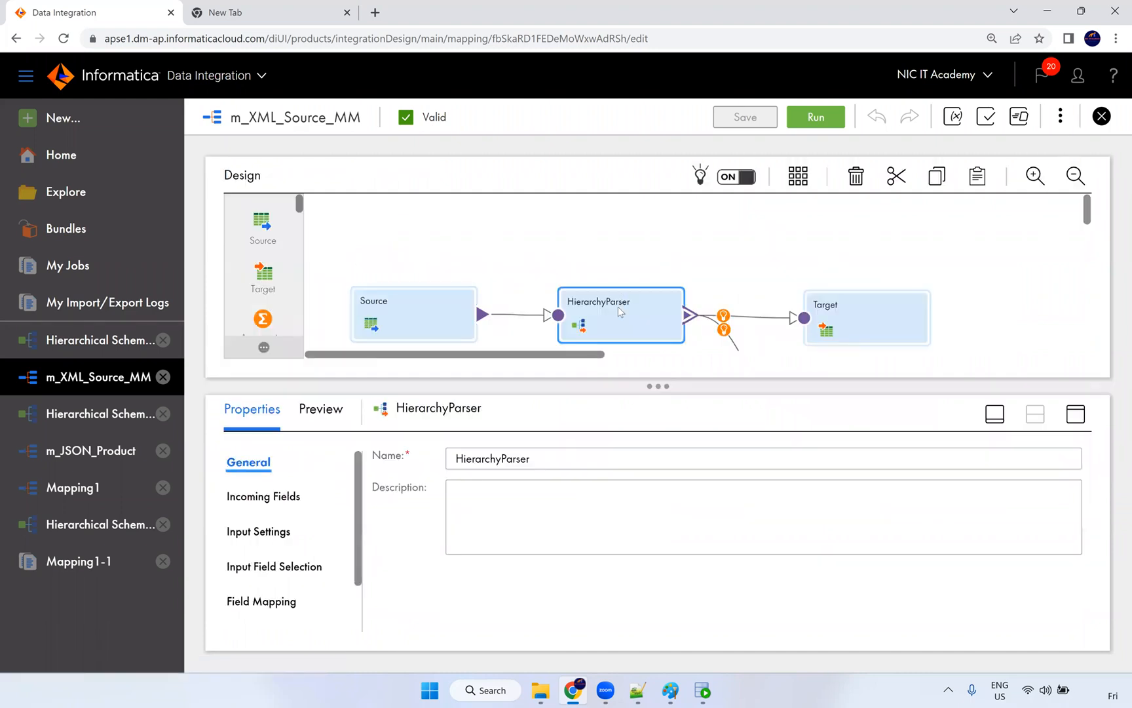
left_click(1081, 418)
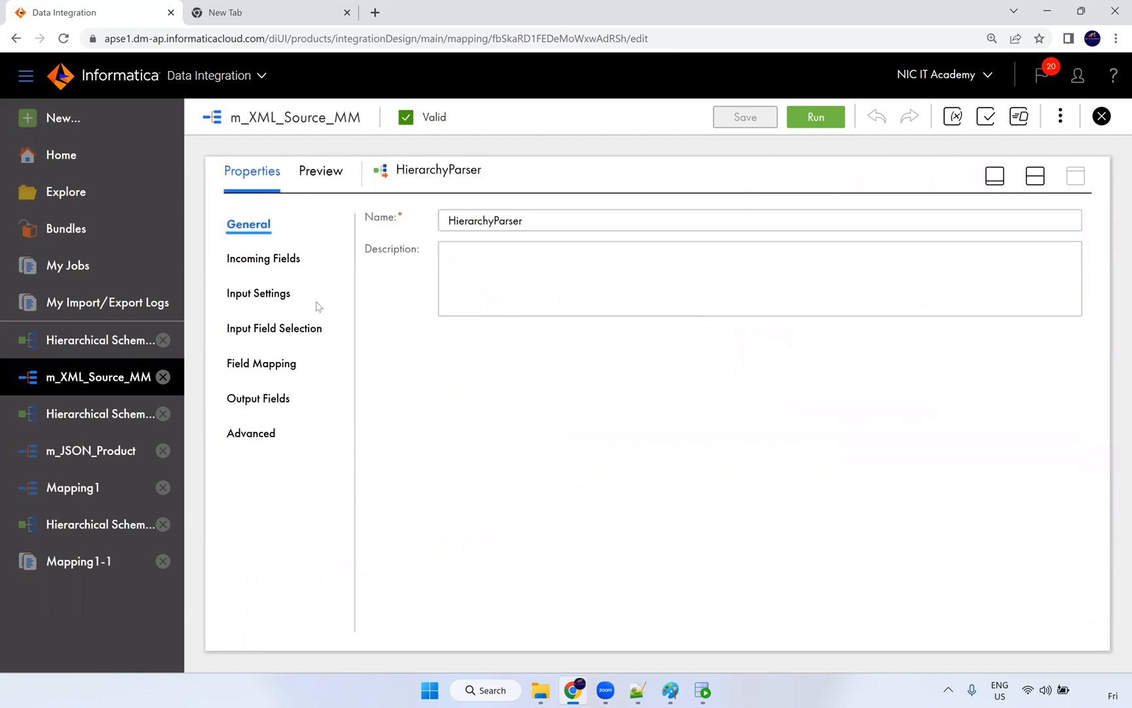
left_click(272, 263)
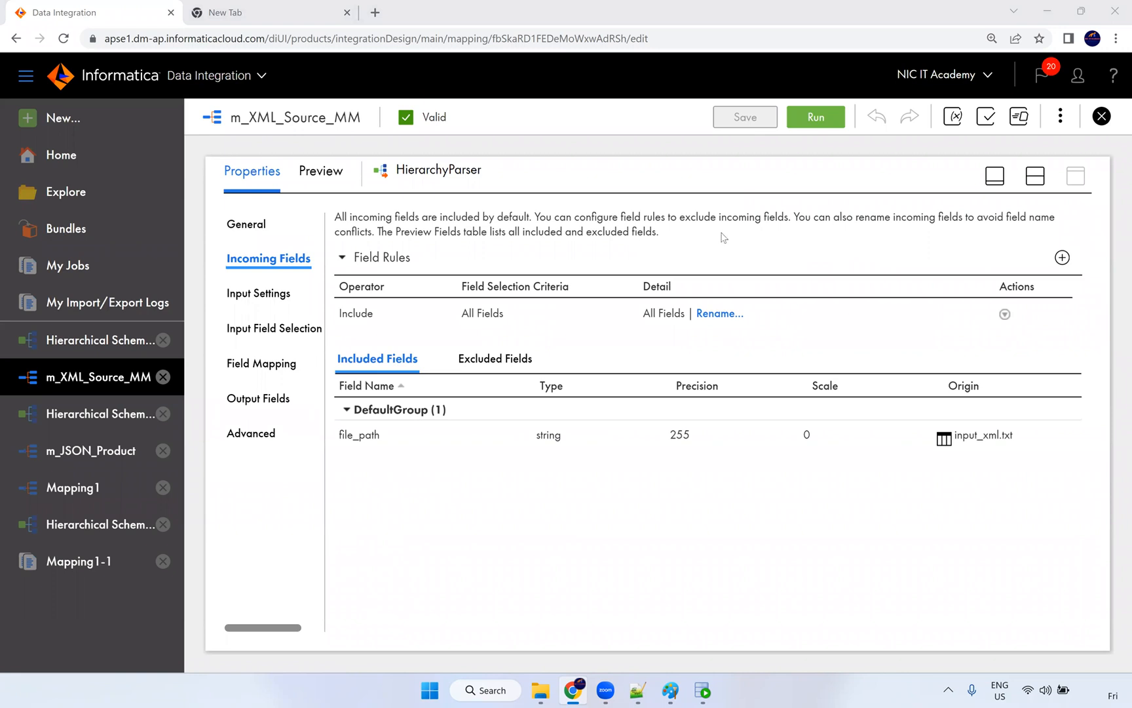
left_click(268, 395)
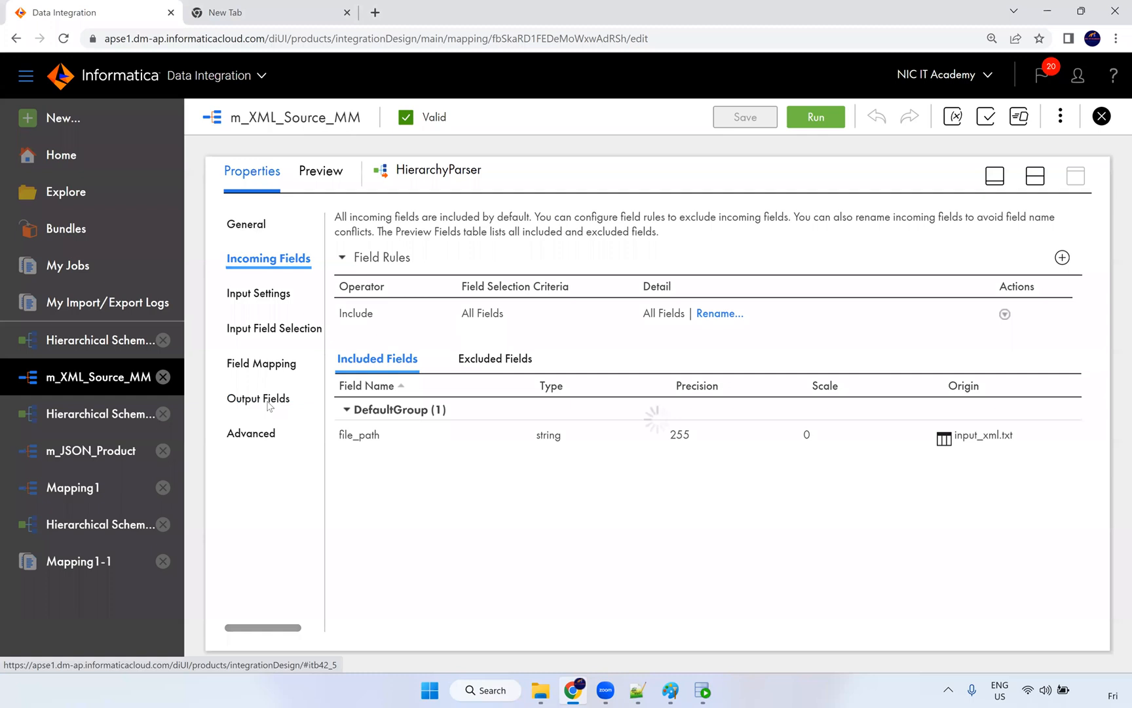
left_click(243, 439)
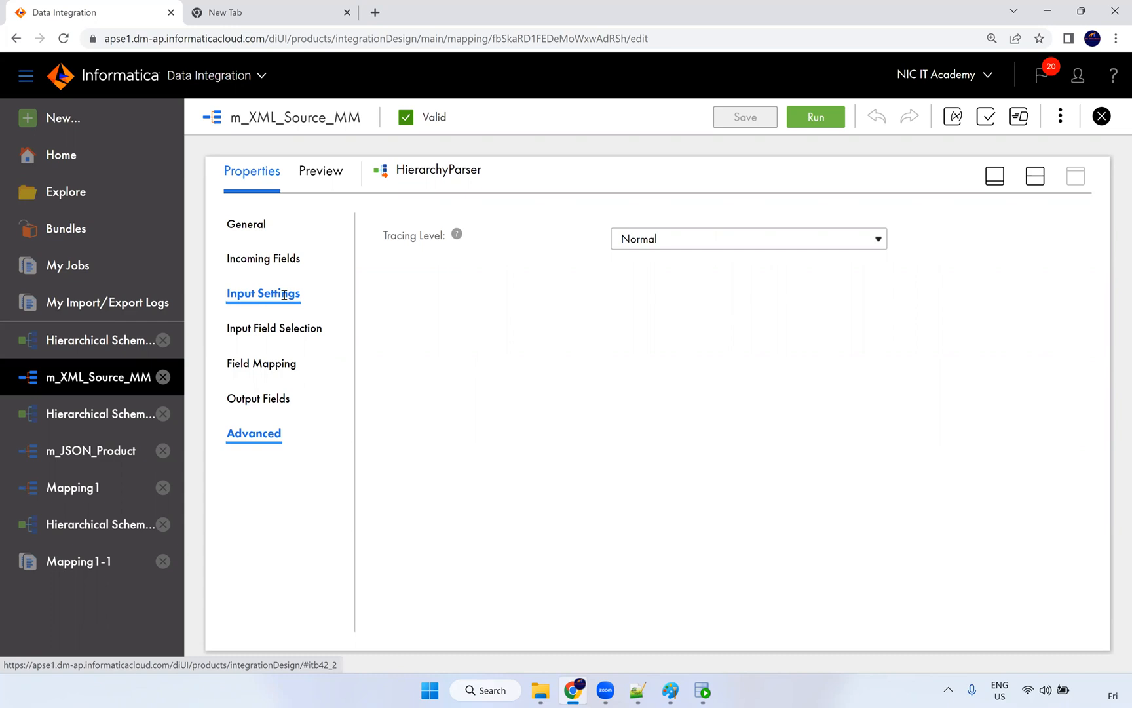
Step: Check the HierarchyParser's File input type, Hierarchical Schema1 XML MM schema and 35 output fields
left_click(283, 295)
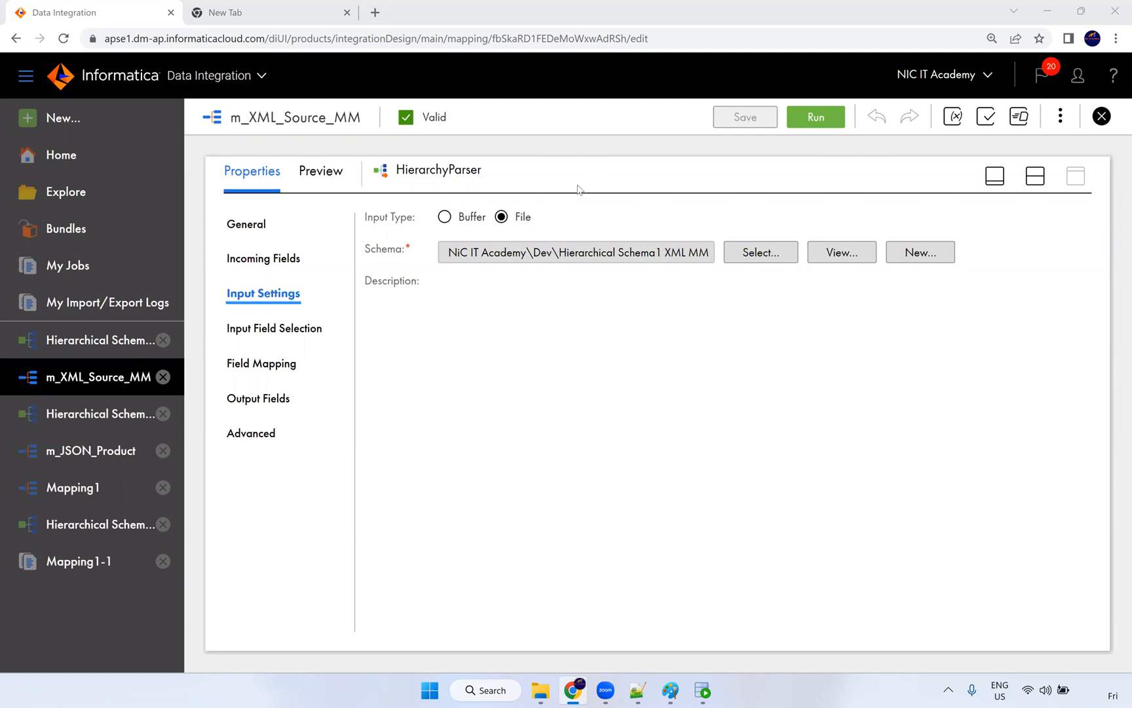
left_click(259, 397)
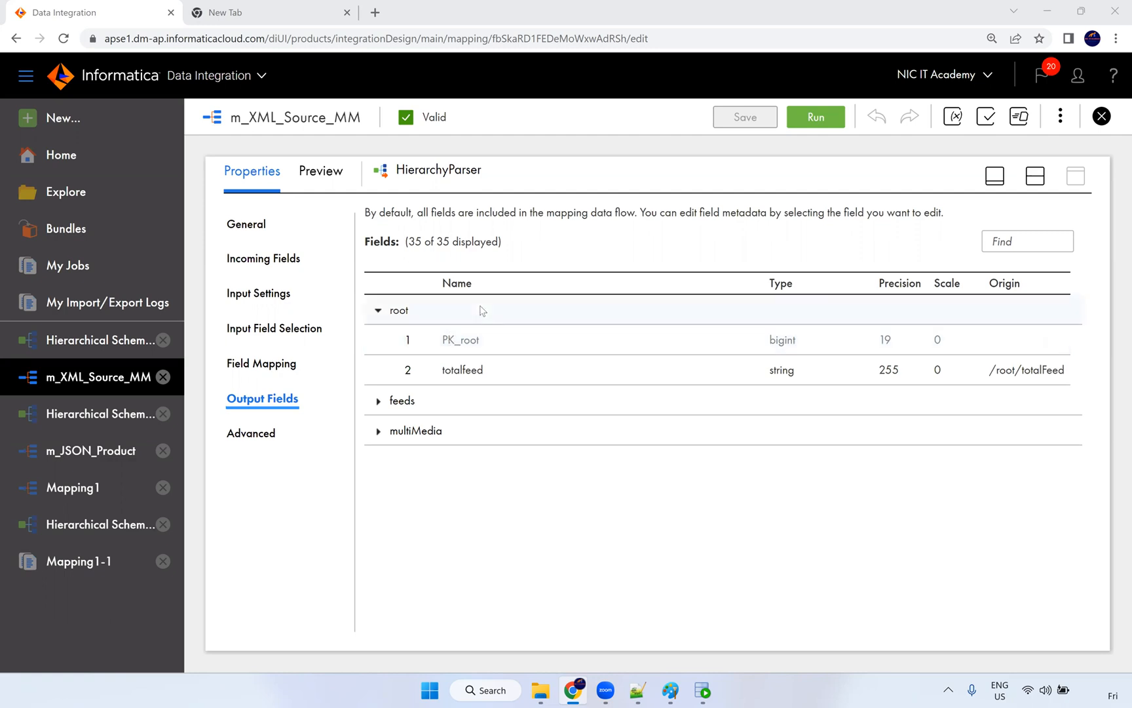
left_click(1034, 181)
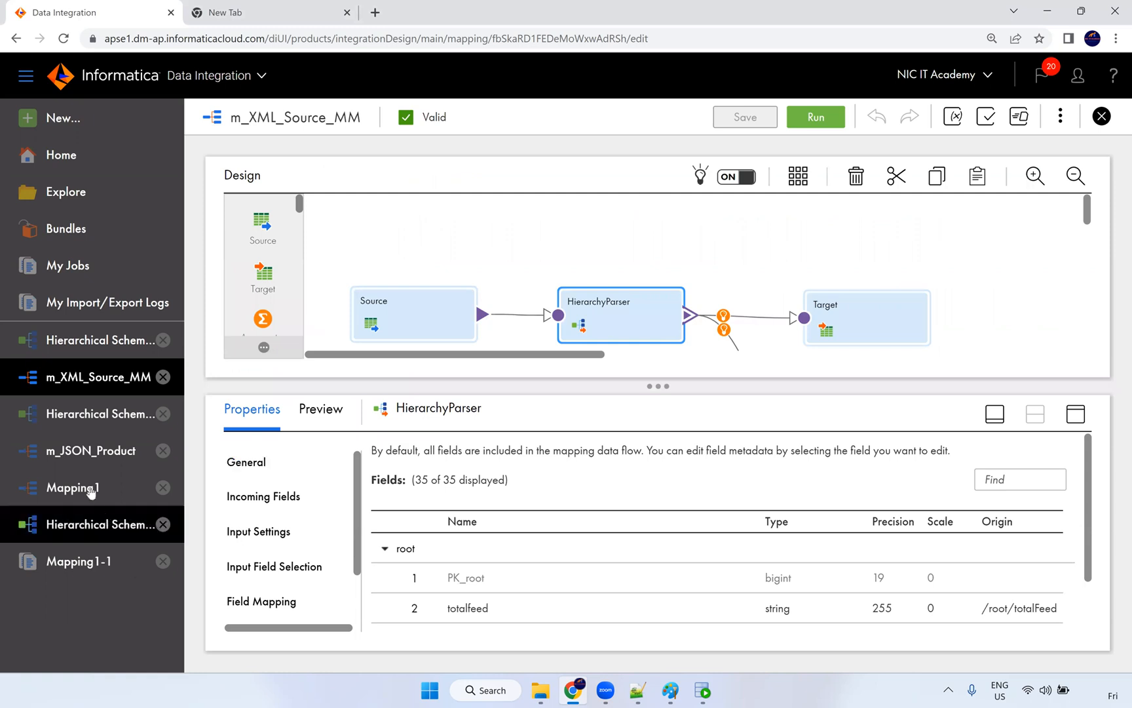
Step: In m_JSON_Product, check the HierarchyParser outputs product, customer and qtr_1 to qtr_4
left_click(90, 459)
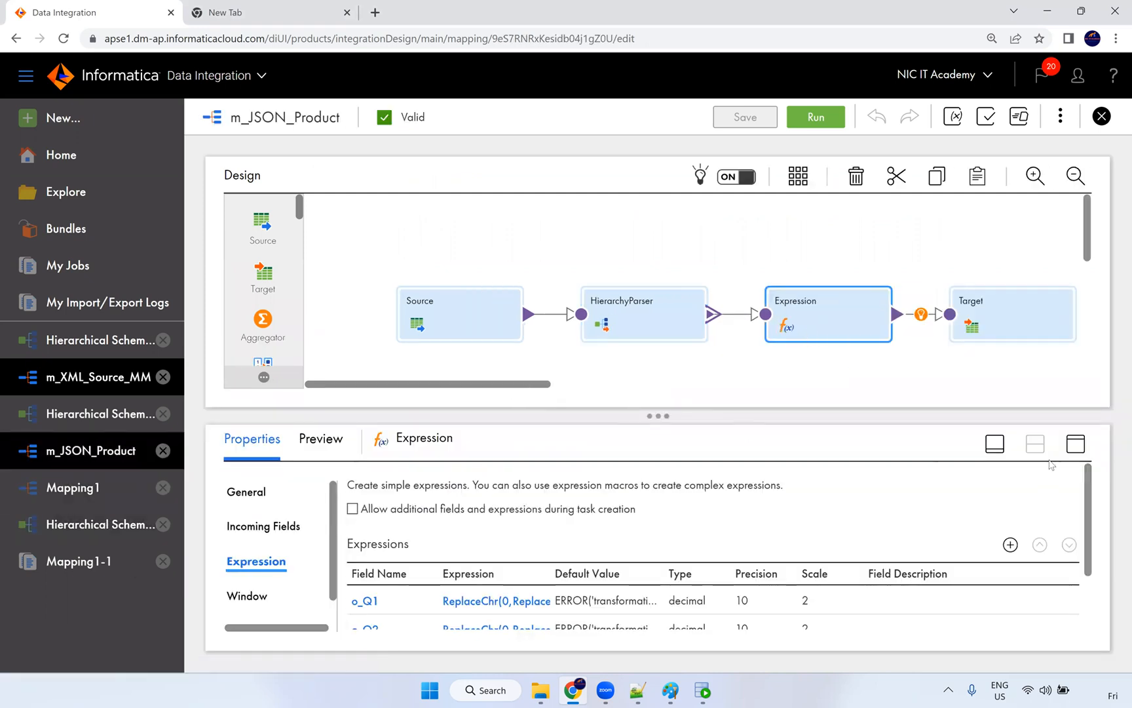
left_click(611, 313)
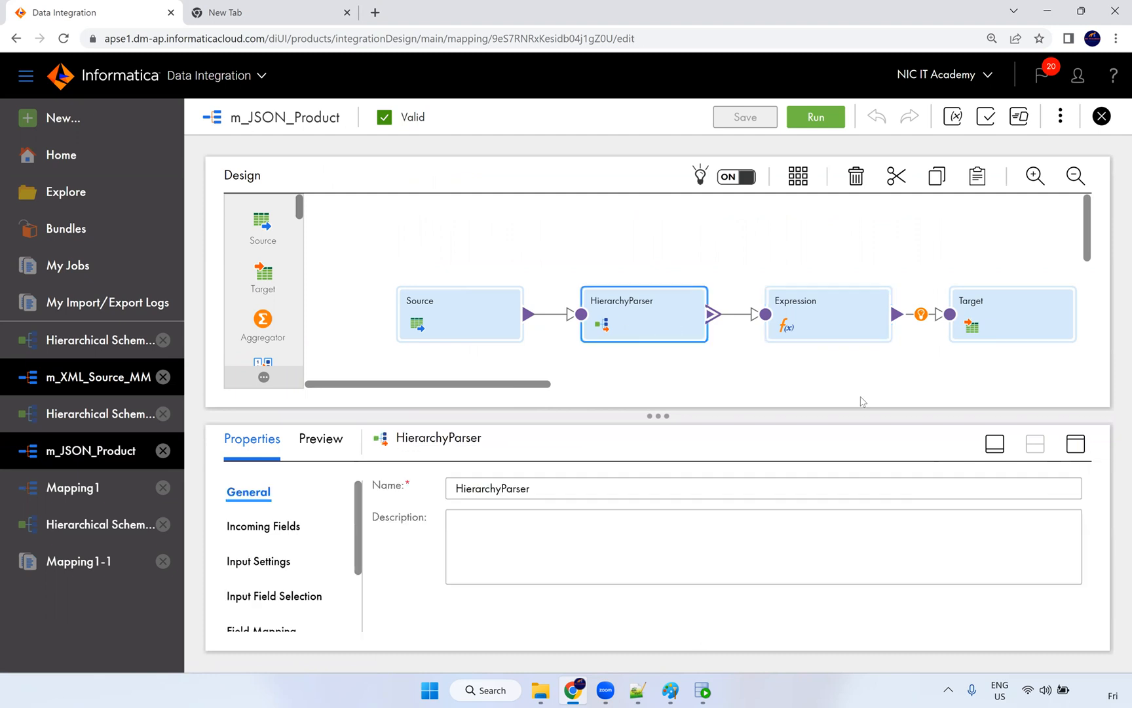
left_click(1068, 444)
left_click(278, 435)
left_click(271, 406)
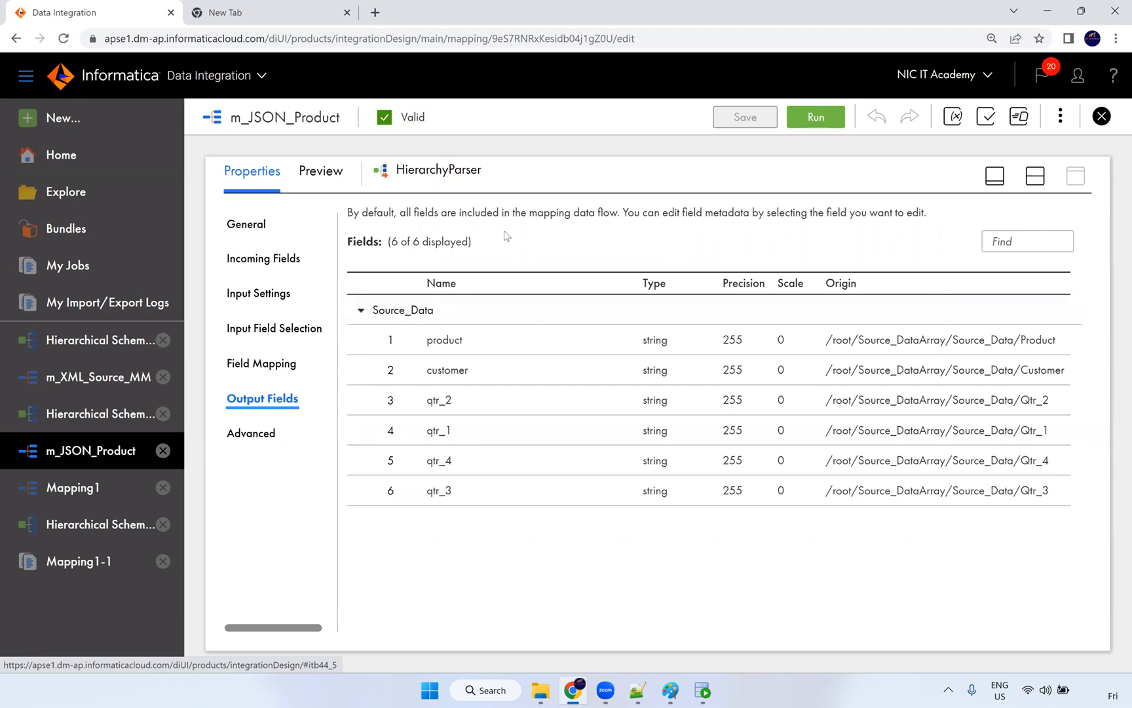
left_click(1035, 176)
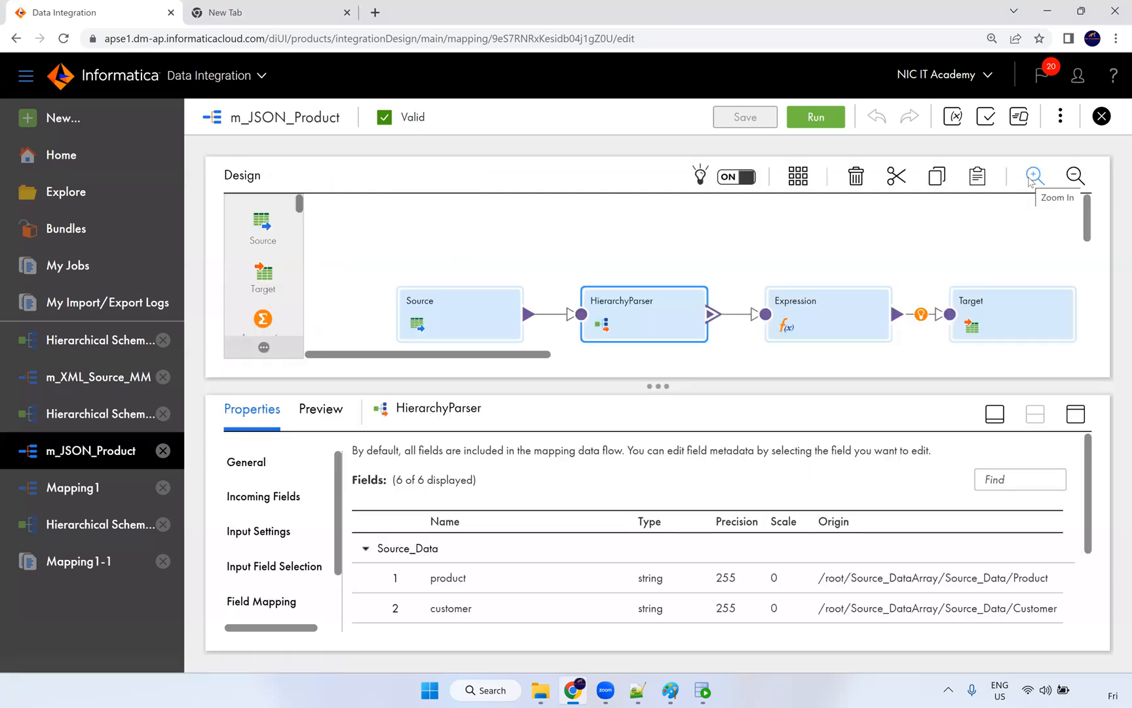
left_click(649, 264)
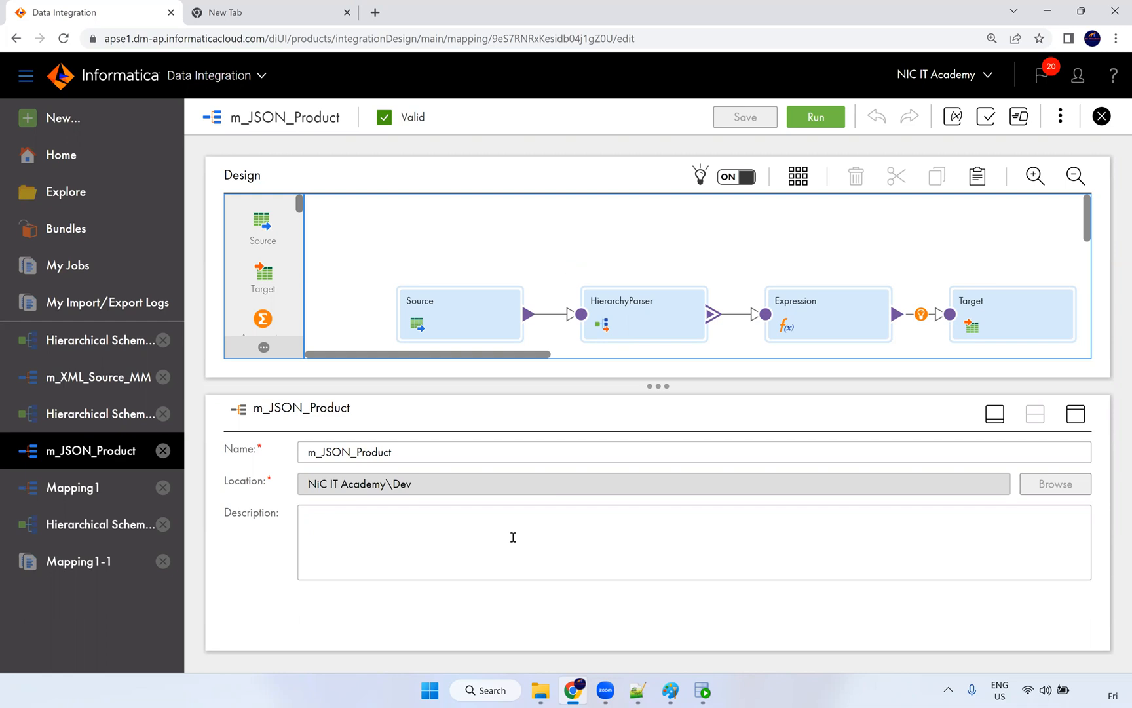
Step: Open T_FF_EMPLOYEES from the Src_Files folder in Notepad++
mouse_move(544, 692)
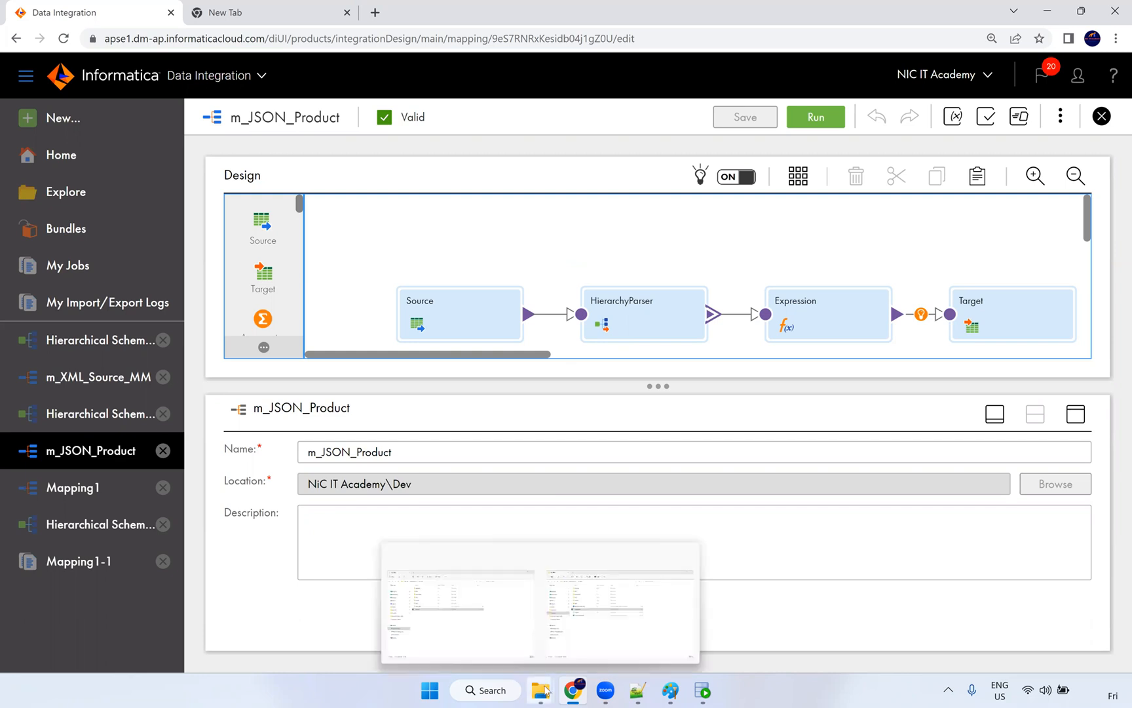
left_click(608, 626)
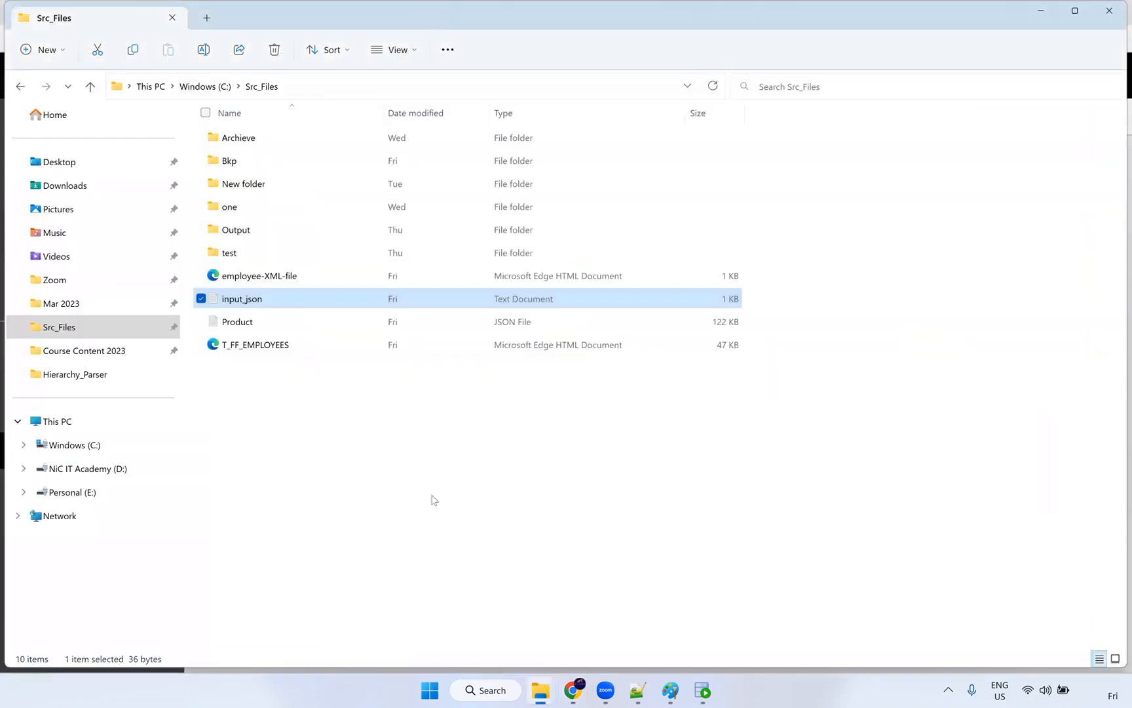
left_click(282, 347)
right_click(283, 347)
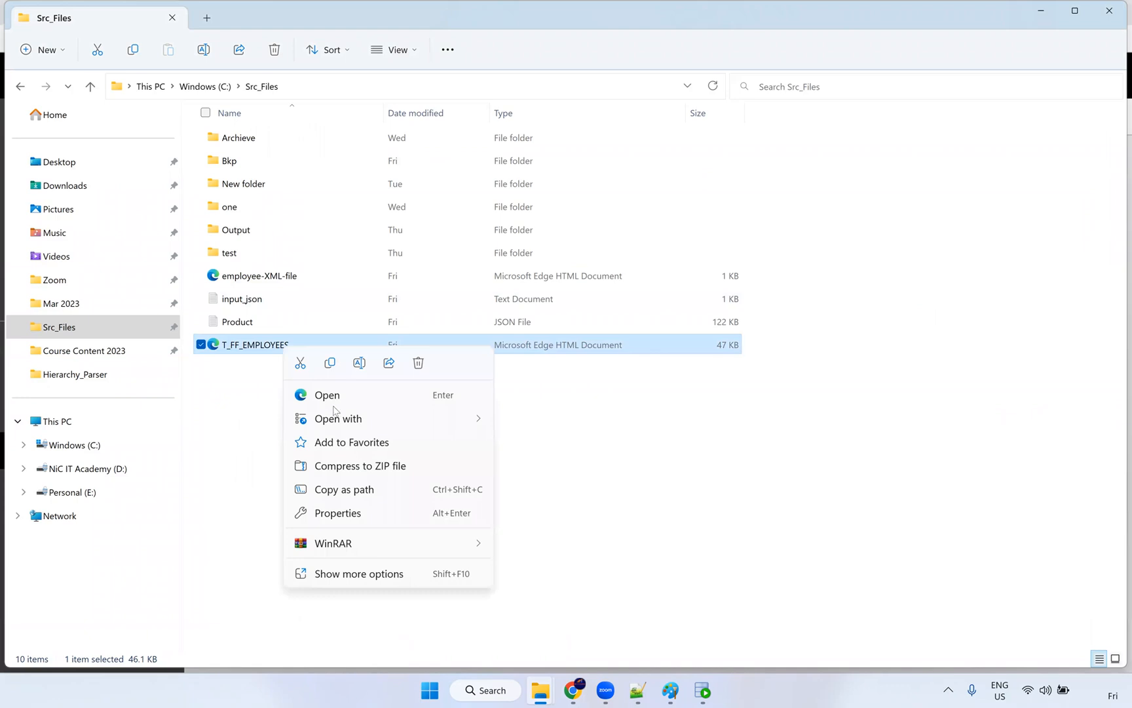
mouse_move(367, 418)
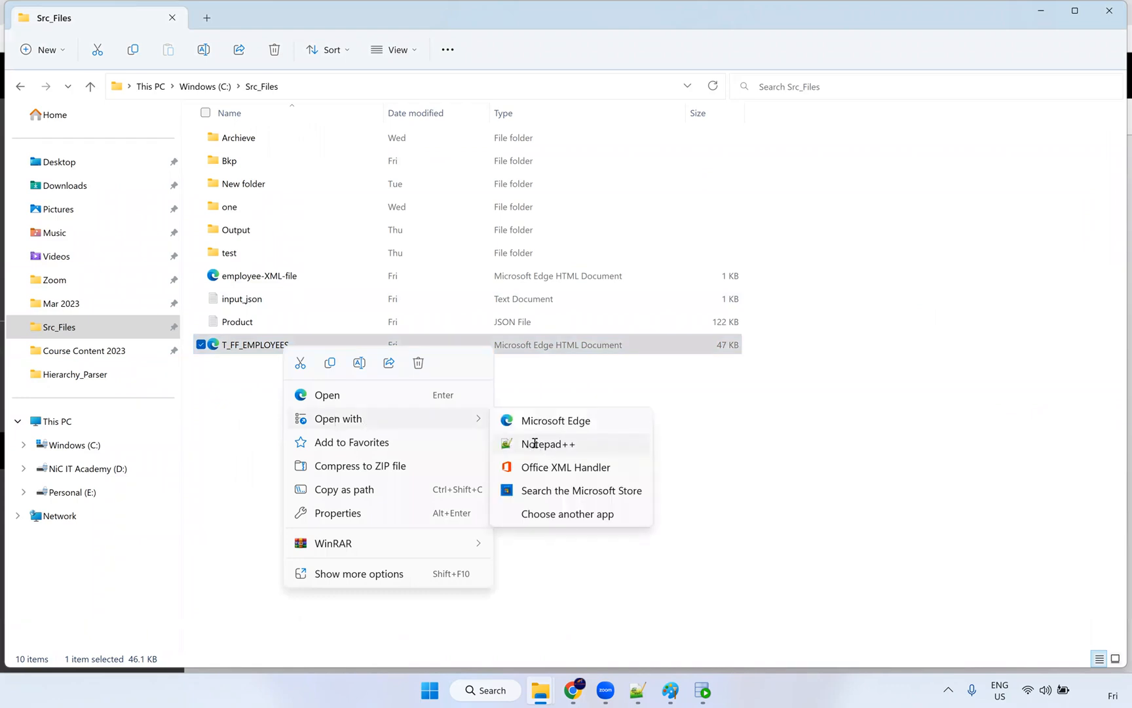
left_click(534, 444)
Step: Select the XML declaration repeated on line 32, then return to the Informatica mapping
scroll(482, 315, "down", 7)
left_click_drag(324, 256, 48, 234)
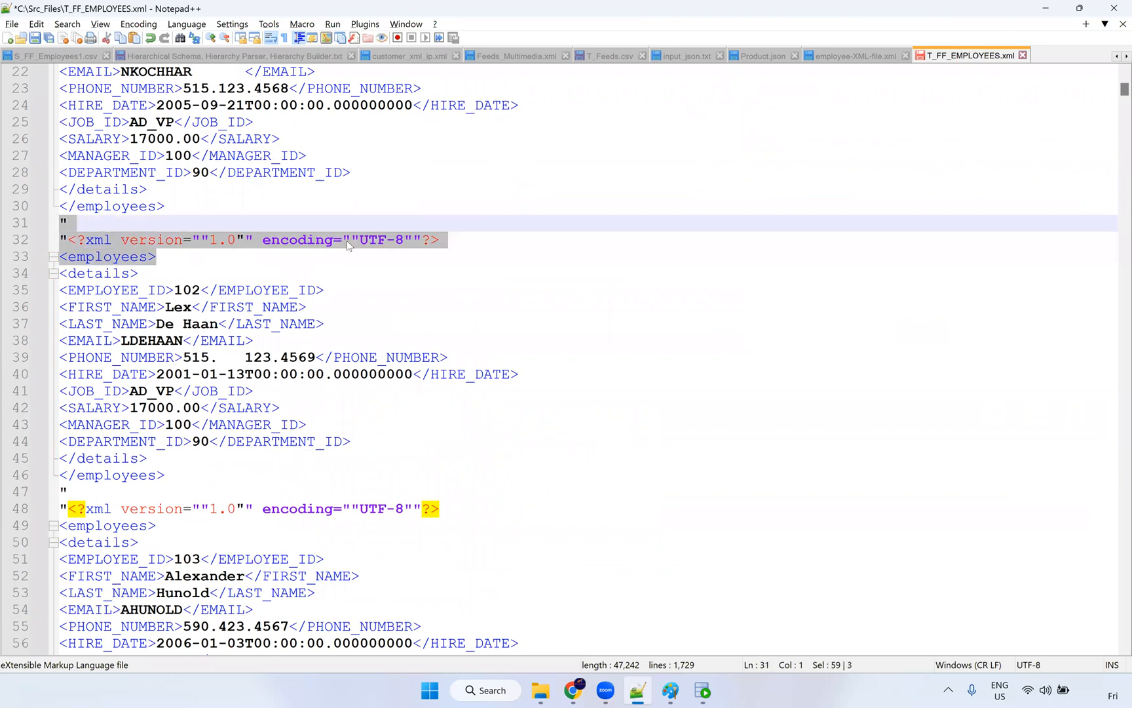
left_click(450, 239)
key("shift+Home")
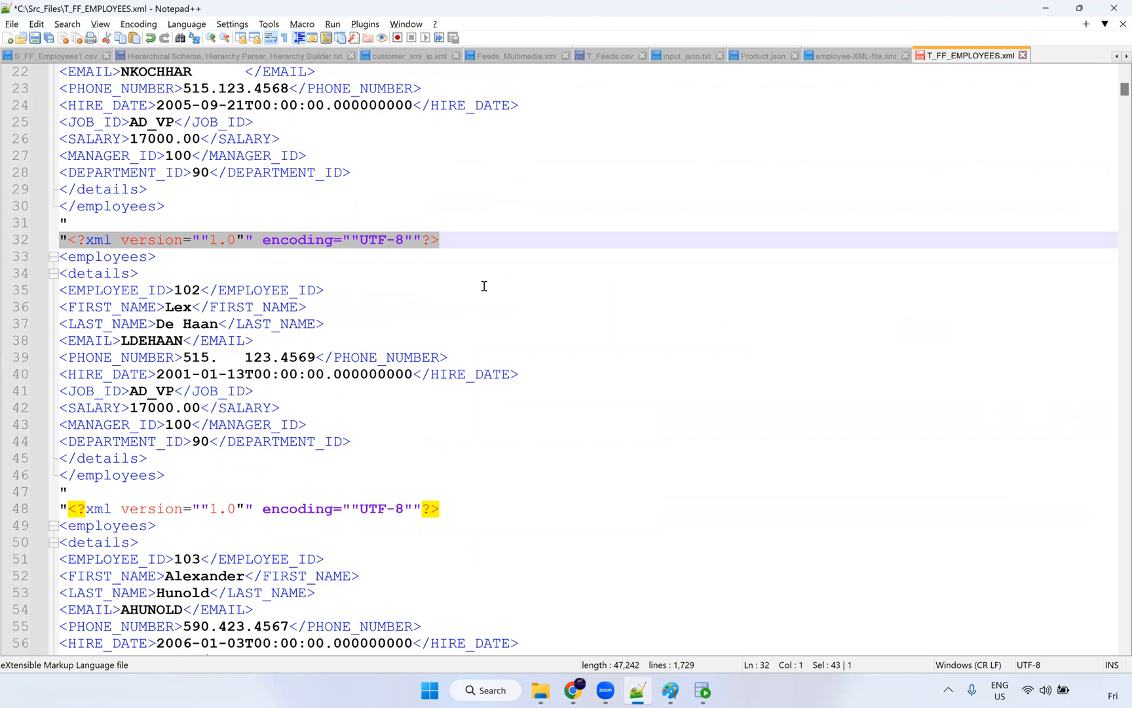
scroll(484, 286, "up", 7)
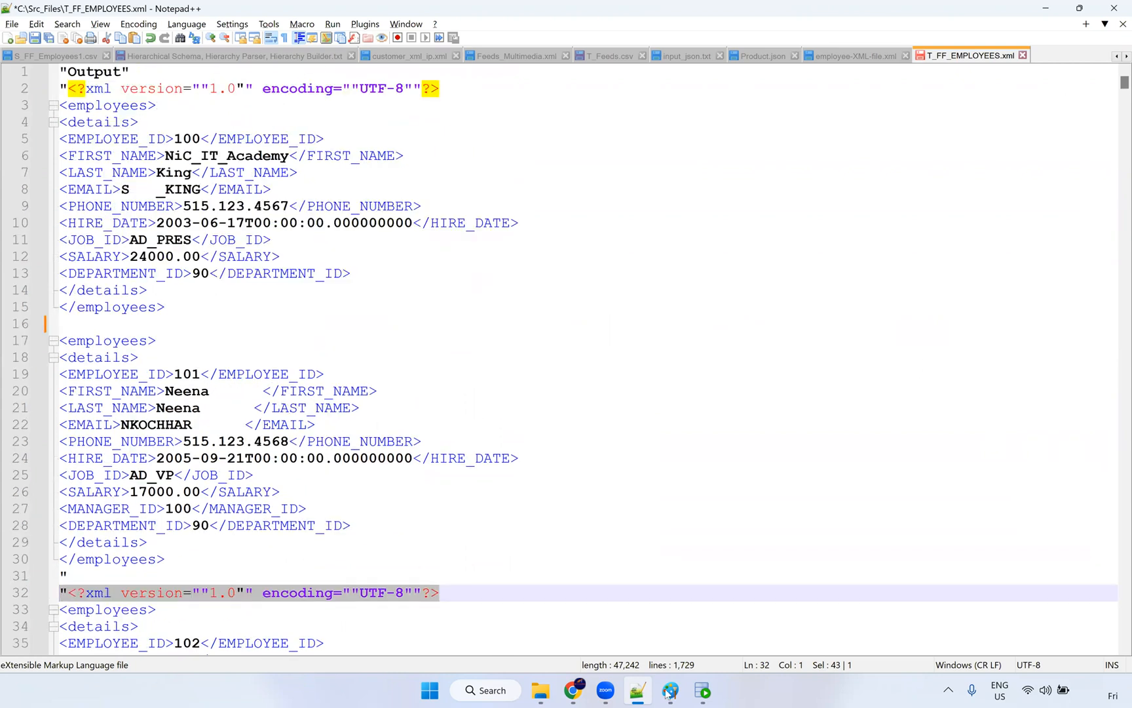
left_click(574, 690)
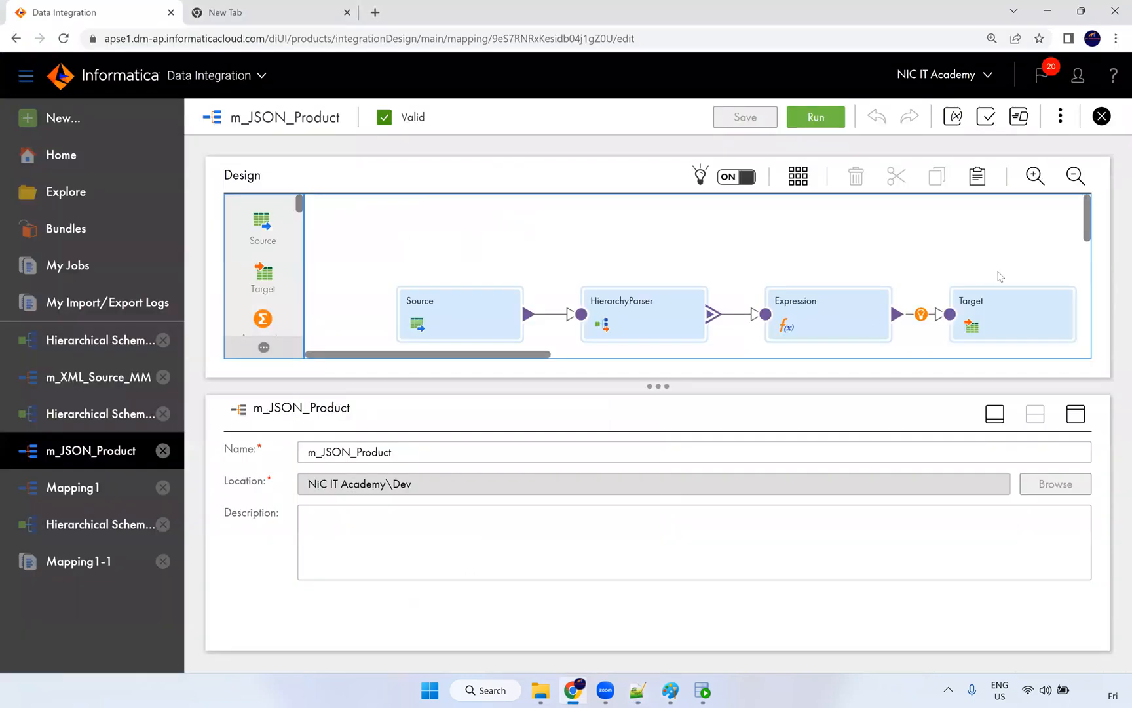
Step: Show the general properties of the m_JSON_Product Target transformation
left_click(1007, 301)
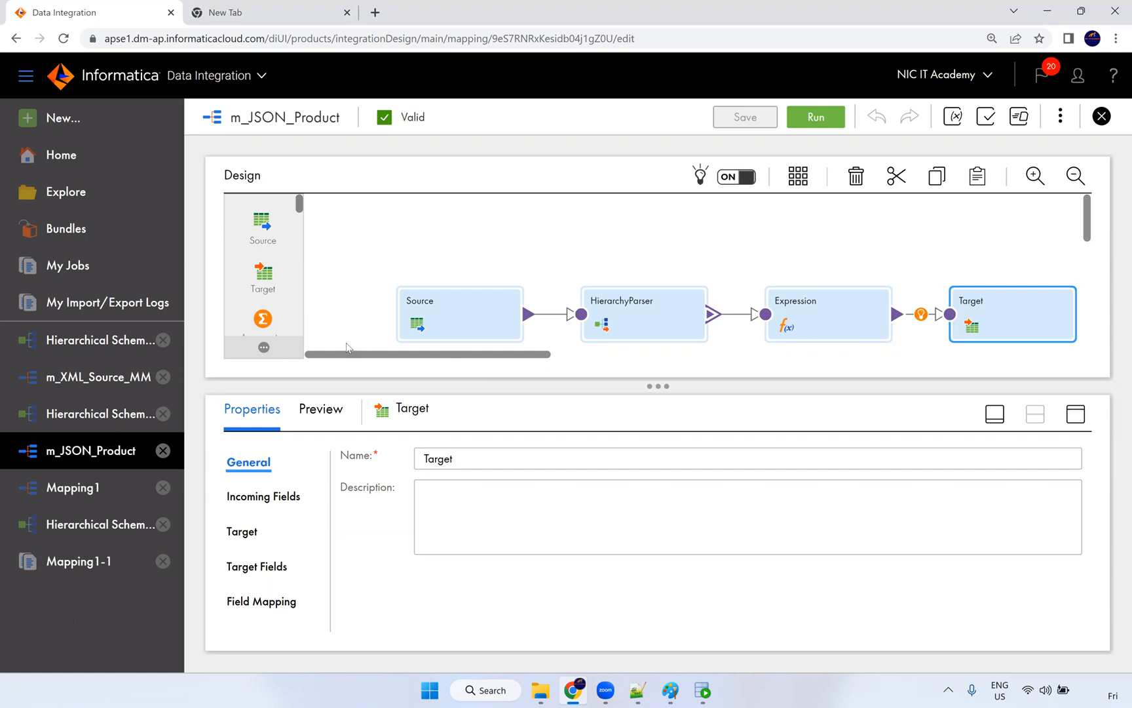
scroll(265, 286, "down", 5)
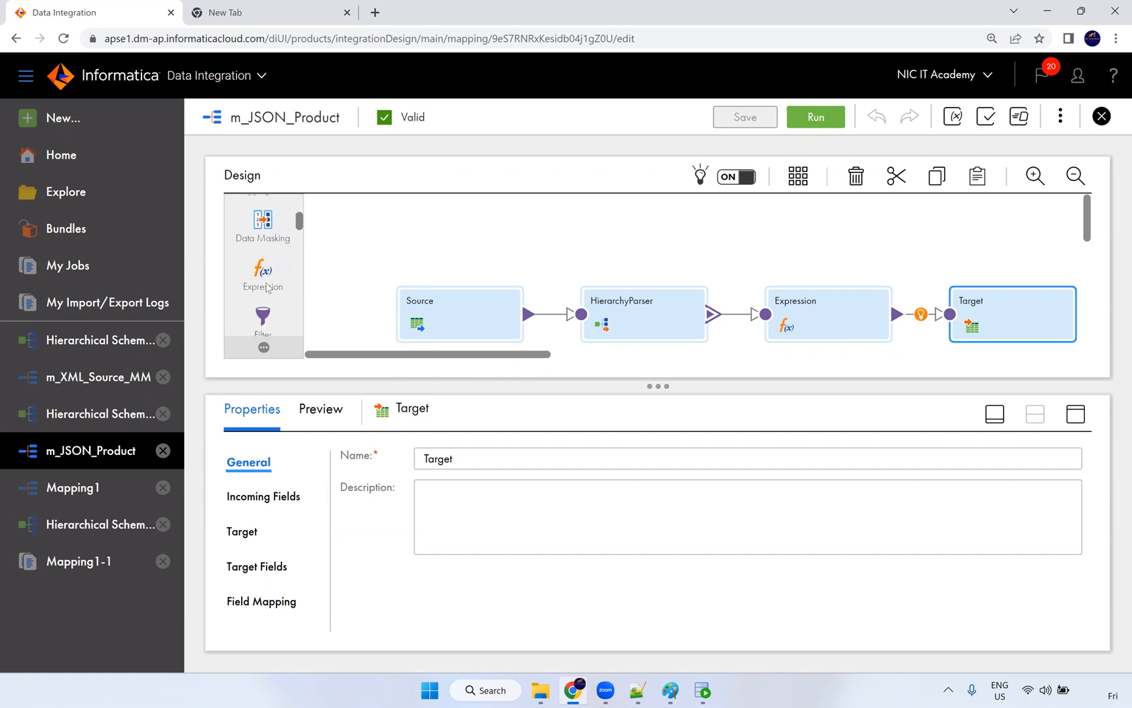
scroll(249, 283, "up", 5)
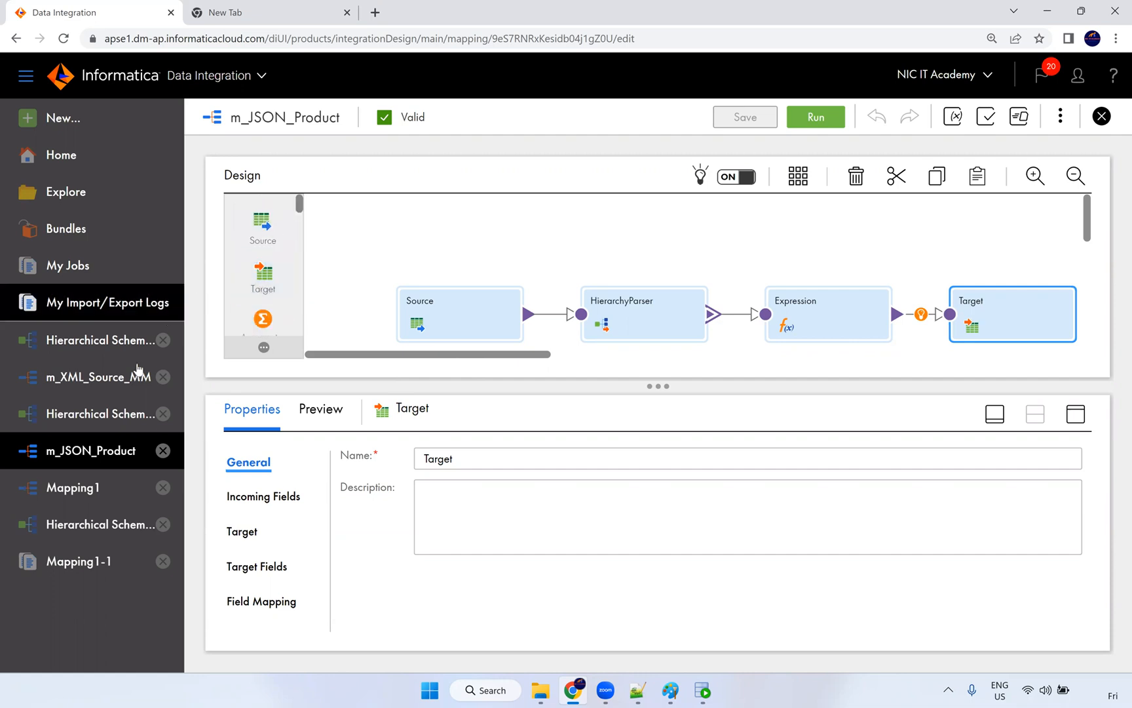
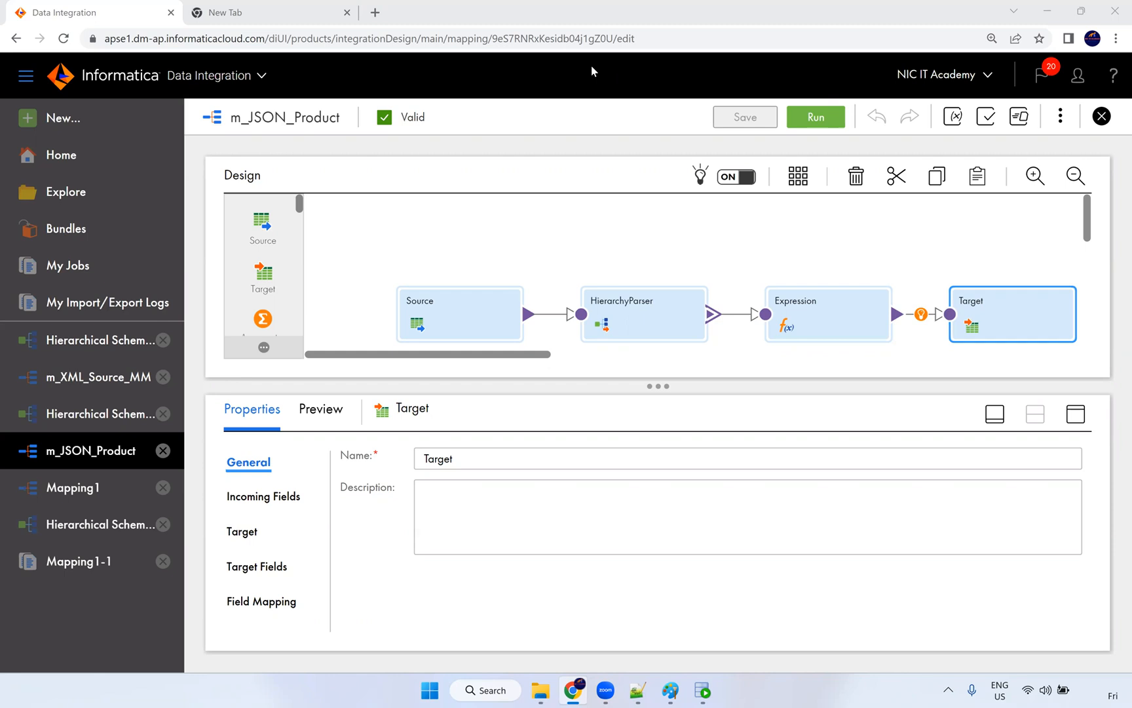
Step: Close the Mapping1-1 and Mapping1 mappings, leaving m_JSON_Product in the designer
left_click(430, 282)
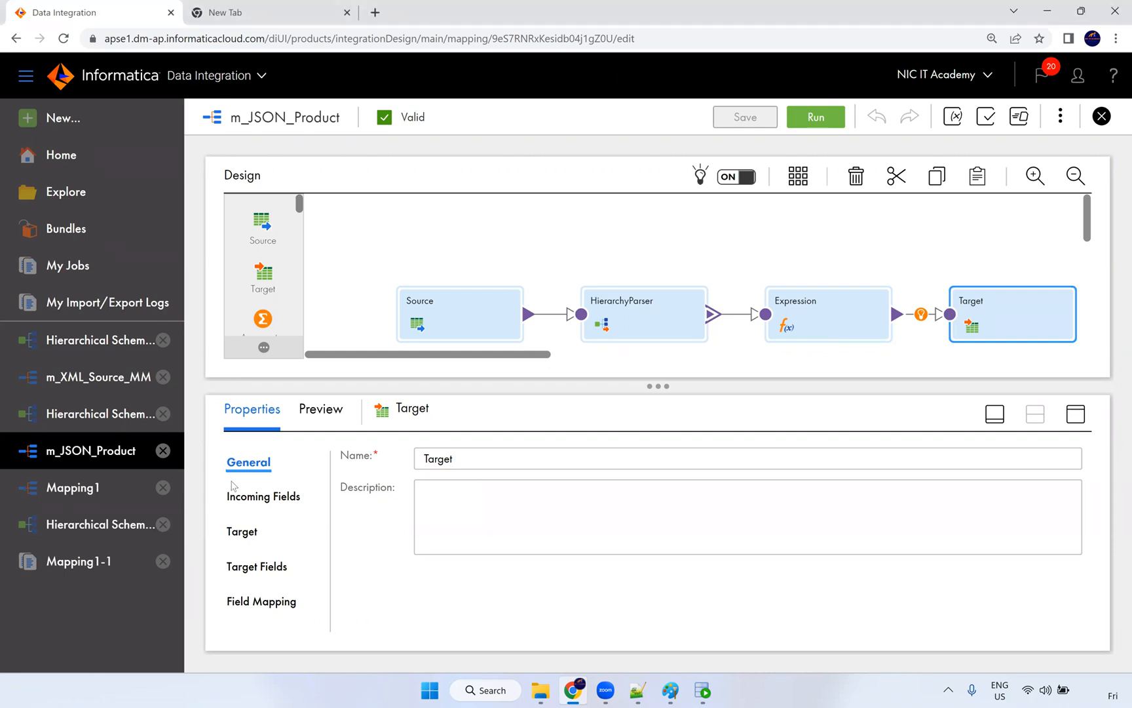
left_click(163, 560)
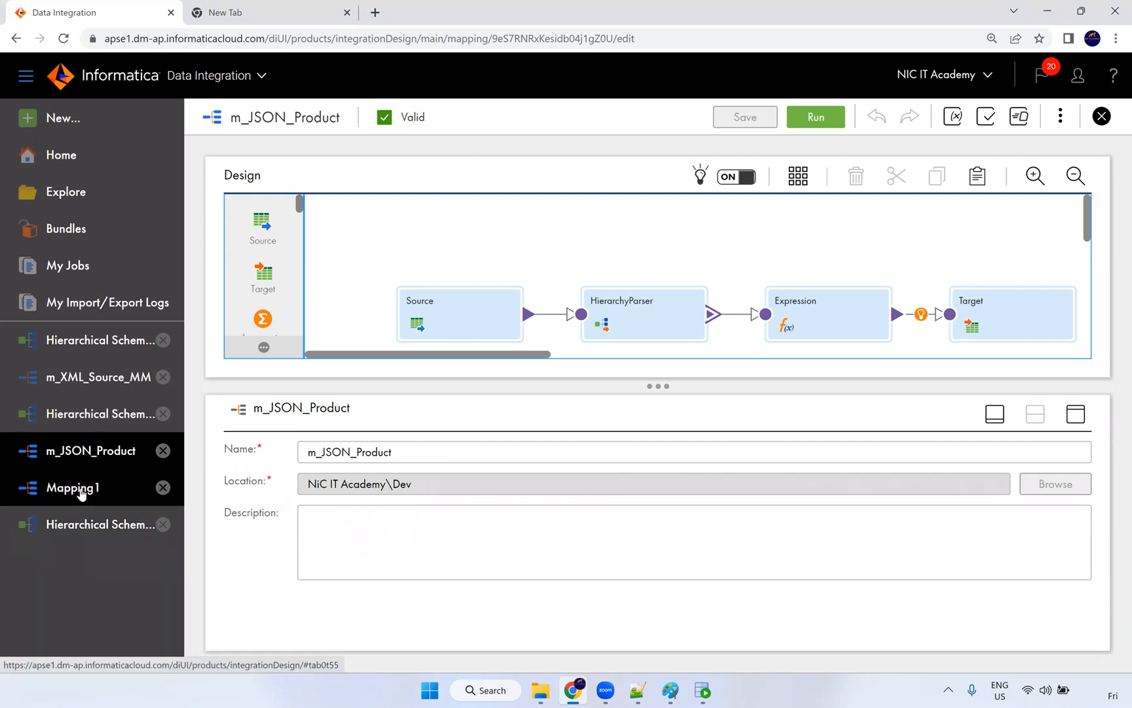
left_click(150, 491)
left_click(162, 487)
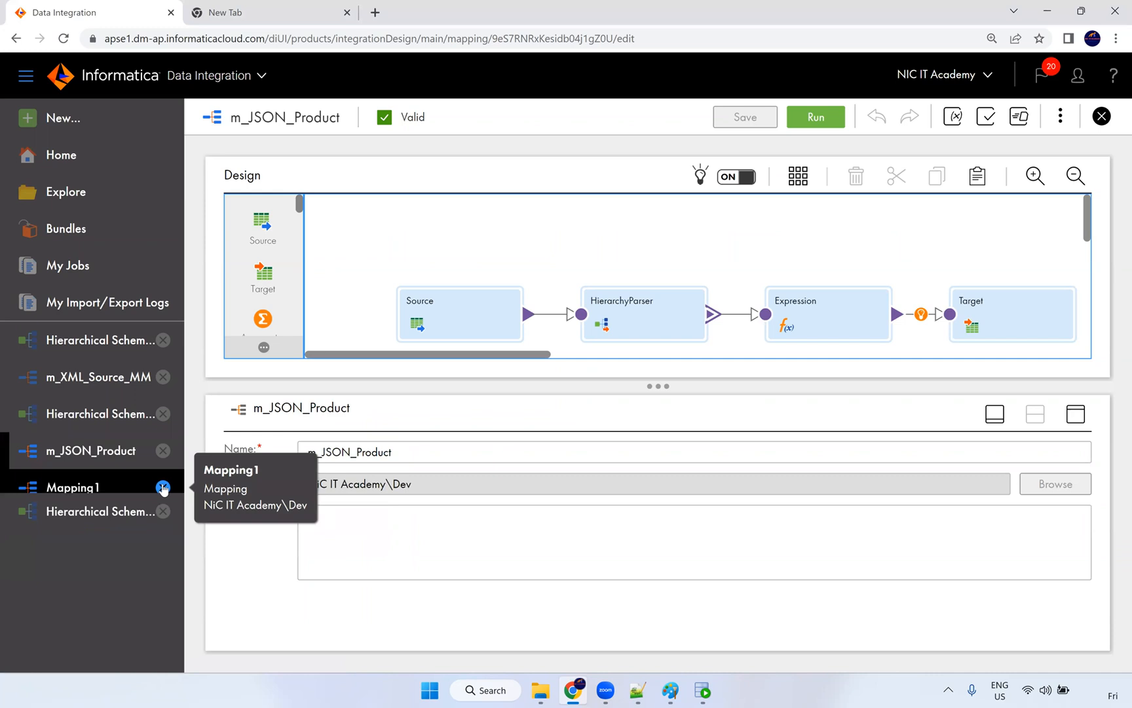
Step: Glance at the Src_Files folder window, then return to the m_JSON_Product mapping
left_click(540, 690)
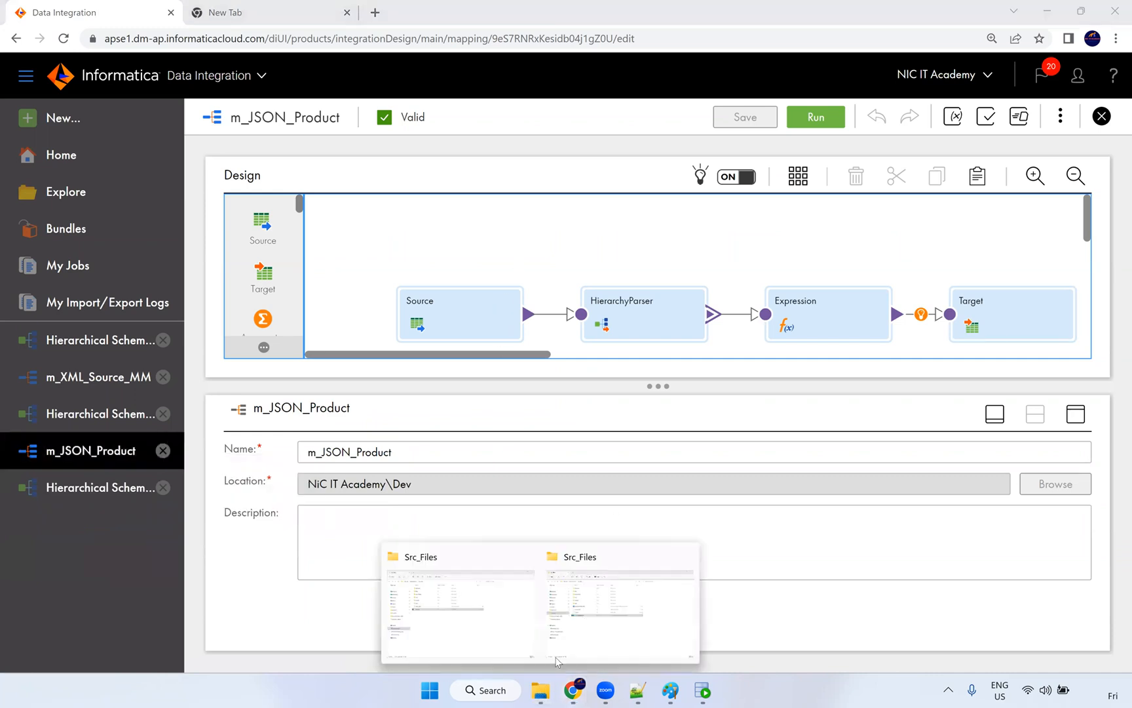
left_click(578, 576)
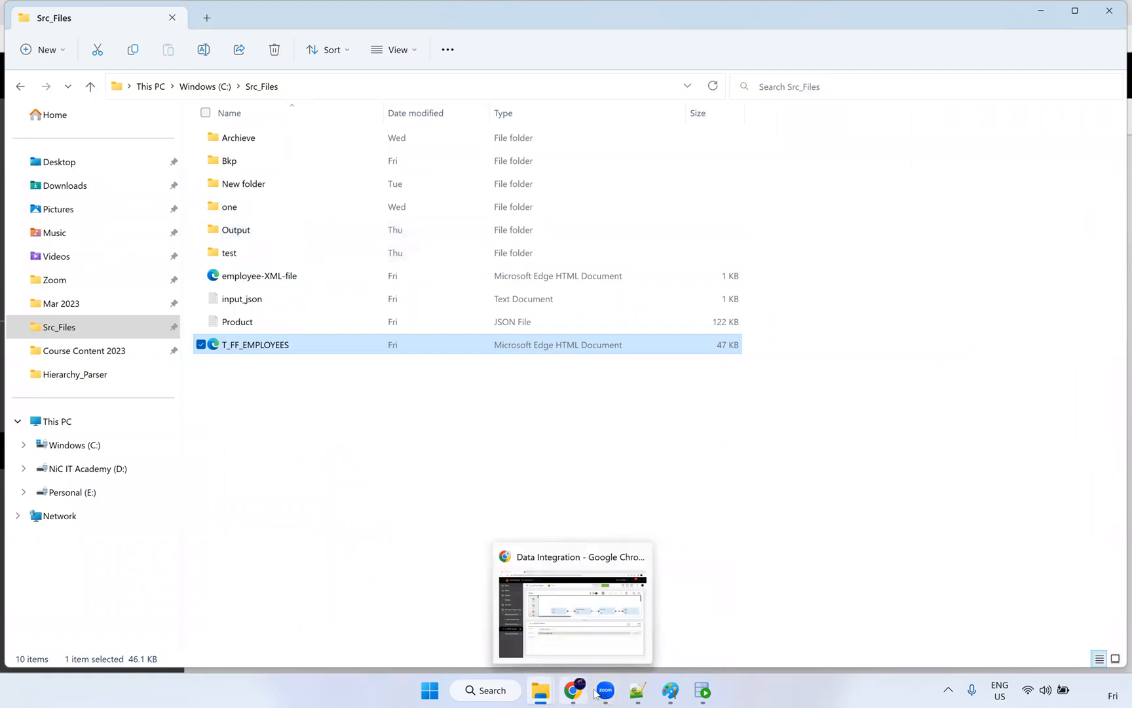
left_click(573, 692)
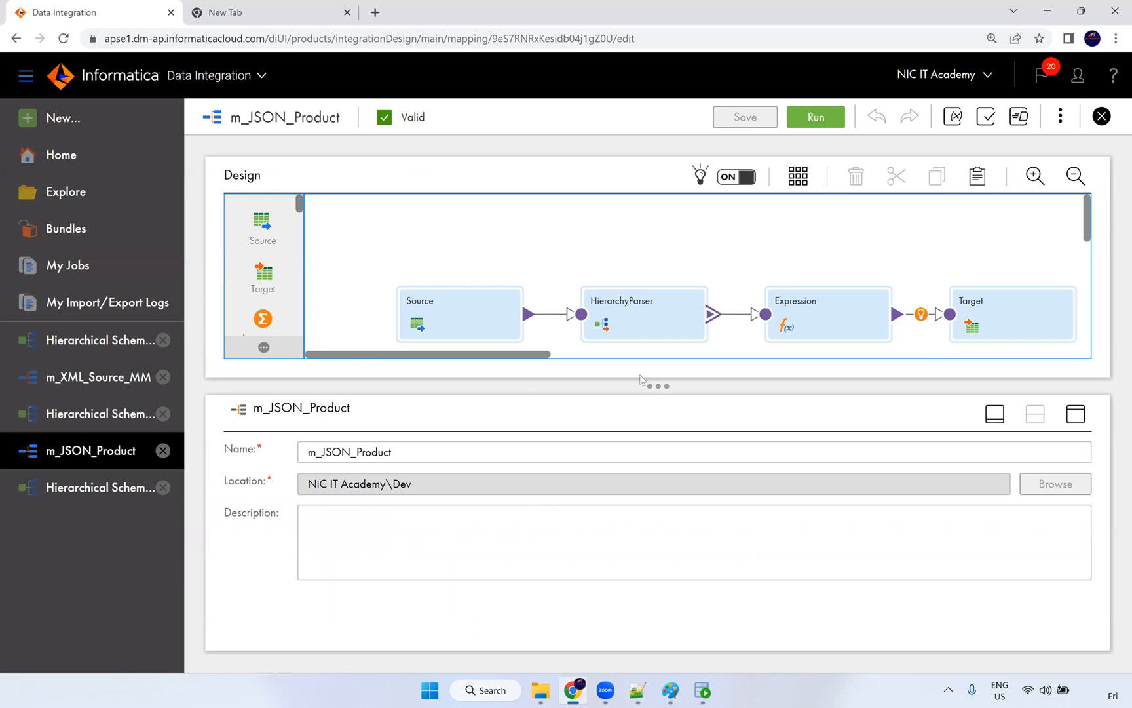
Step: Enlarge the m_JSON_Product design canvas and show the HierarchyParser transformation's properties
left_click_drag(654, 386, 615, 439)
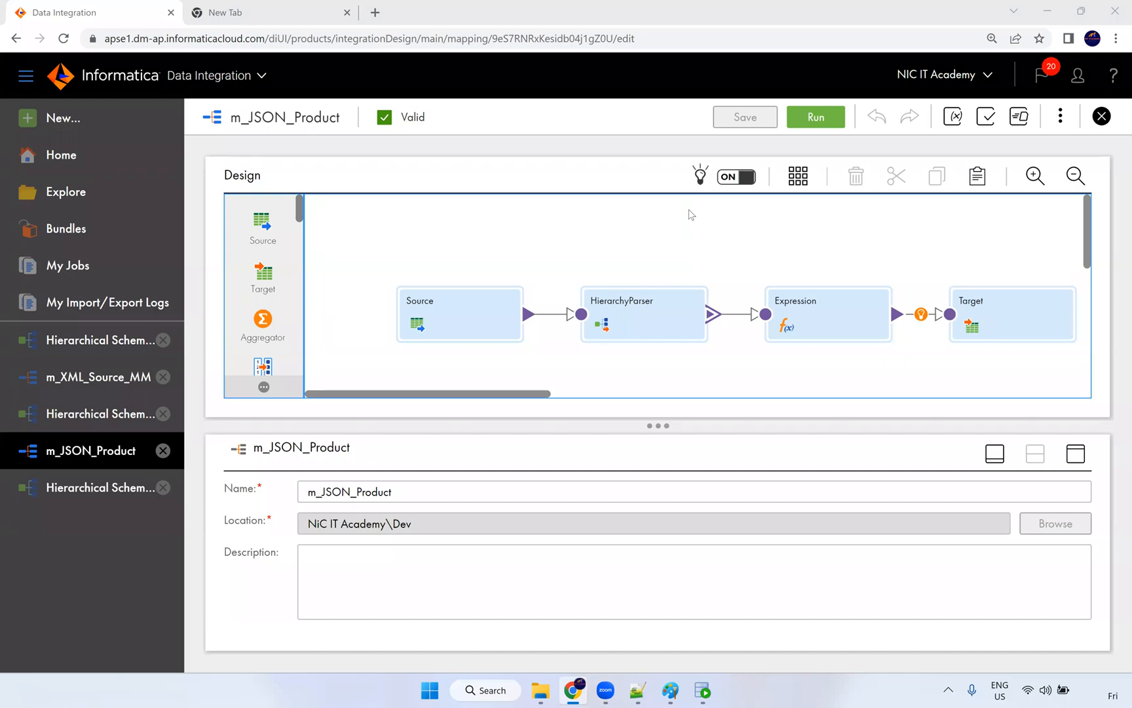
left_click(669, 323)
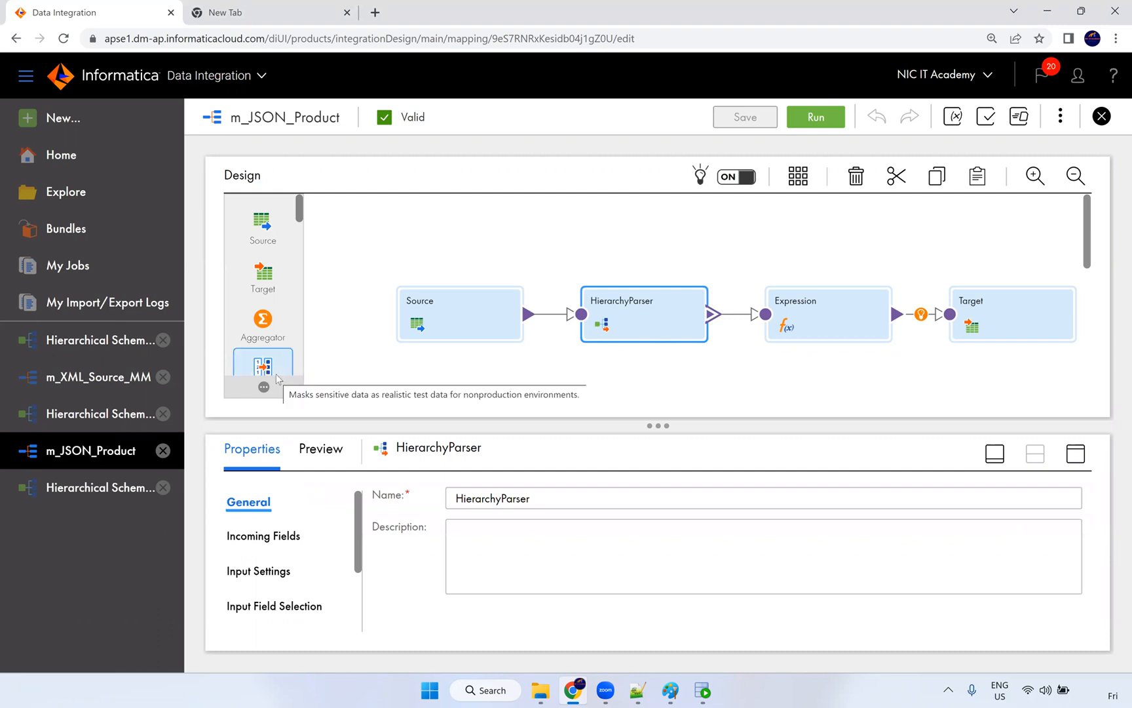
Step: Confirm the Target writes to T_PRODUCT_JSON via Oracle_Tgt, then open m_XML_Source_MM
left_click(972, 328)
left_click(1076, 455)
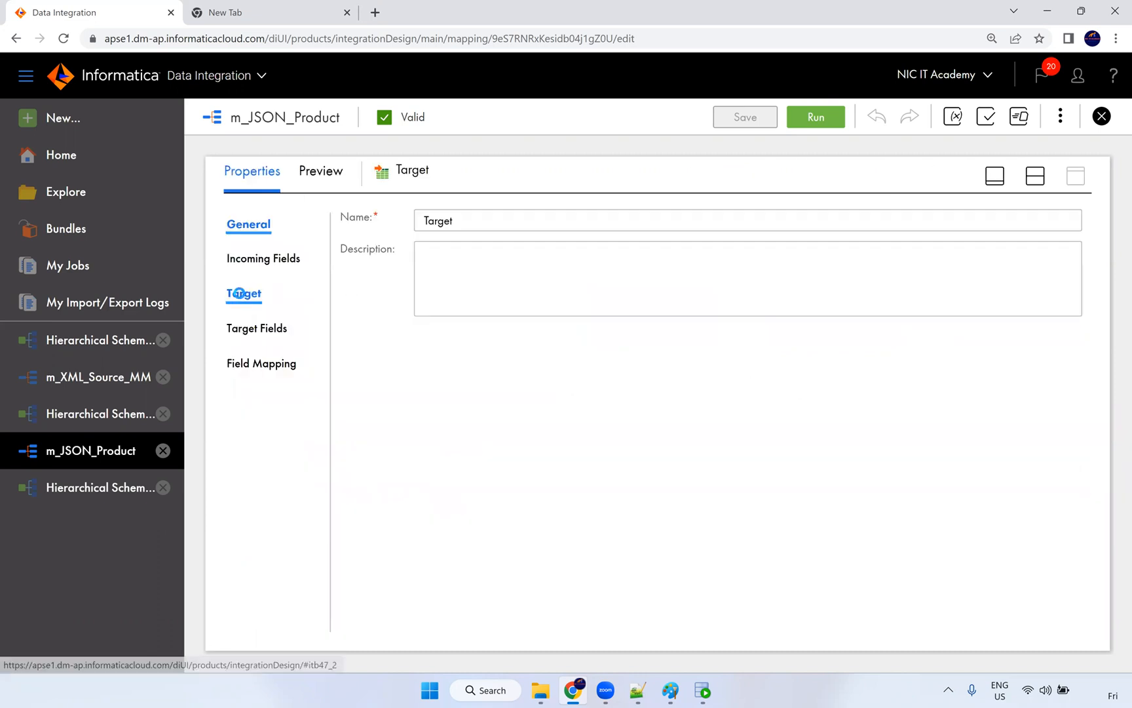
left_click(241, 296)
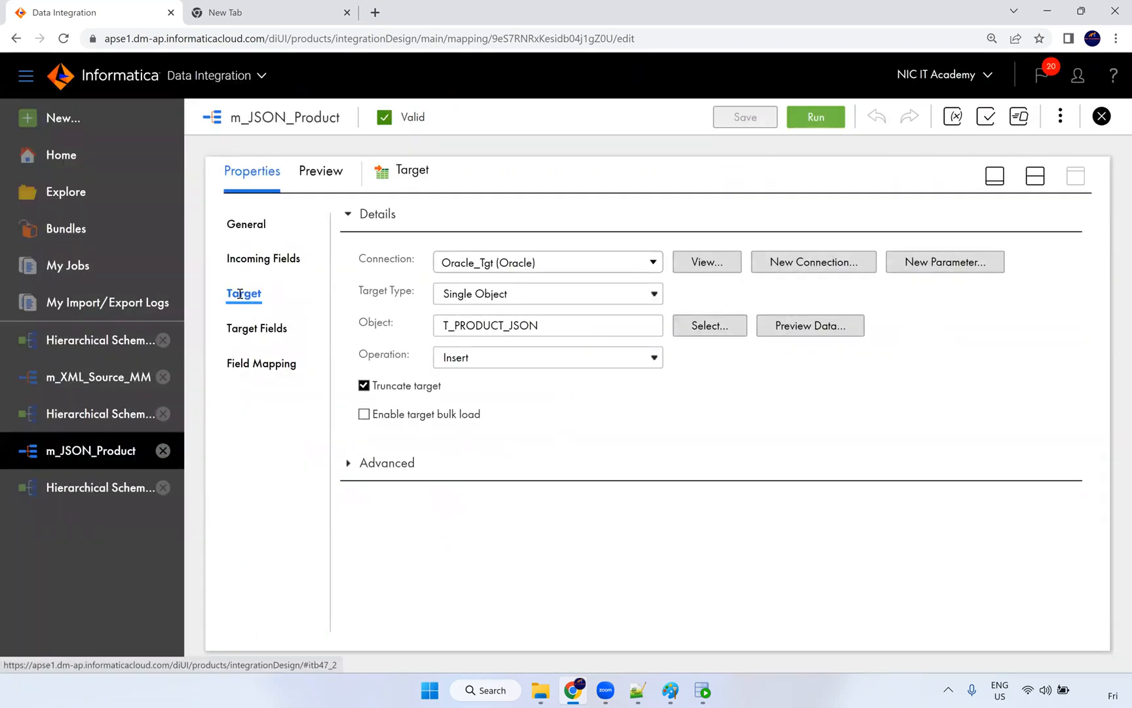
left_click(1035, 176)
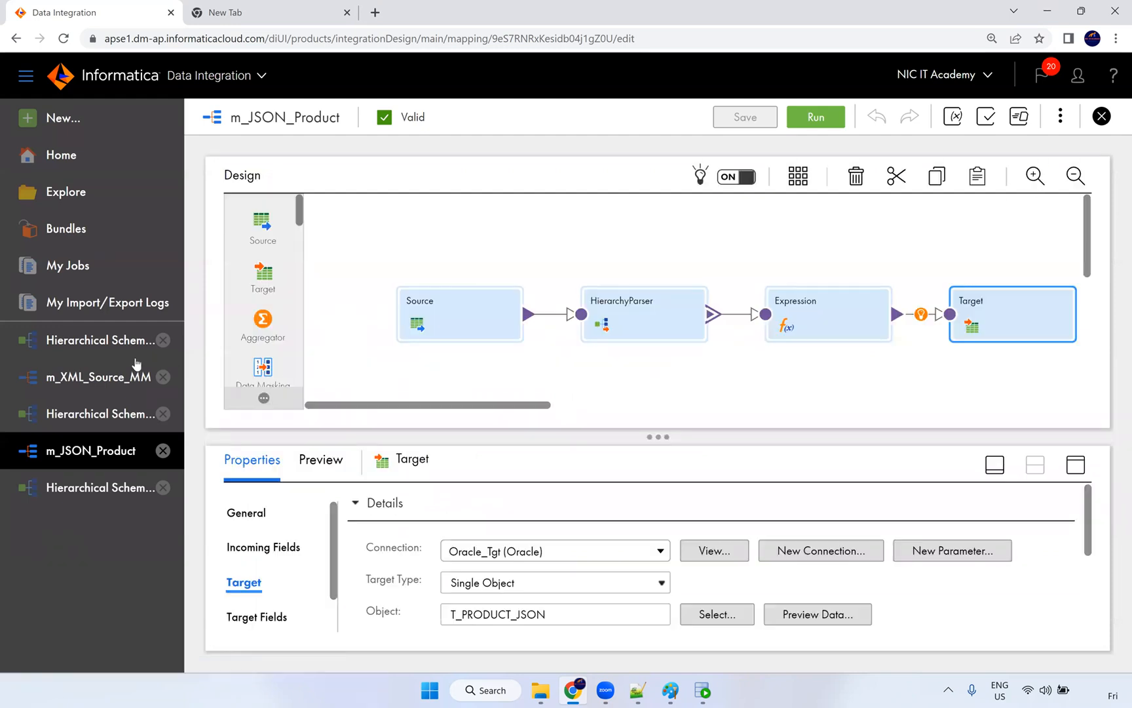
left_click(118, 380)
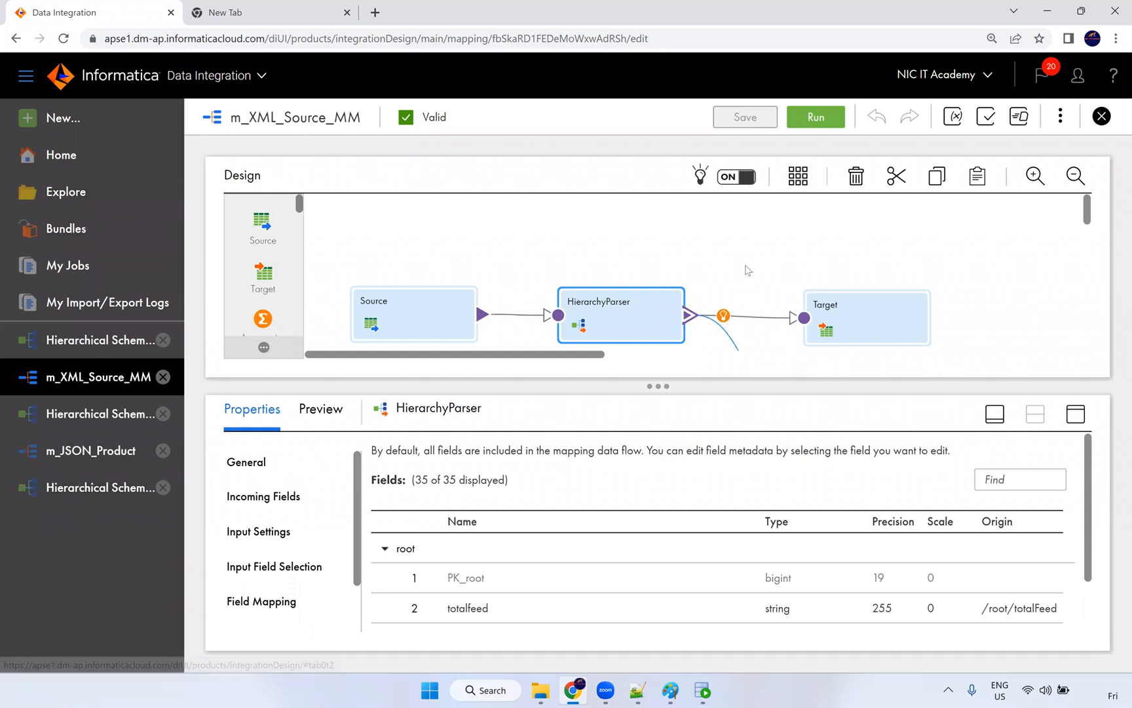
Step: Open the NiC IT Academy project's Dev folder, then switch to the Src_Files window
scroll(751, 275, "down", 1)
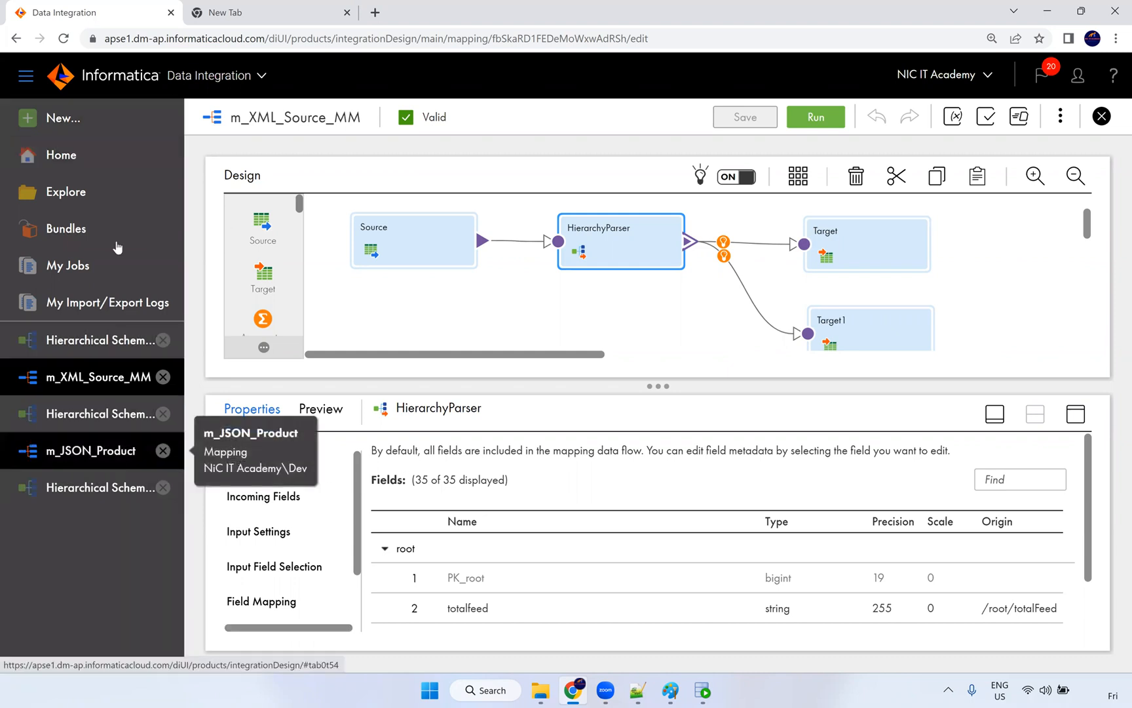
left_click(94, 194)
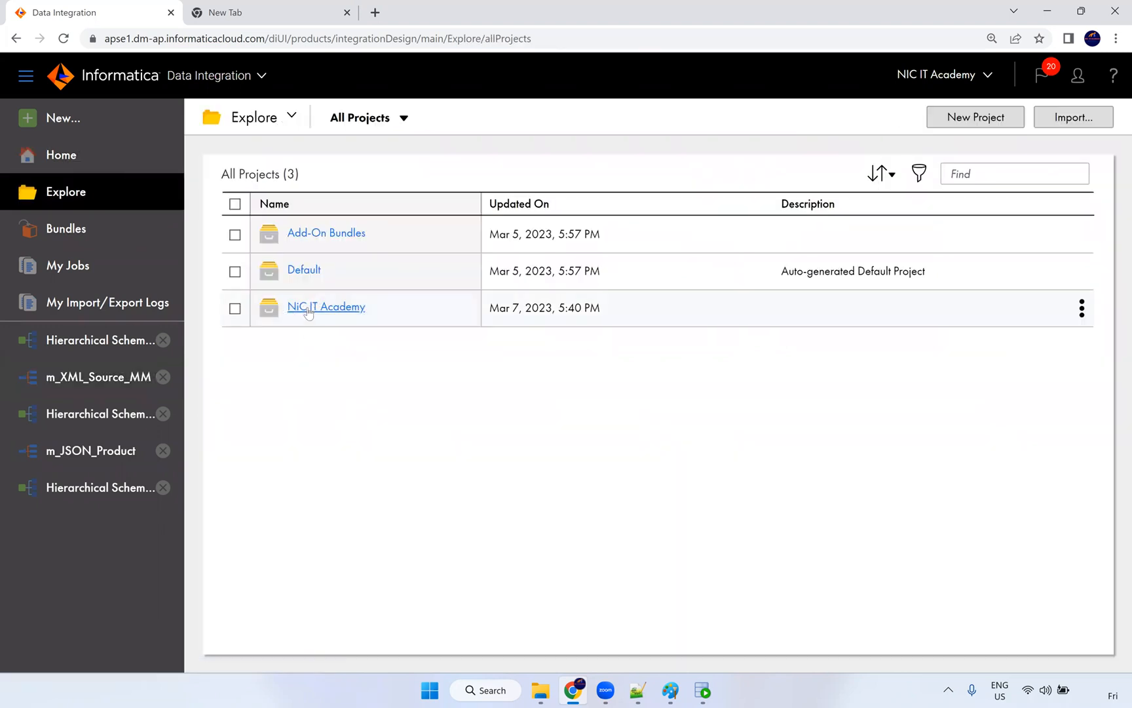
left_click(307, 307)
left_click(297, 270)
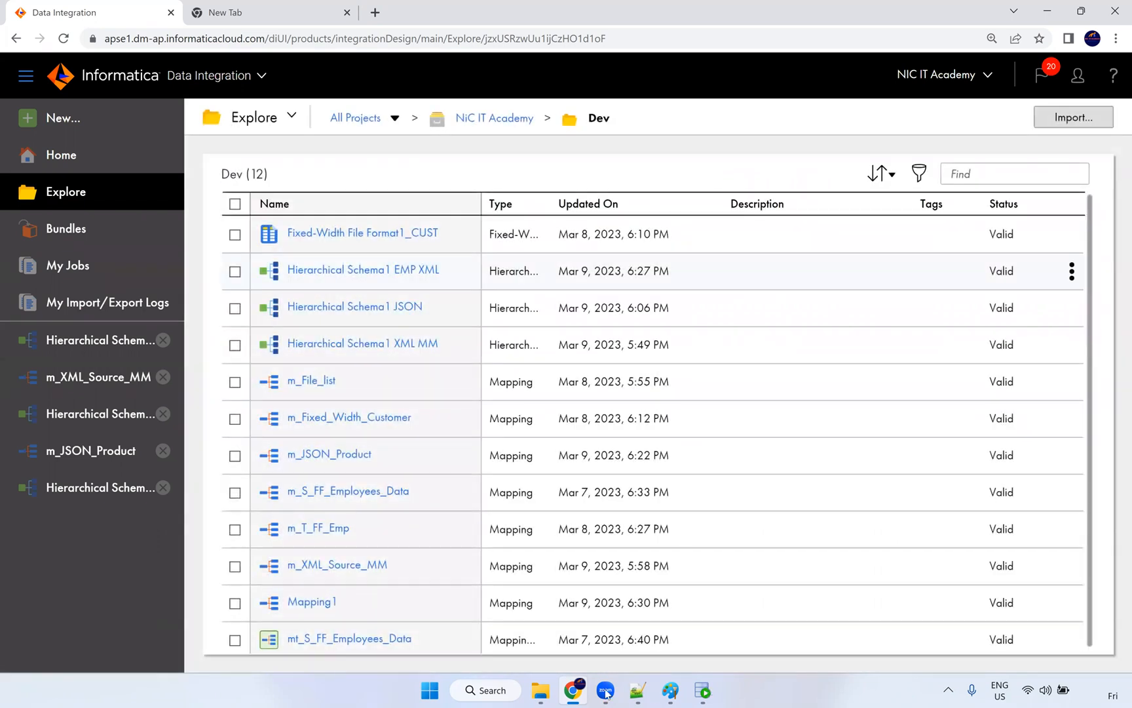
left_click(543, 690)
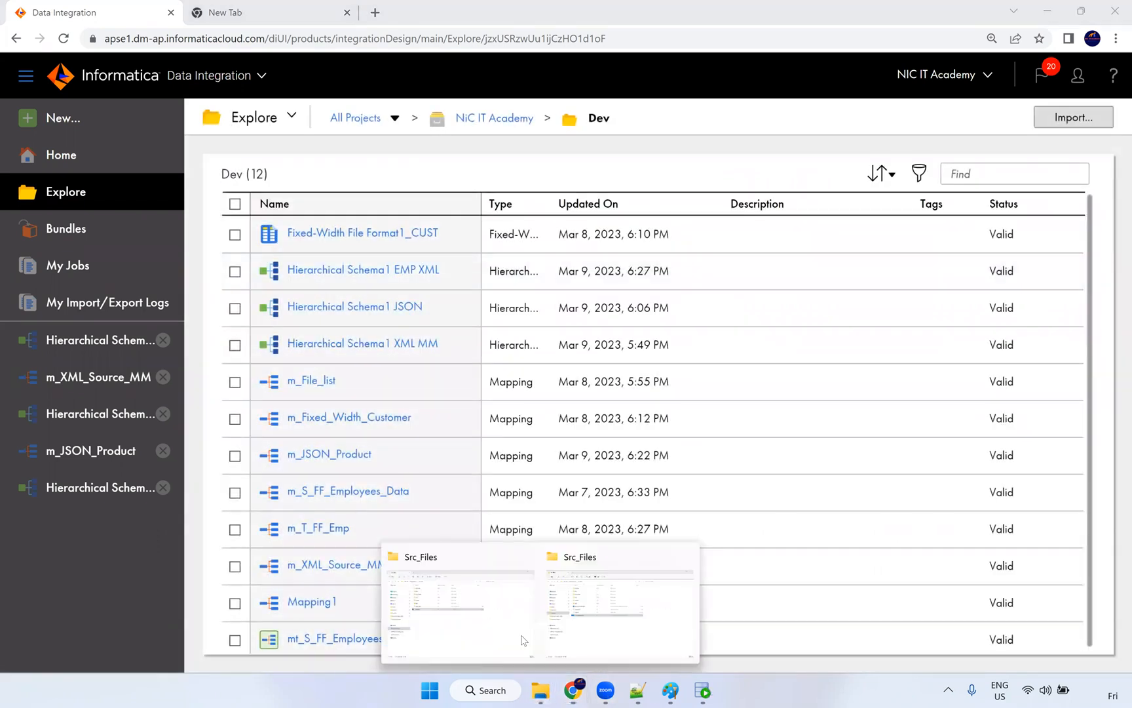
left_click(594, 613)
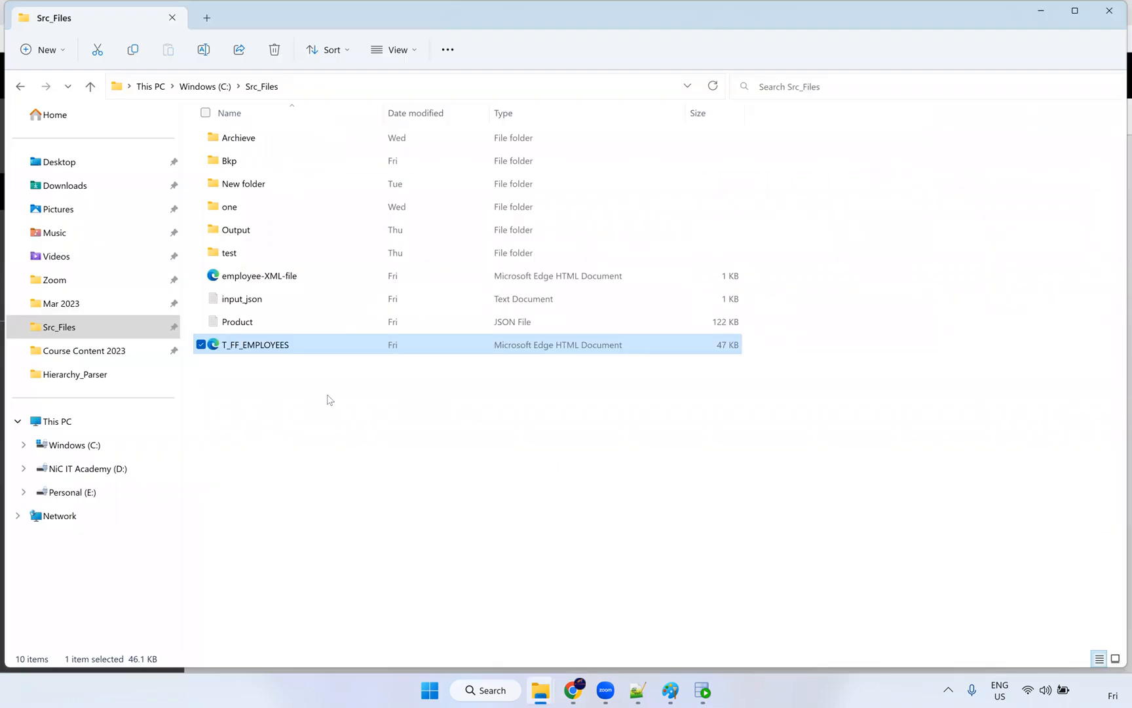
Step: Open employee-XML-file from the Src_Files folder with Notepad++
left_click(330, 399)
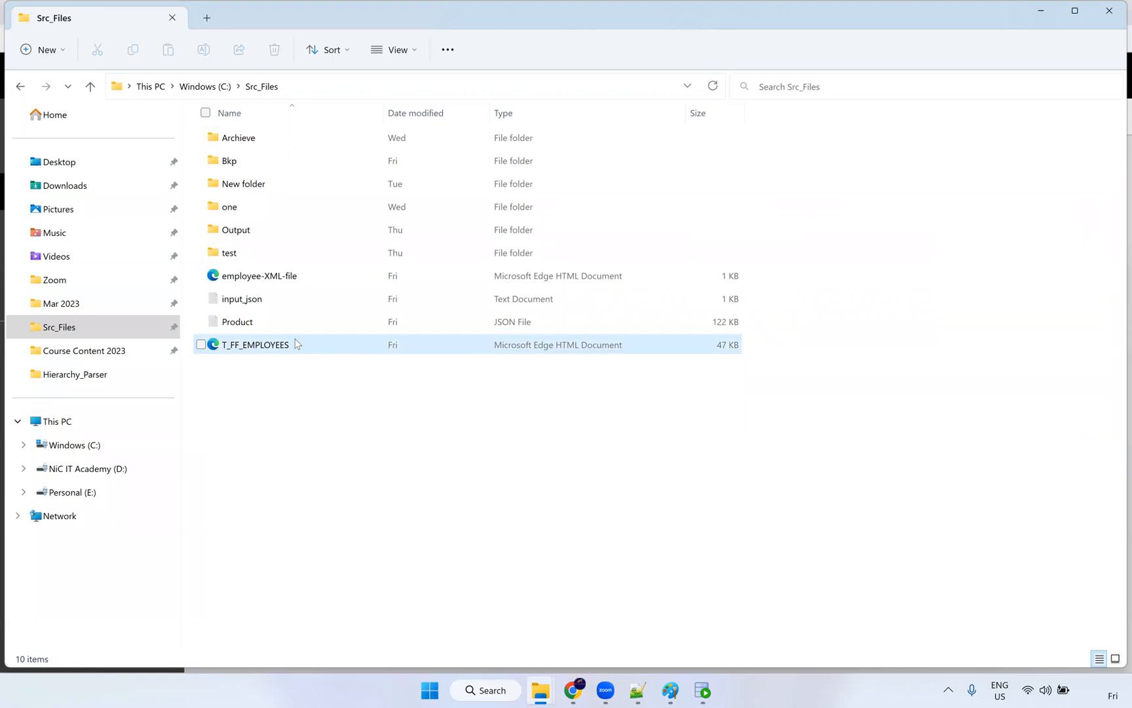
left_click(251, 349)
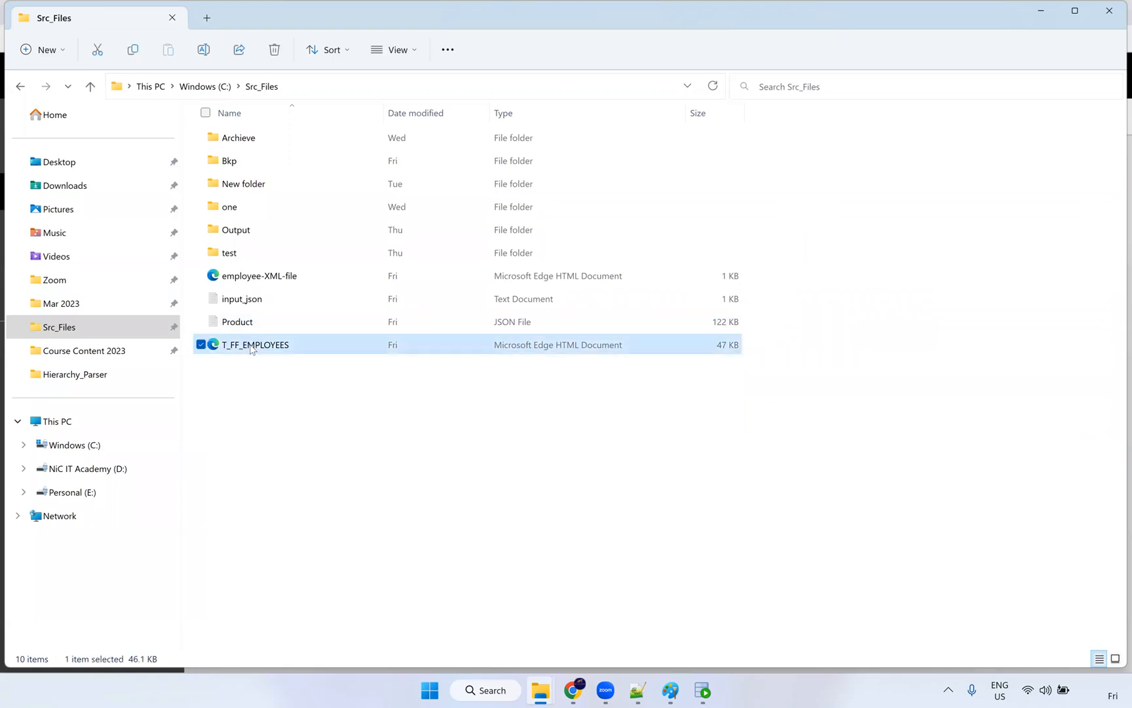
left_click(286, 278)
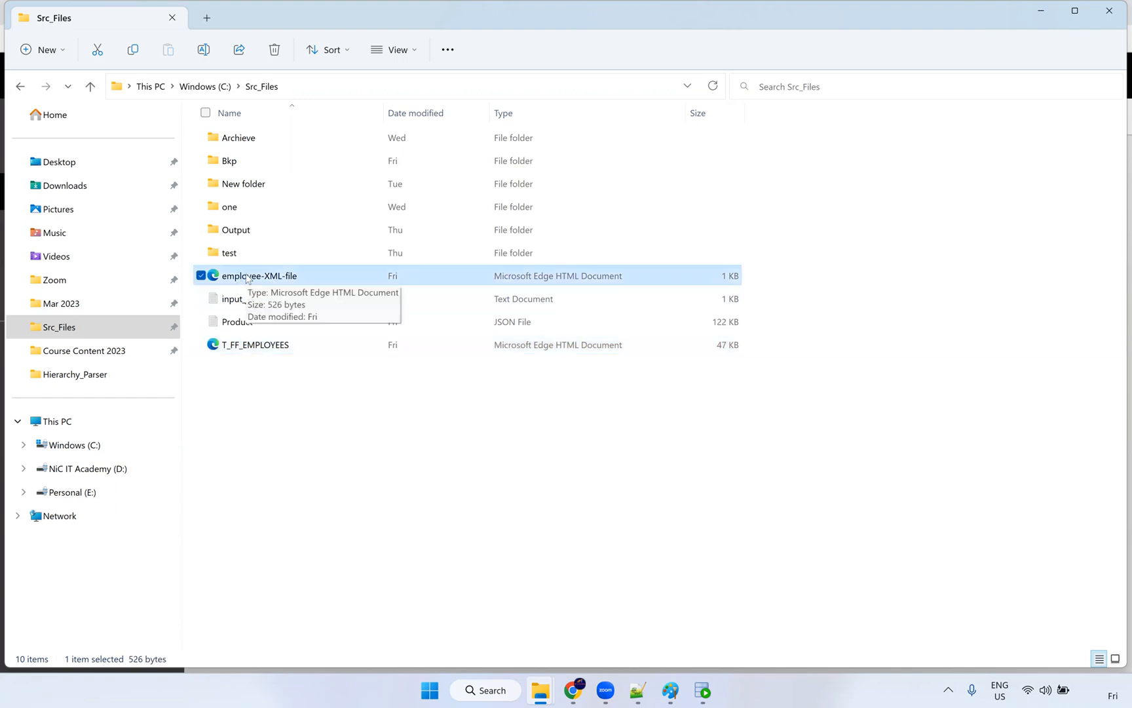
right_click(248, 276)
mouse_move(305, 347)
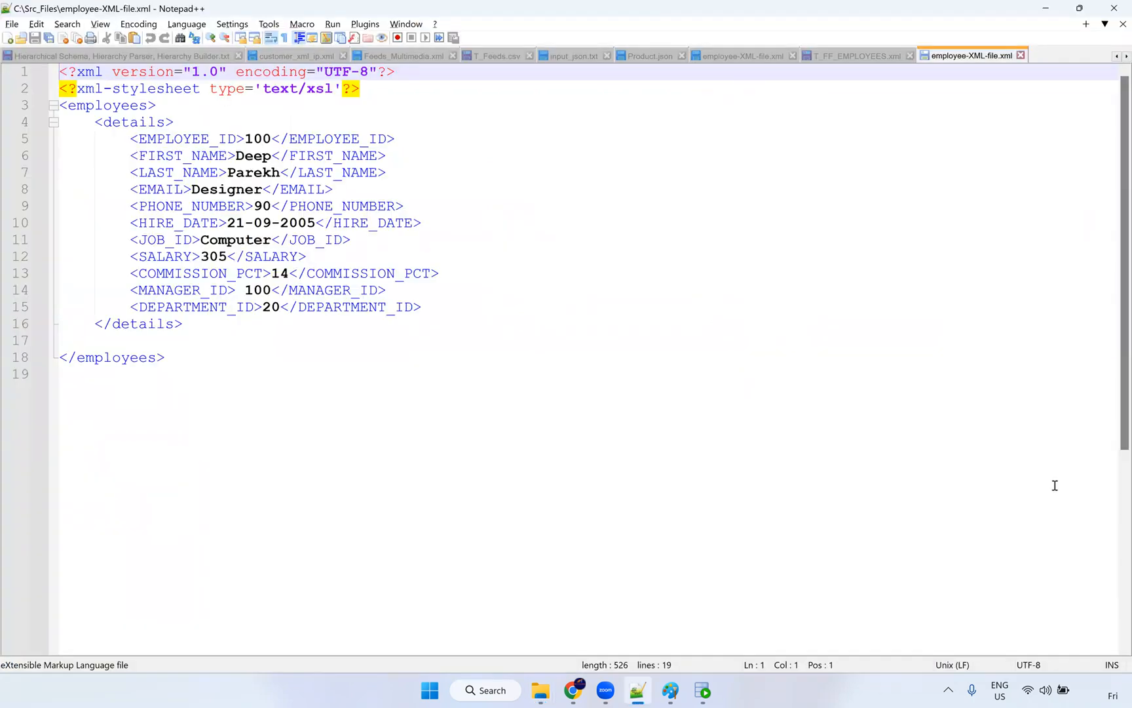
Step: Delete the values of EMPLOYEE_ID, FIRST_NAME, LAST_NAME, EMAIL, PHONE_NUMBER, HIRE_DATE and the remaining fields
double_click(262, 138)
key("Delete")
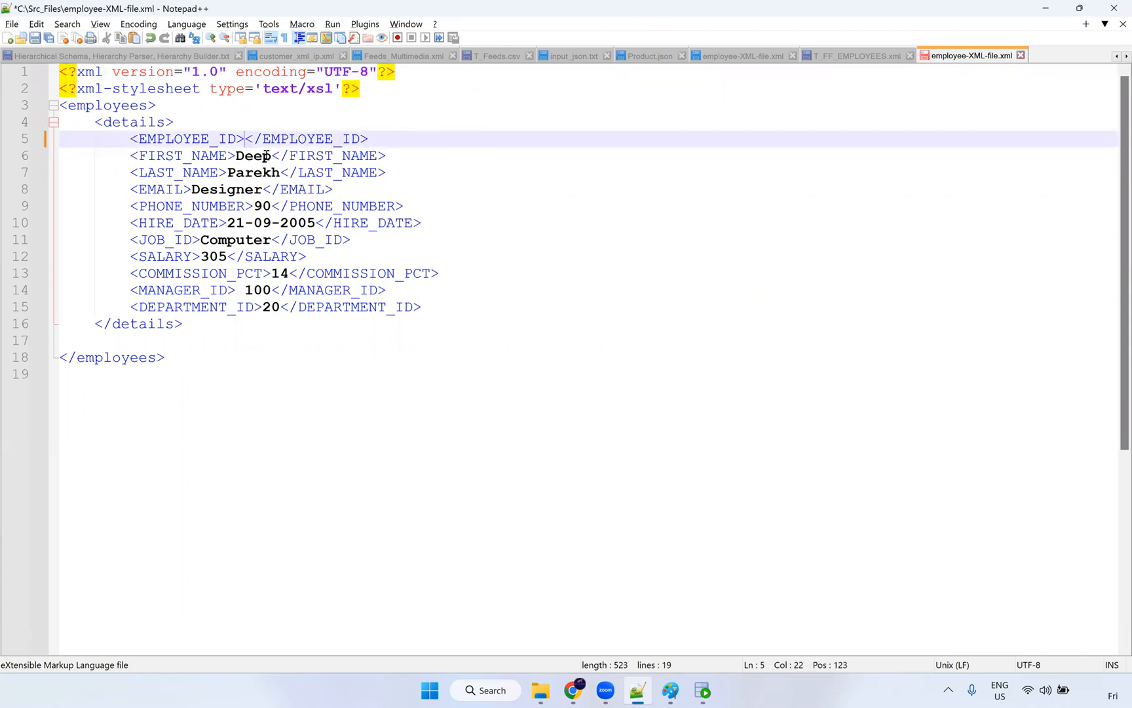
double_click(265, 156)
key("Delete")
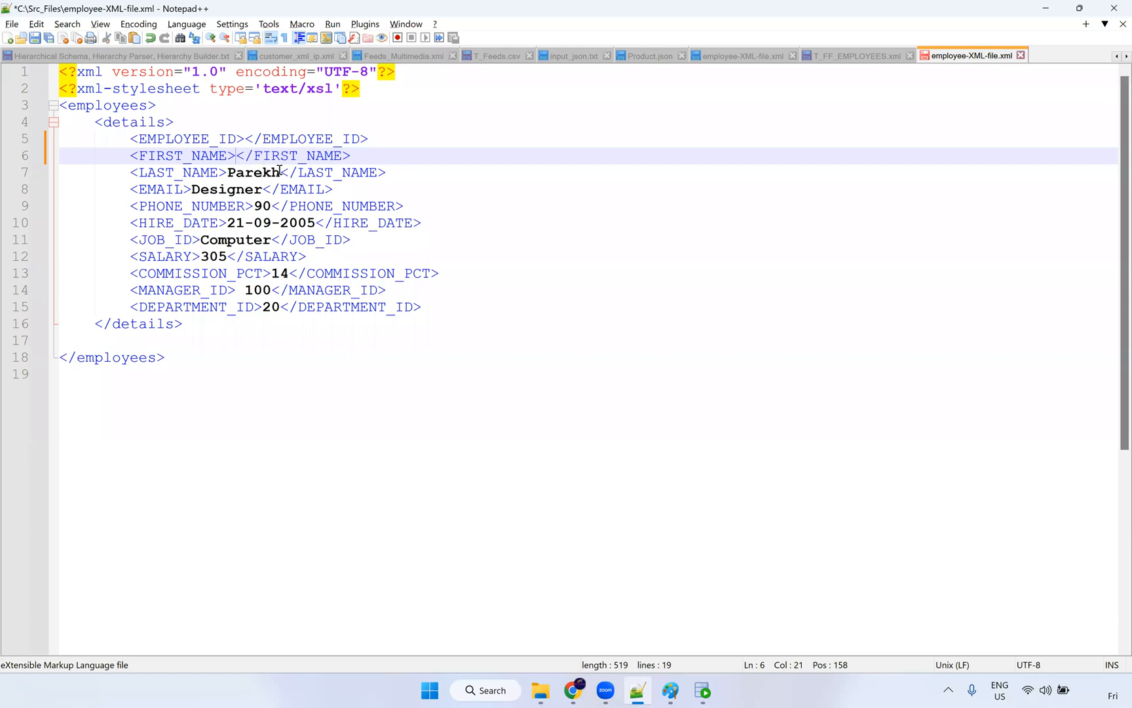
double_click(279, 171)
key("Delete")
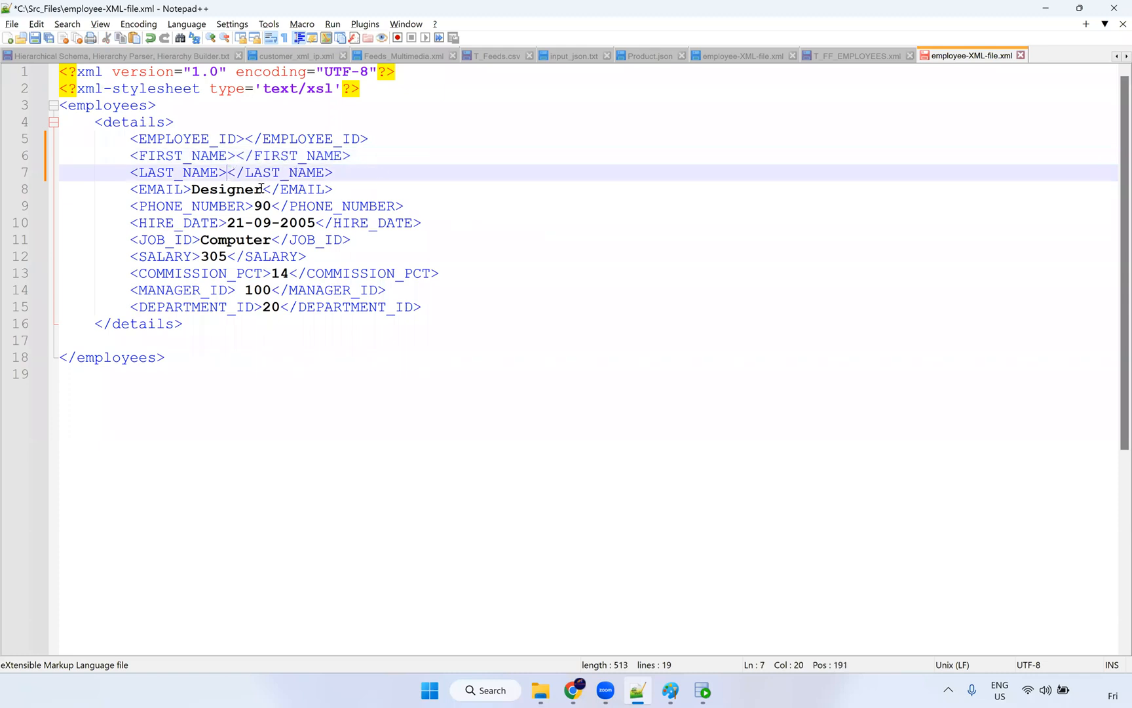
double_click(242, 188)
key("Delete")
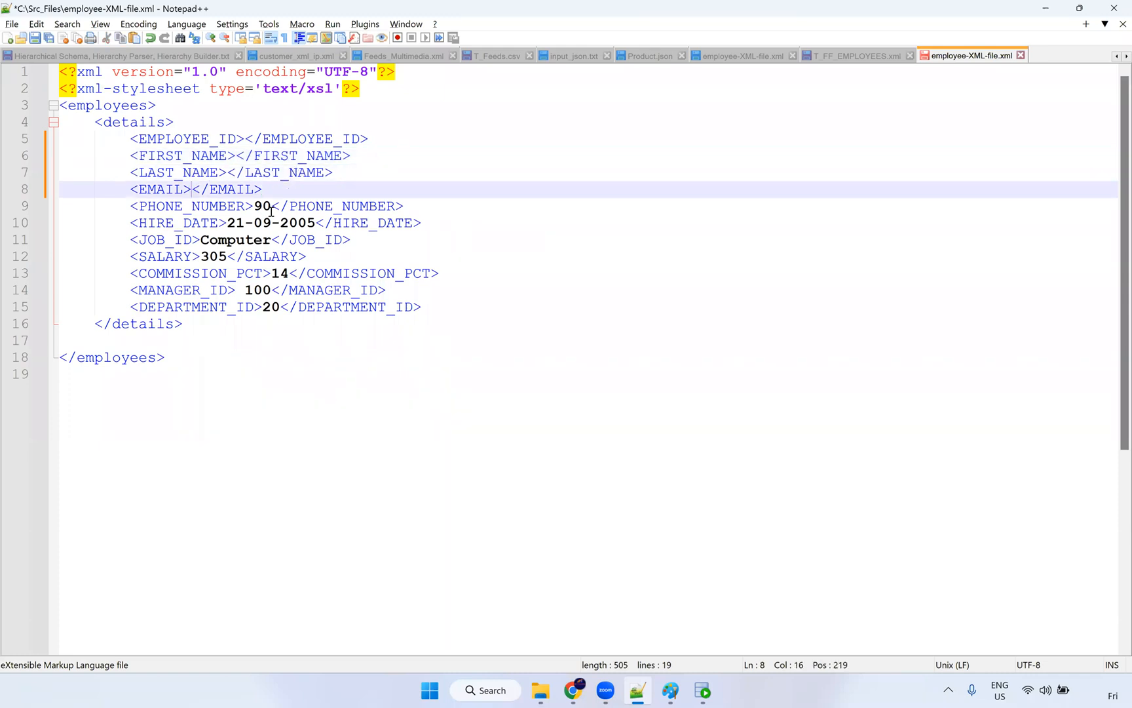
double_click(263, 206)
key("Delete")
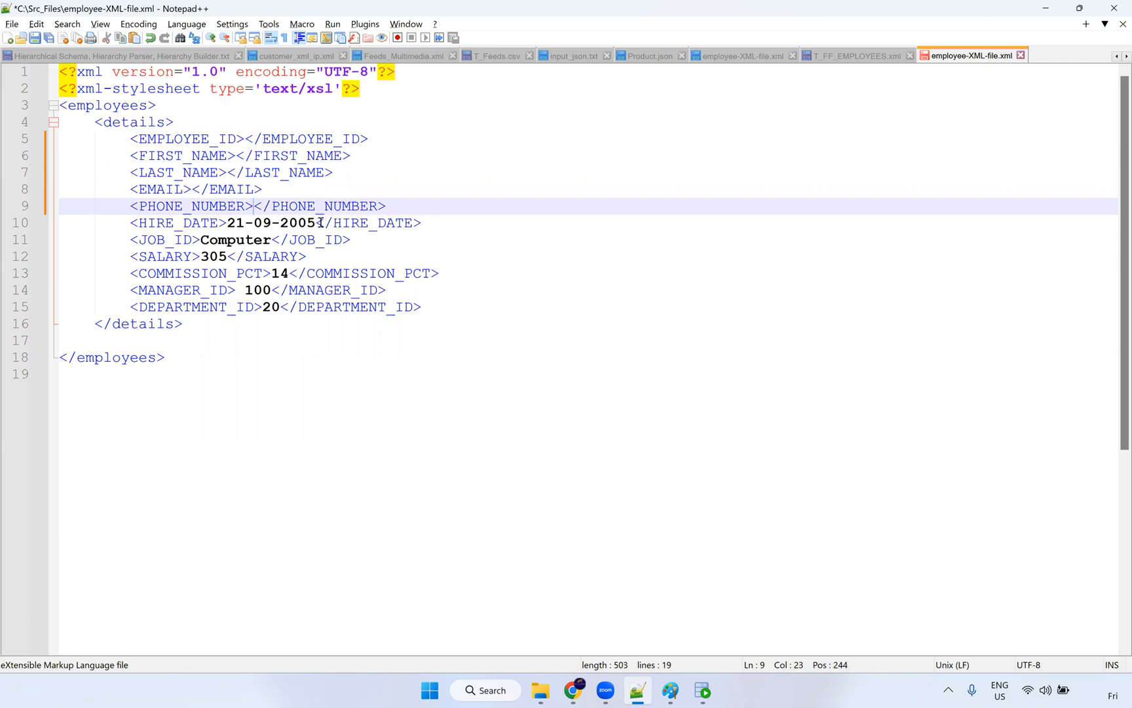
left_click_drag(320, 223, 200, 257)
key("Delete")
key("Delete")
key("Delete")
left_click_drag(286, 273, 262, 308)
key("Delete")
key("Delete")
key("Delete")
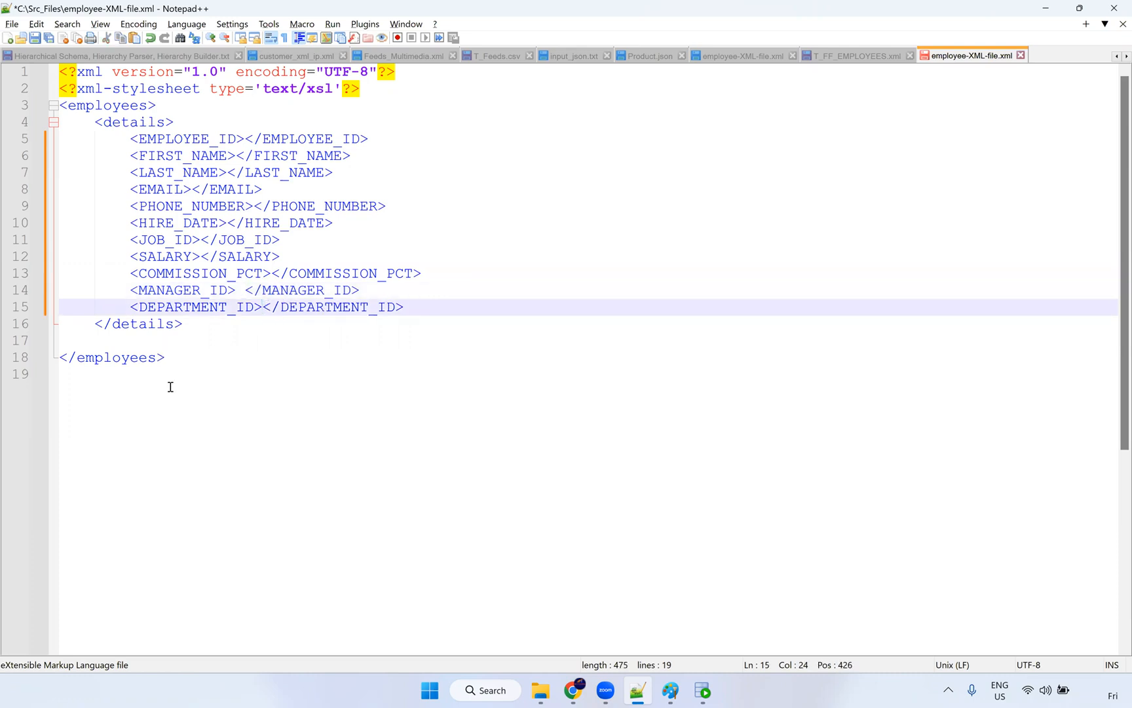
left_click(181, 360)
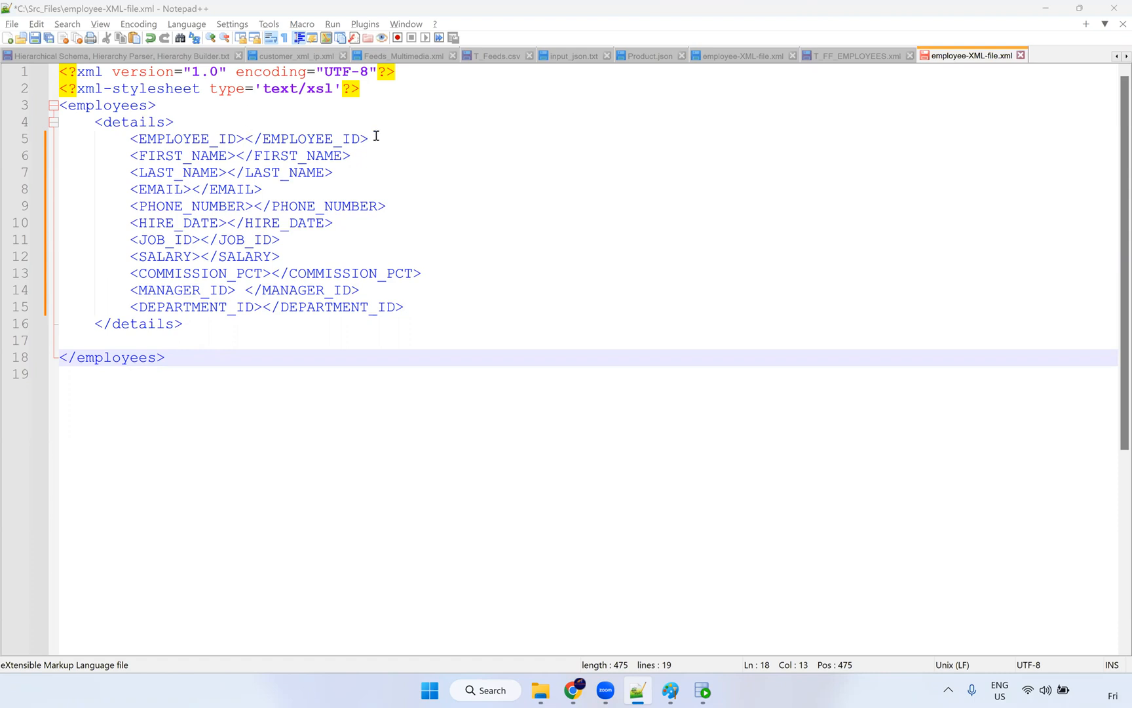
Step: Save the emptied employee XML template and switch to Oracle SQL Developer
left_click_drag(376, 137, 130, 138)
left_click(36, 38)
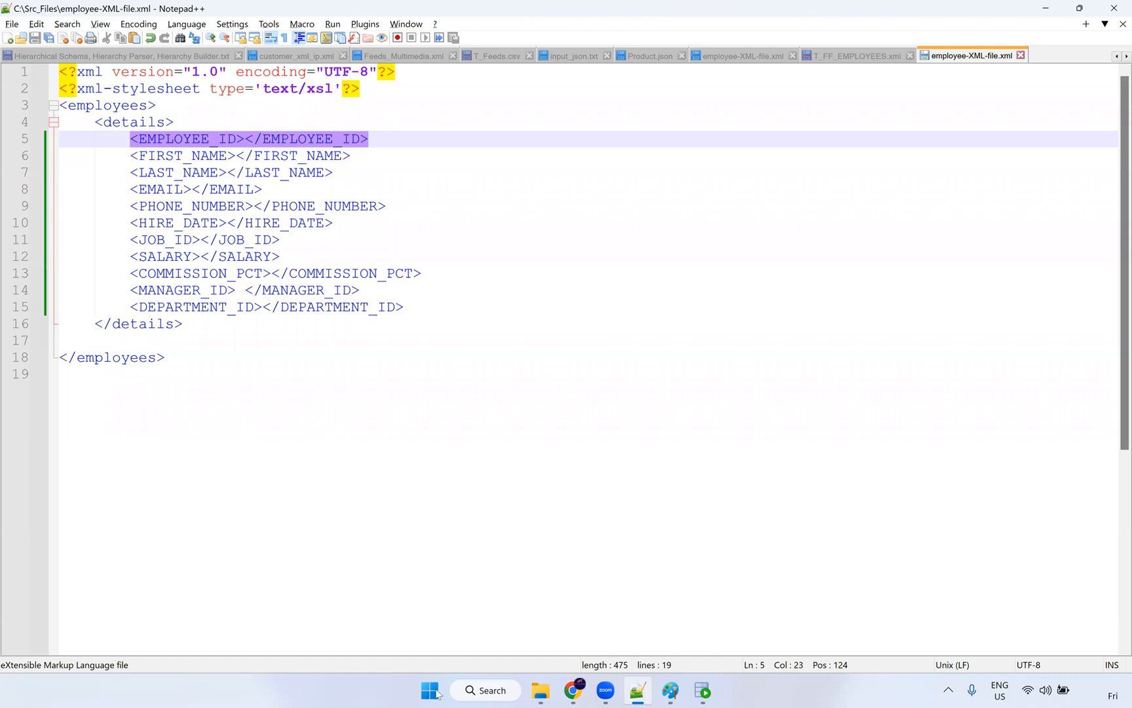
left_click(700, 692)
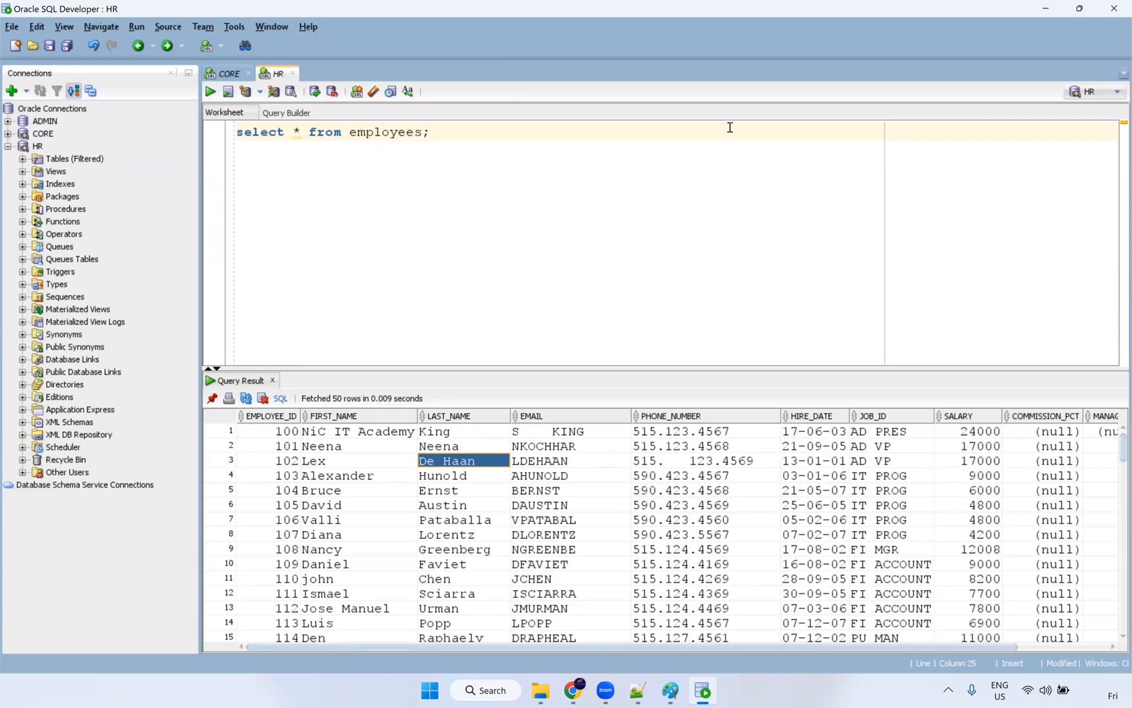
Step: Highlight result rows 3–10 and cells for employees 104 and 106, then return to Src_Files
left_click_drag(325, 460, 1014, 565)
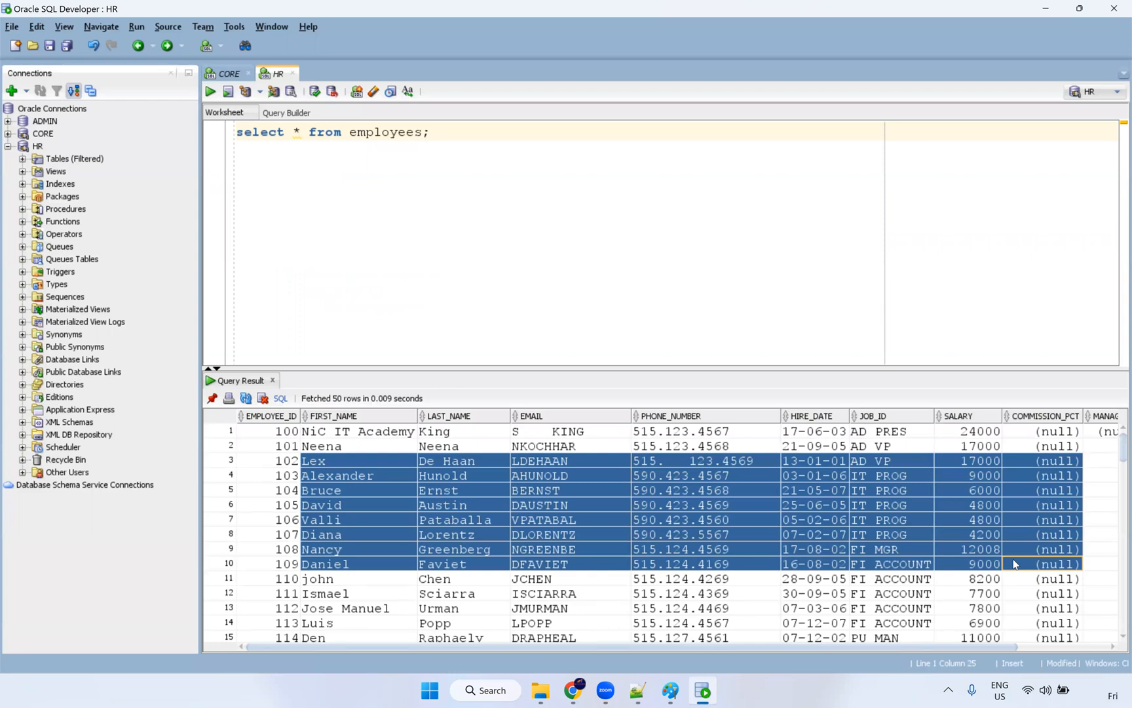
left_click(638, 519)
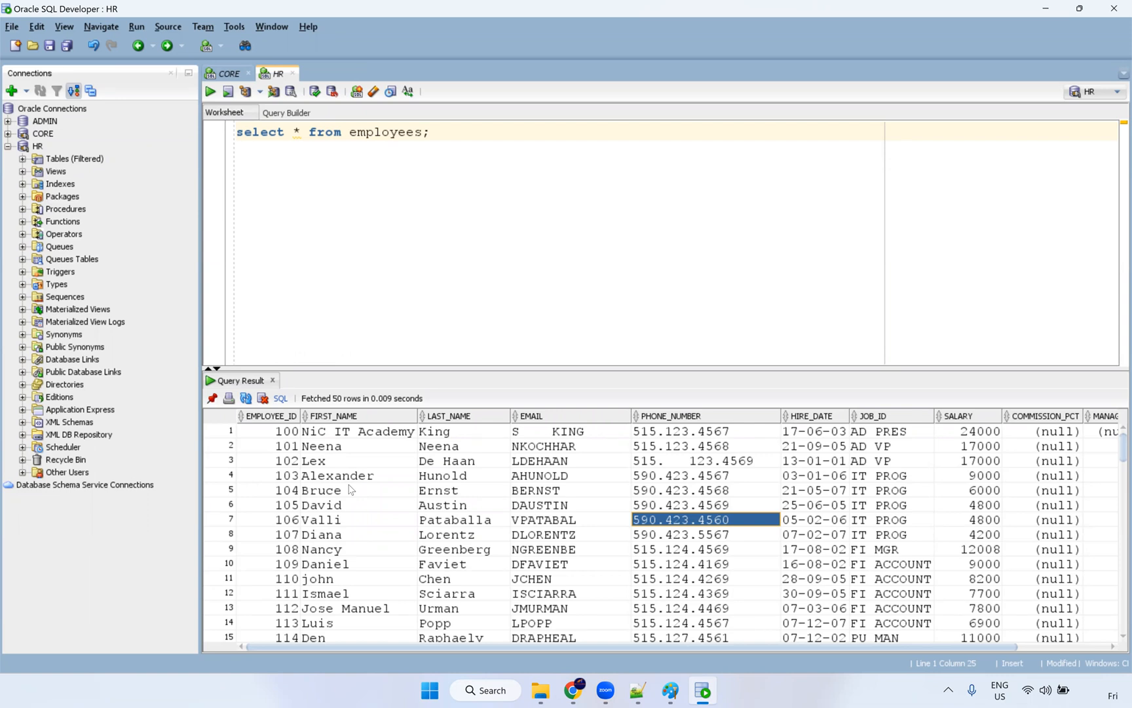
left_click(289, 493)
left_click(540, 690)
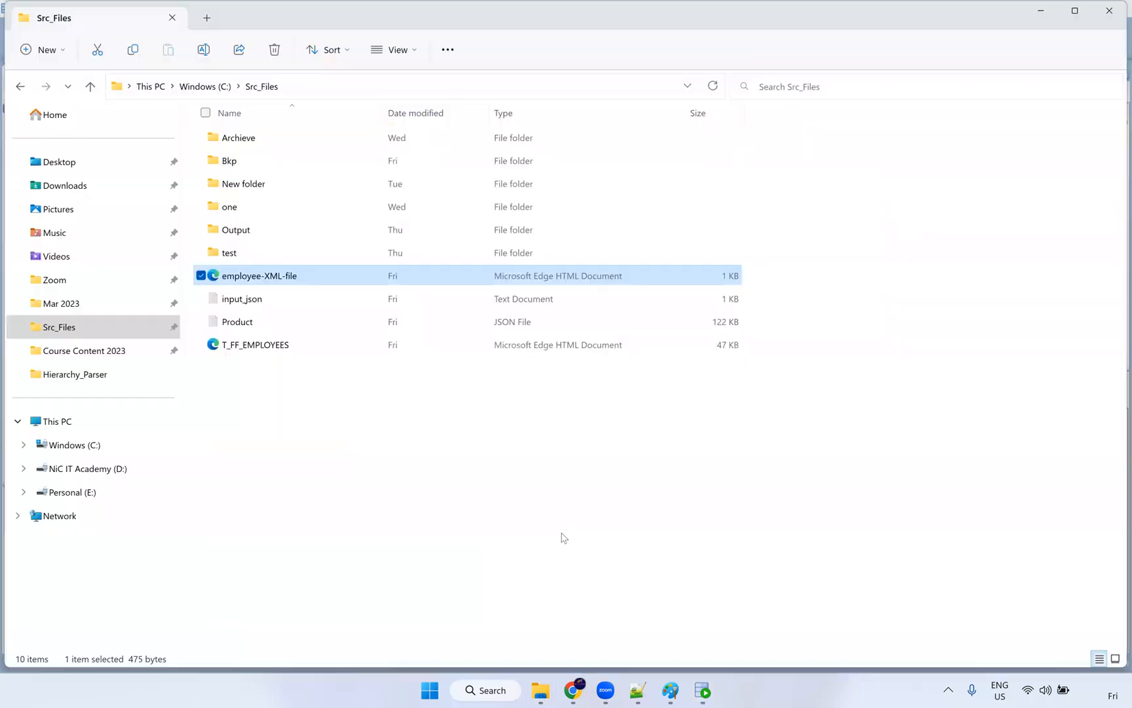
Step: Bring the Informatica Explore page for the Dev folder back in front of File Explorer
key("alt+Tab")
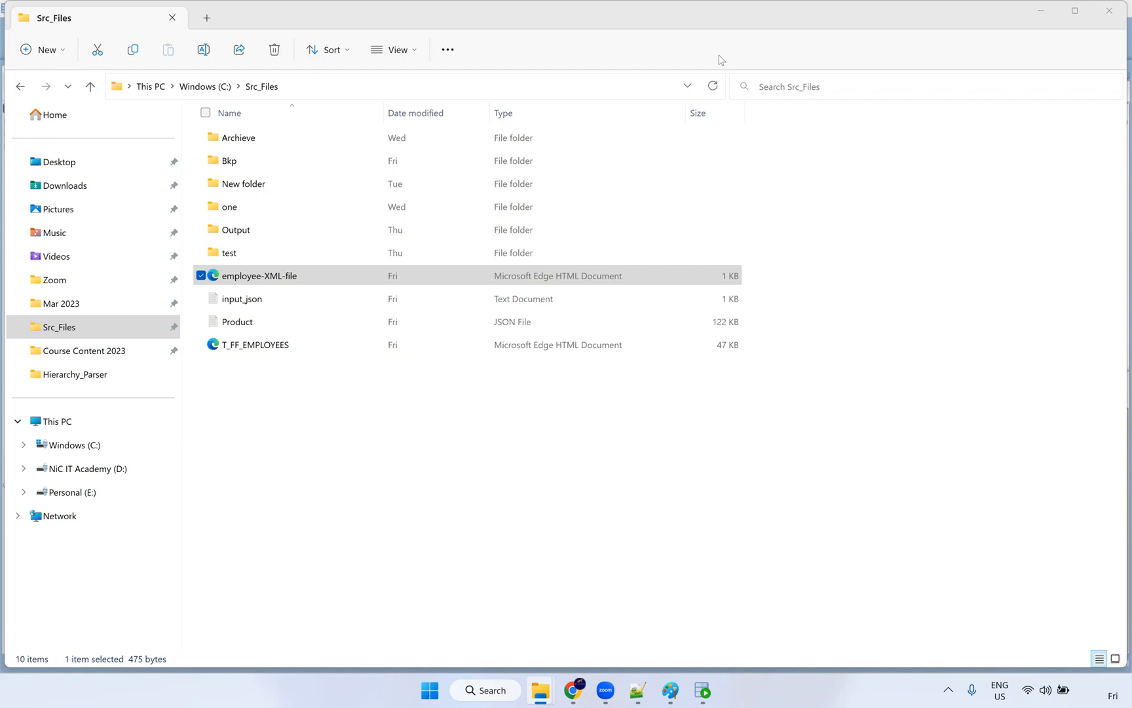
left_click(574, 690)
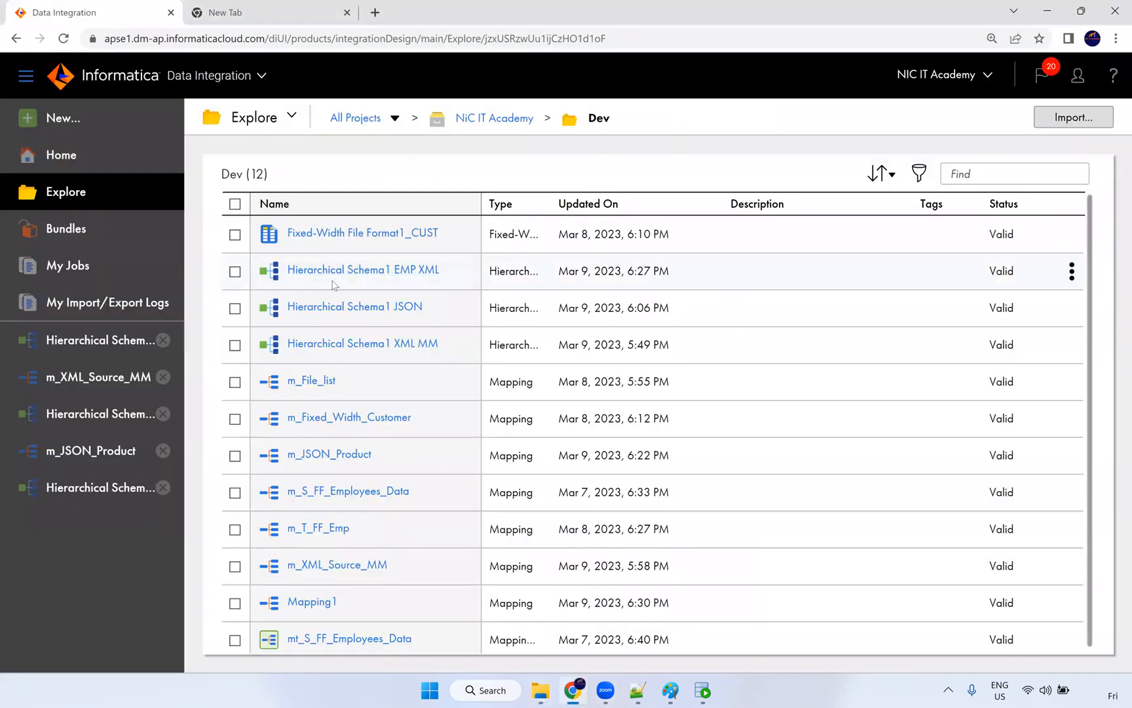
Step: Glance at the EMP XML schema, then maximize m_JSON_Product HierarchyParser's properties
left_click(335, 272)
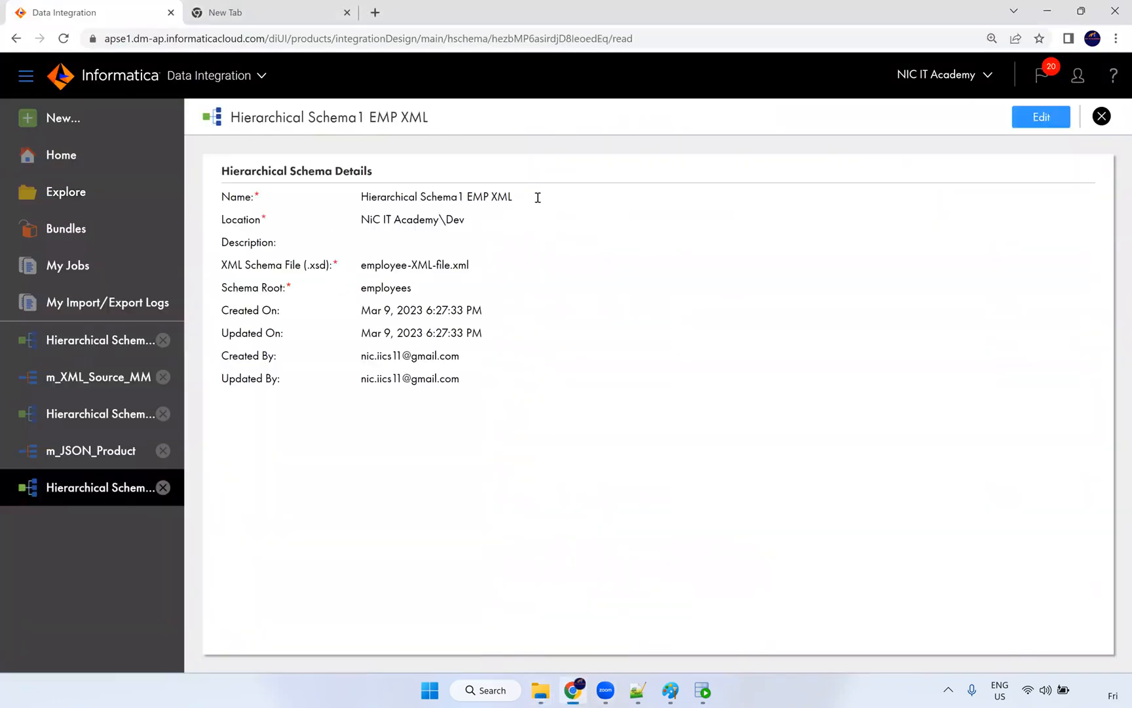
left_click(58, 452)
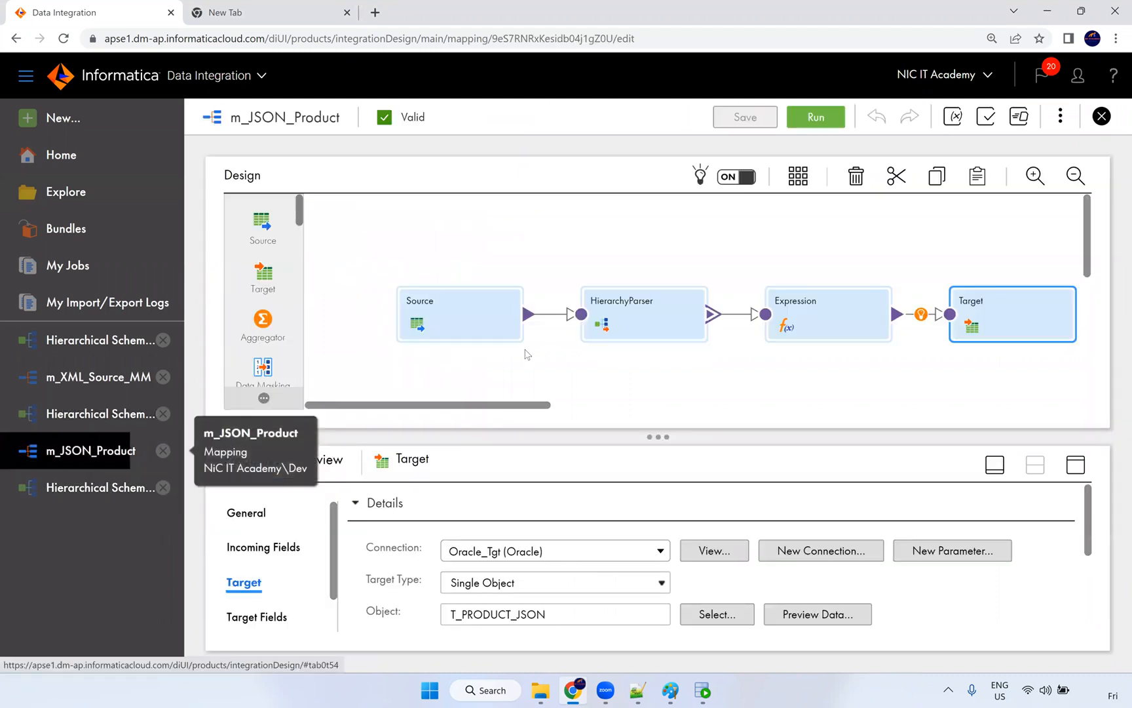
left_click(649, 313)
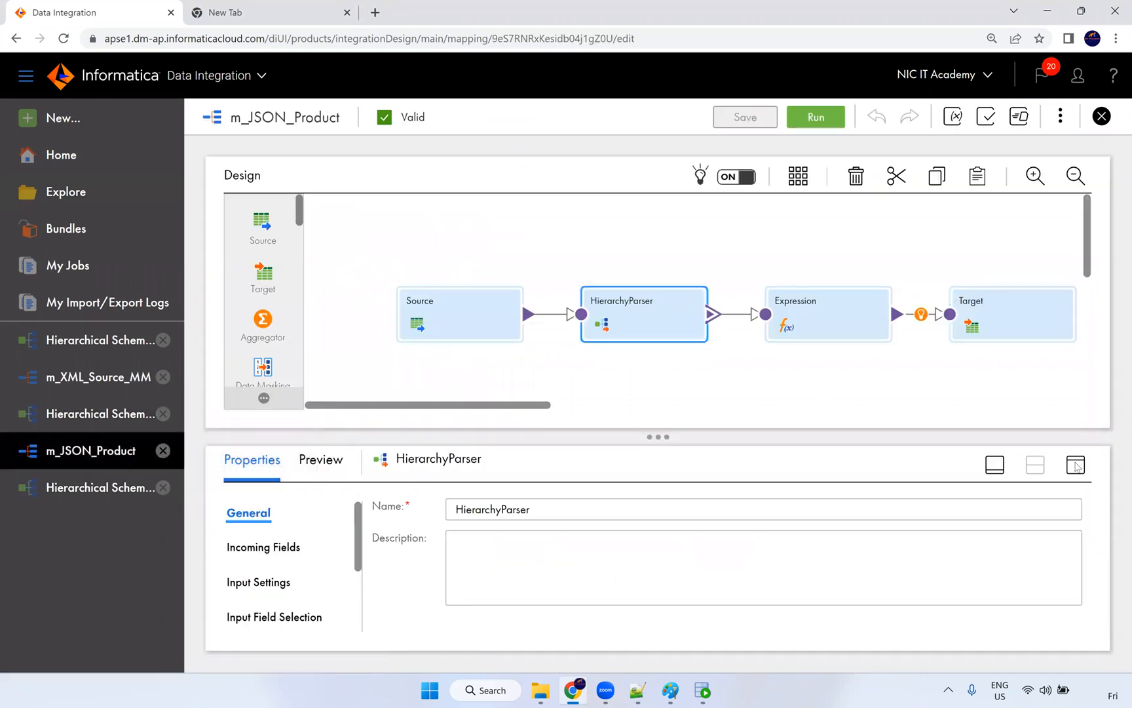
left_click(1075, 464)
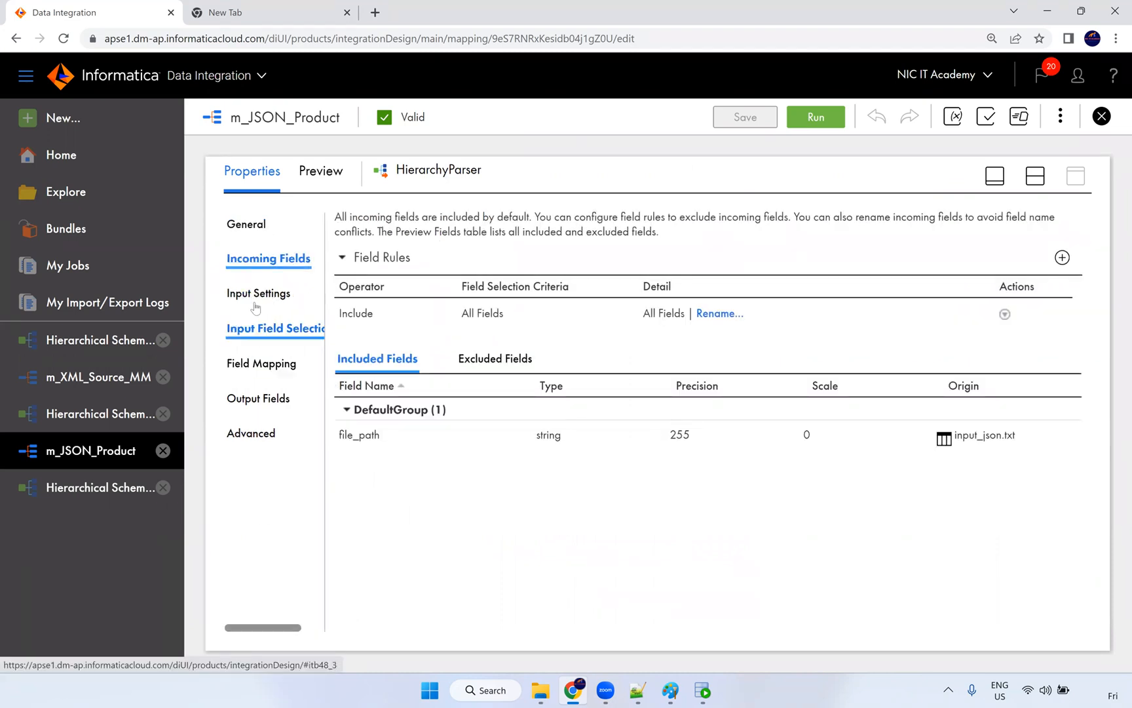
Step: Review the parser's Input Field Selection, Input Settings and Field Mapping pages
left_click(258, 330)
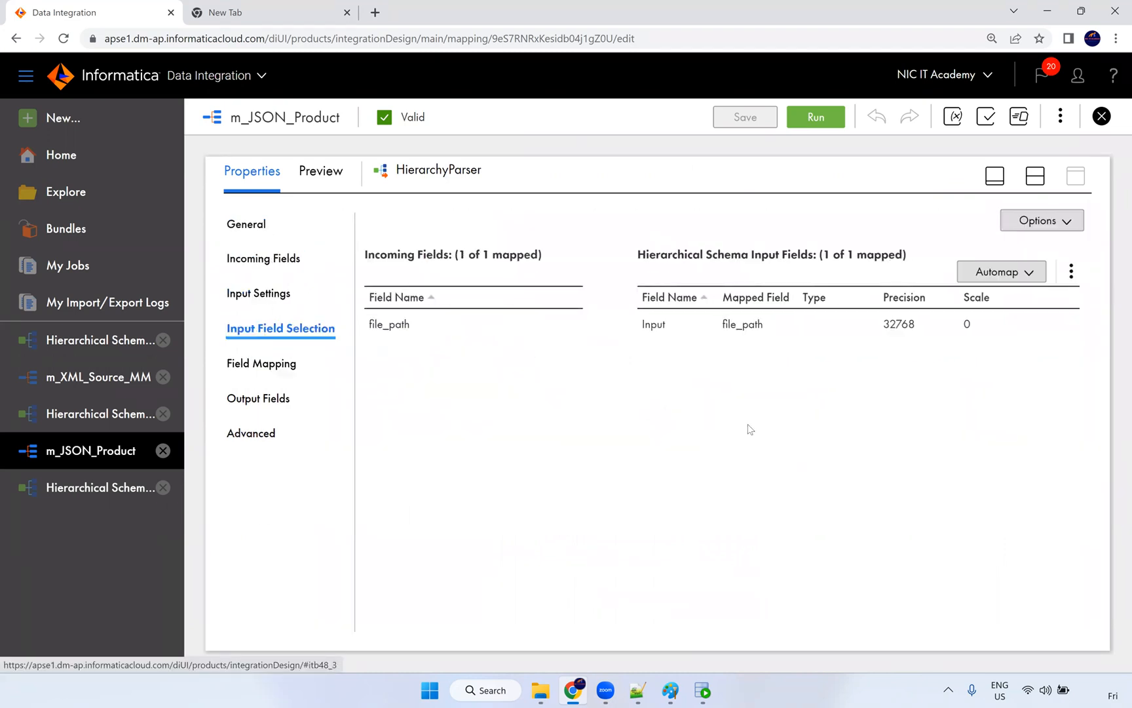
left_click(292, 298)
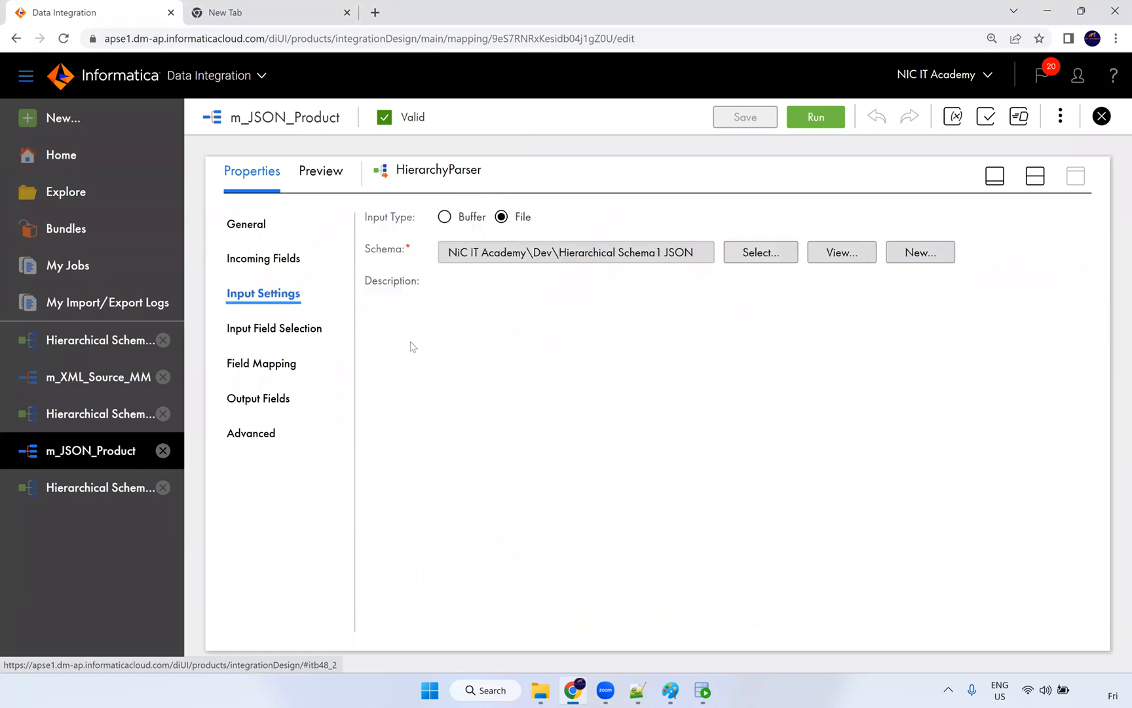
left_click(262, 366)
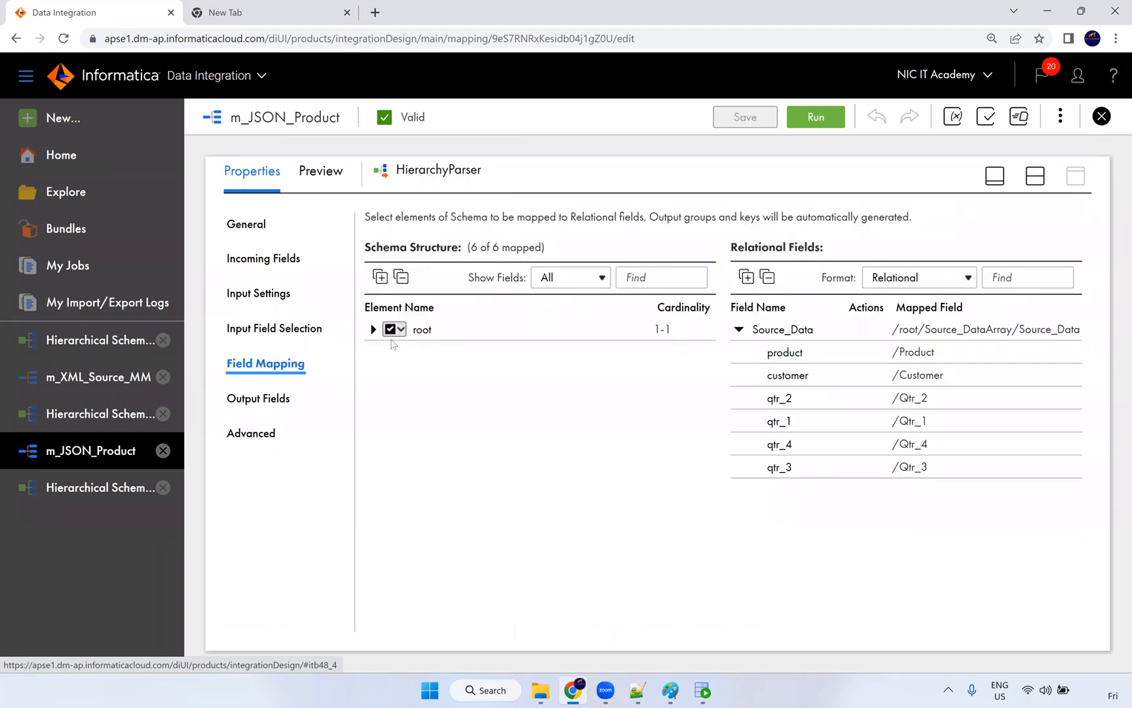
Step: Expand root, Source_DataArray and Source_Data, and highlight the note on auto-generated groups and keys
left_click(373, 329)
left_click(388, 353)
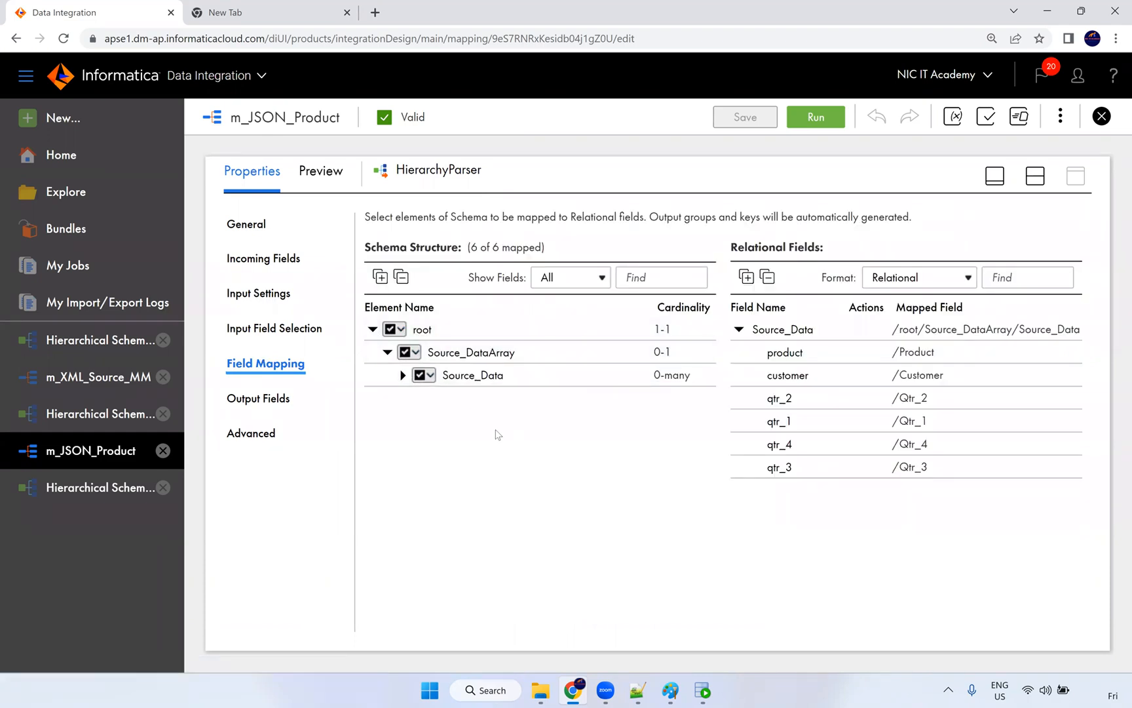
left_click(402, 375)
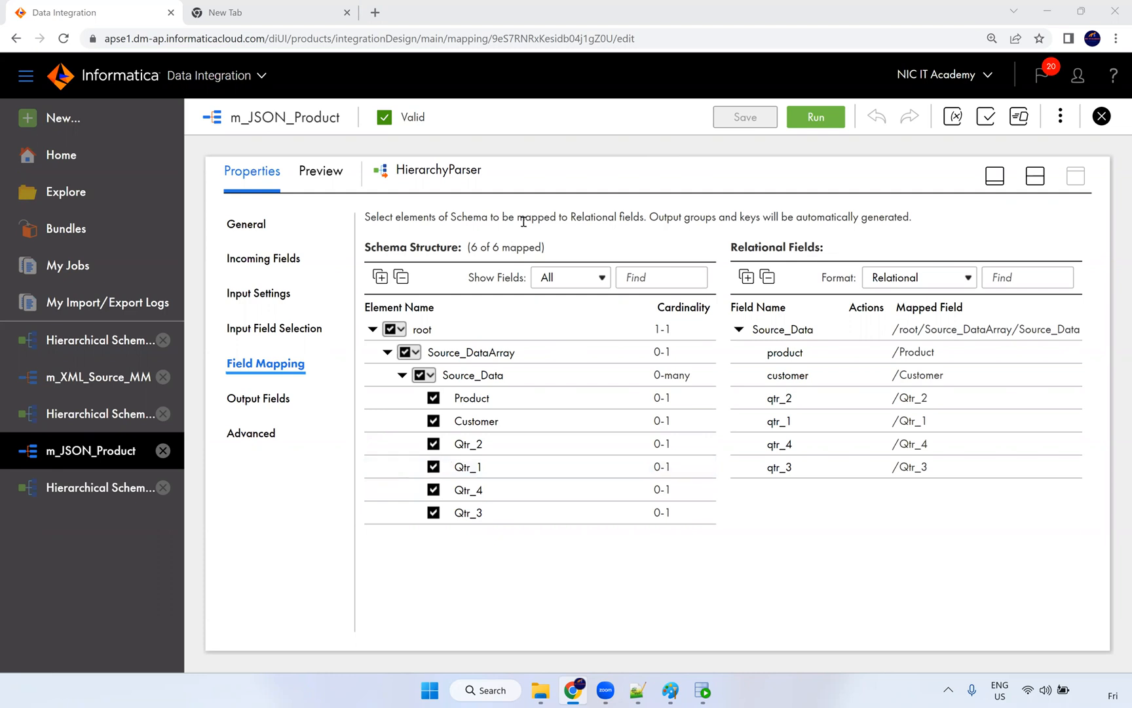
left_click_drag(511, 219, 699, 219)
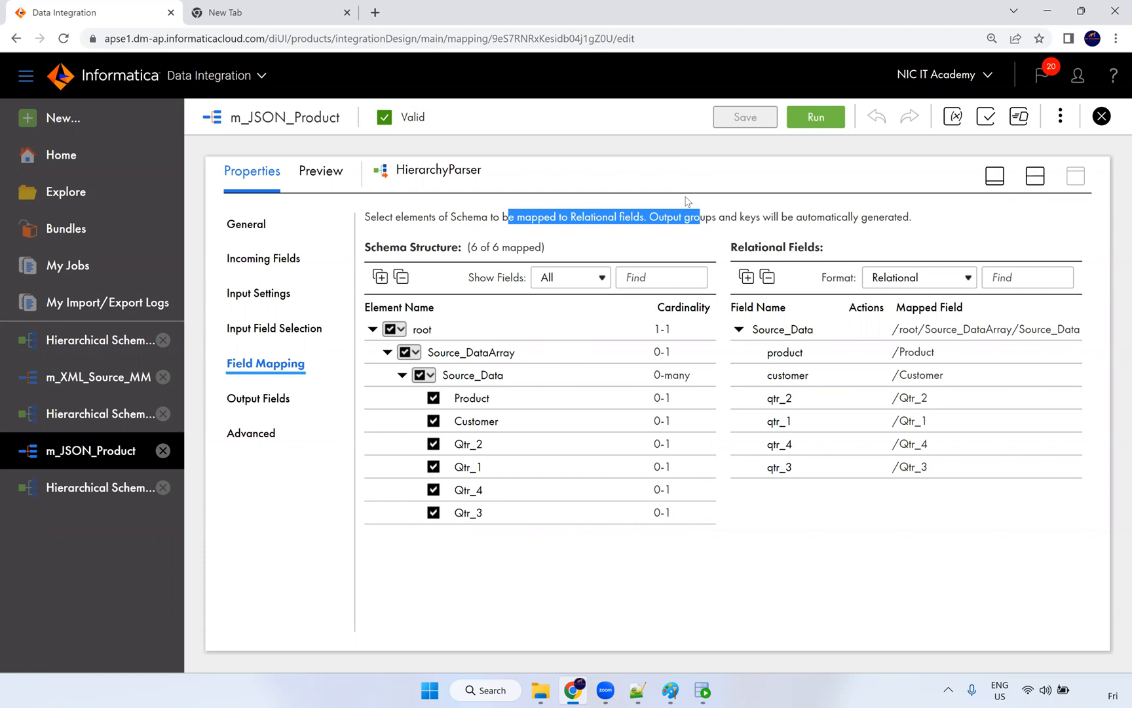
left_click(712, 219)
left_click_drag(681, 218, 886, 216)
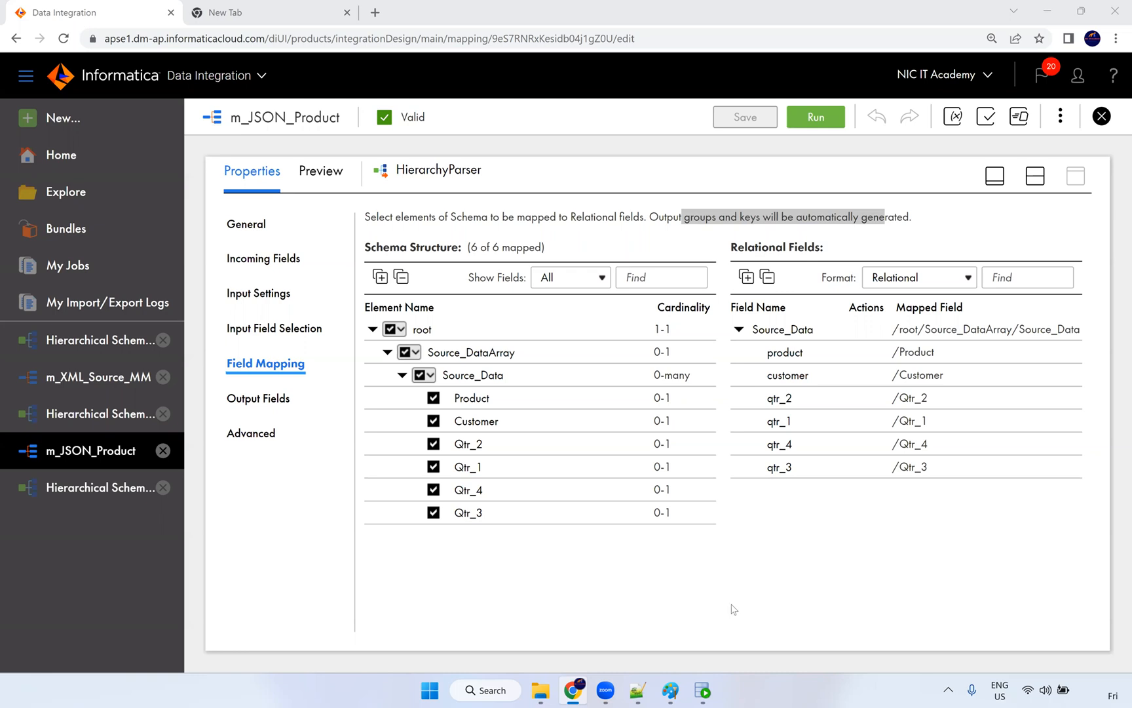
Step: Move between the Informatica mapping and the Src_Files folder window, ending on Src_Files
mouse_move(543, 693)
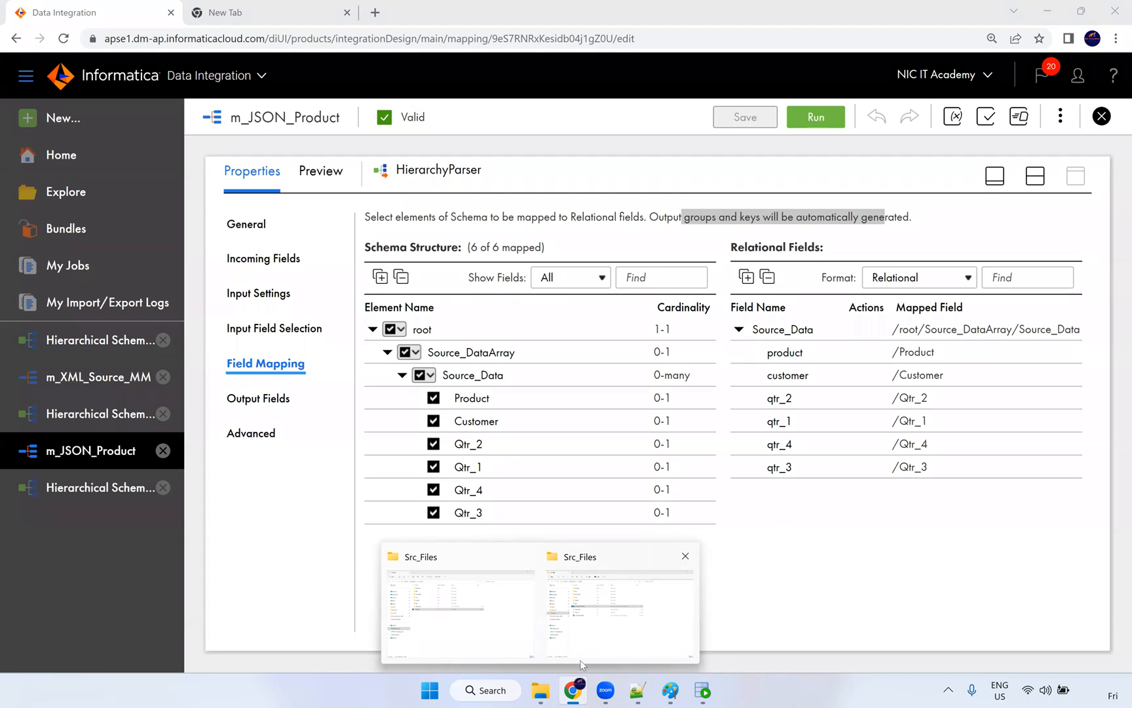
mouse_move(581, 694)
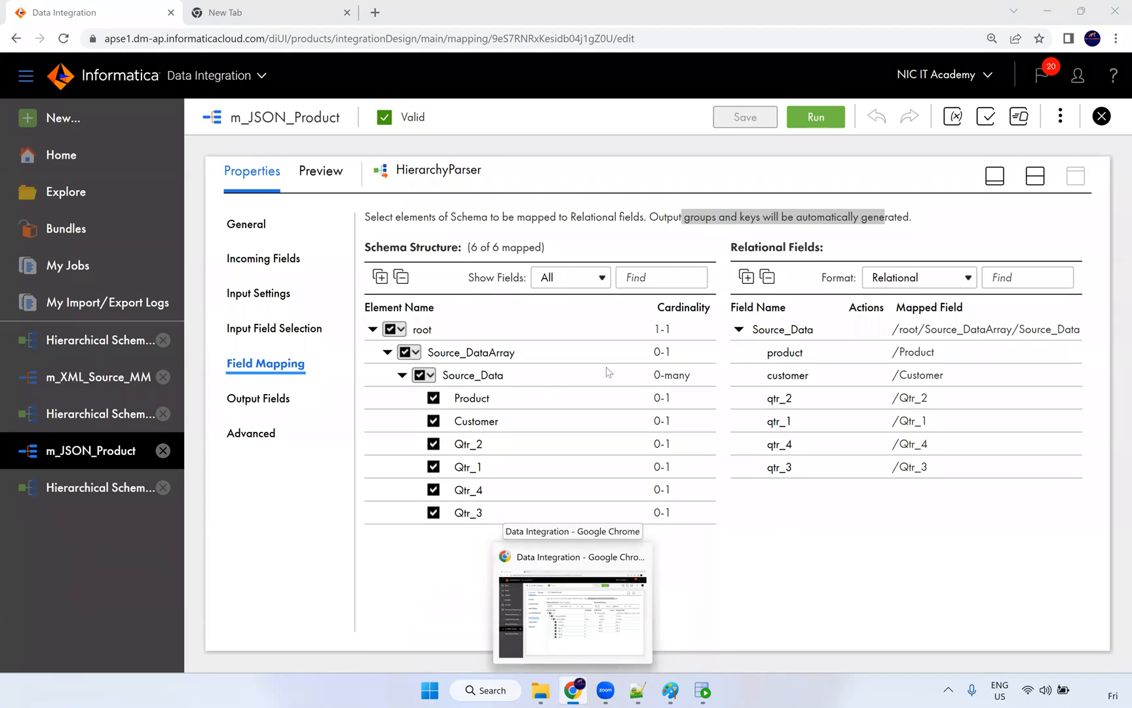
left_click(574, 690)
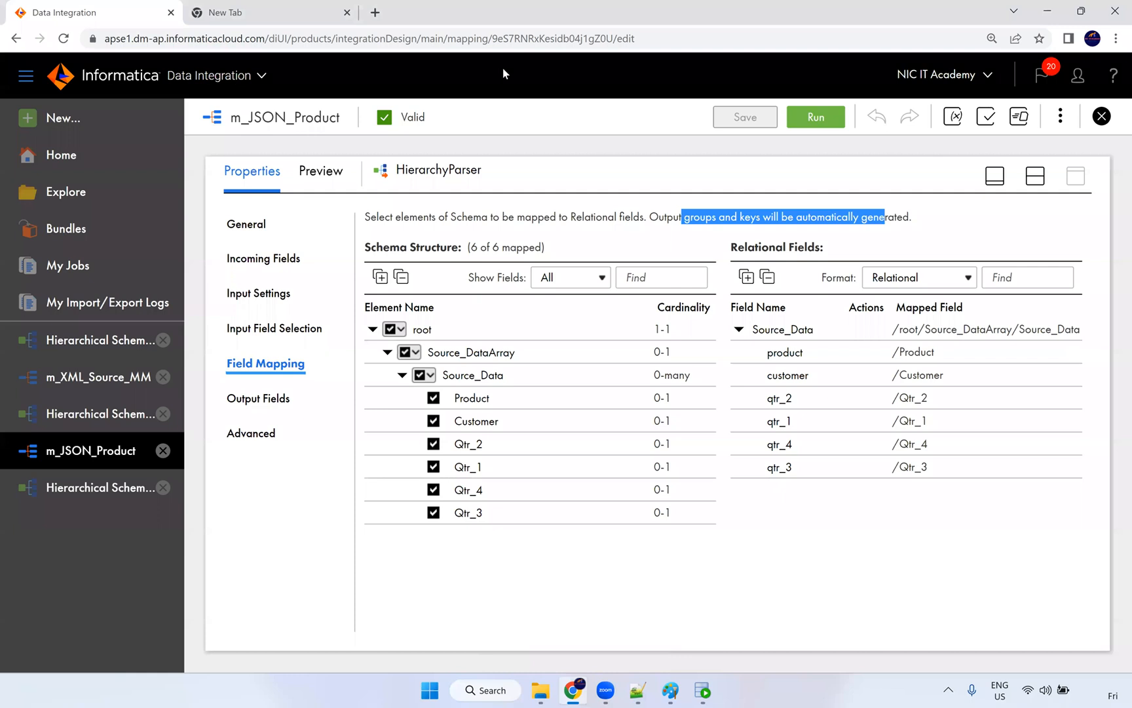
mouse_move(574, 691)
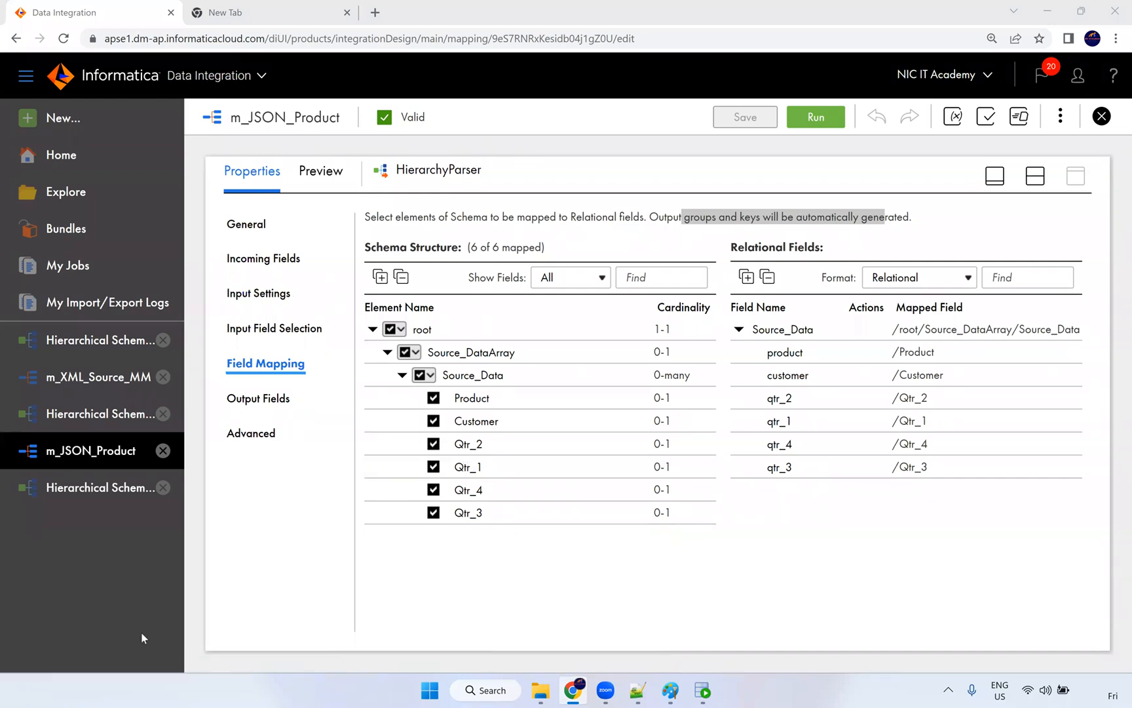
mouse_move(539, 694)
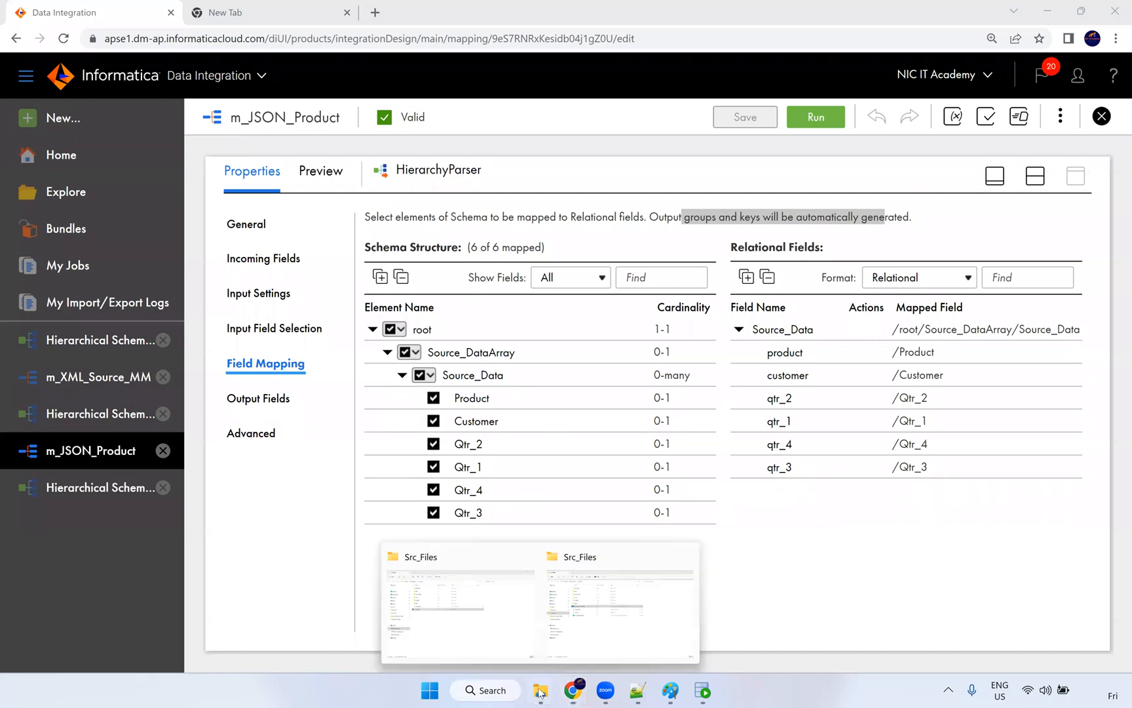
left_click(493, 570)
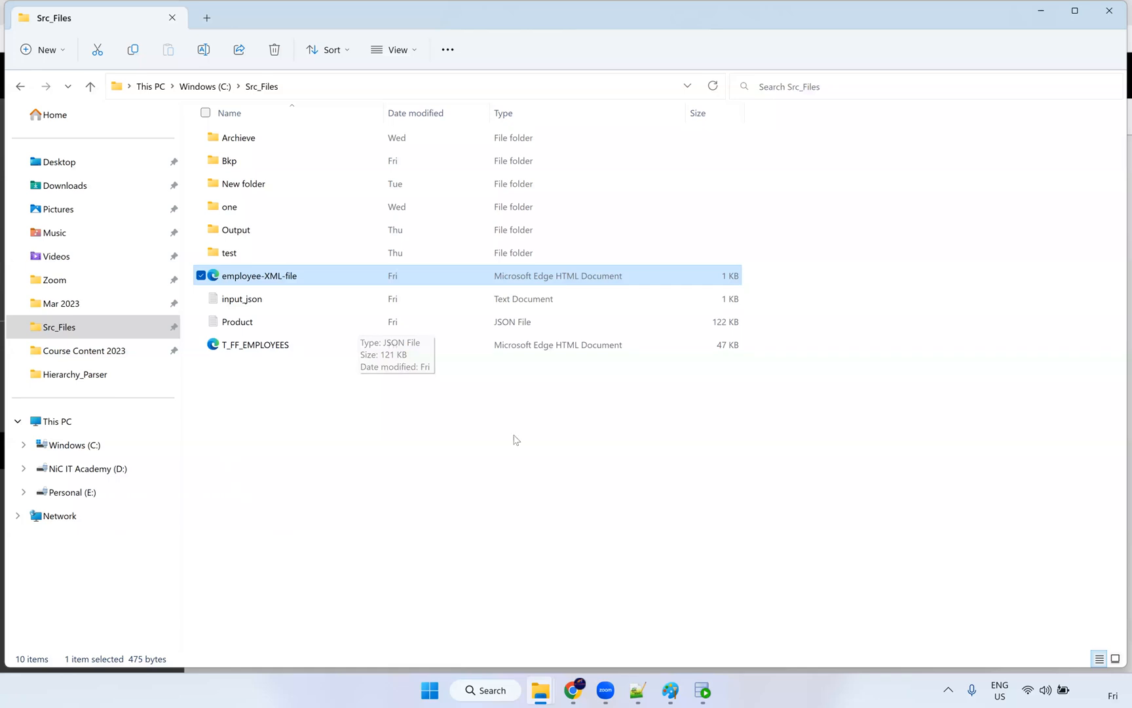
Step: Select the Product JSON file and confirm the Src_Files folder sits on the Windows (C:) drive
mouse_move(542, 689)
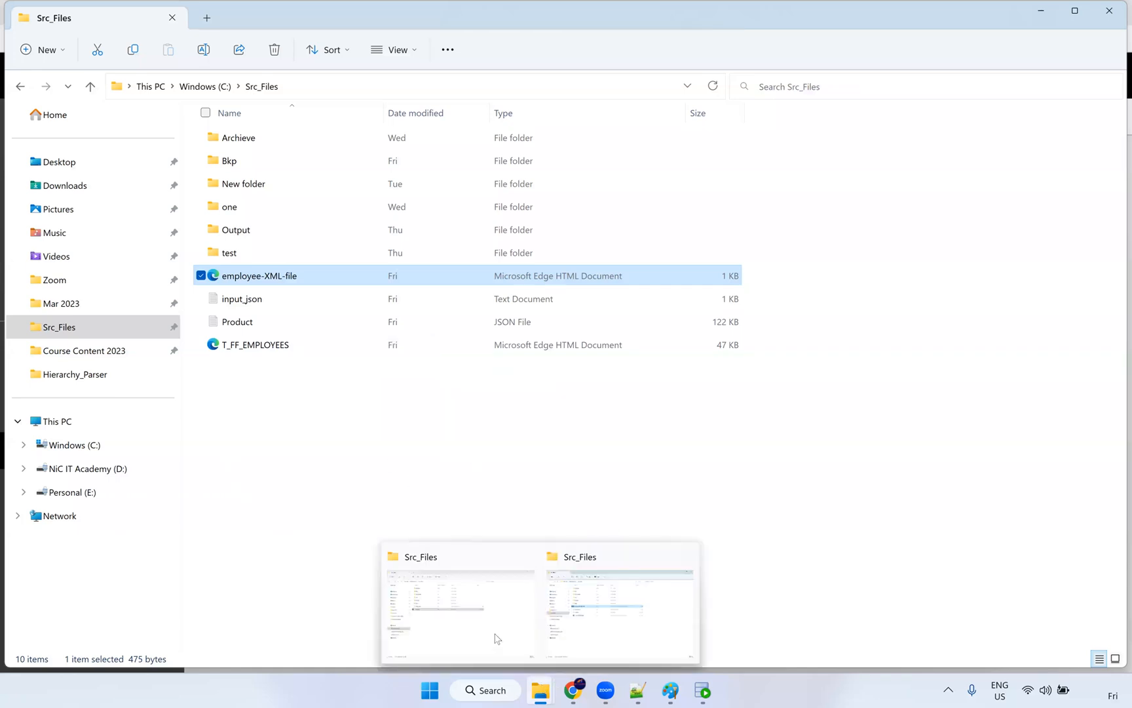
left_click(216, 324)
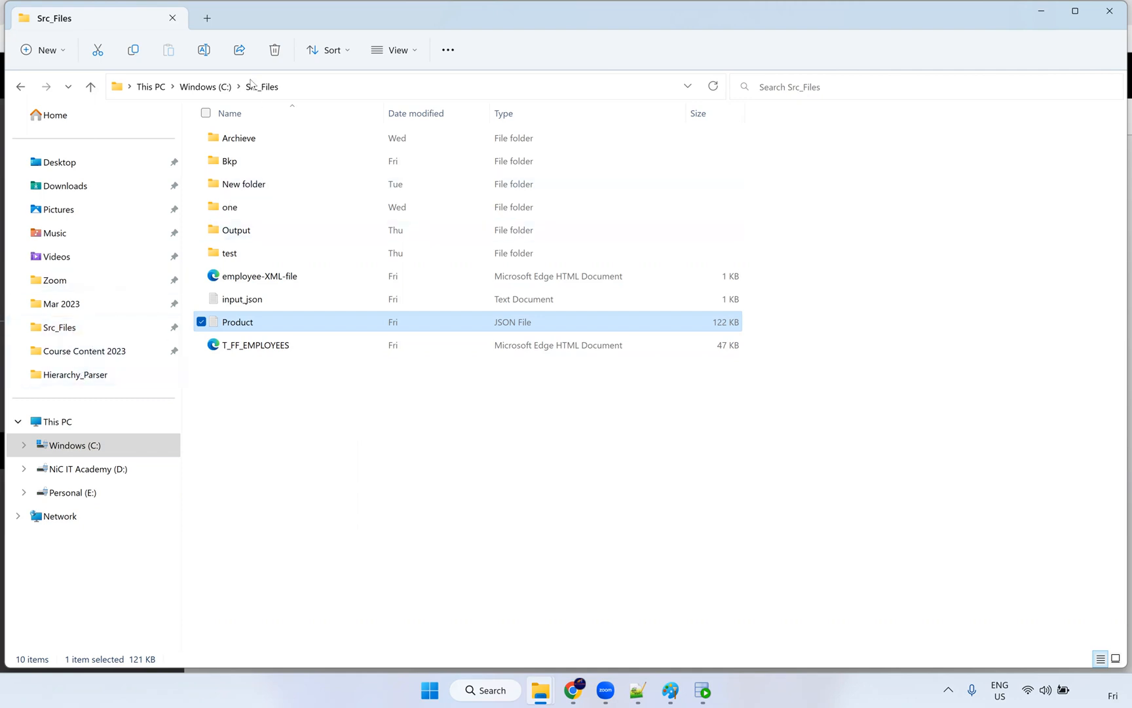
left_click(213, 93)
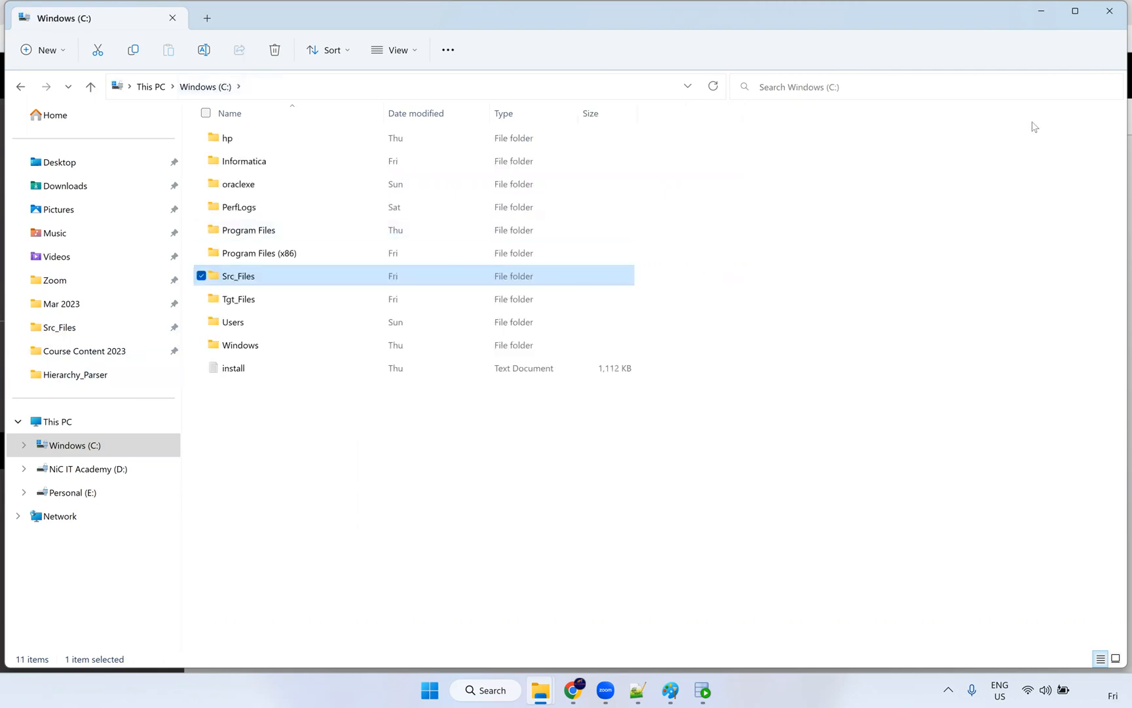
key("alt+Left")
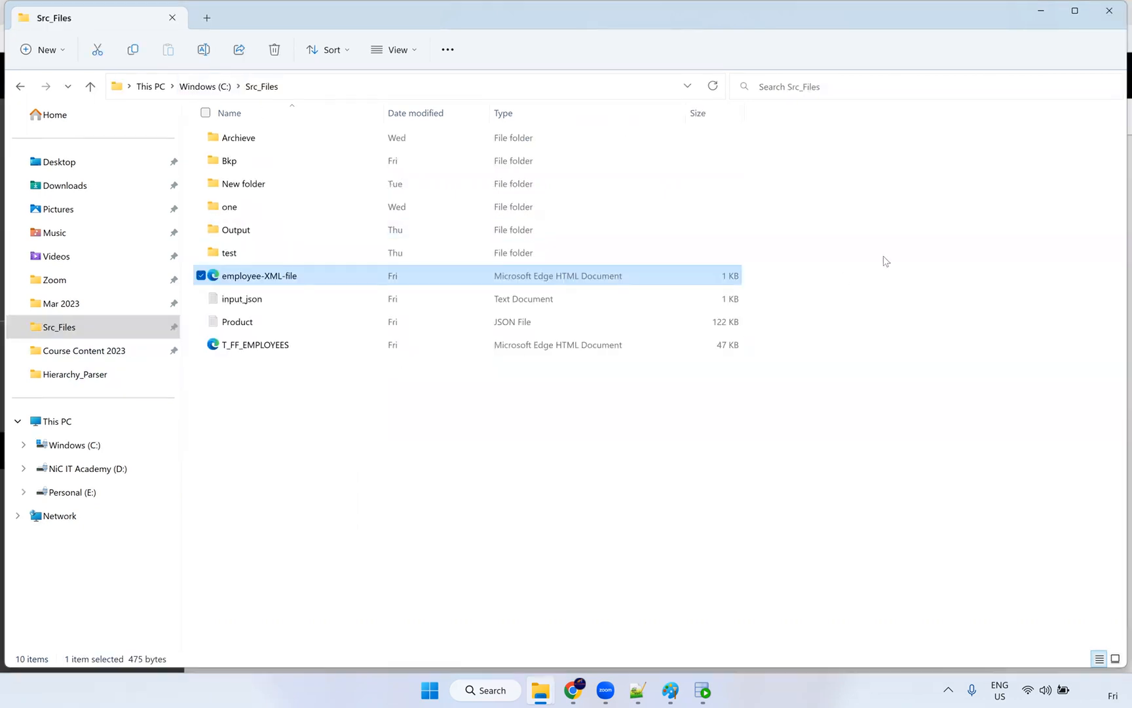
Step: Glance at the Informatica field mapping, then show employee-XML-file.xml in Notepad++ at the SALARY line
key("alt+Tab")
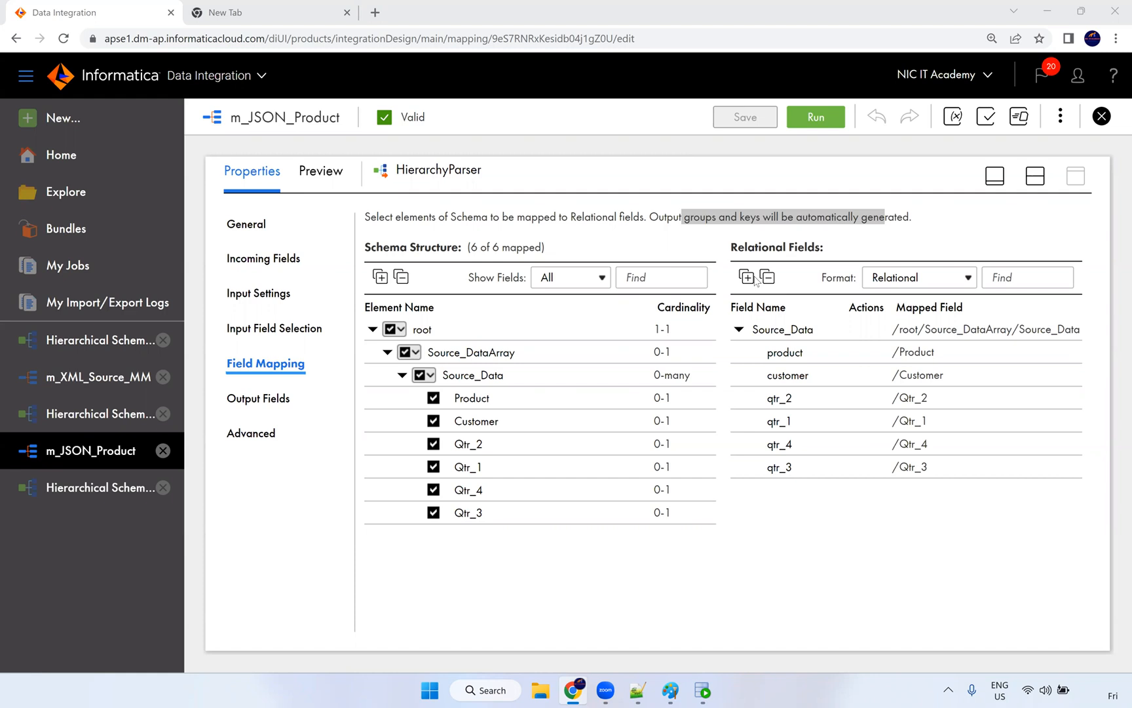
left_click(638, 690)
left_click(692, 260)
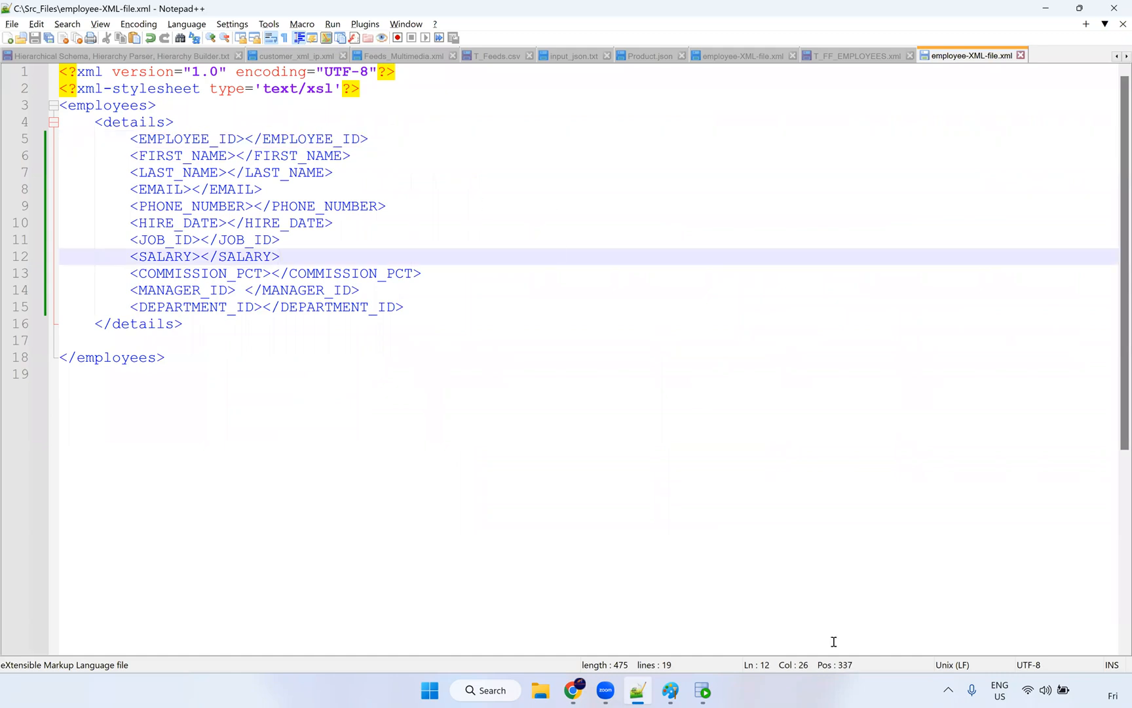